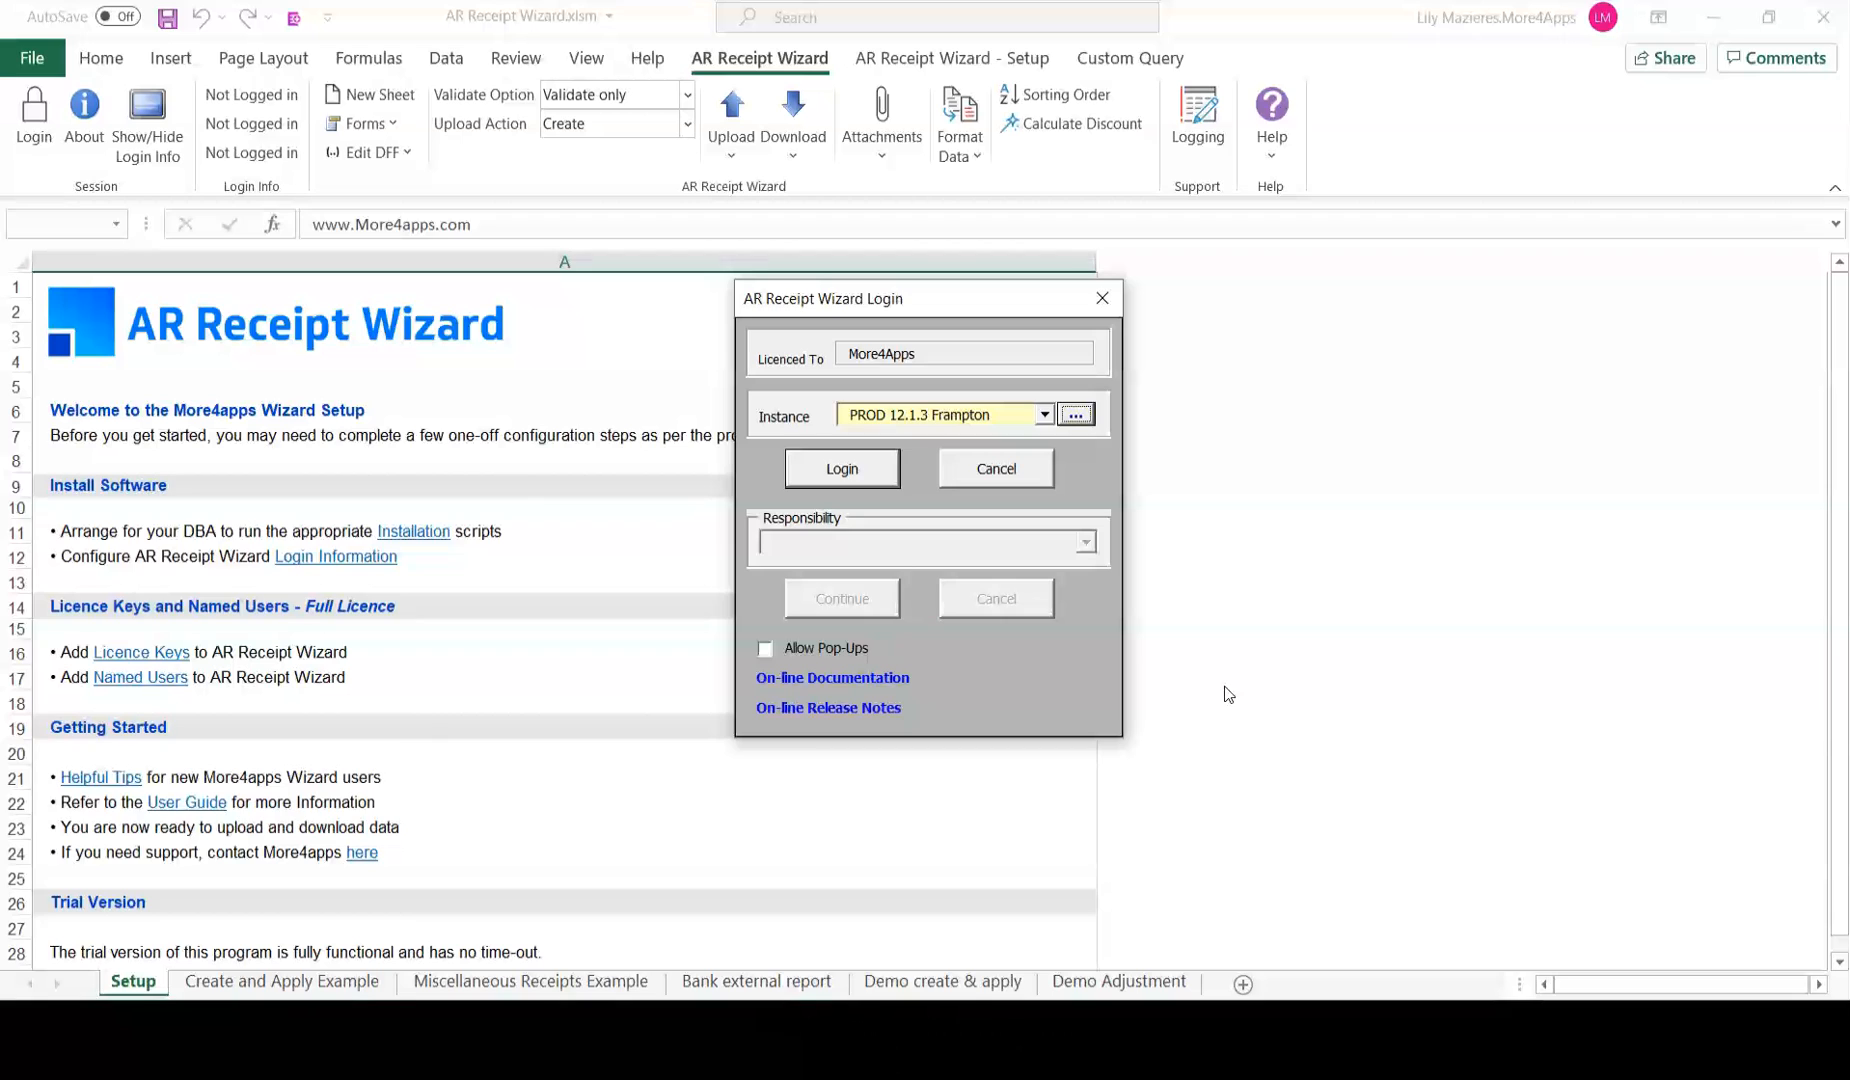
Choose the PROD 12.1.3 Frampton Oracle instance and bring up its sign-in window.
left_click(1044, 414)
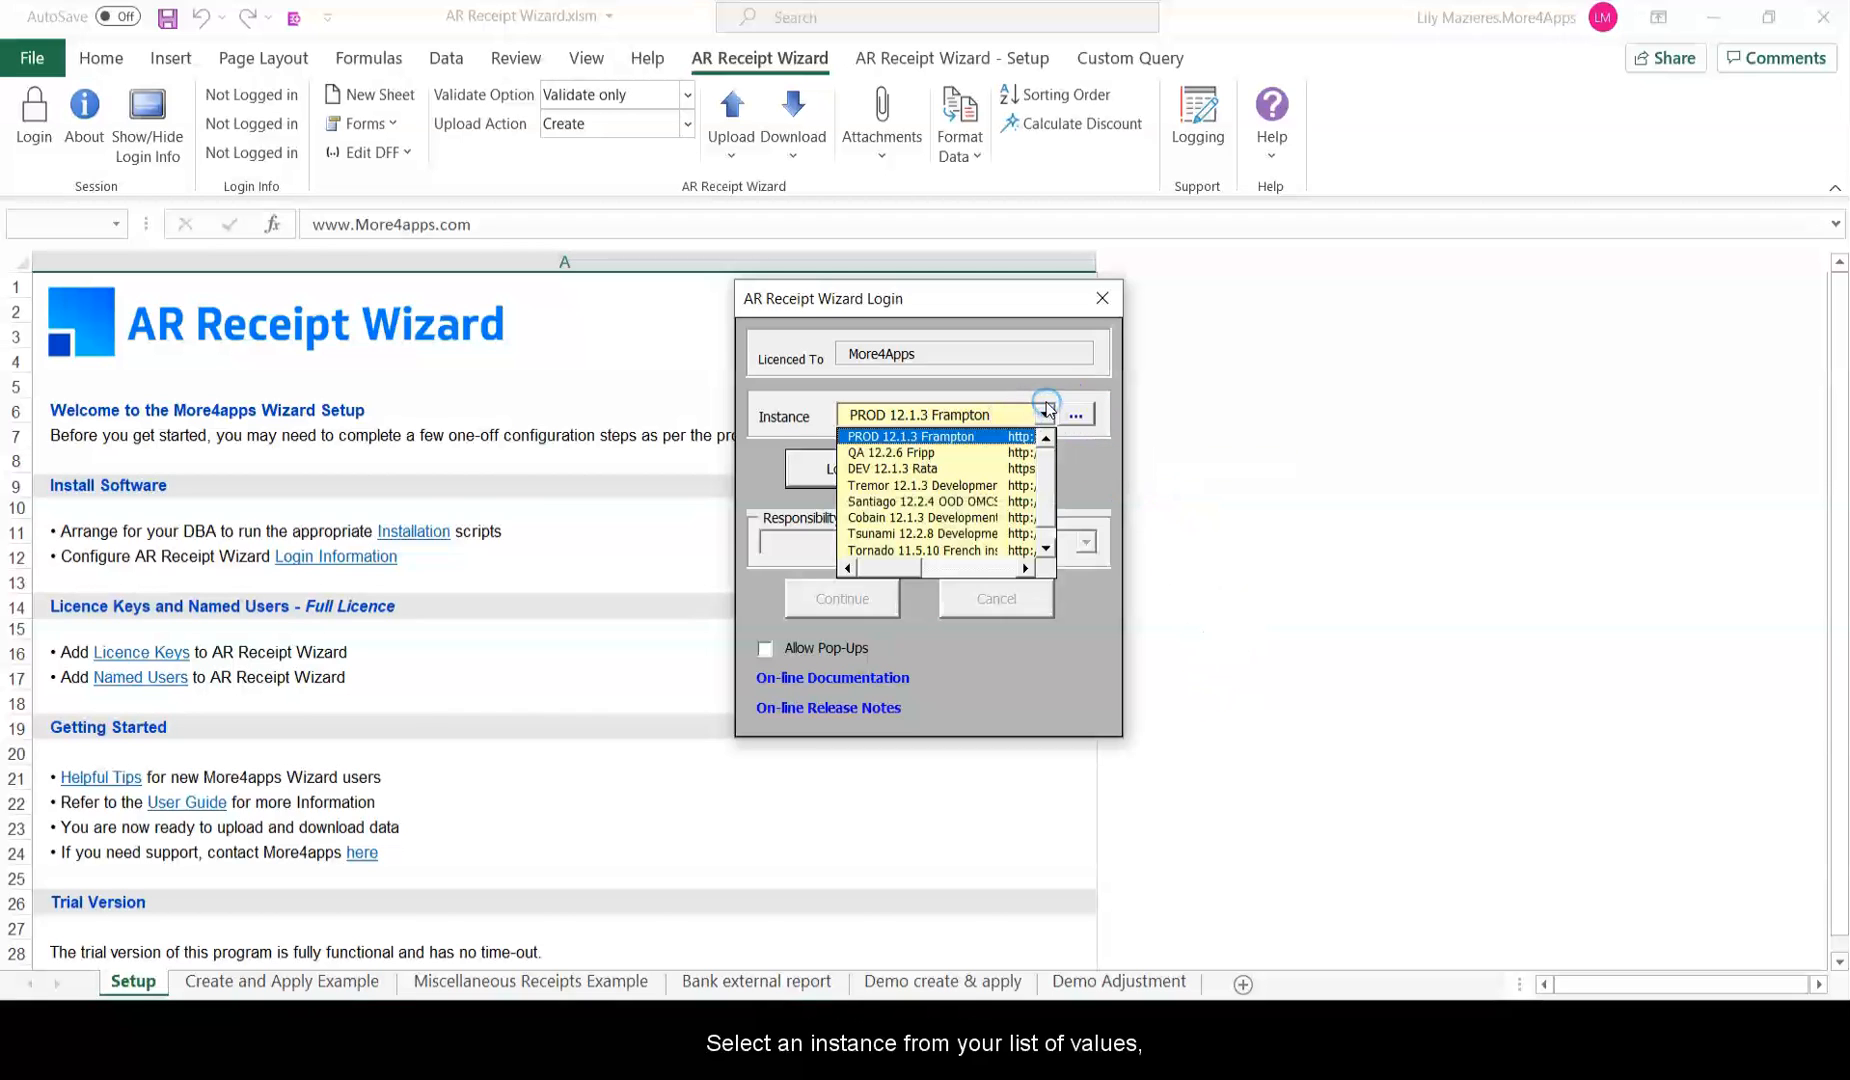
left_click(949, 425)
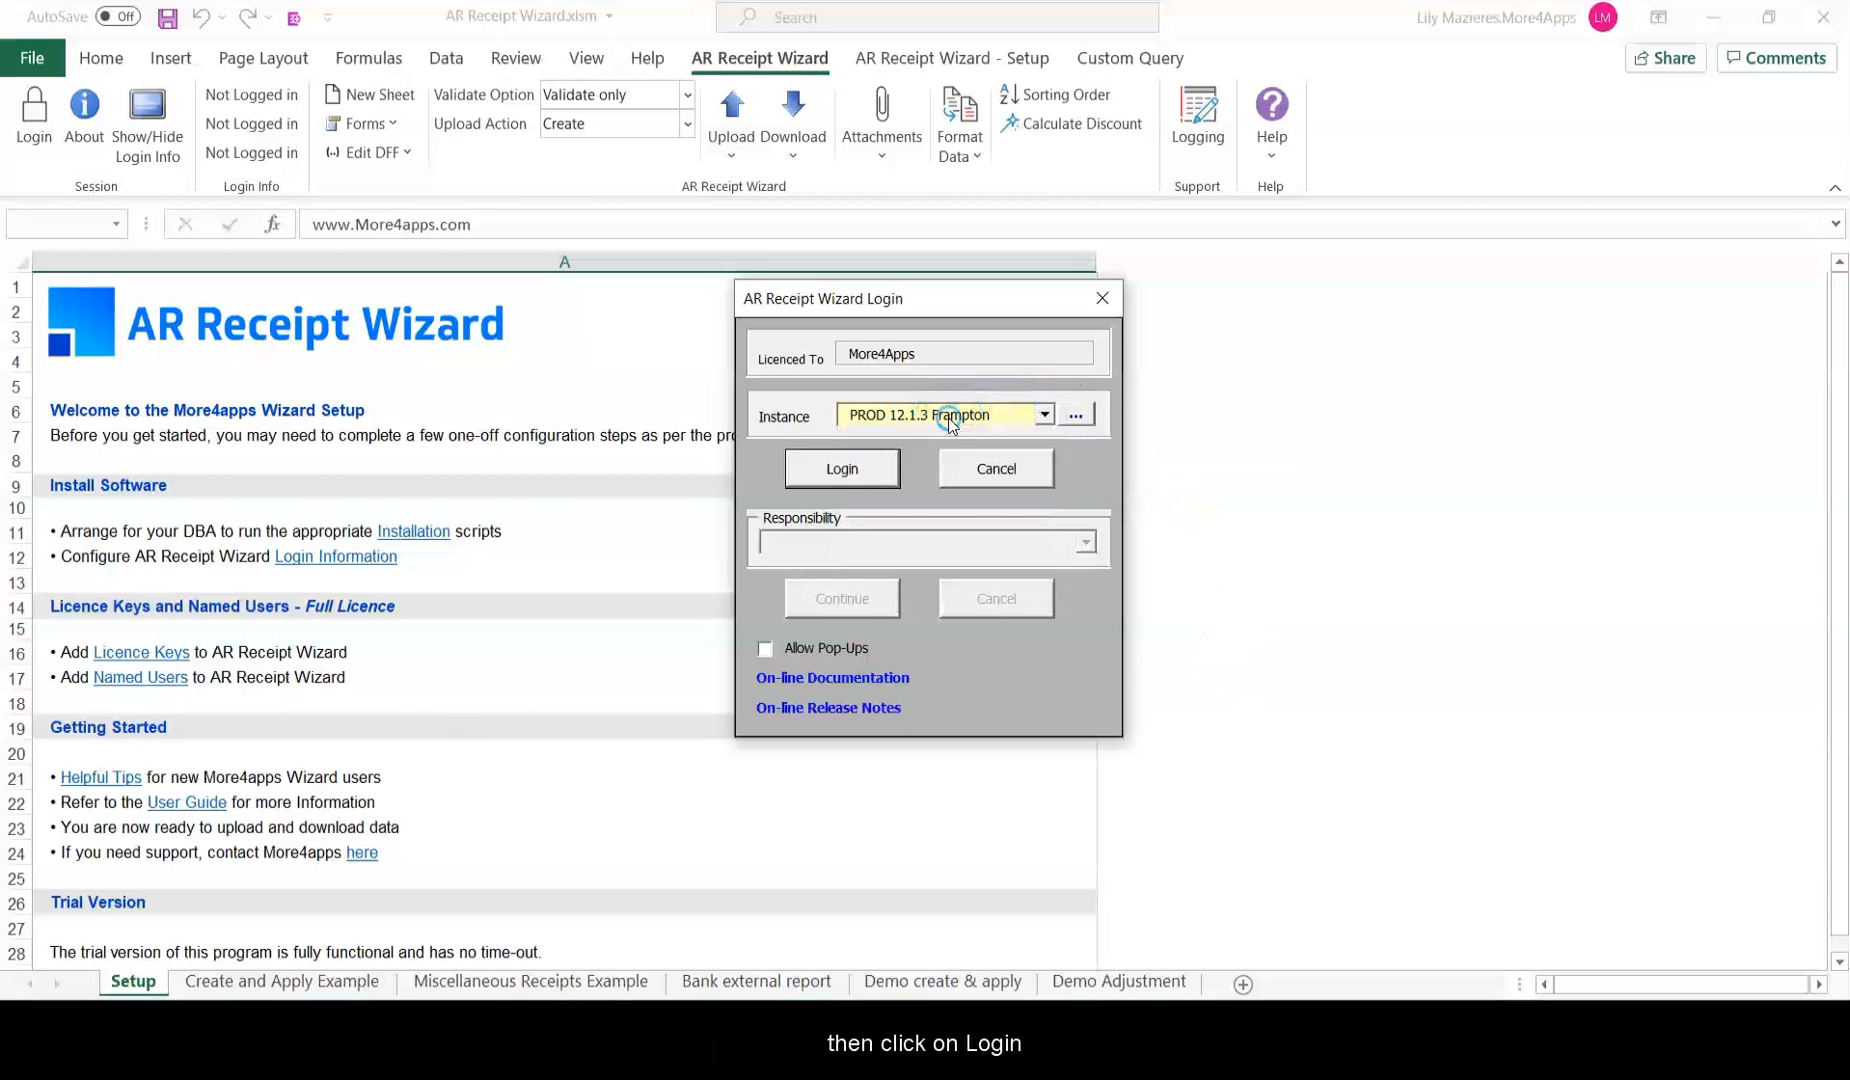
left_click(860, 465)
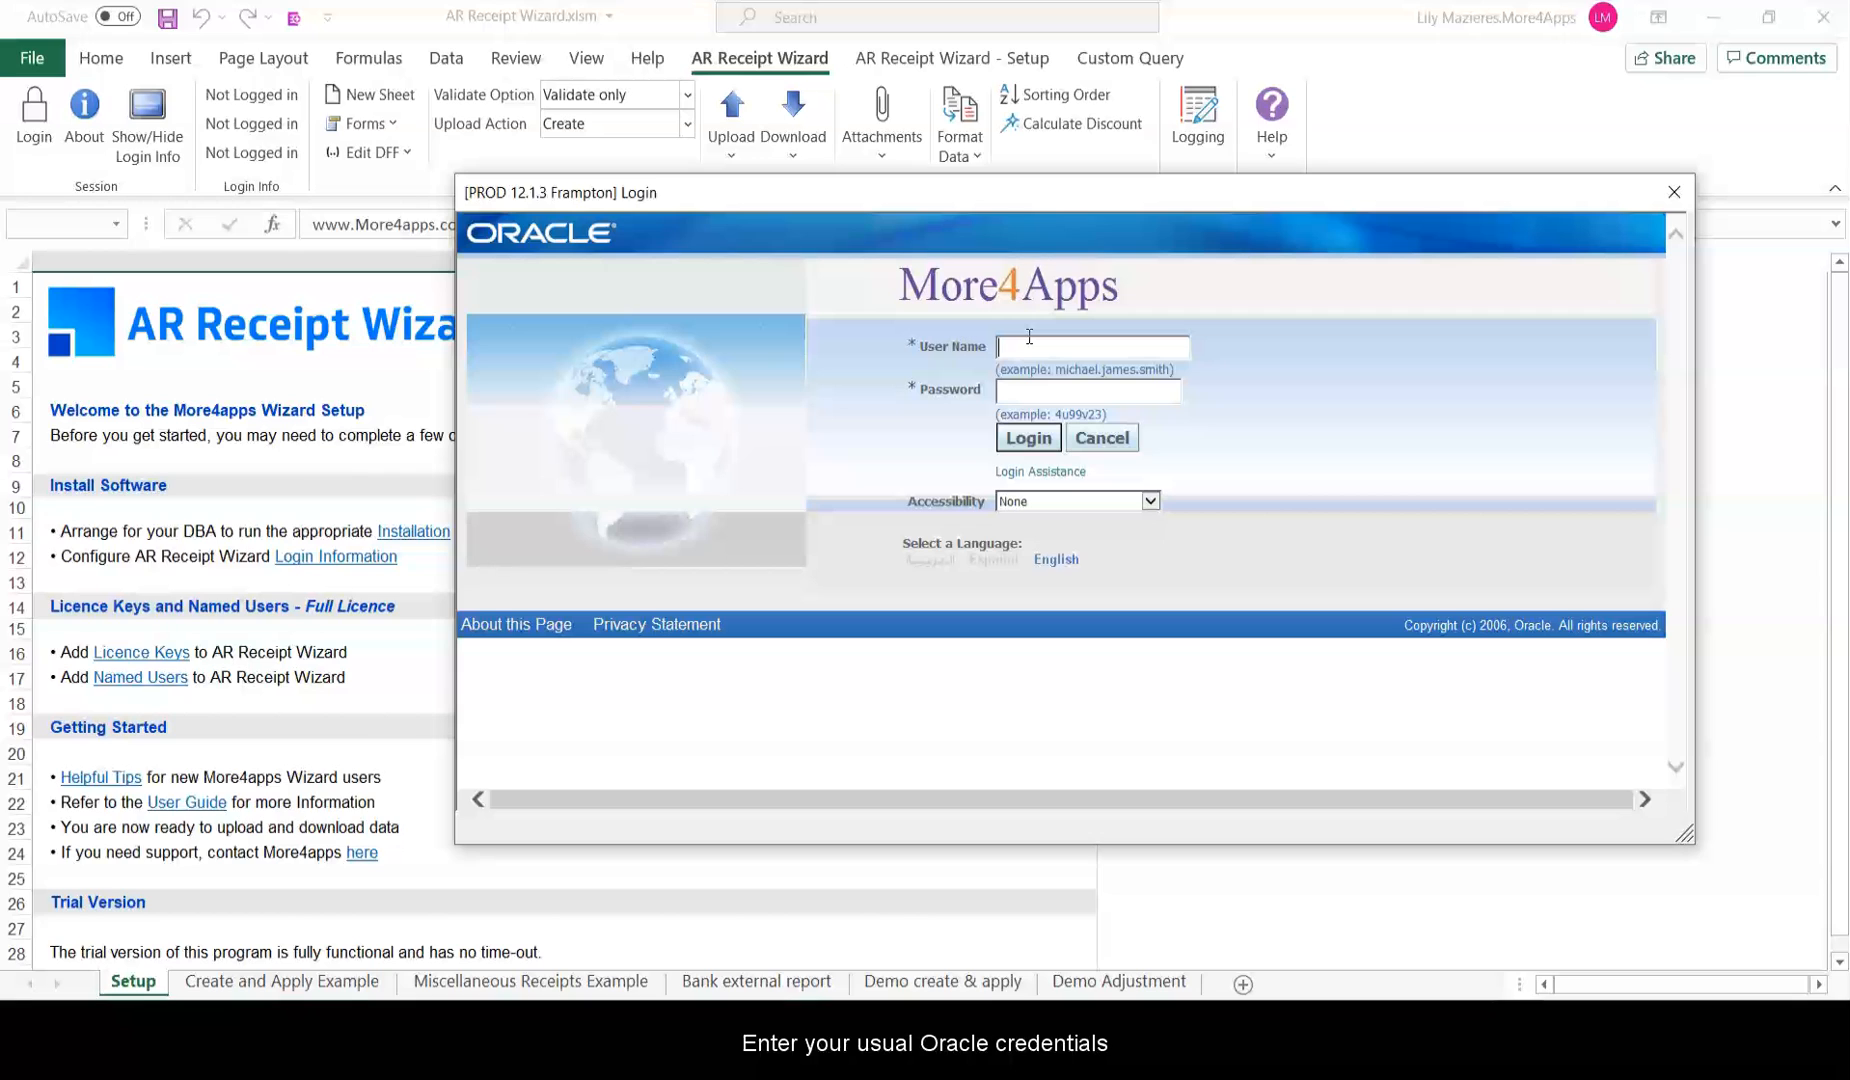
Sign in with the Oracle username and password under the Receivables, Vision Services (USA) responsibility.
type("services")
key("Tab")
type("welcome")
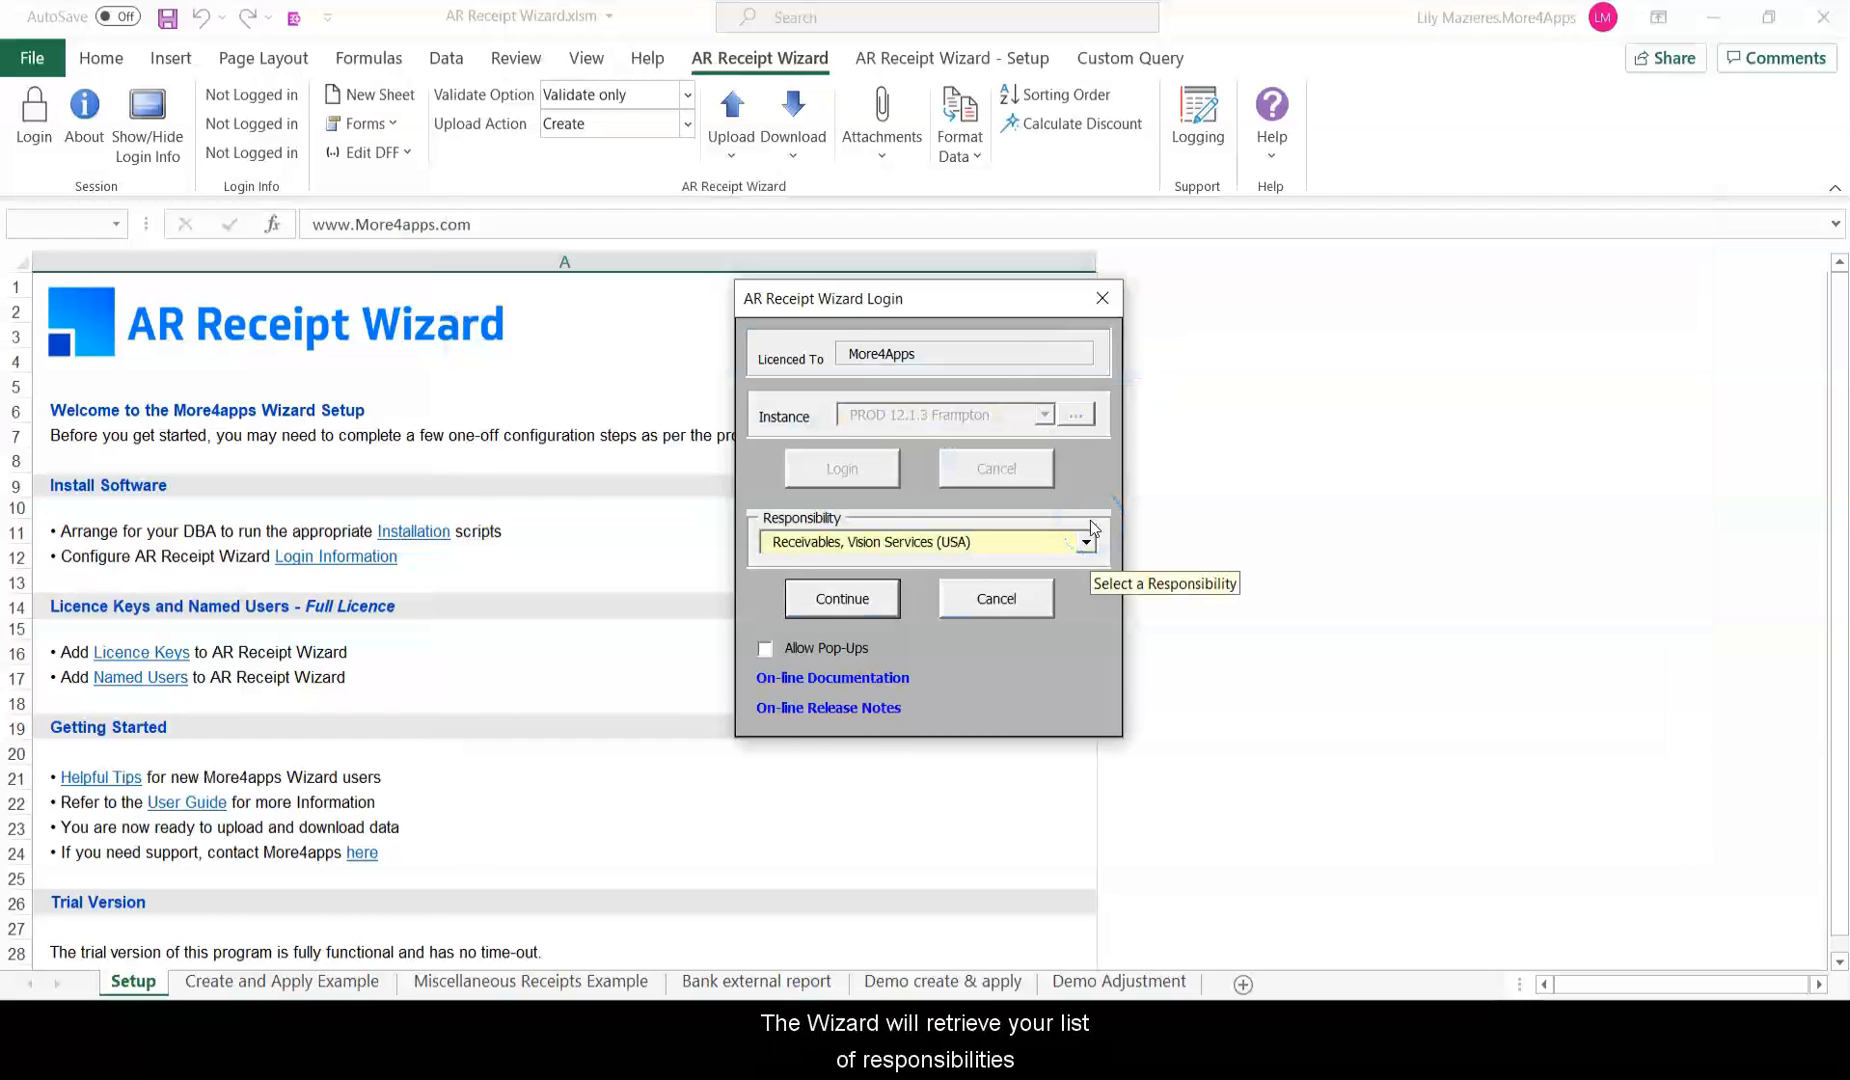
left_click(1086, 540)
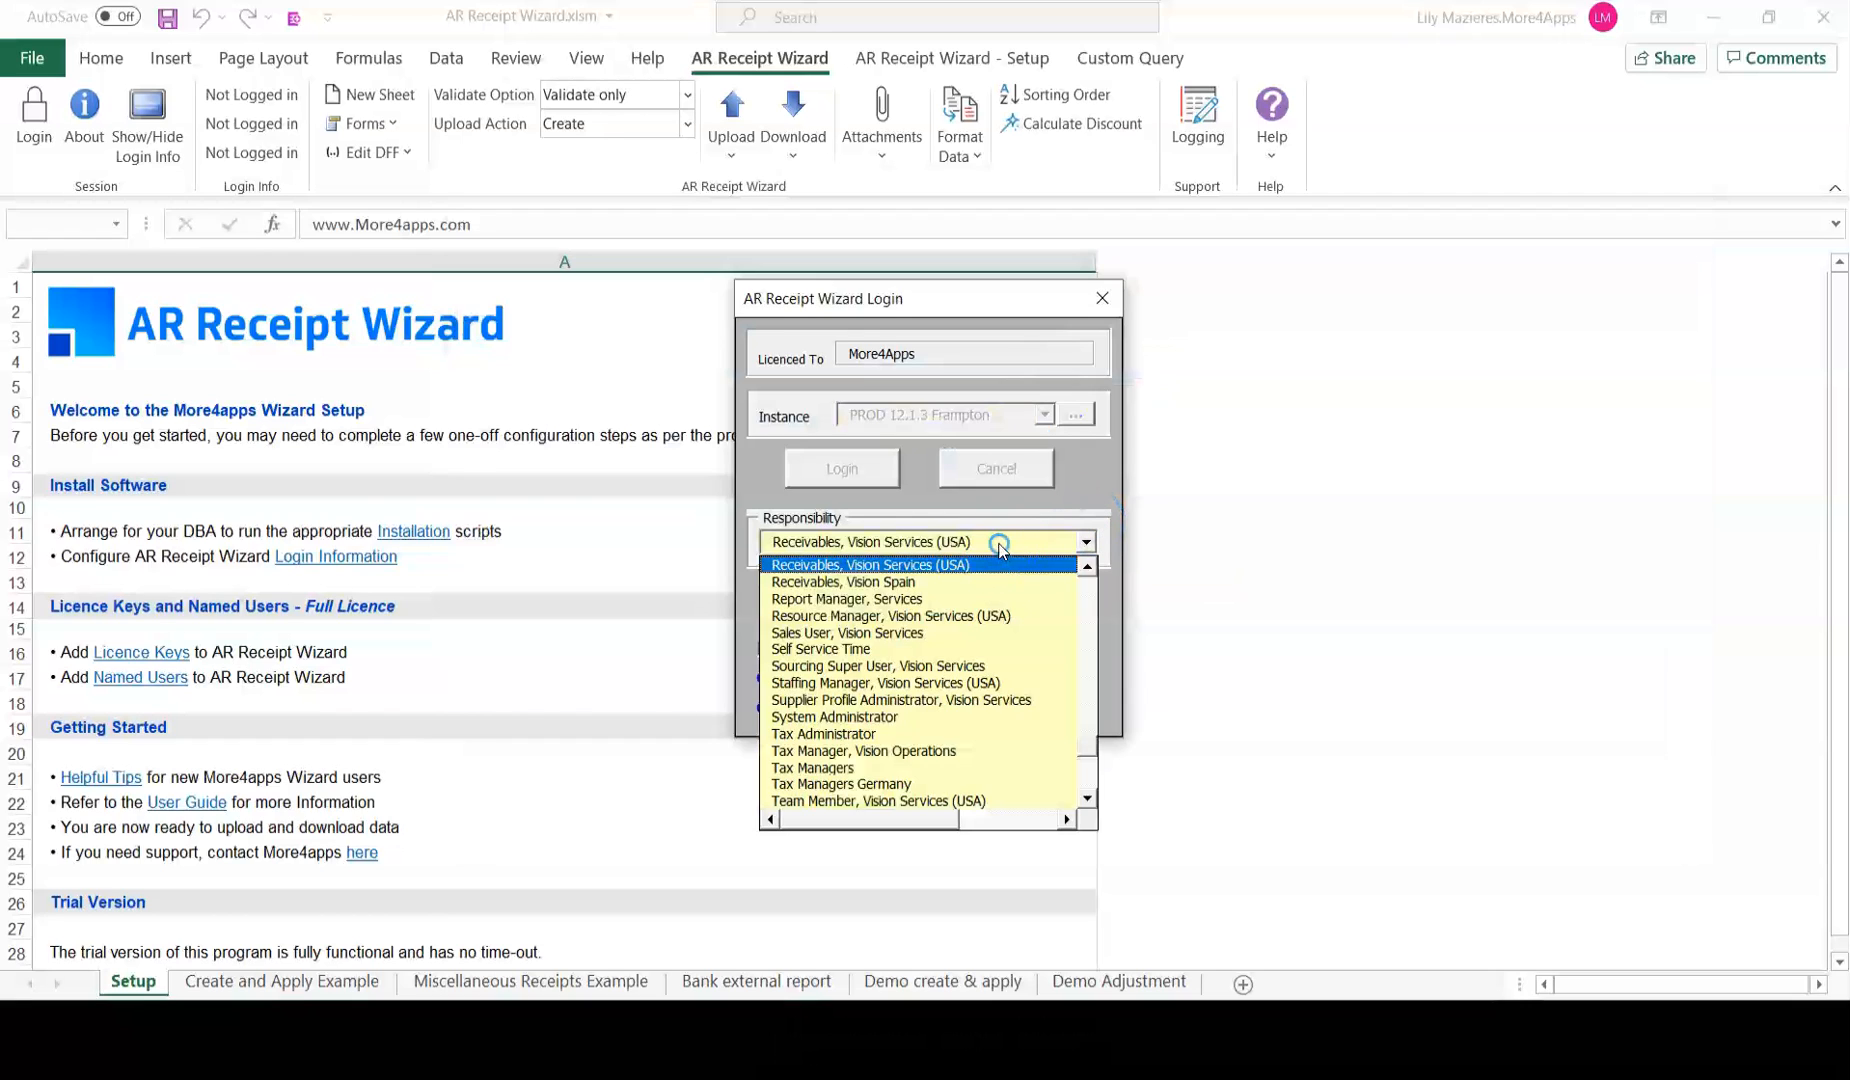
left_click(874, 580)
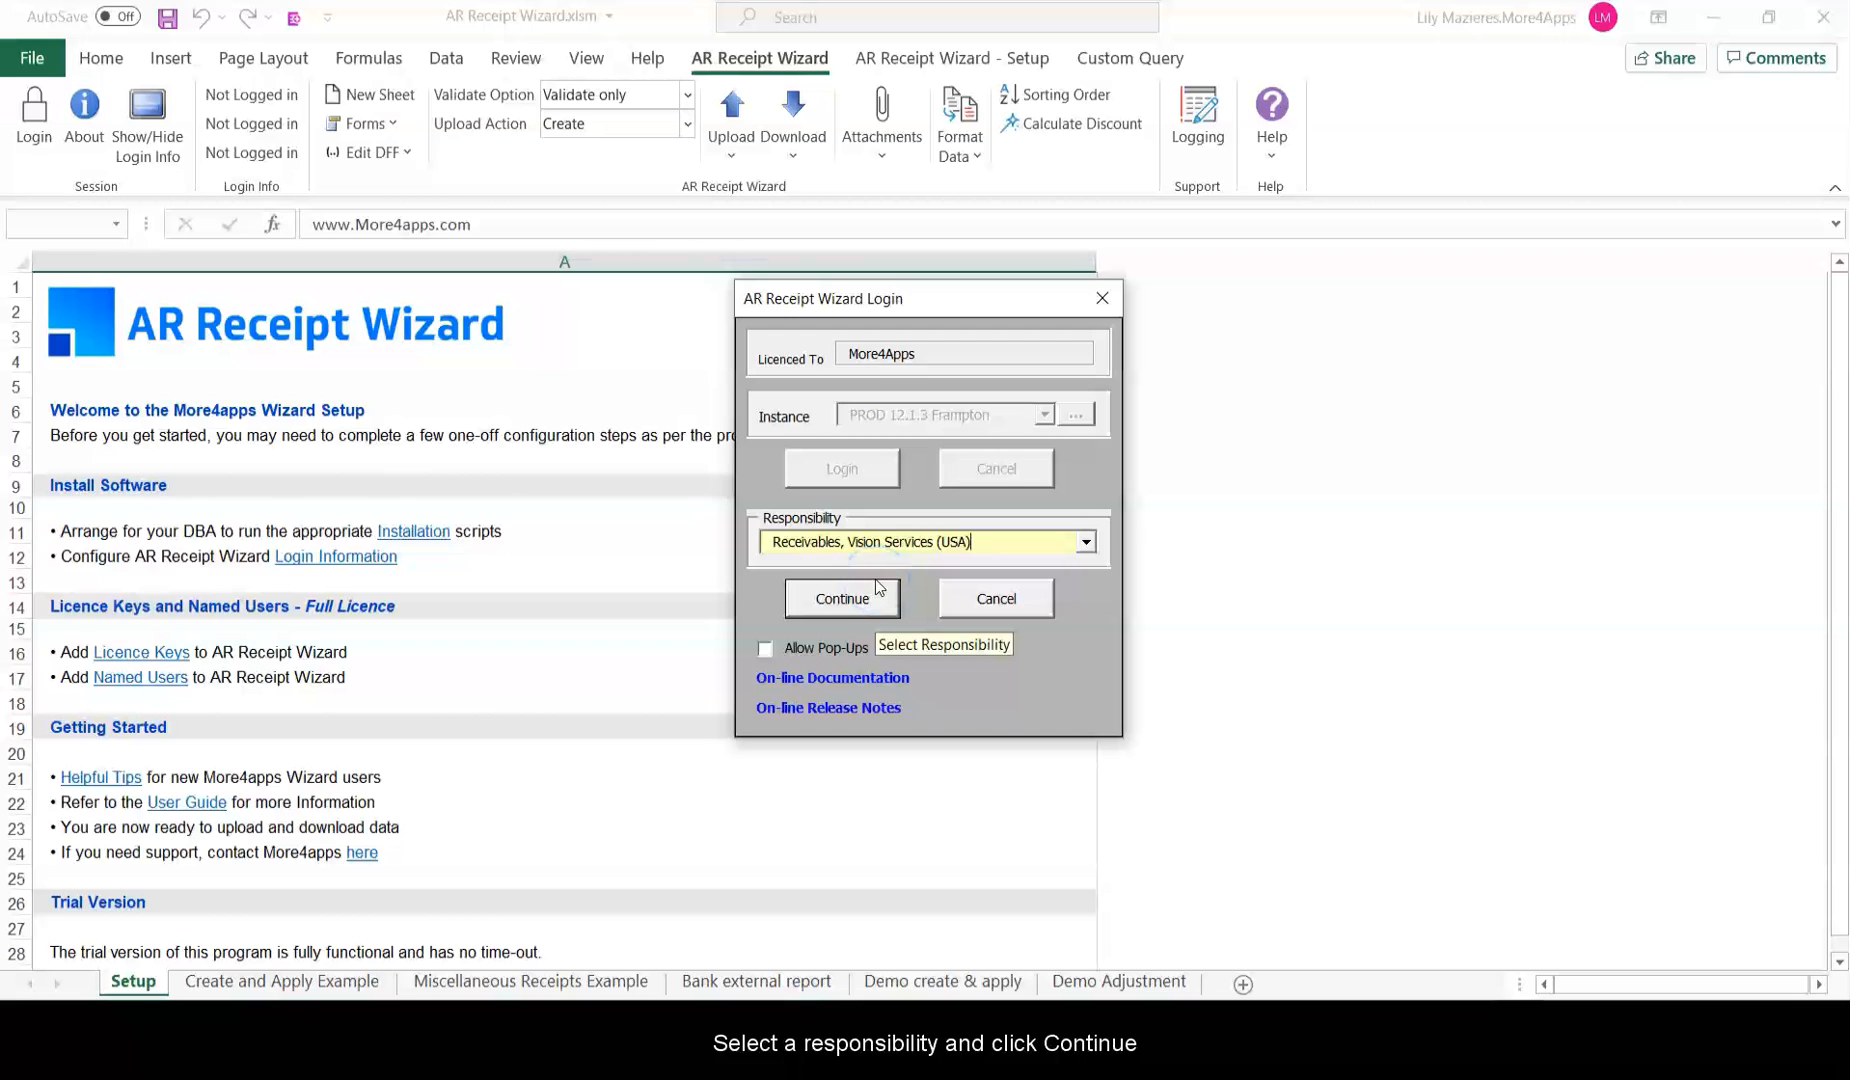
left_click(877, 592)
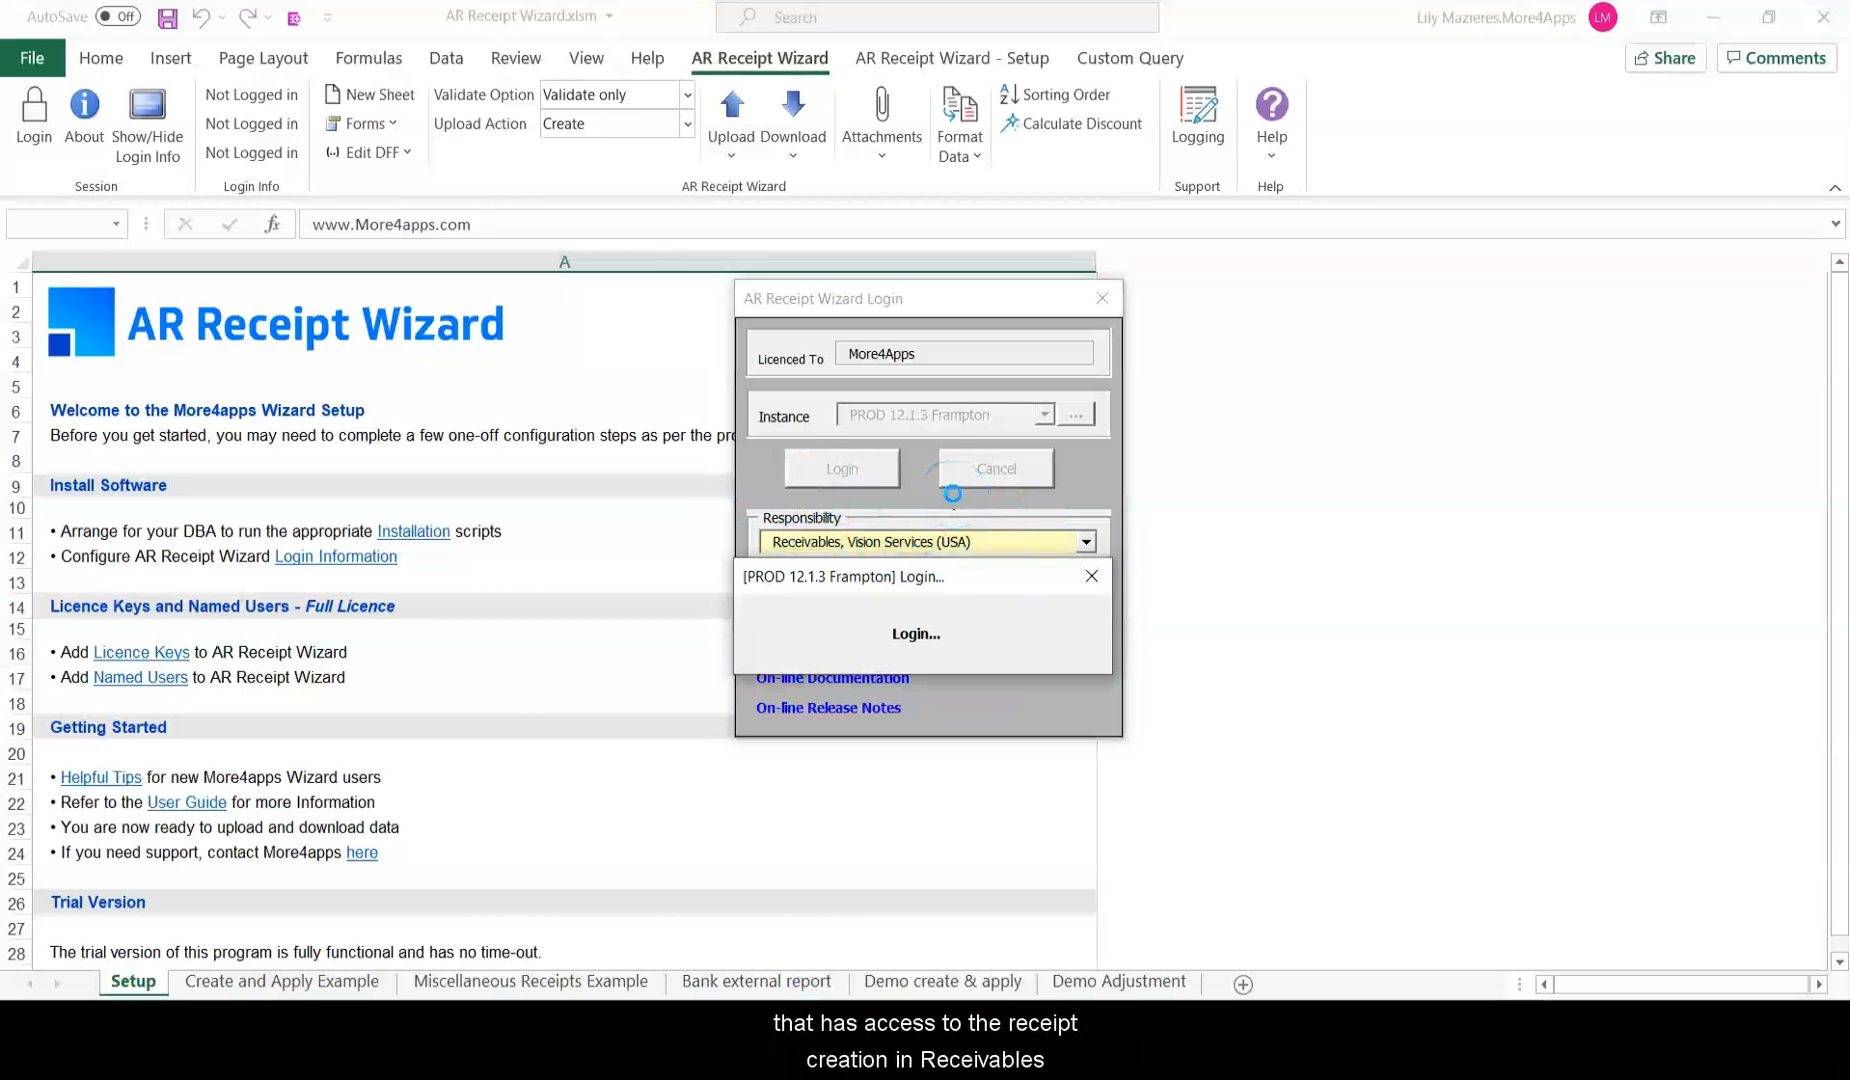
left_click(90, 112)
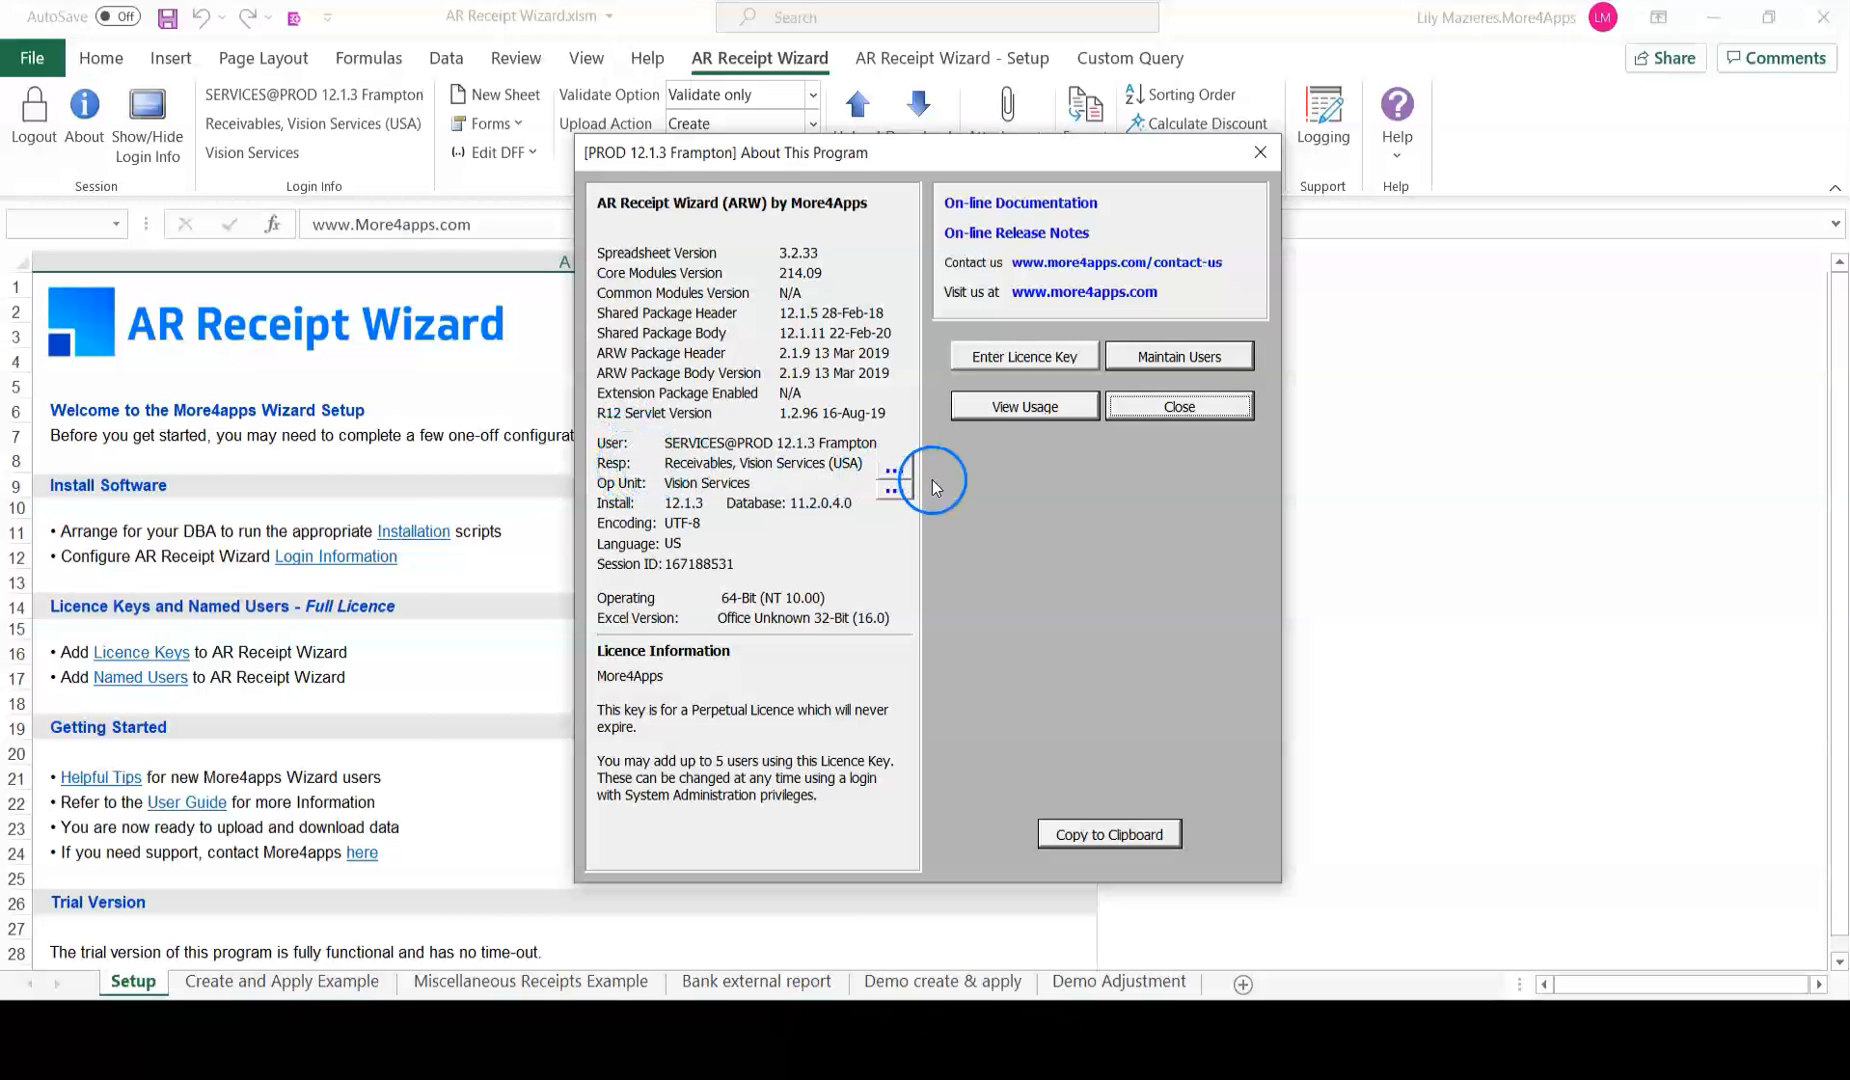
left_click(1215, 406)
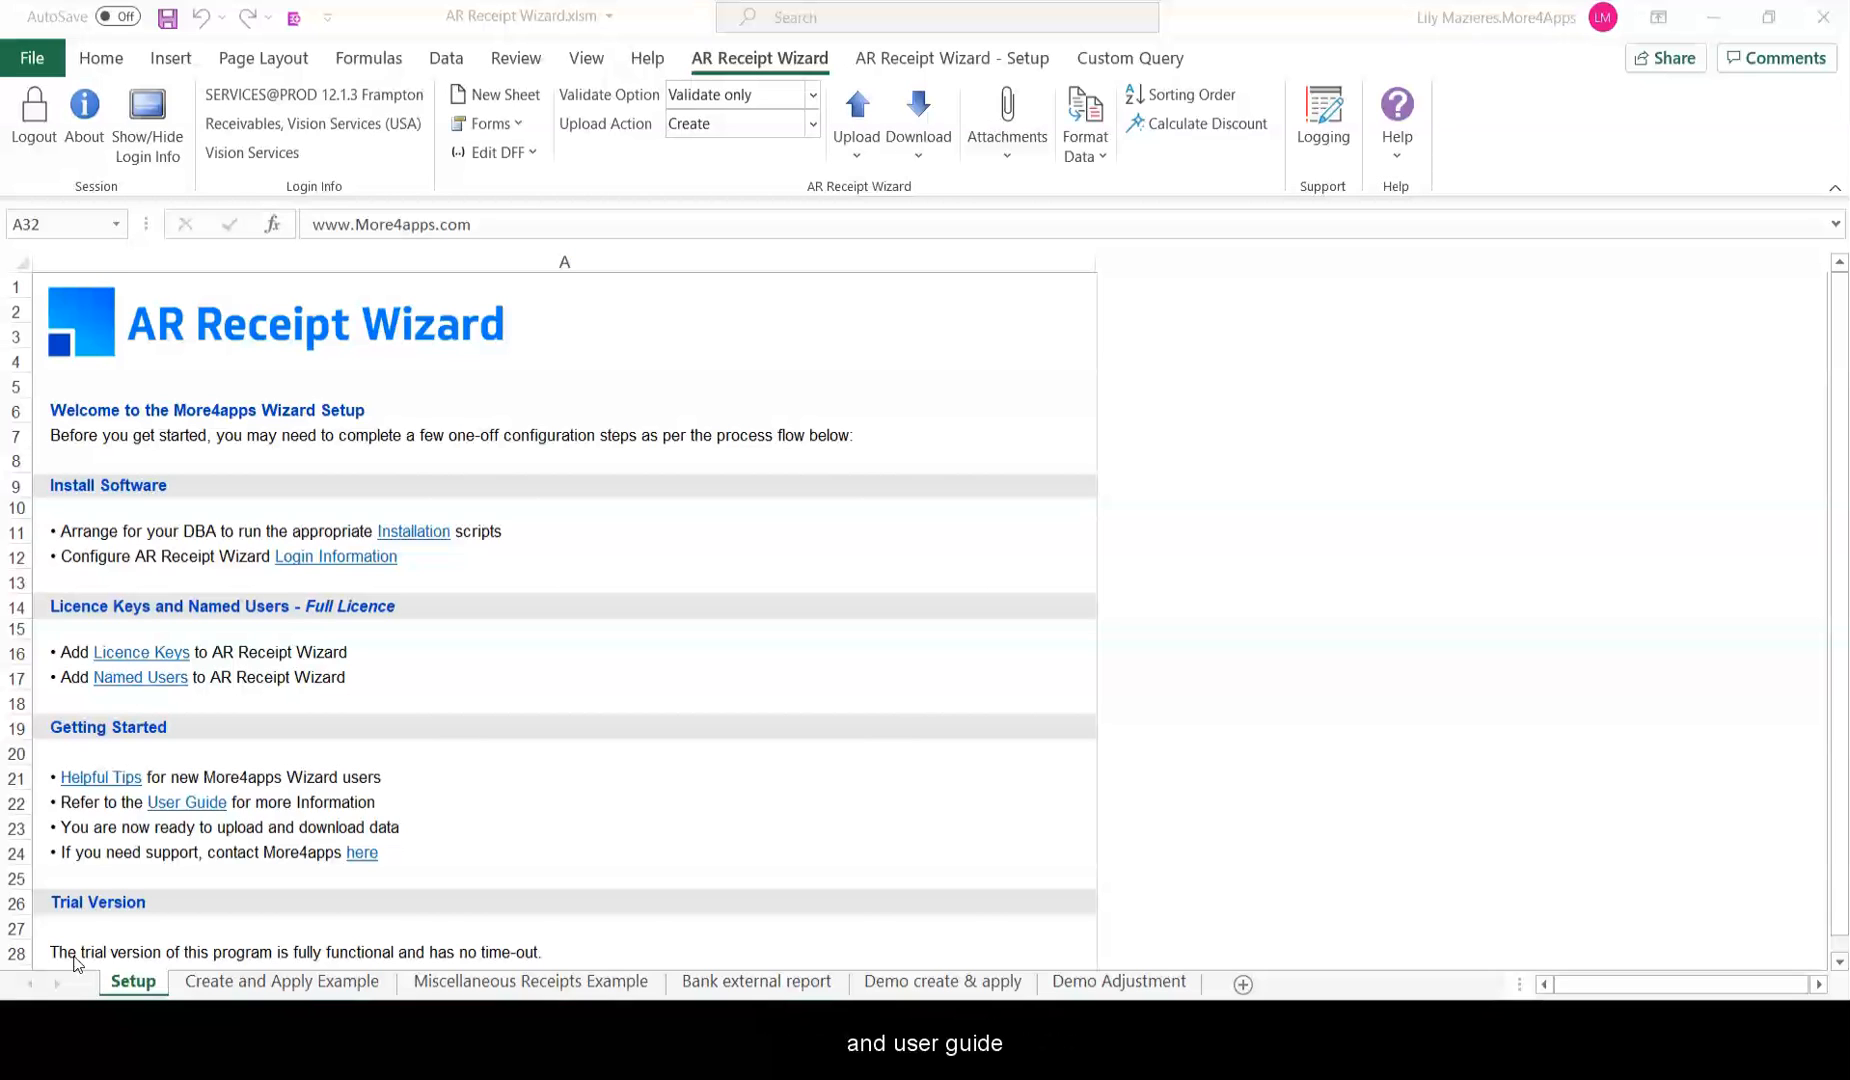
left_click(183, 773)
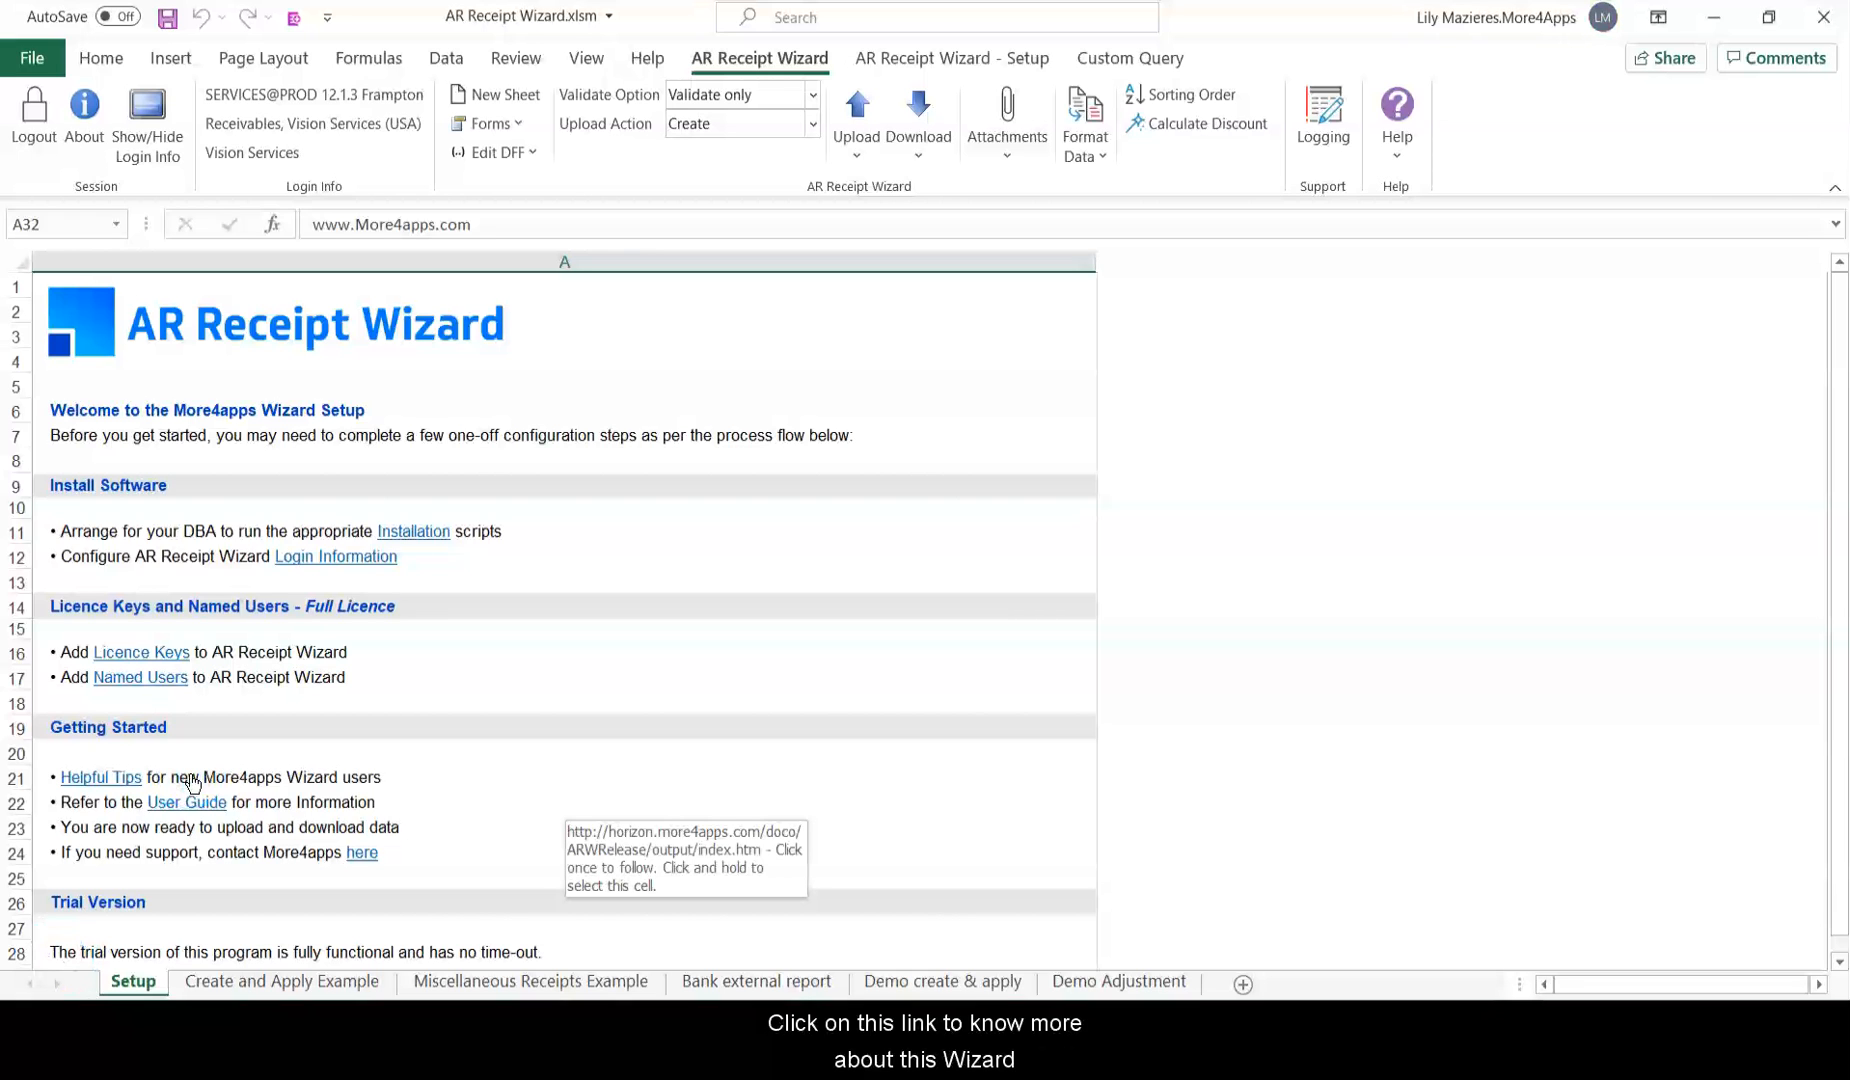
Open the User Guide link from the Setup sheet and expand the Enter and Apply Receipts topic.
left_click(193, 783)
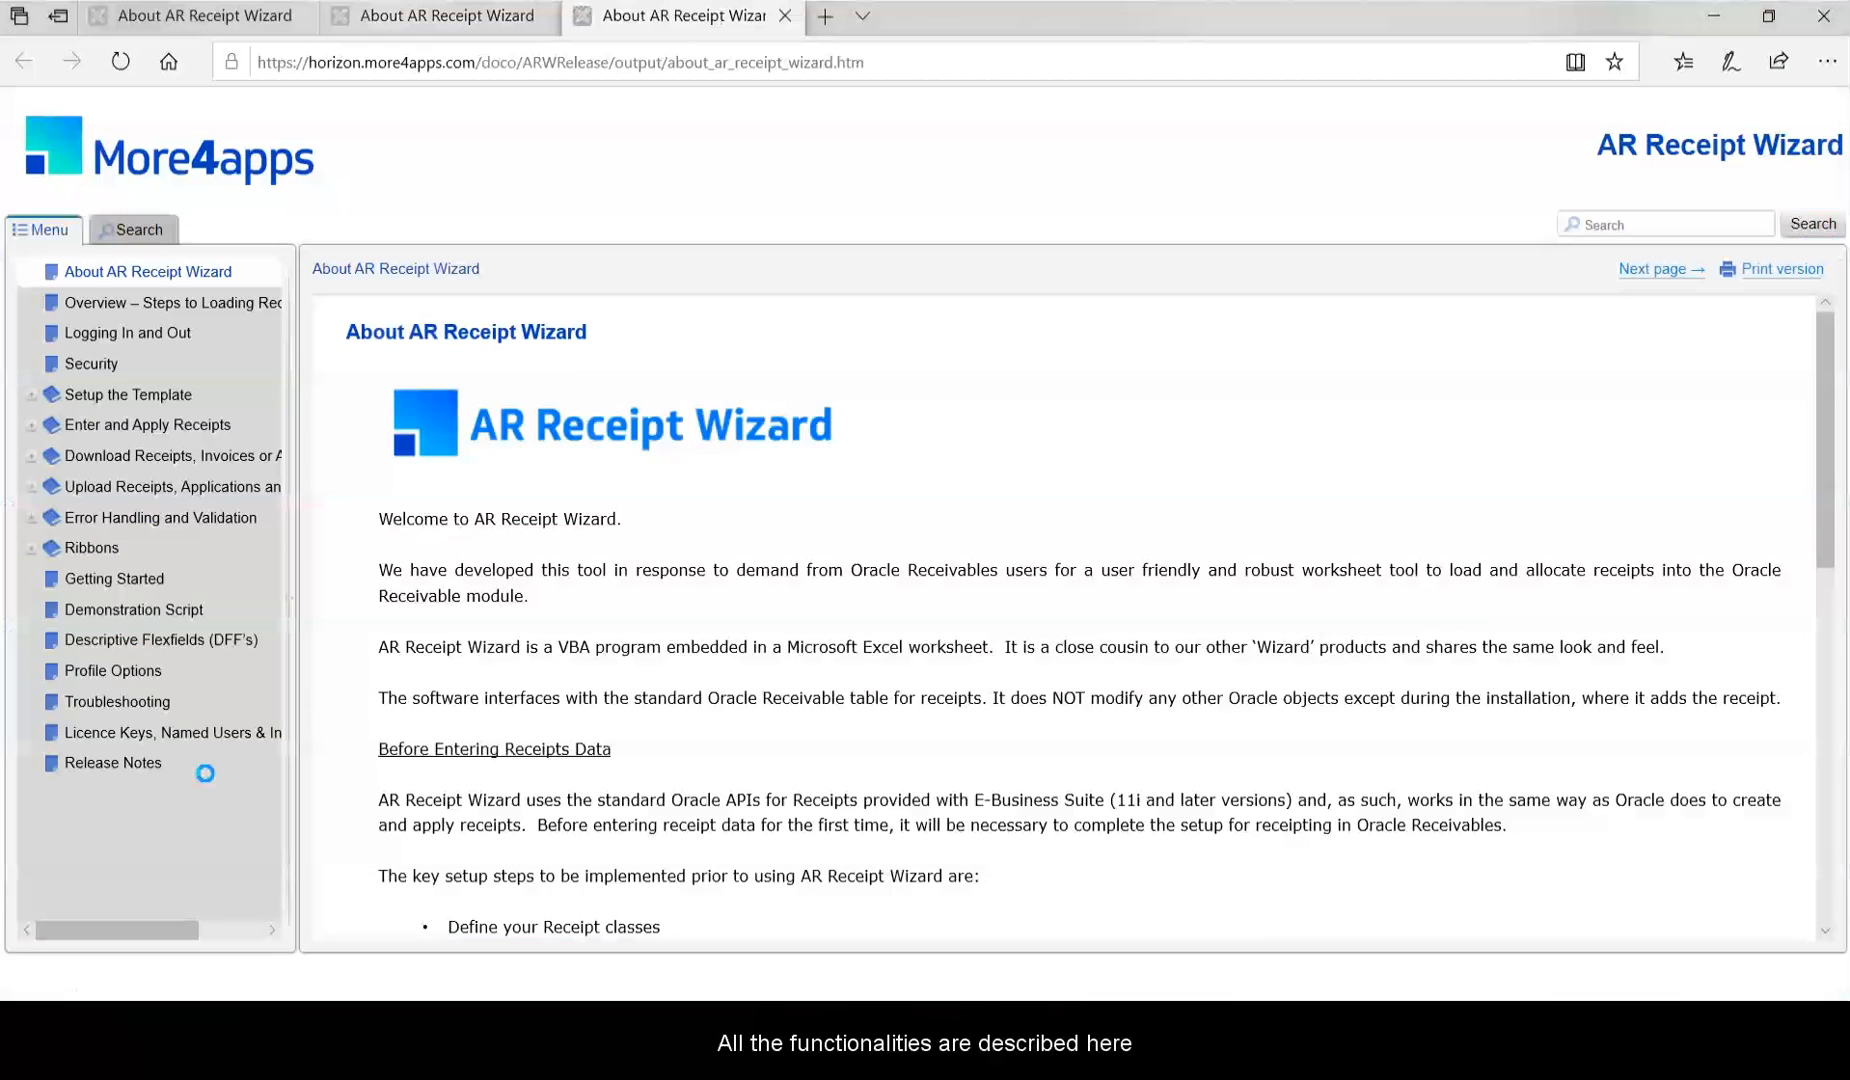
left_click(33, 420)
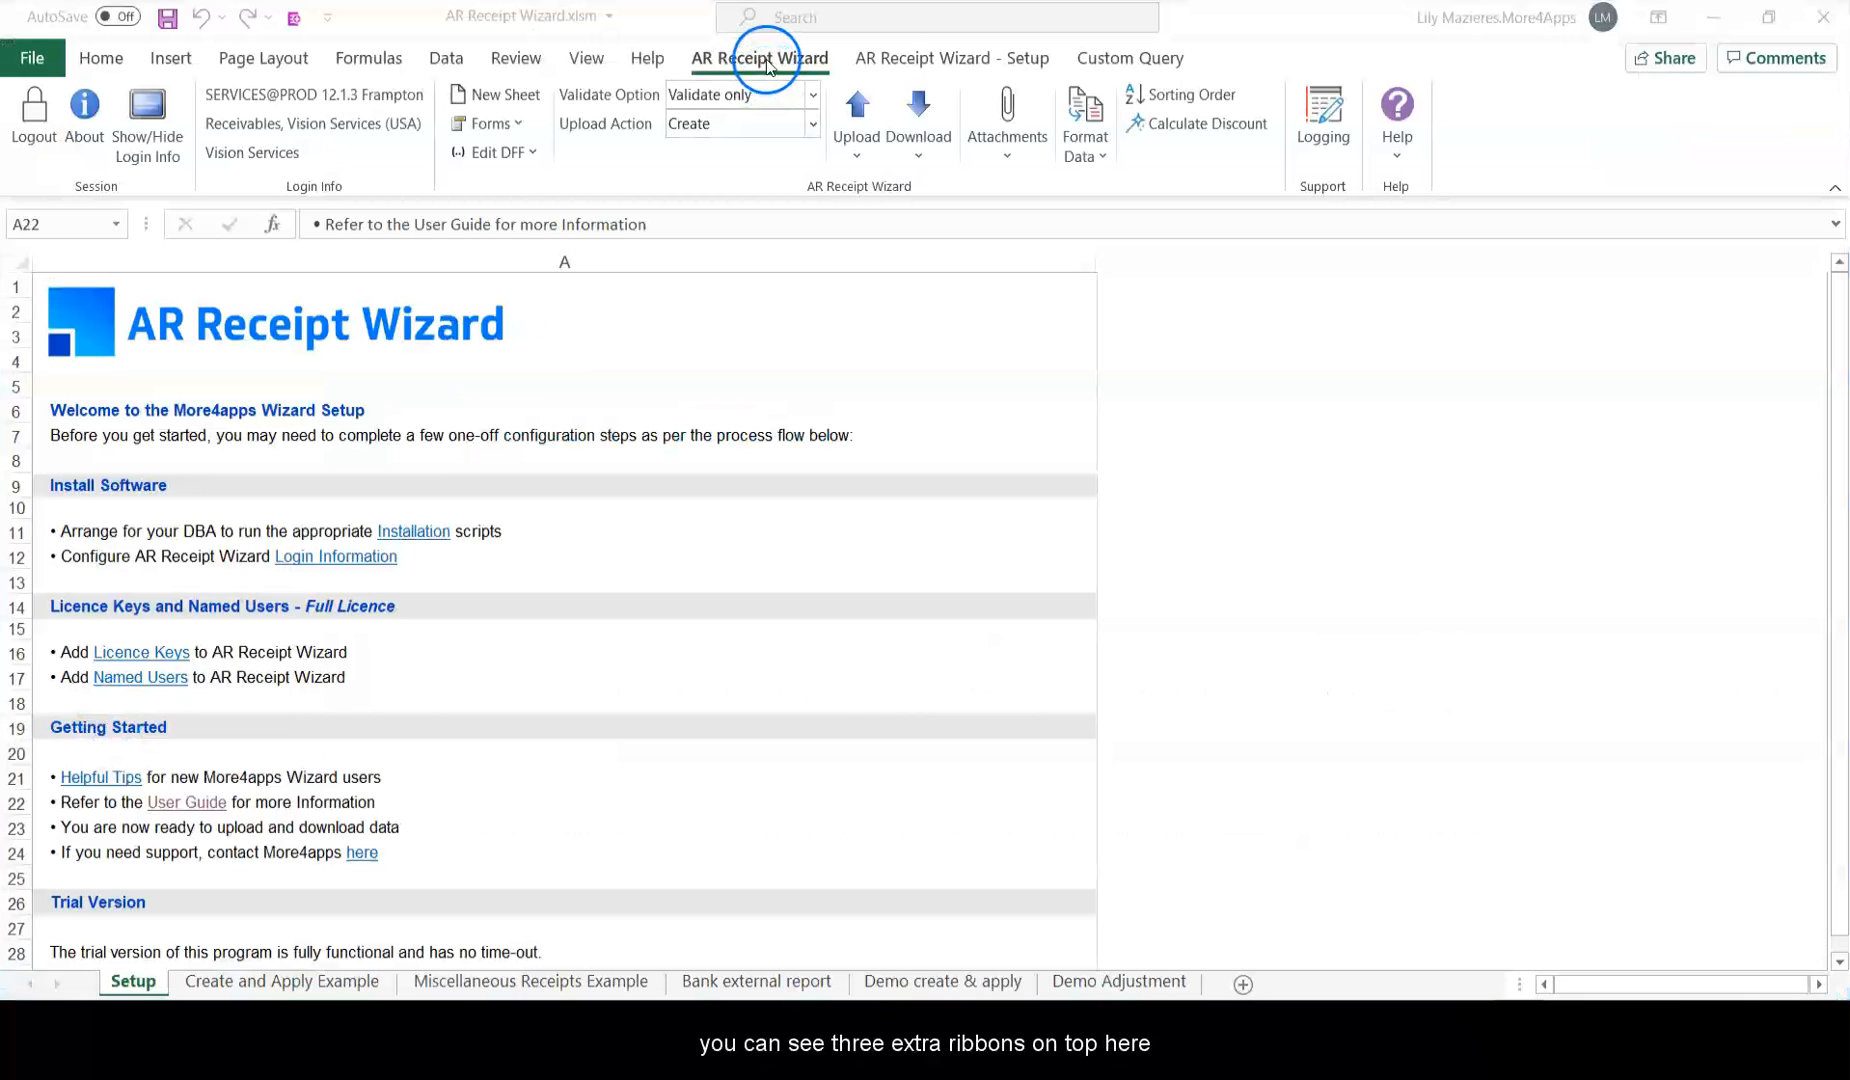
left_click(940, 60)
left_click(1130, 58)
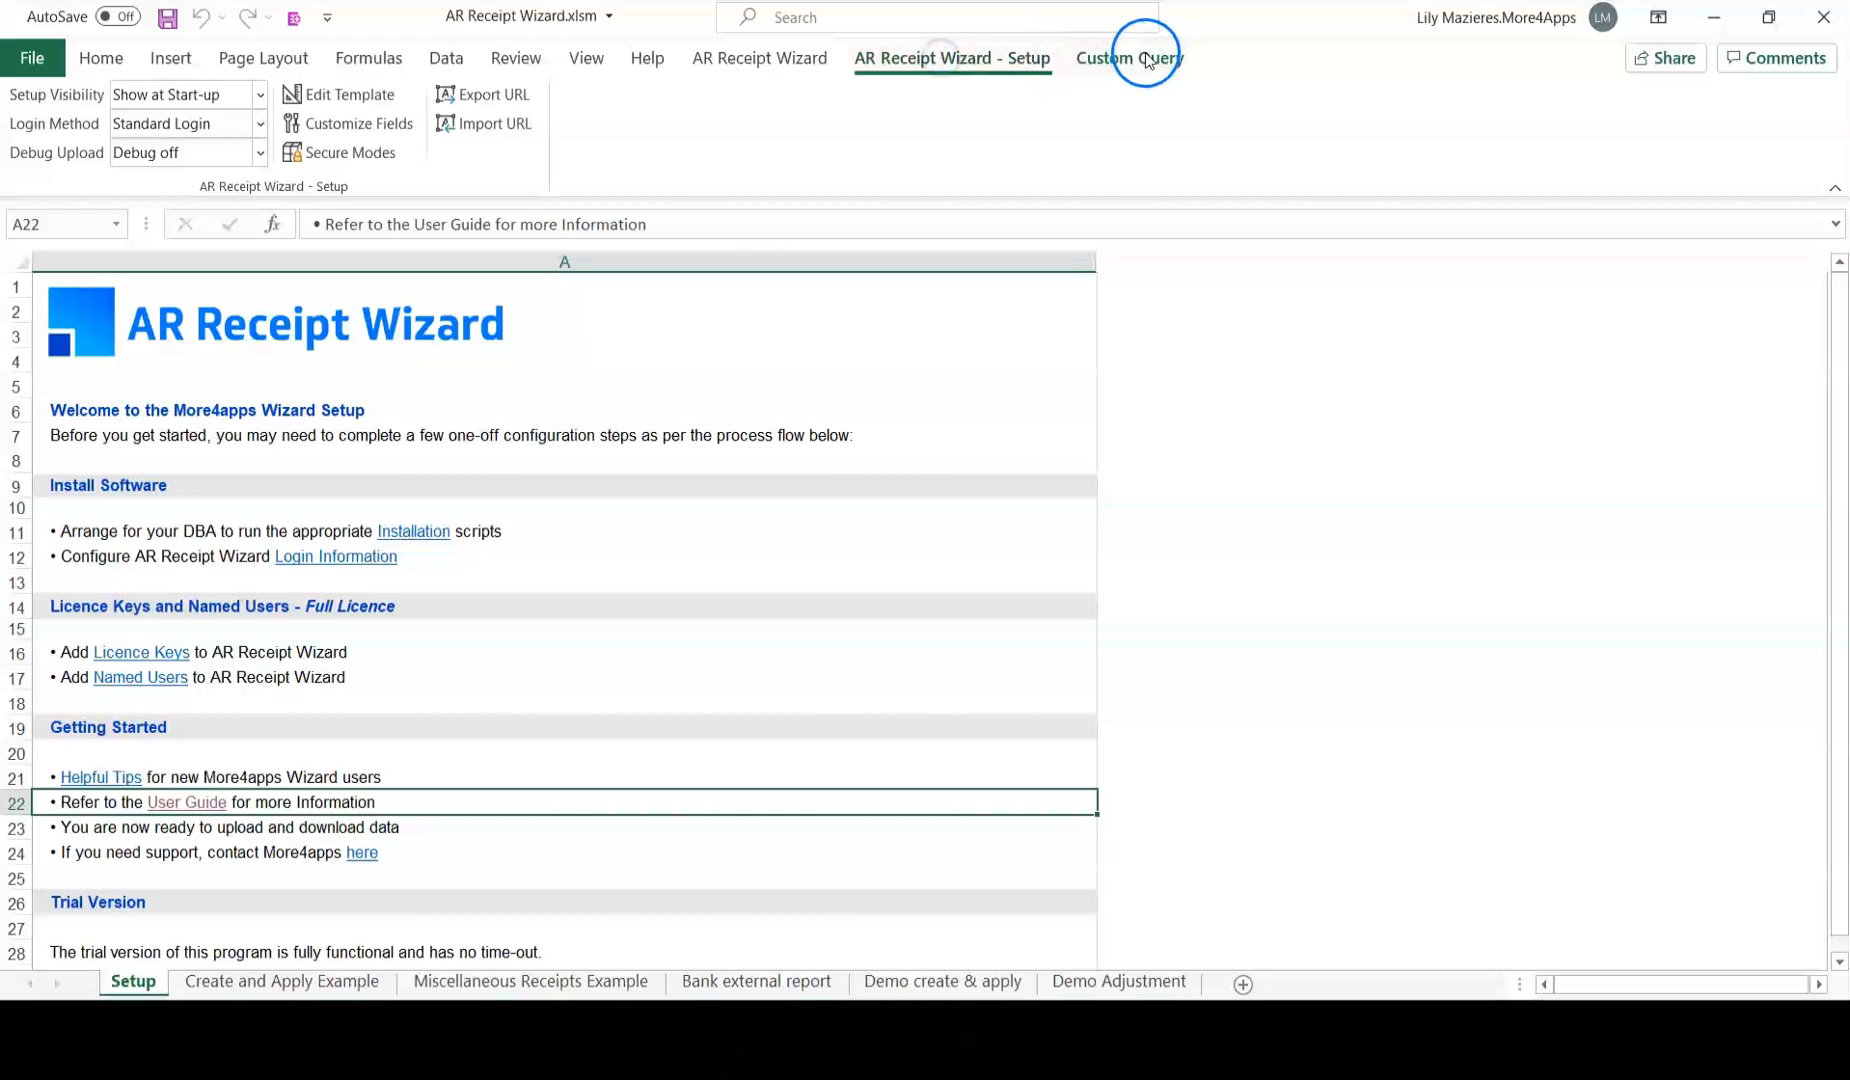
left_click(893, 60)
left_click(792, 60)
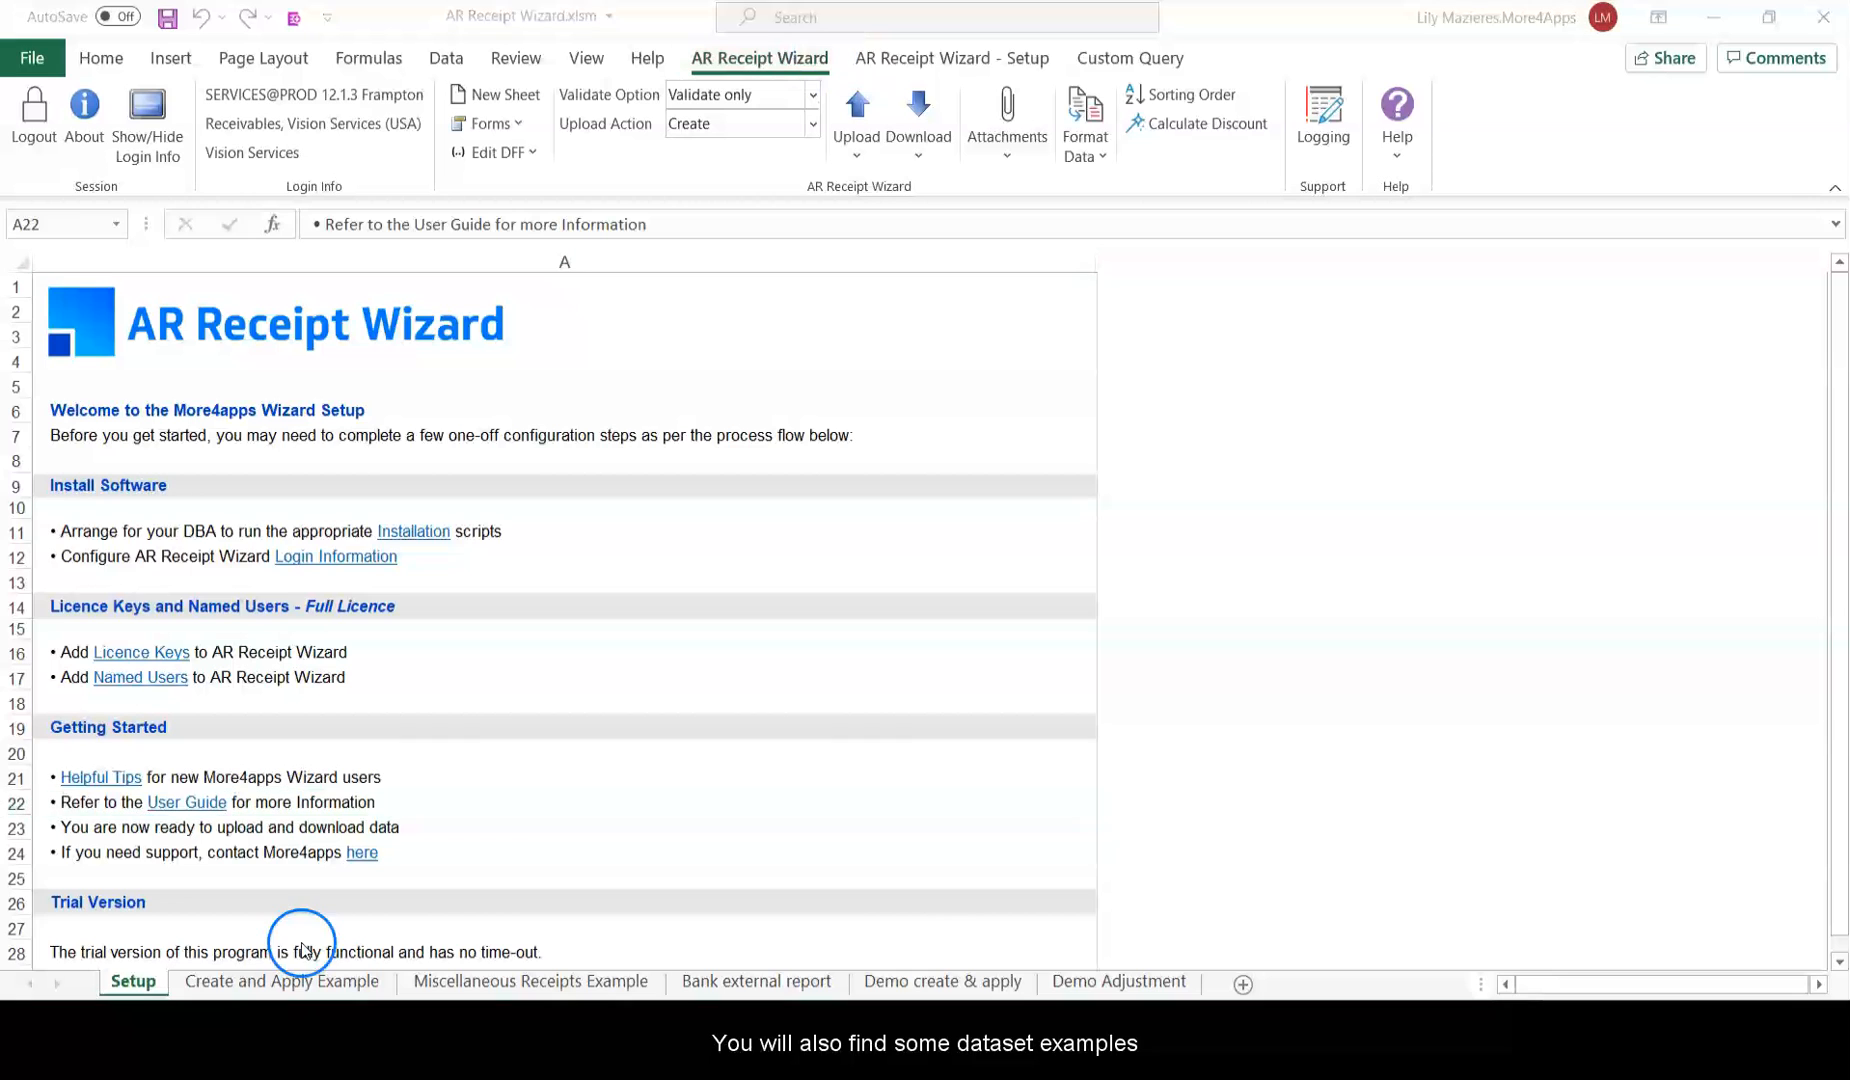
left_click(300, 980)
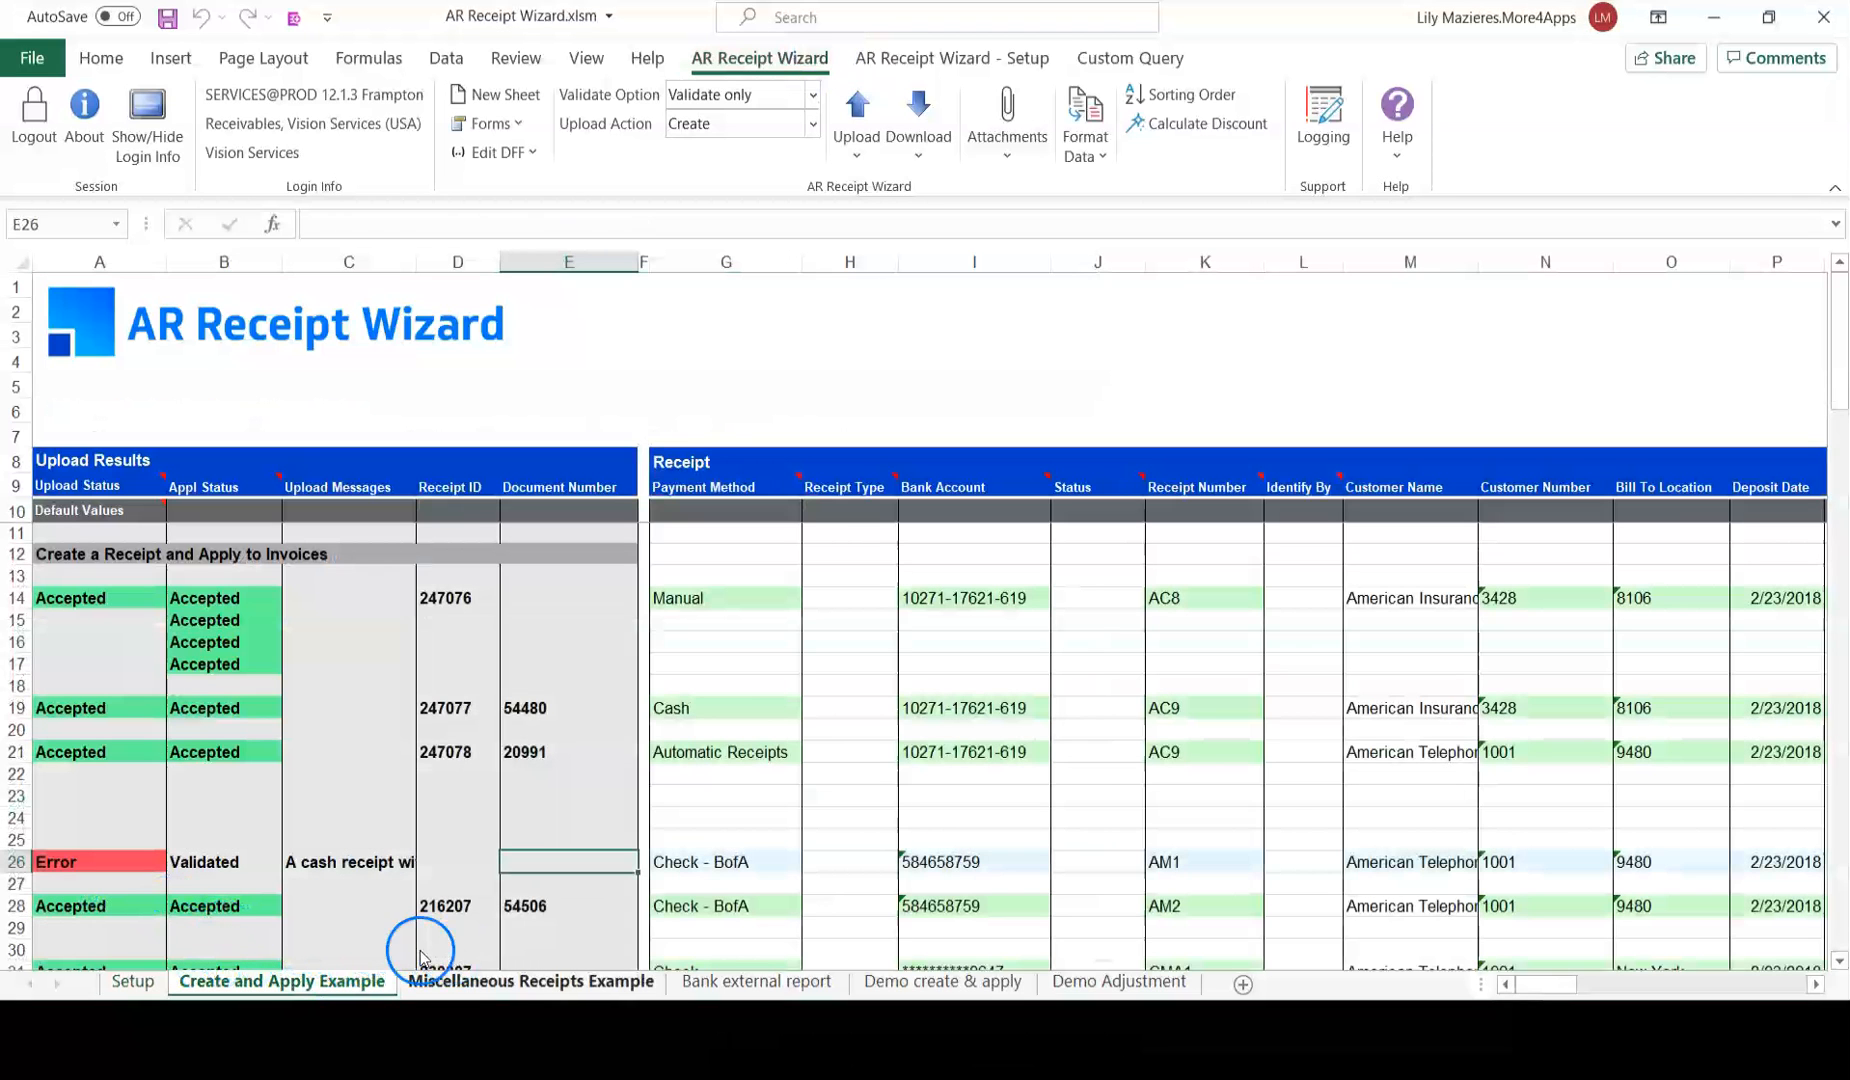
left_click(126, 980)
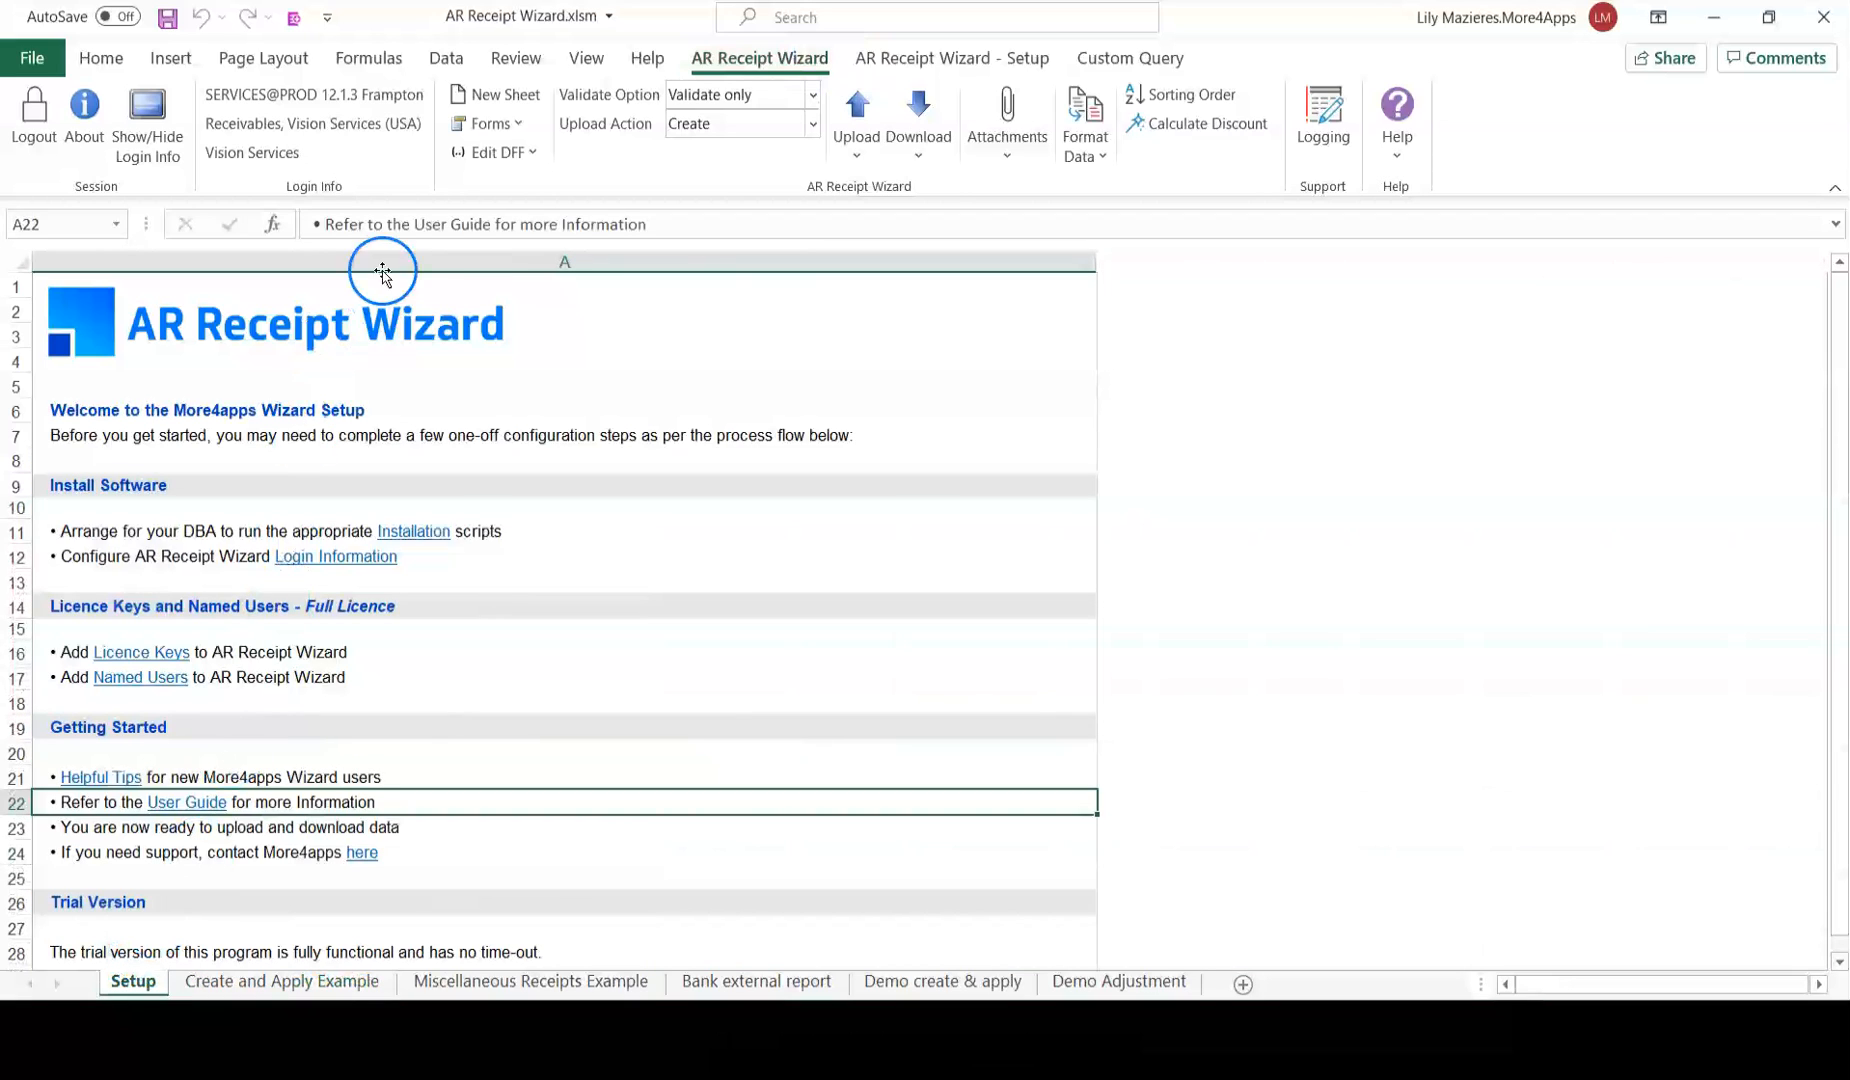
Generate the Create1 worksheet from New Sheet using the Create template.
left_click(512, 100)
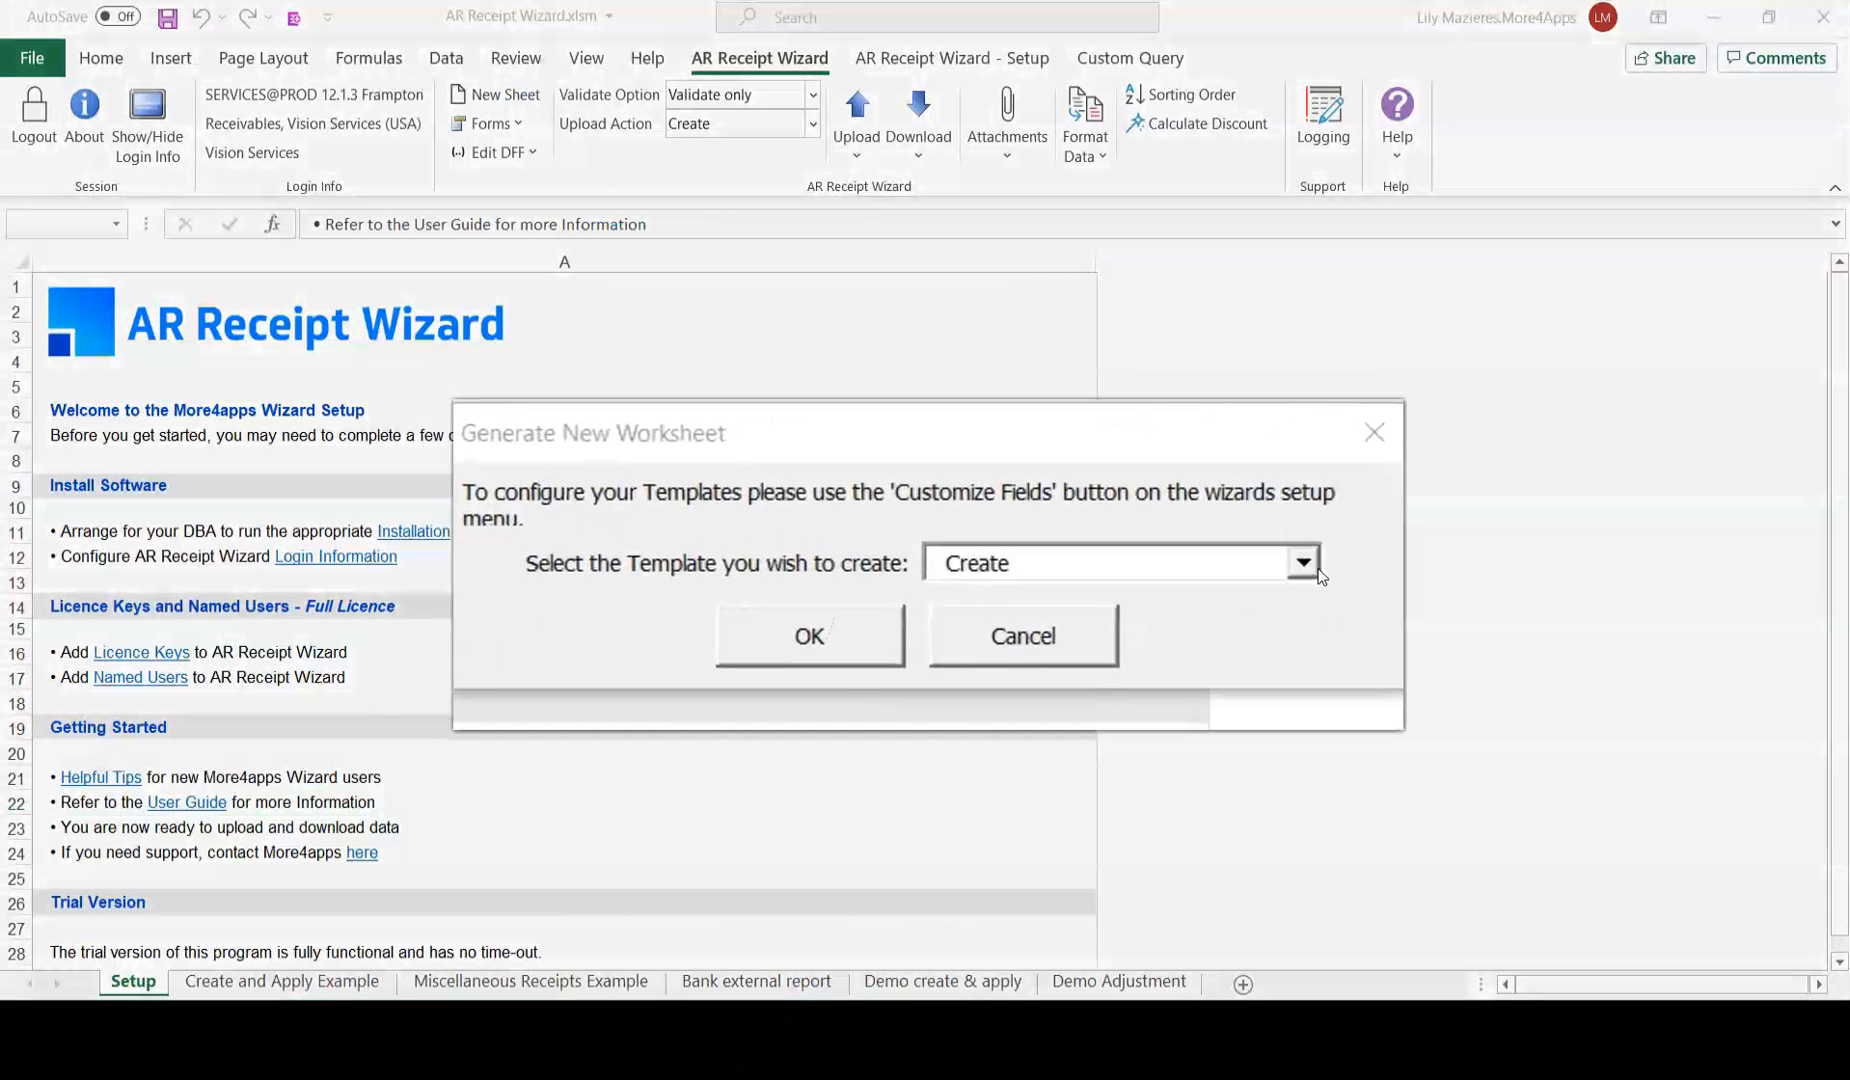
left_click(1305, 564)
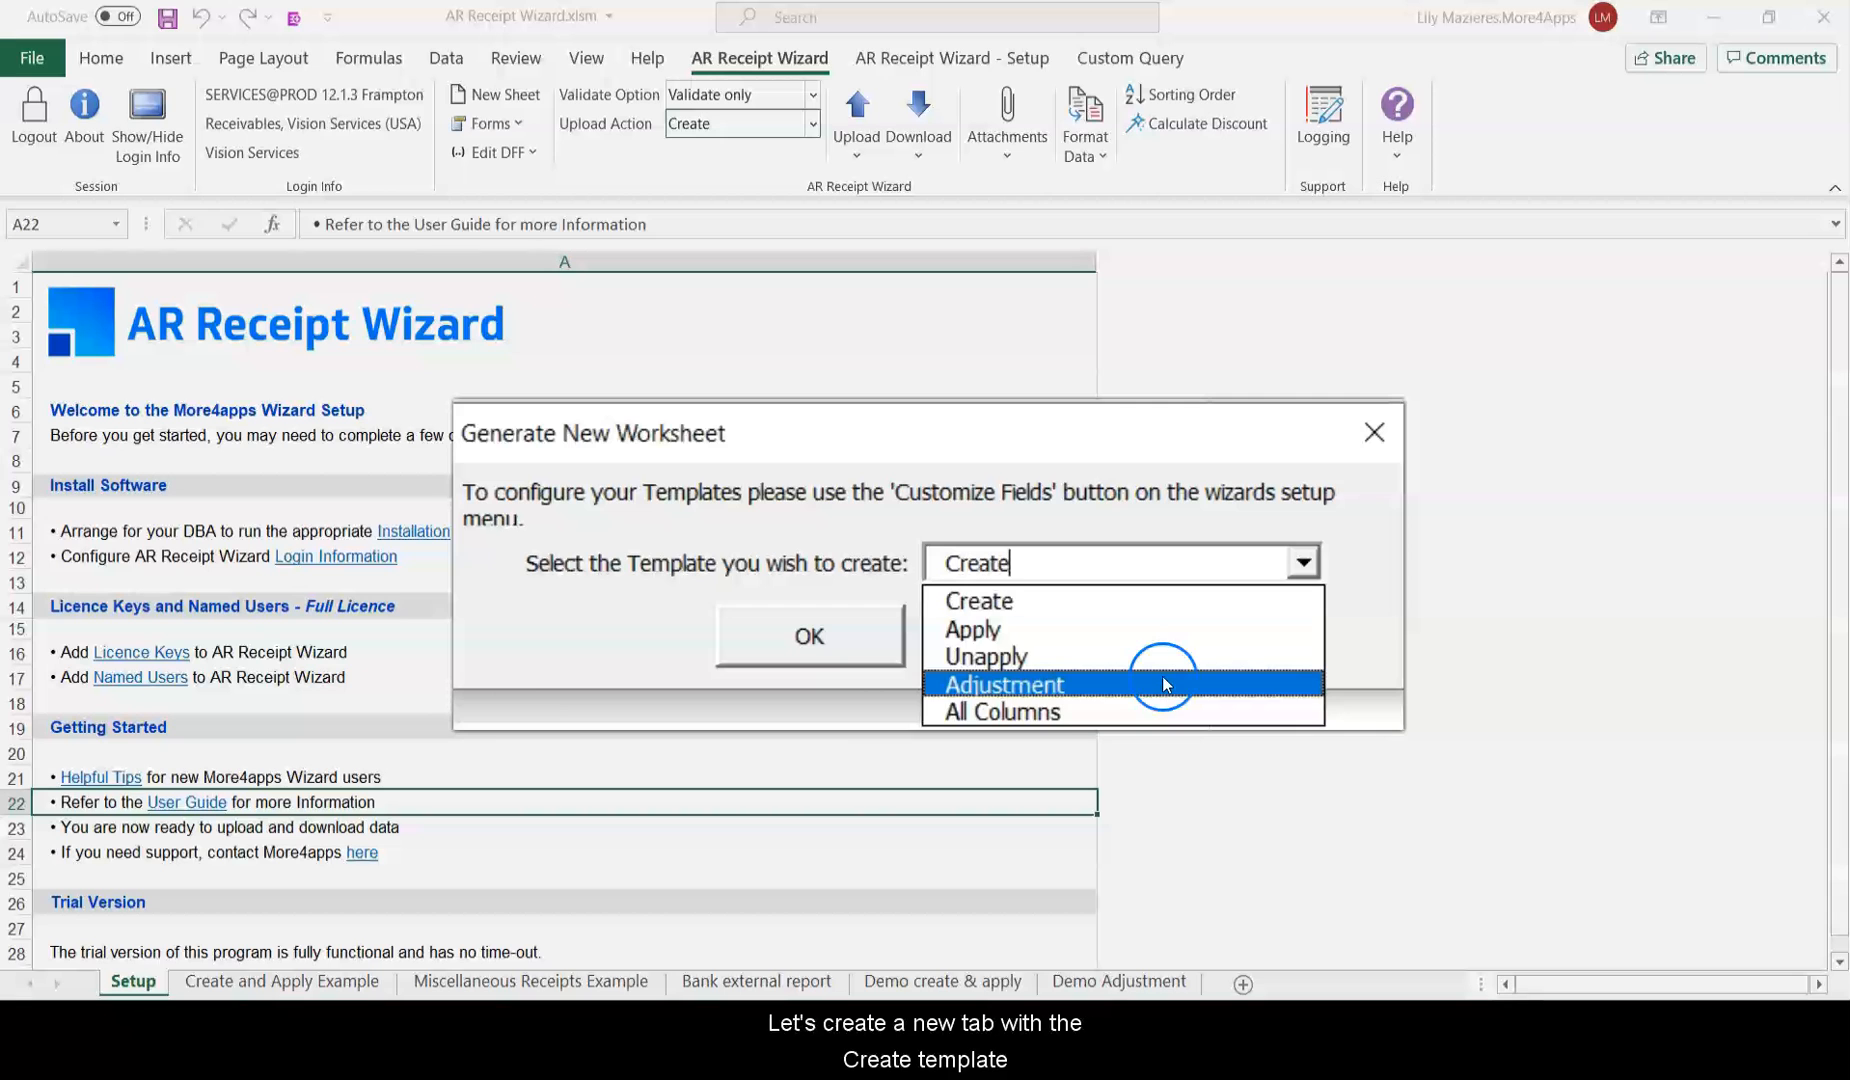
left_click(1162, 601)
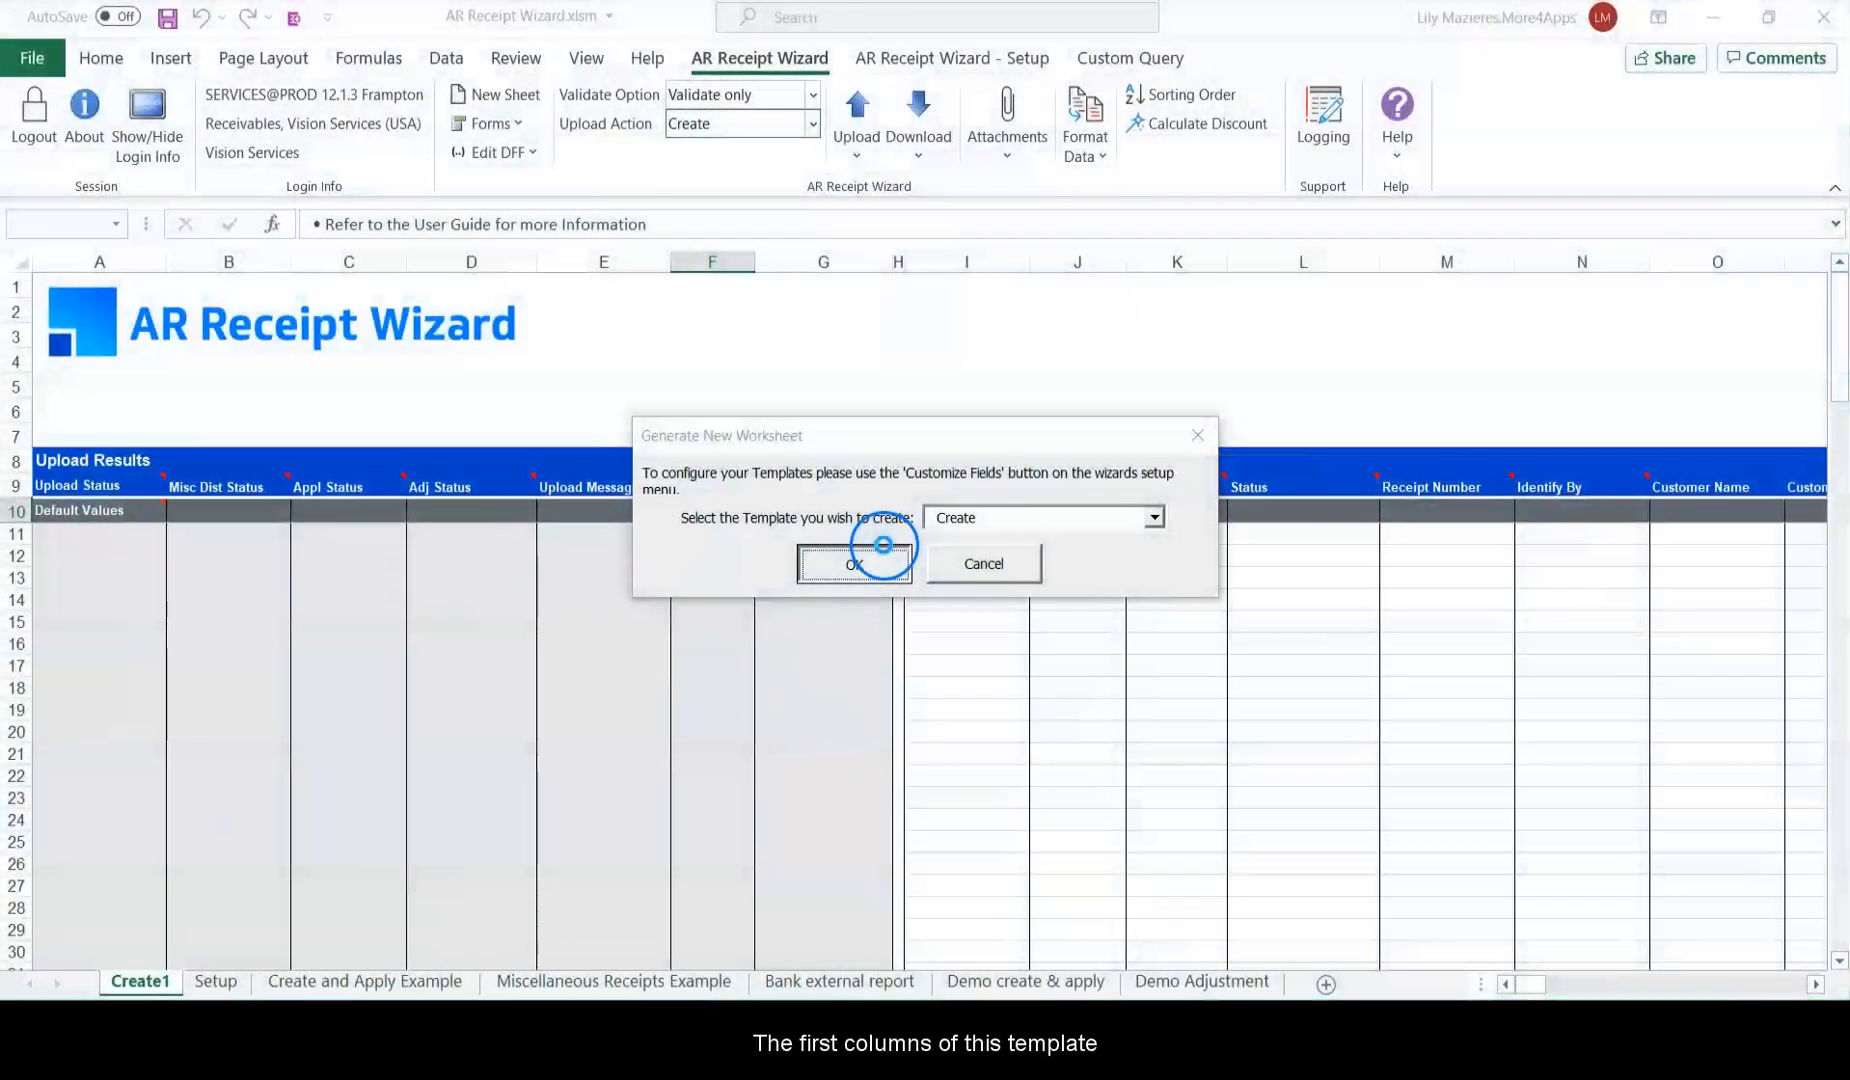
left_click(1197, 434)
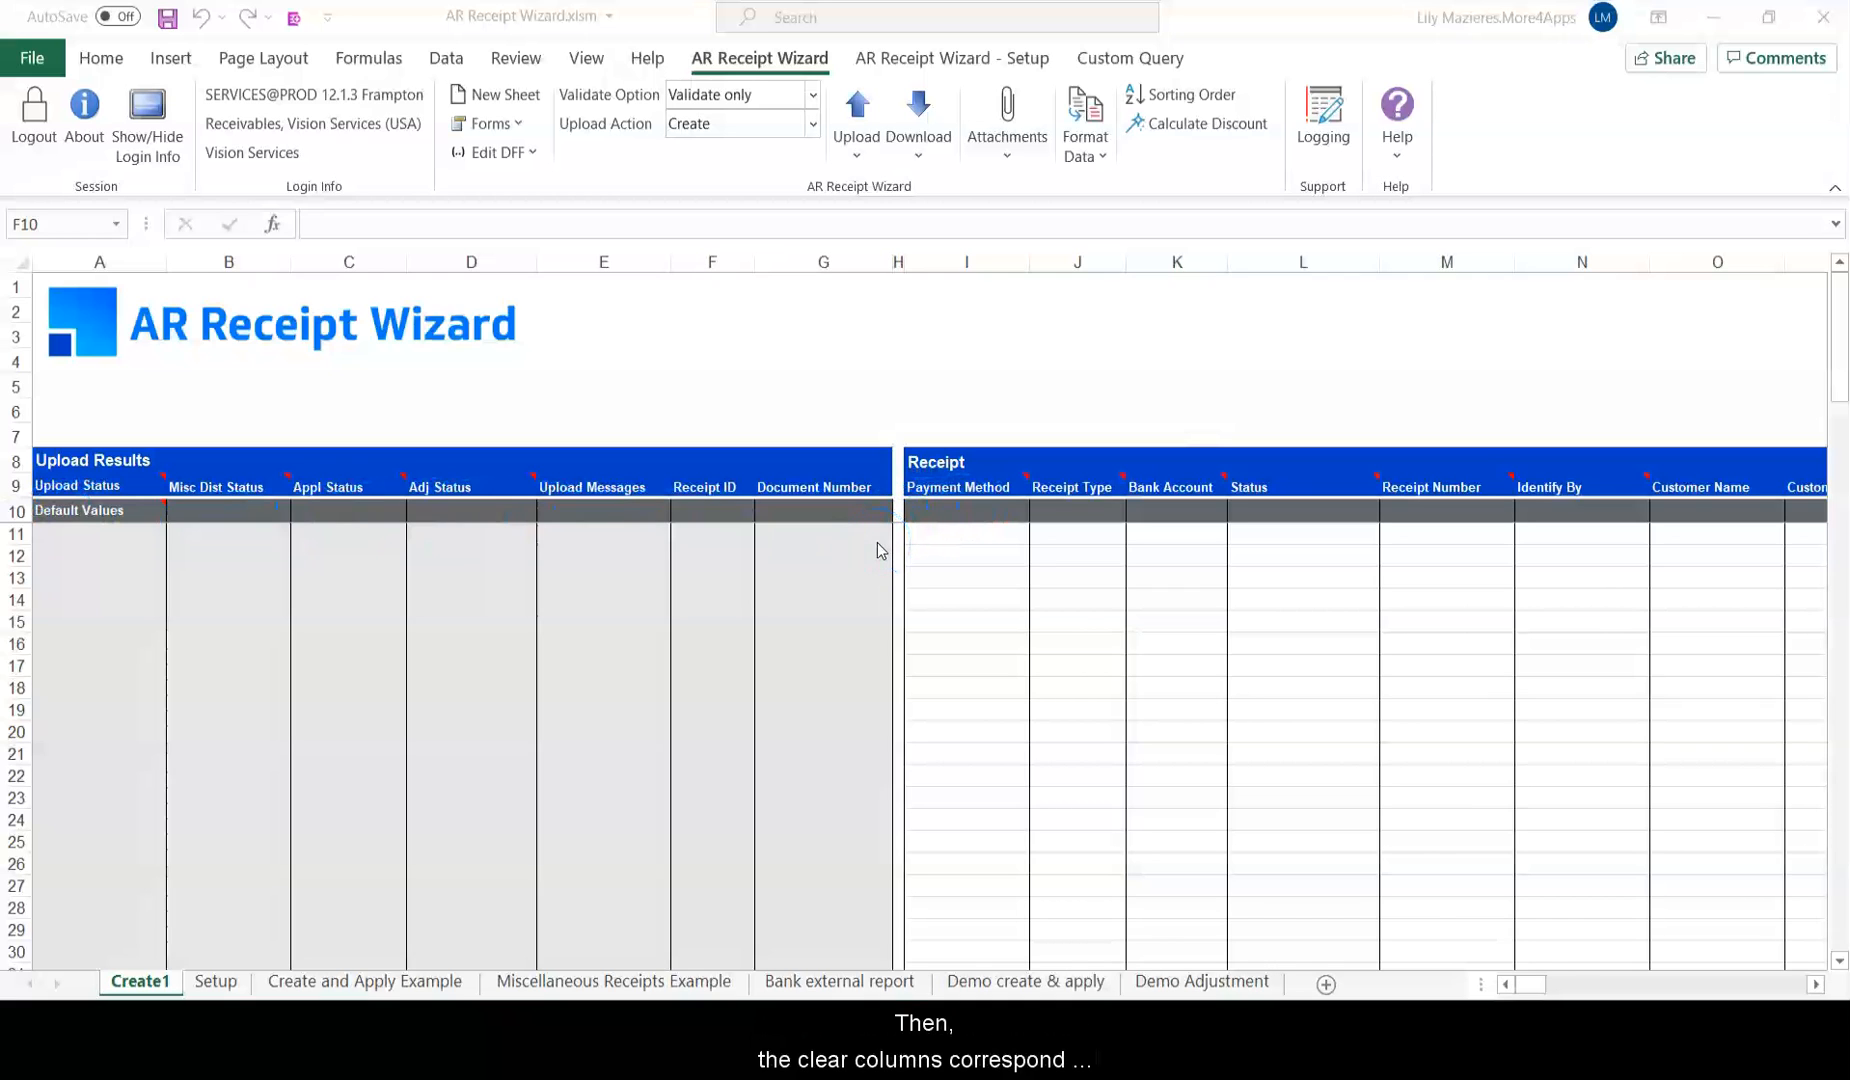
Scroll right through the Receipt, Invoice Application and Invoice Adjustment sections and select the trailing flexfield columns.
left_click_drag(1530, 984, 1543, 955)
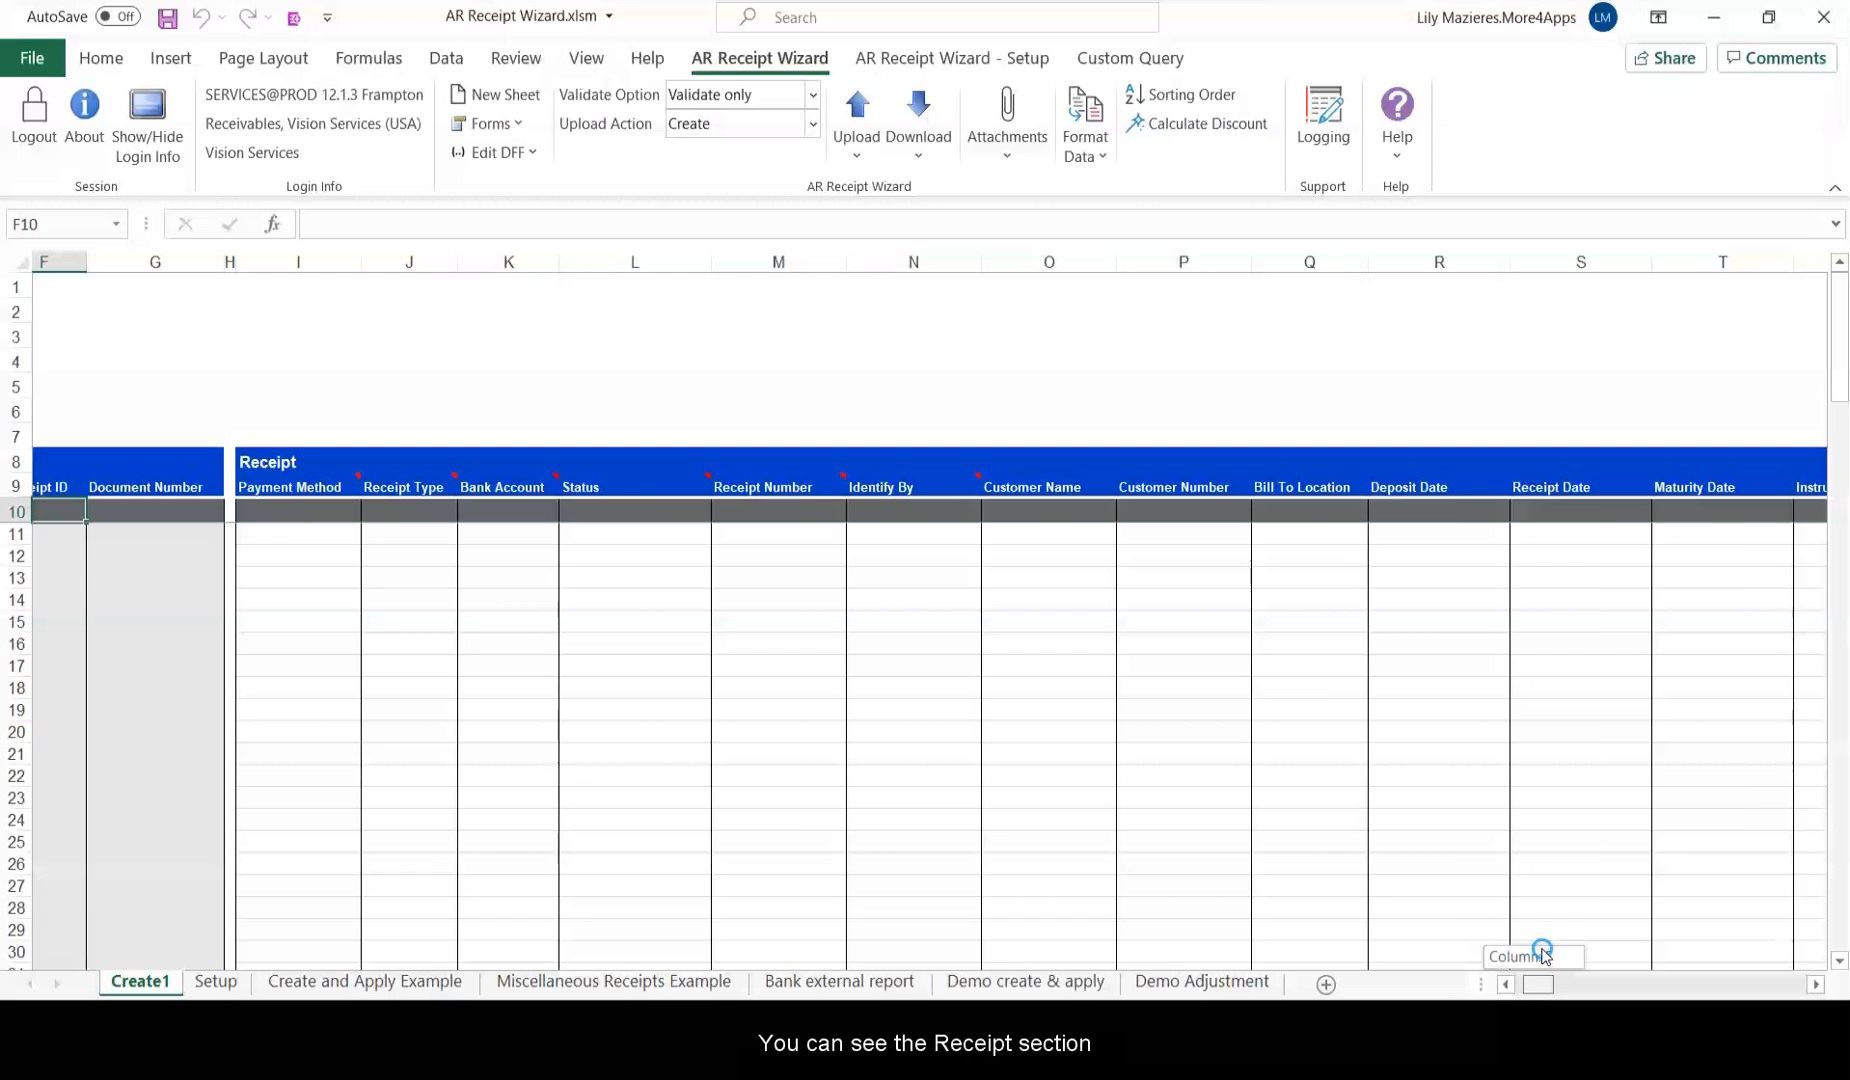
scroll(1545, 953, "right", 3)
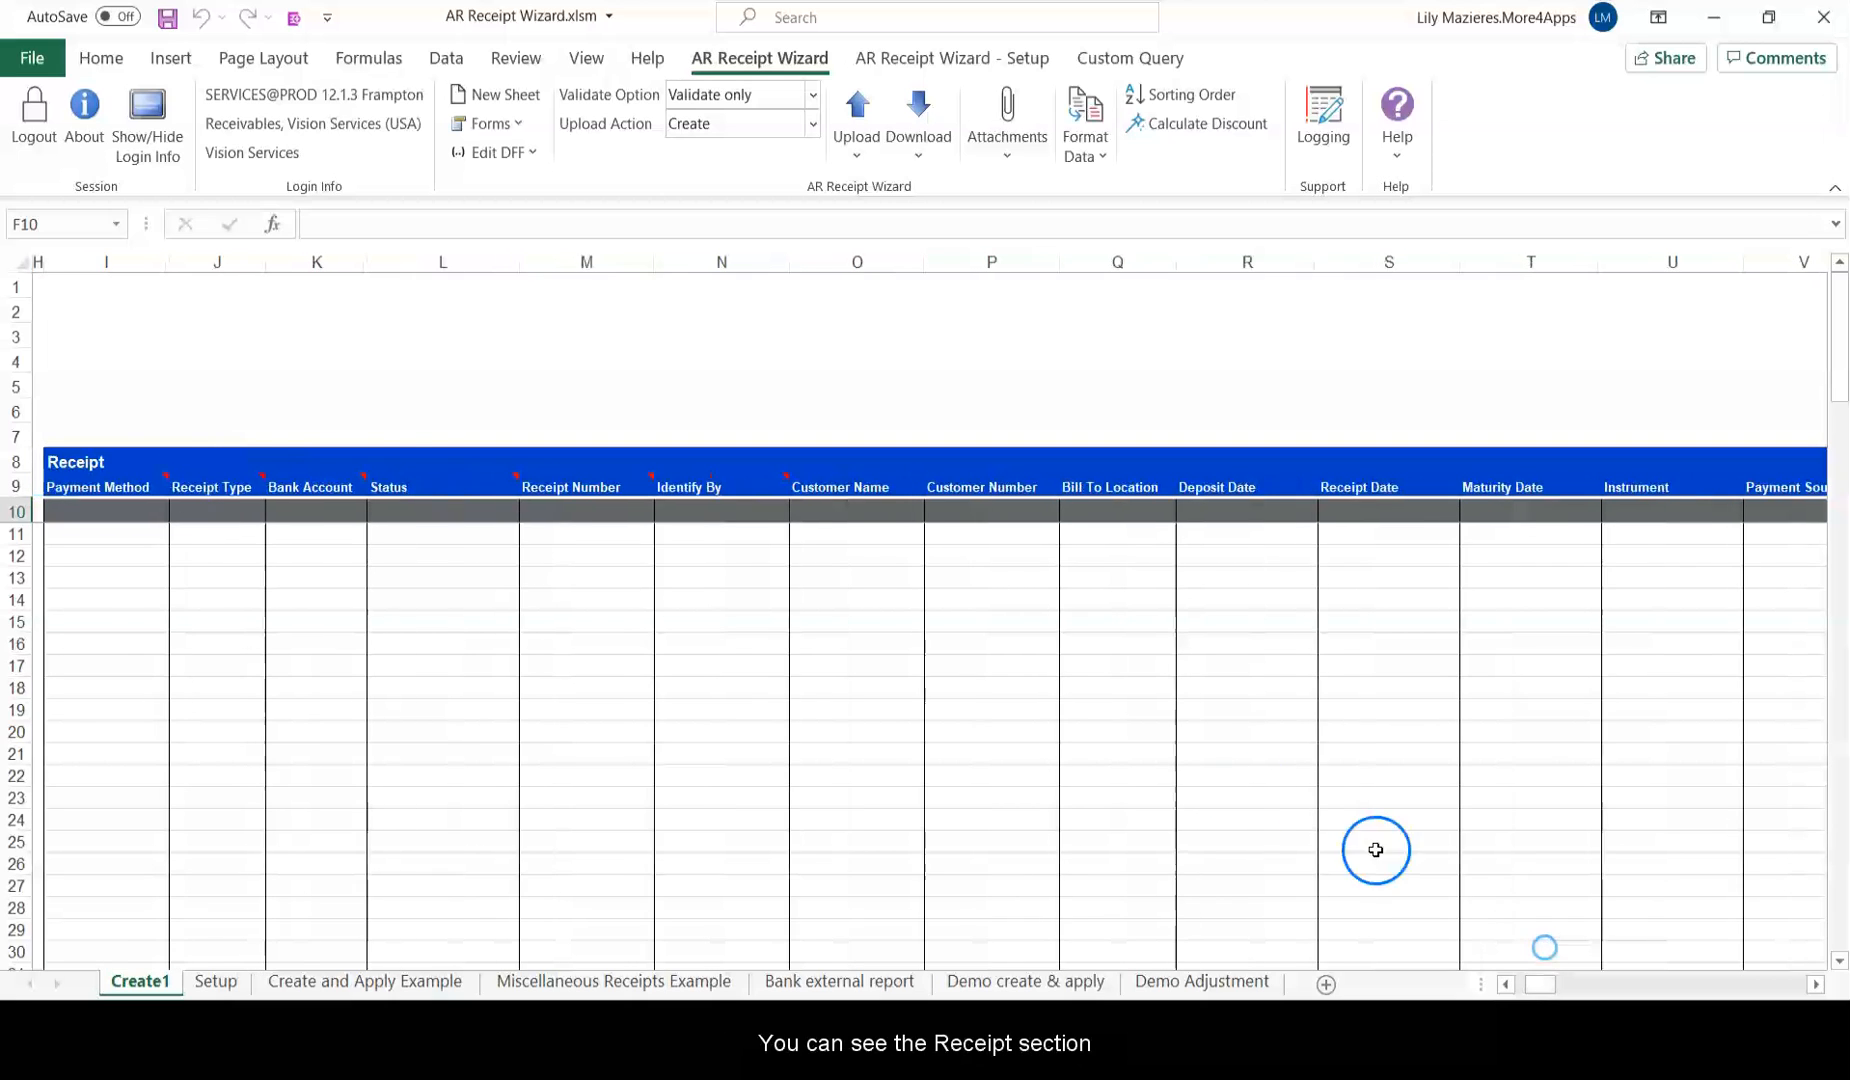
mouse_move(110, 472)
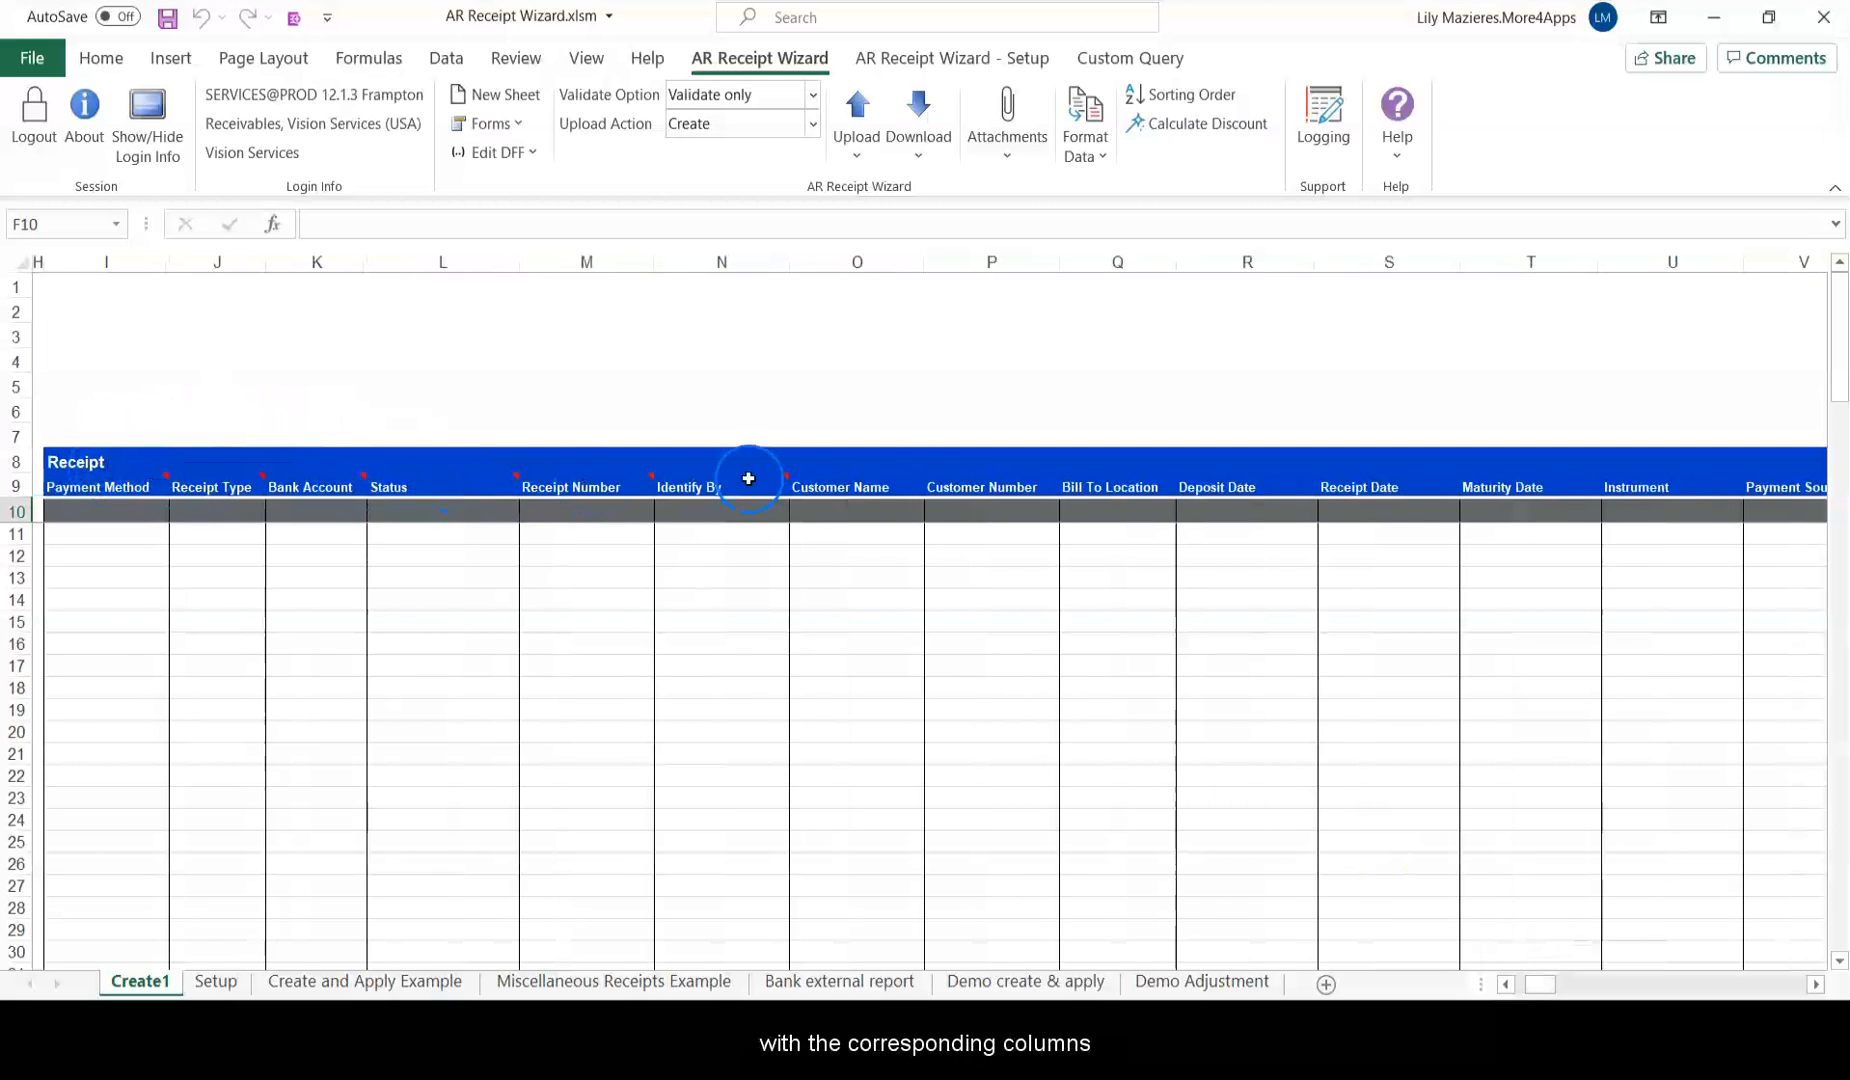
scroll(1548, 960, "right", 1)
left_click_drag(1547, 960, 1648, 946)
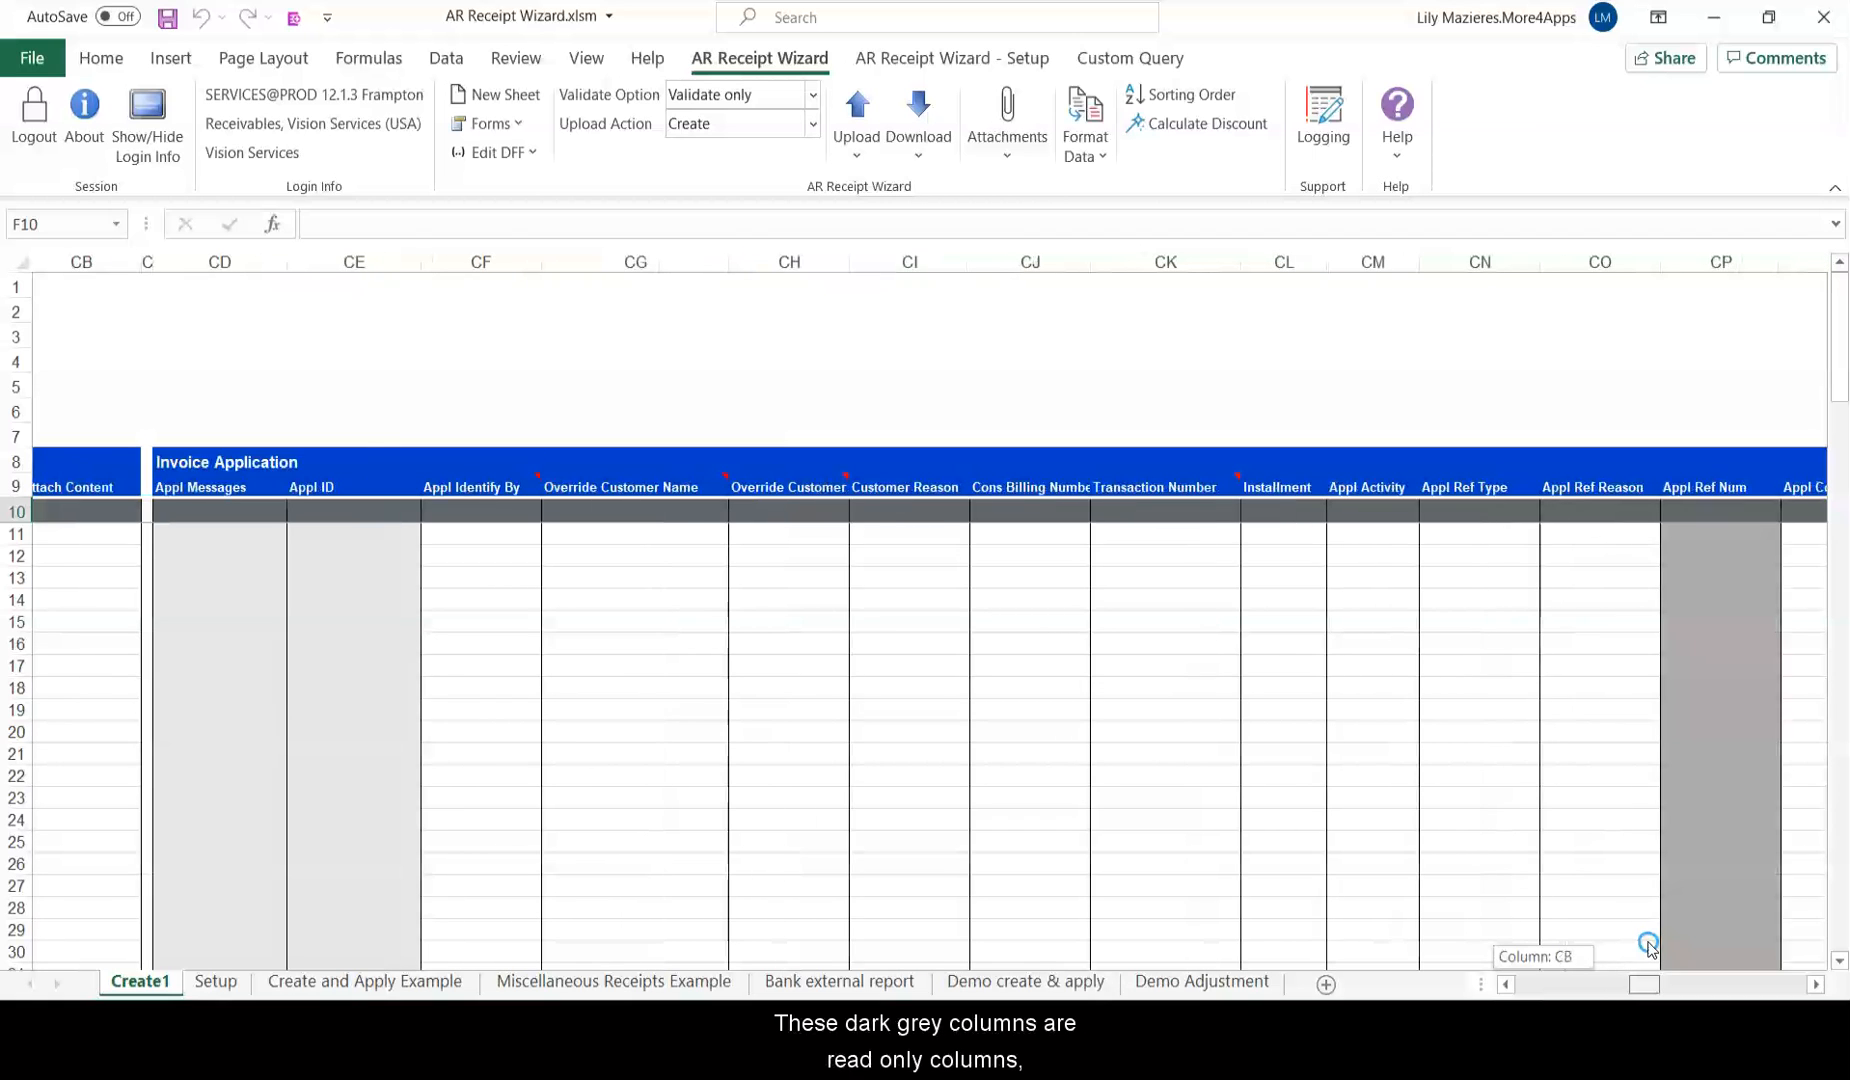
left_click_drag(1648, 946, 1715, 962)
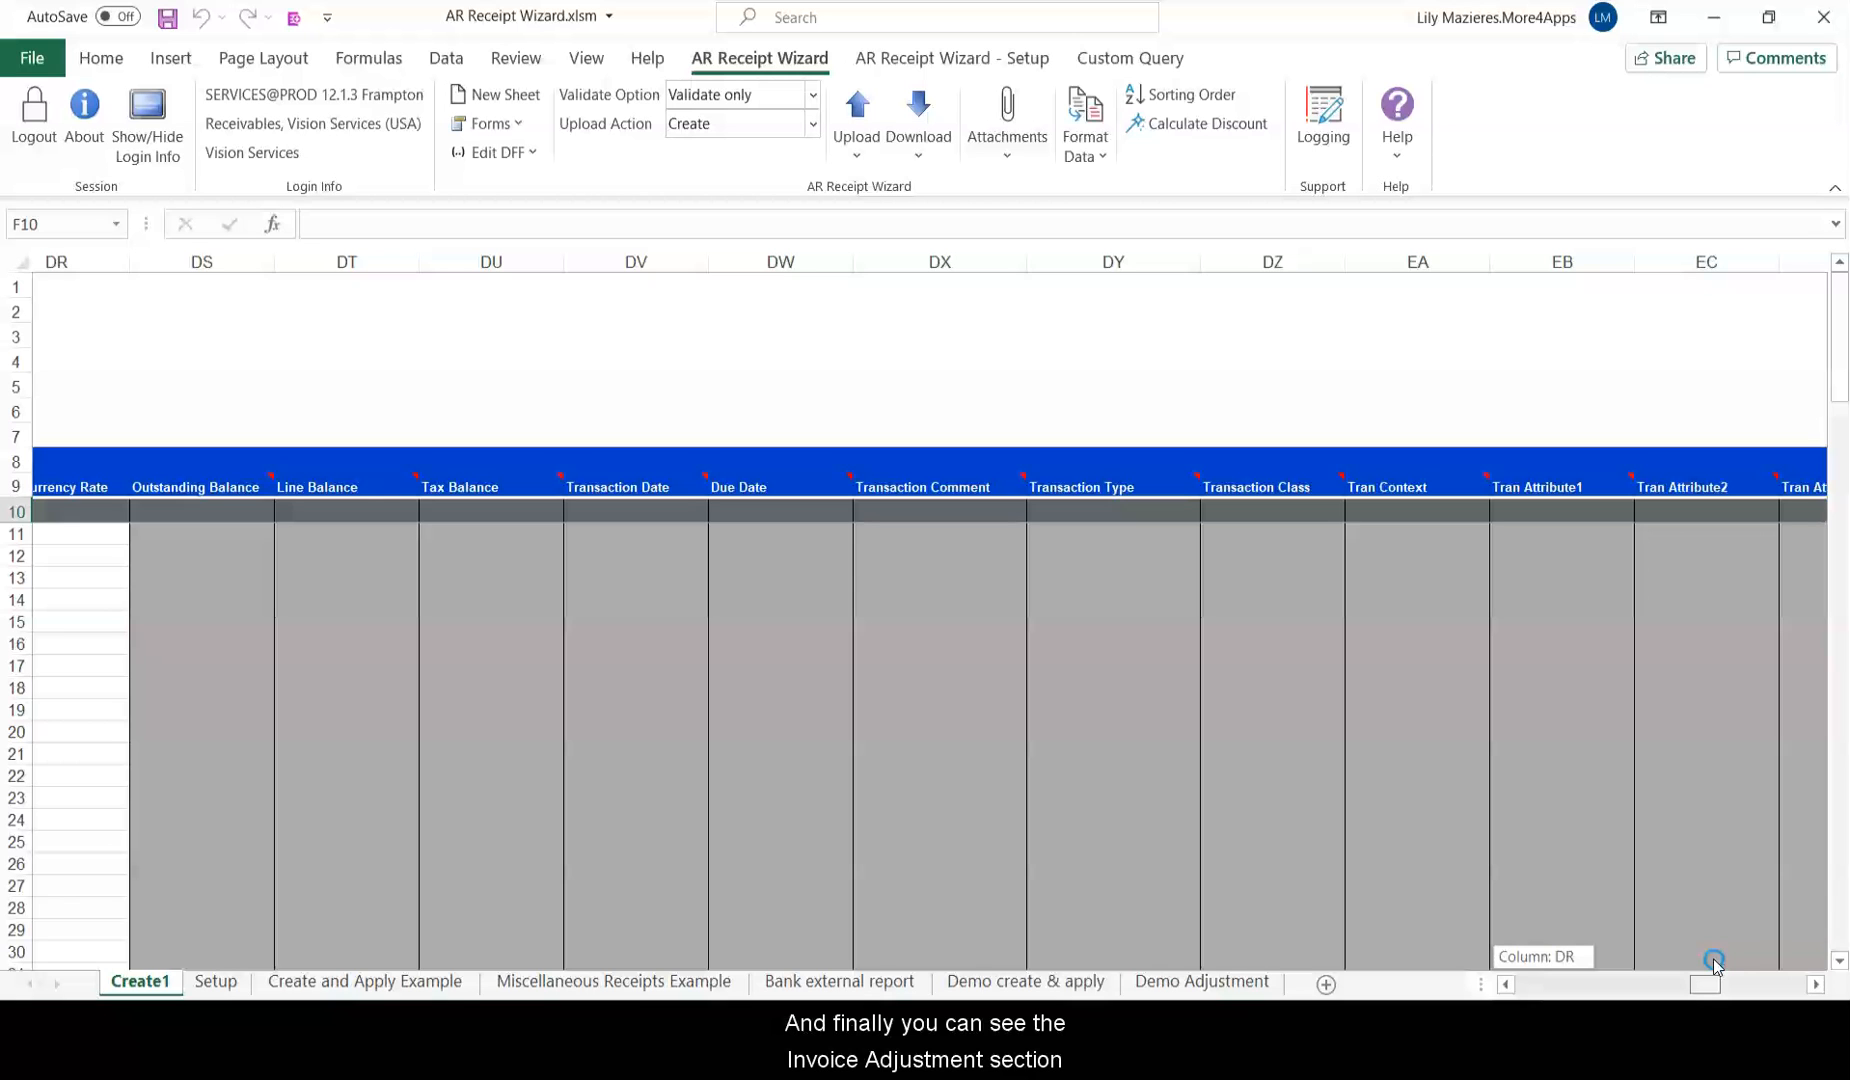
left_click_drag(1714, 962, 1775, 964)
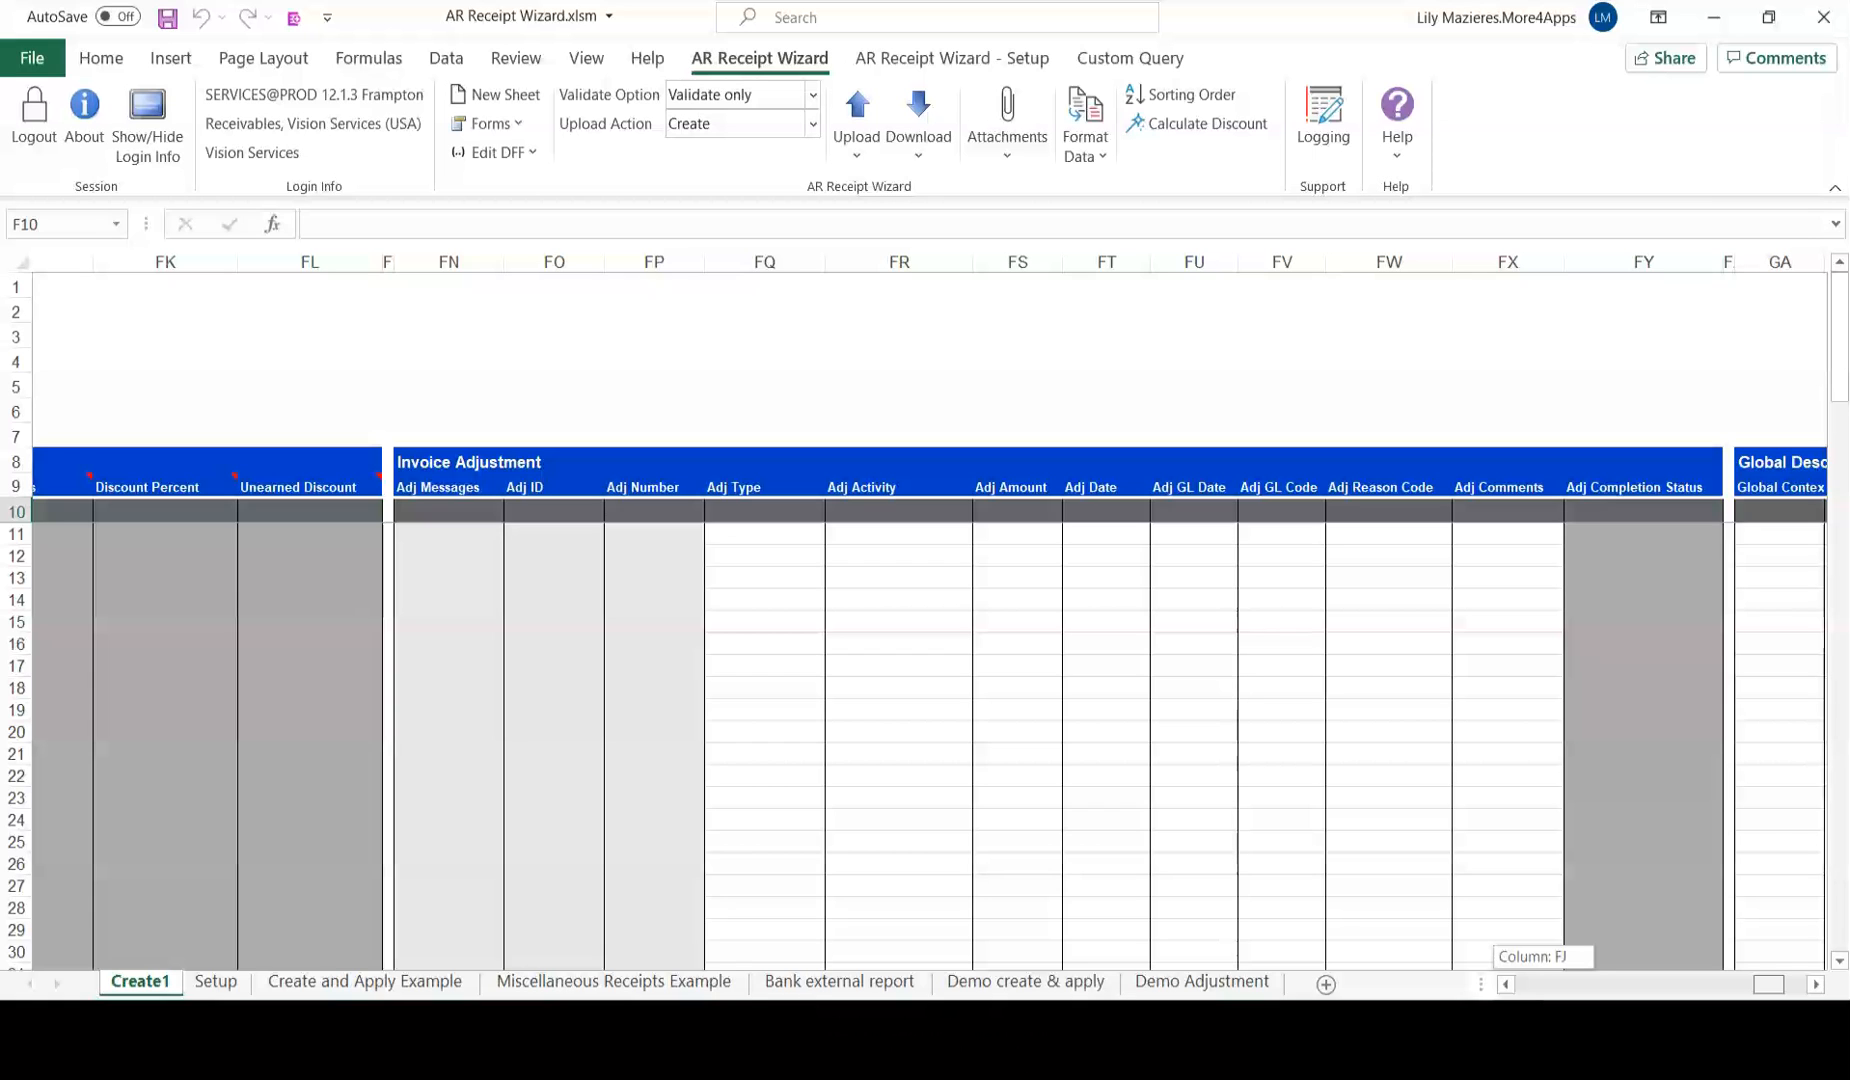
scroll(925, 600, "right", 5)
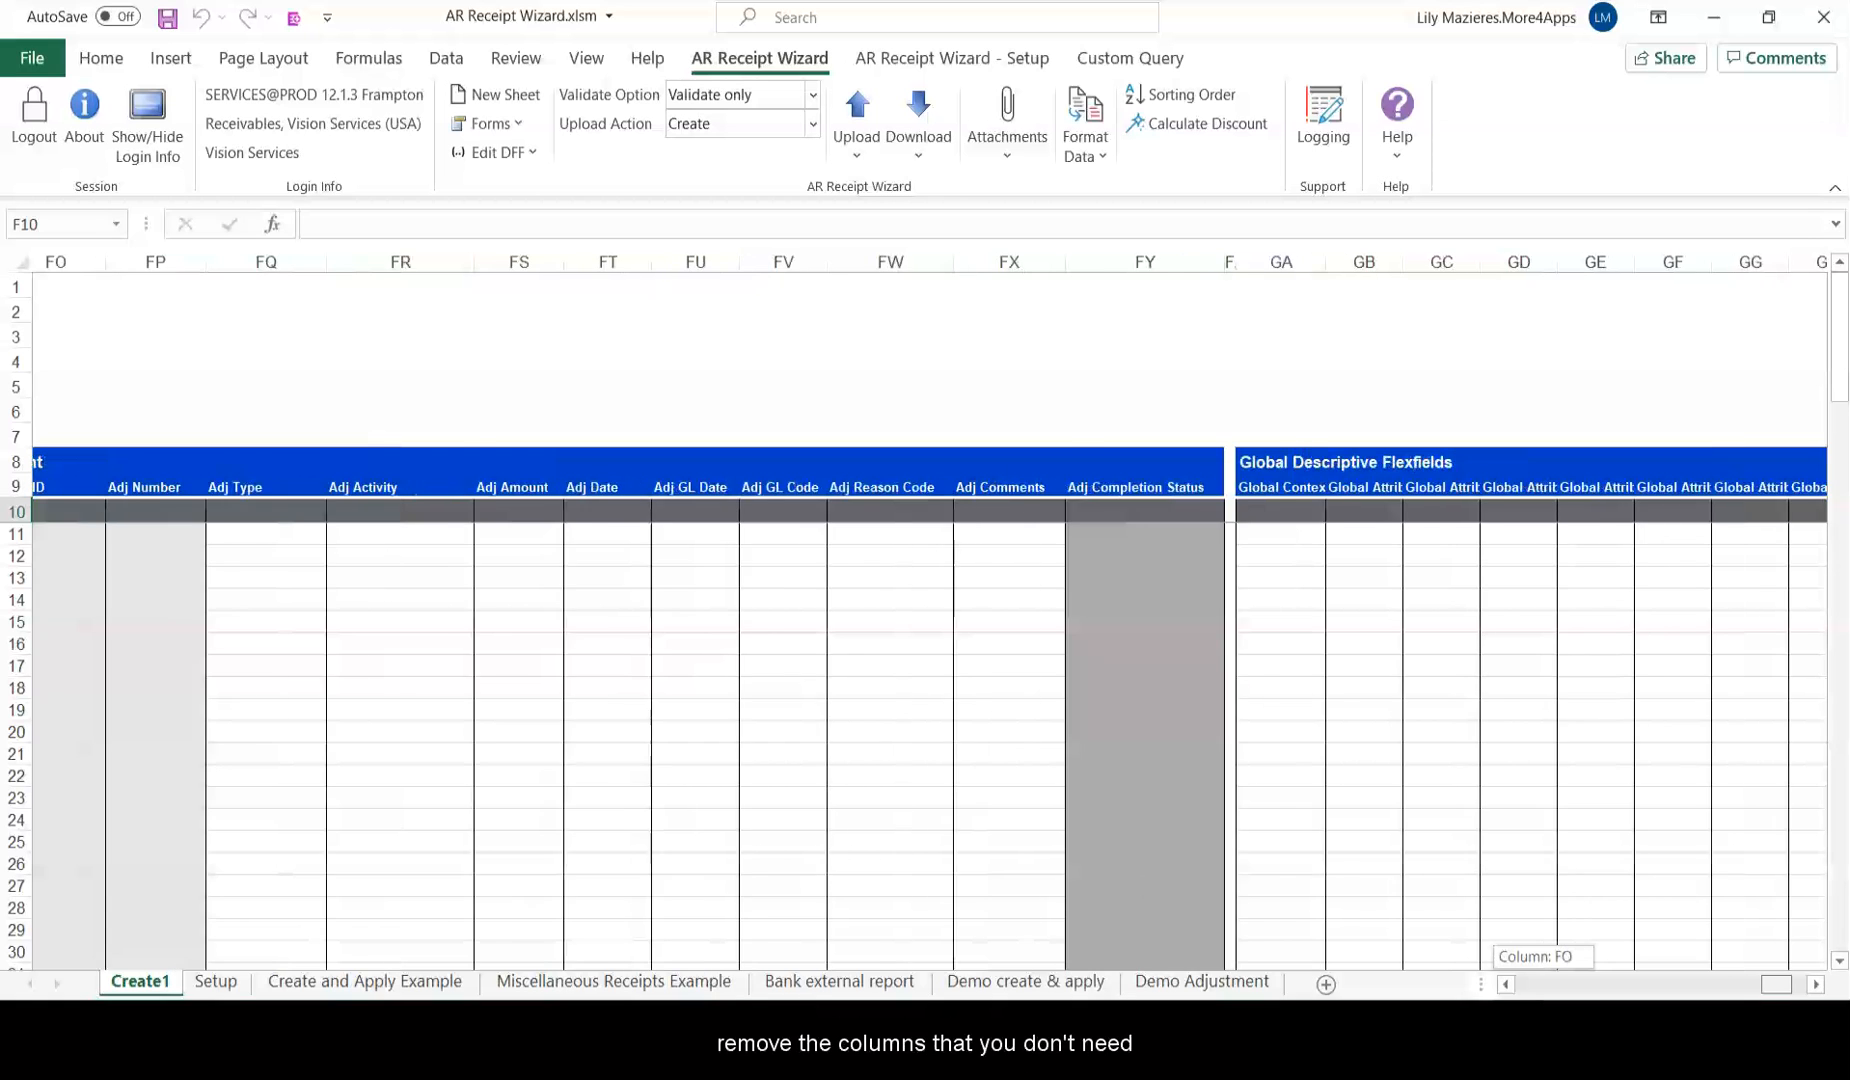
left_click_drag(1450, 260, 1066, 259)
Delete the unneeded flexfield columns GF to GK and select the Miscellaneous Distributions columns AI:AM.
right_click(1068, 259)
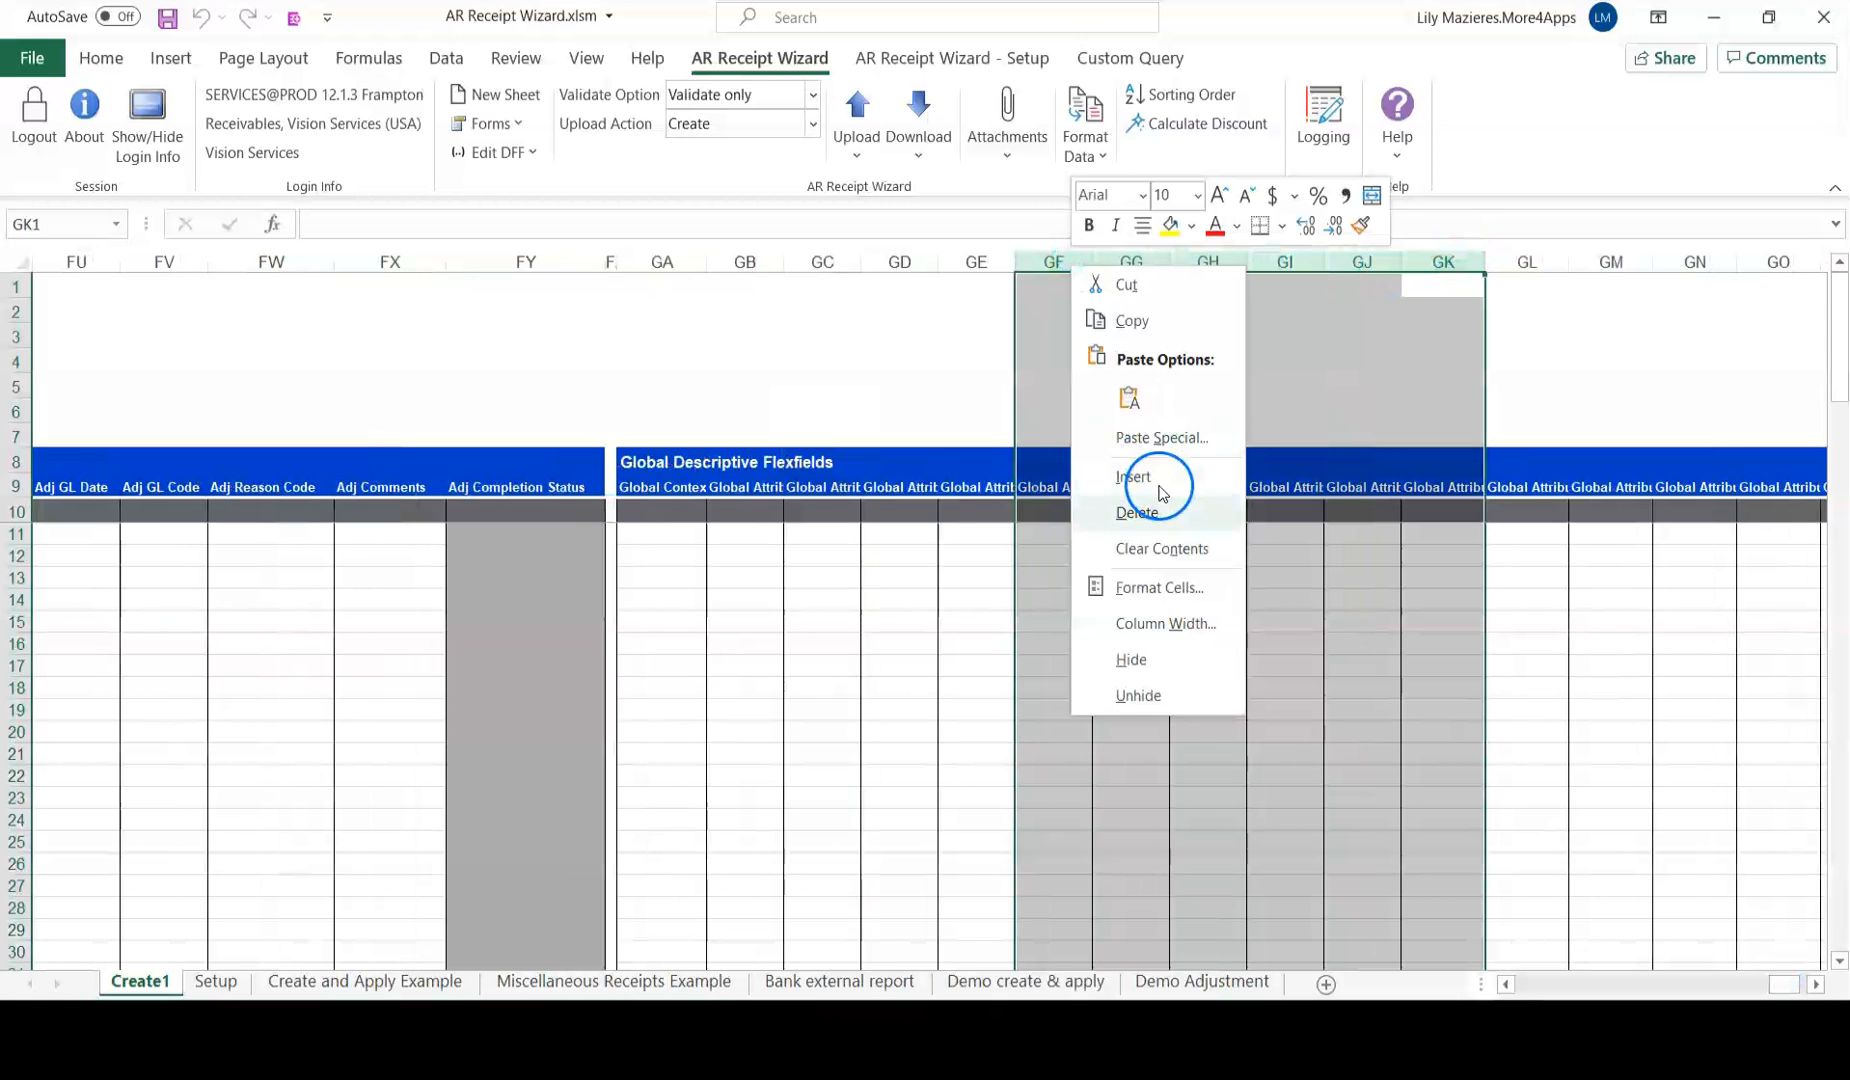
left_click(1137, 512)
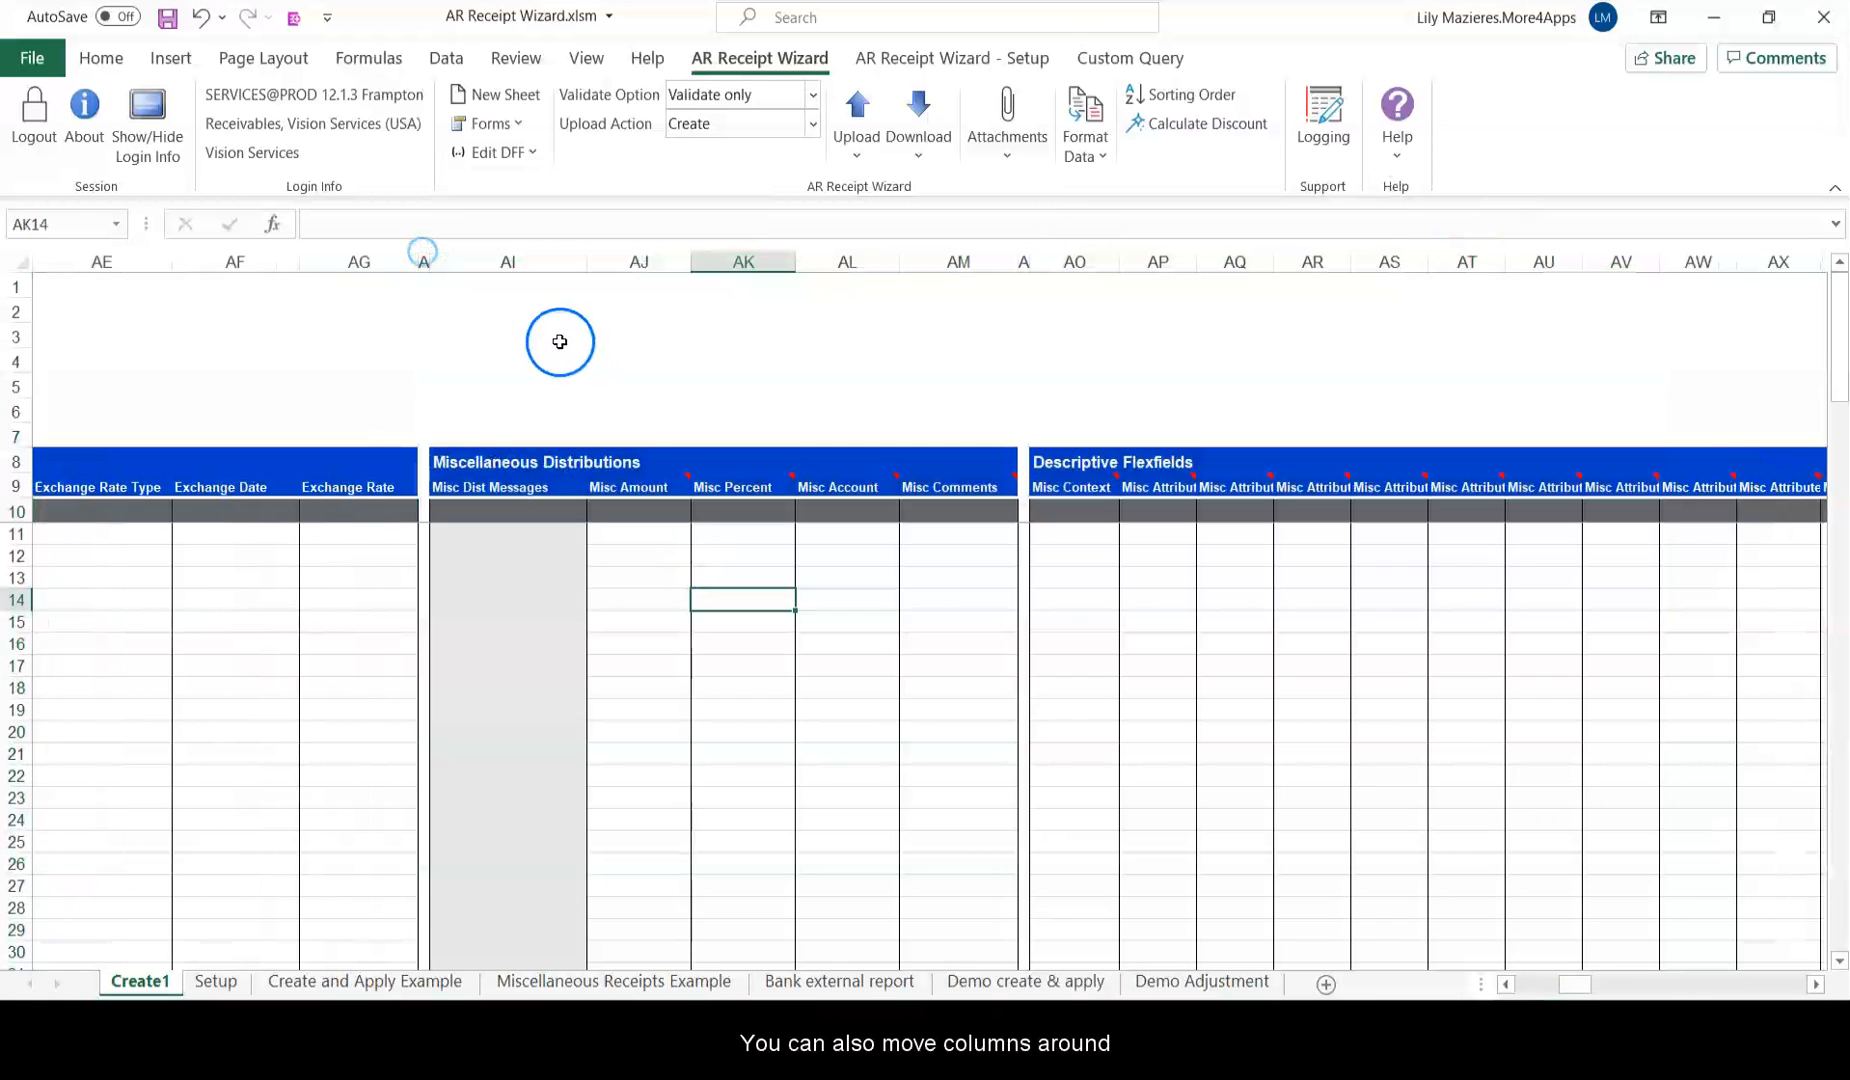
left_click(525, 248)
left_click_drag(525, 250, 983, 256)
Insert the cut Miscellaneous Distributions columns at column BF, then return to column A.
scroll(983, 256, "right", 5)
left_click(1083, 255)
right_click(1083, 255)
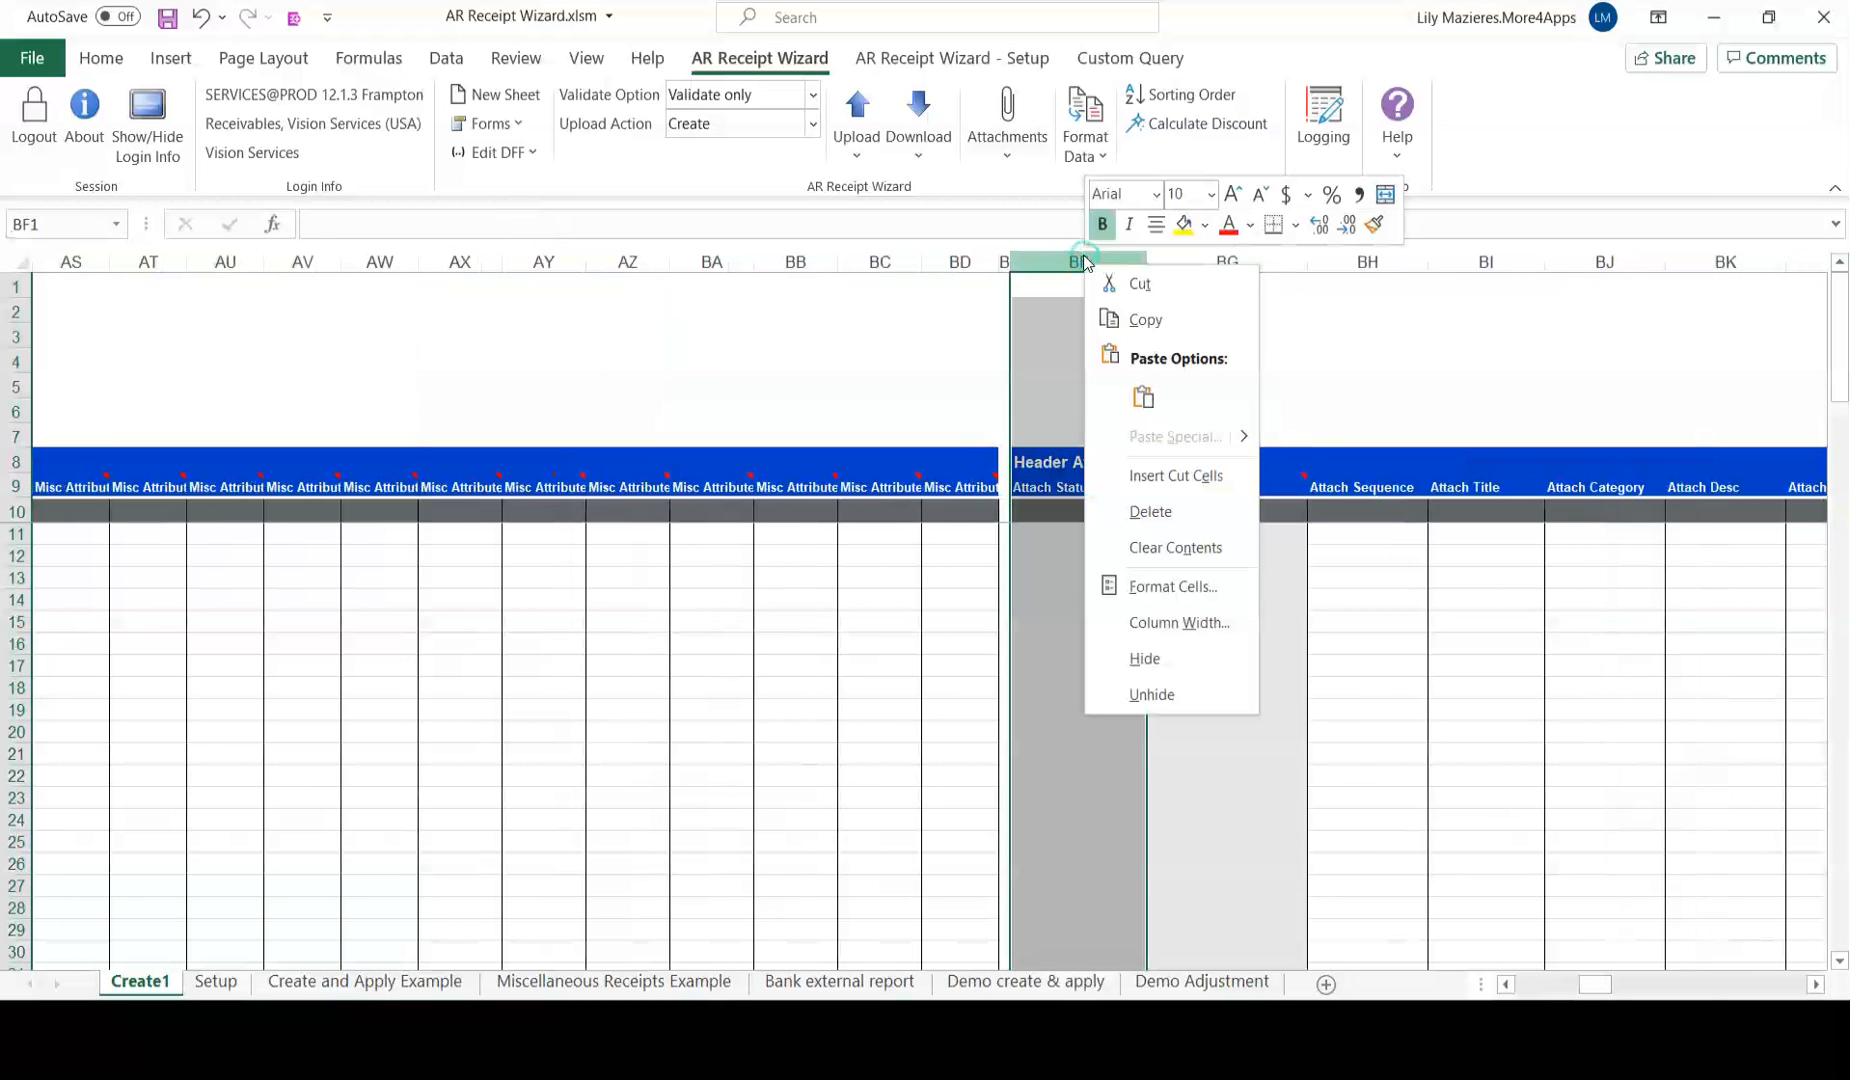
left_click(1200, 453)
left_click(1600, 980)
left_click(695, 975)
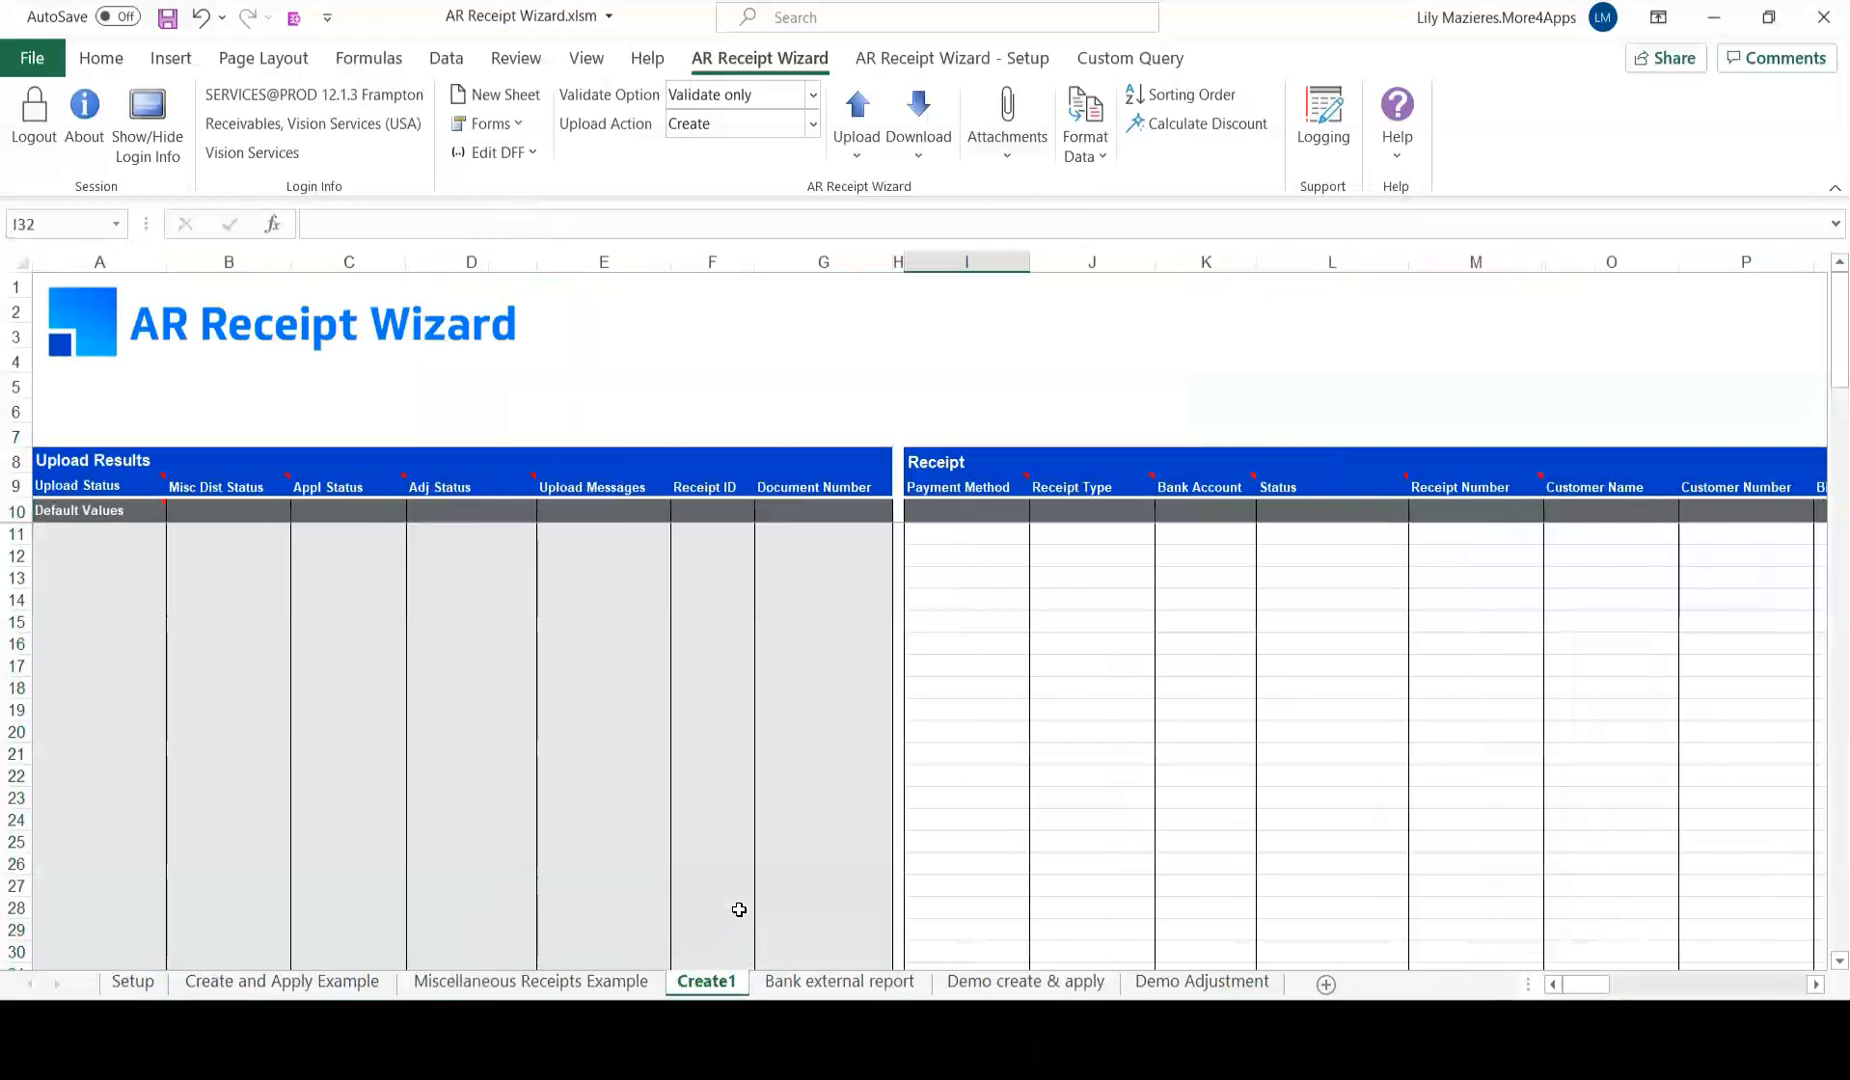
left_click(748, 909)
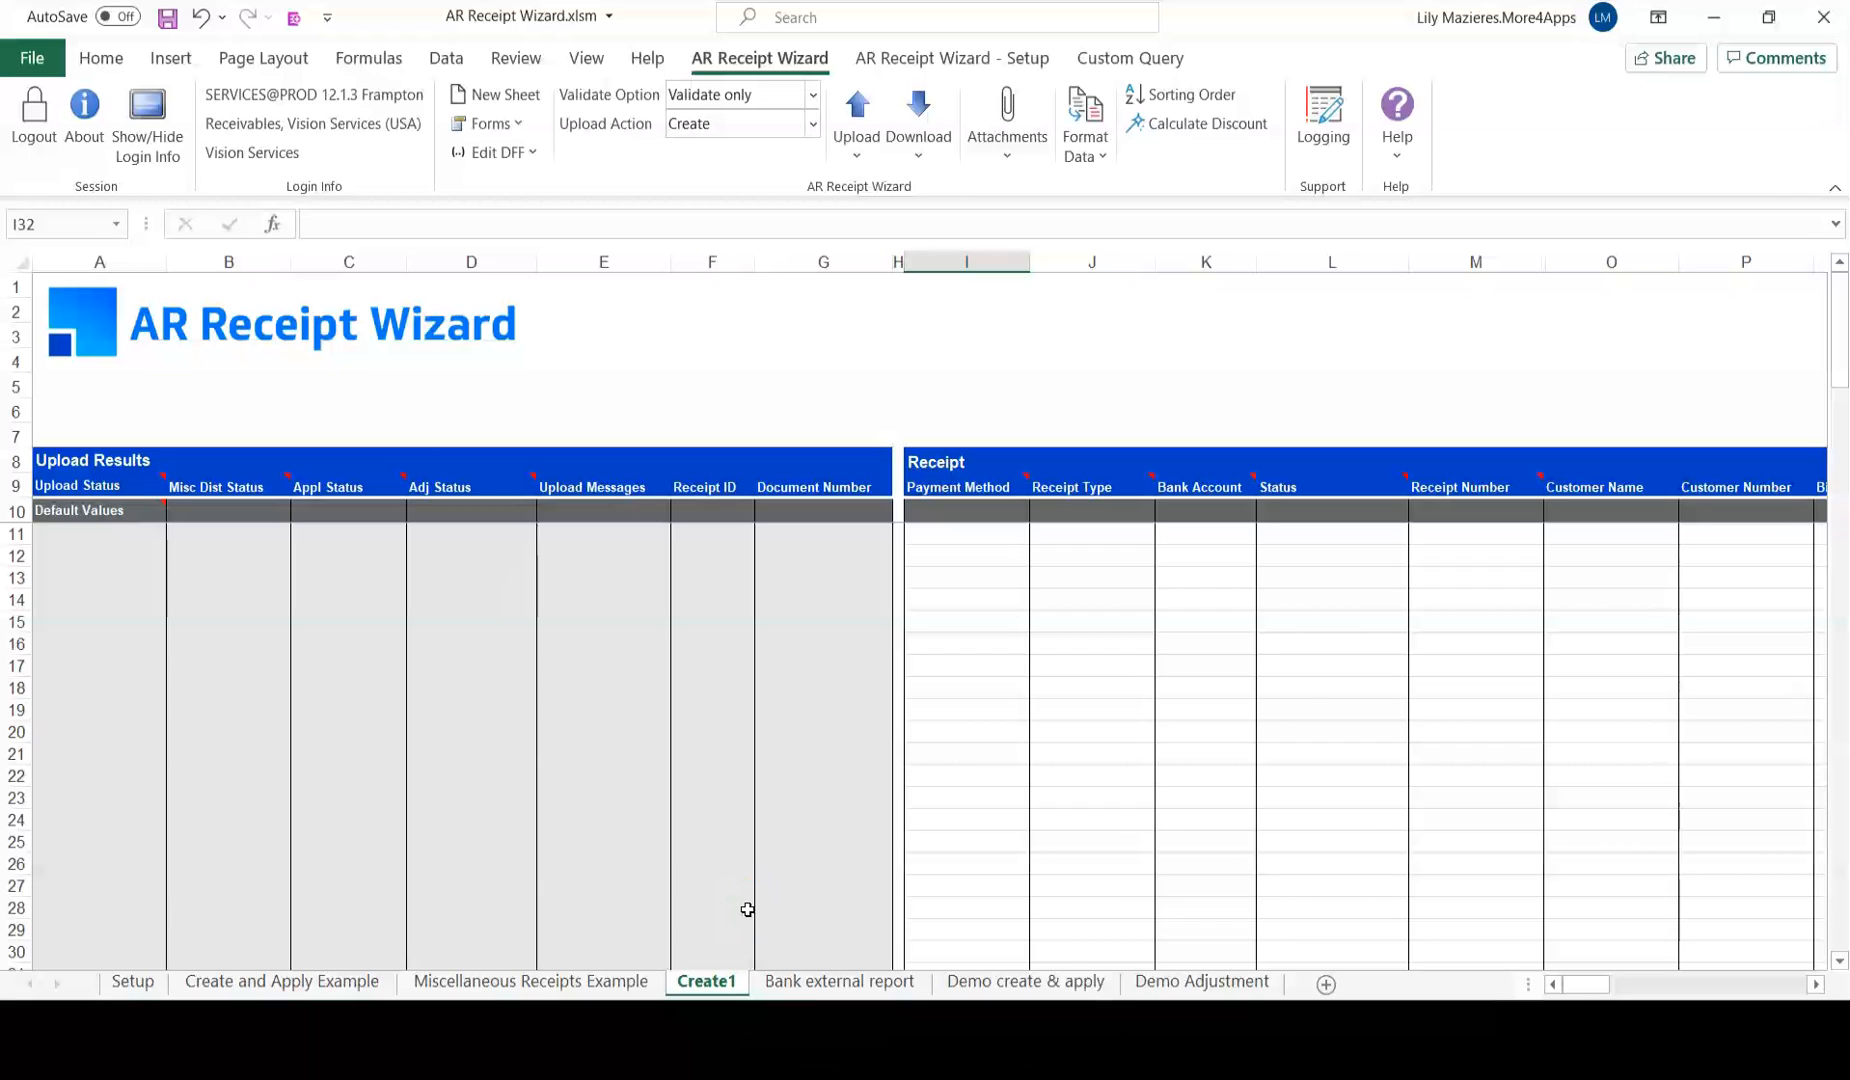
left_click(1569, 948)
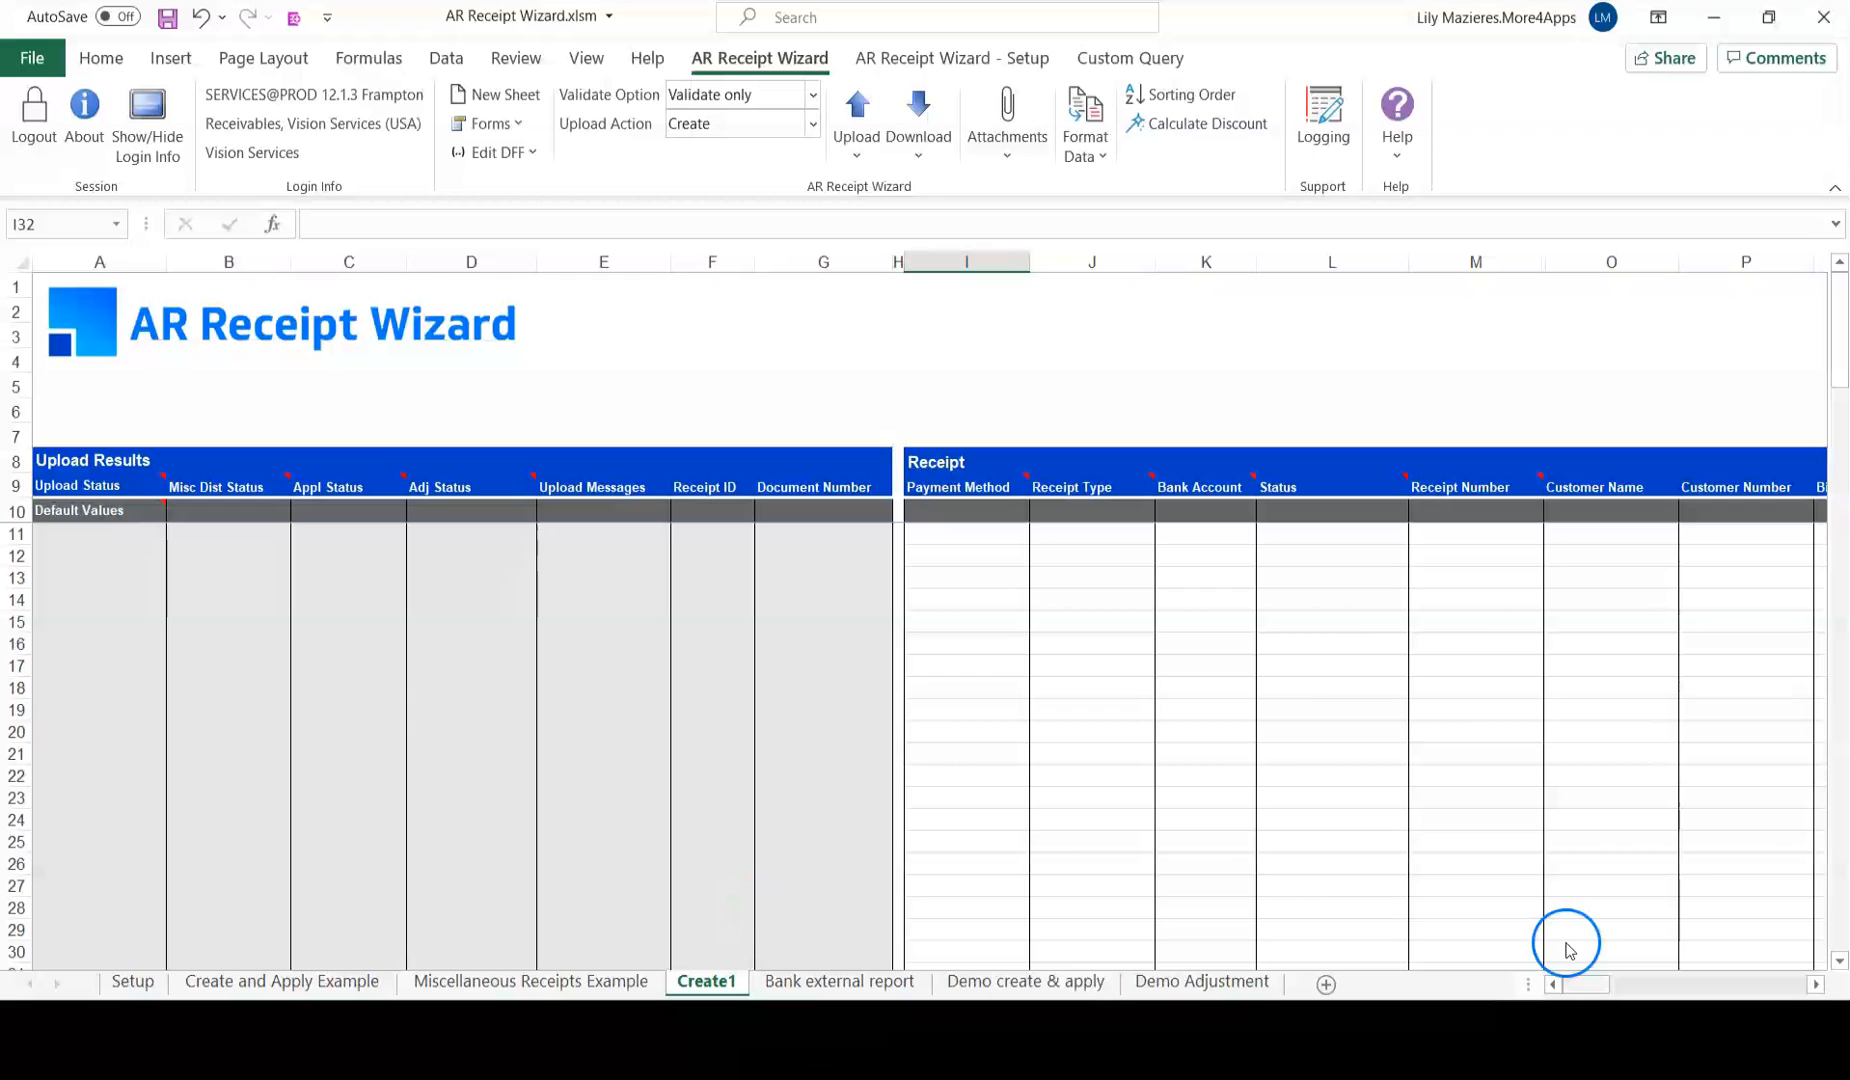
Paste transactions 12863, 605790 and 605791 into AS12:AS14 and set Download via Sheet to key on Transaction Number.
left_click_drag(1587, 984, 1686, 984)
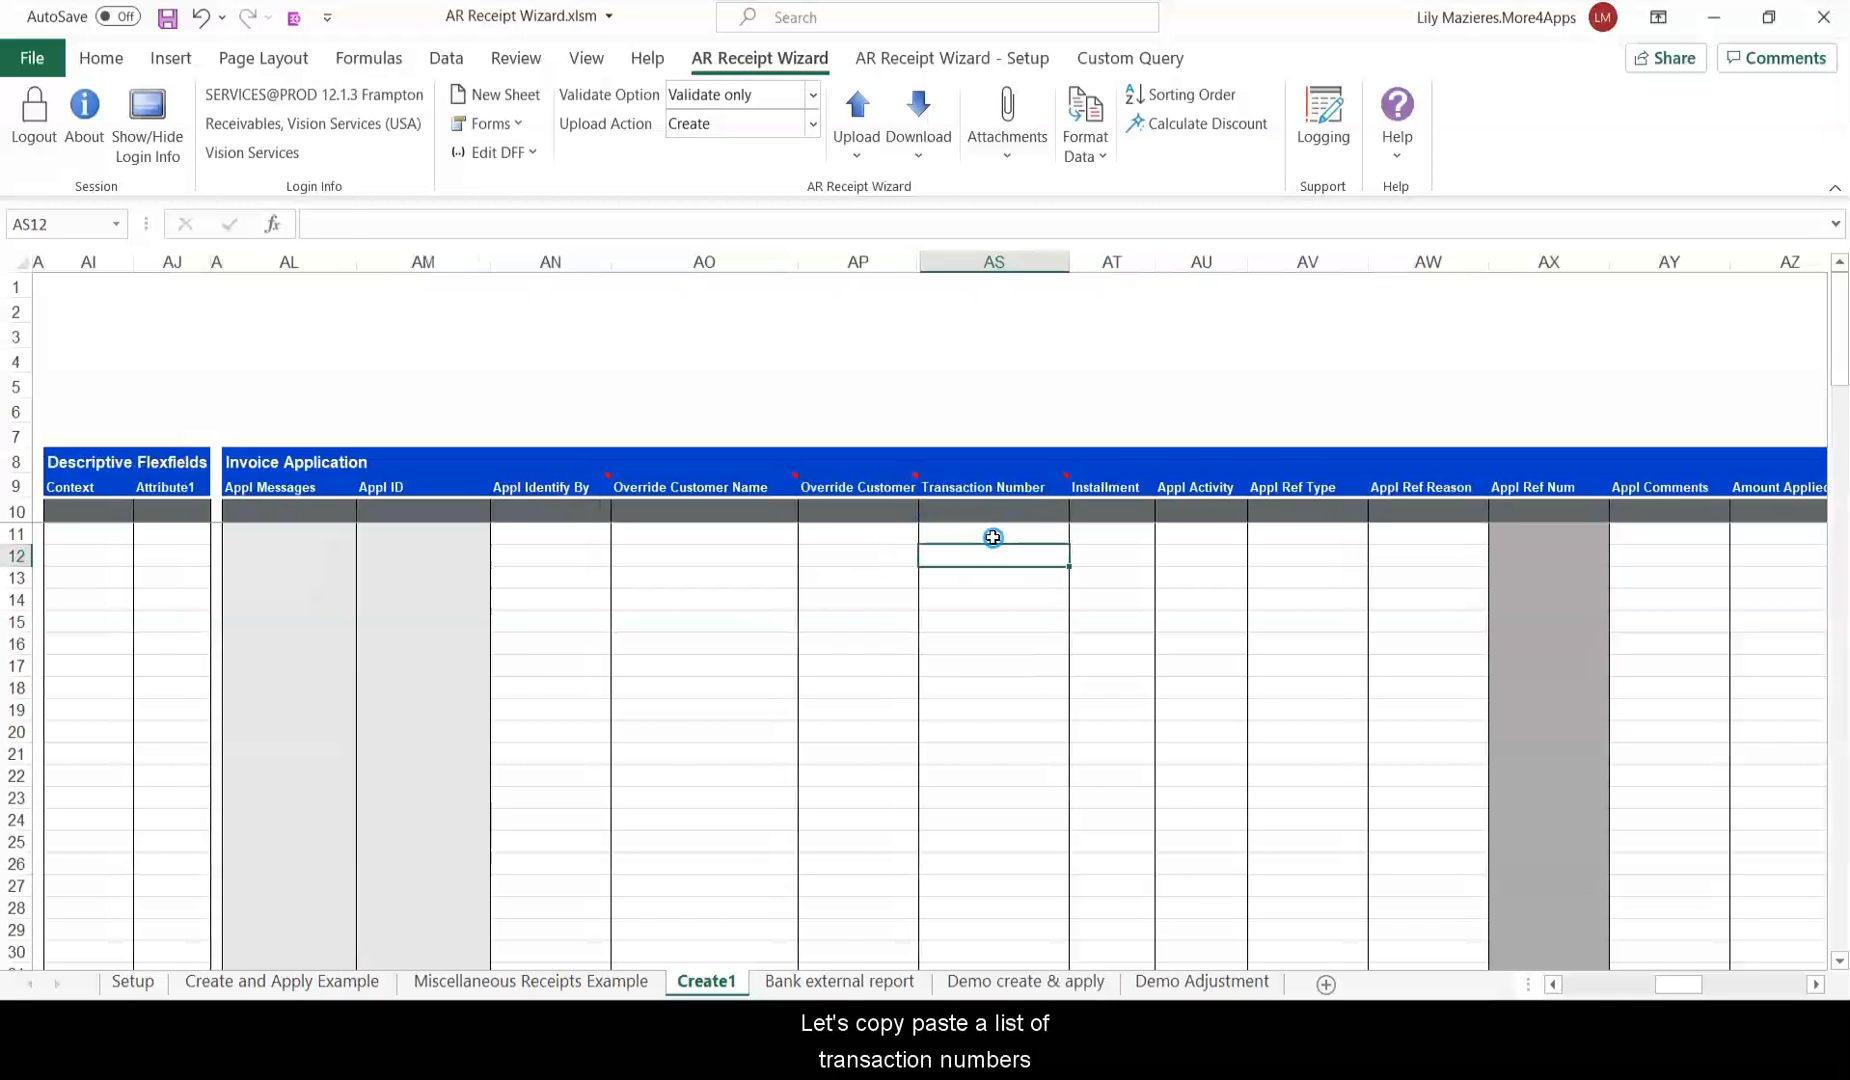
key("ctrl+v")
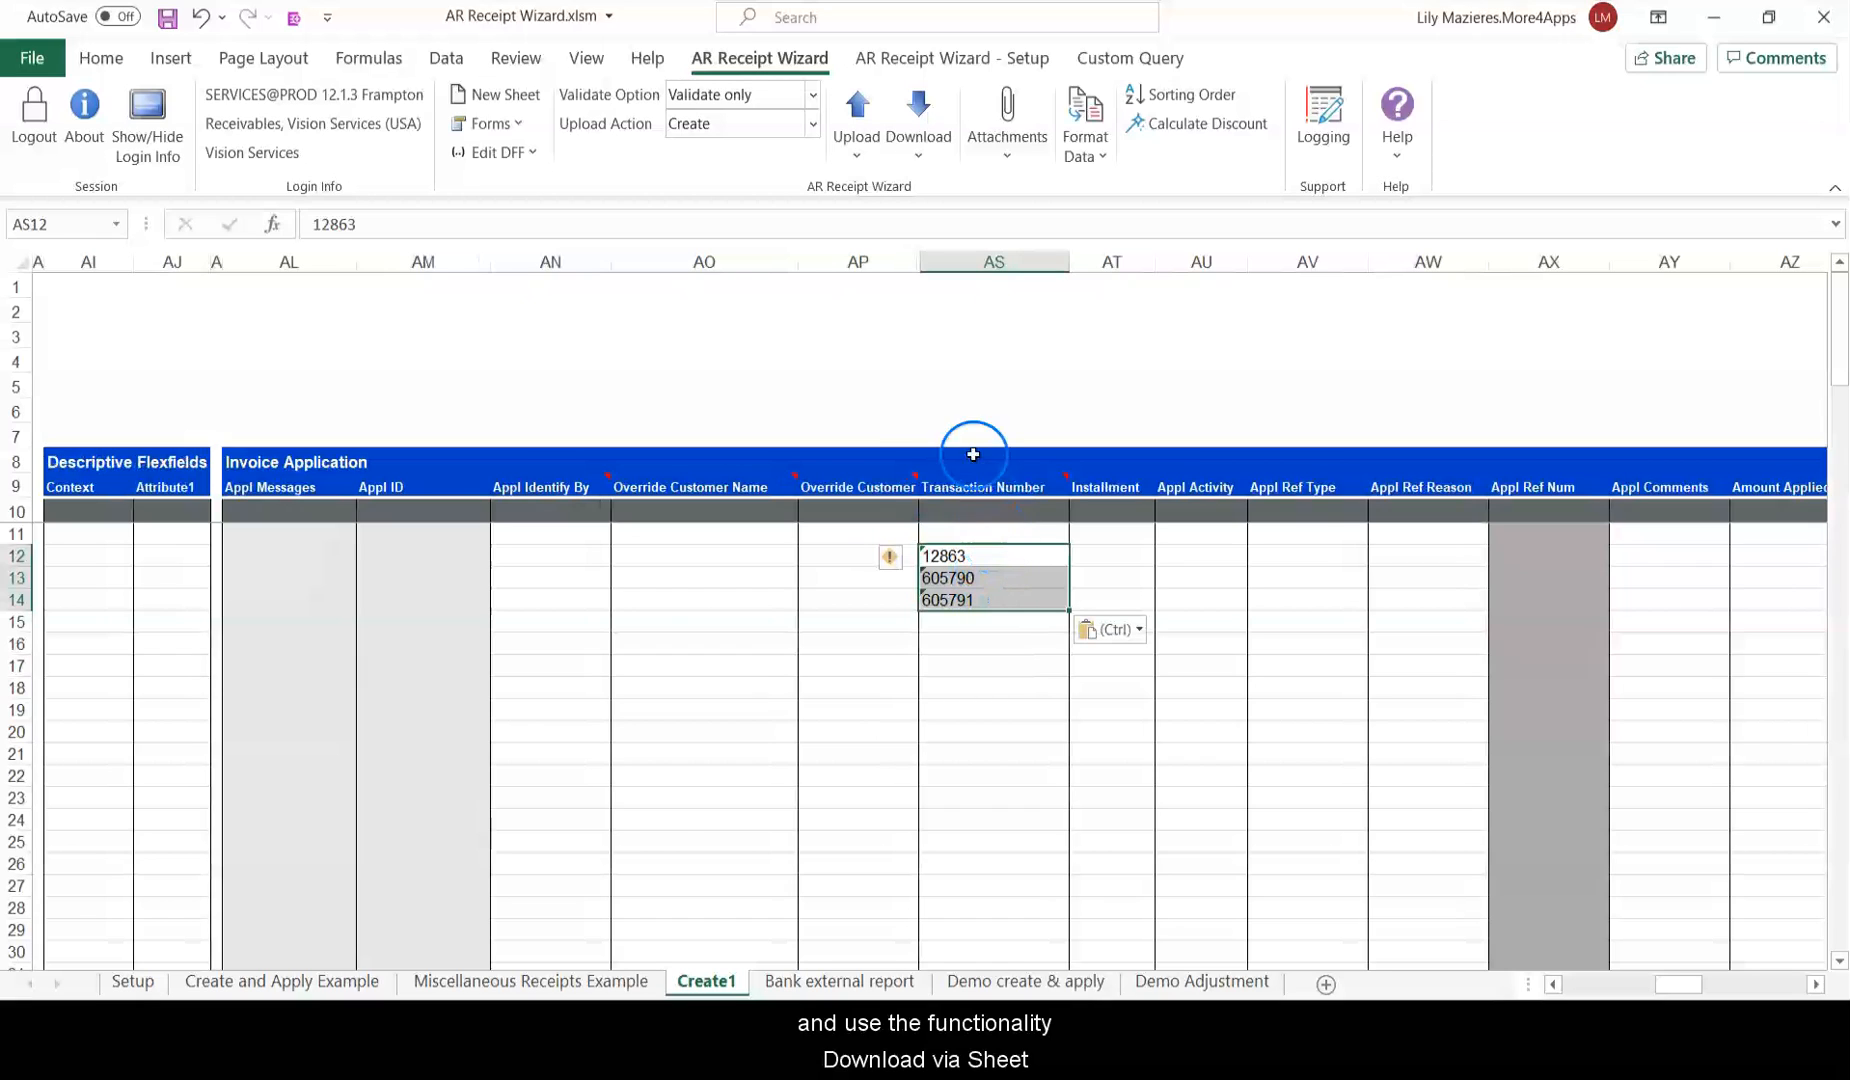
left_click(937, 160)
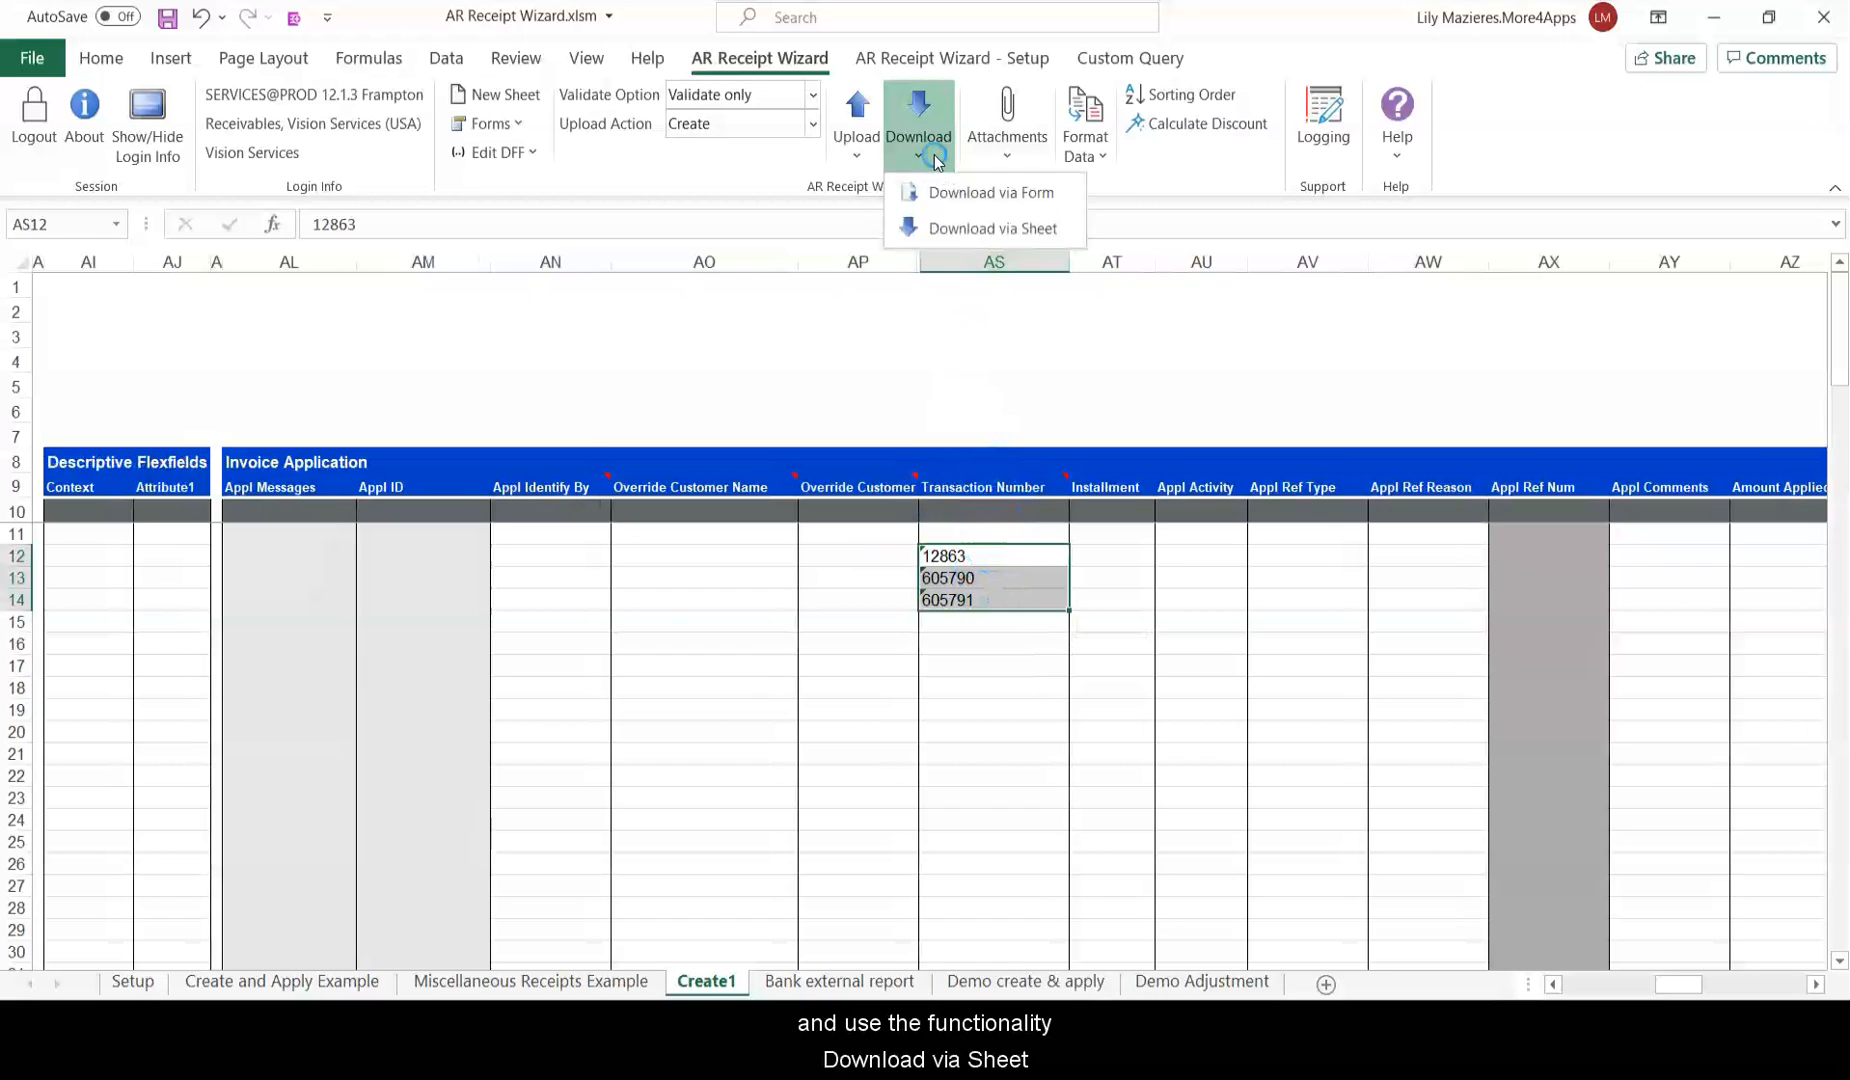
left_click(1022, 229)
left_click(1071, 453)
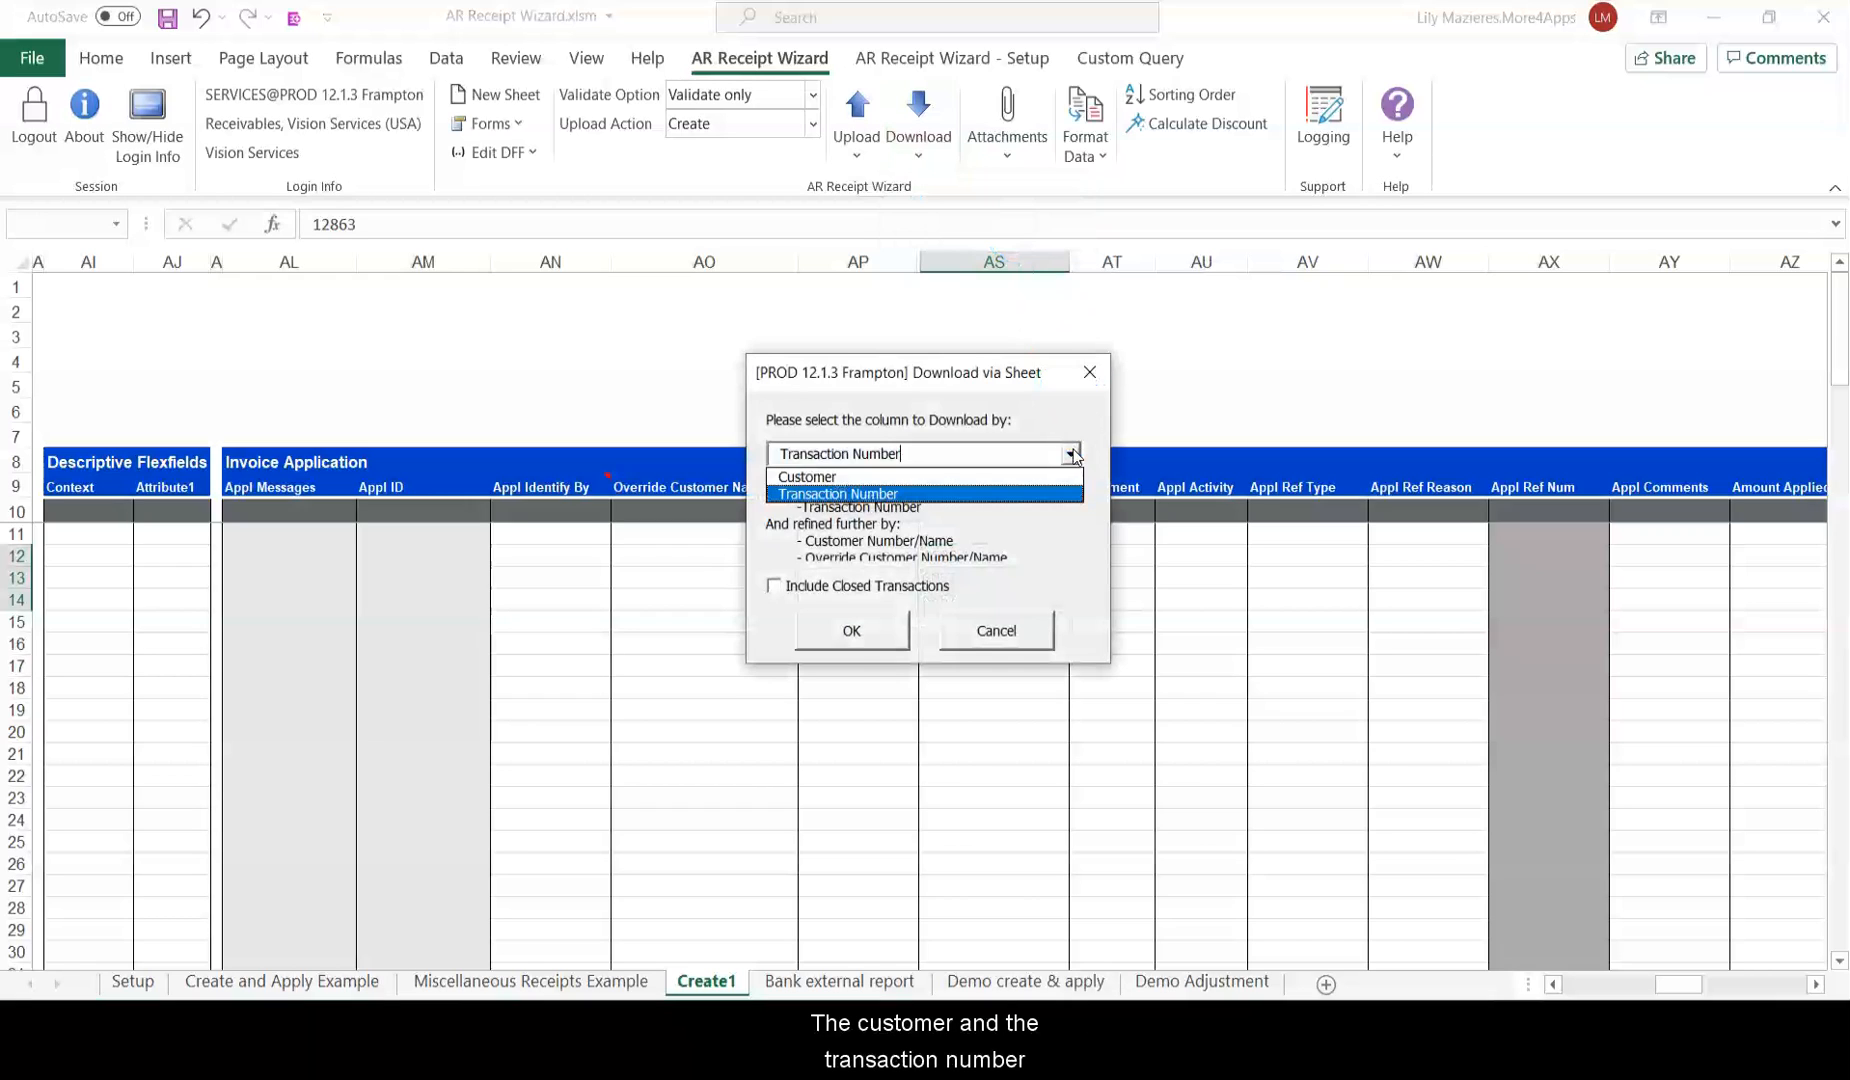
key("Up")
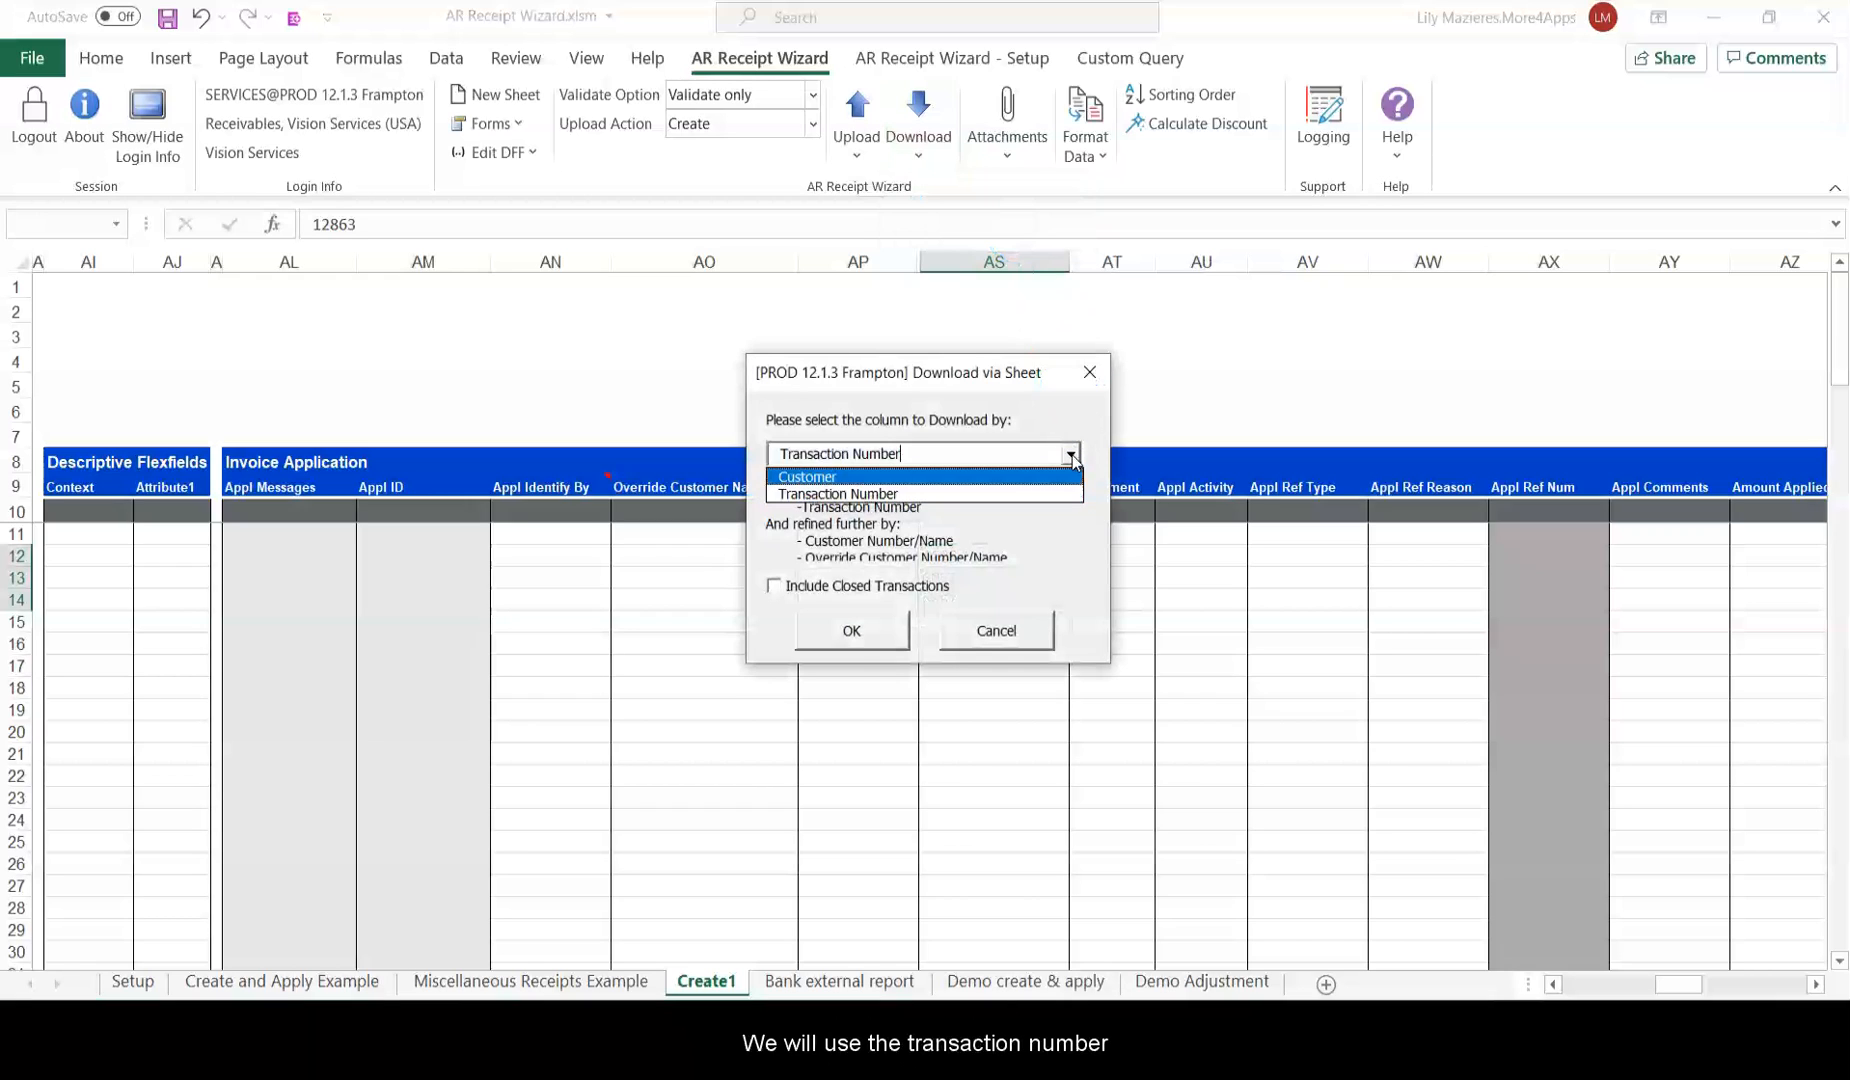
key("Down")
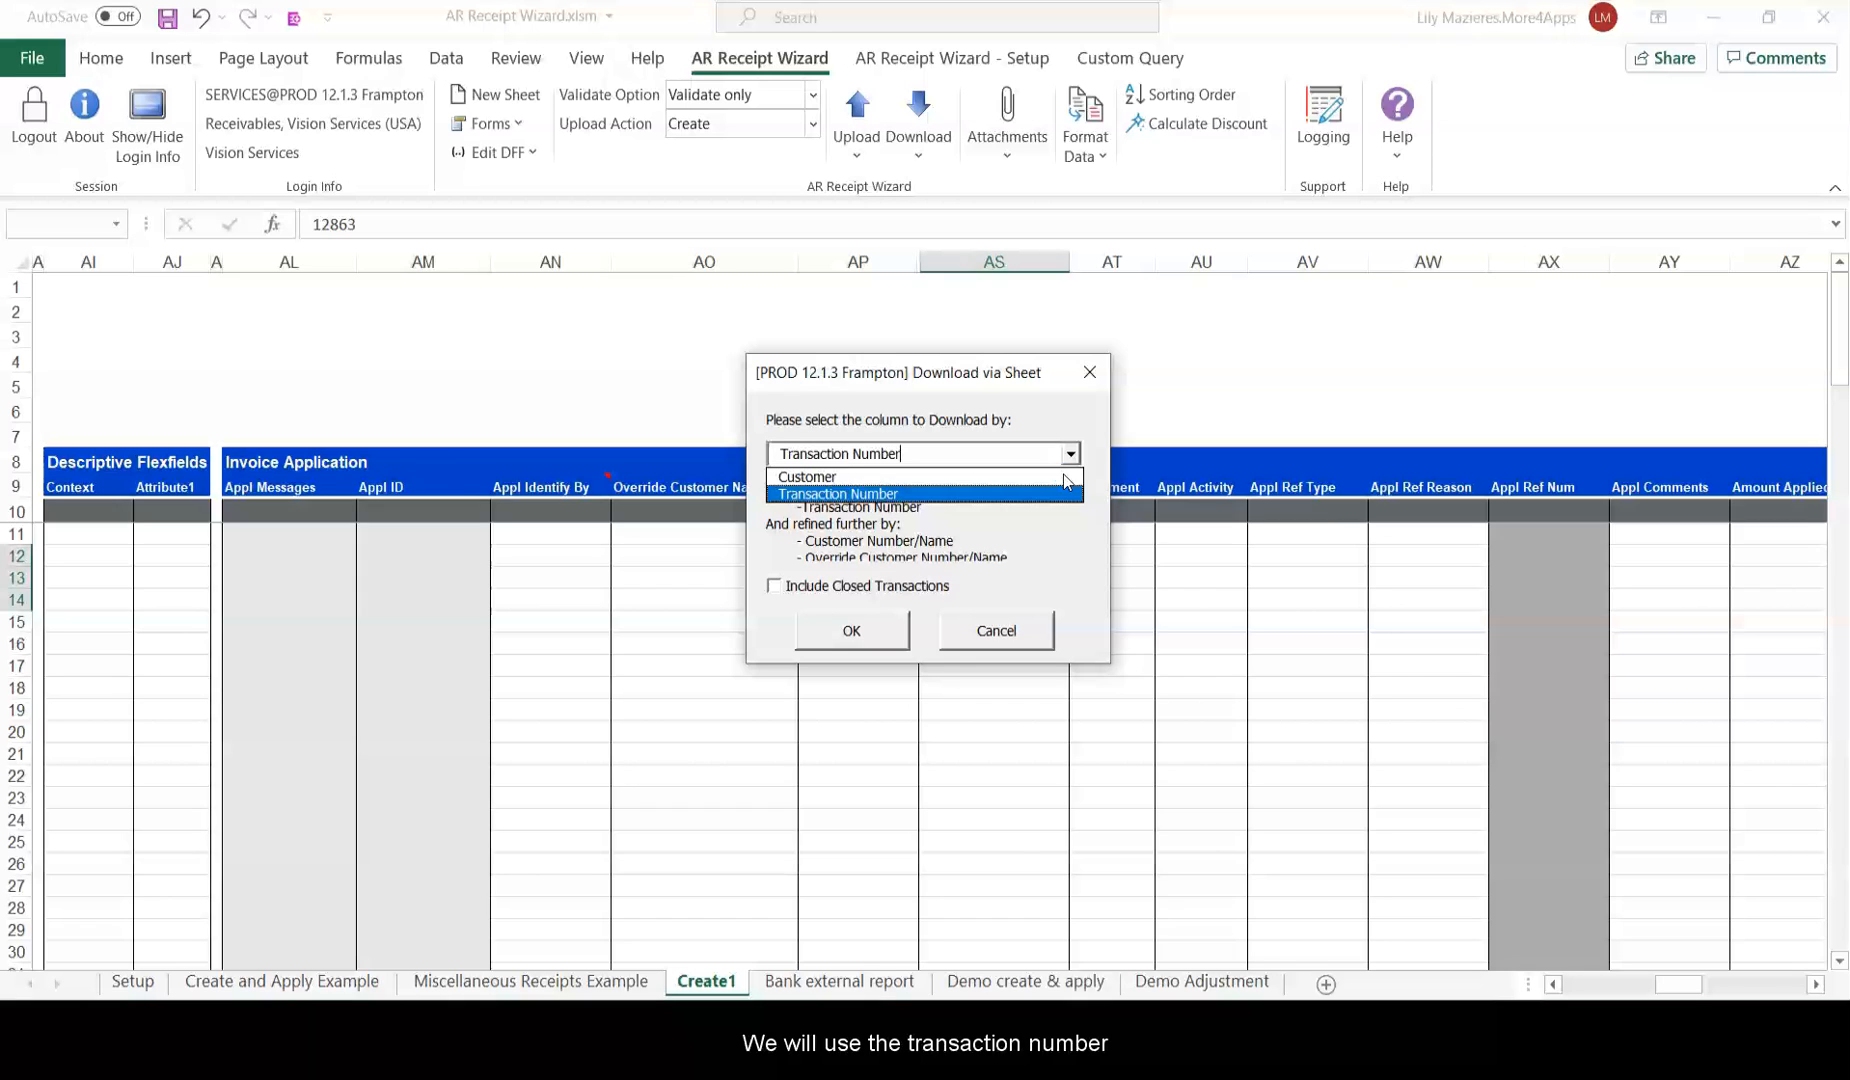
left_click(1014, 489)
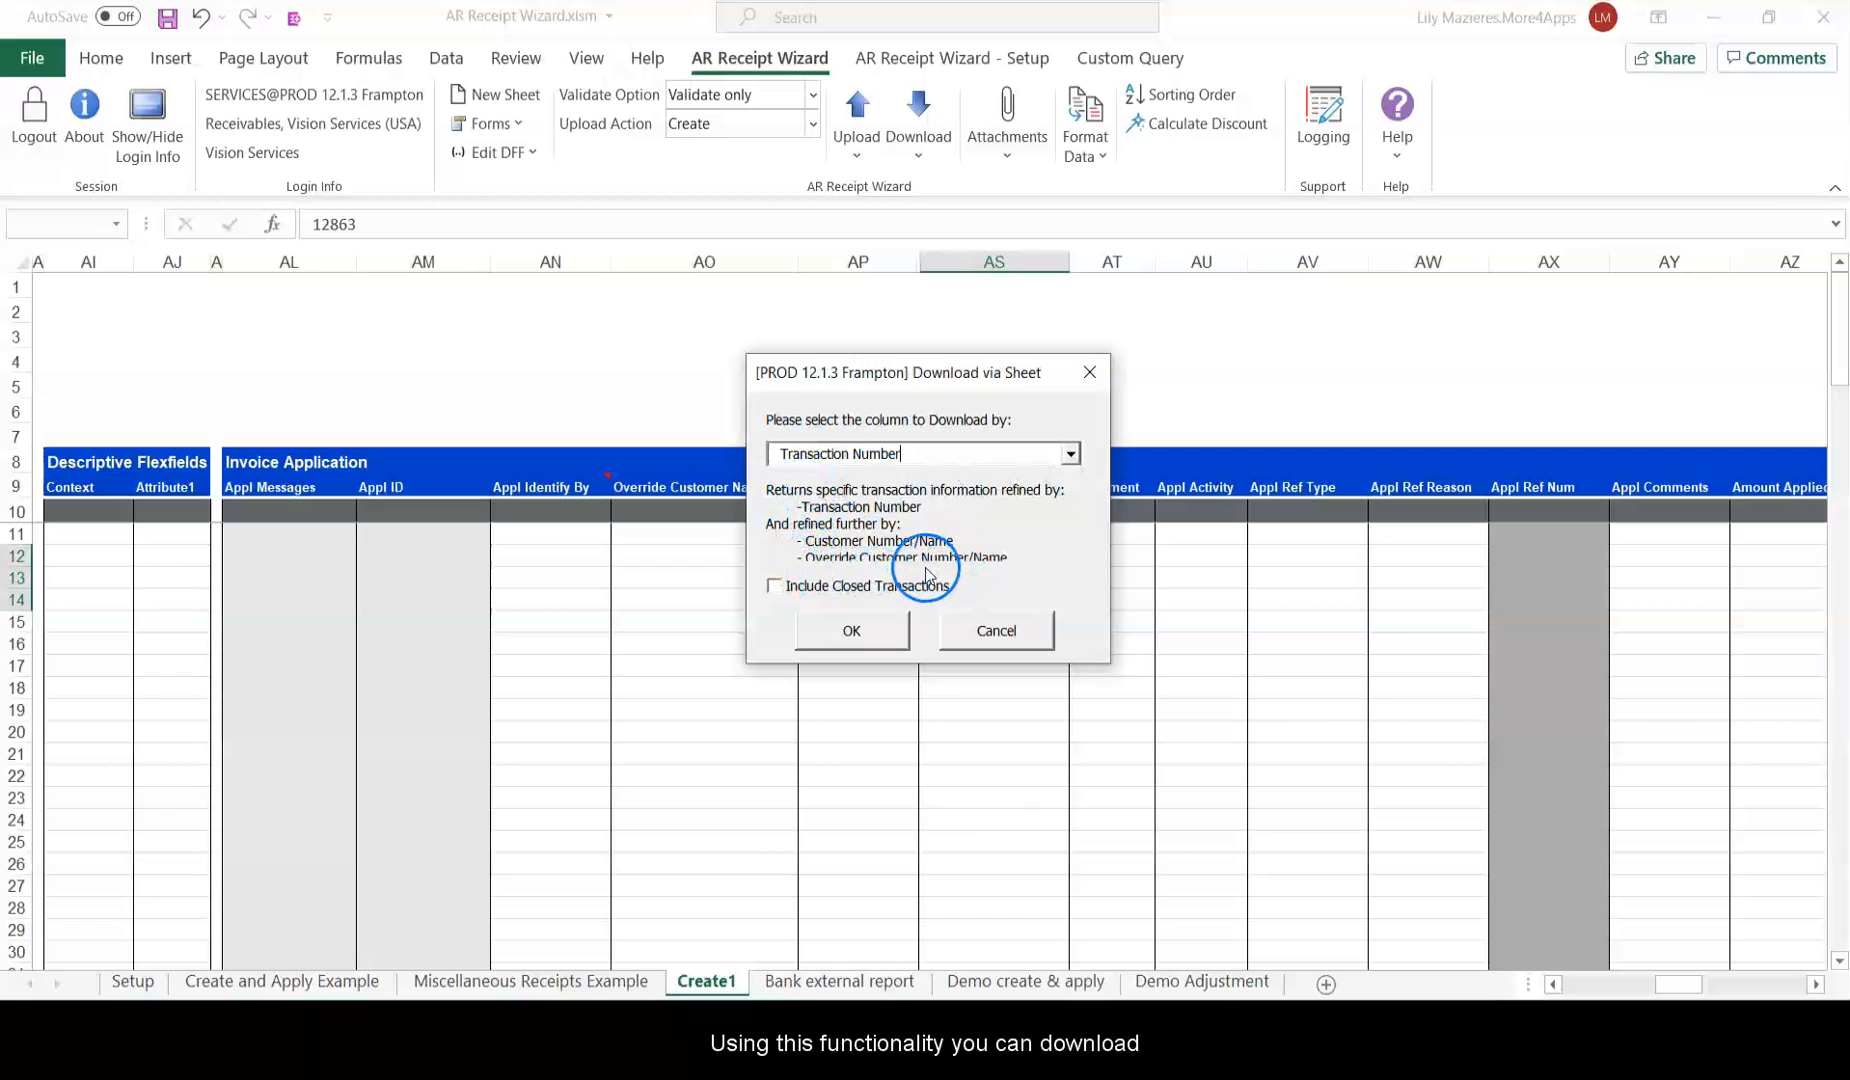
Download the three transaction records into the Create1 sheet.
left_click(829, 622)
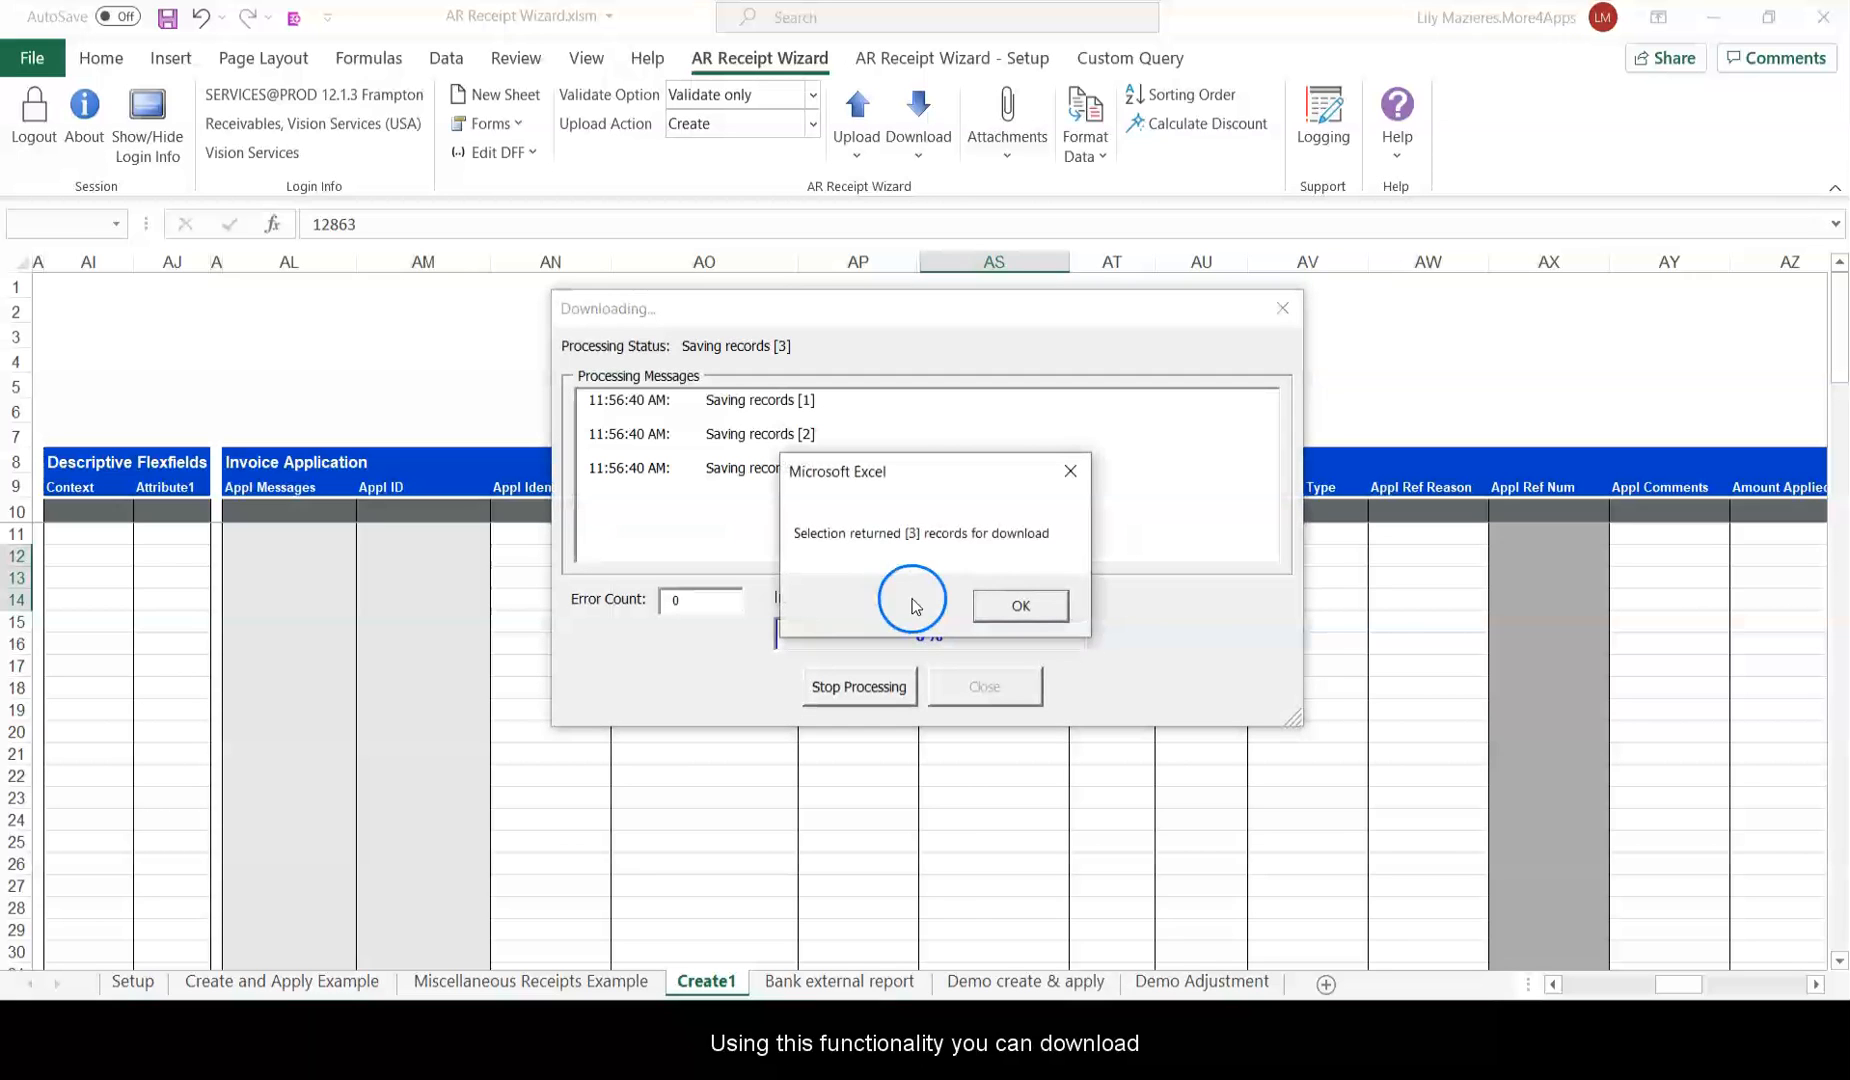
left_click(1028, 603)
left_click(1015, 655)
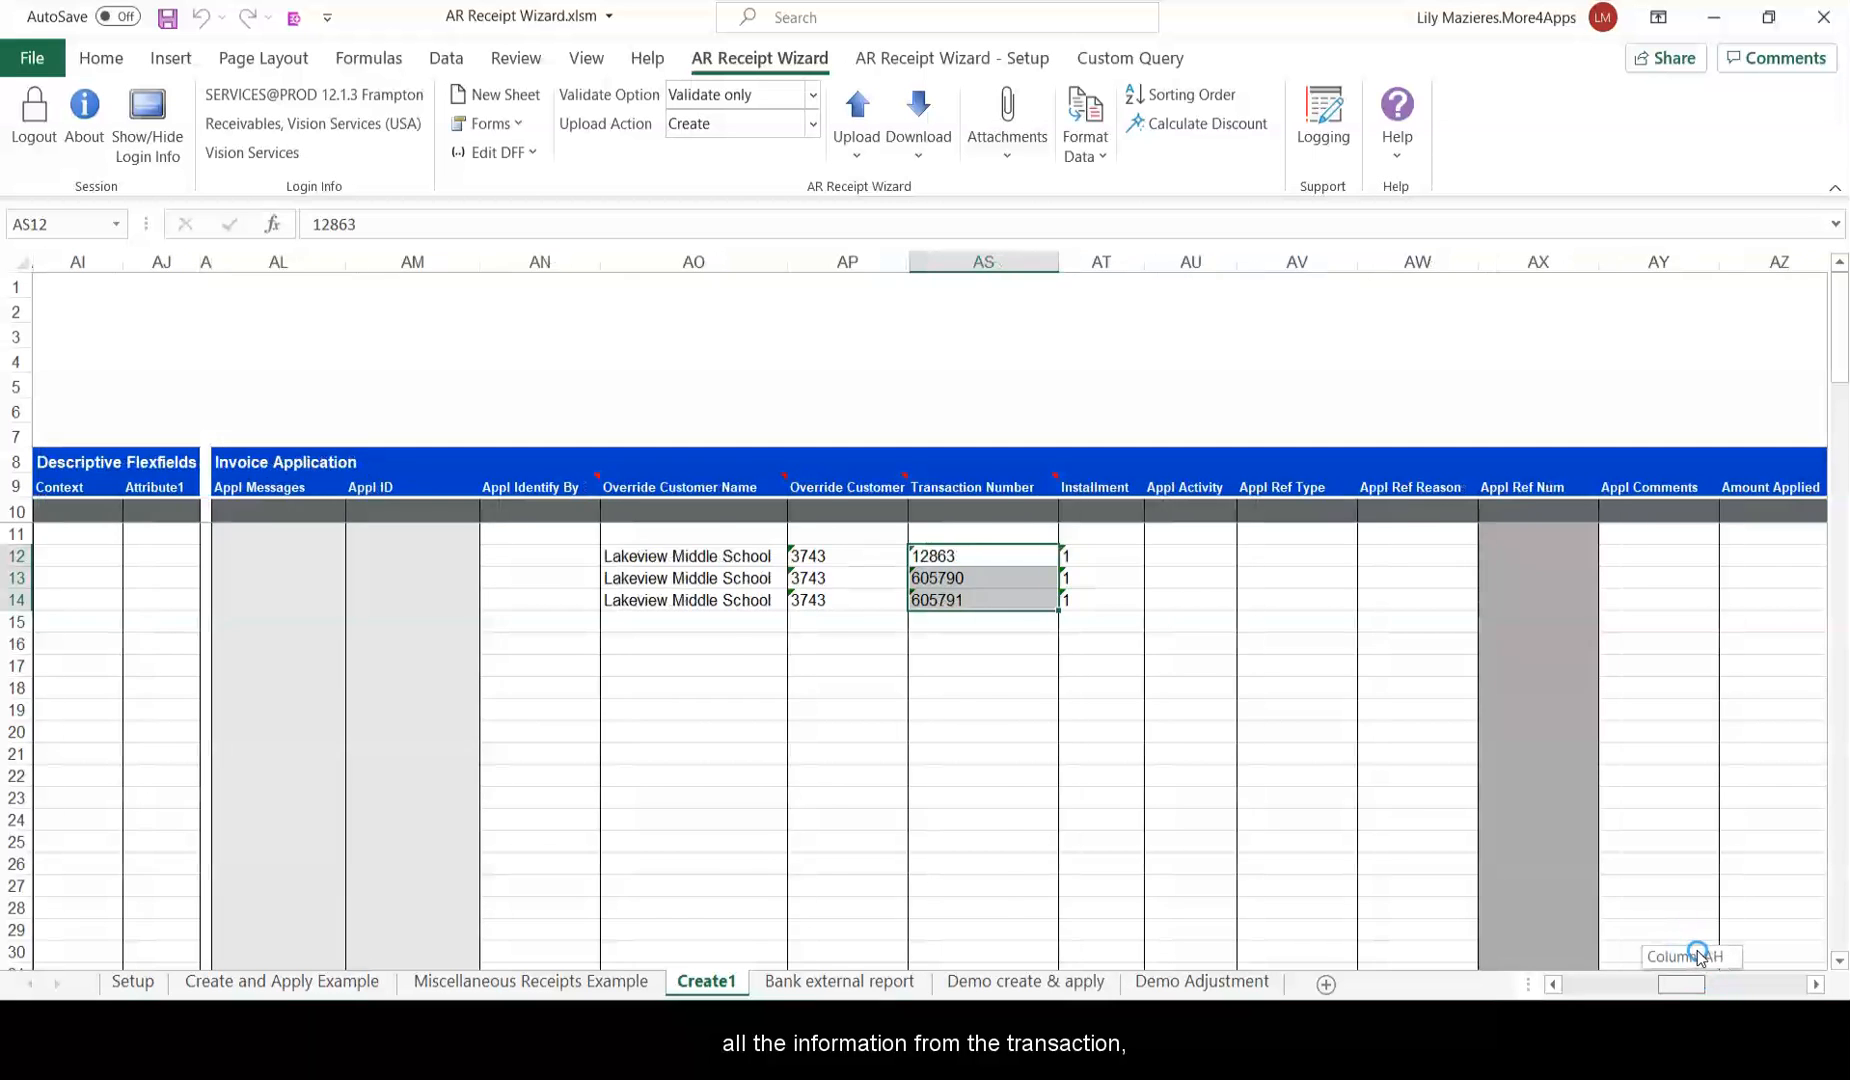
scroll(1698, 955, "right", 10)
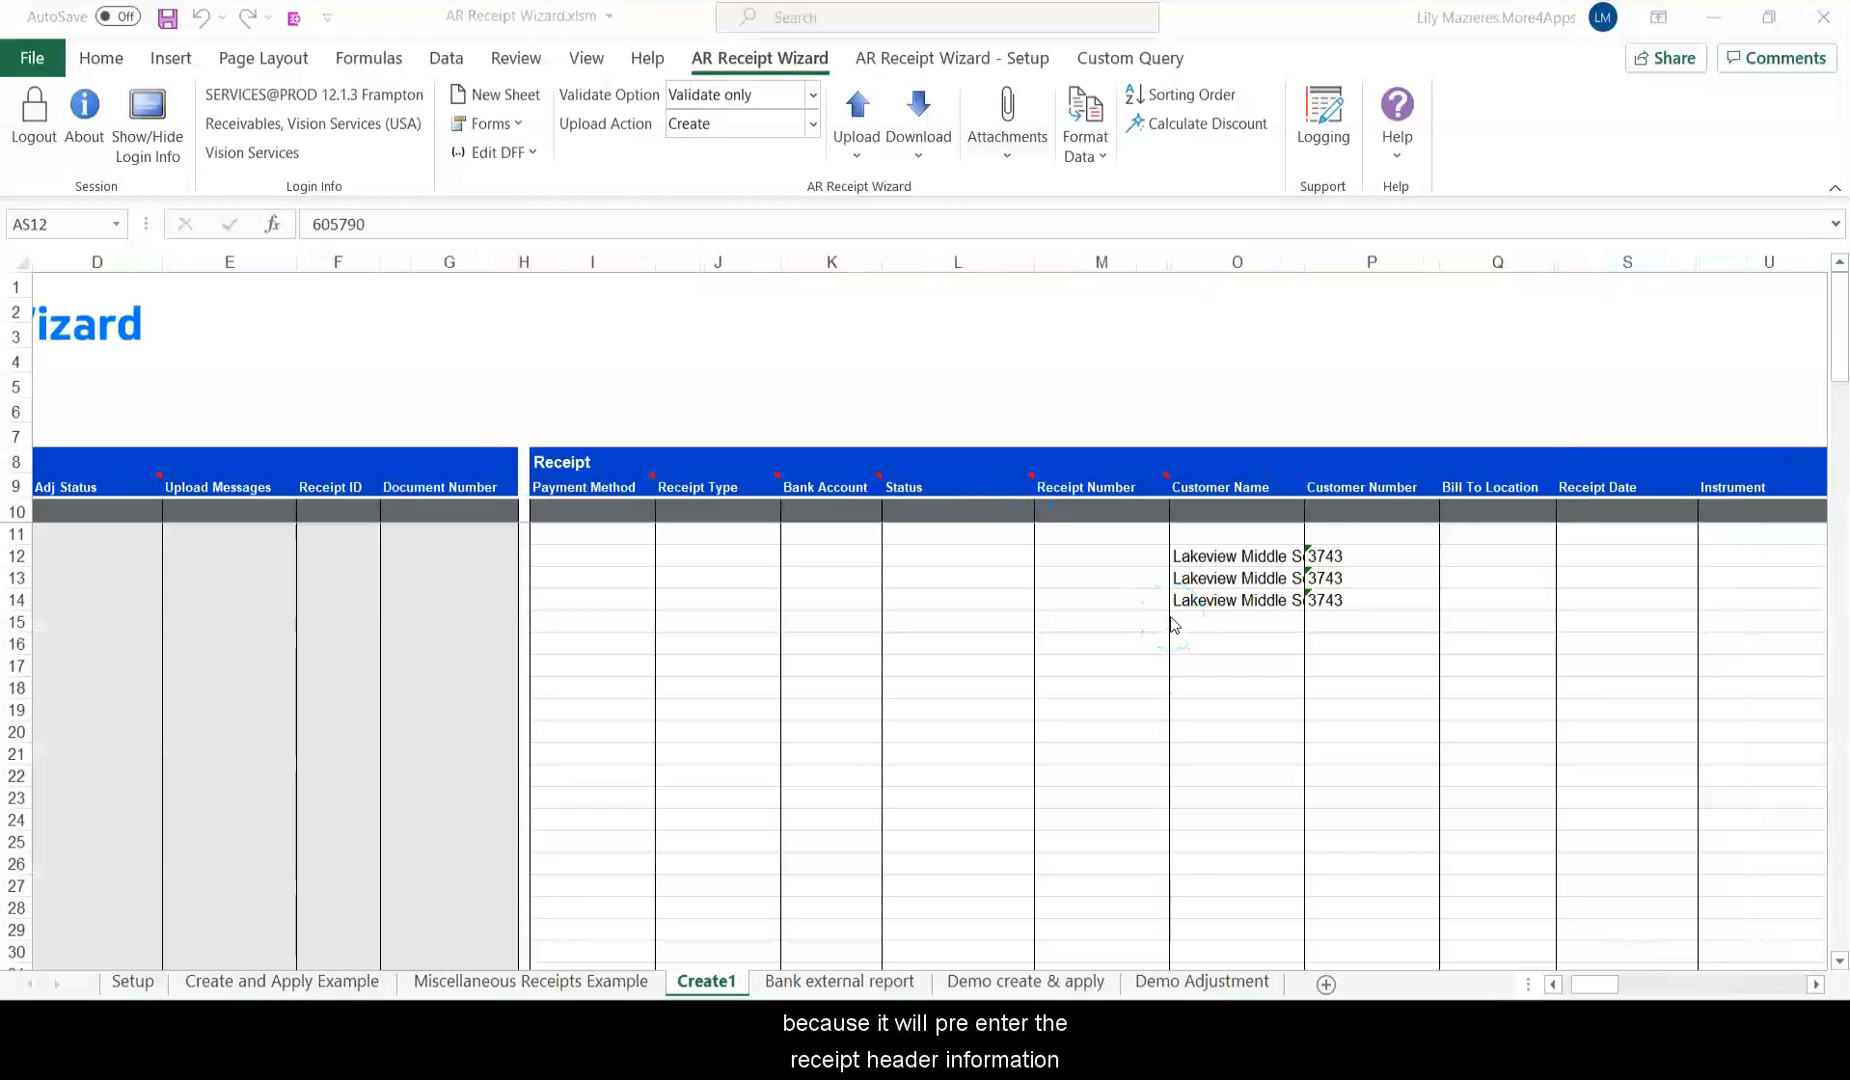
Clear the duplicate customer name and number in O13:P14, keeping only row 12.
left_click(1271, 548)
left_click_drag(1271, 541, 1282, 601)
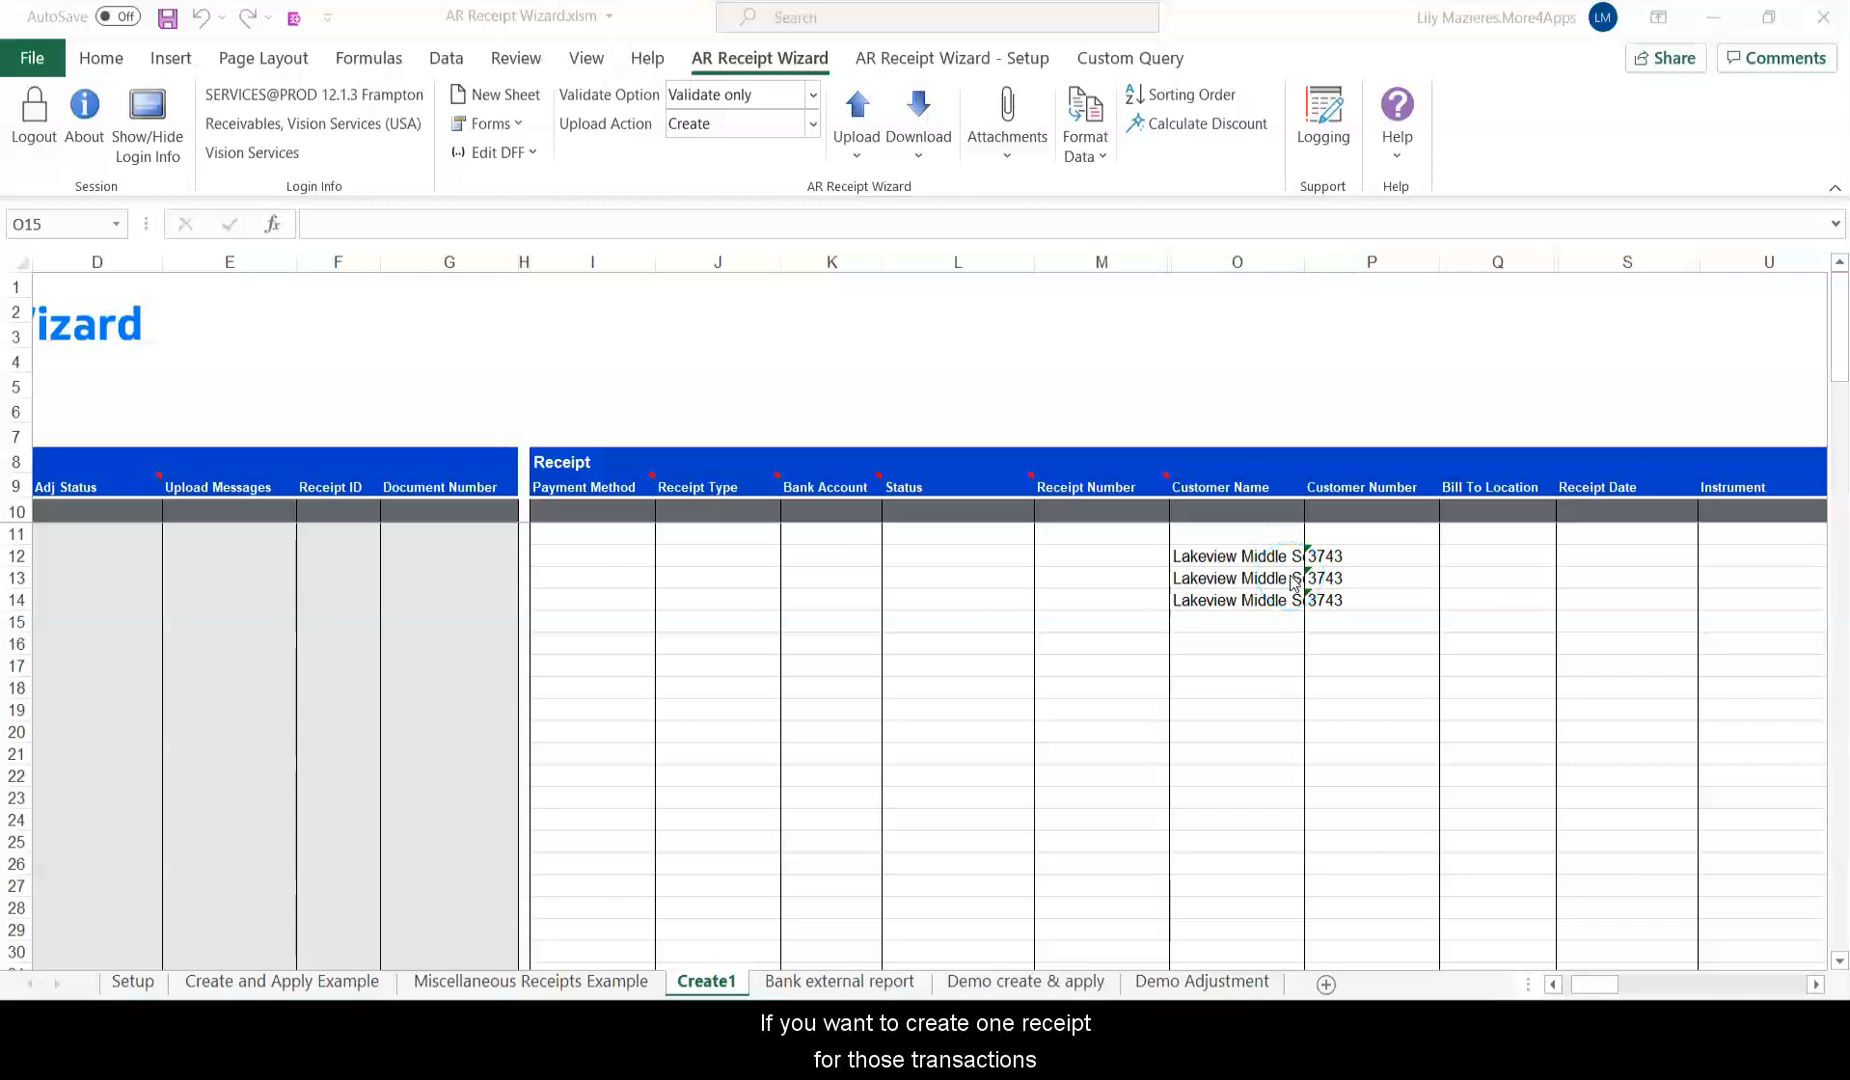
left_click_drag(1290, 572, 1338, 598)
key("Delete")
Enter Check as the payment method in I12.
key("Up")
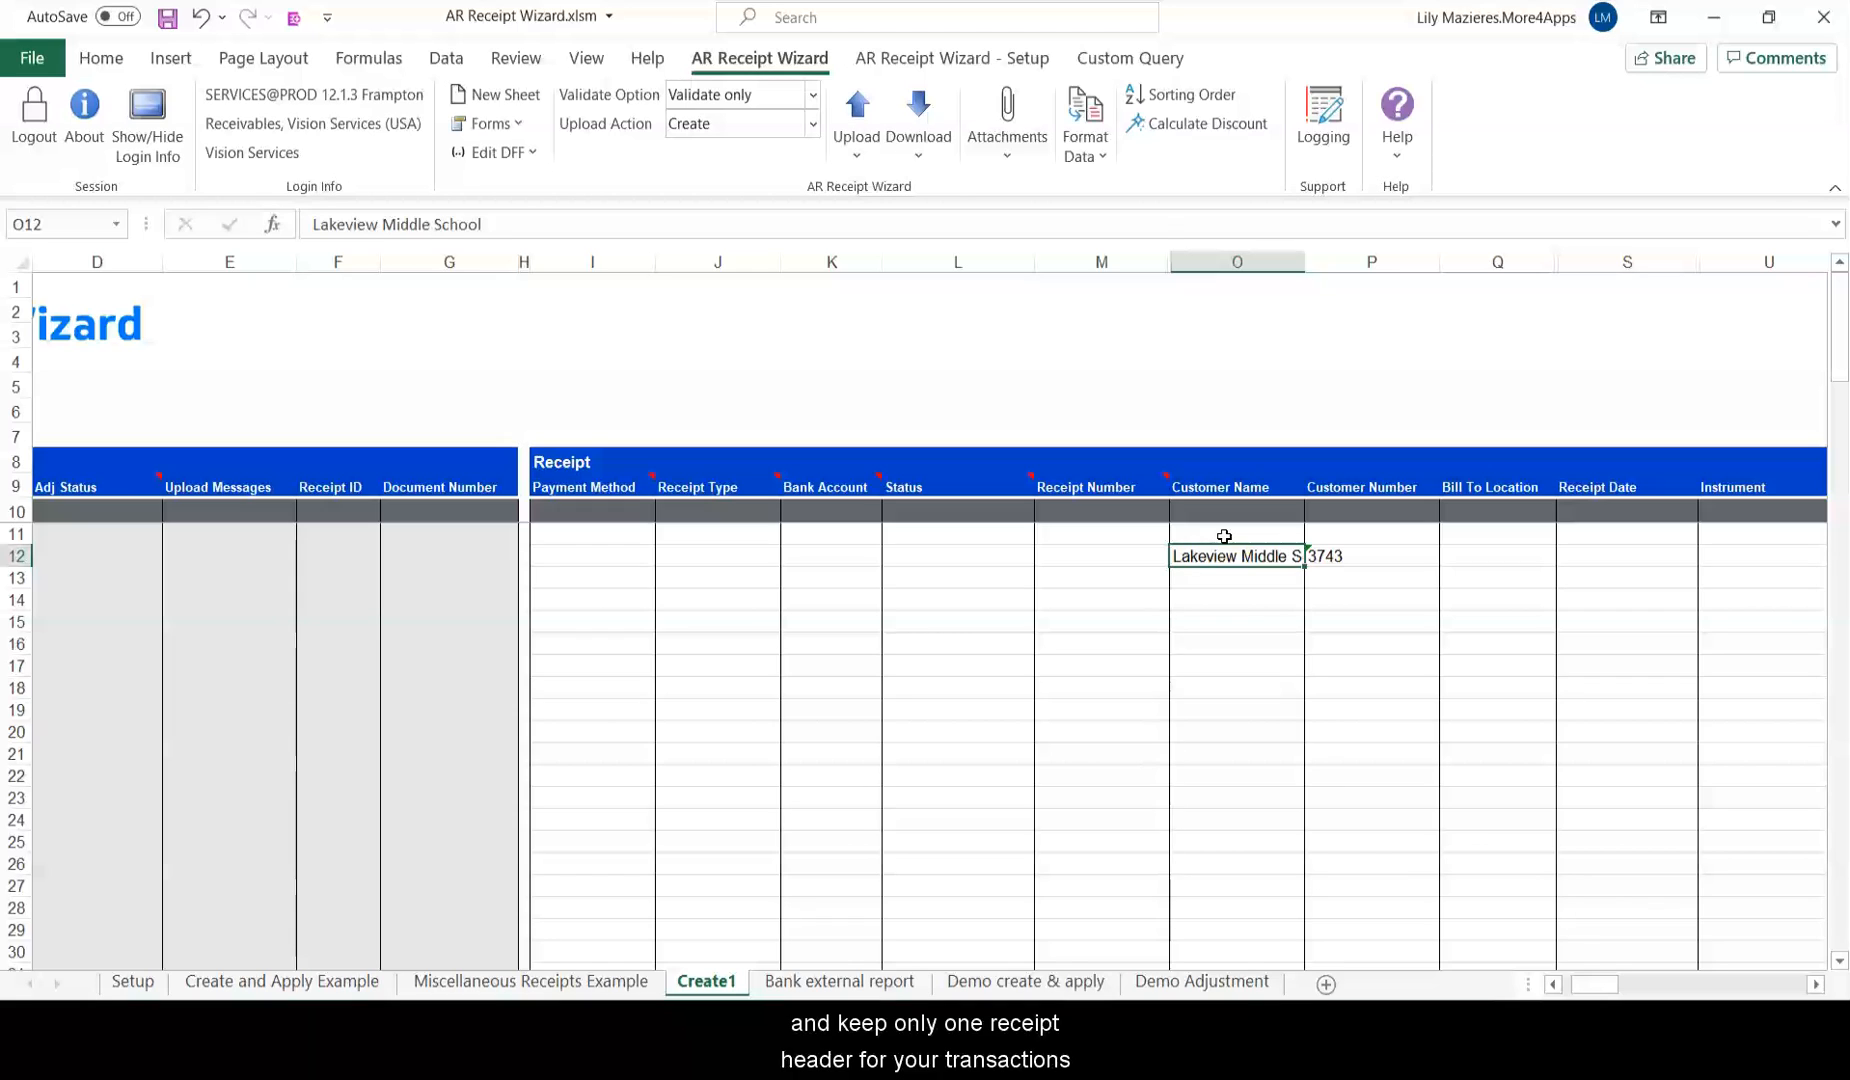
left_click(601, 556)
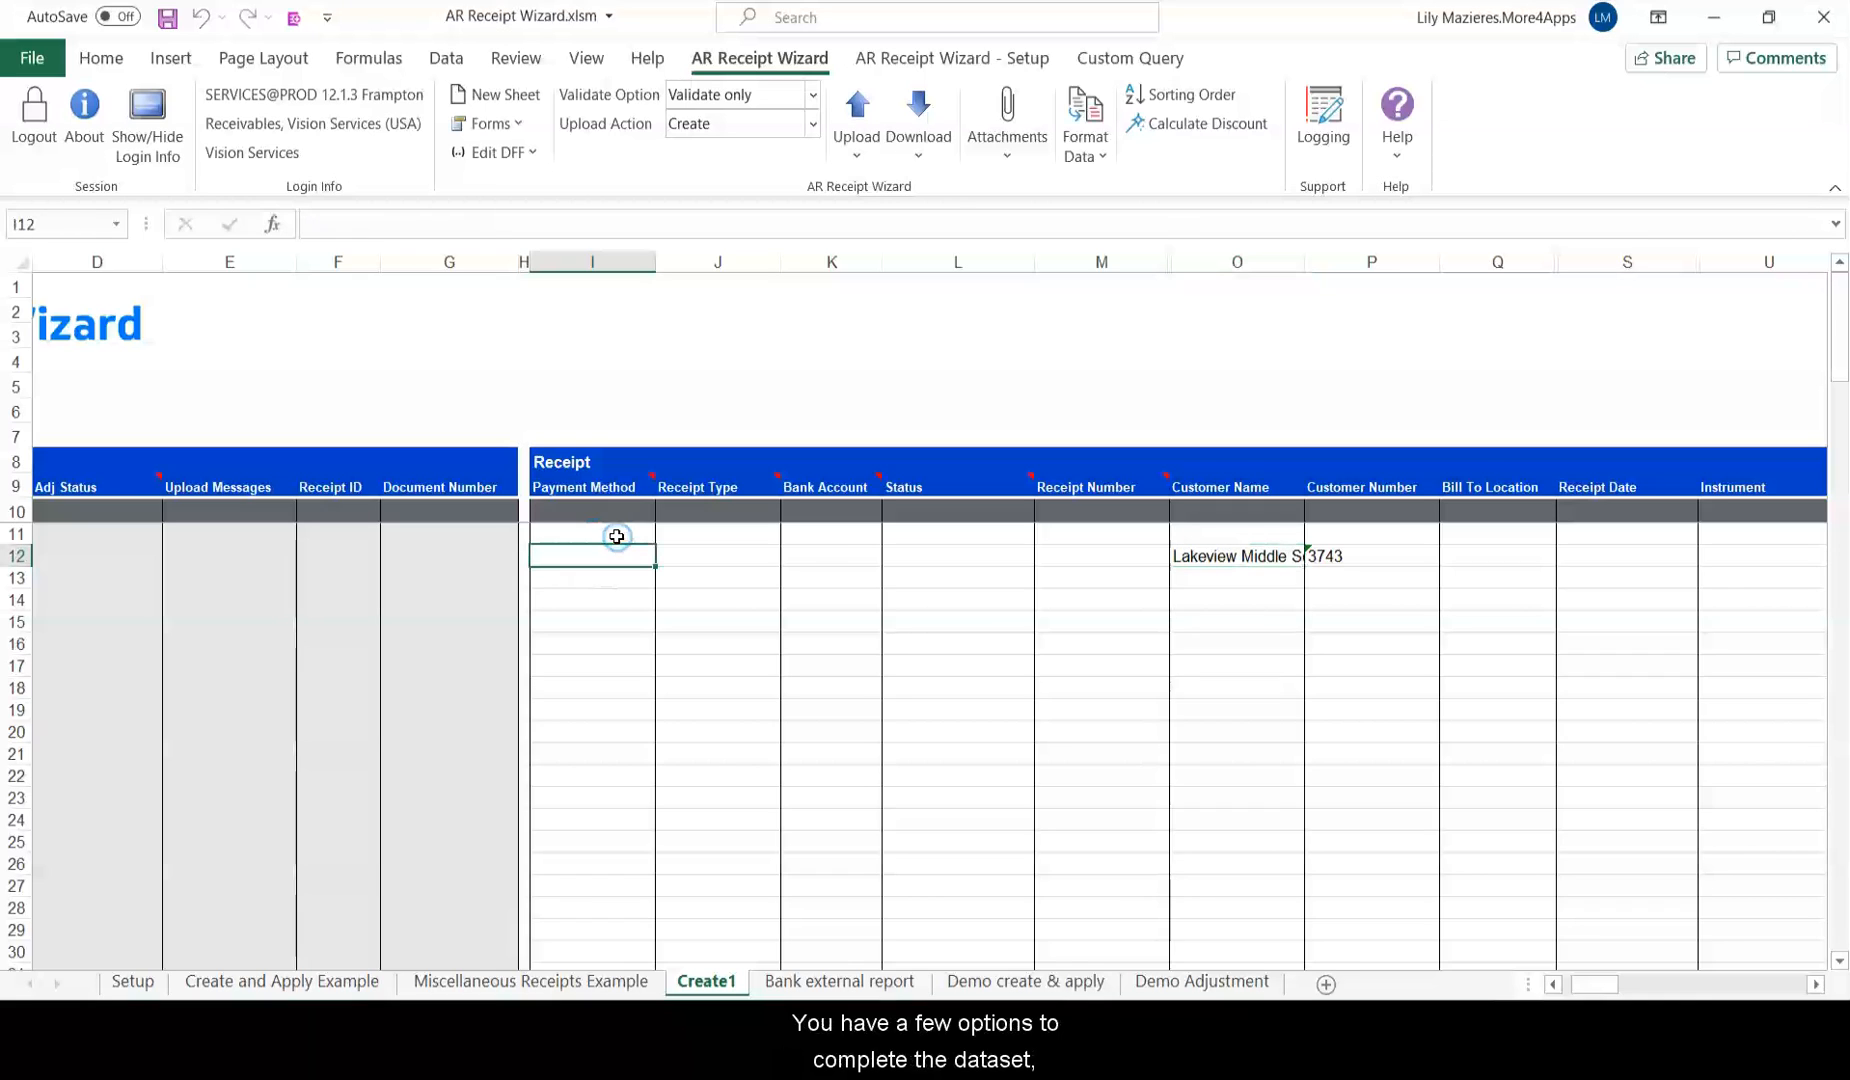
type("Check")
key("Tab")
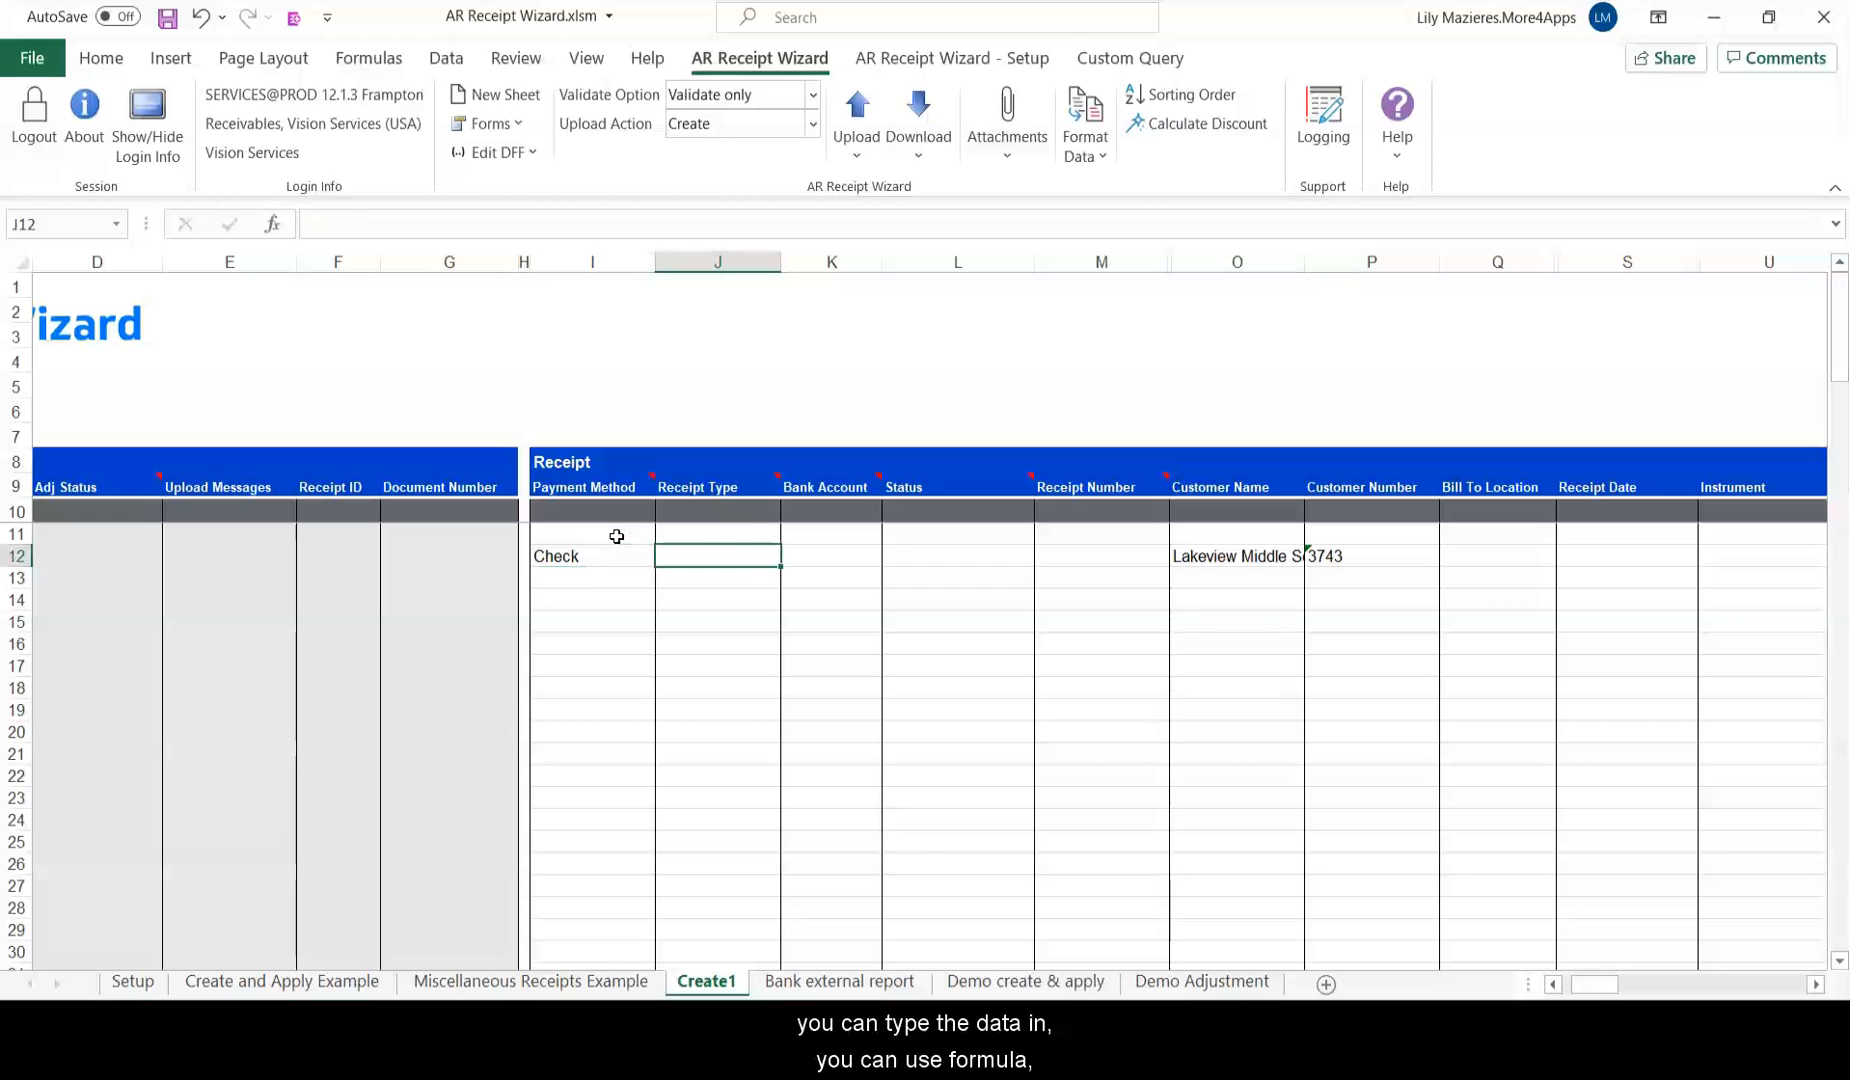
Set the Receipt Number in M12 to =CONCATENATE(I12,P12,1).
left_click(1108, 548)
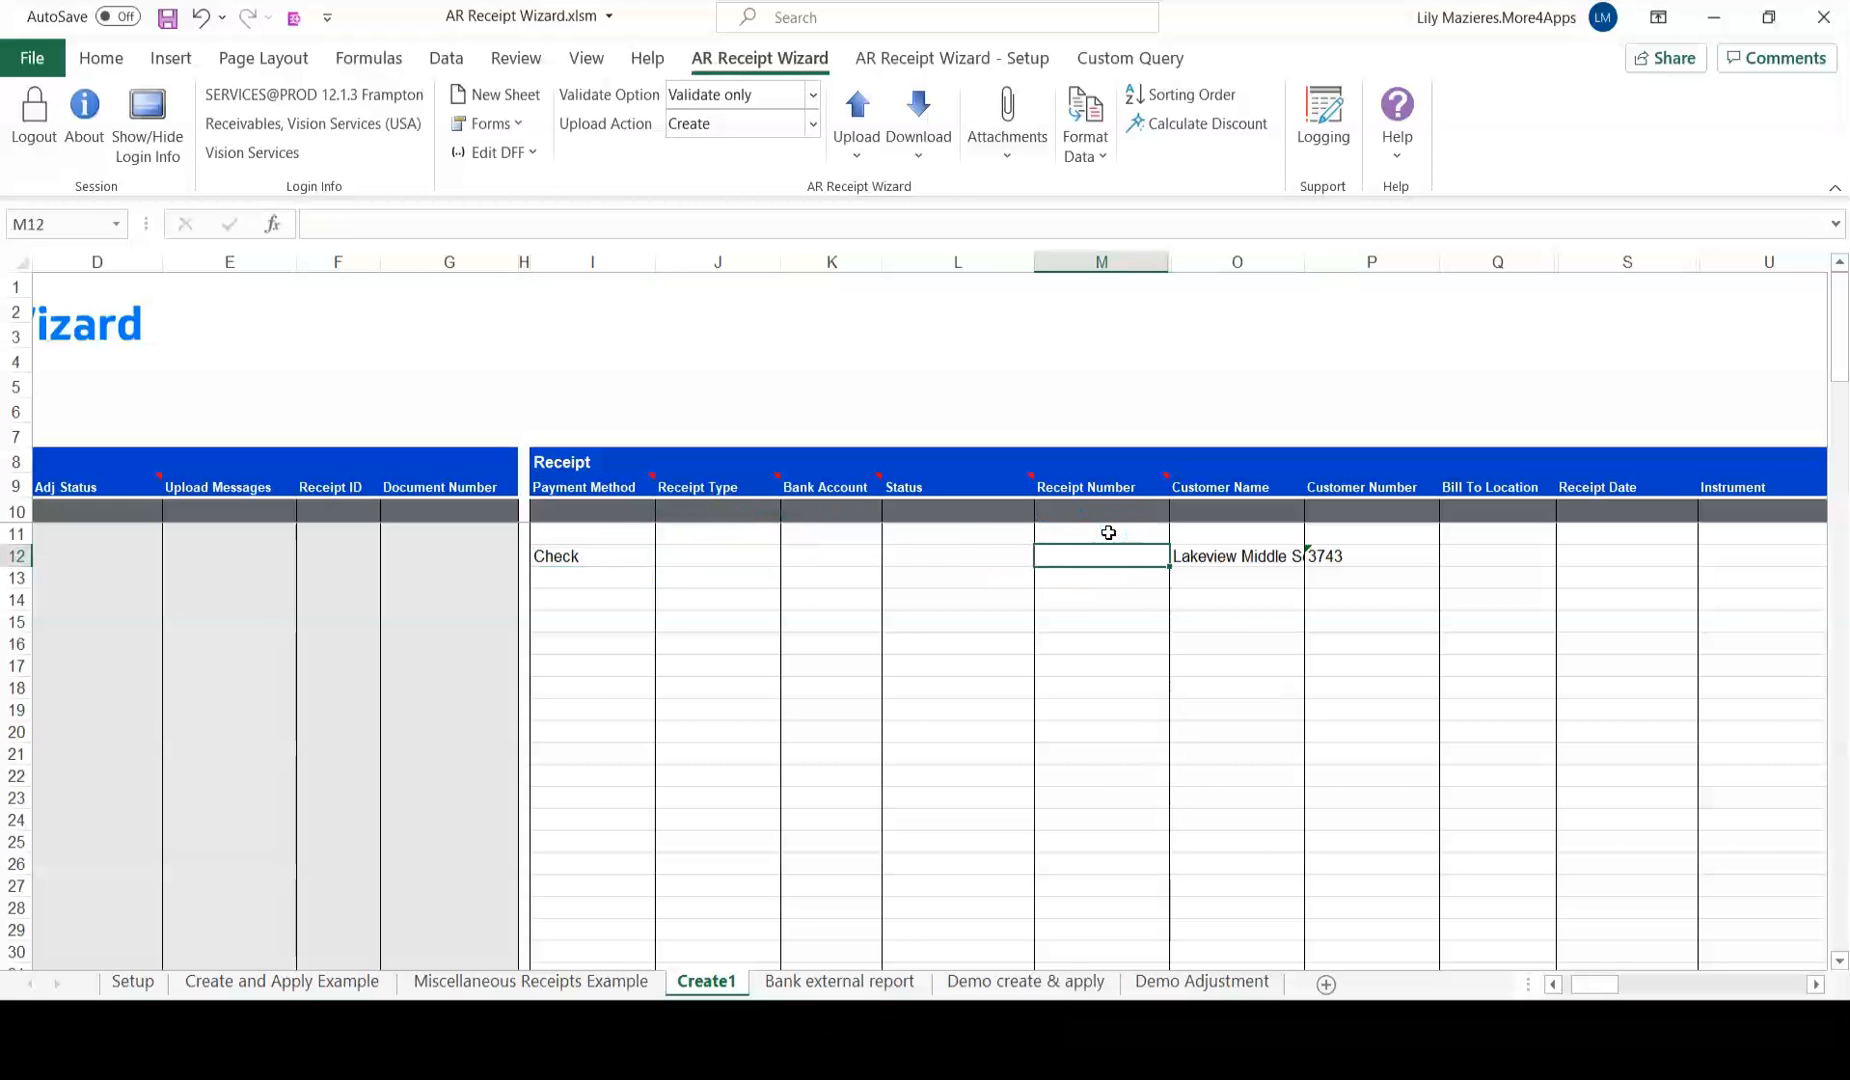
type("=concatenate(")
key("Escape")
type("=concatenate(")
left_click(600, 552)
type(",")
left_click(1372, 548)
type(",1)")
left_click(600, 545)
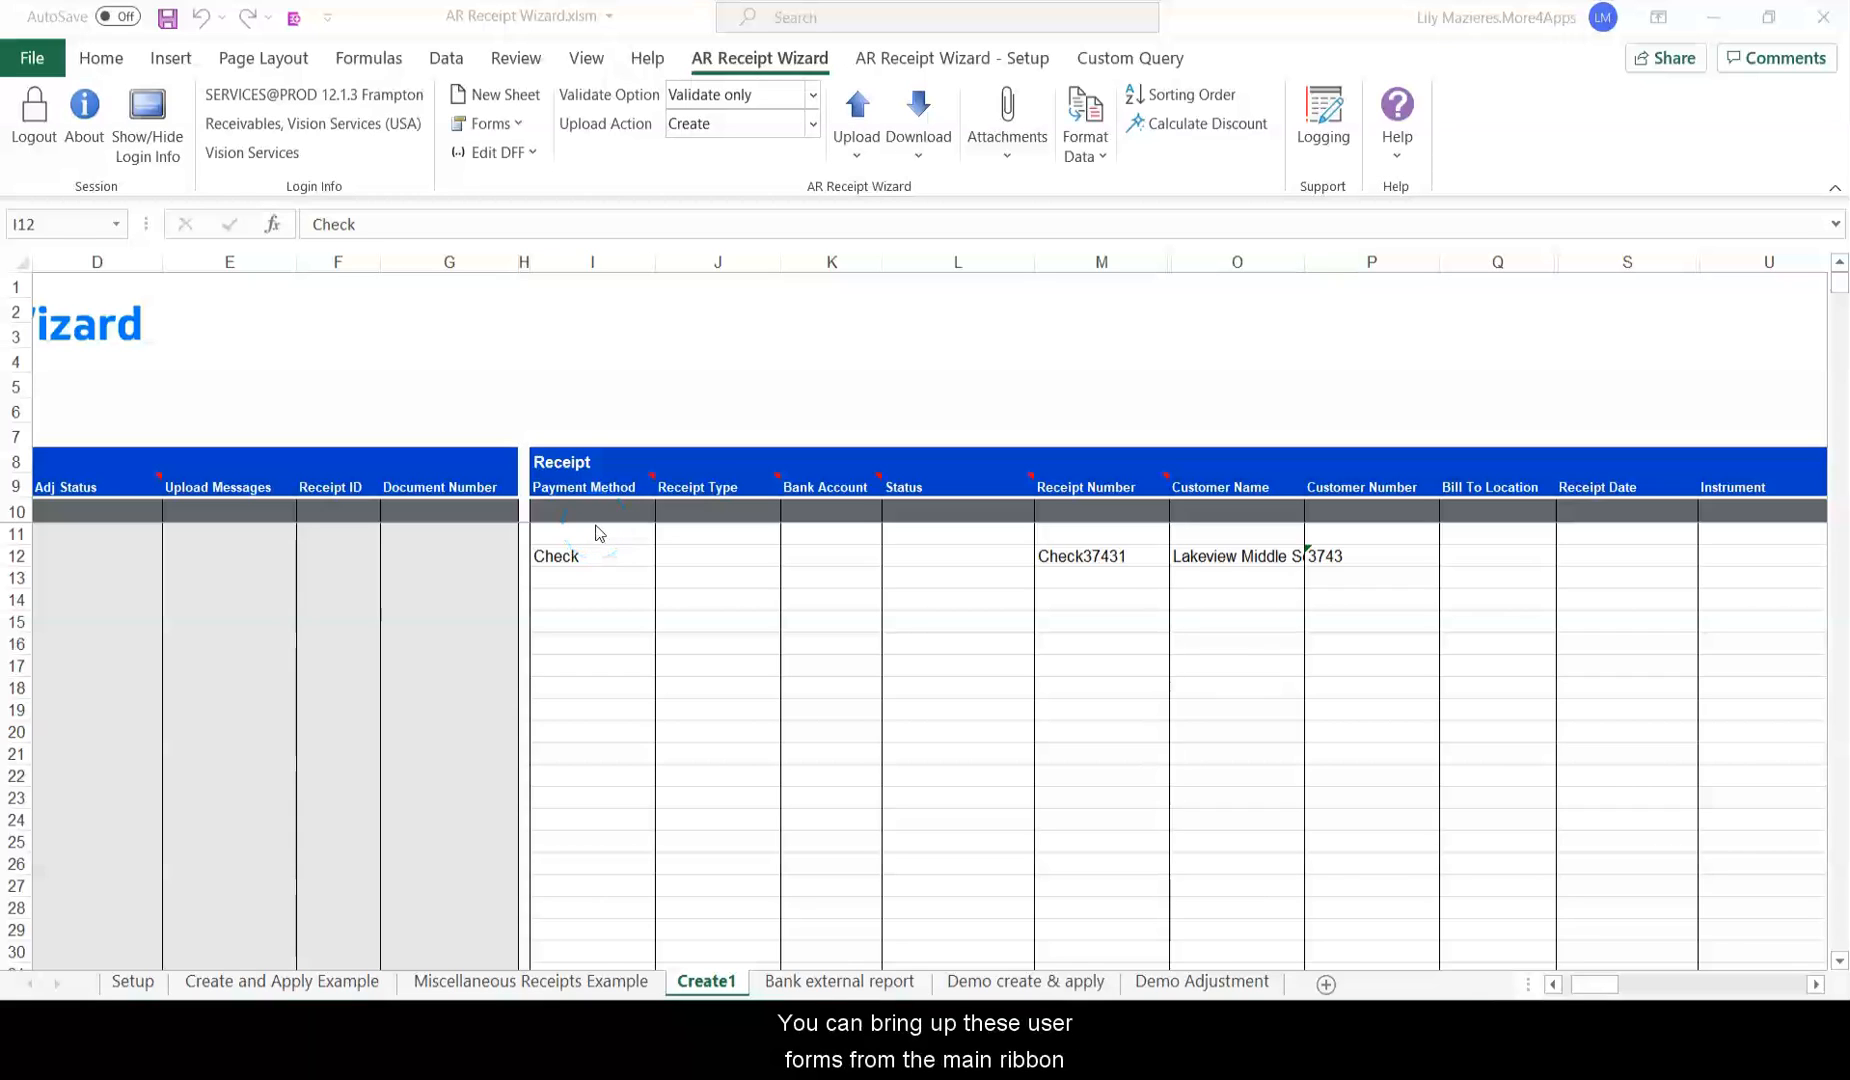
In Forms > Edit Receipts, keep USD currency, enter amount 218, and show the Application page.
left_click(517, 124)
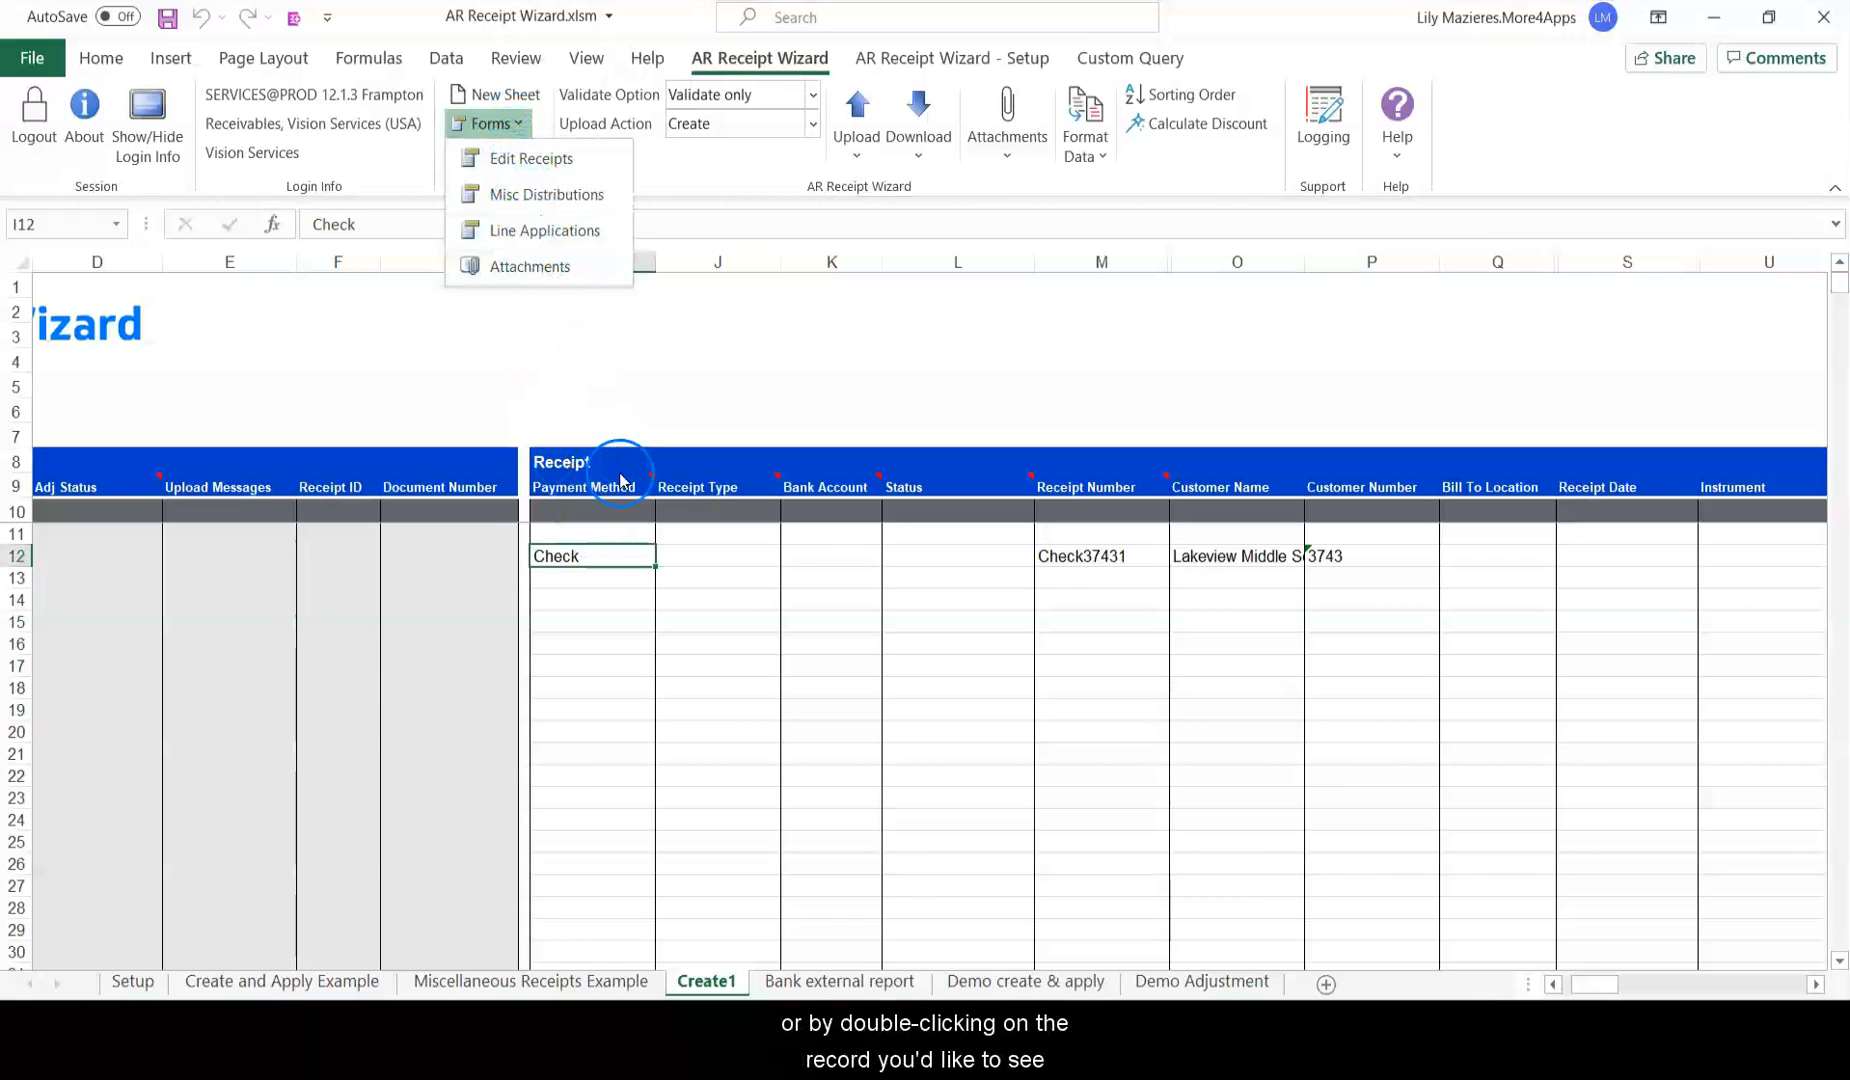
left_click(616, 532)
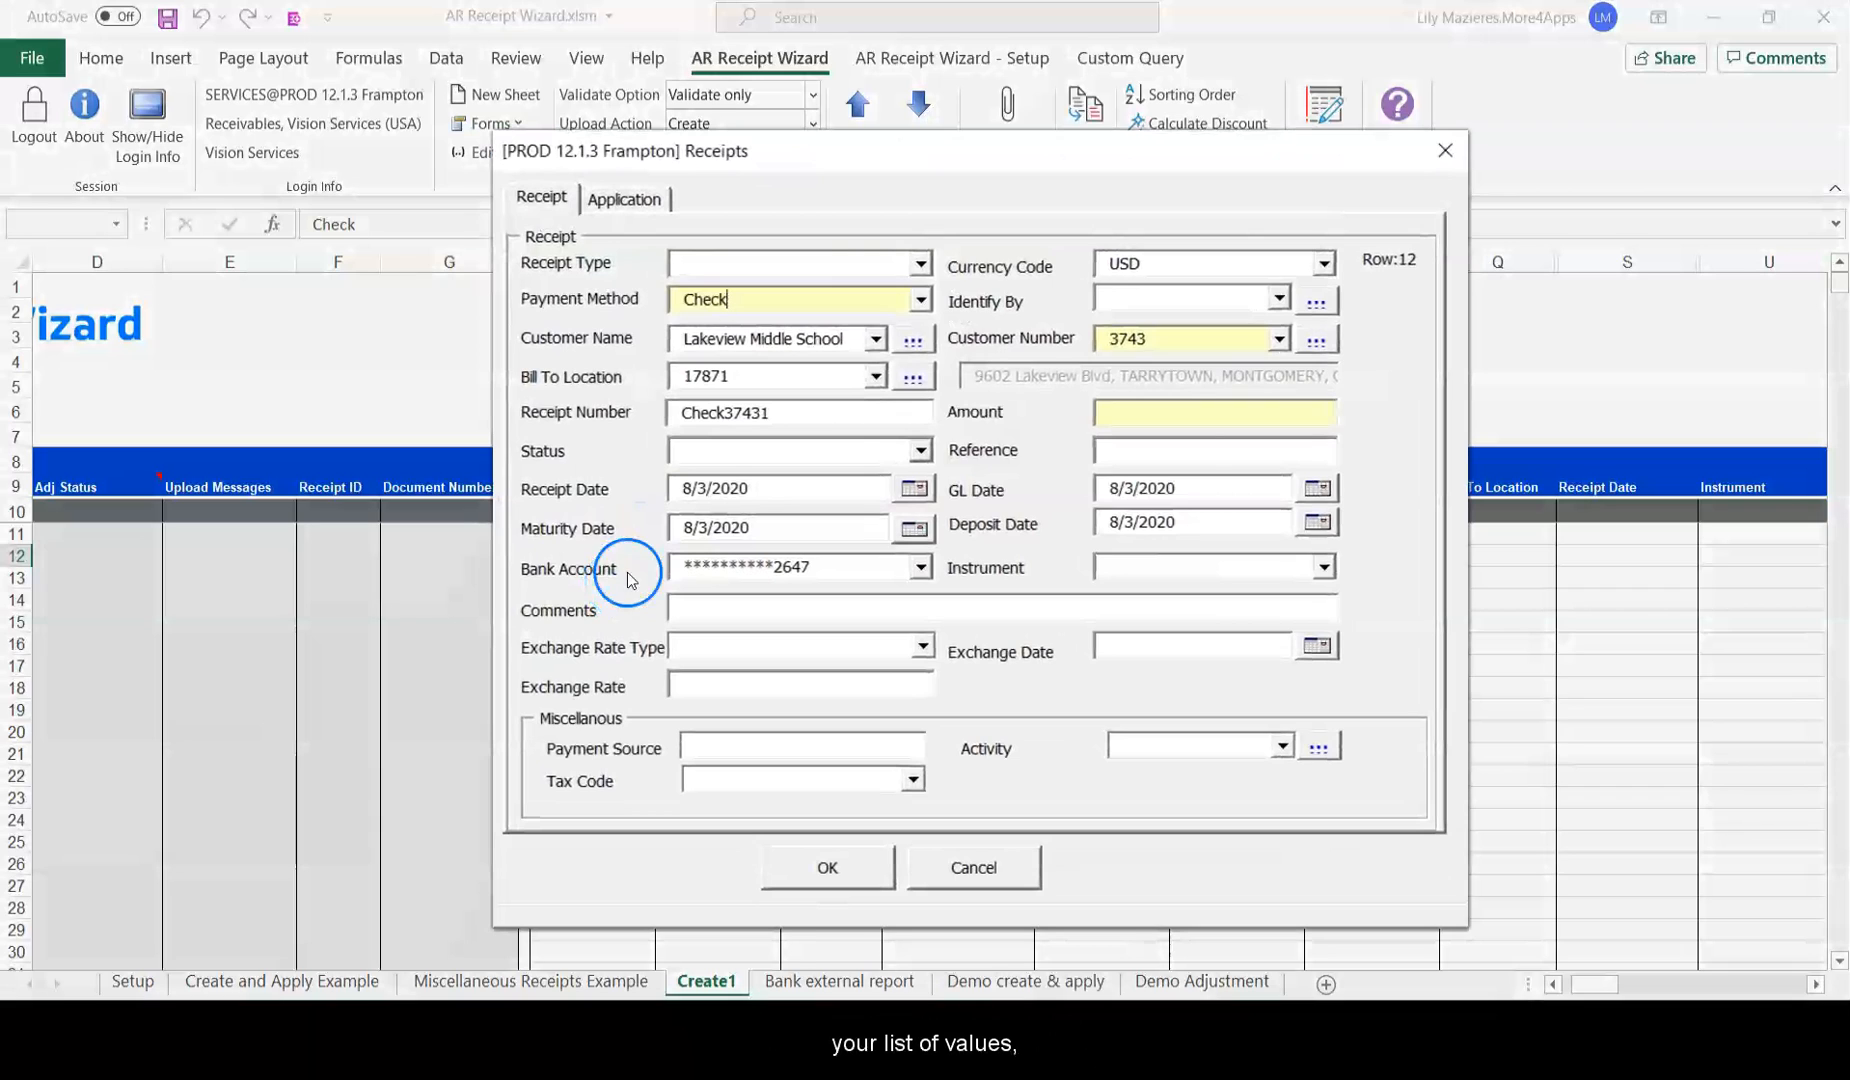
left_click(1324, 262)
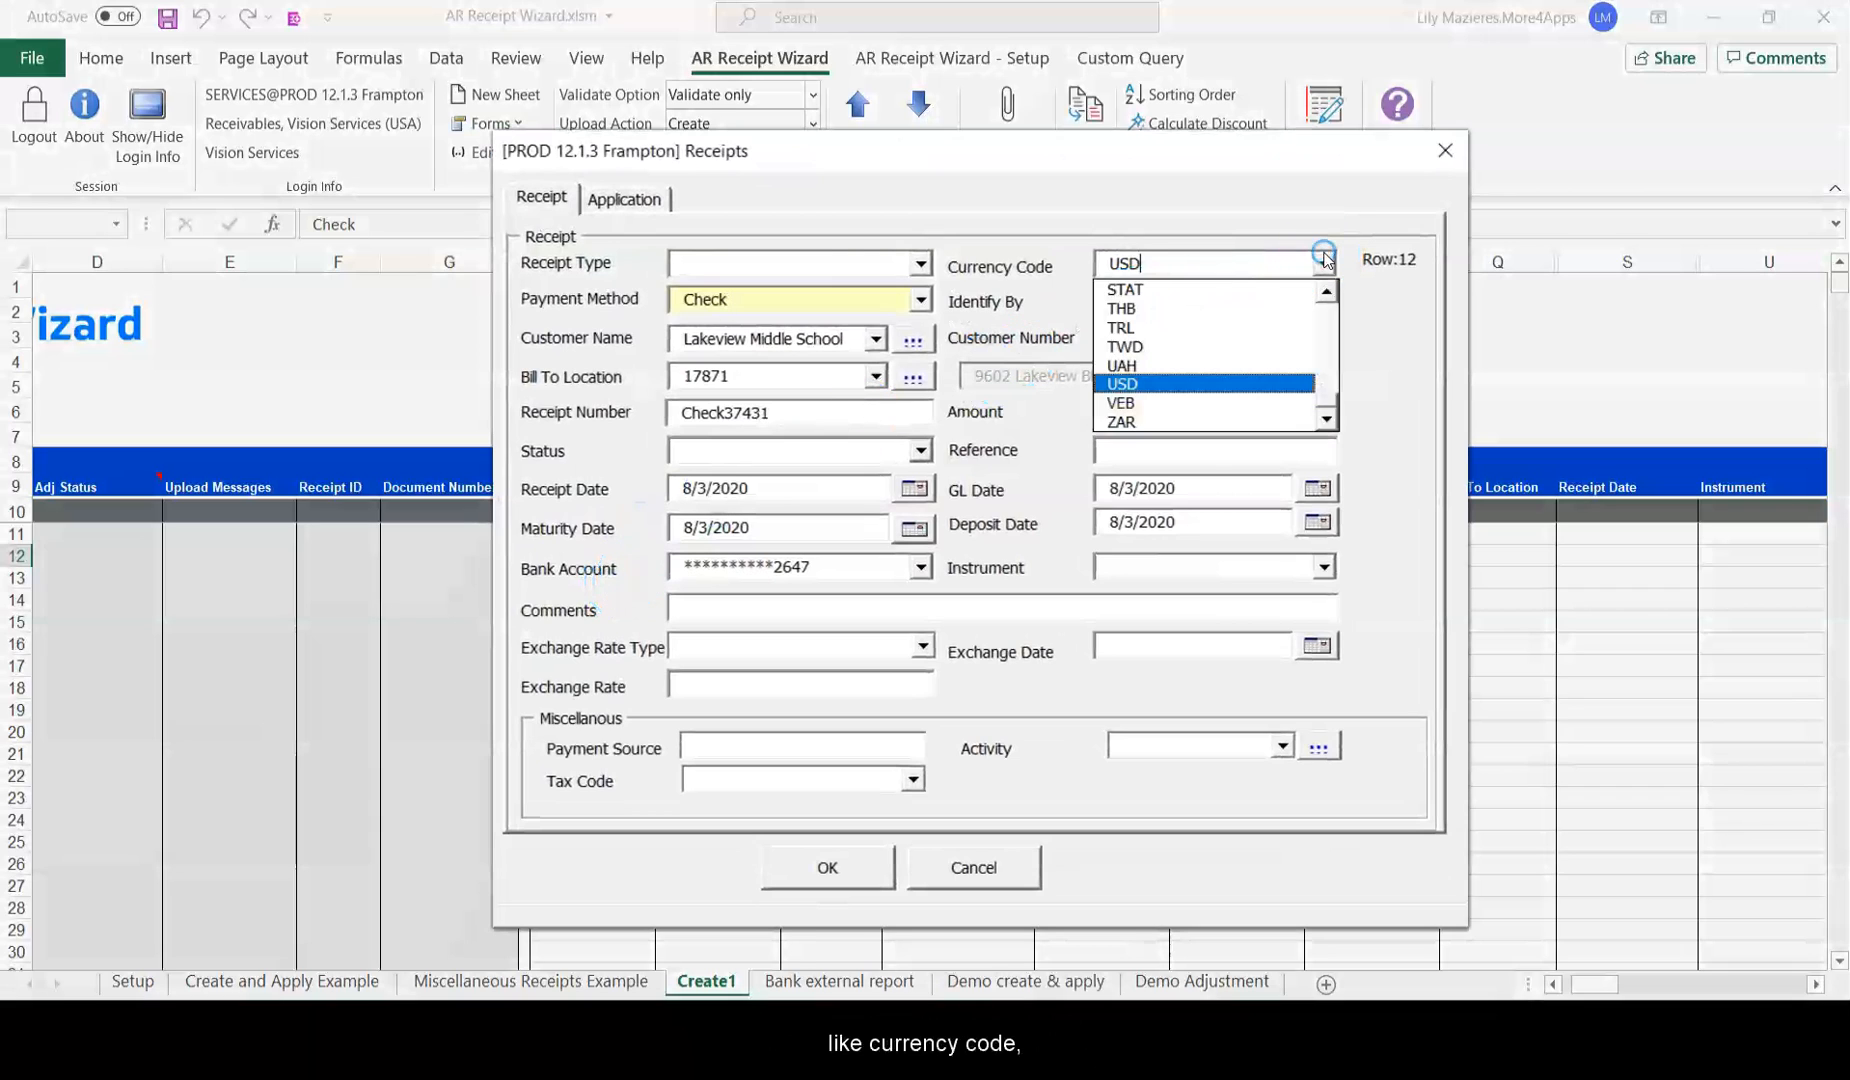
left_click(1324, 262)
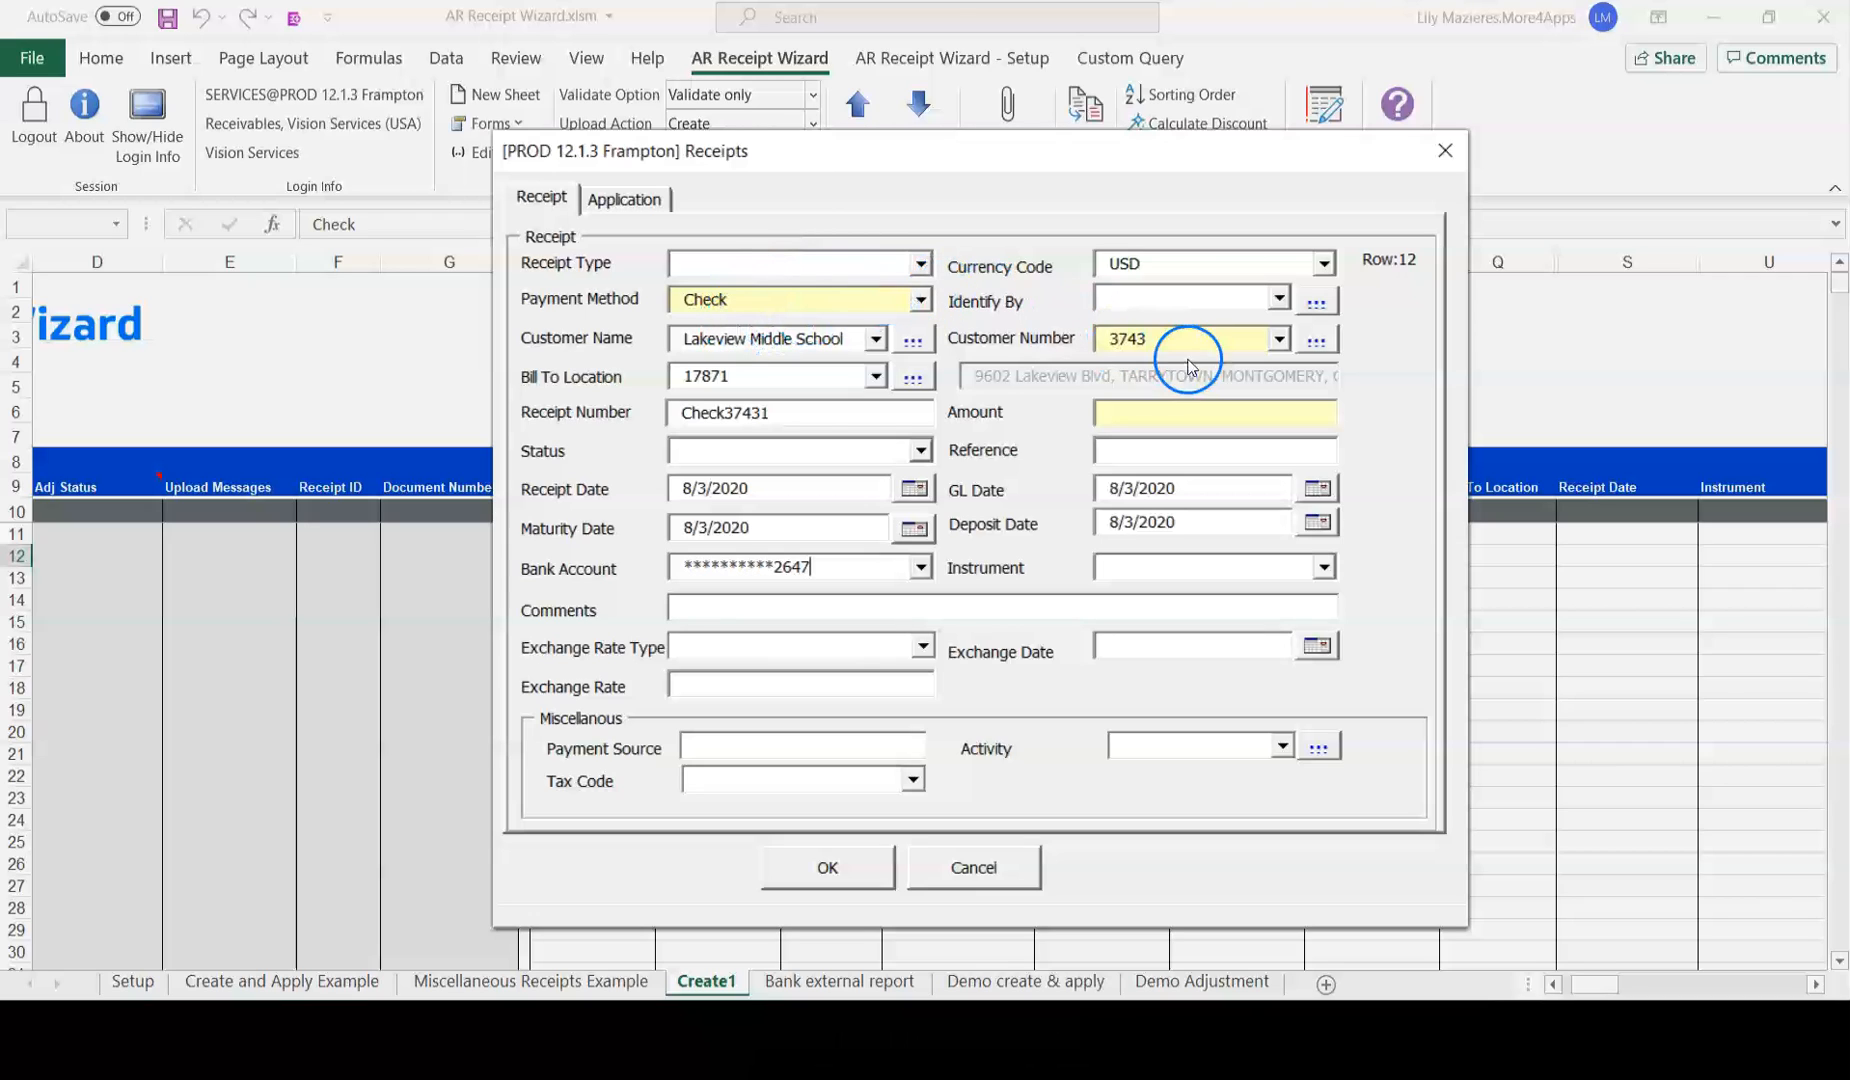
left_click(1131, 413)
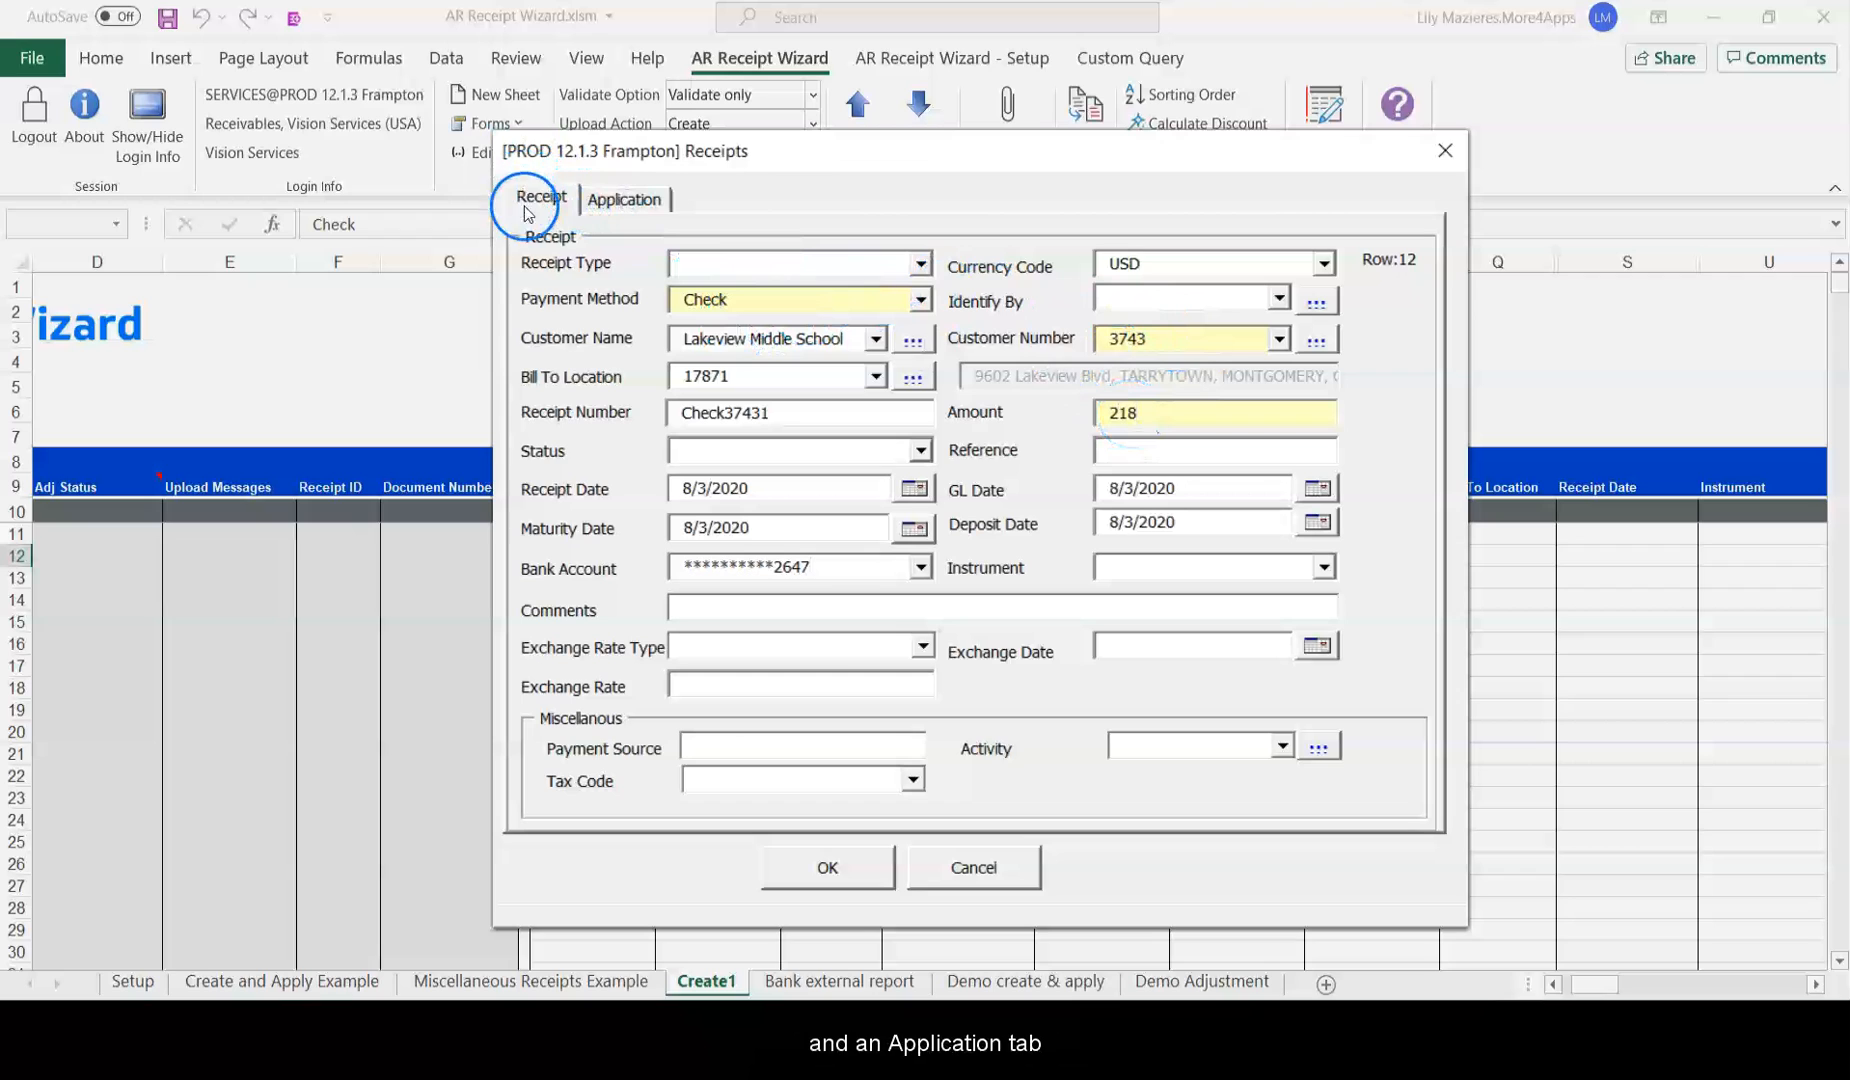
left_click(626, 201)
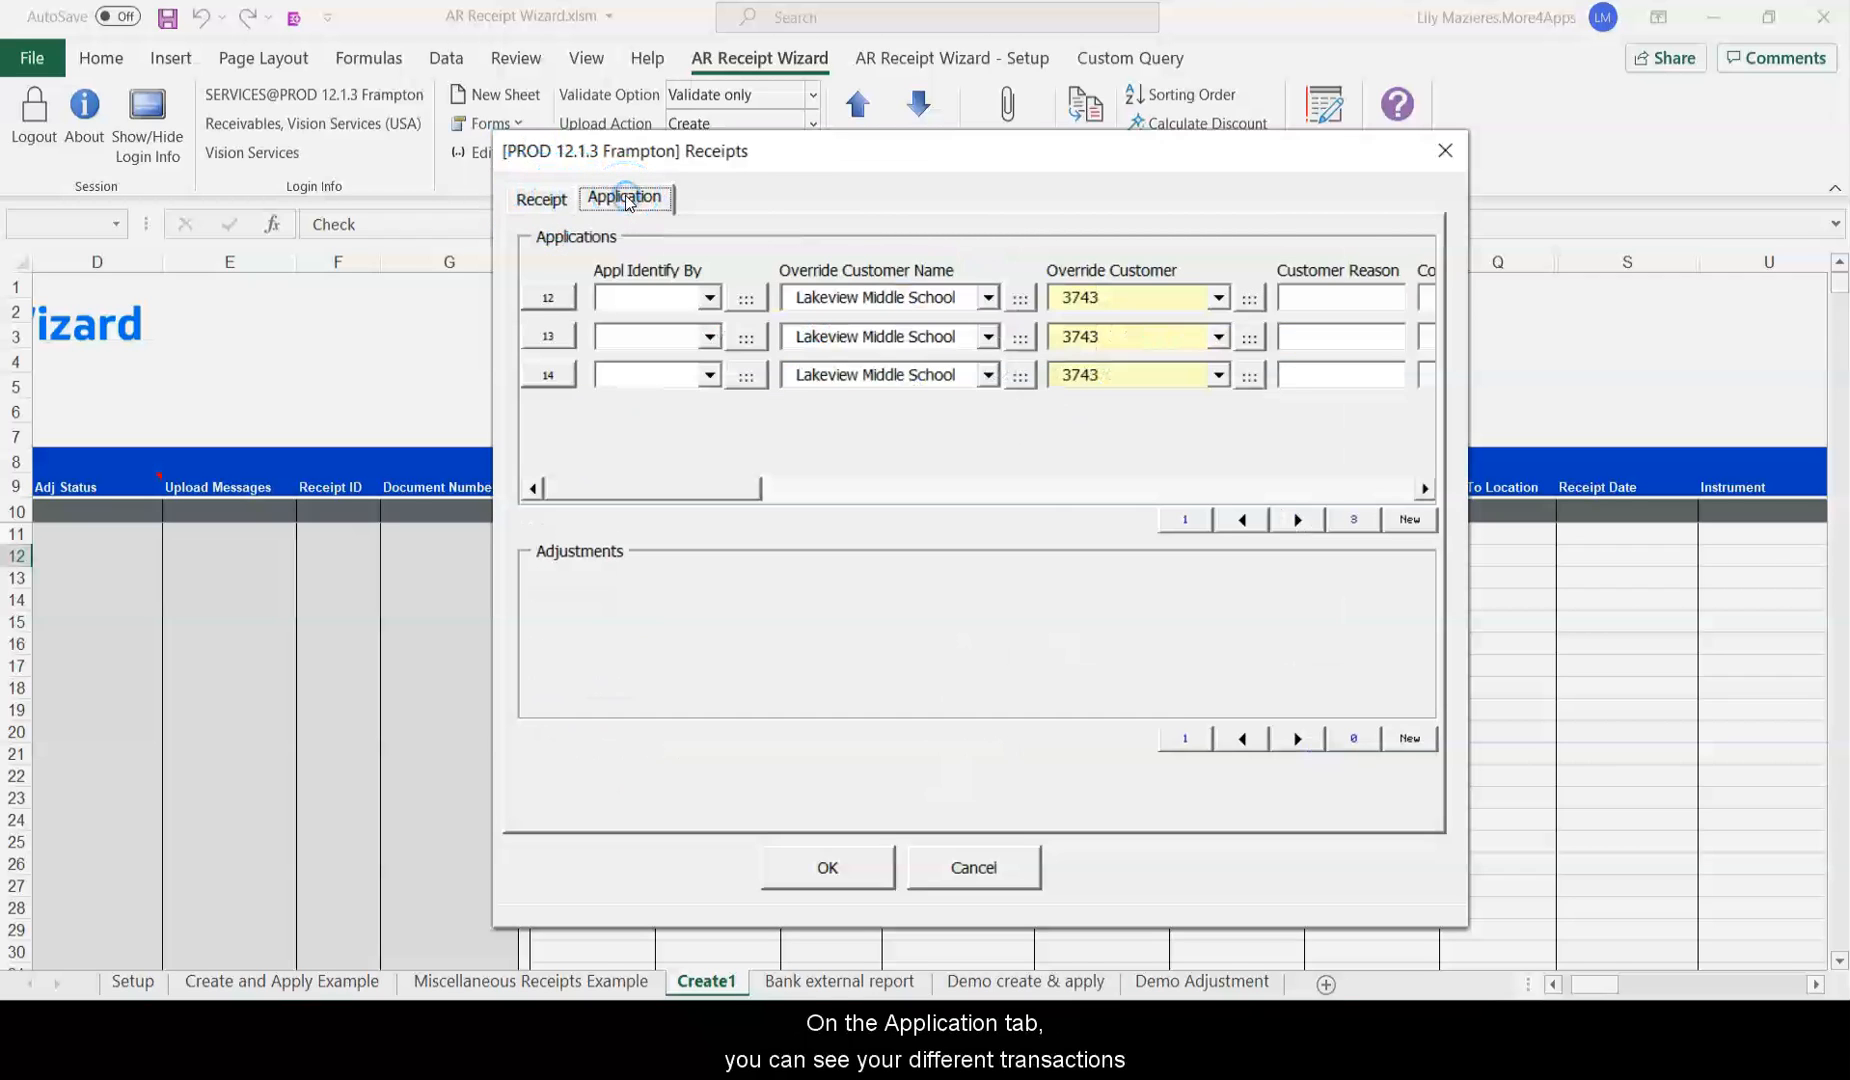
Enter applied amounts -218.4, 218.4 and 218 on the three transaction lines, overriding the third.
left_click_drag(654, 497, 1199, 521)
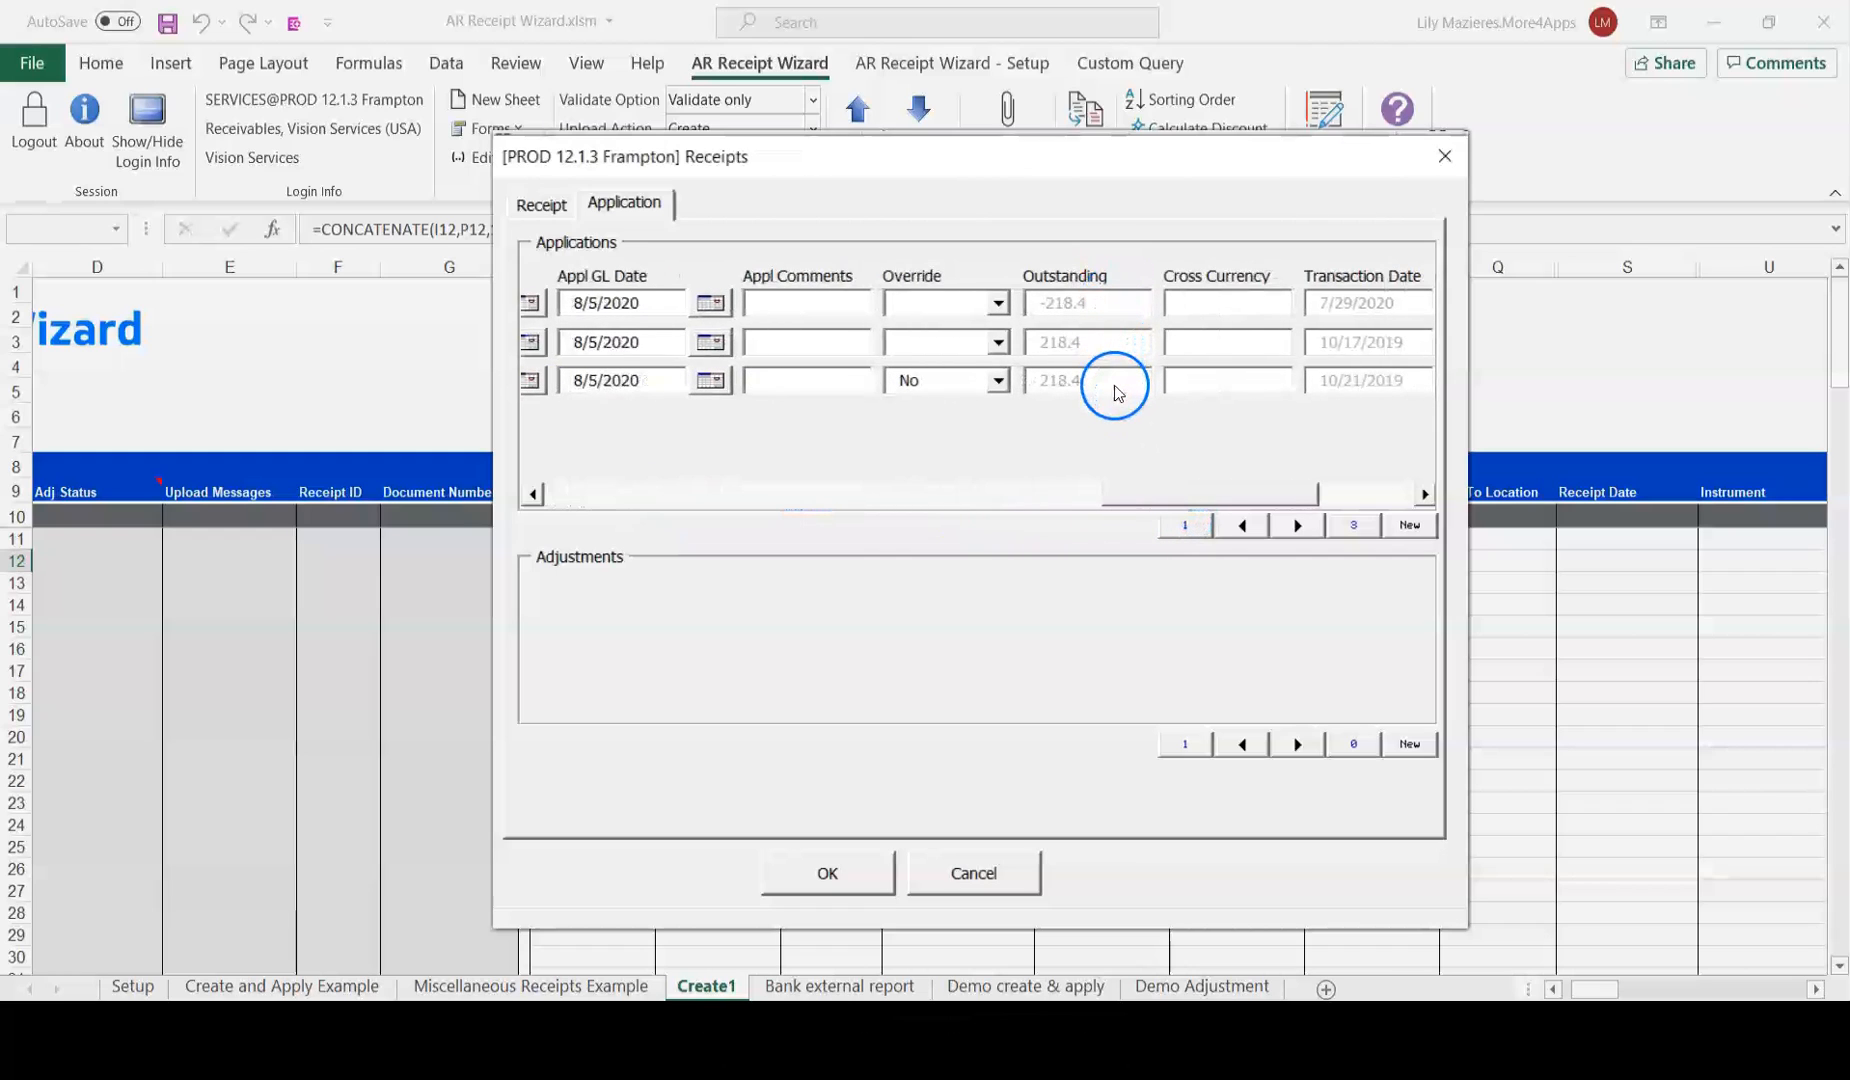
mouse_move(1150, 493)
left_mouse_down()
mouse_move(858, 494)
mouse_move(1158, 494)
left_mouse_up()
type("8/5/2020")
left_click(1337, 381)
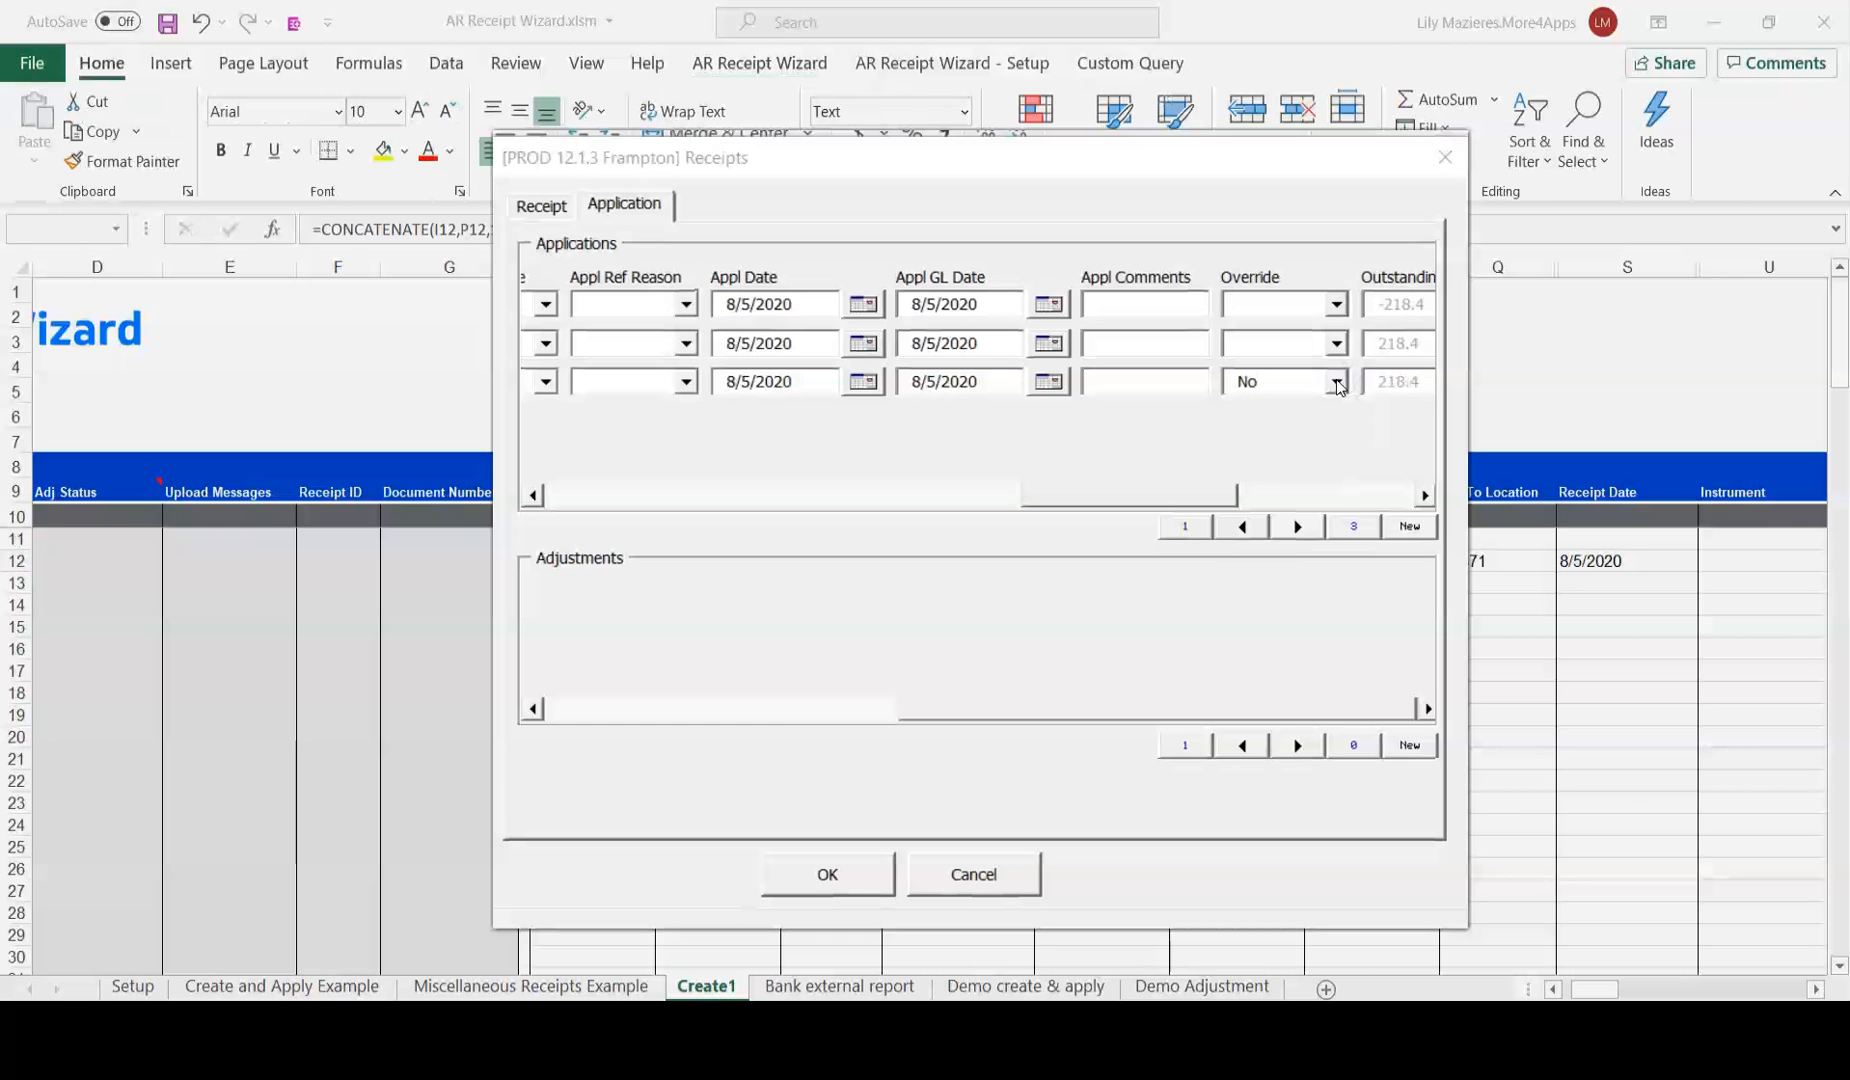
left_click(1337, 382)
left_click(1328, 397)
left_click_drag(1128, 495, 928, 500)
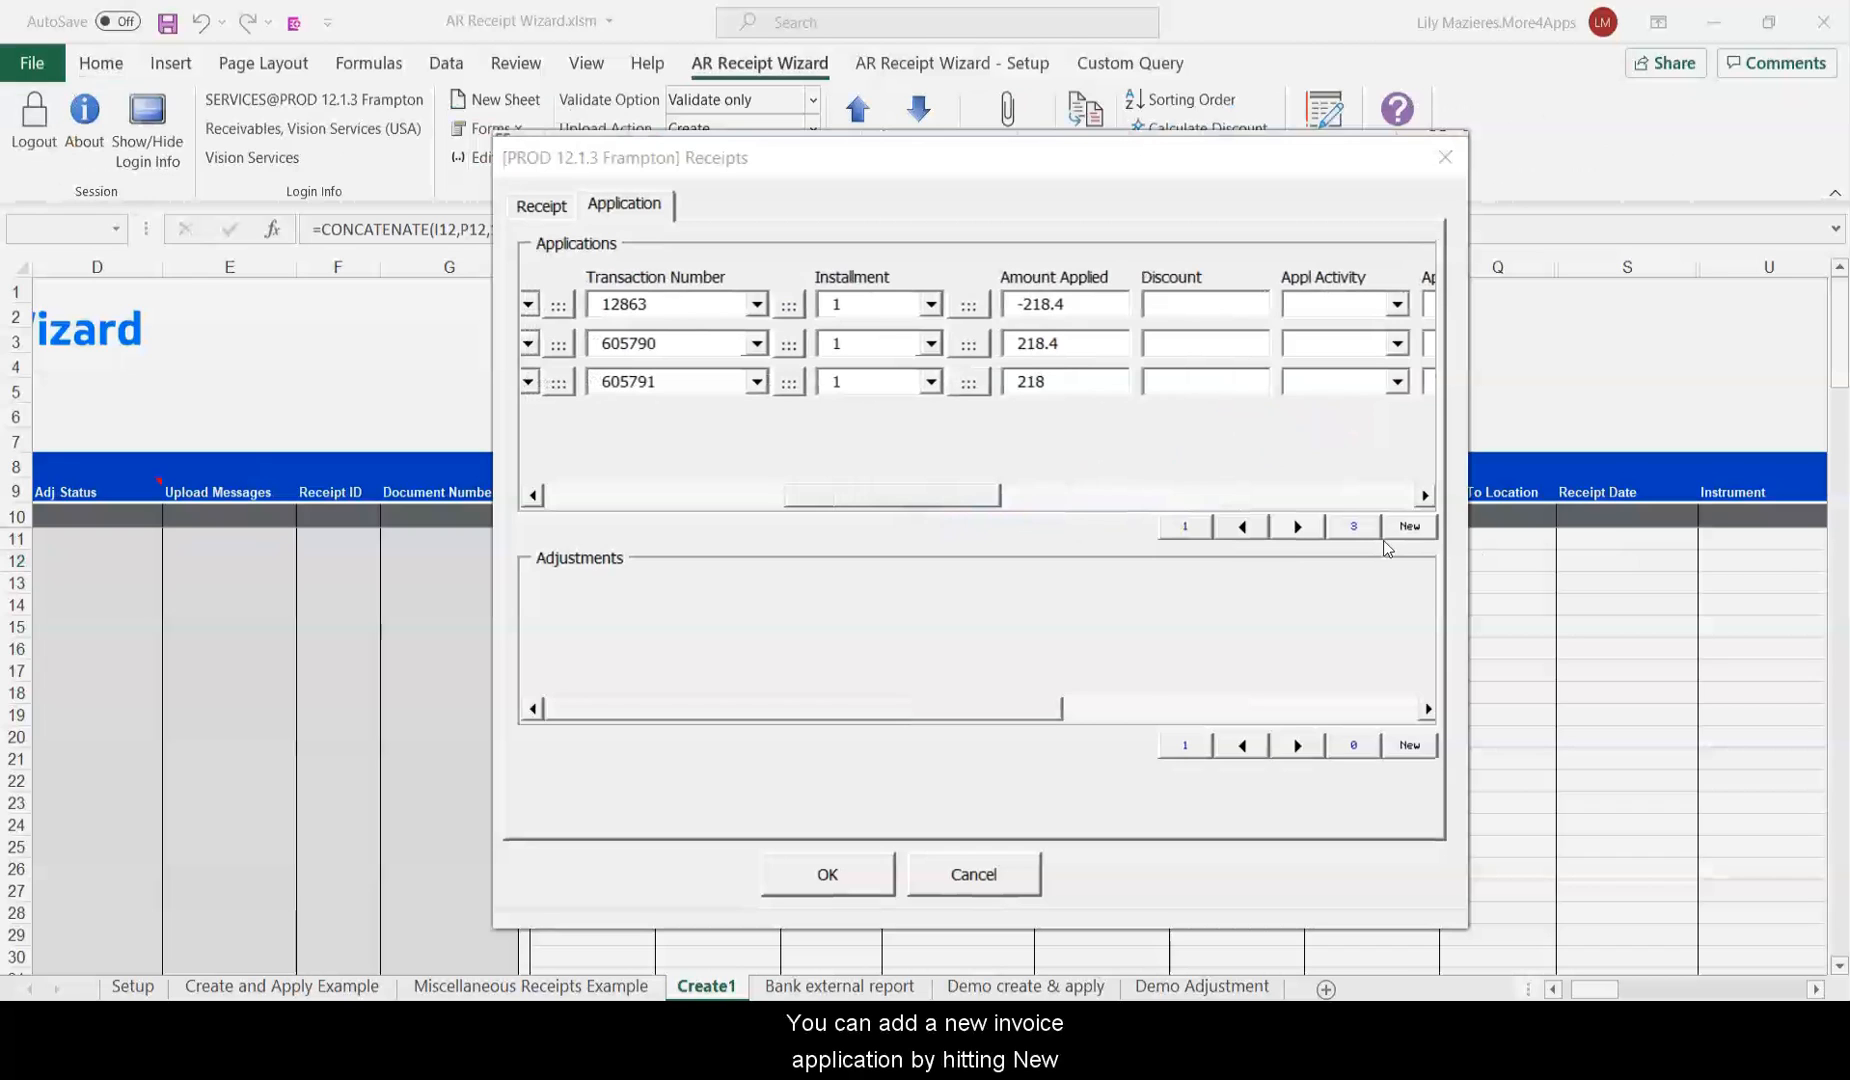
left_click(1414, 537)
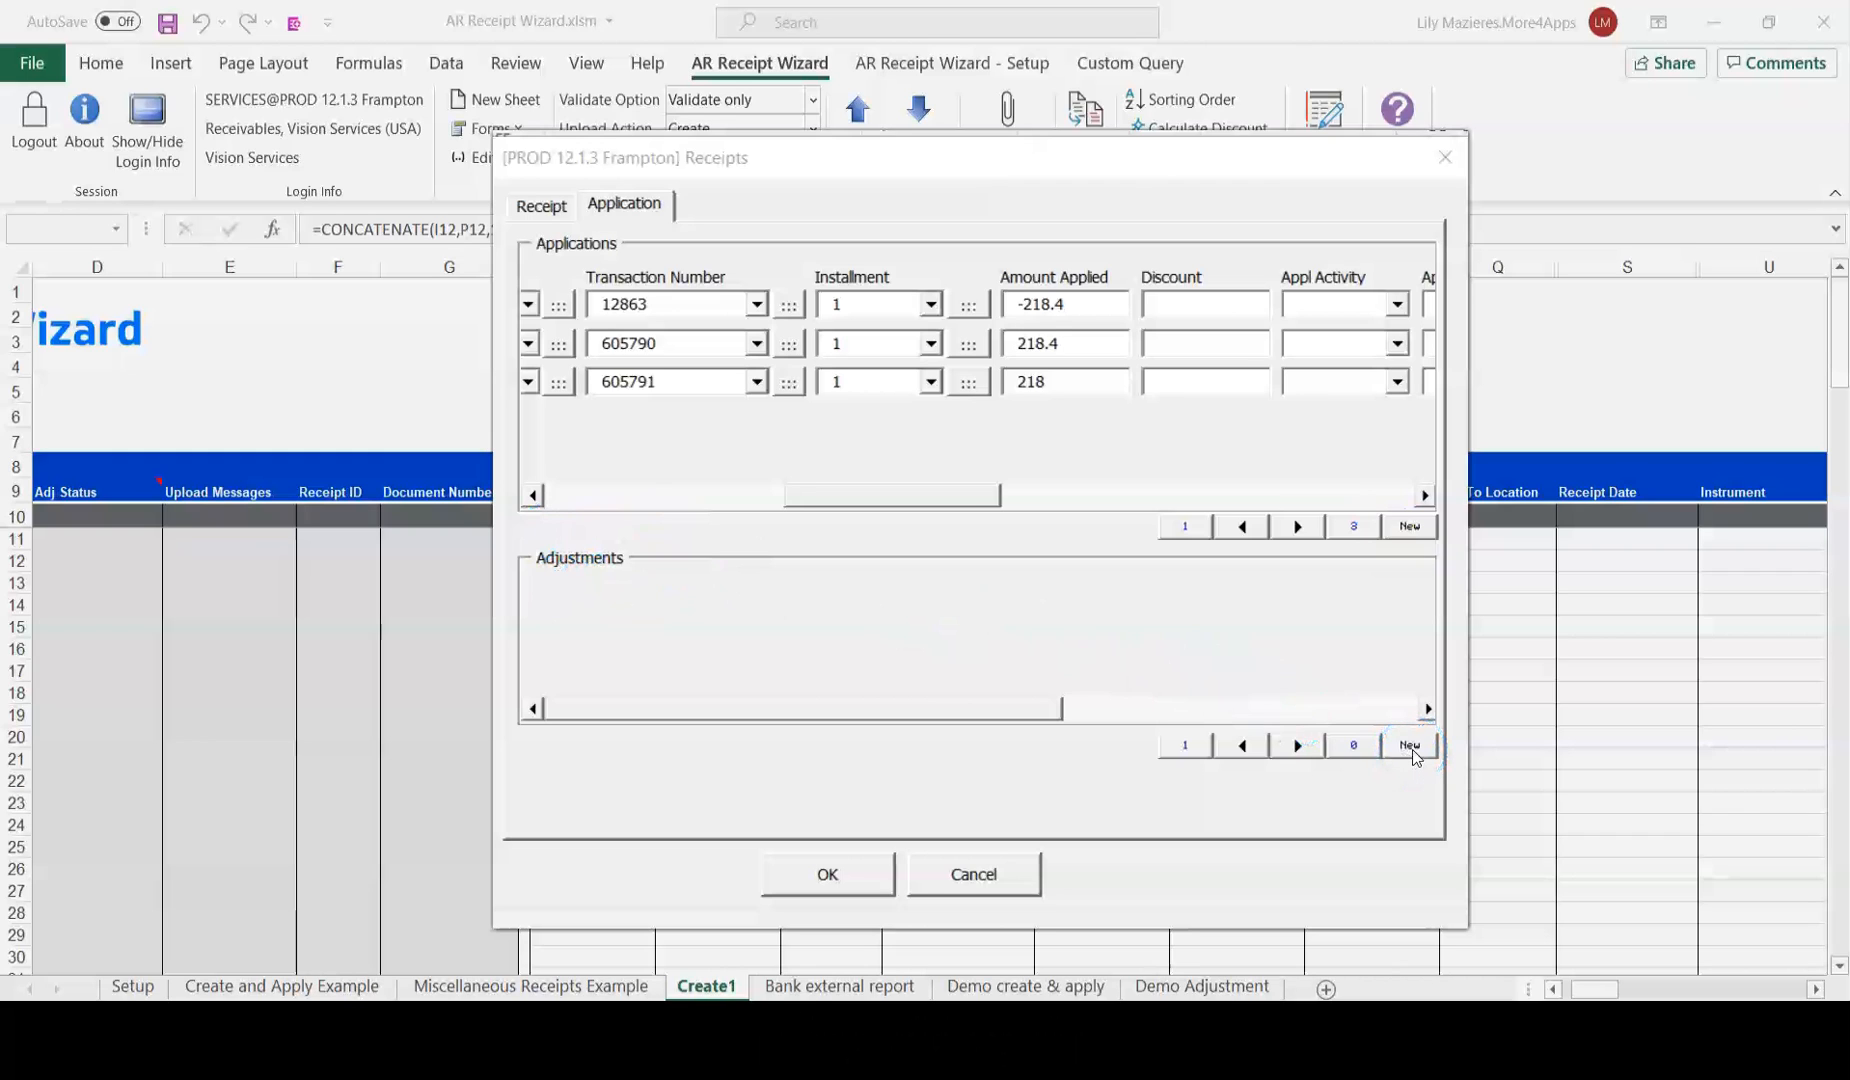
left_click(1178, 385)
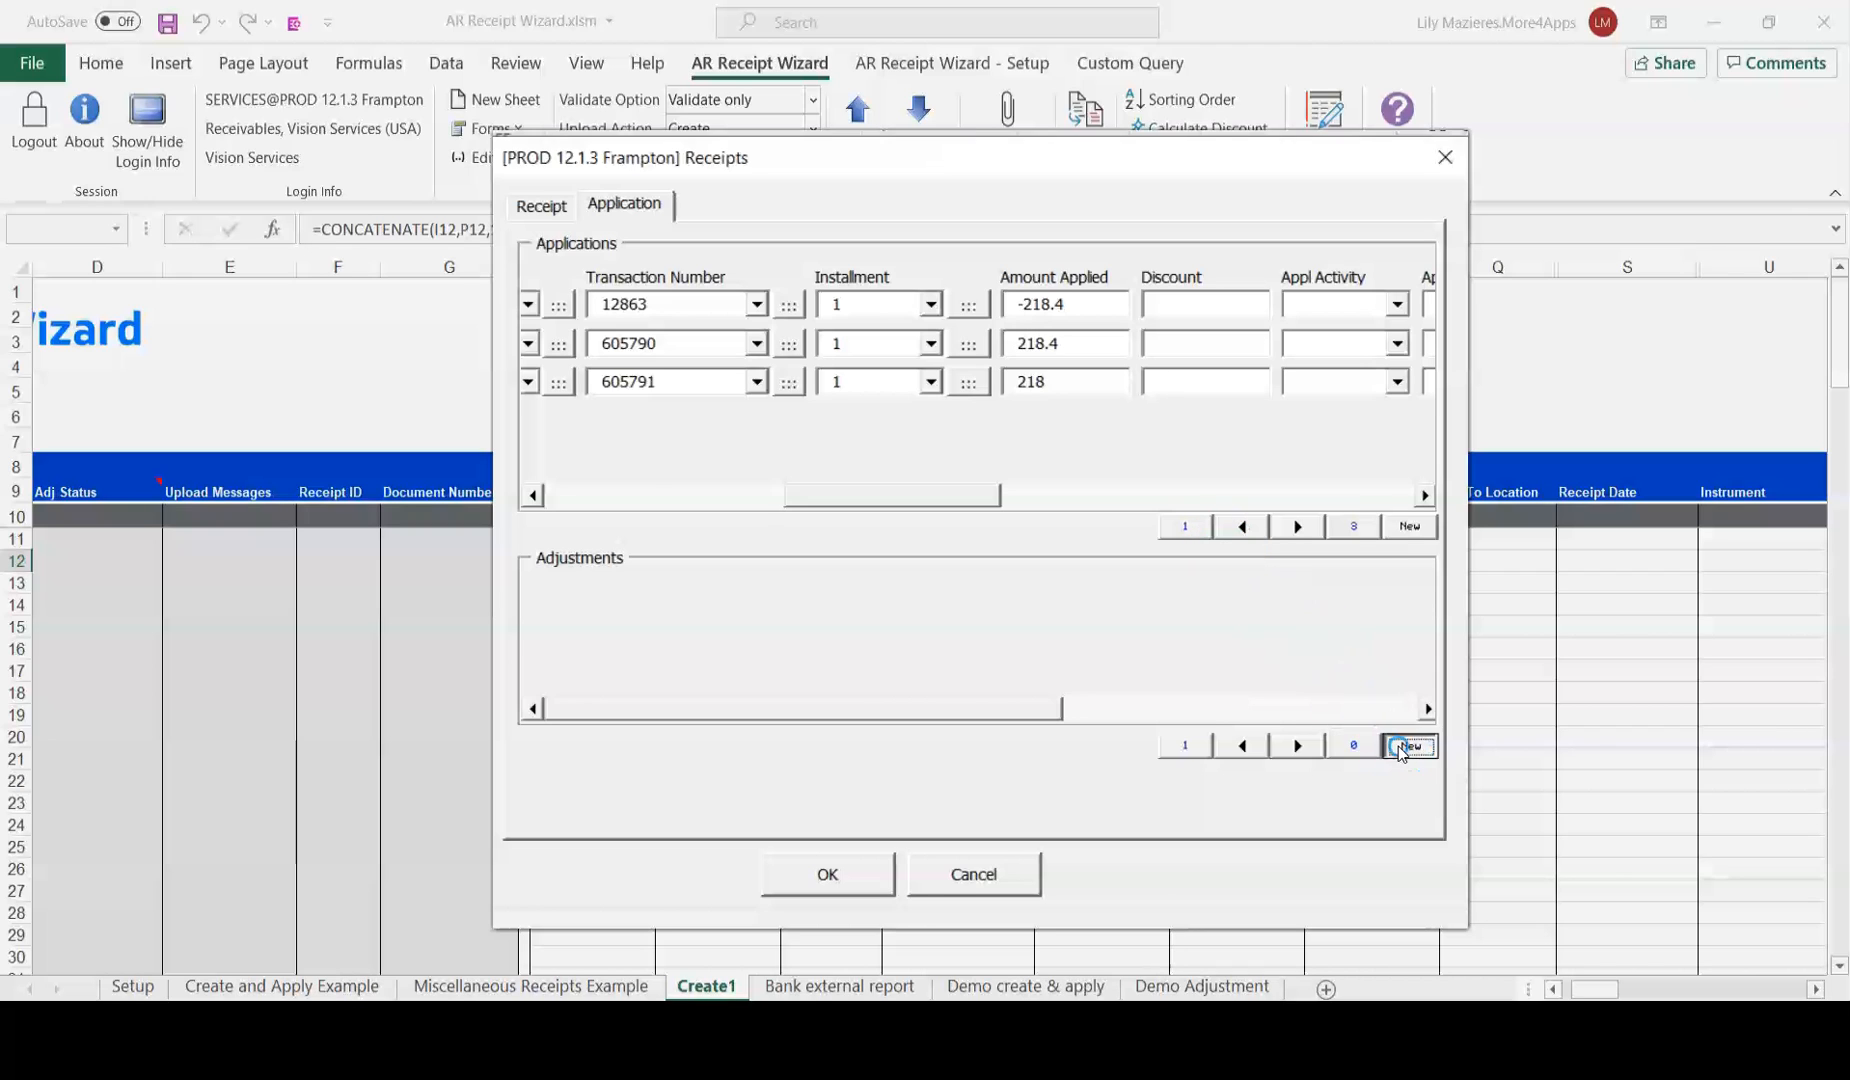
Add an Invoice Adjustment Write-Off of -0.4 with adjustment and GL dates defaulted to 8/5/2020.
left_click(1409, 745)
left_click(724, 634)
left_click(713, 693)
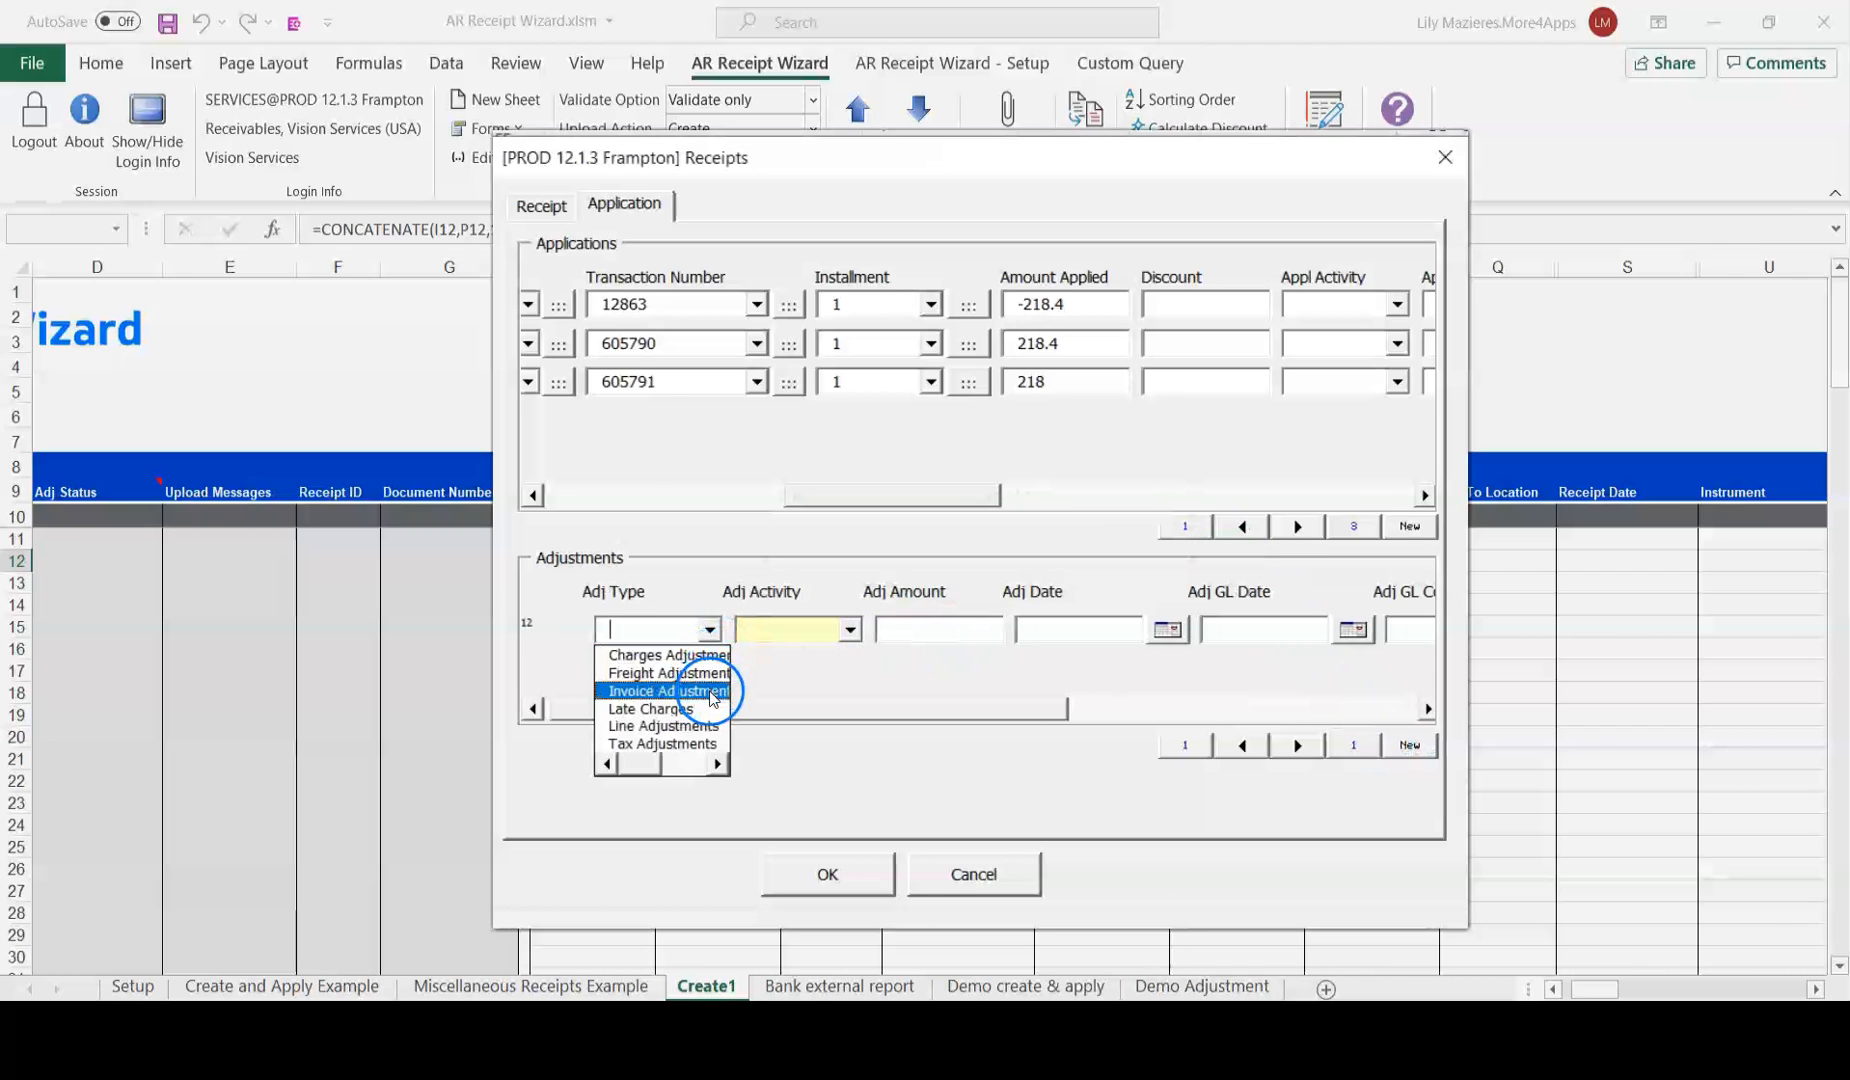
left_click(848, 629)
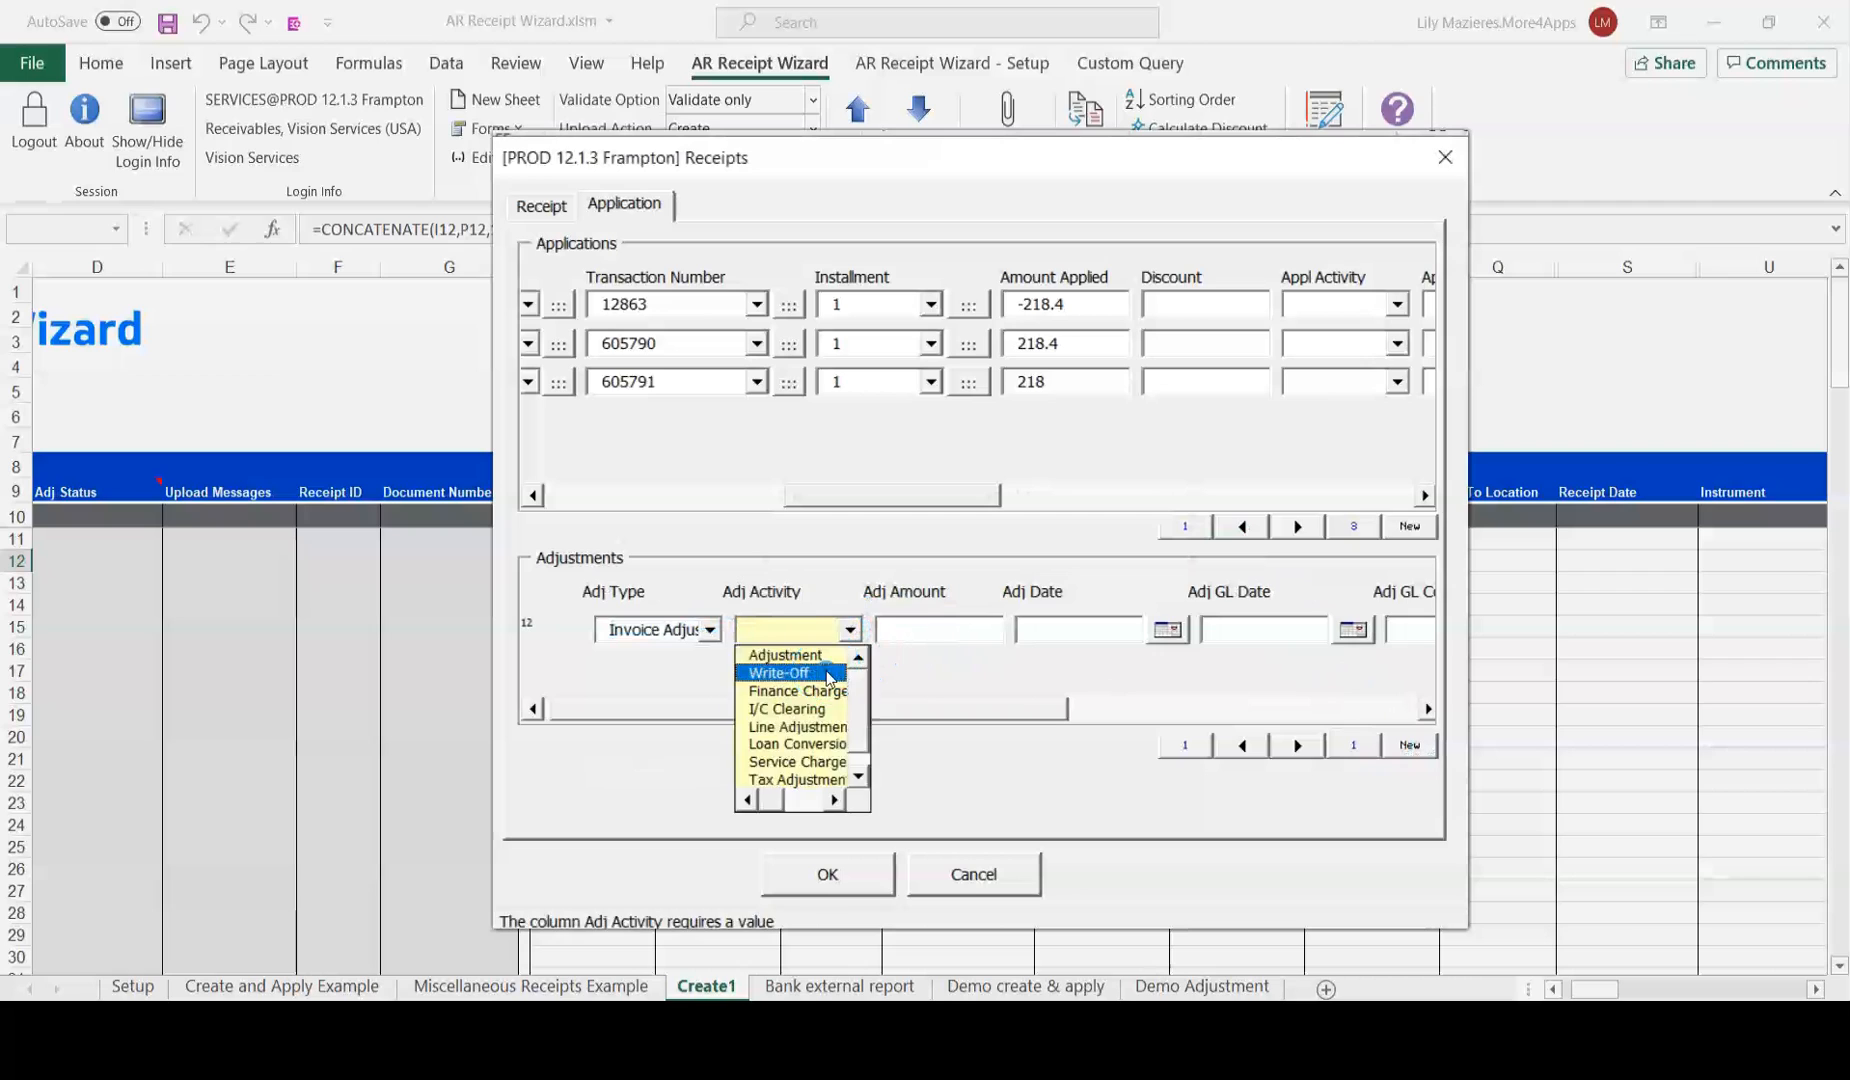
left_click(788, 669)
left_click(915, 627)
type("-0.4")
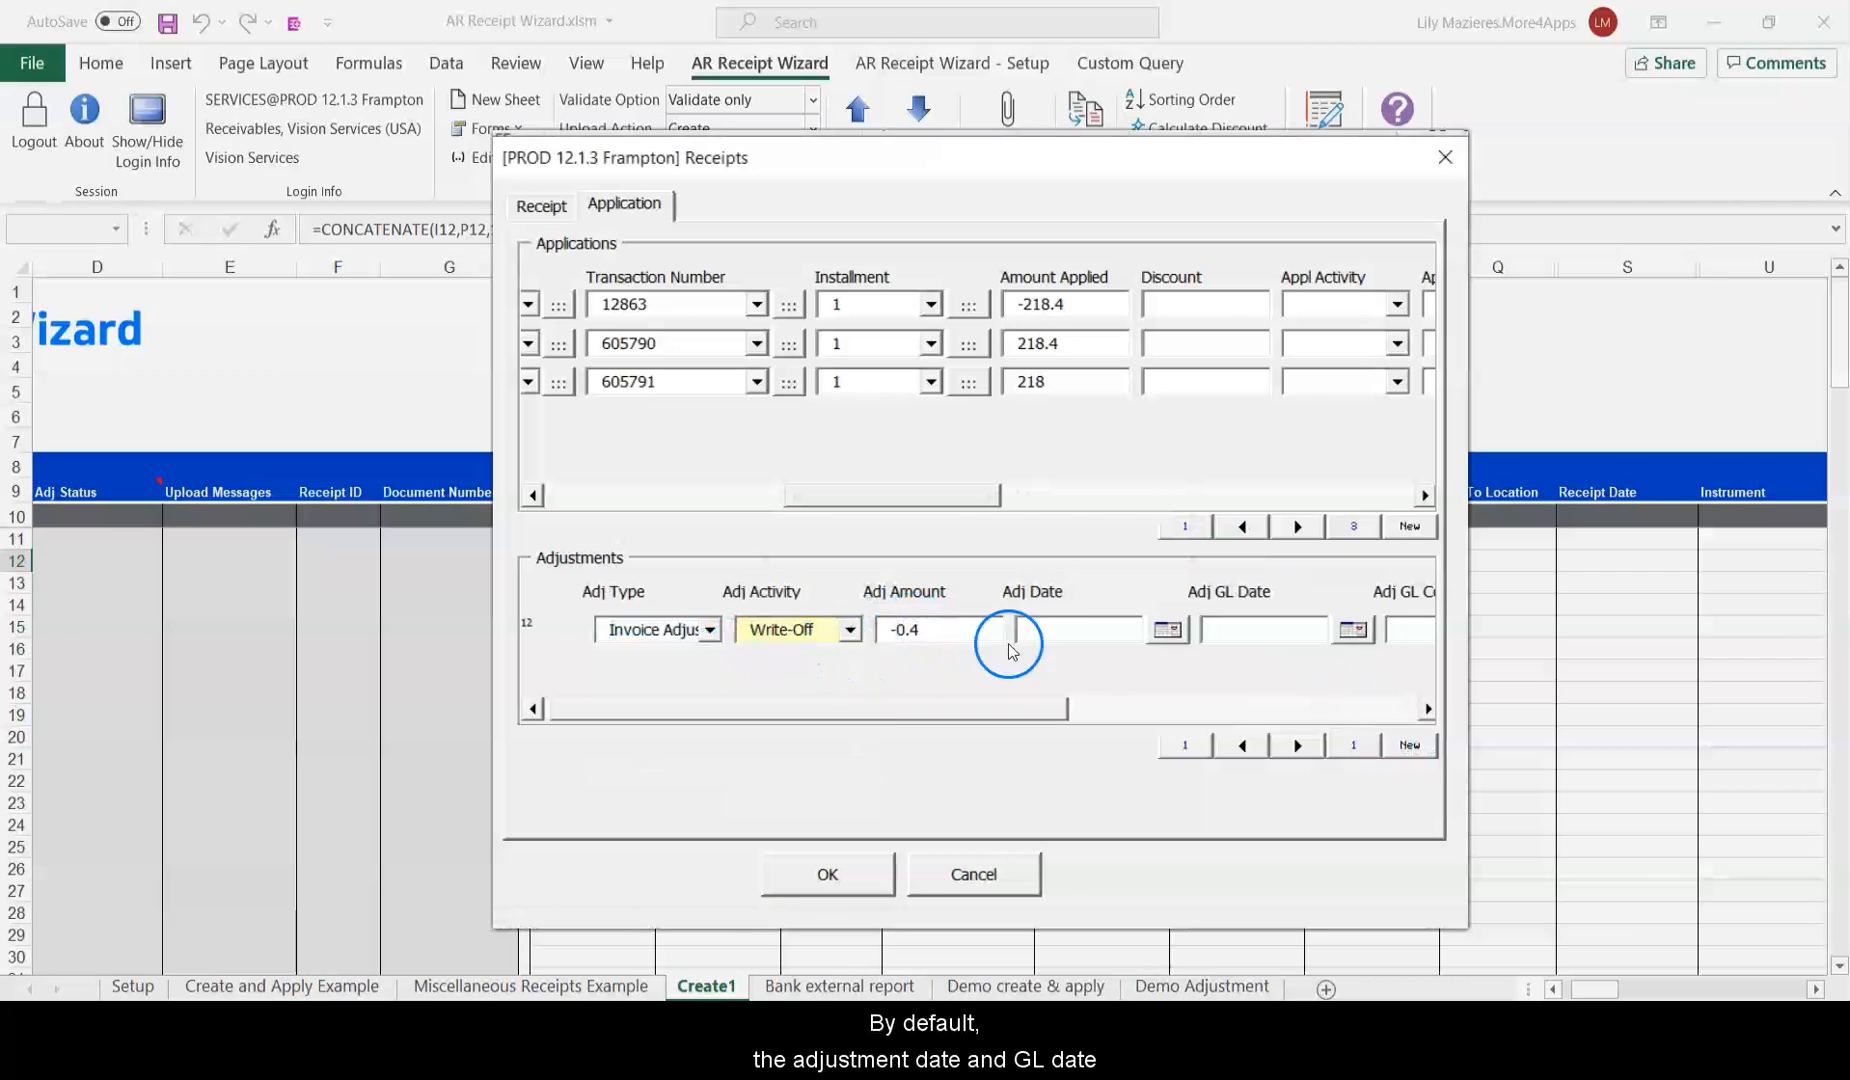
left_click(1066, 632)
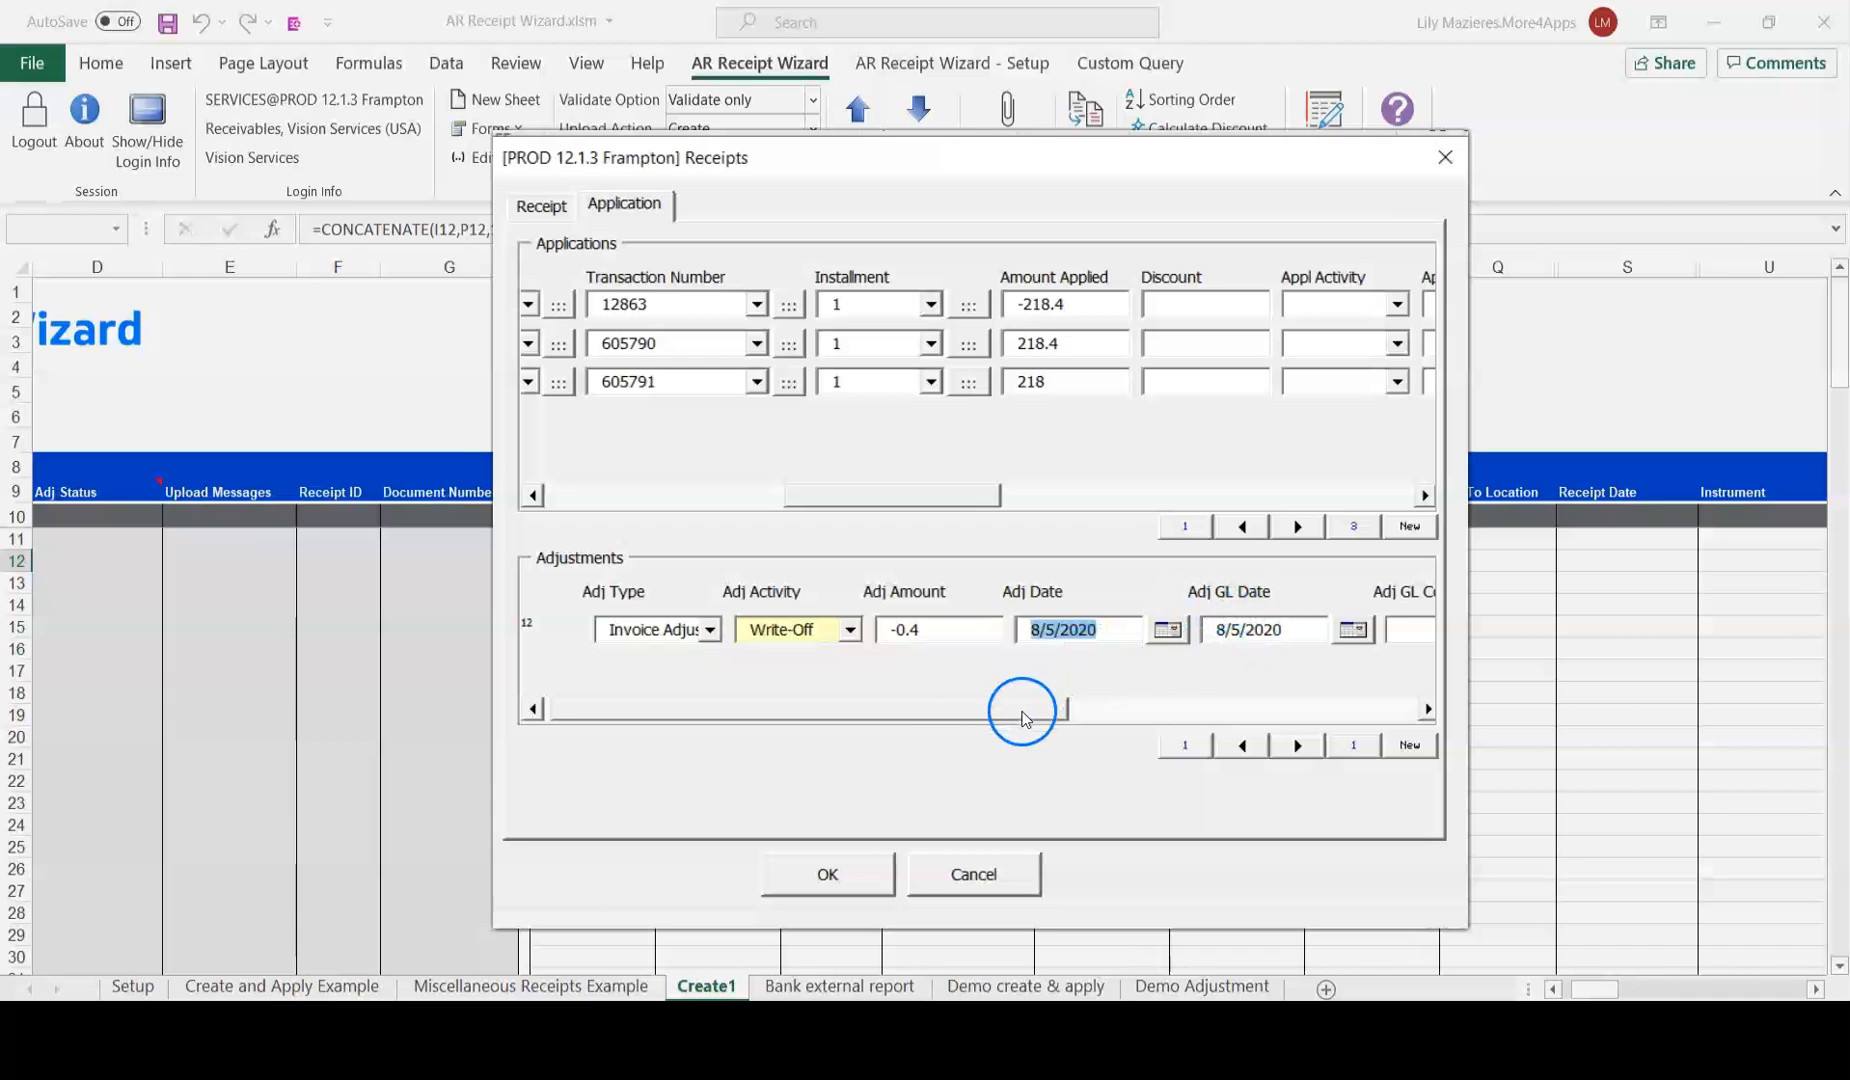
left_click_drag(1016, 709, 1246, 709)
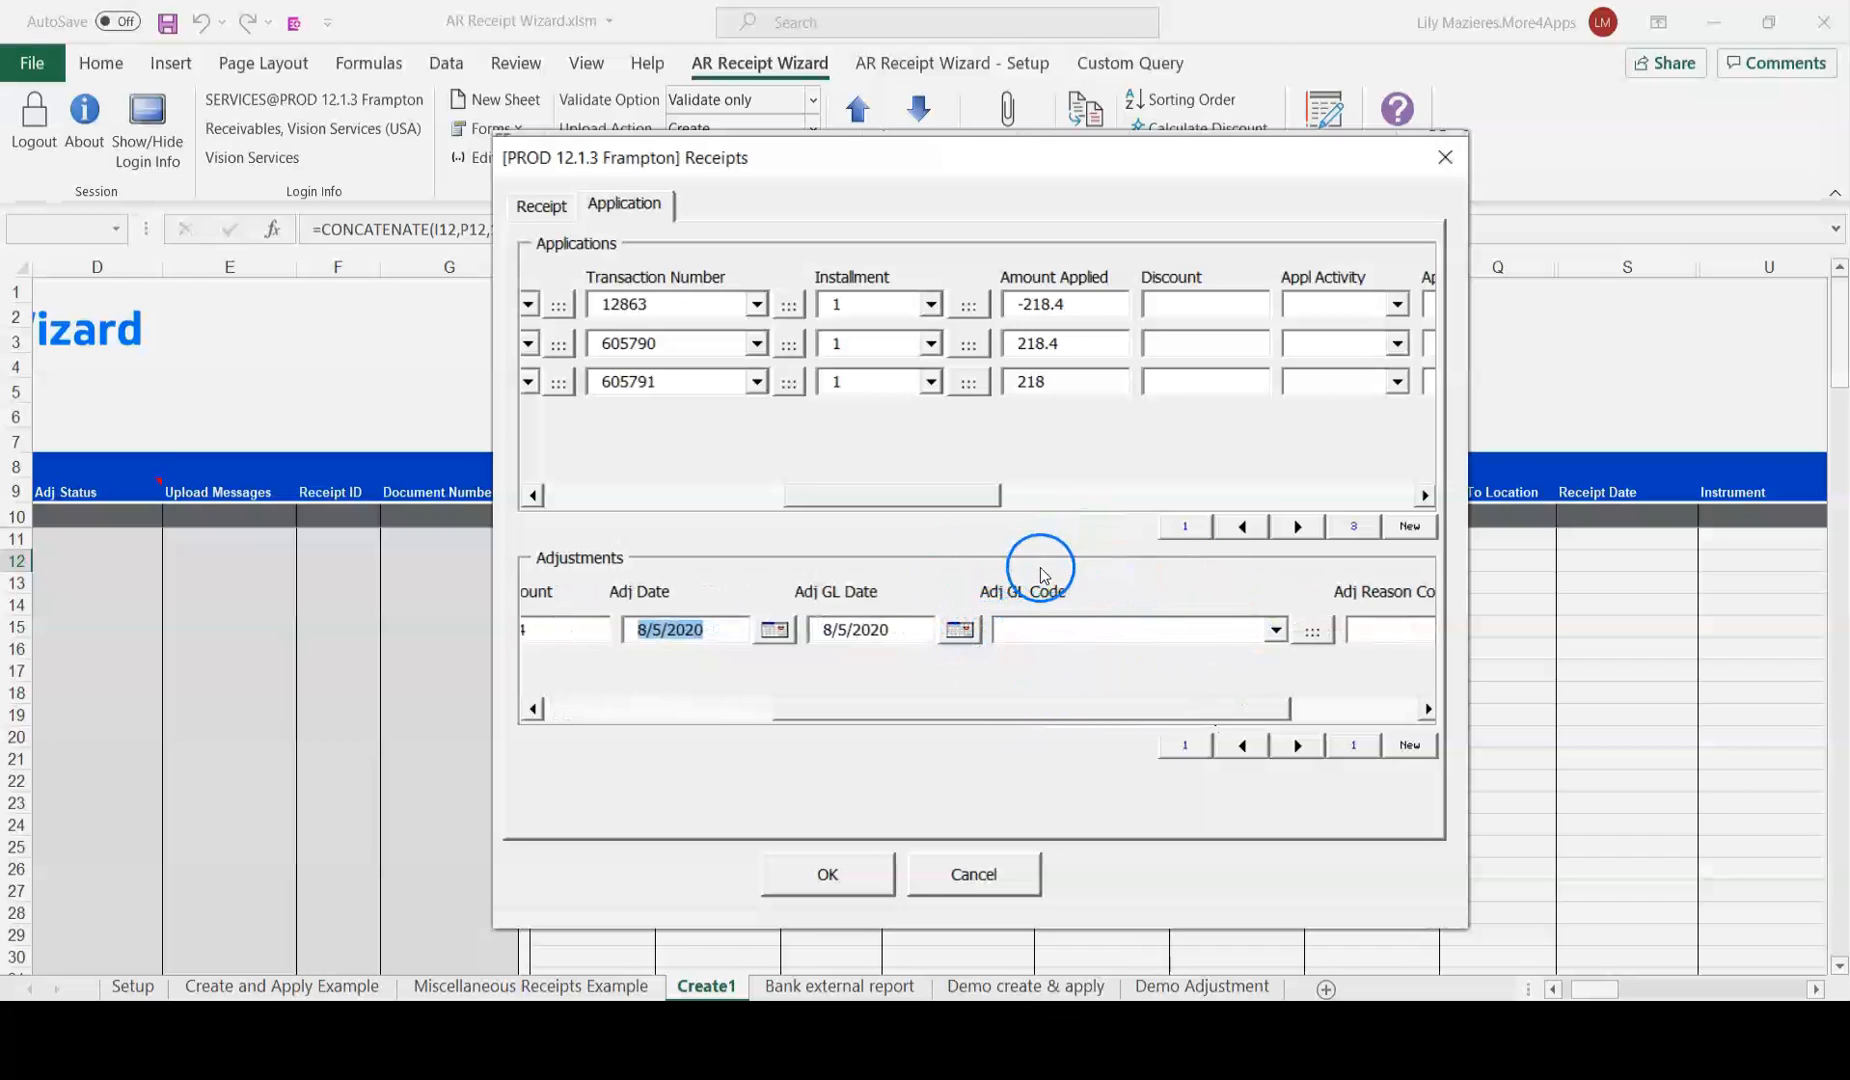
left_click_drag(1091, 717, 1214, 701)
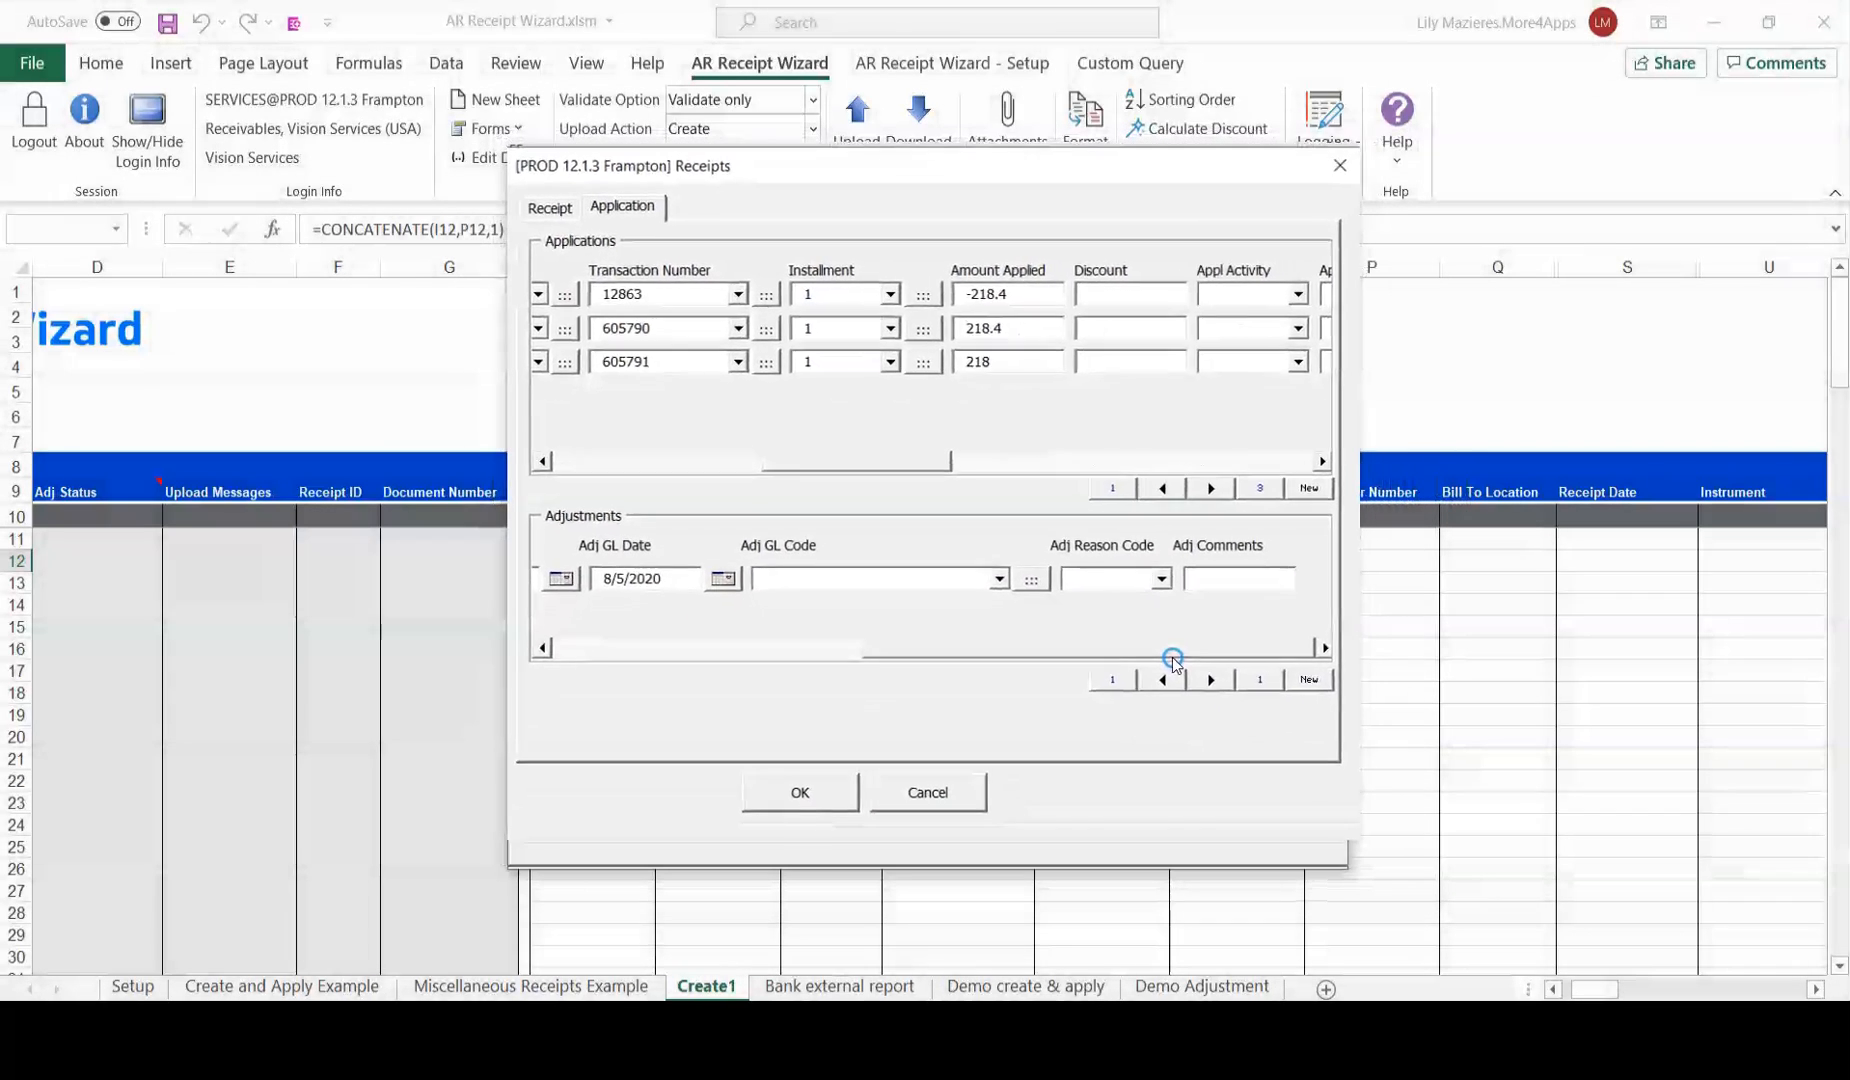
Close the Receipts form with OK to validate, then review the Validated status columns.
left_click(826, 806)
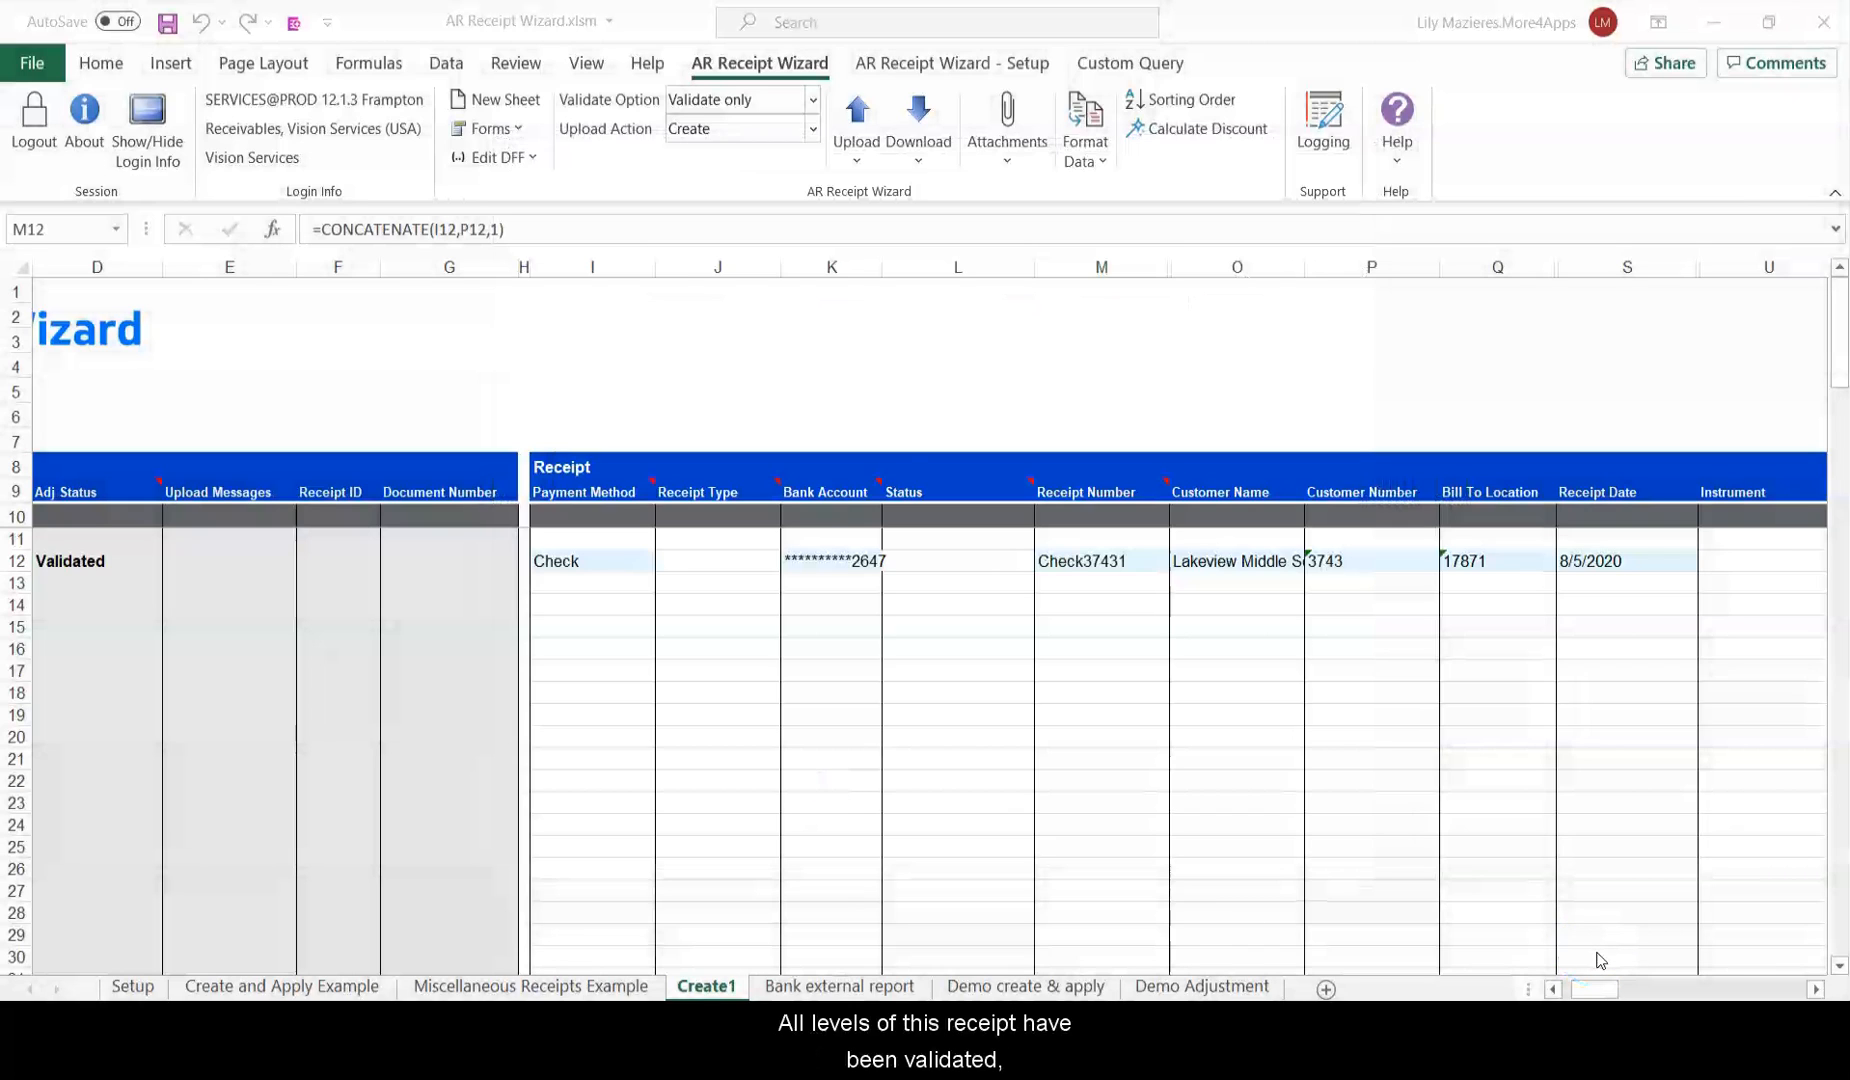
left_click_drag(360, 561, 365, 602)
left_click(445, 558)
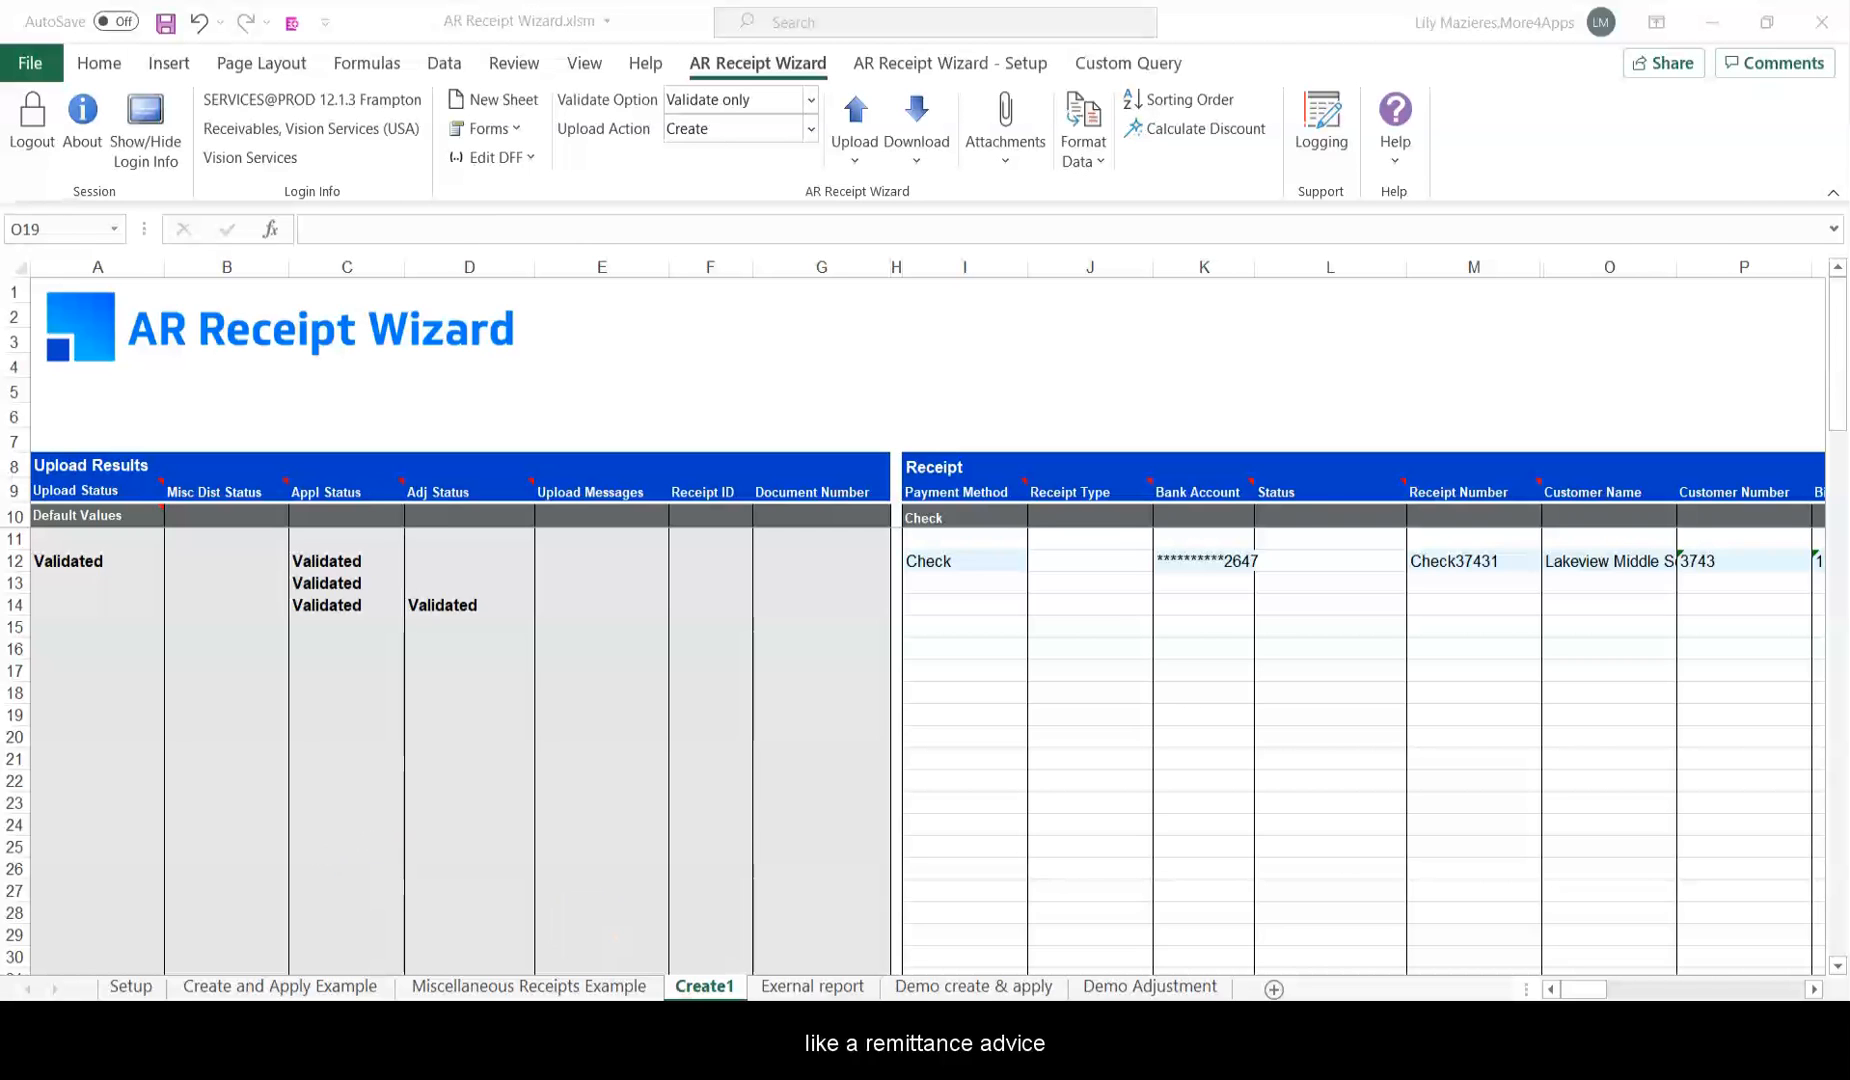
Paste the Remittance advice customer and amount data into Create1 as values.
left_click(1078, 930)
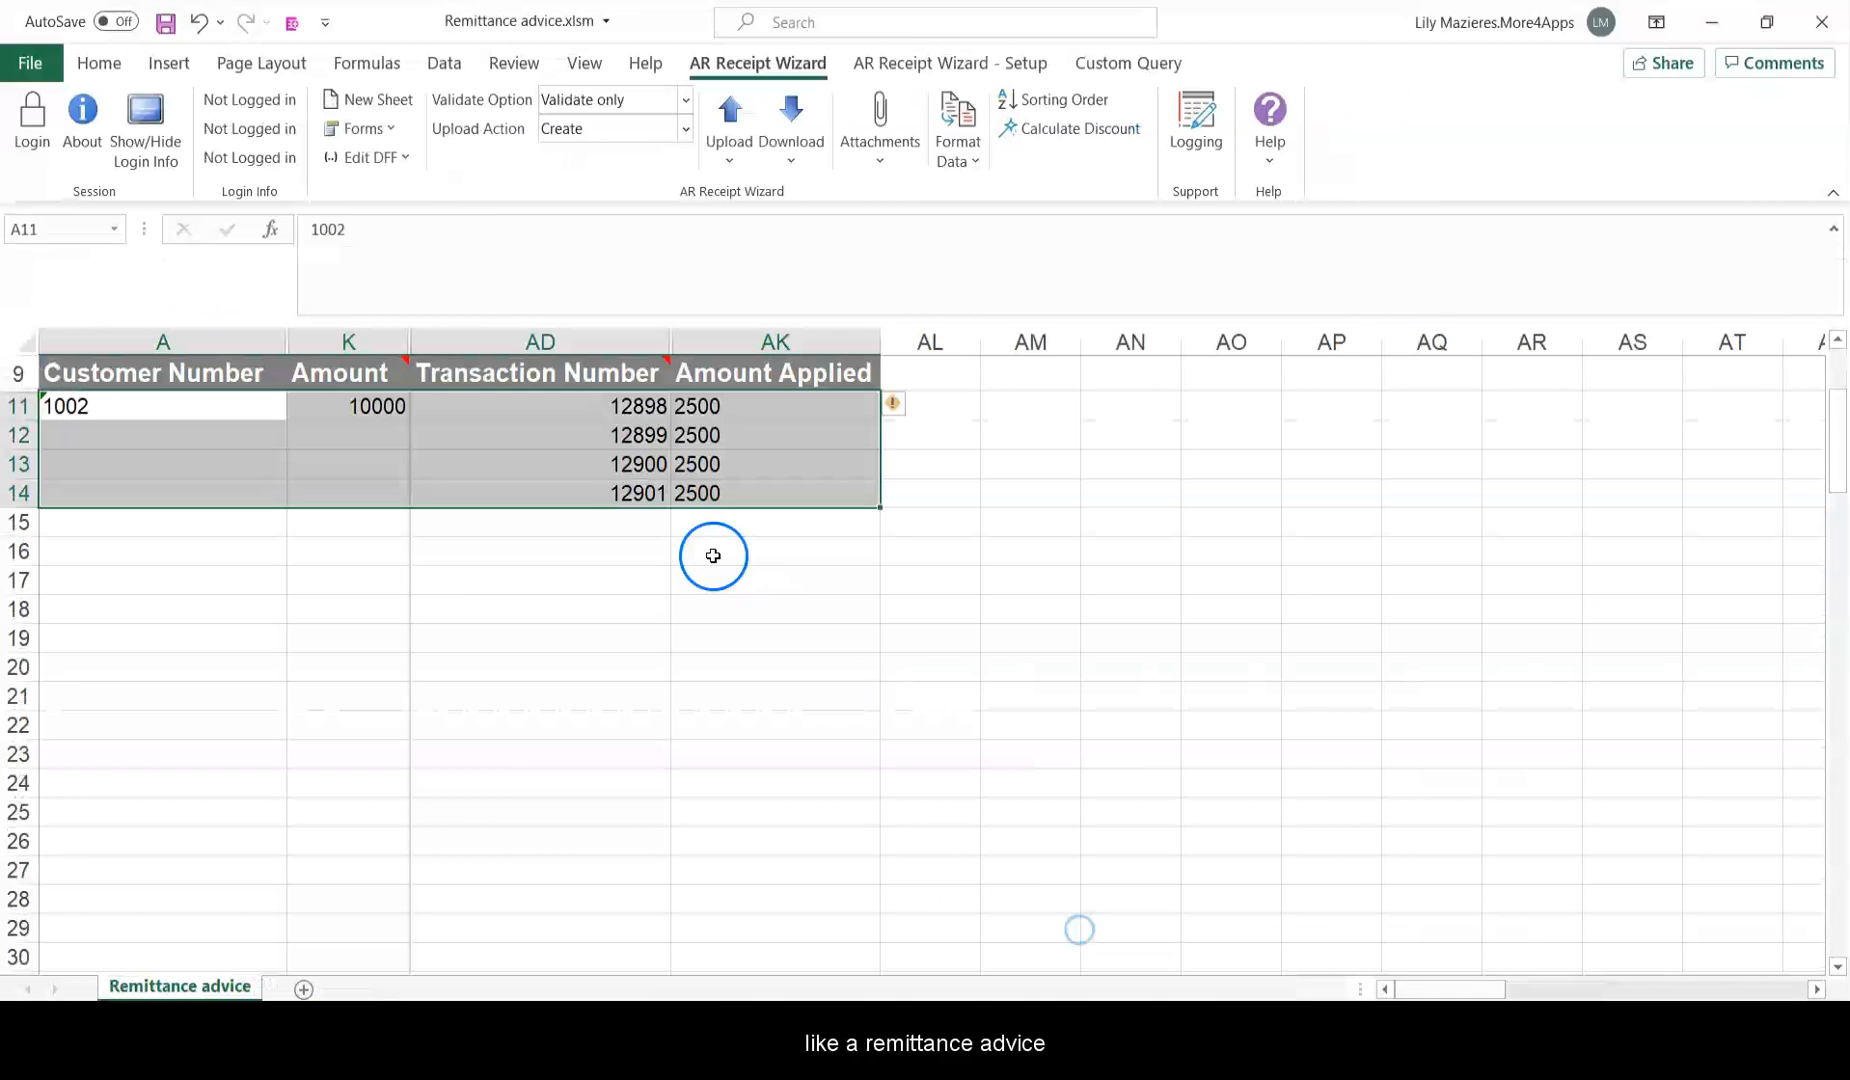
key("ctrl+c")
key("alt+Tab")
left_click(1698, 664)
right_click(1715, 628)
left_click(1536, 856)
left_click(1172, 730)
Copy External report rows 3–24 and paste them as values at Create1 row 20.
left_click(815, 984)
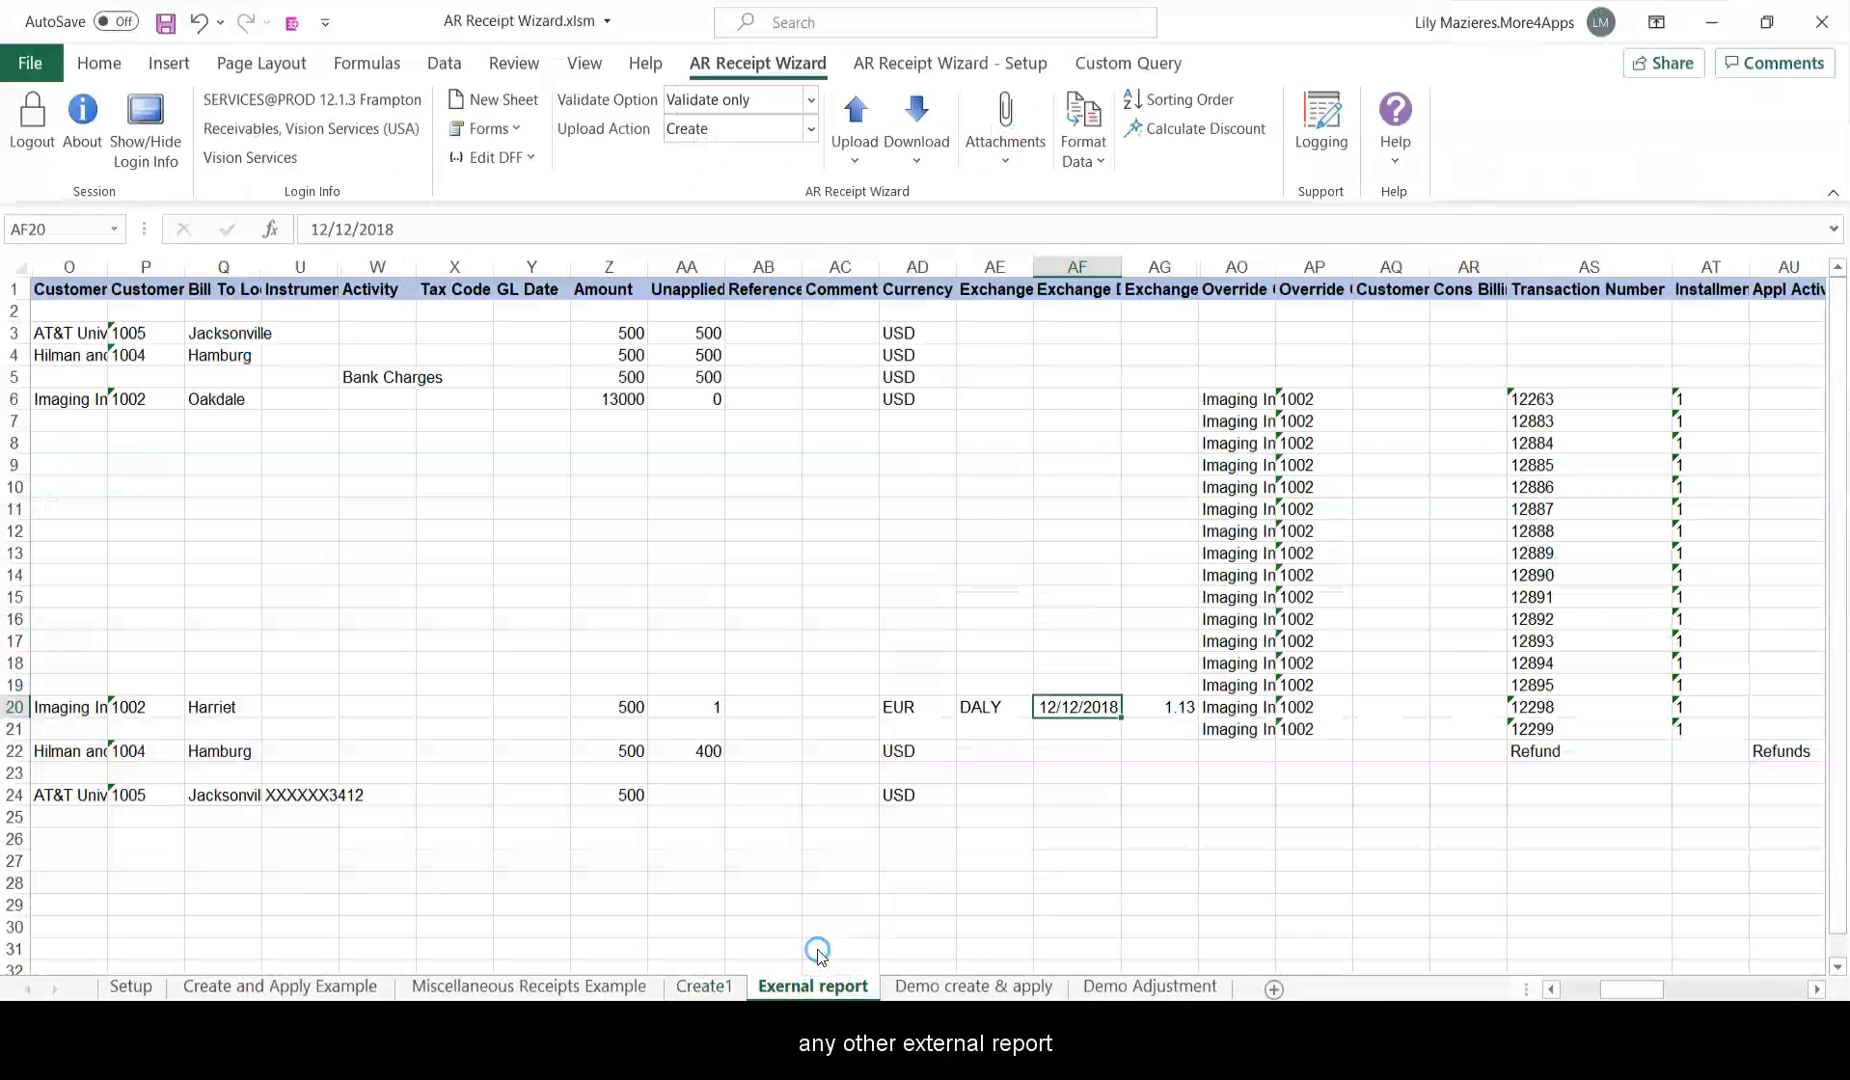
left_click_drag(14, 333, 12, 795)
key("ctrl+c")
left_click(704, 986)
left_click(14, 737)
right_click(16, 737)
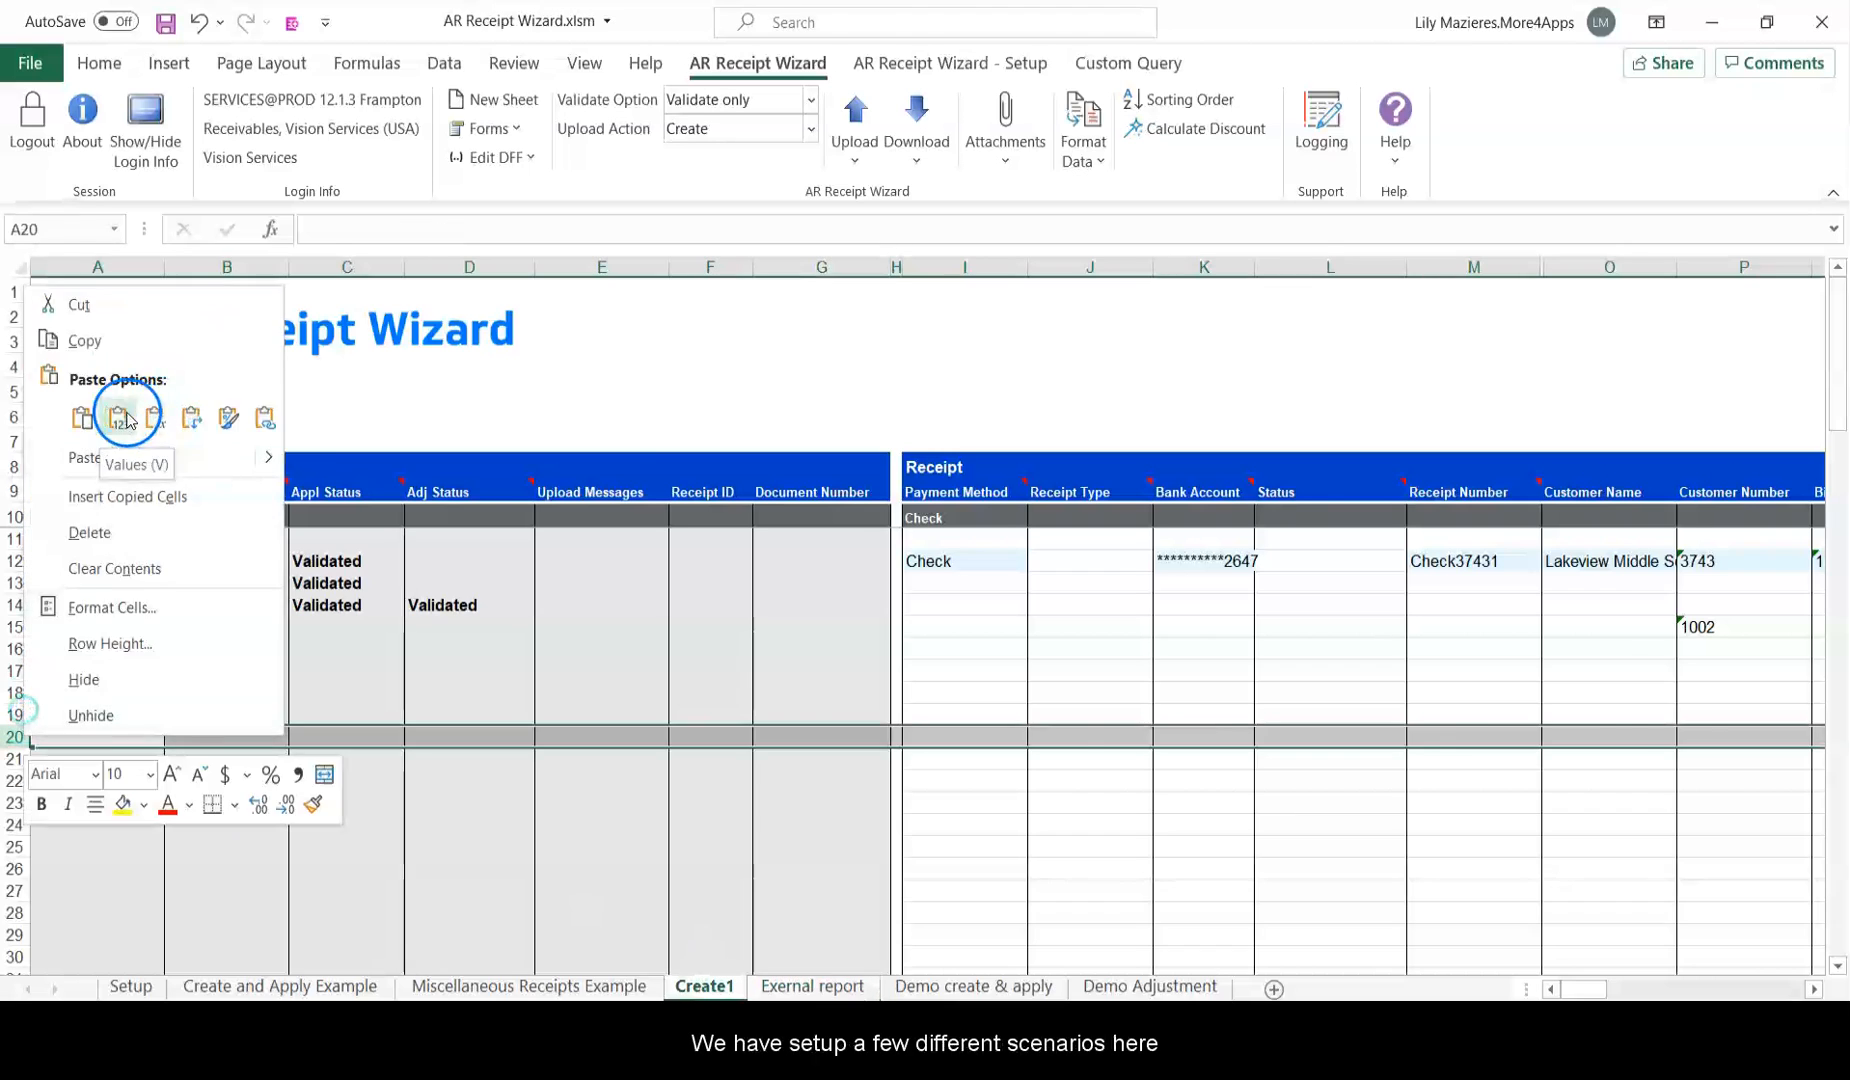
left_click(130, 416)
left_click(966, 757)
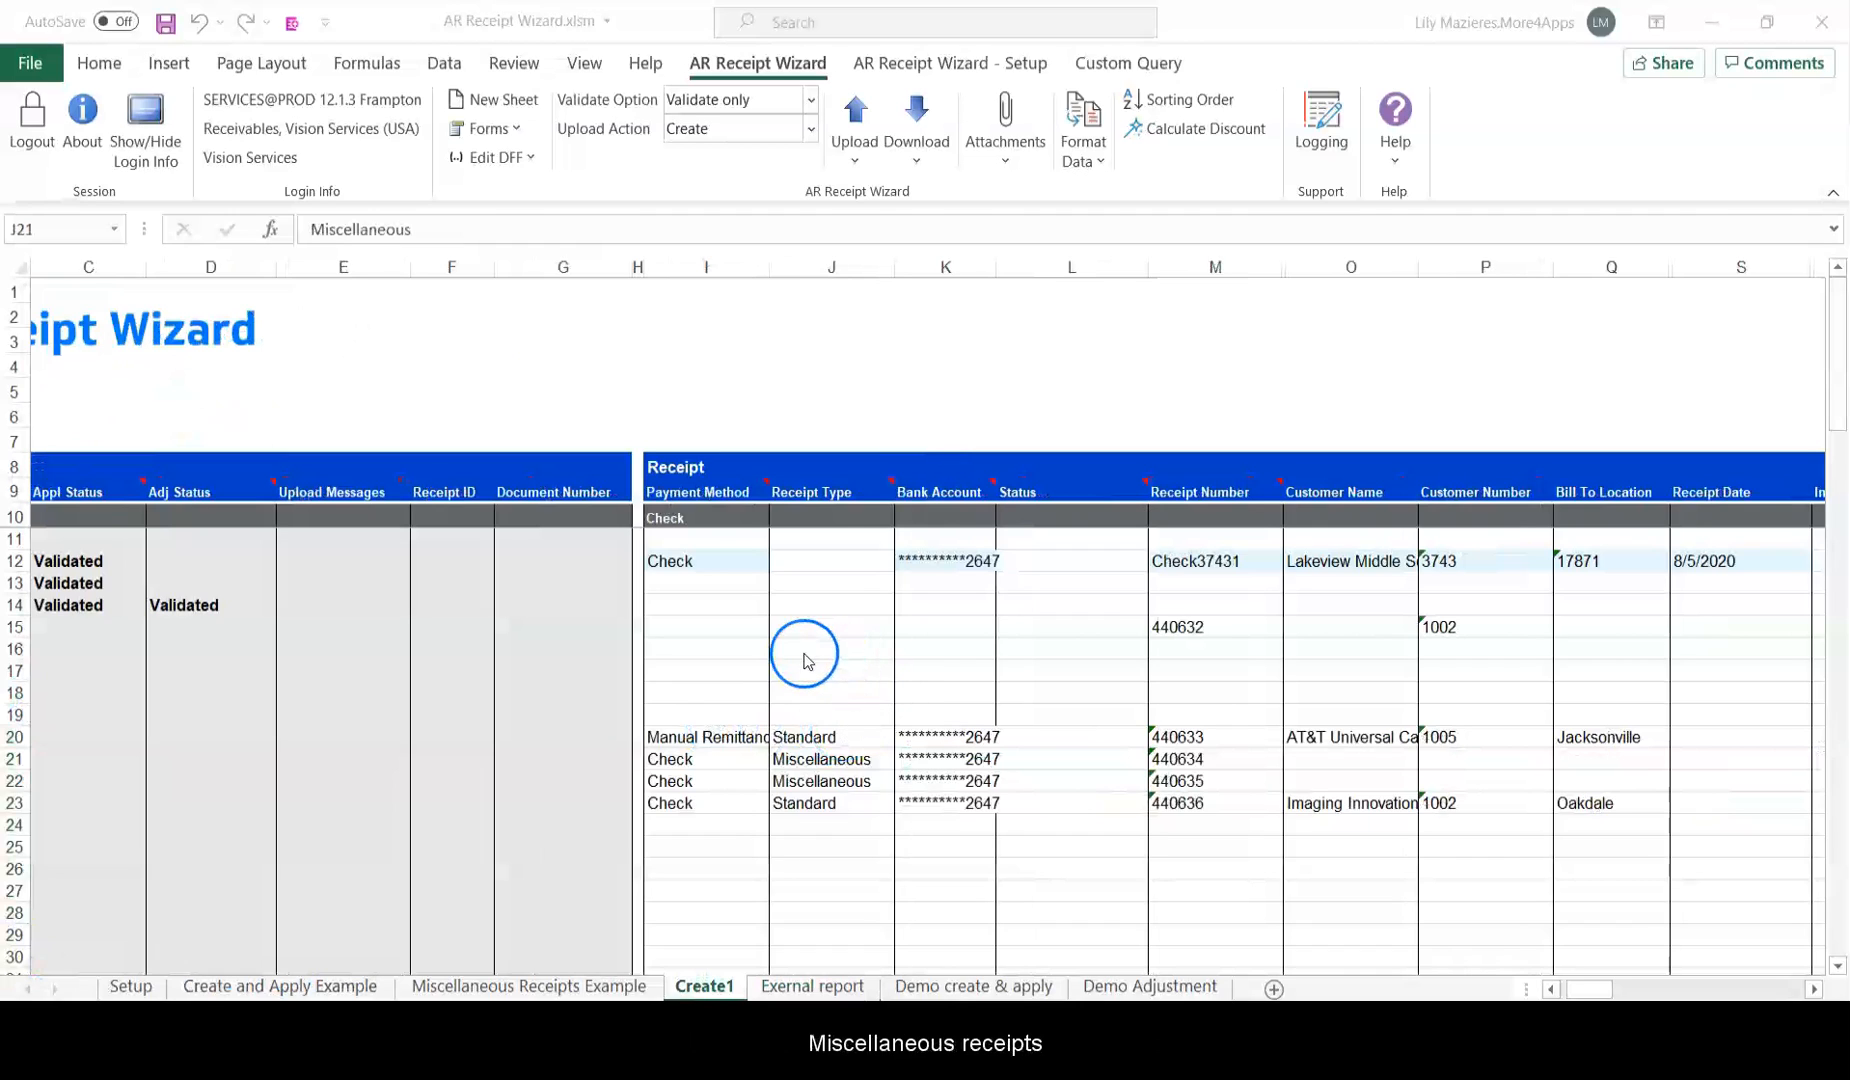
Set receipt 440634's activity to Bank Charges via a % search and validate with OK.
left_click(859, 738)
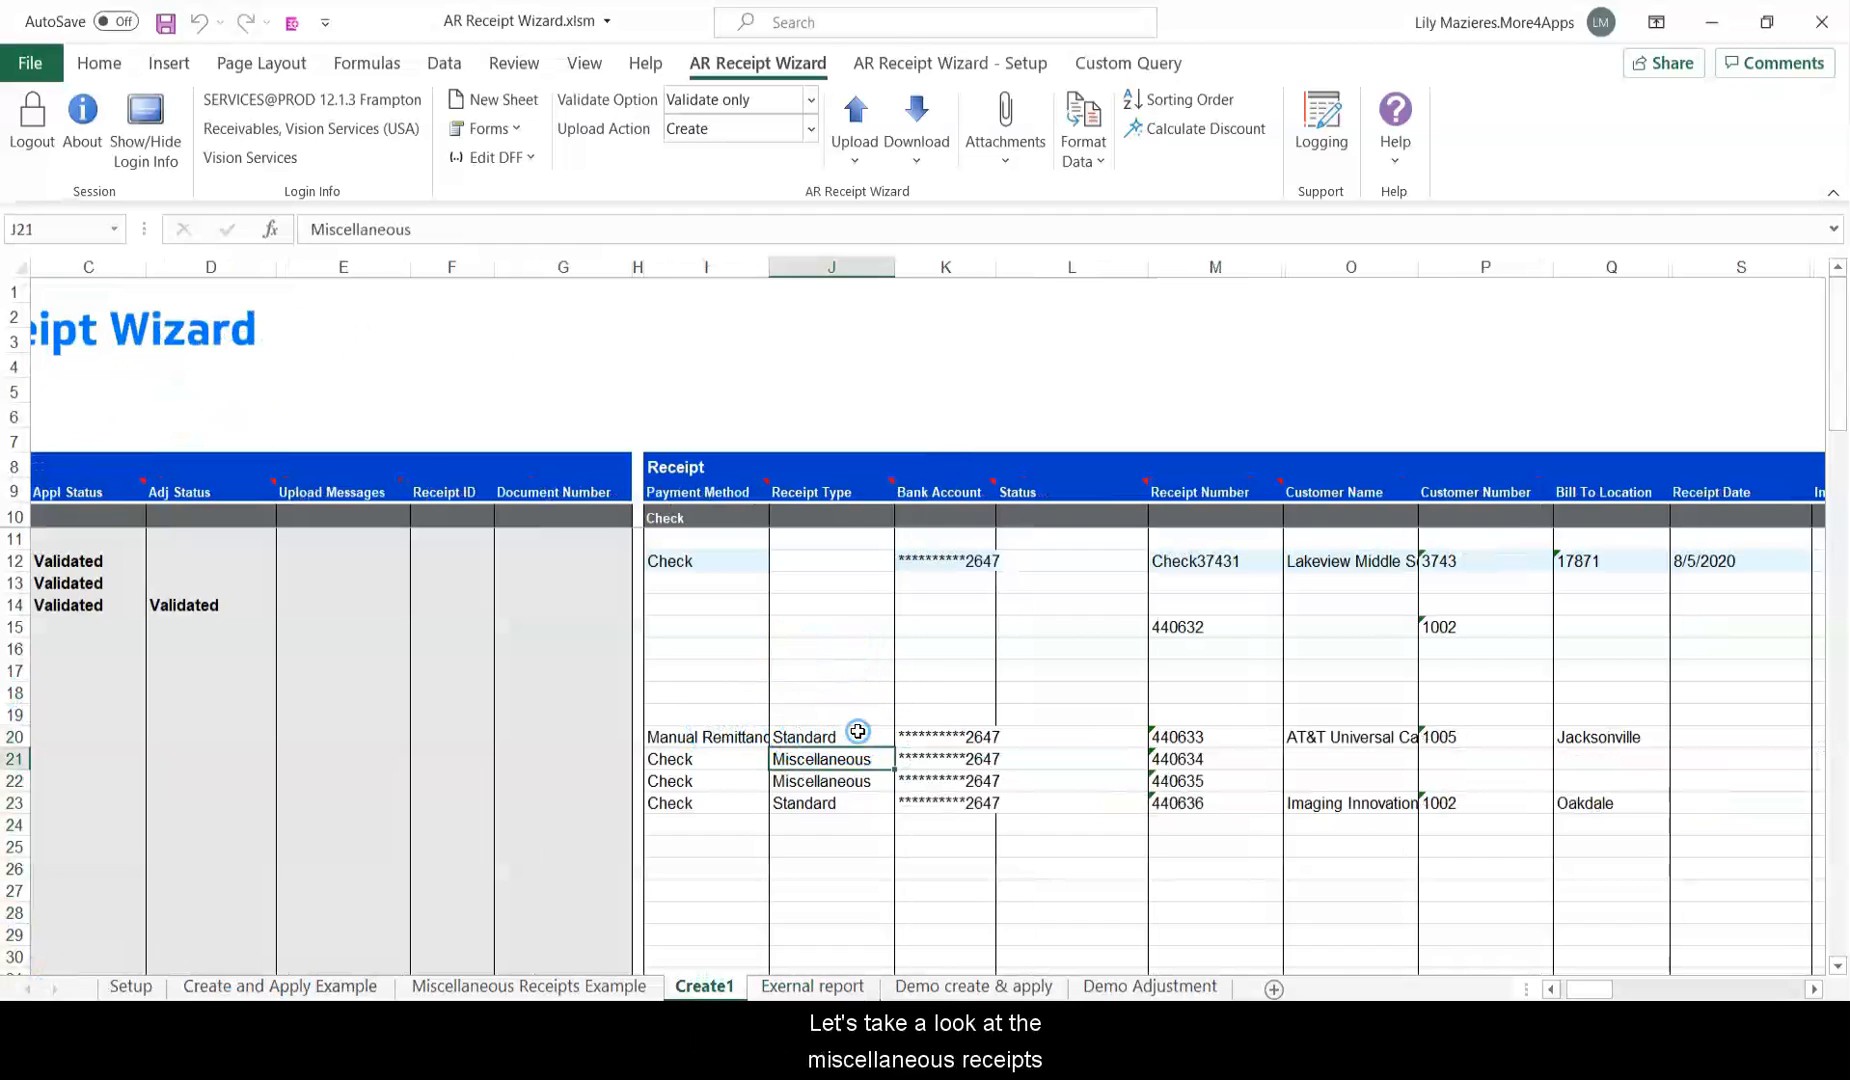
left_click(858, 764)
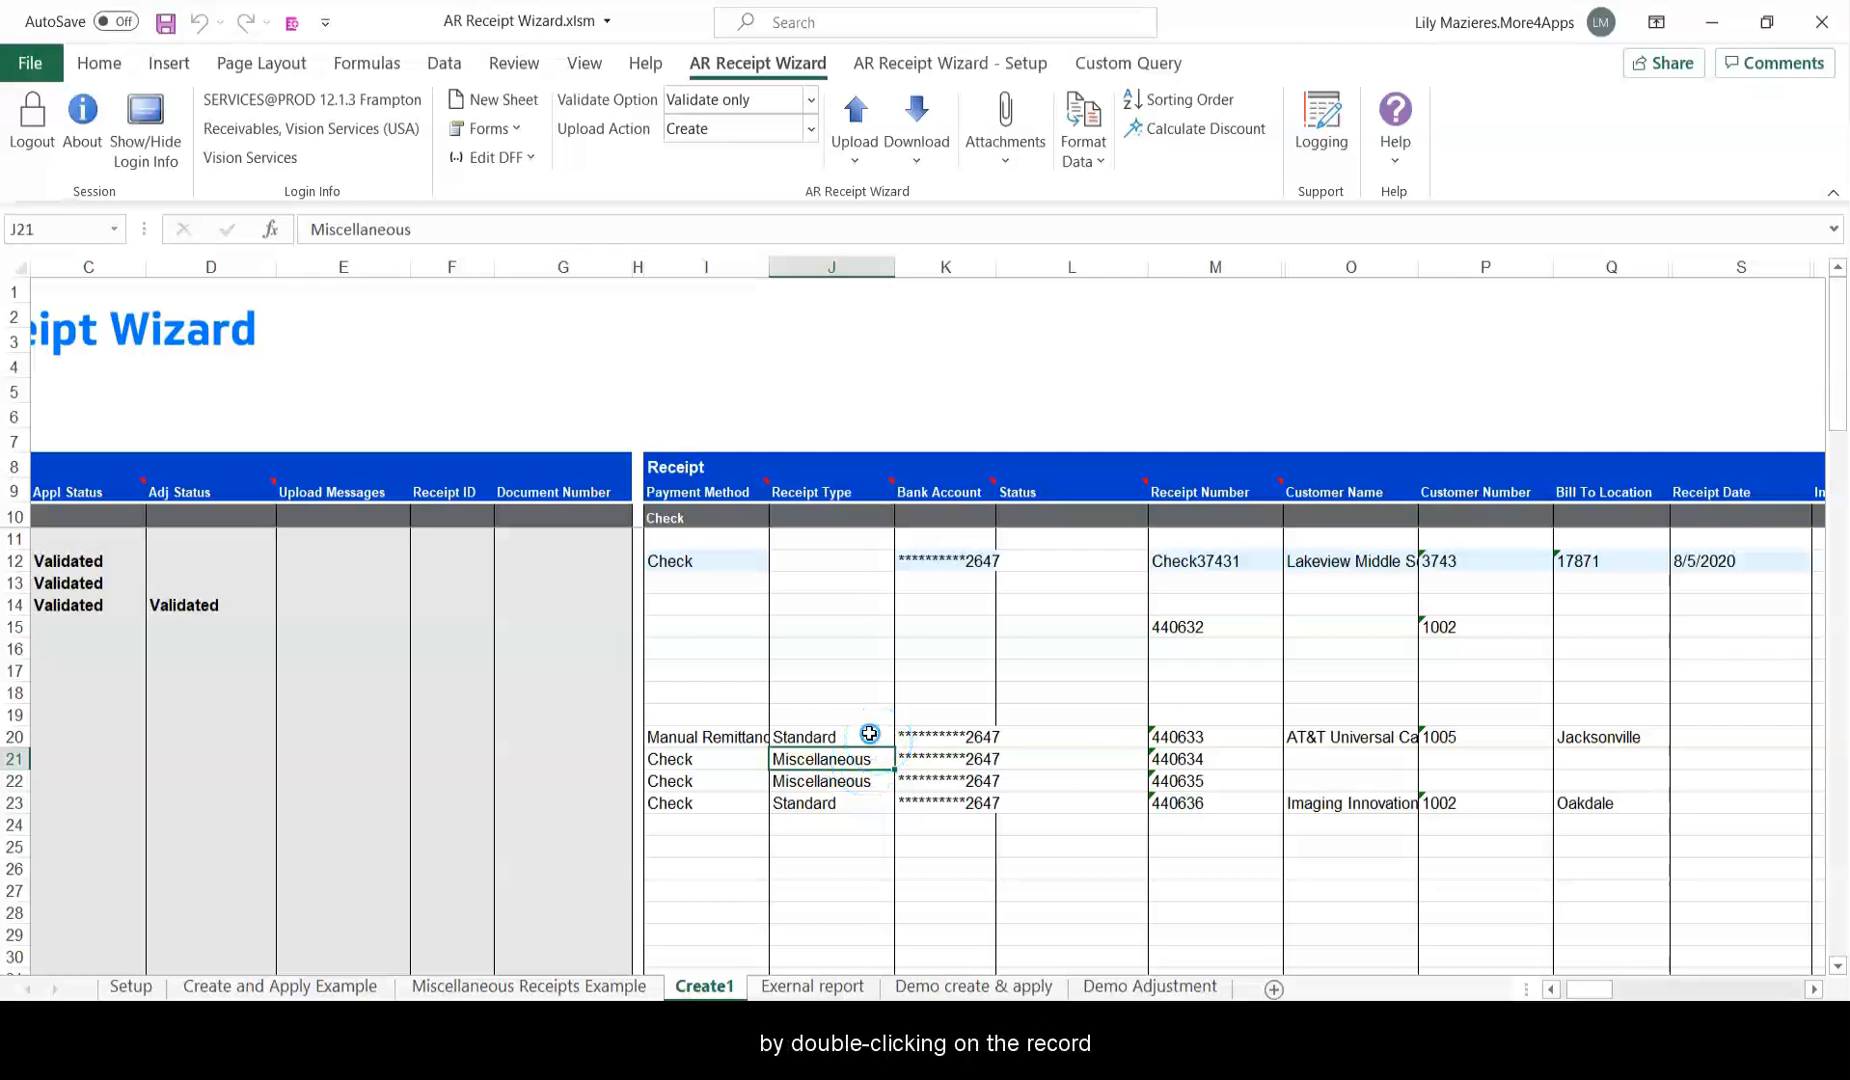
double_click(868, 733)
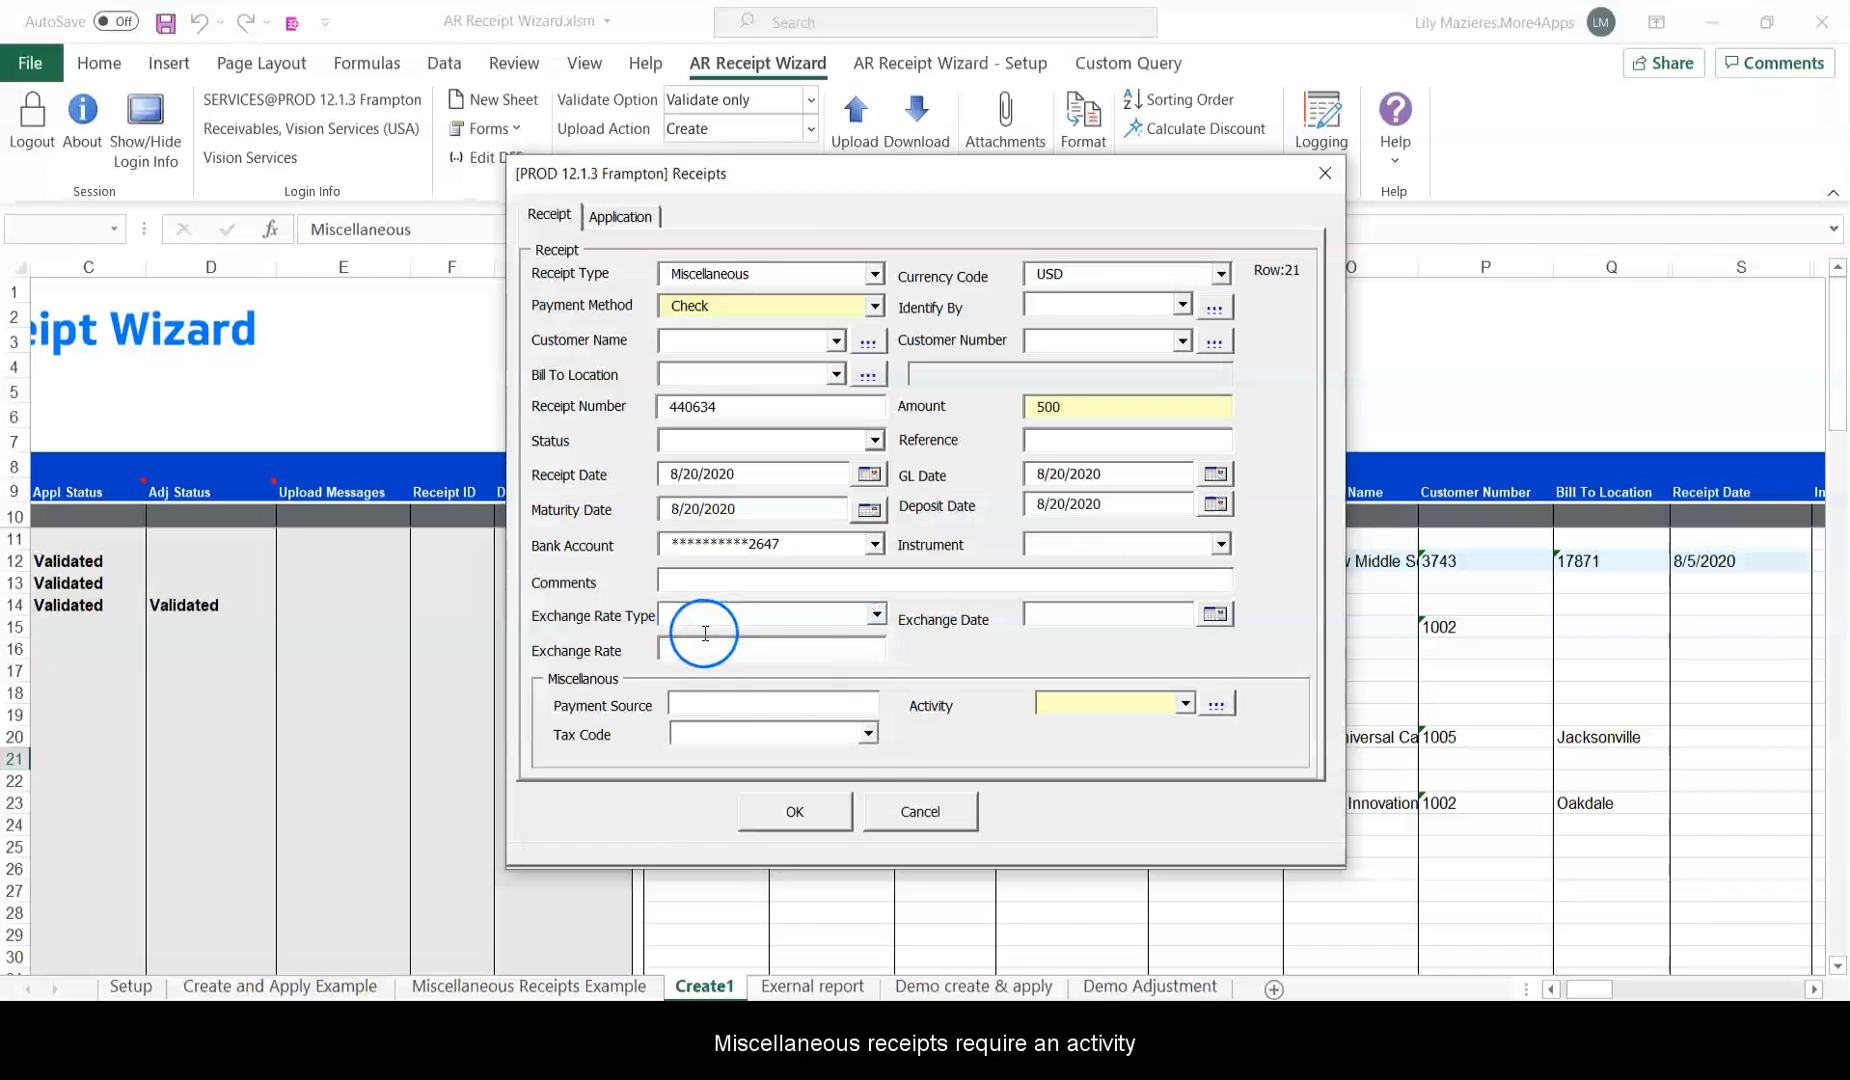
left_click(1112, 703)
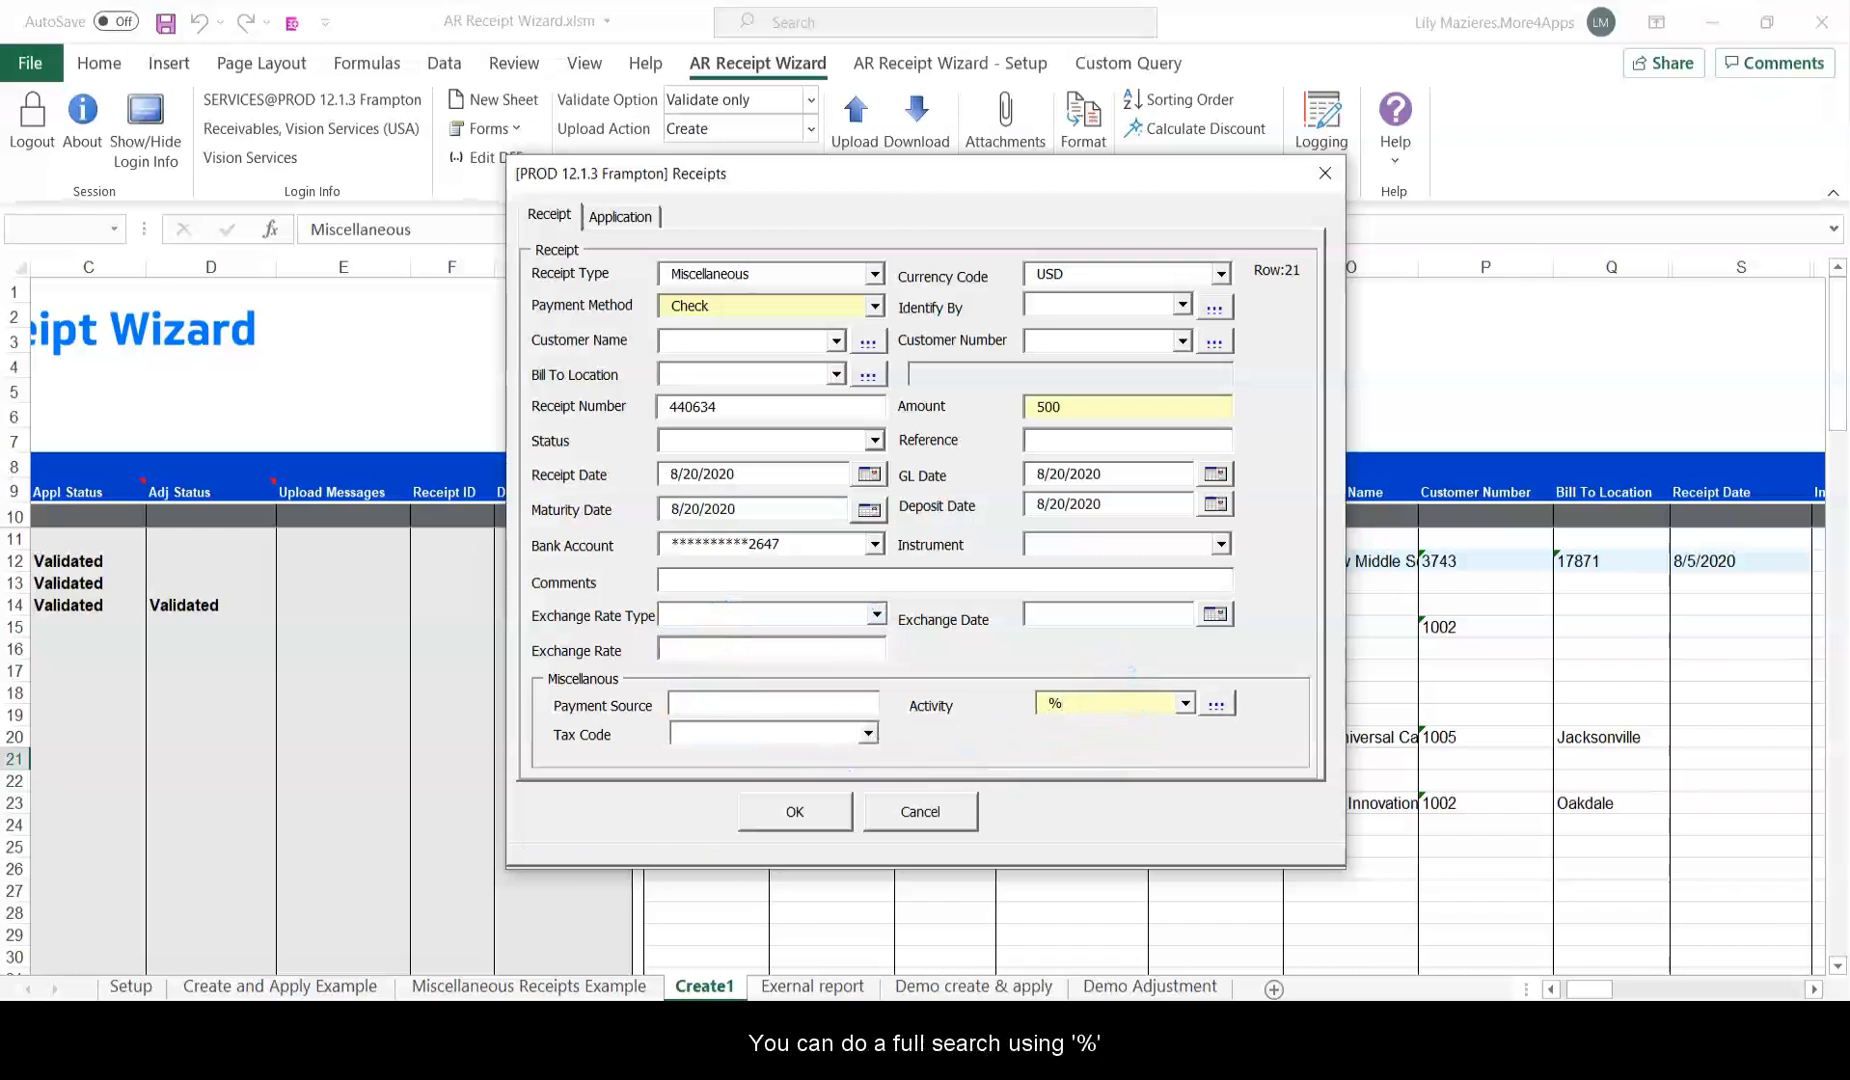
left_click(1216, 703)
left_click(864, 713)
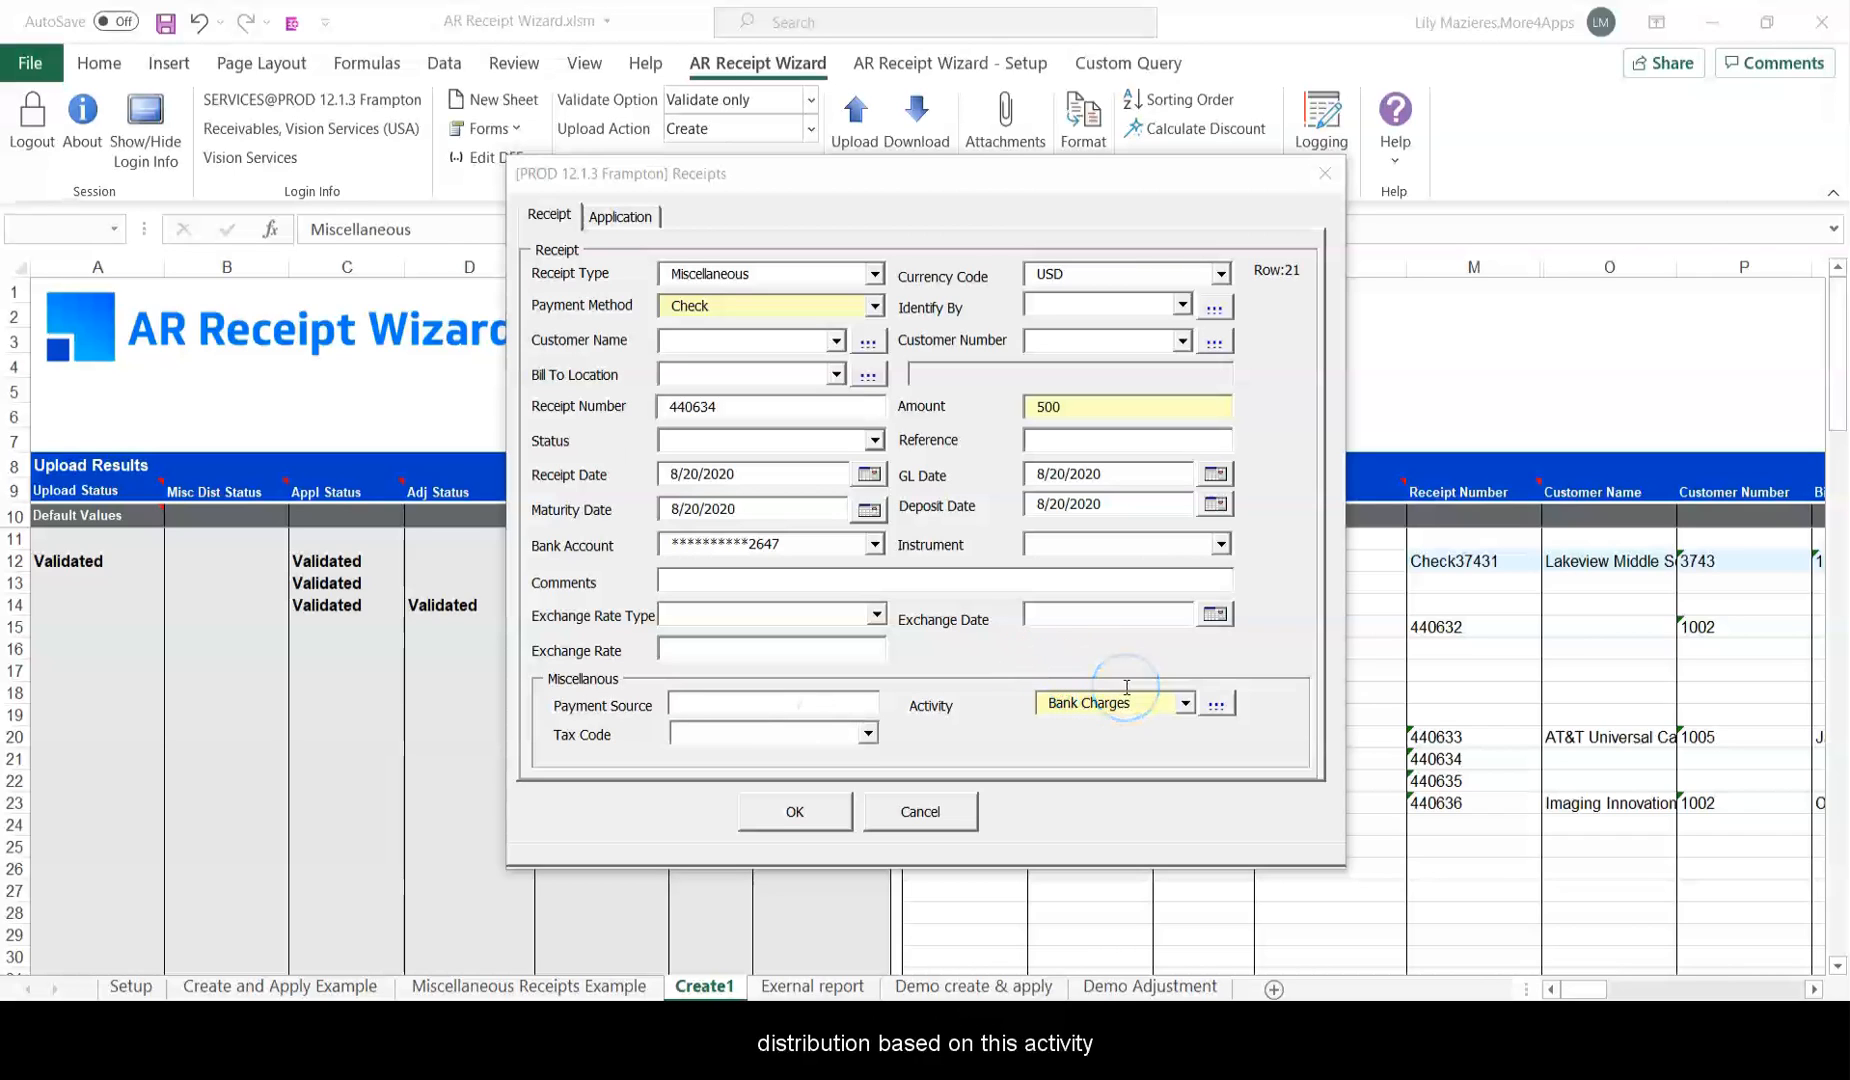
left_click_drag(1158, 686, 1030, 677)
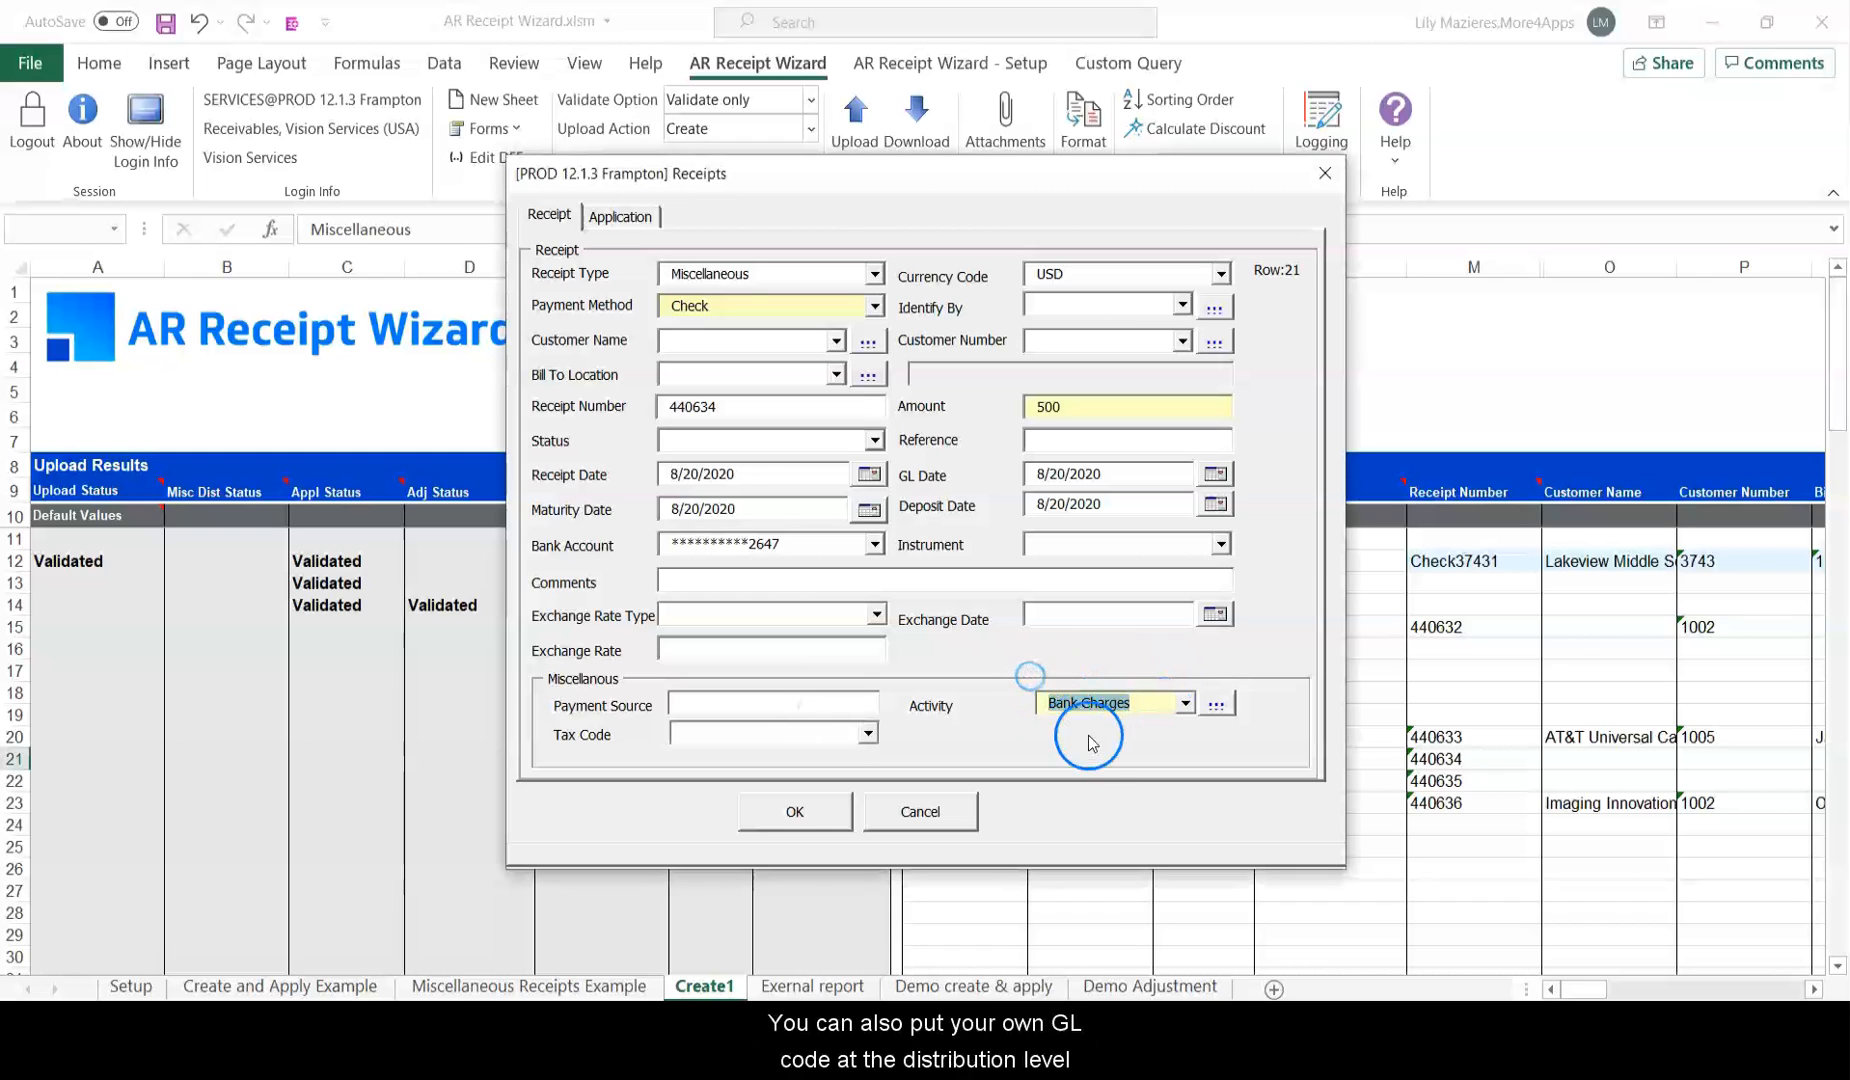
left_click(817, 795)
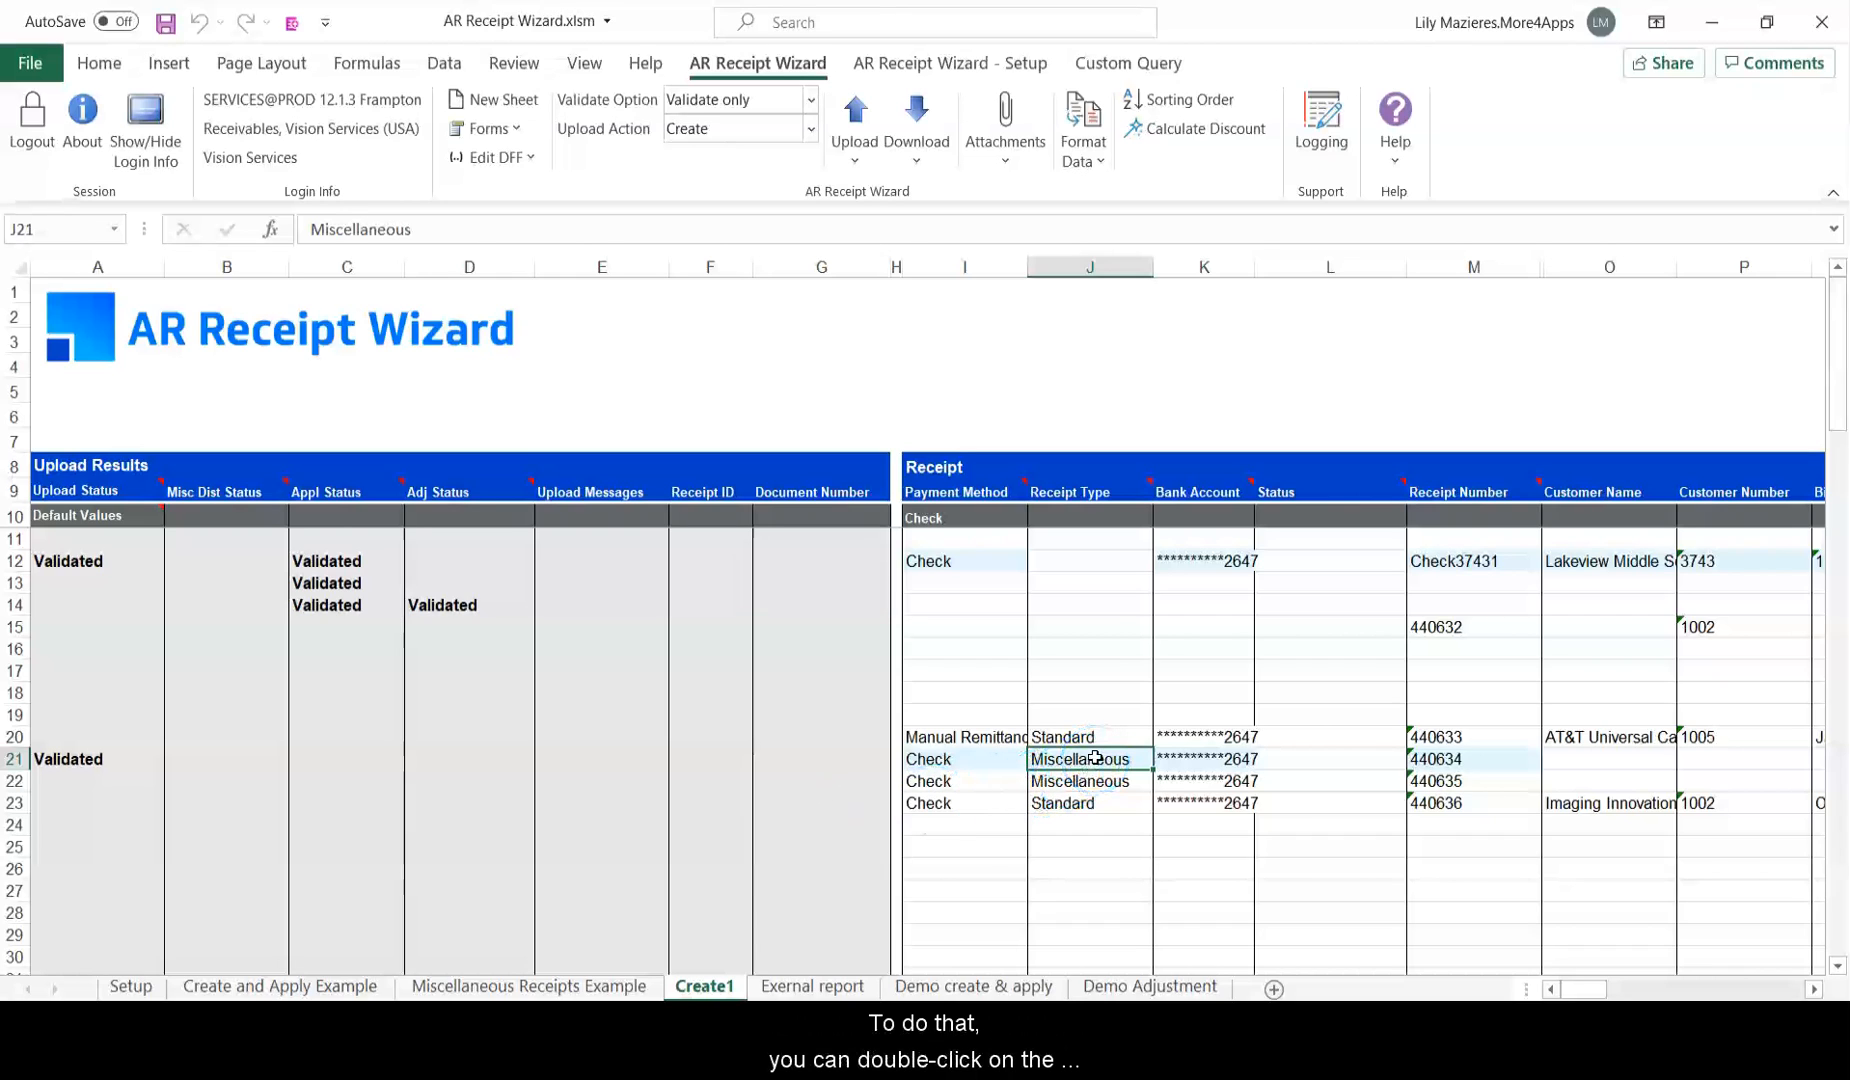
key("Down")
left_click(515, 129)
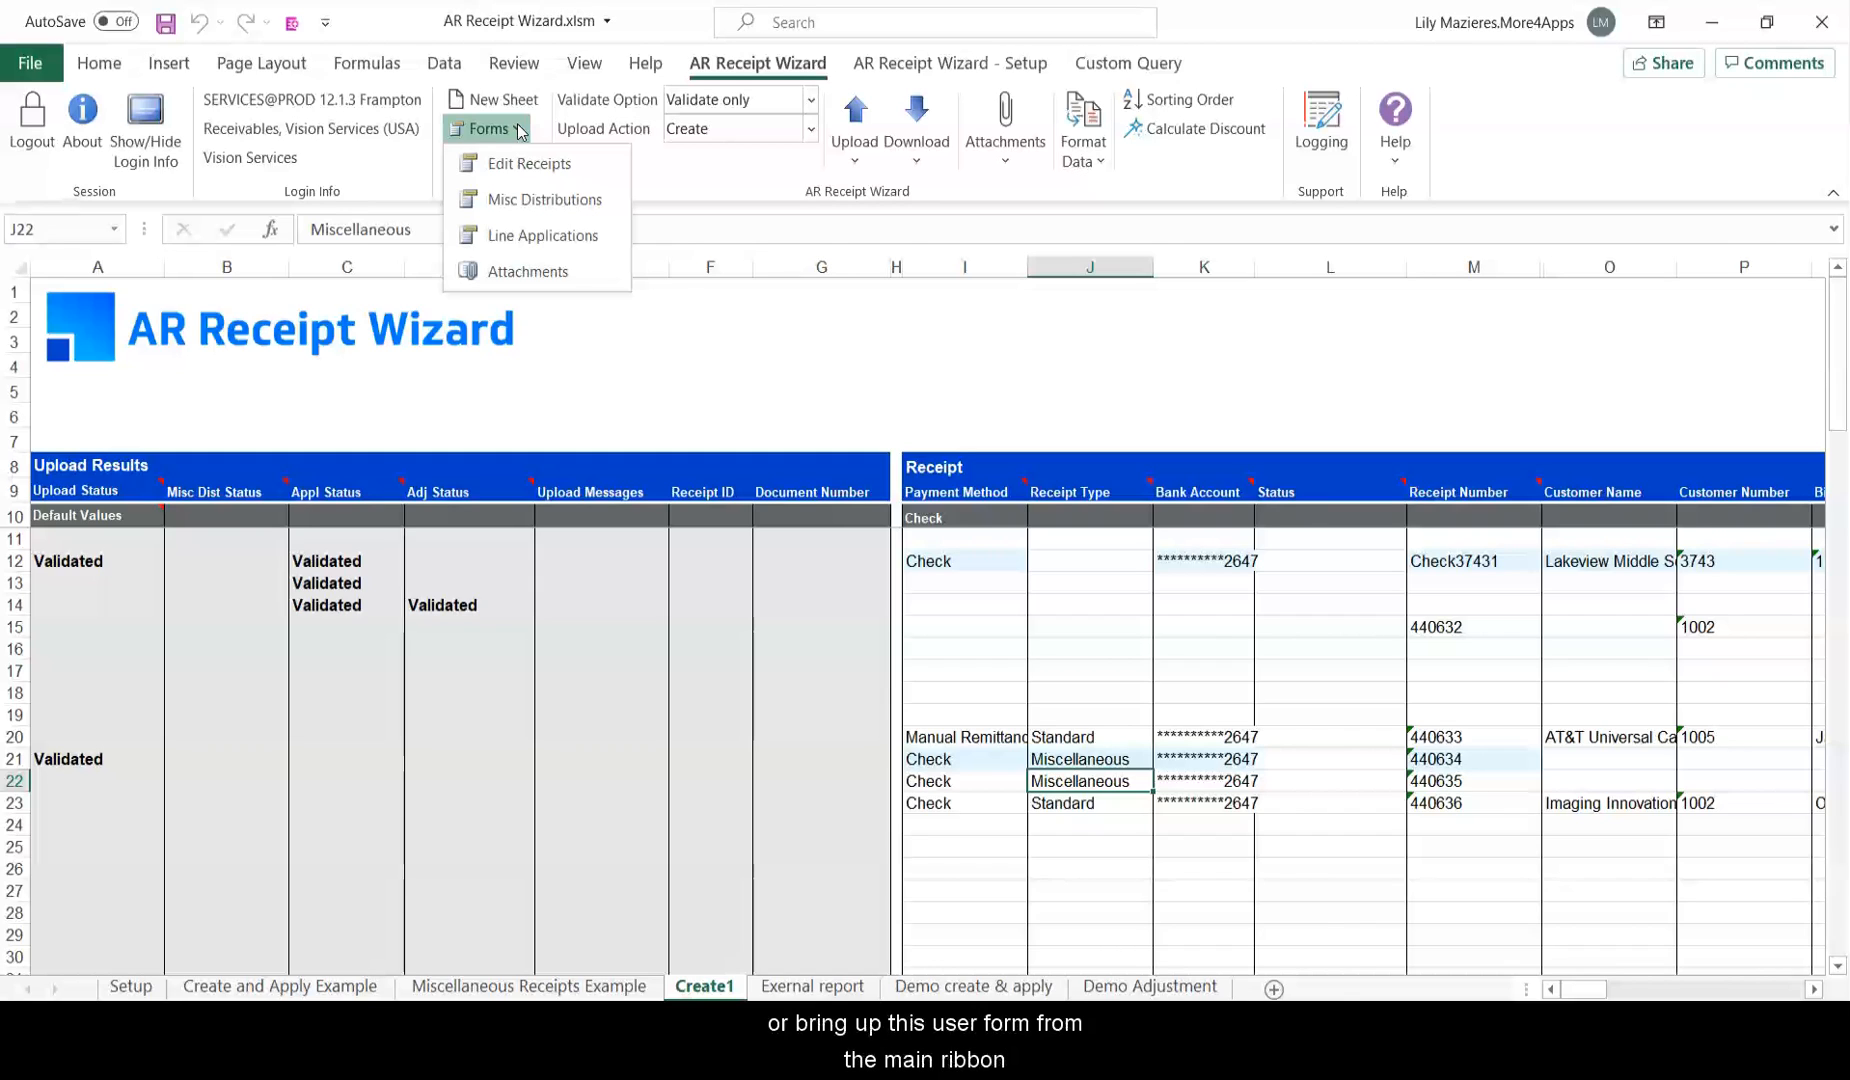
left_click(545, 200)
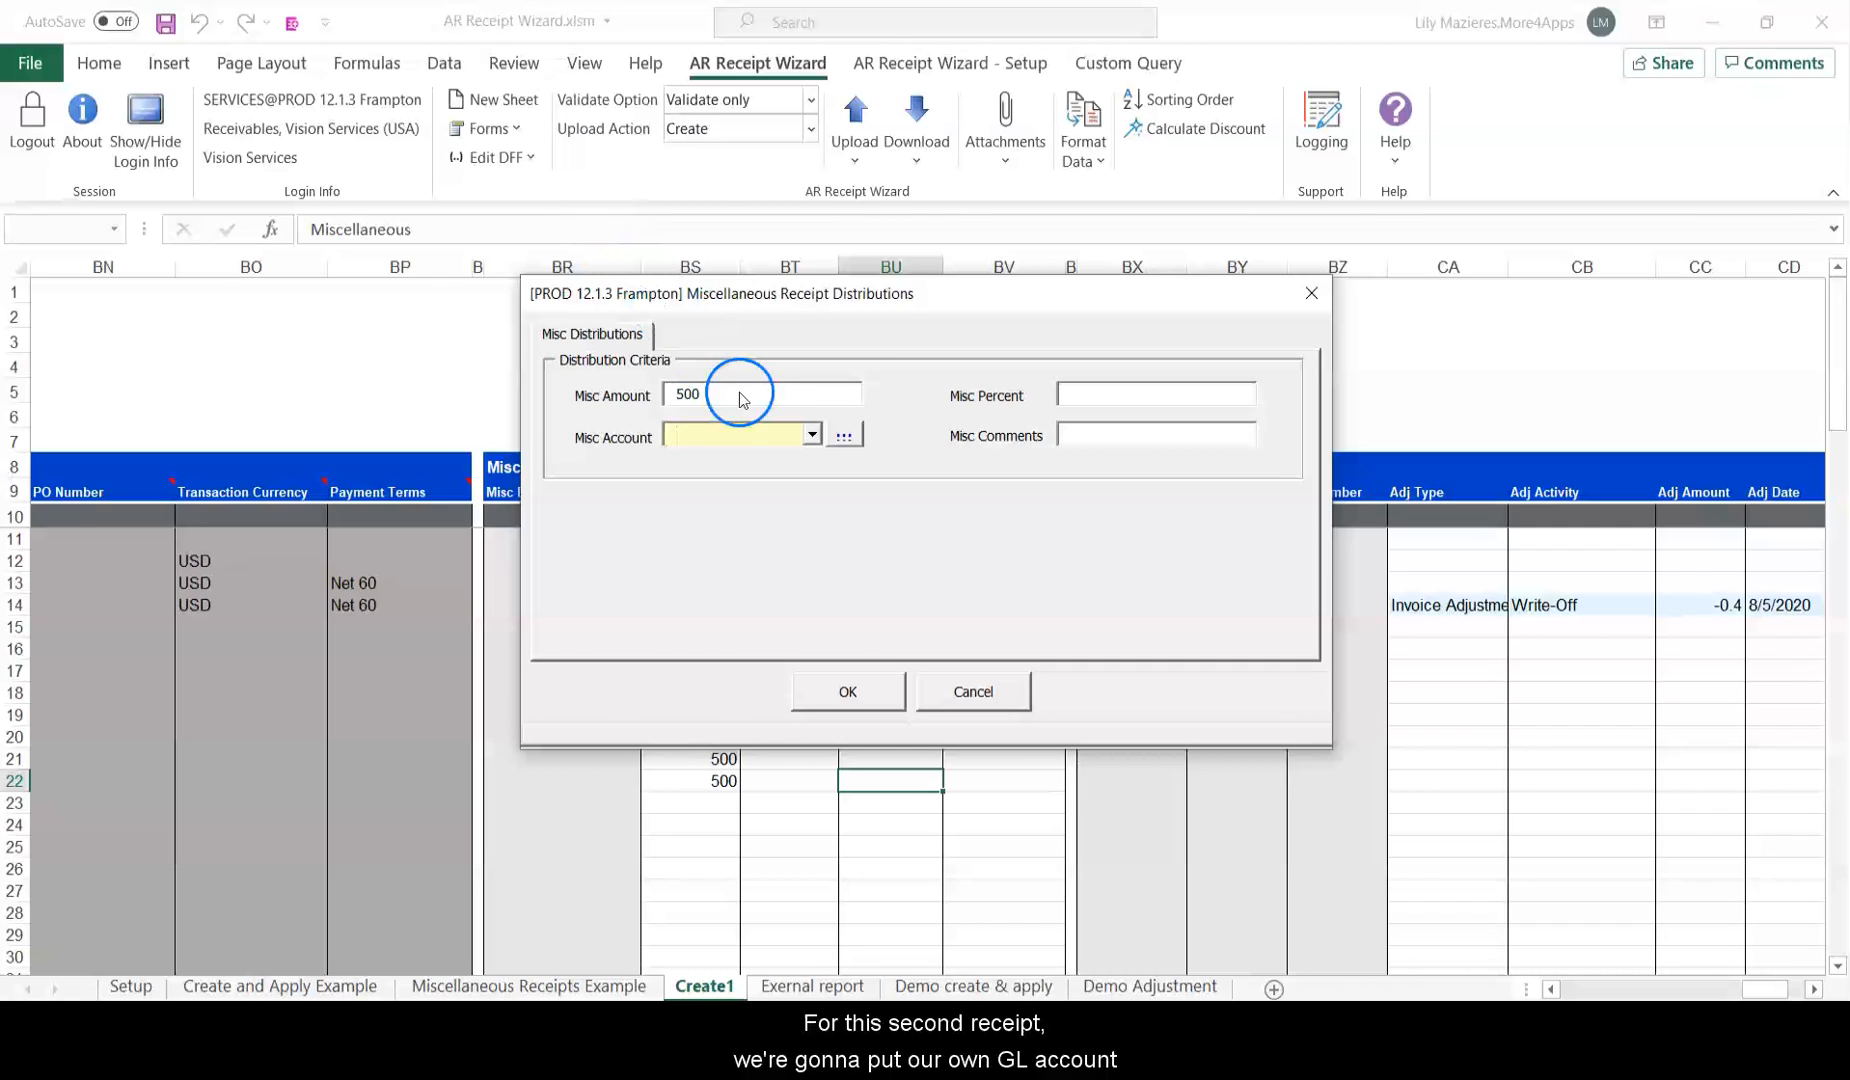
left_click(735, 423)
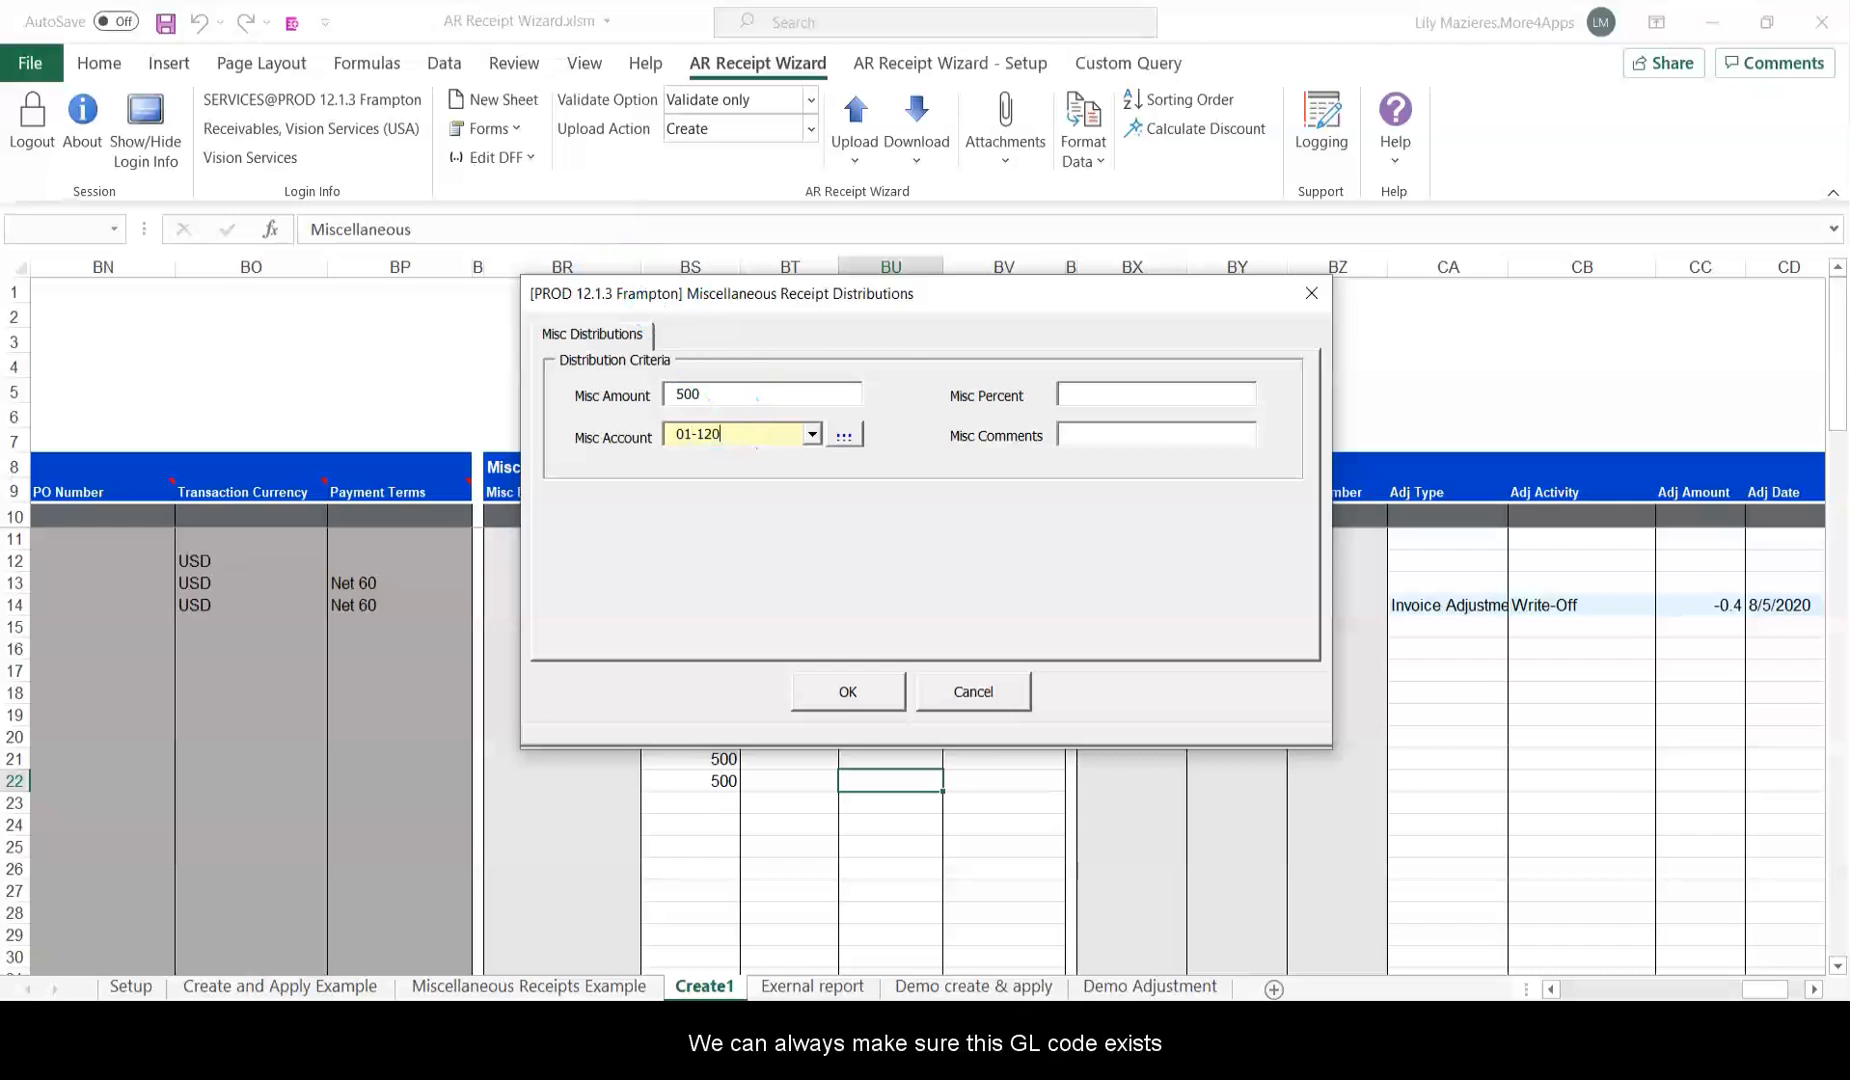
left_click(843, 422)
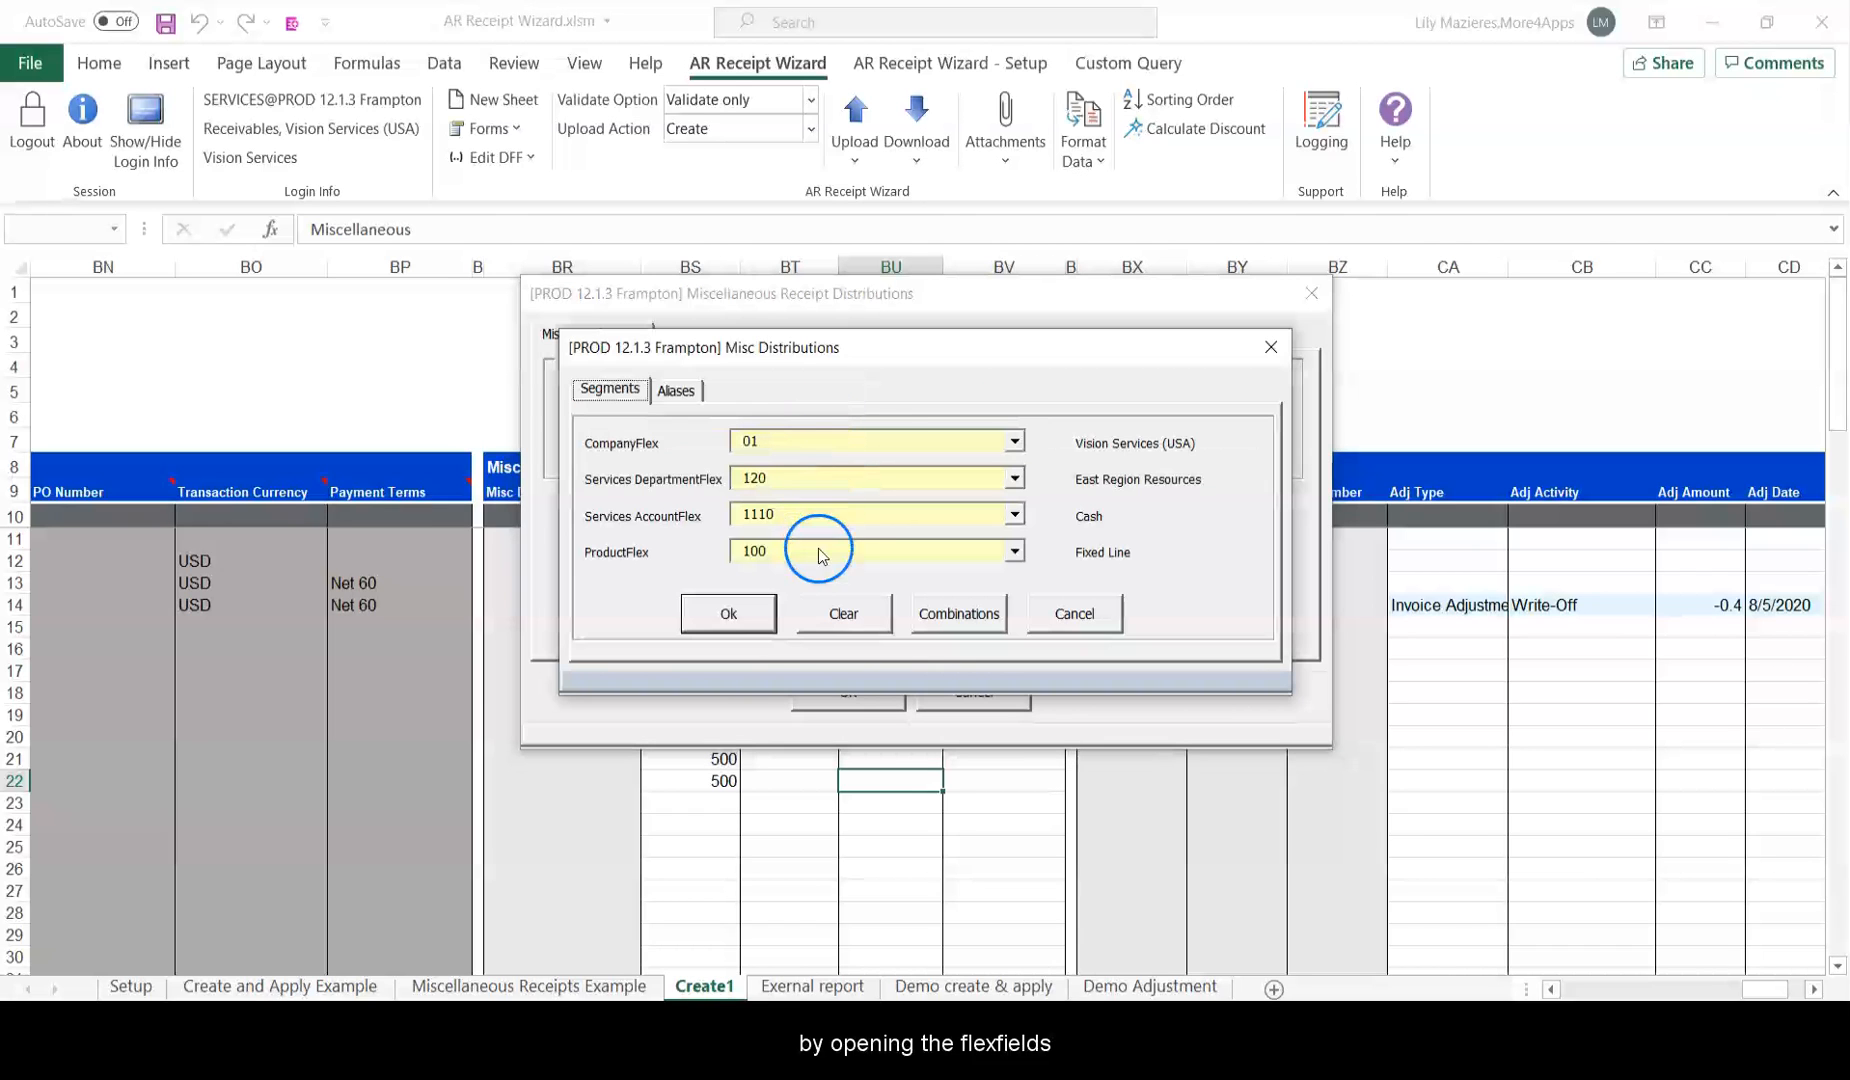
left_click(1014, 478)
left_click(1014, 478)
left_click(1014, 551)
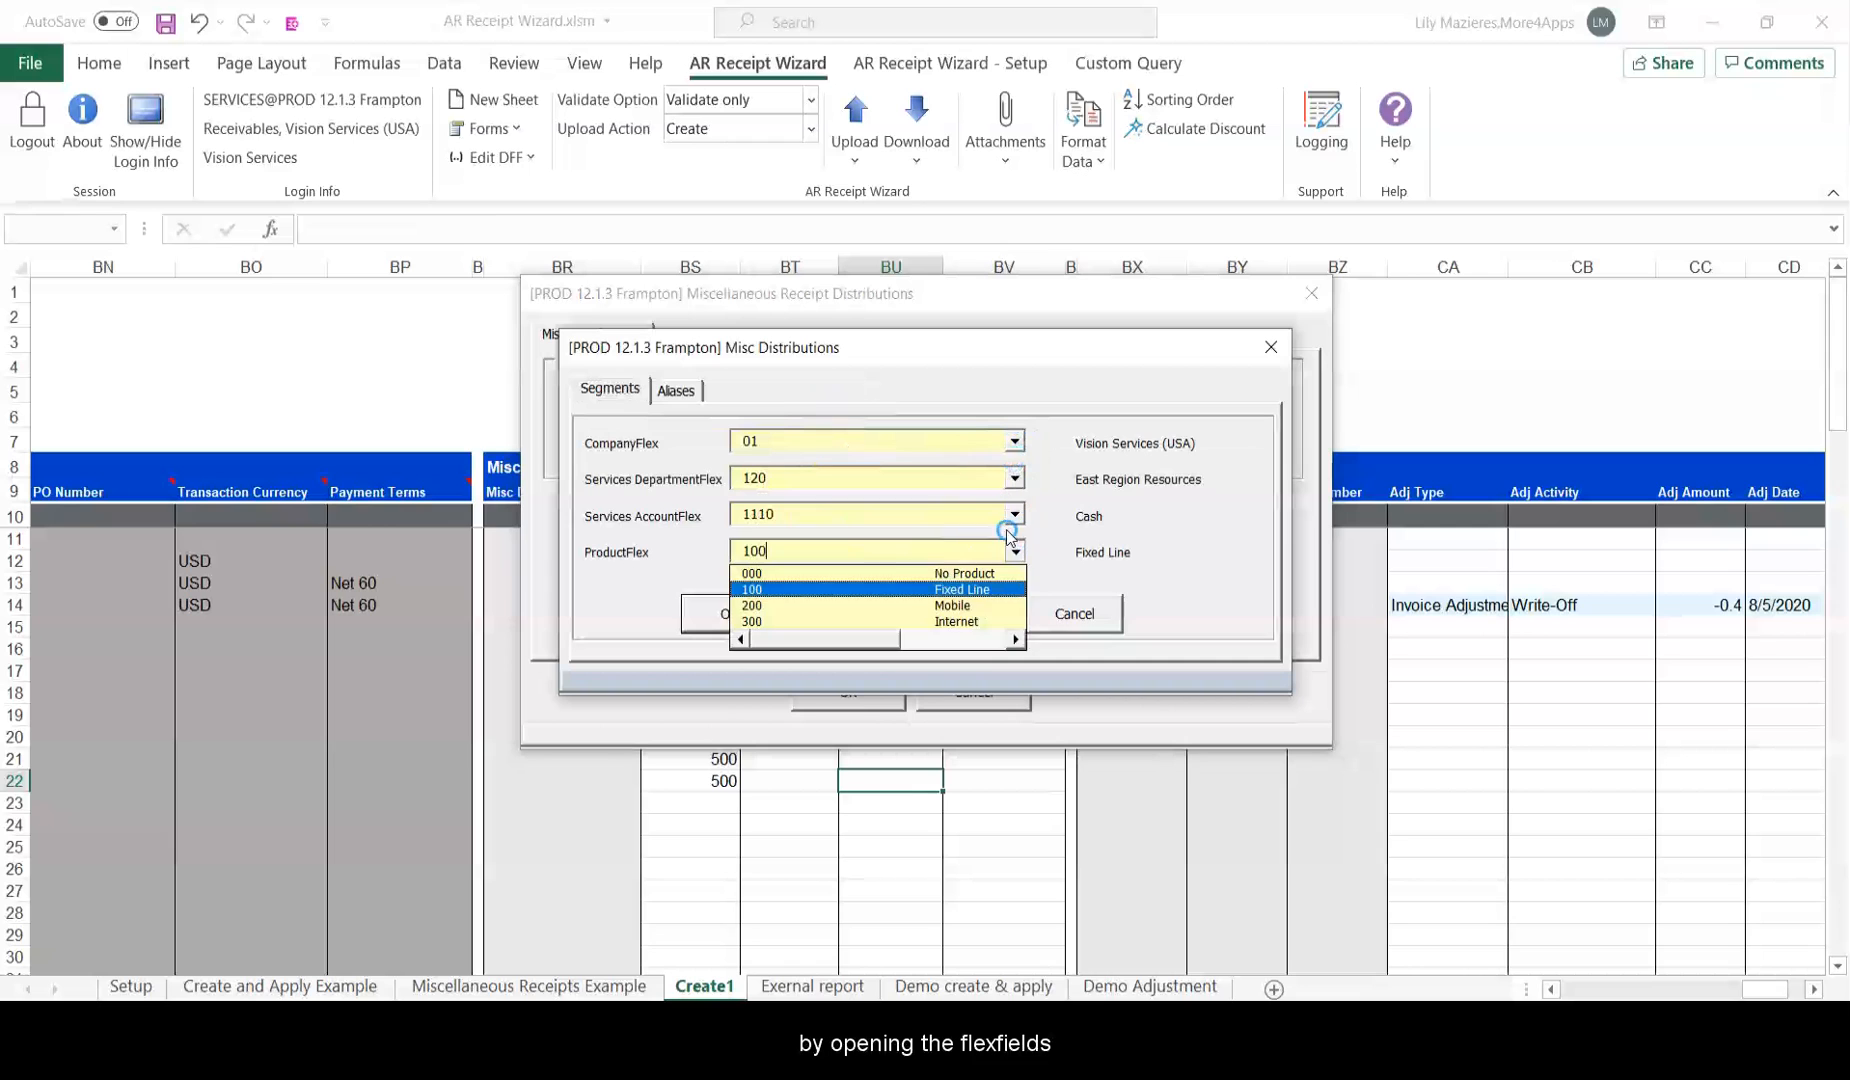
left_click(924, 582)
left_click(728, 612)
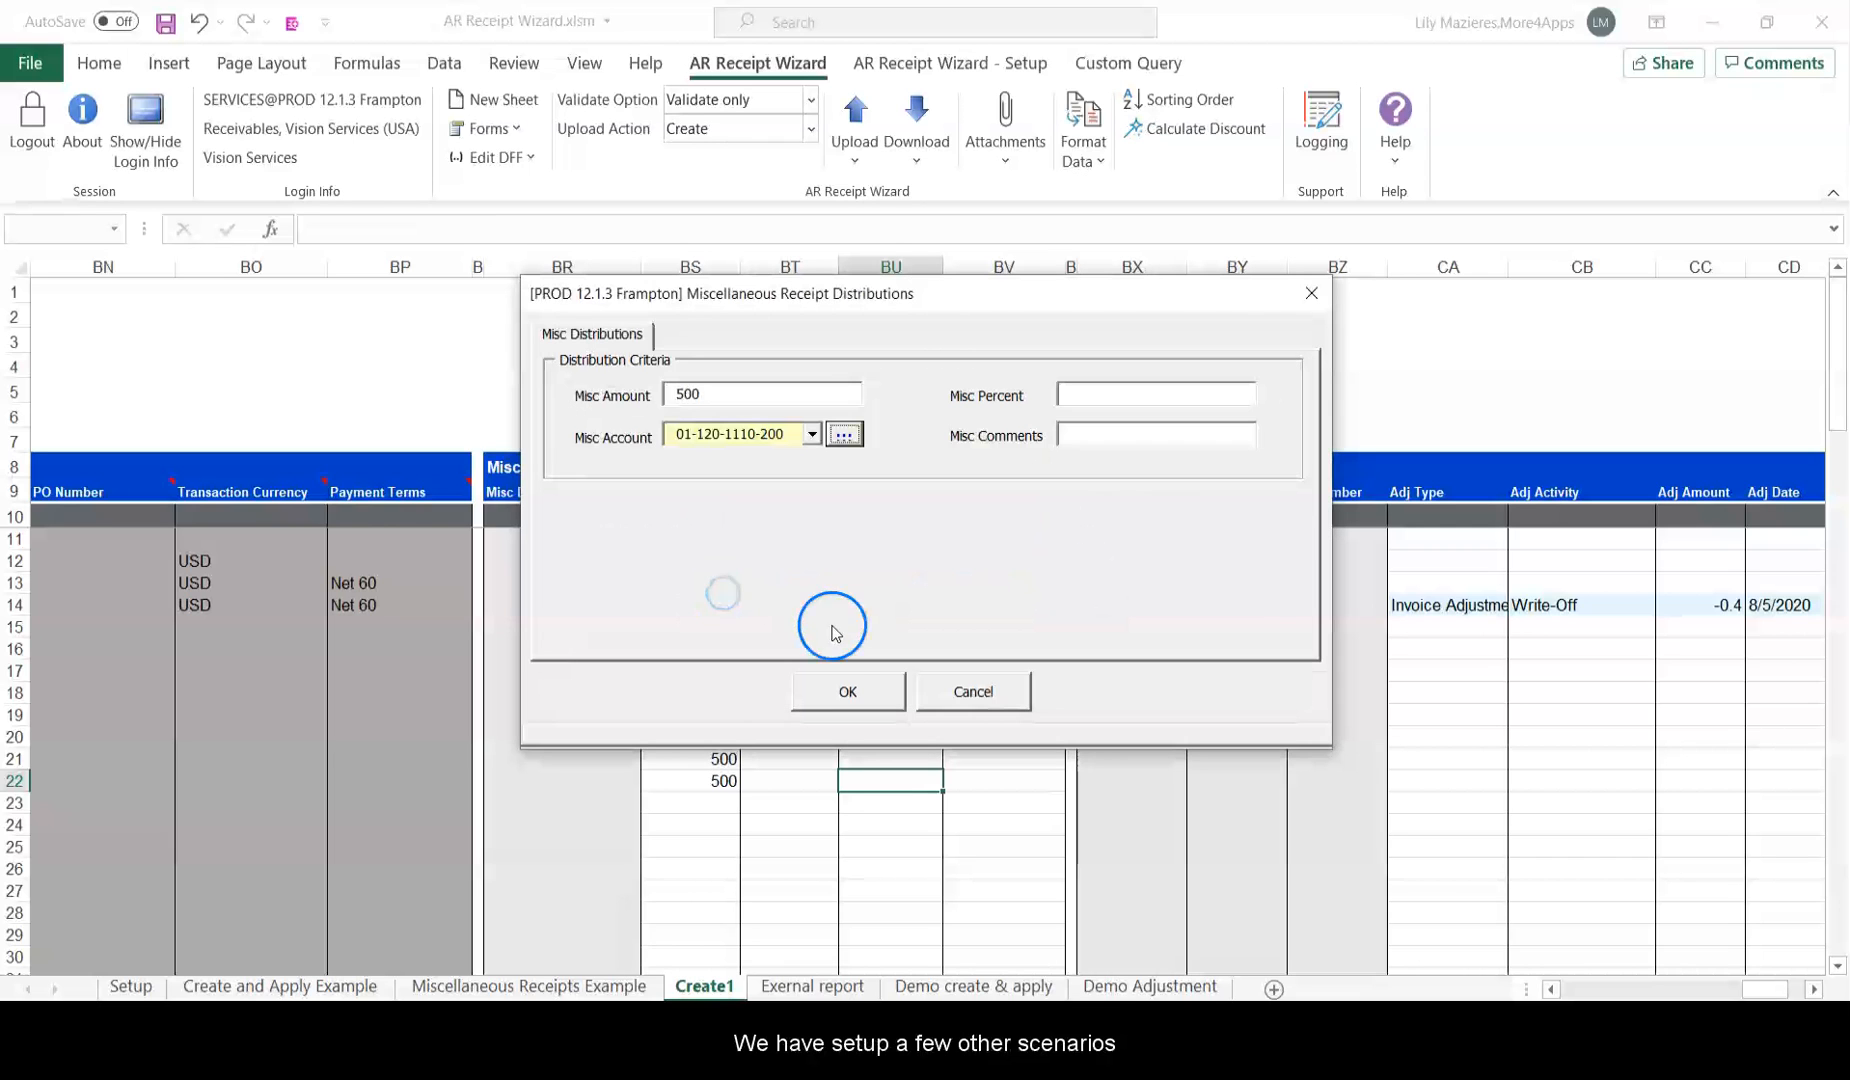
left_click(846, 690)
left_click_drag(1763, 989, 1583, 989)
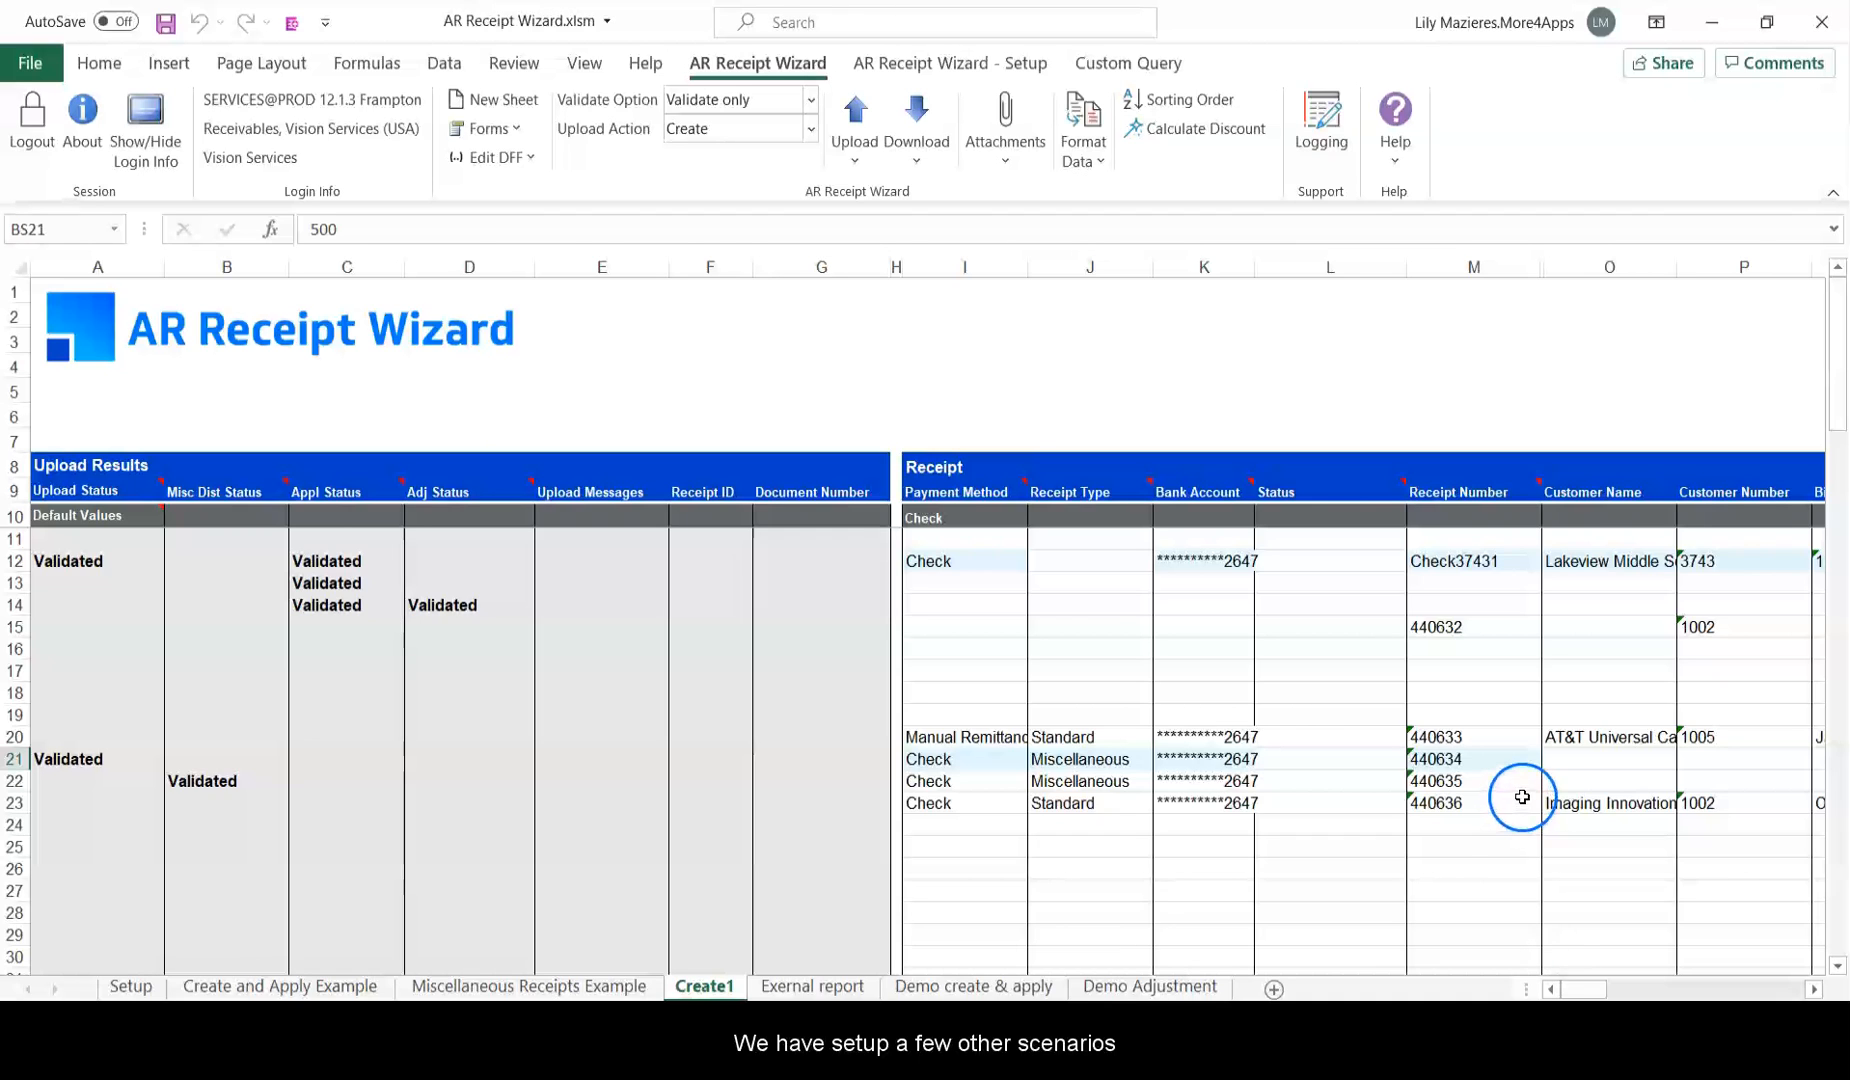
scroll(1530, 790, "down", 4)
scroll(1537, 782, "down", 2)
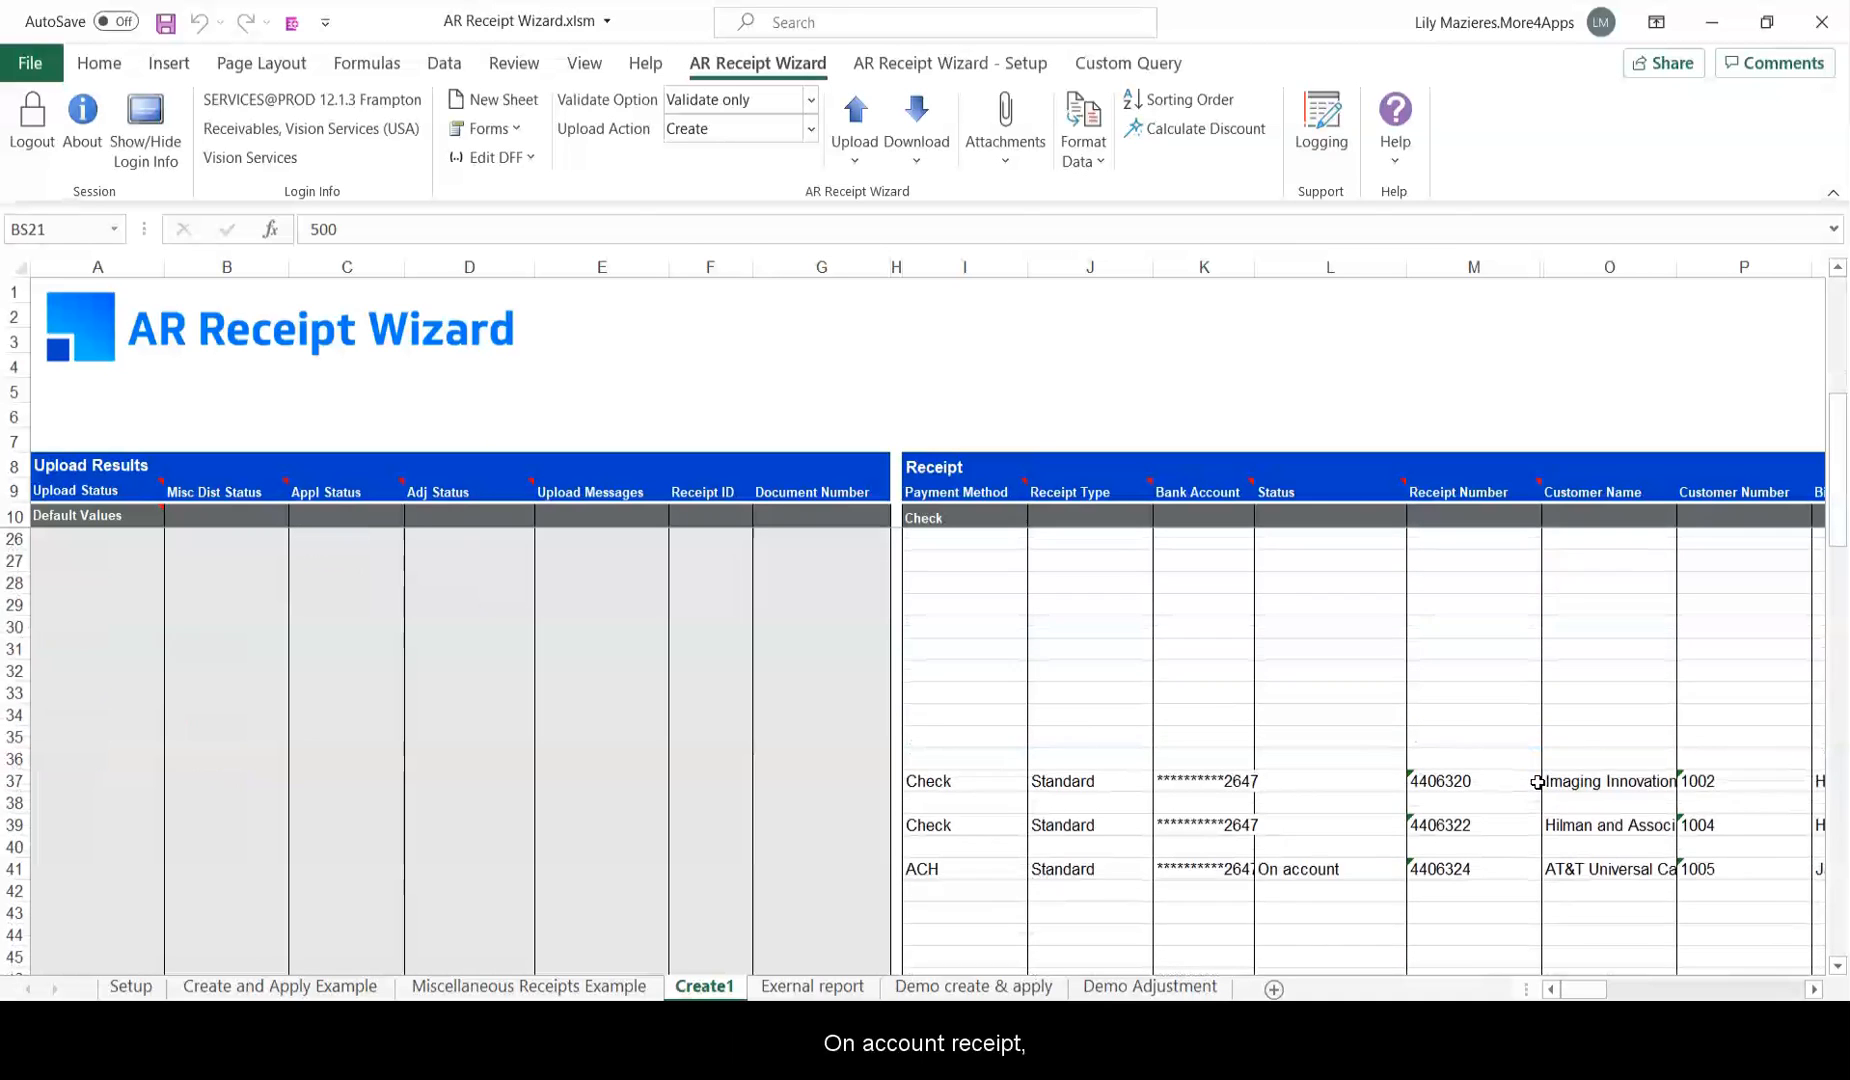
left_click(1335, 800)
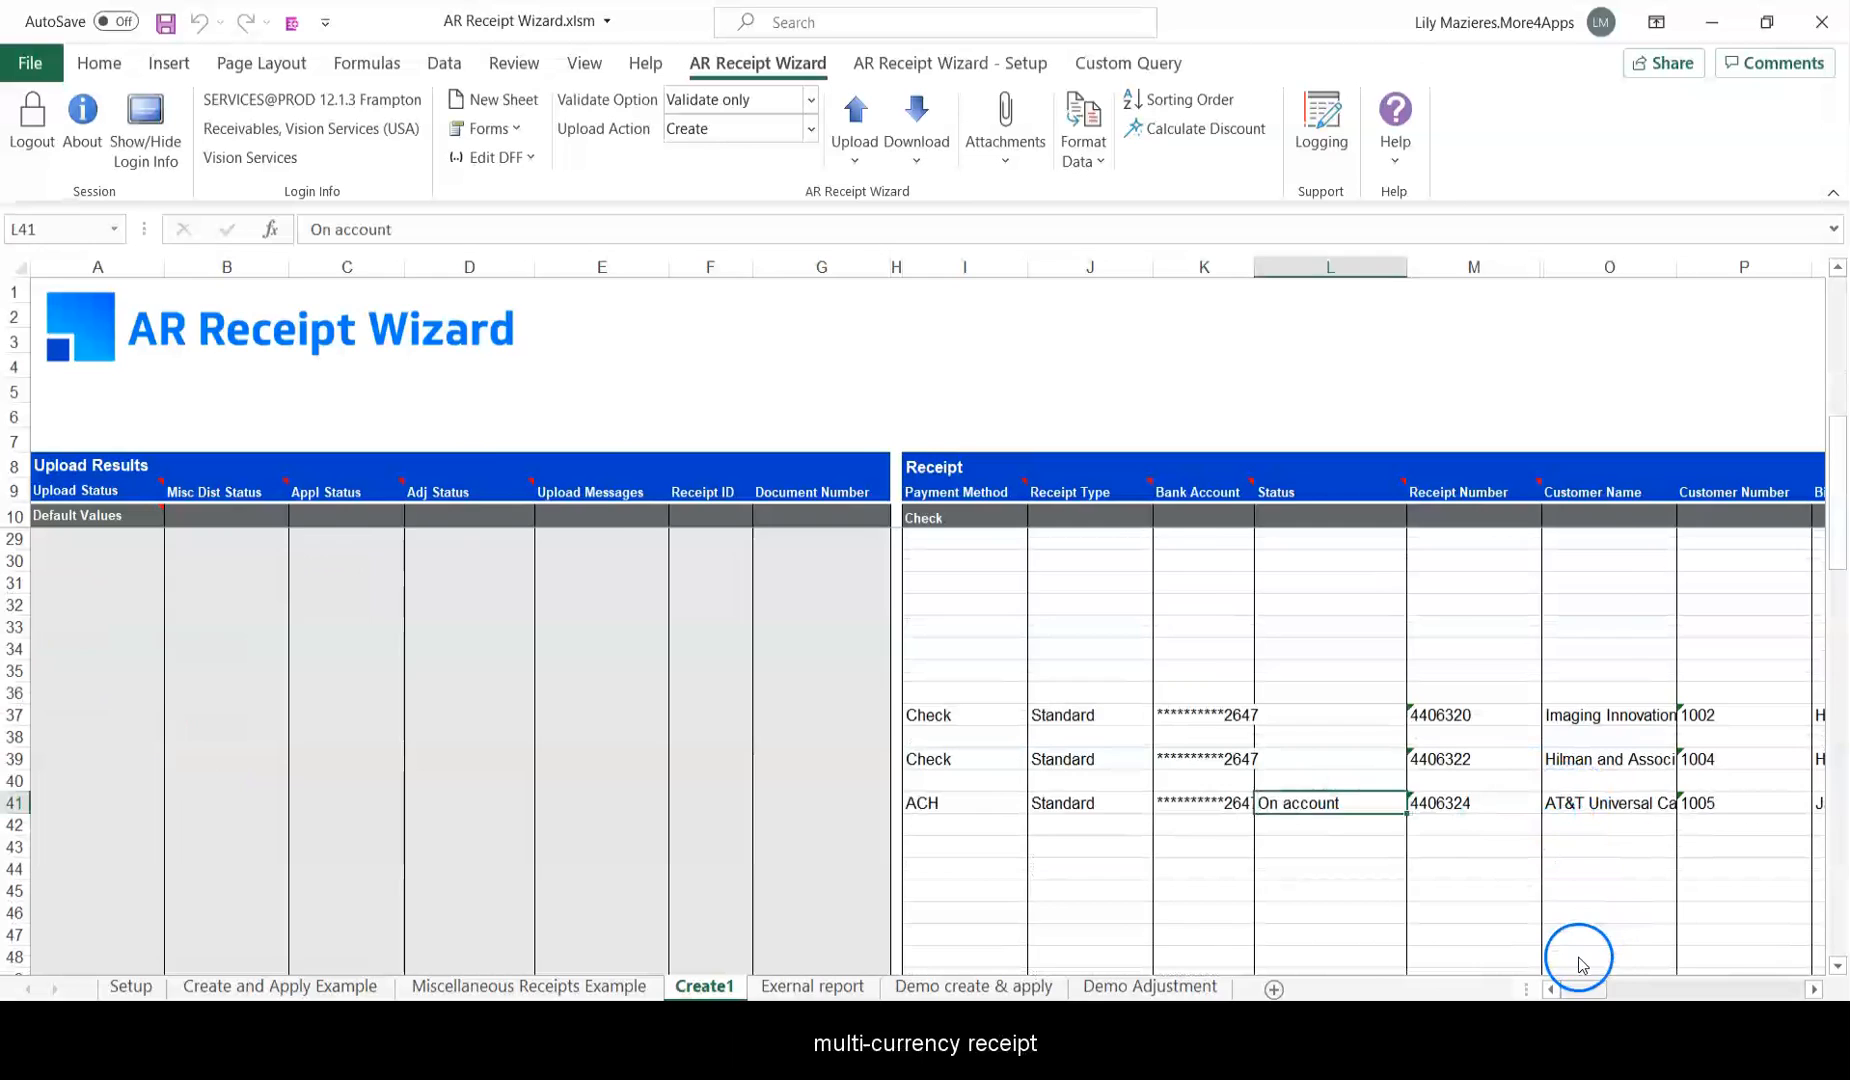
scroll(1575, 960, "right", 8)
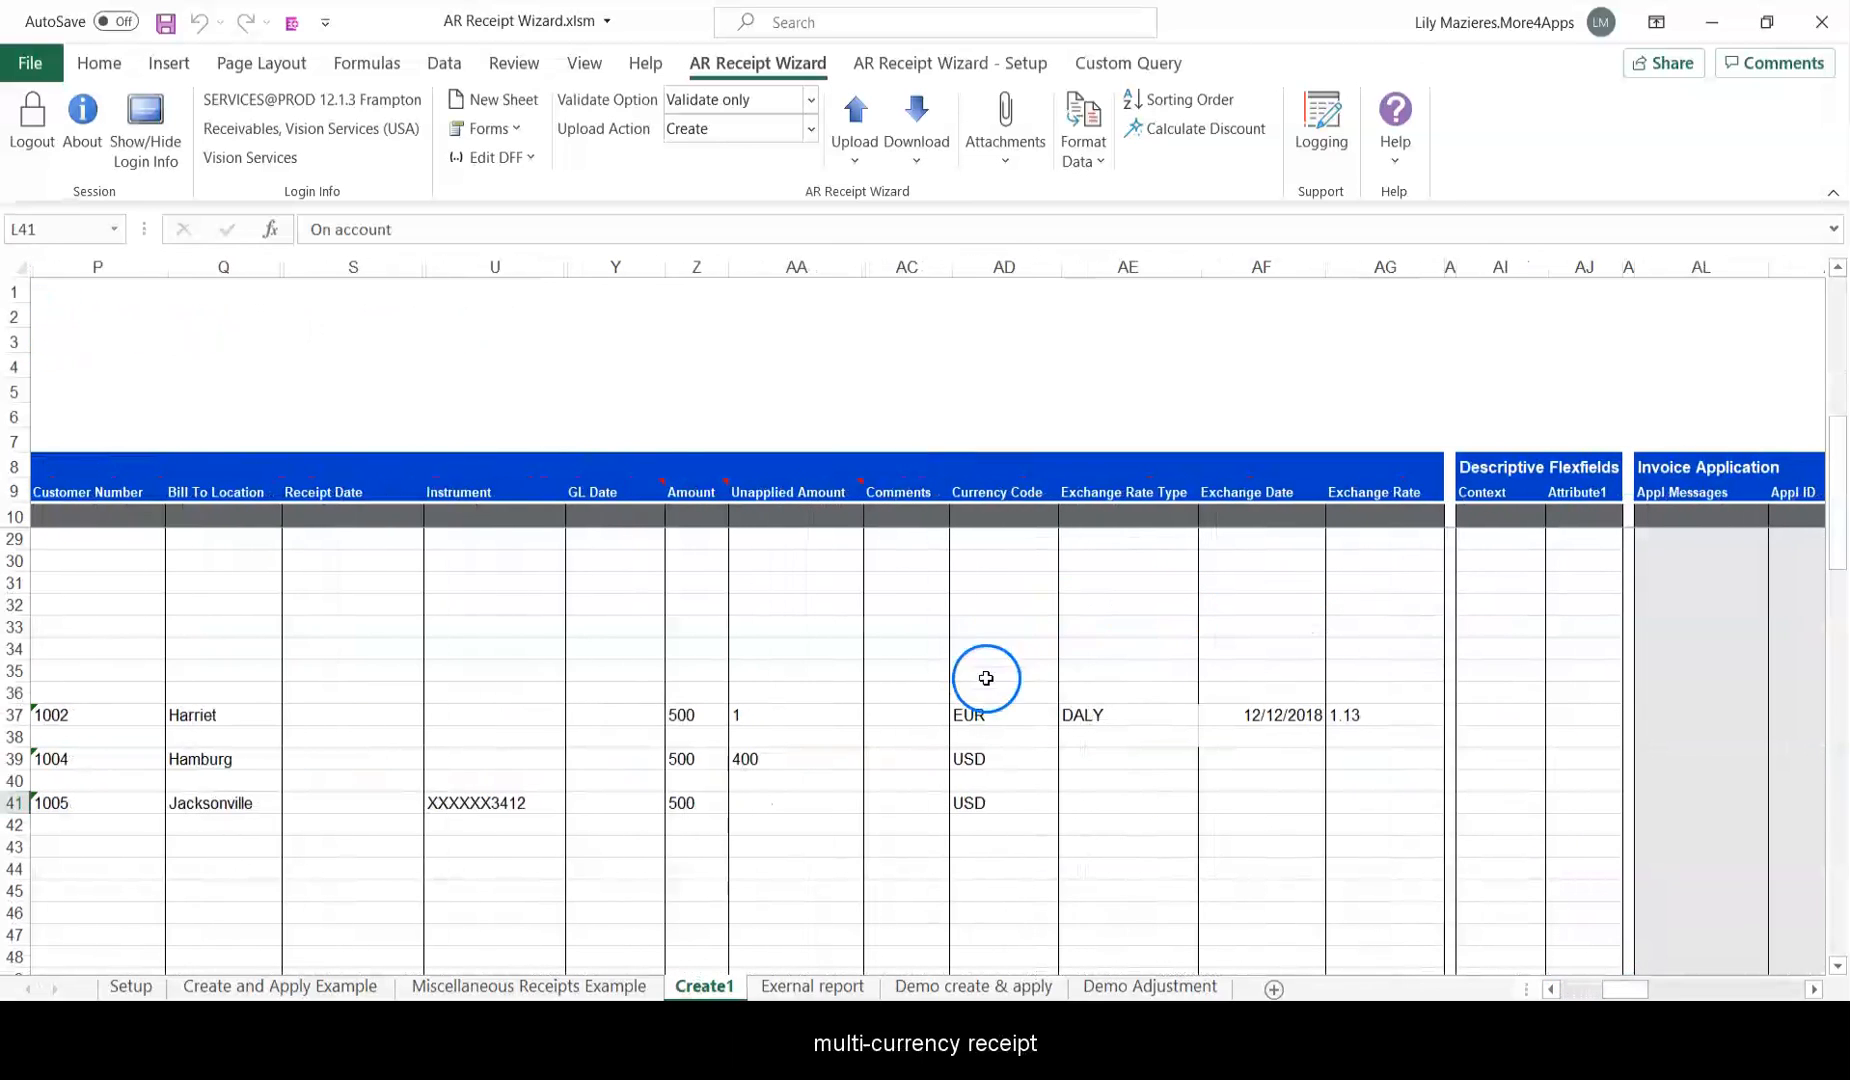
scroll(1631, 962, "right", 6)
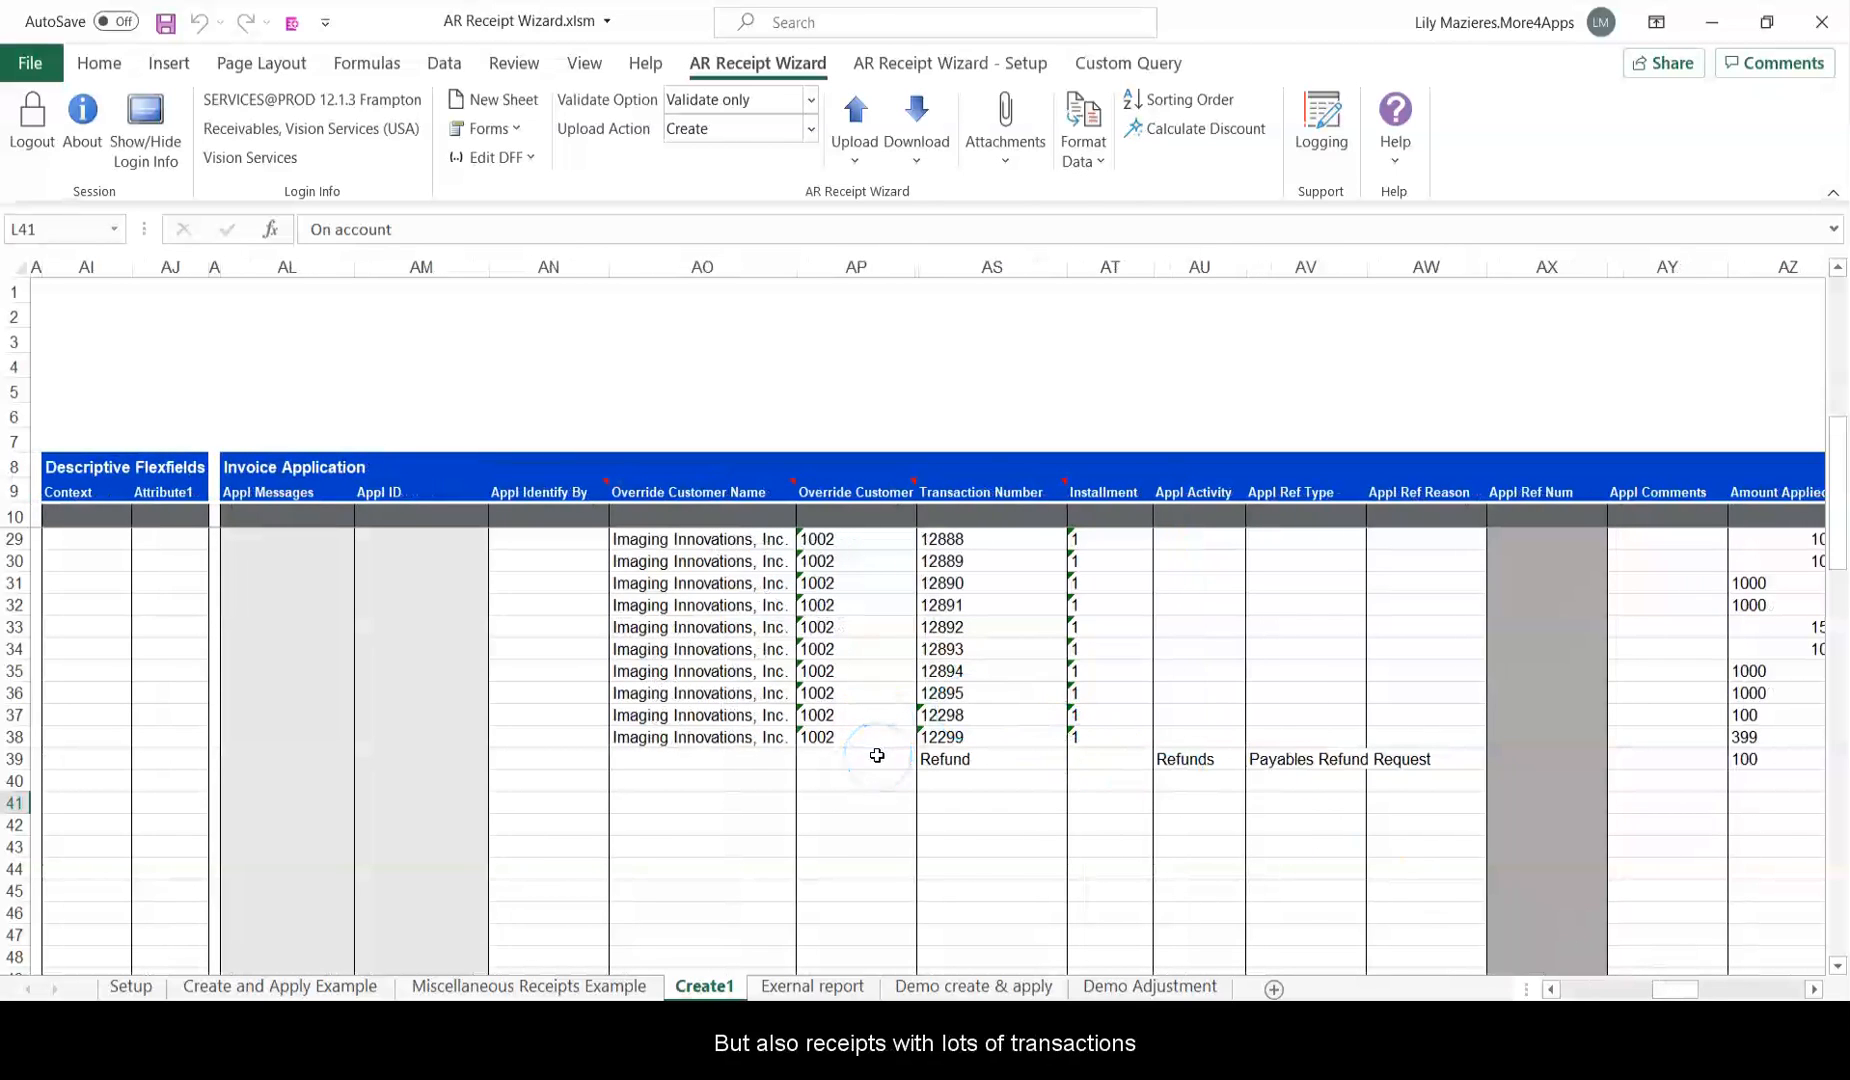
scroll(877, 755, "up", 3)
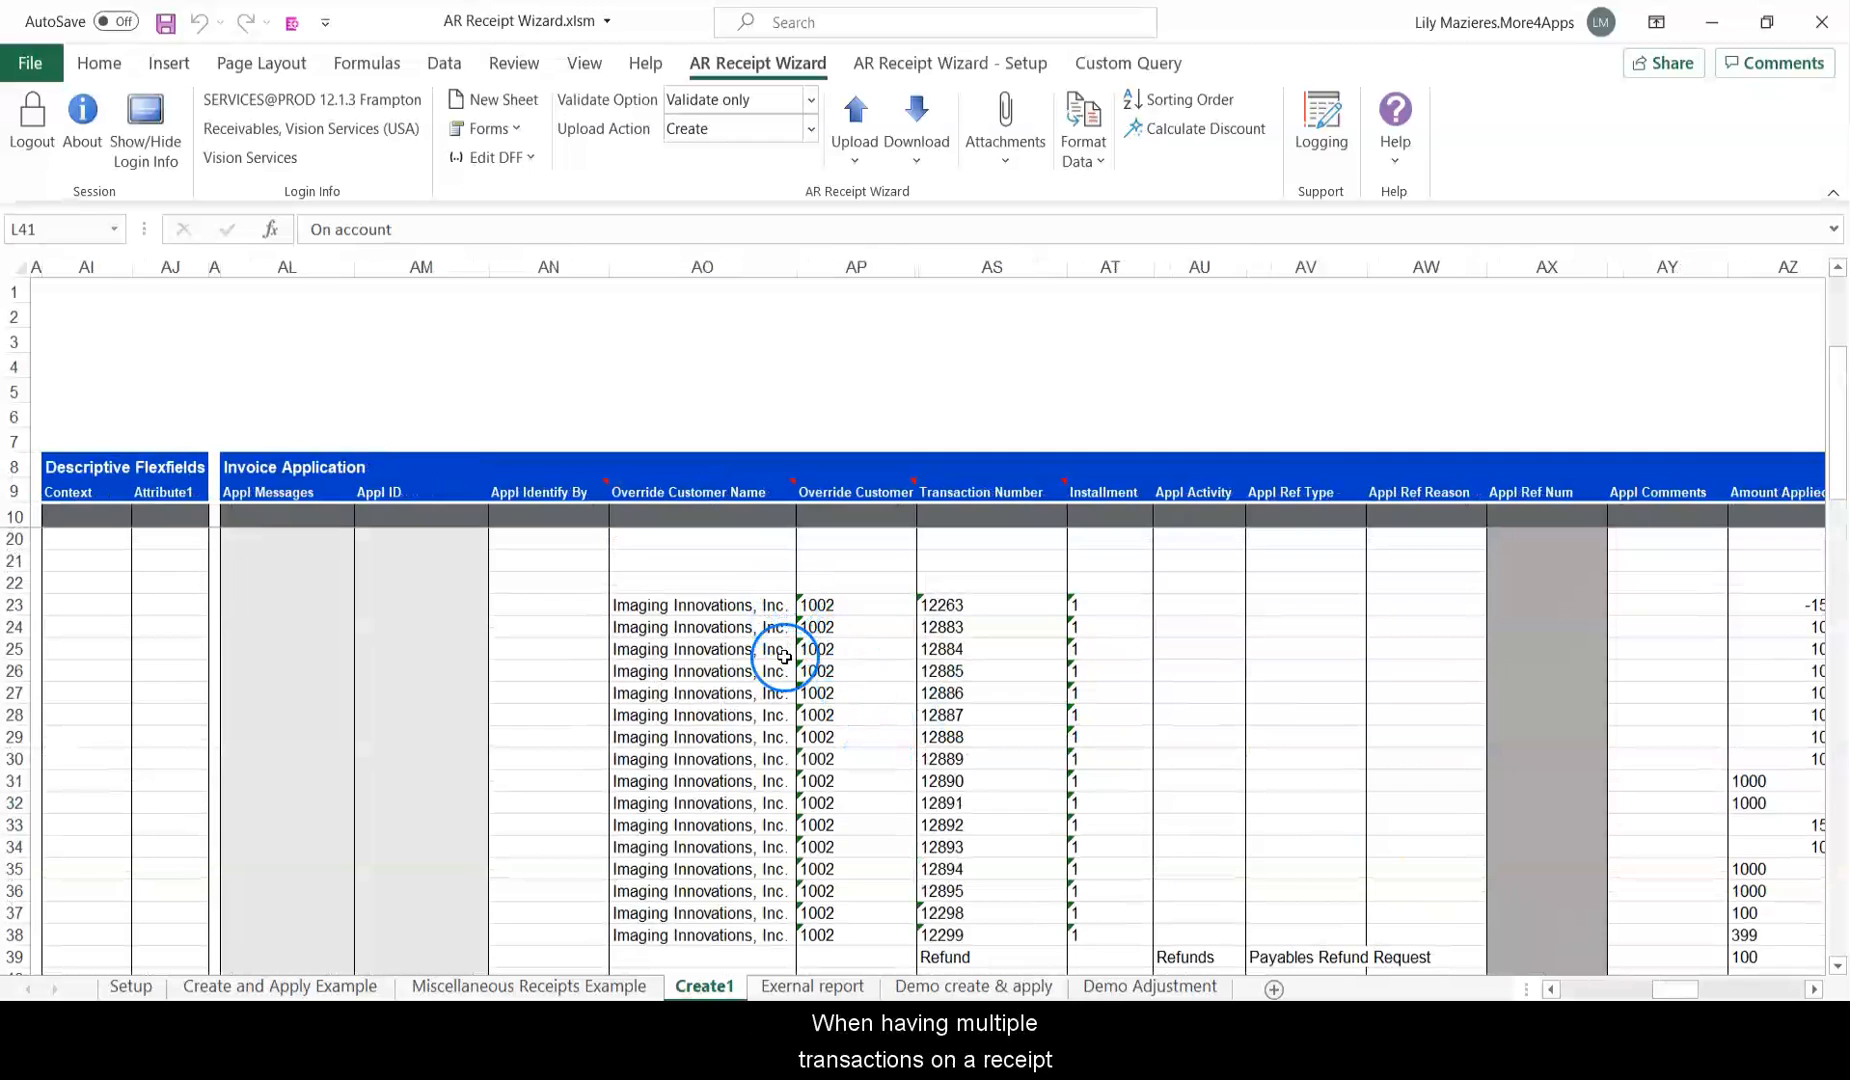
scroll(1575, 957, "left", 10)
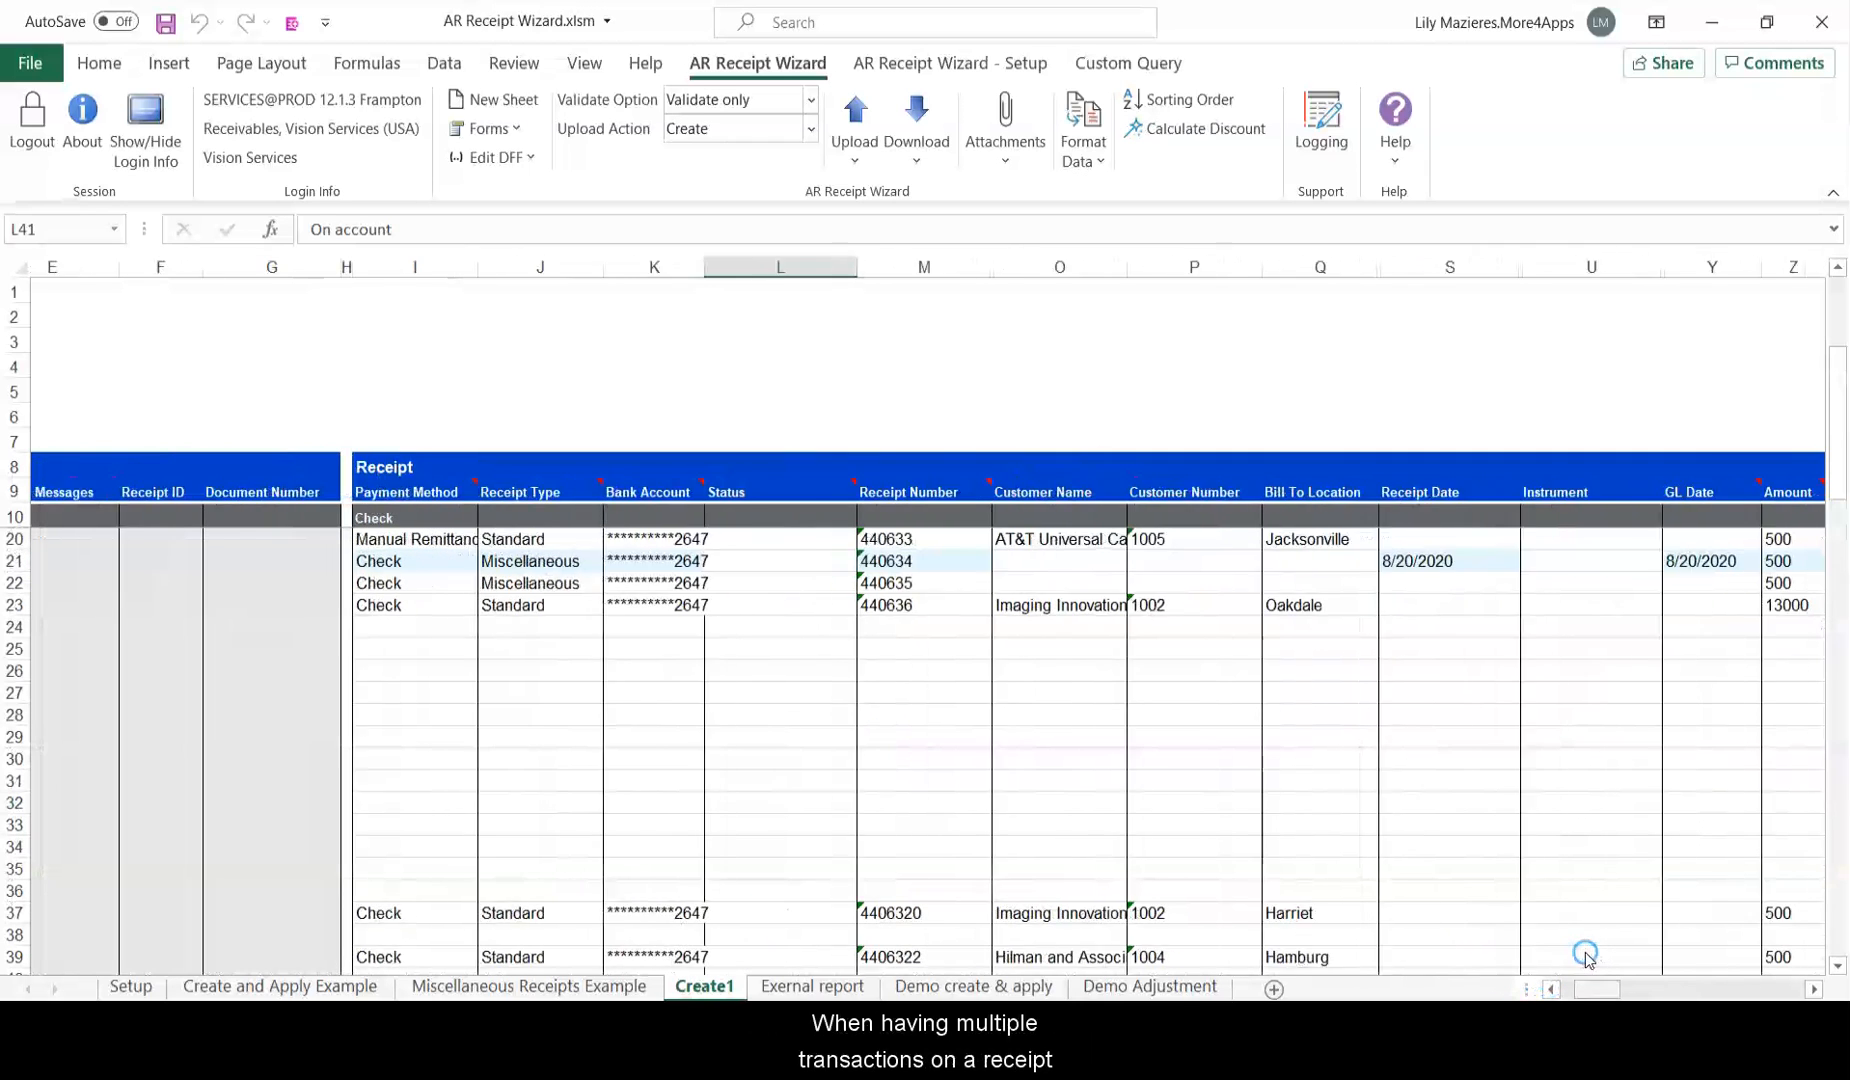
scroll(1585, 955, "right", 1)
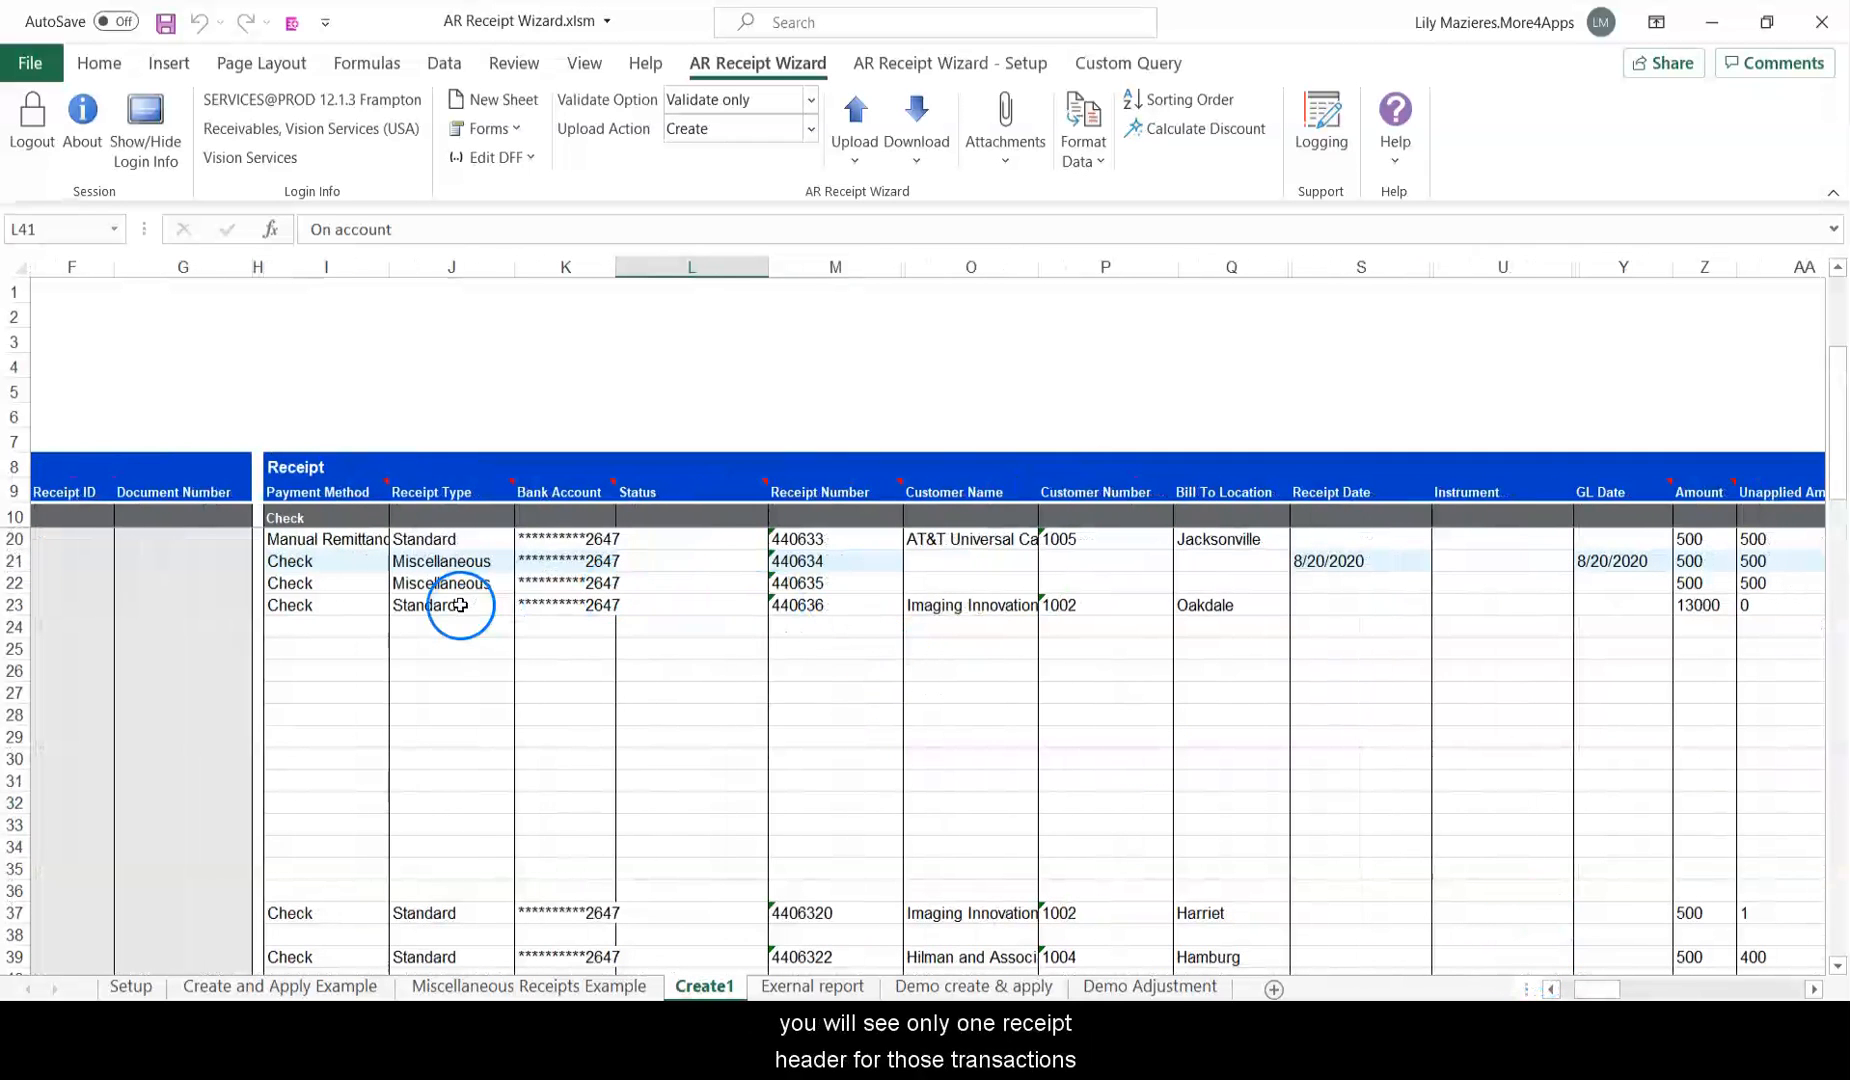
left_click_drag(360, 594, 1237, 591)
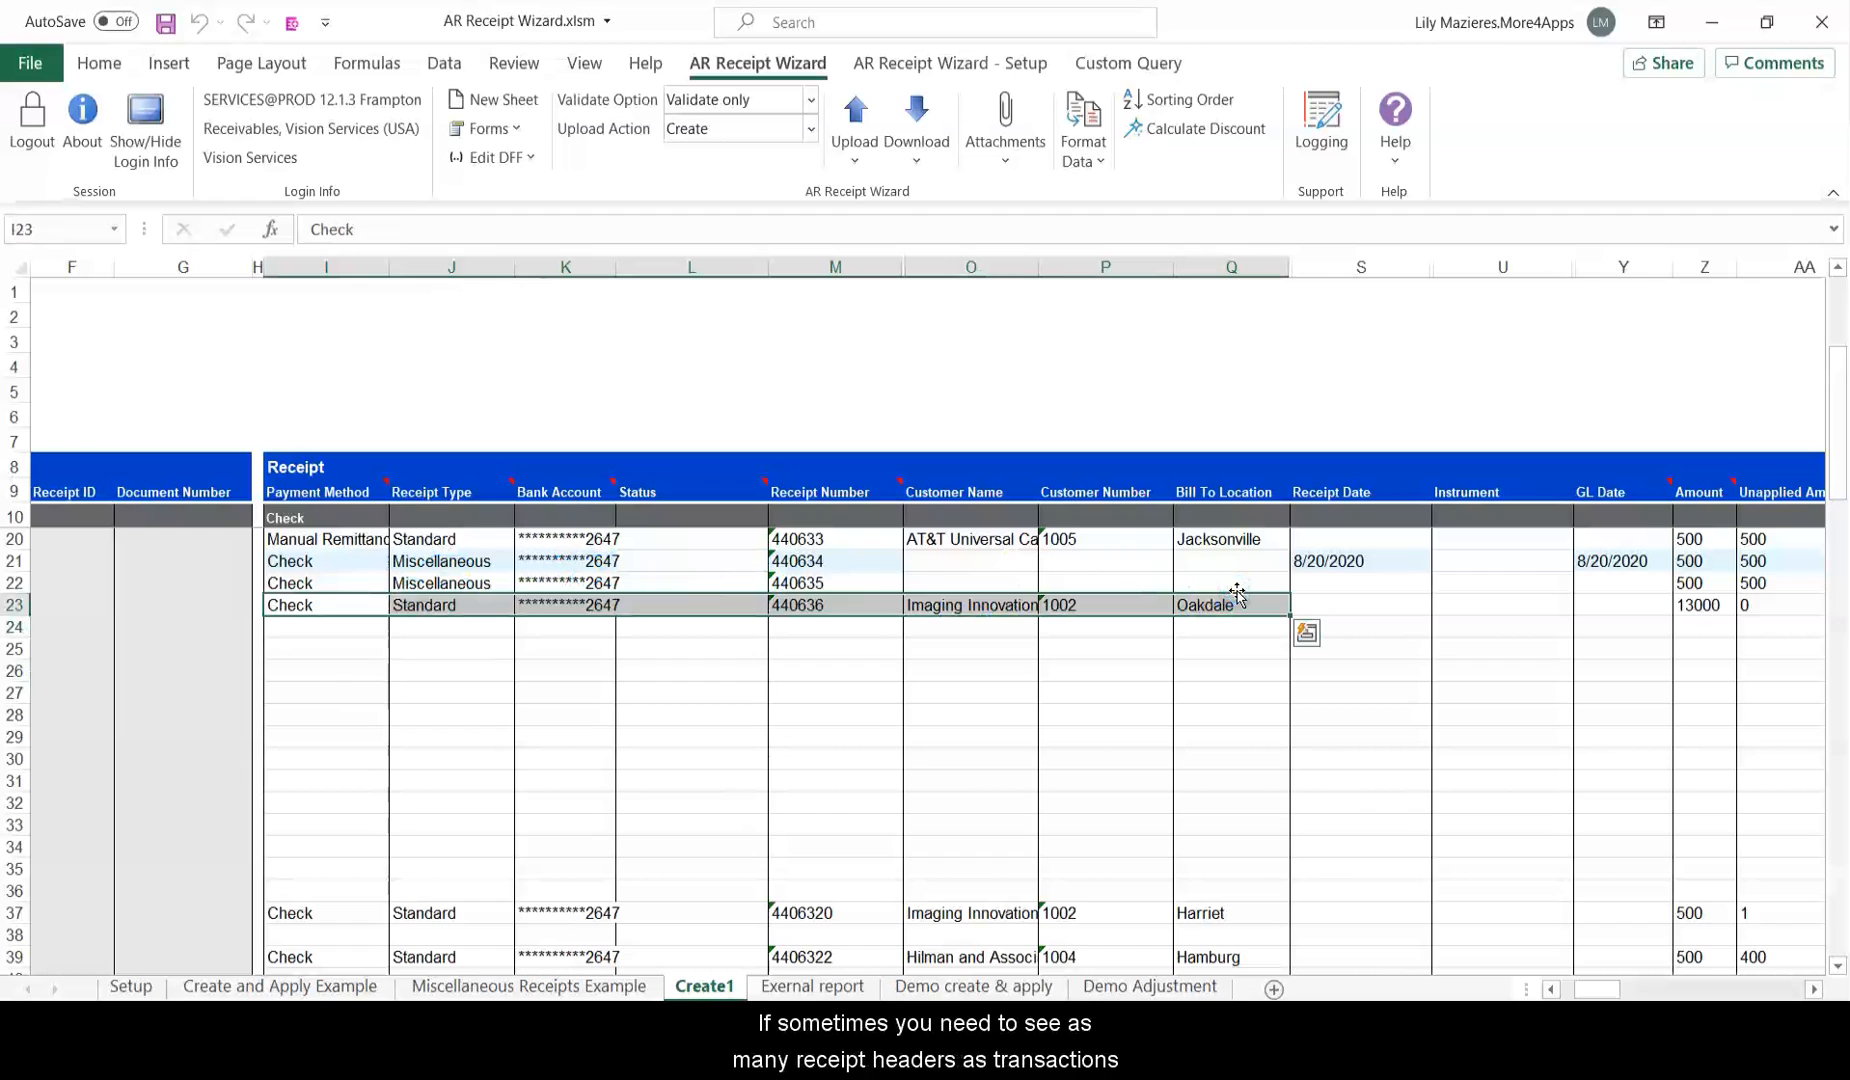
left_click(1237, 582)
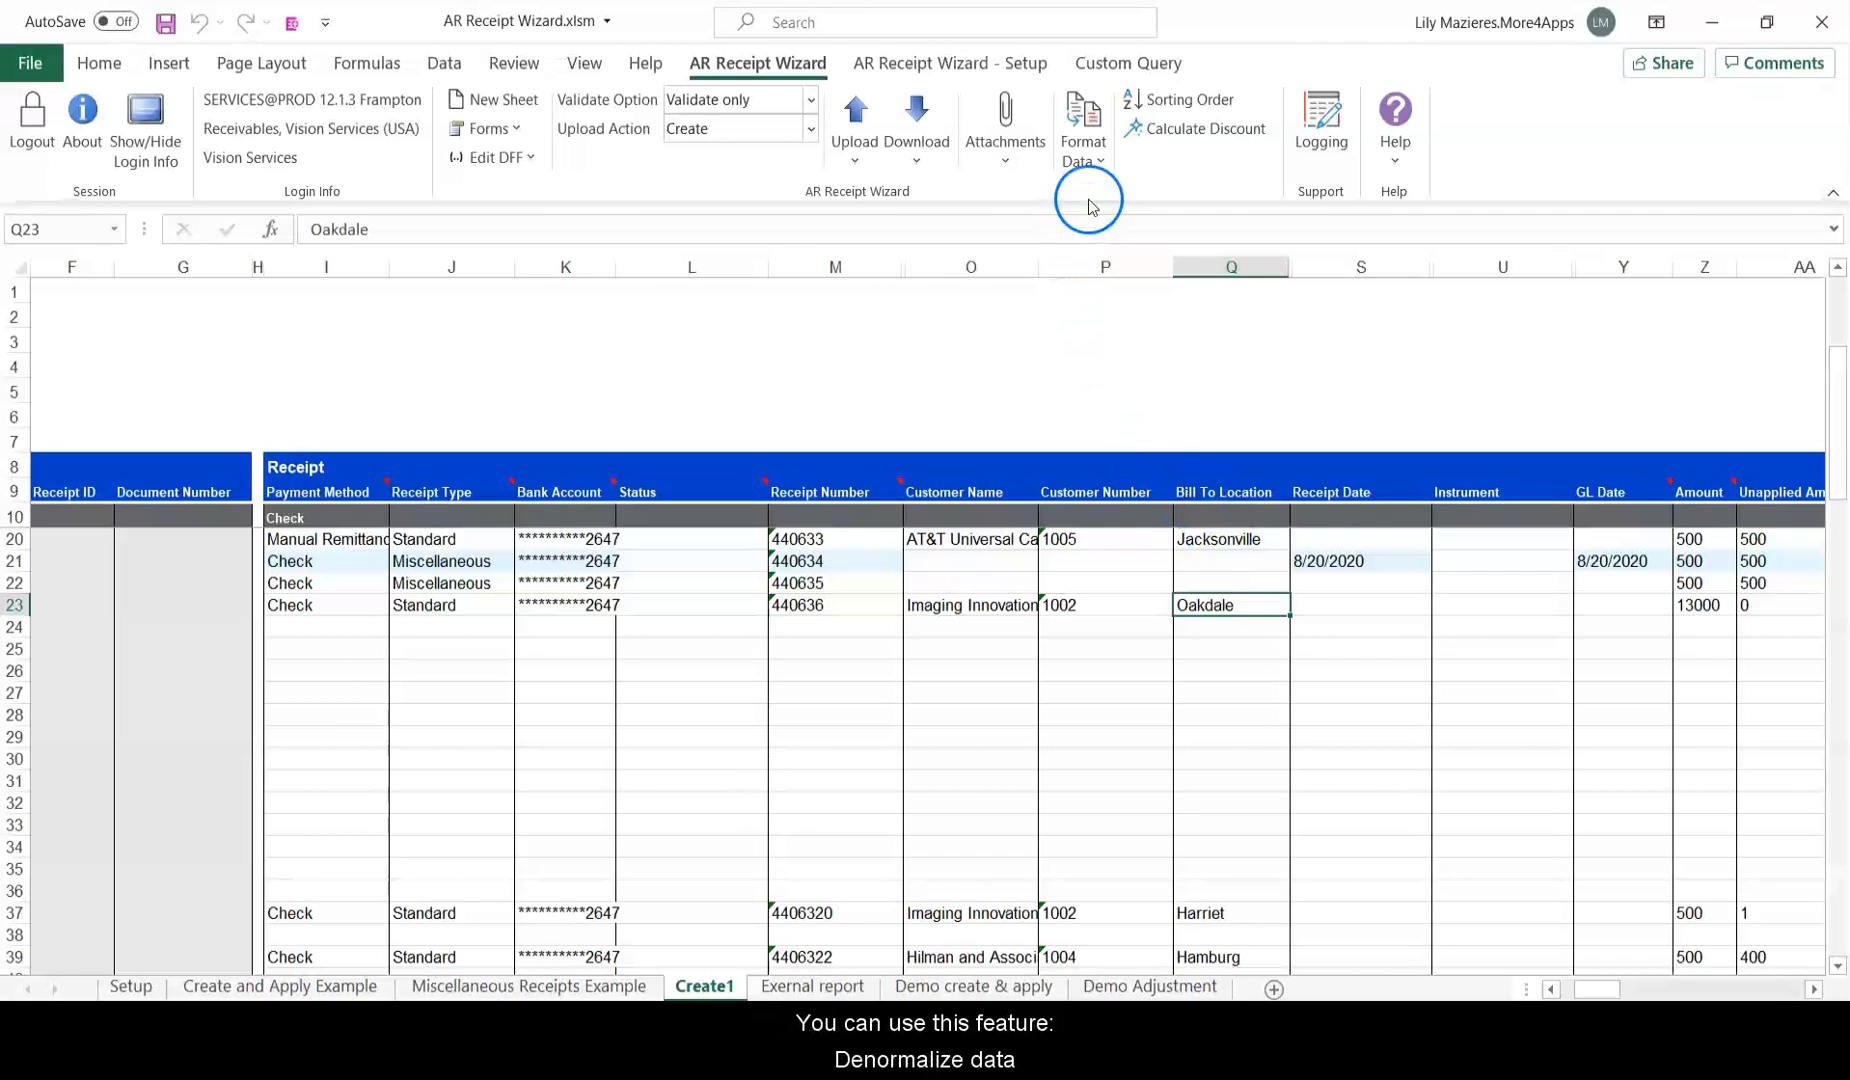
Denormalise the data so receipt 440636's header repeats on every transaction row.
left_click(1090, 150)
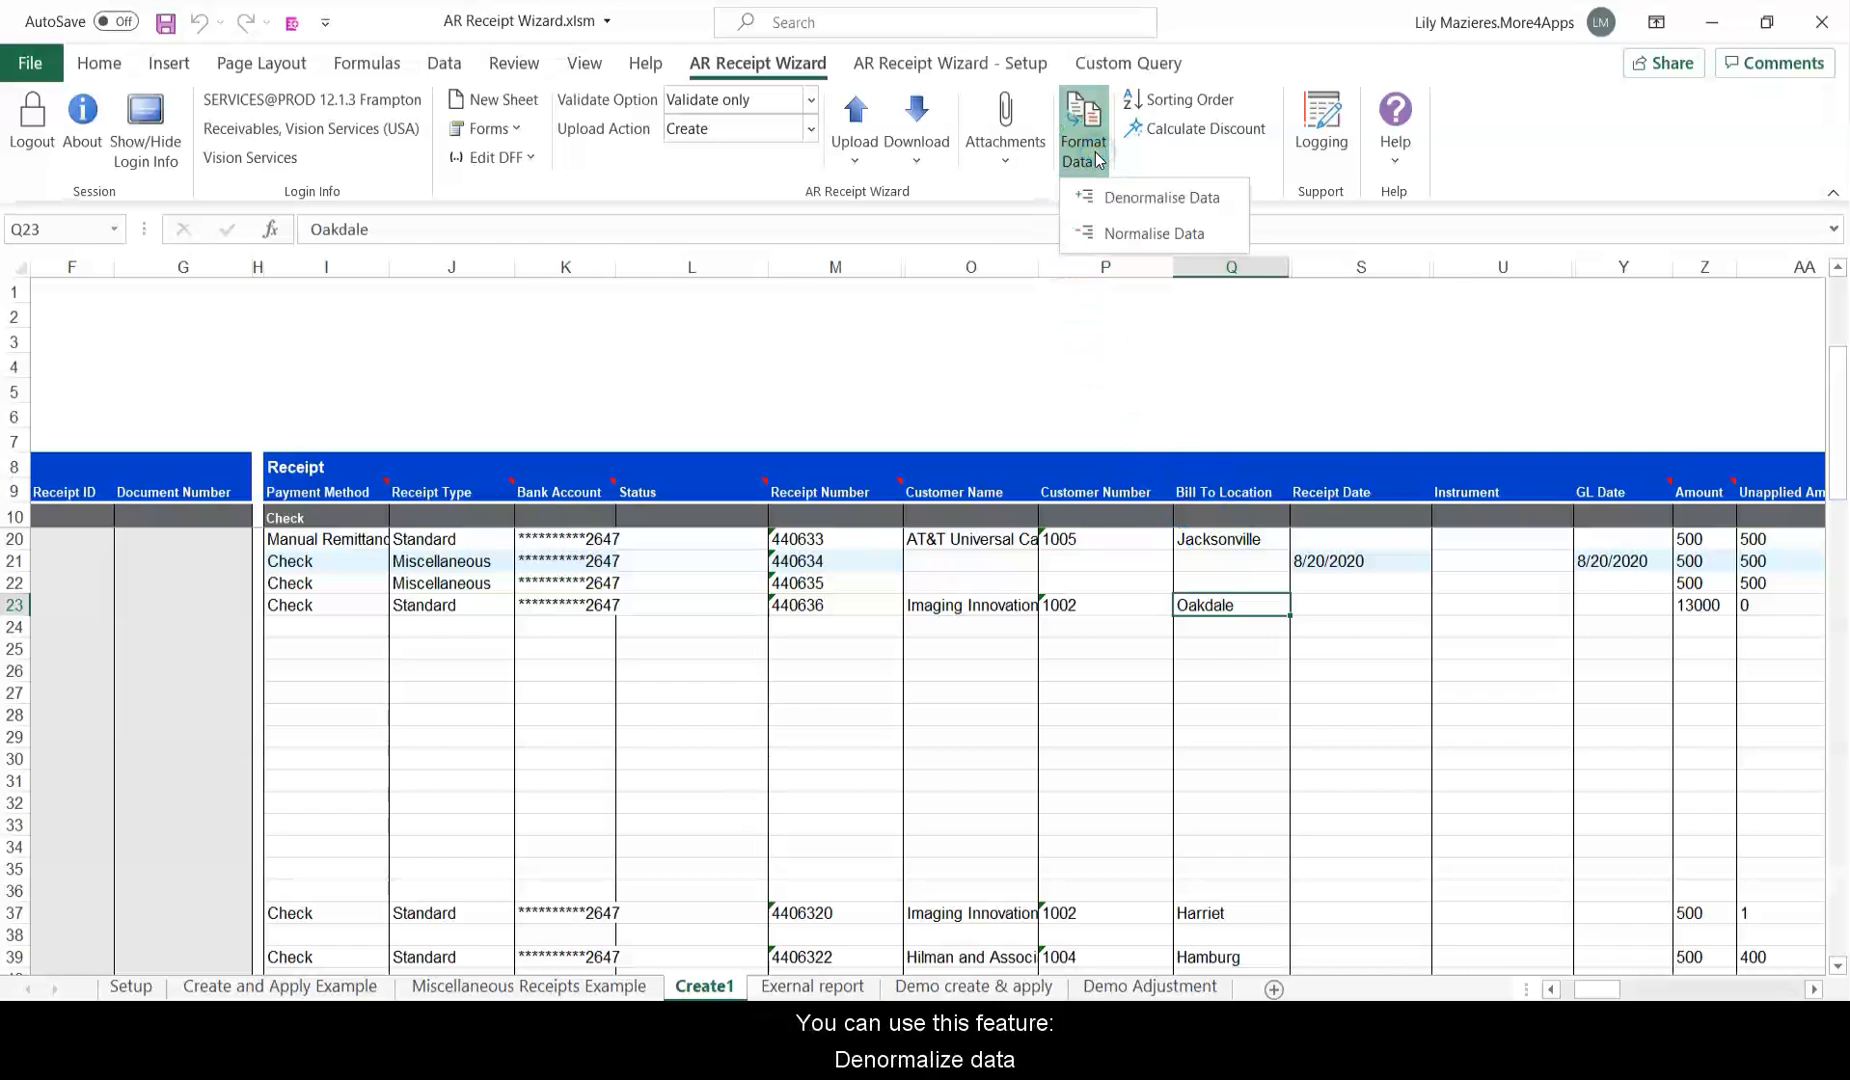
left_click(1217, 199)
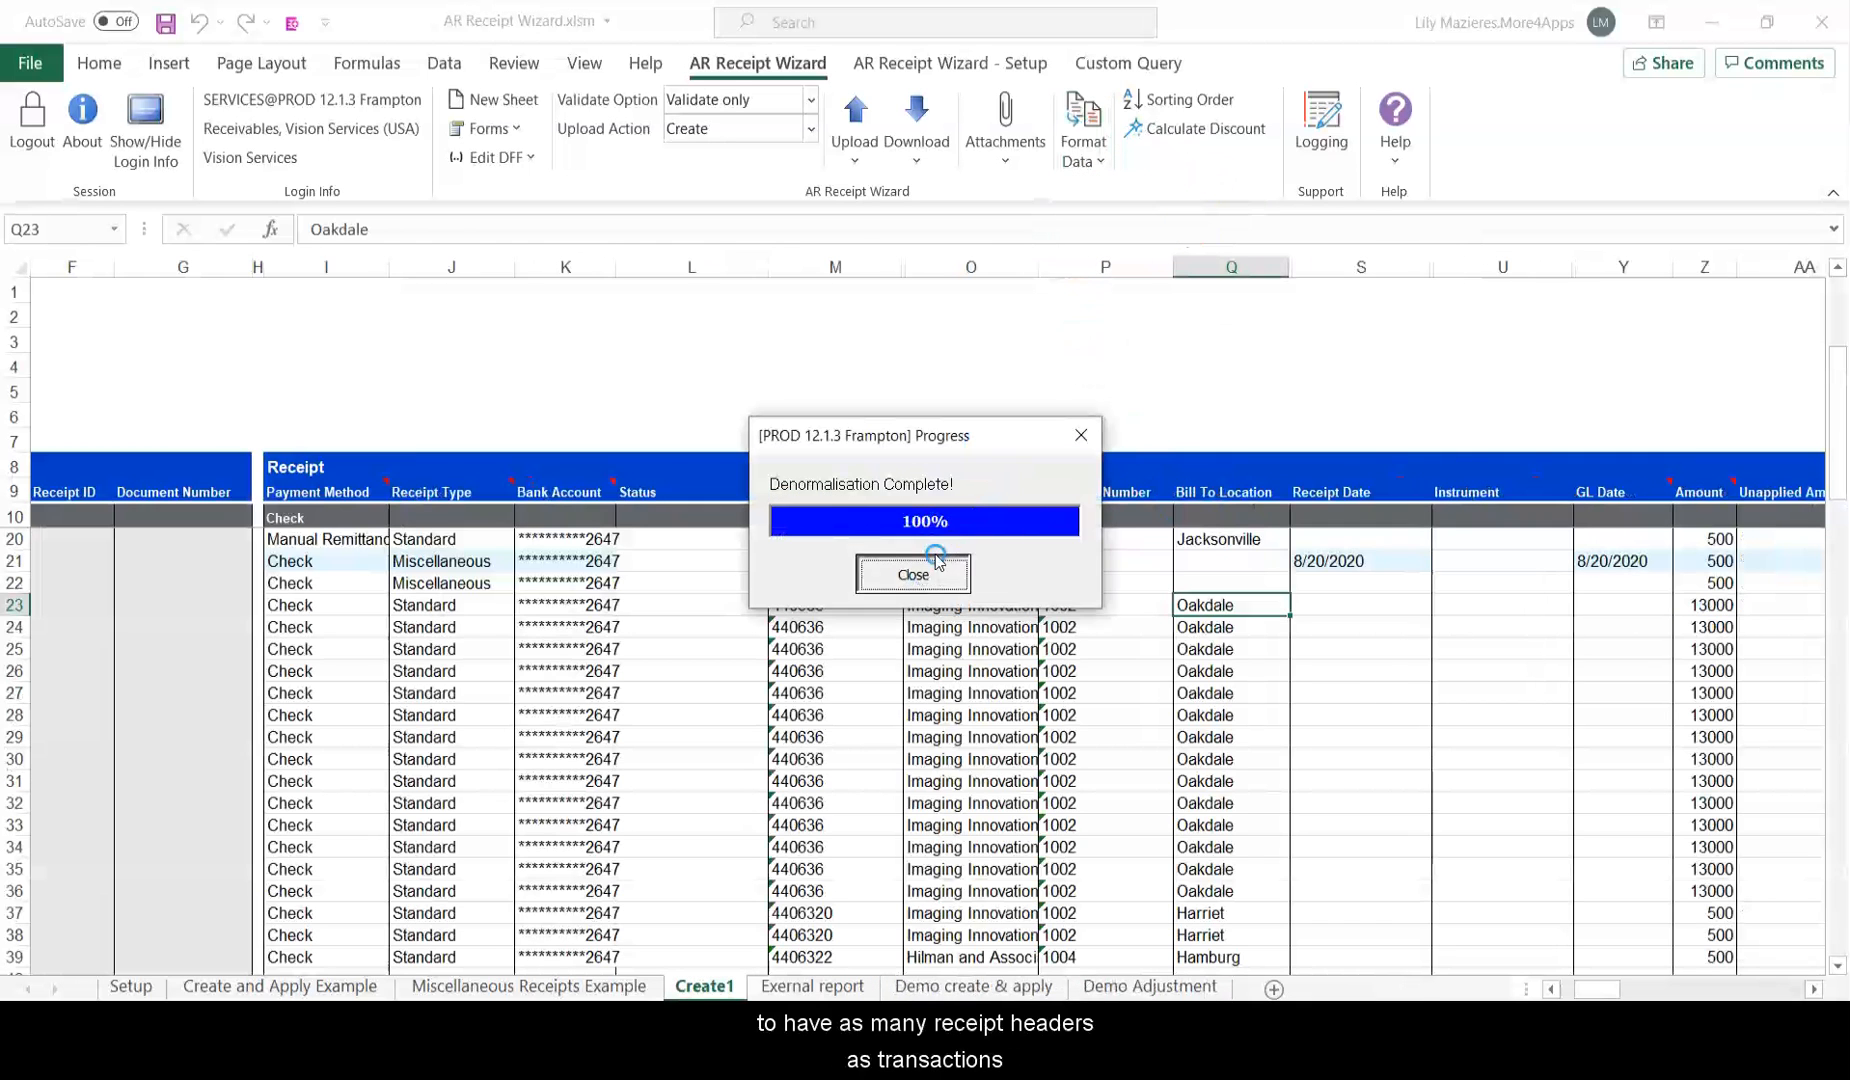
left_click(914, 573)
left_click_drag(860, 604, 848, 858)
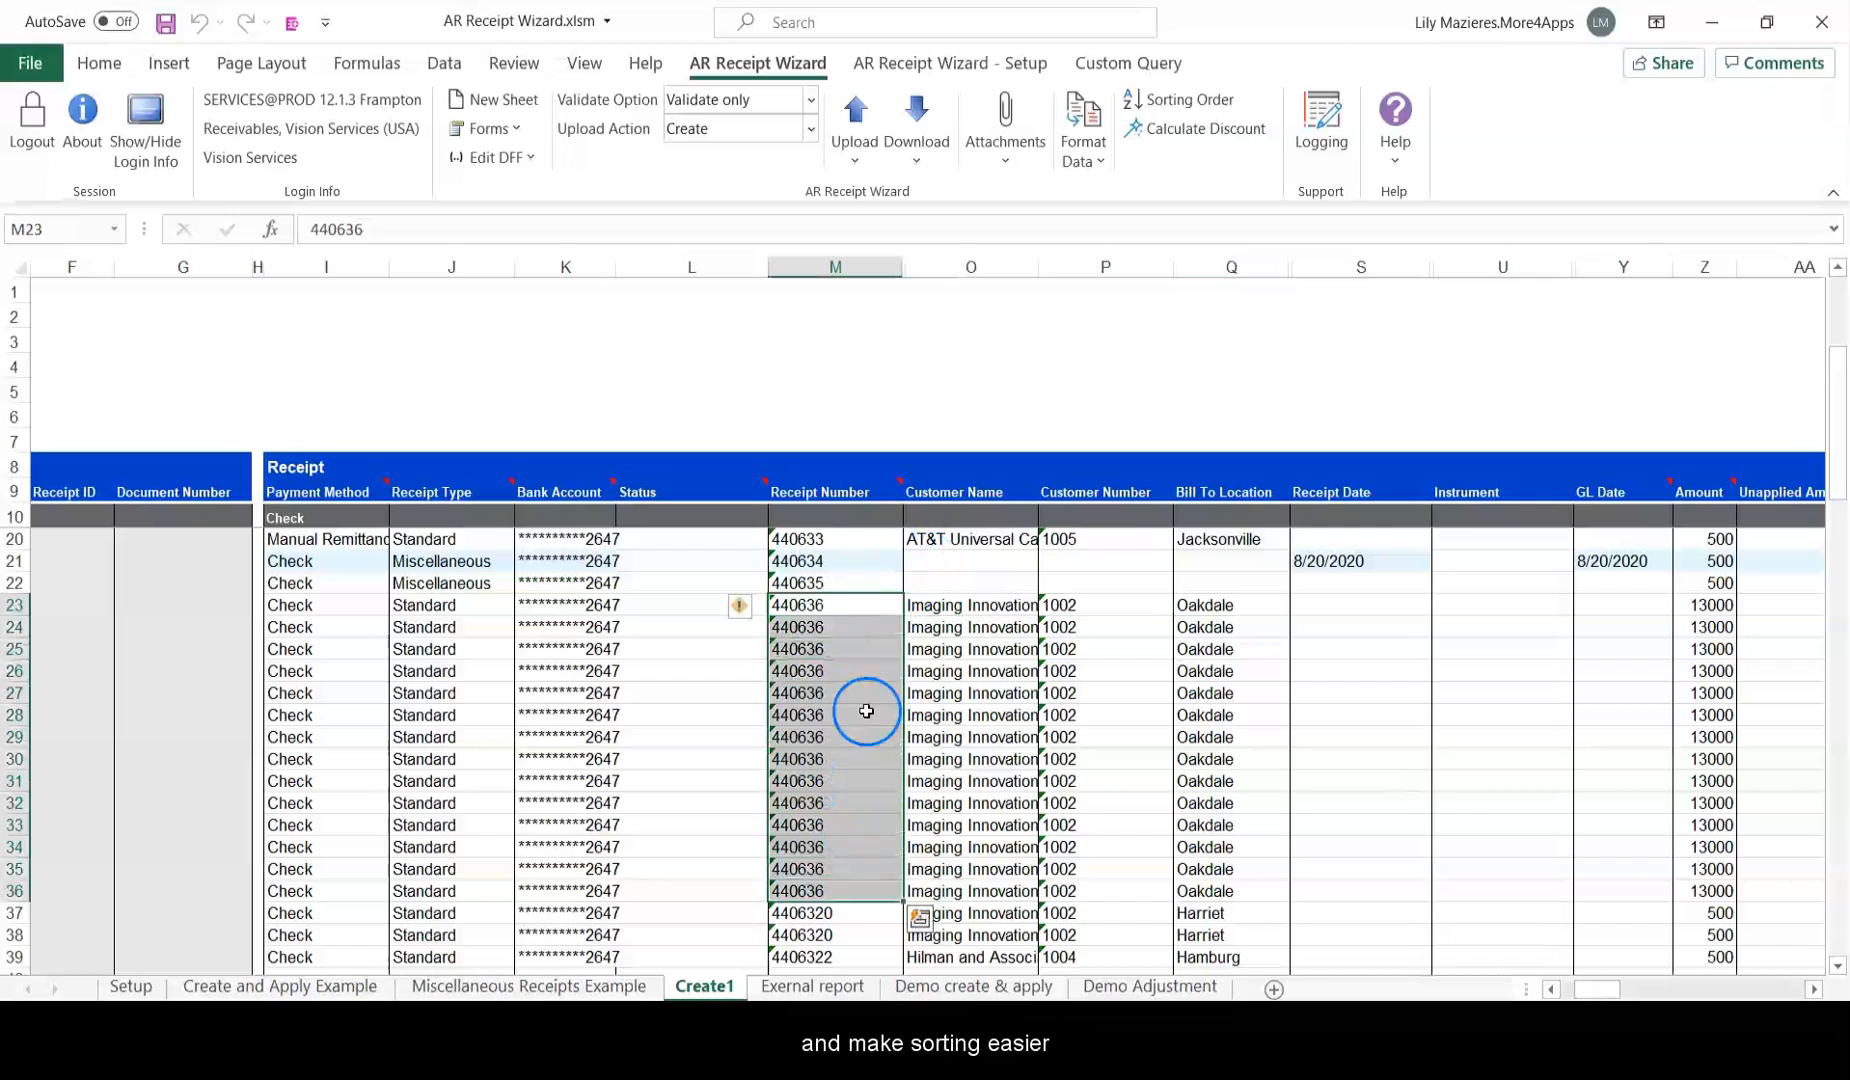
left_click(854, 645)
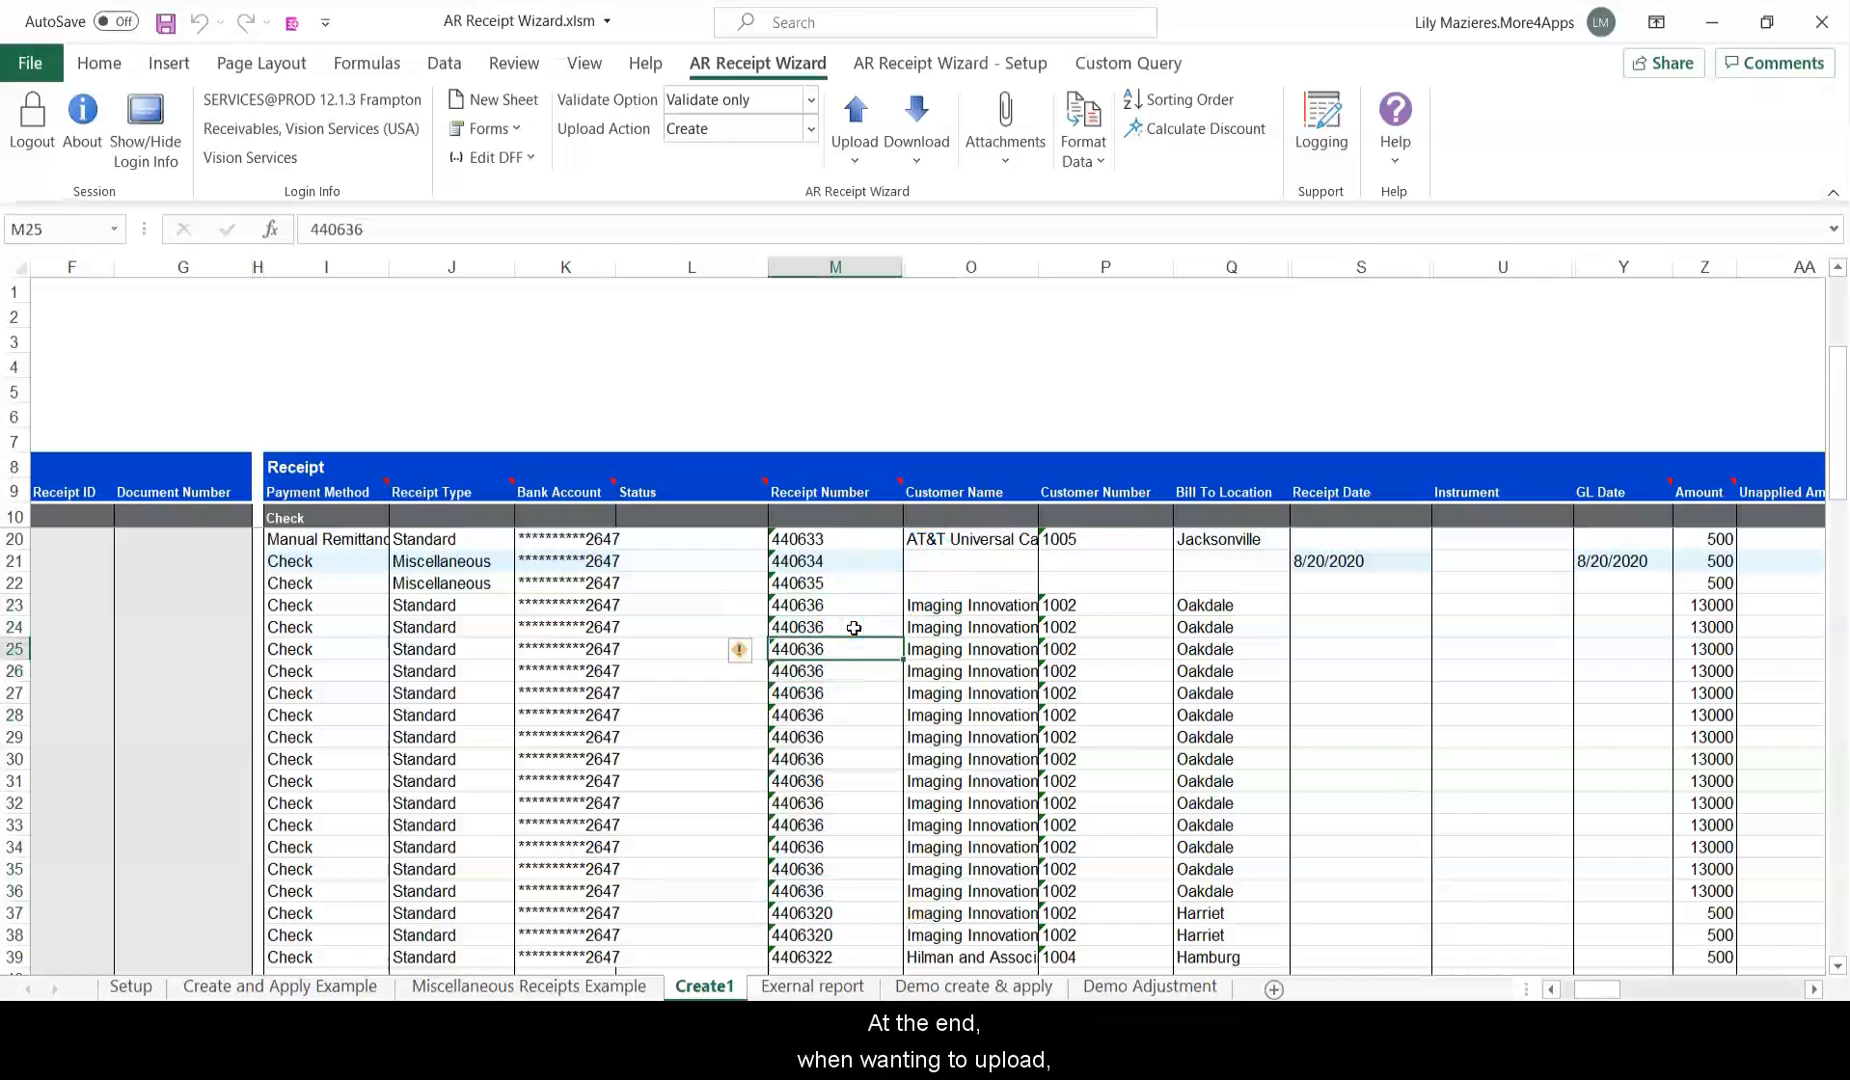
Normalise the data so 440636's header remains only on row 23.
left_click(1090, 162)
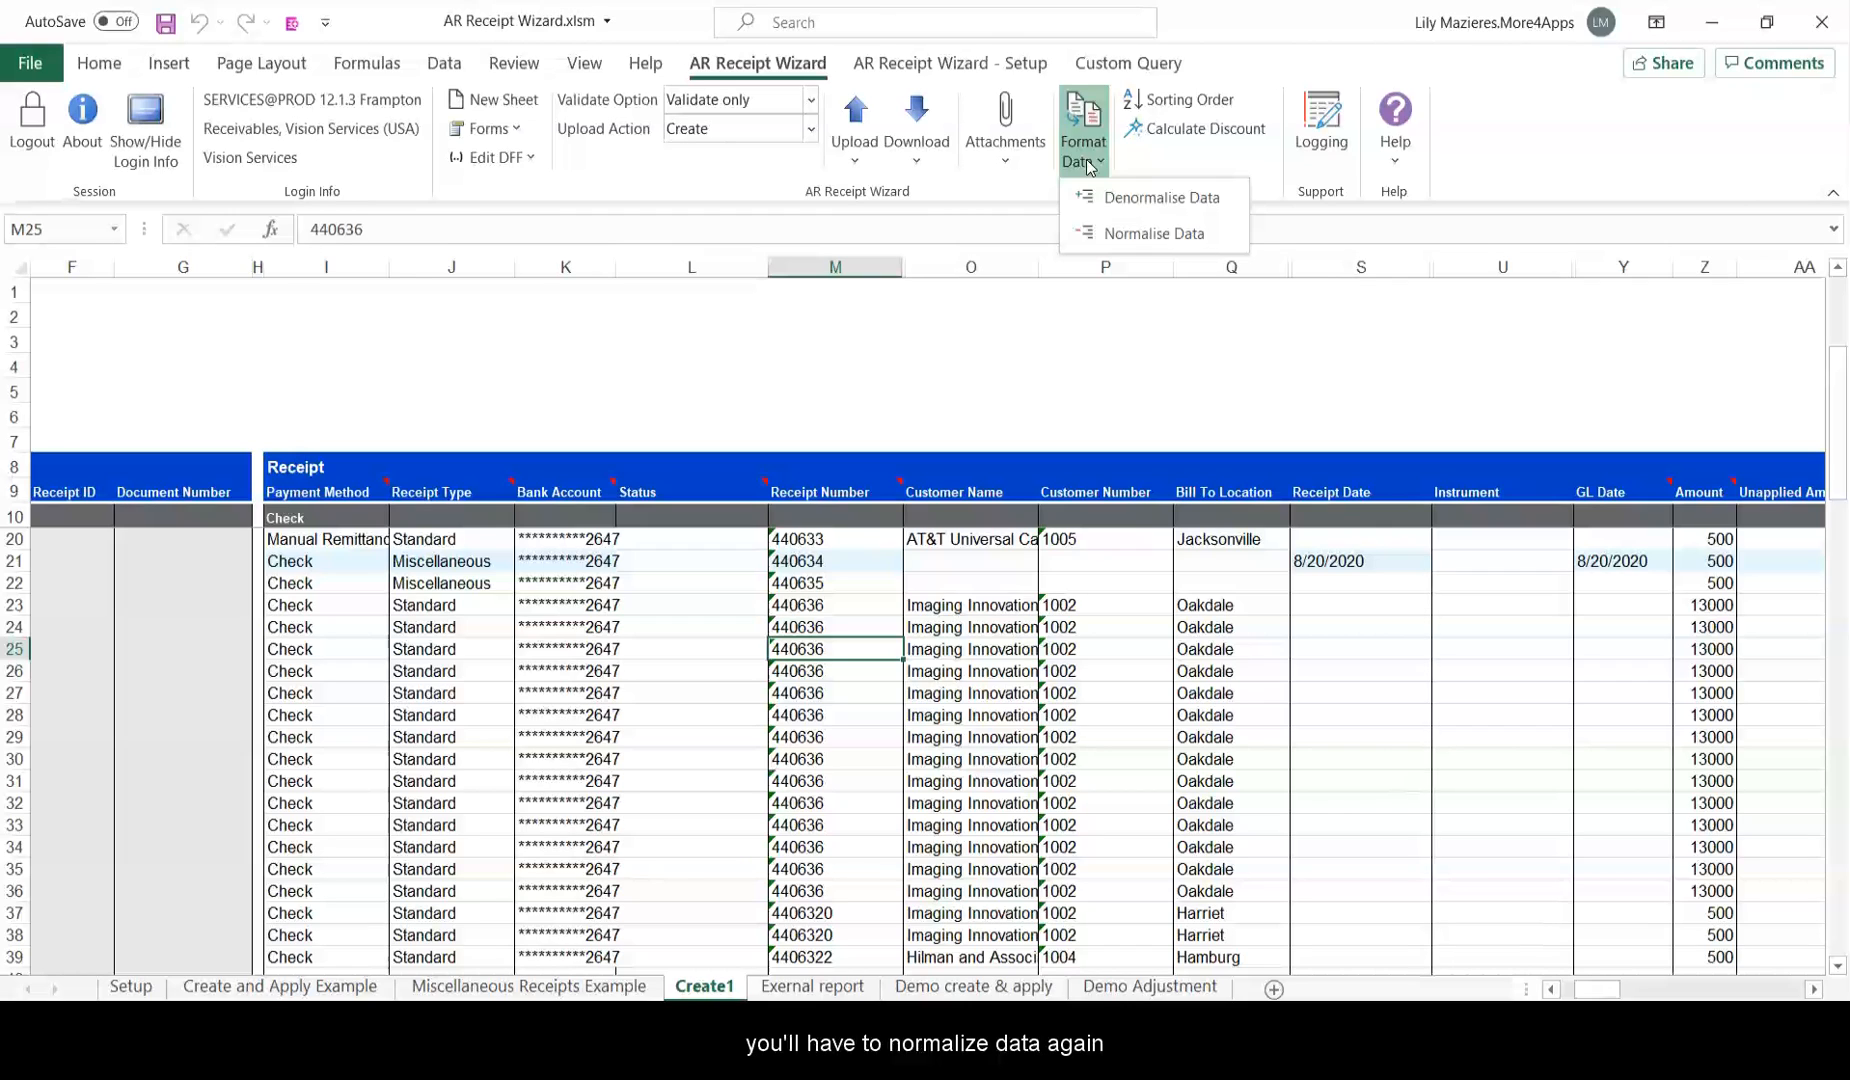
left_click(1160, 233)
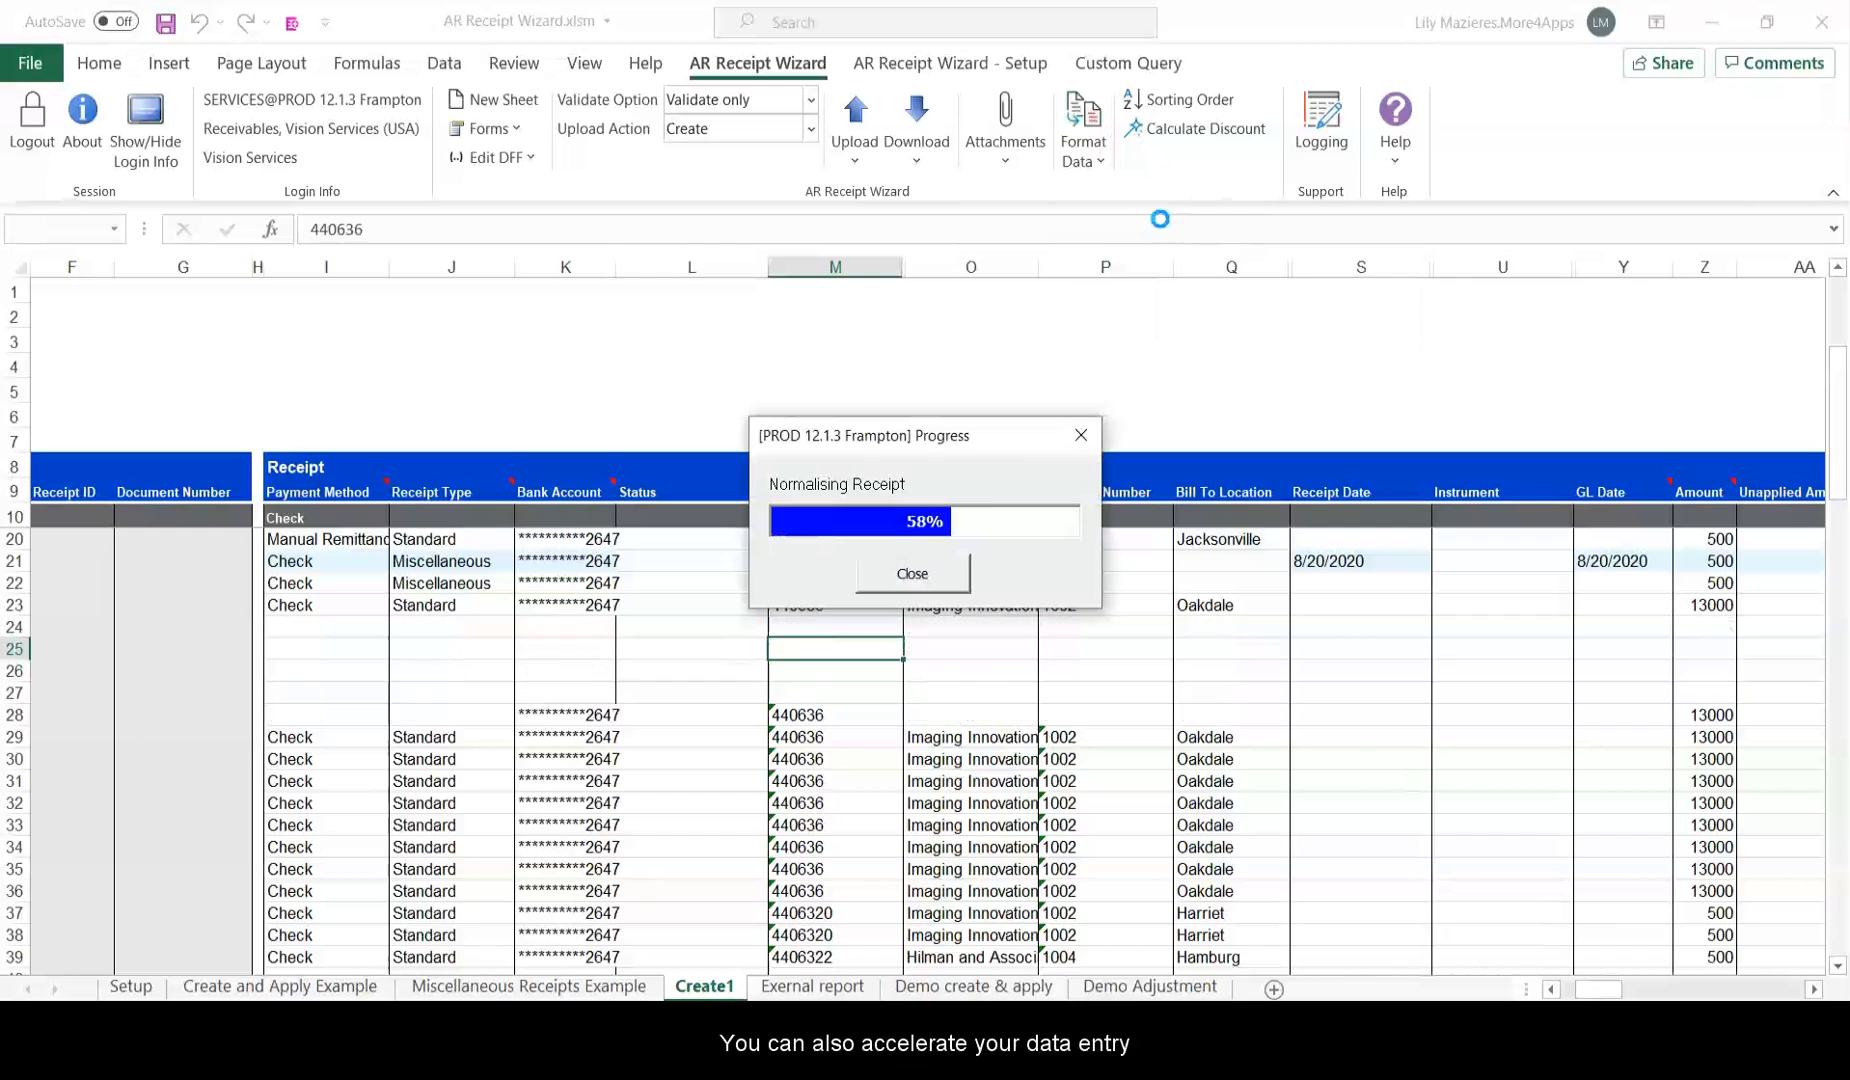
left_click(890, 573)
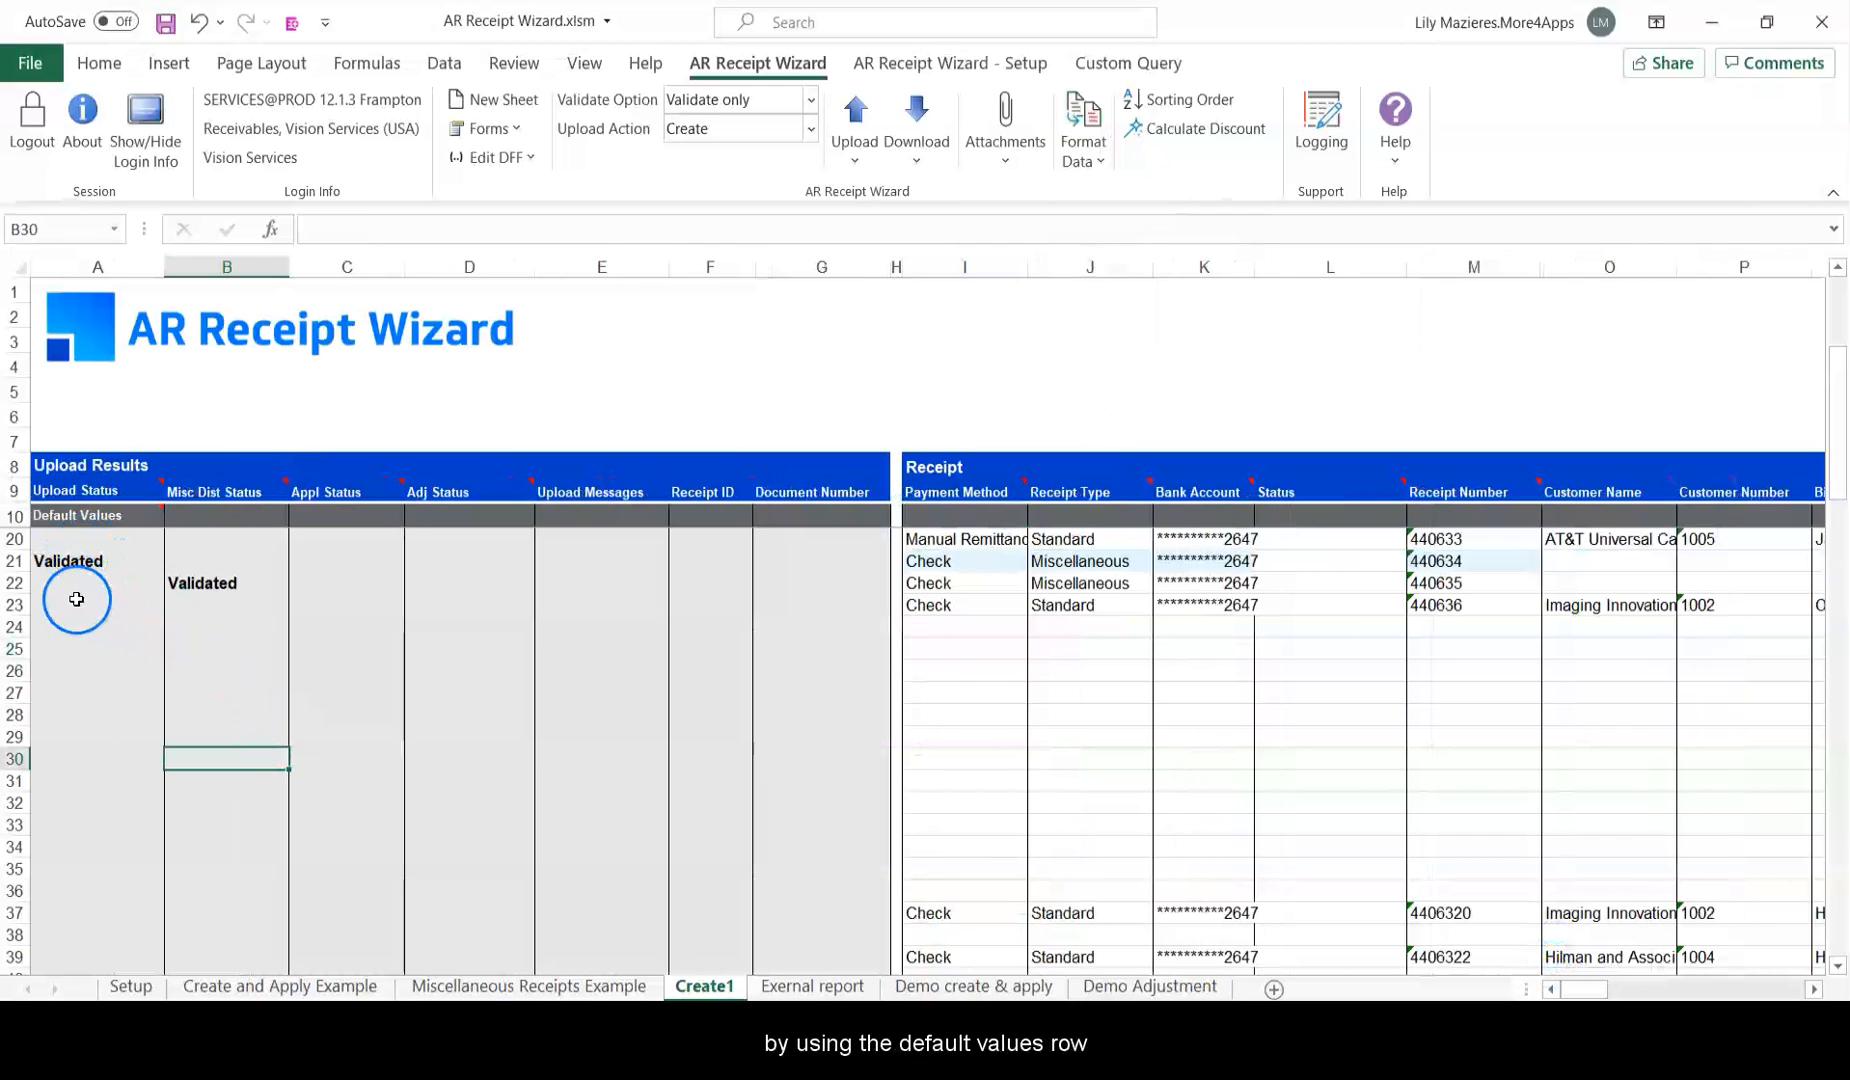
Enter Check as the default Payment Method in I10 on the Default Values row.
left_click(33, 514)
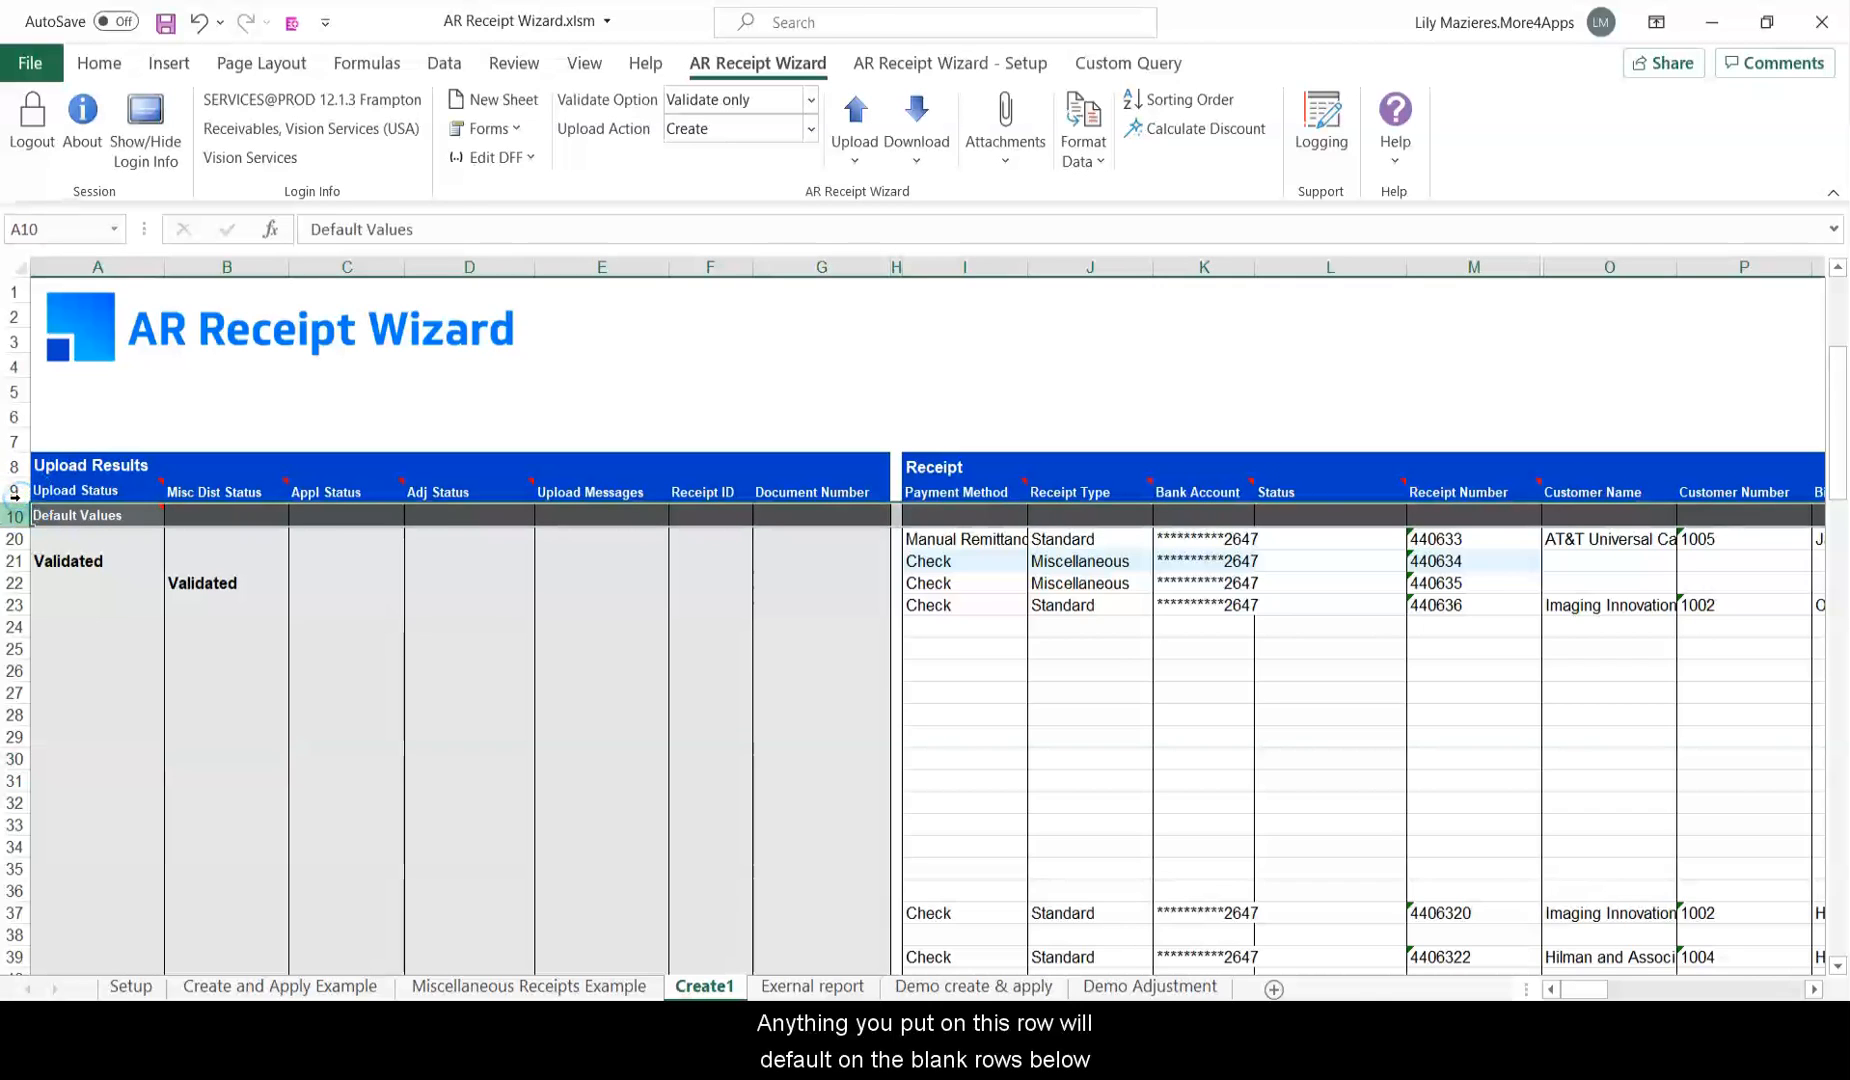
left_click(694, 660)
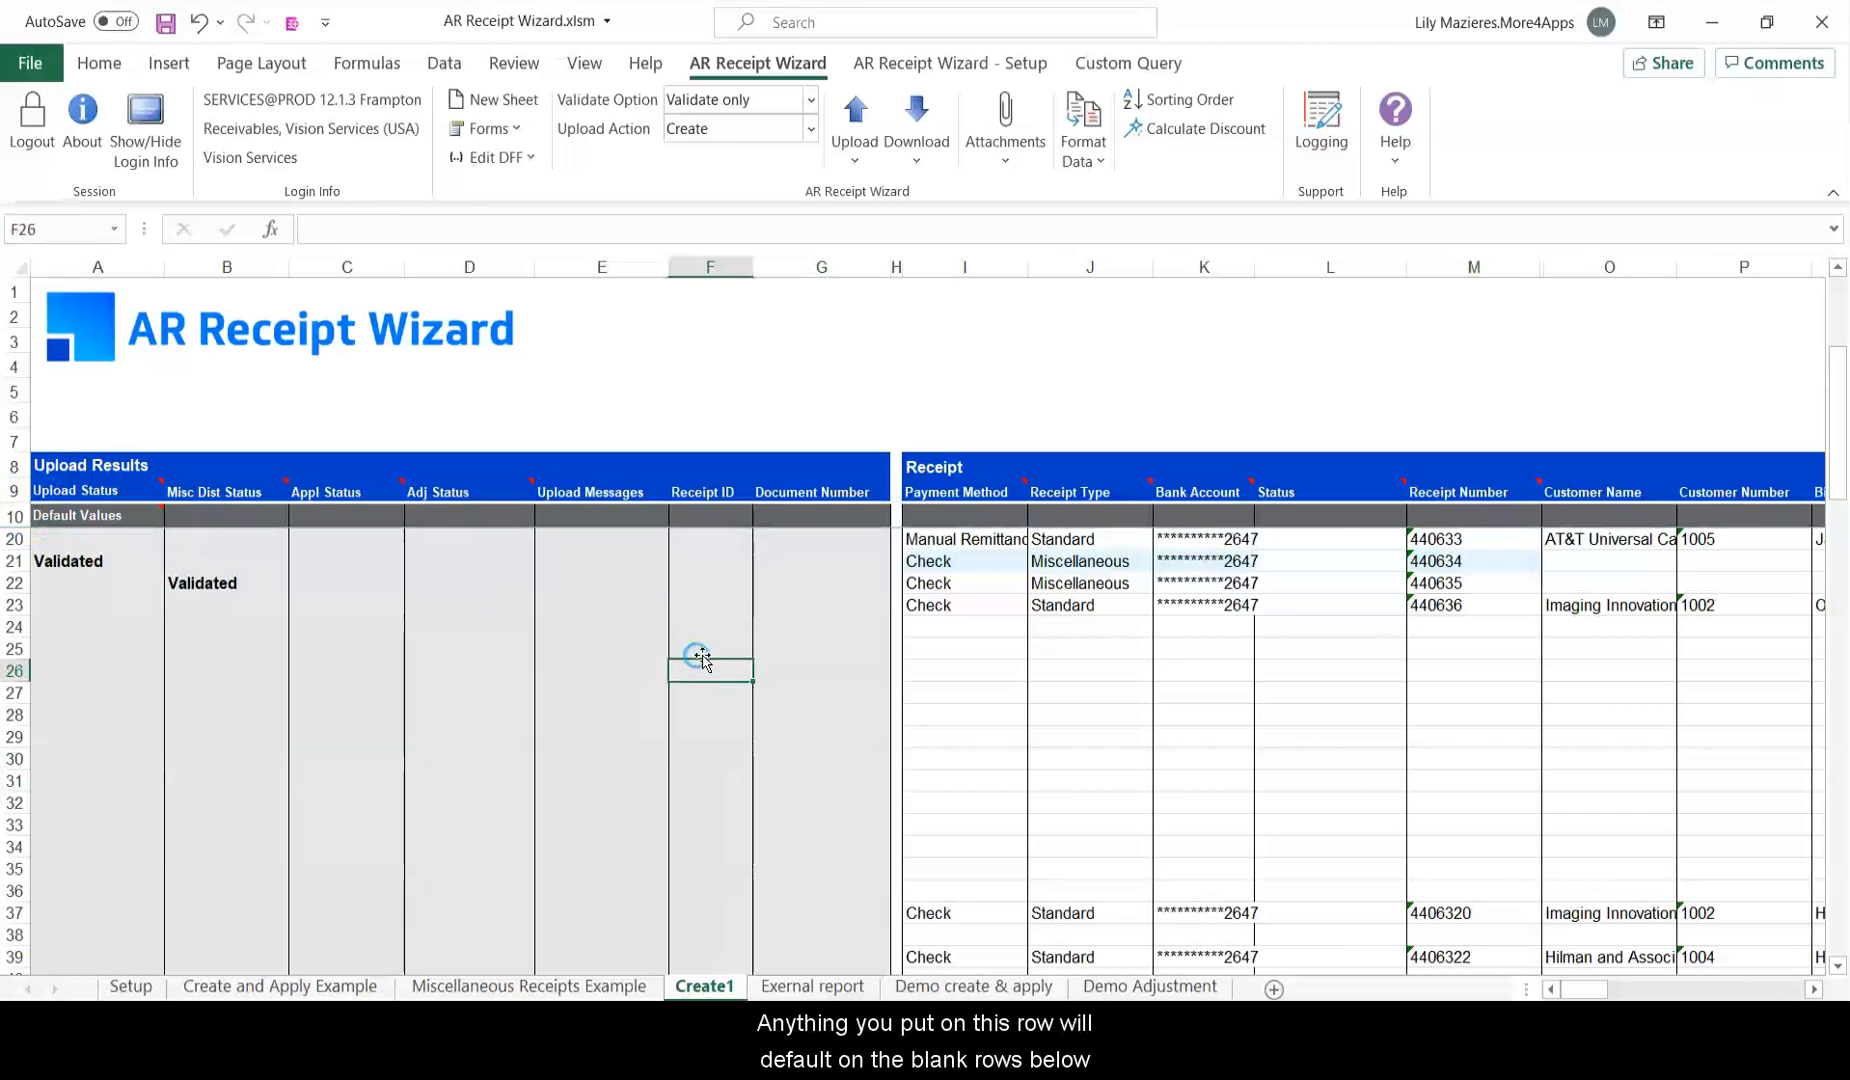
left_click(995, 512)
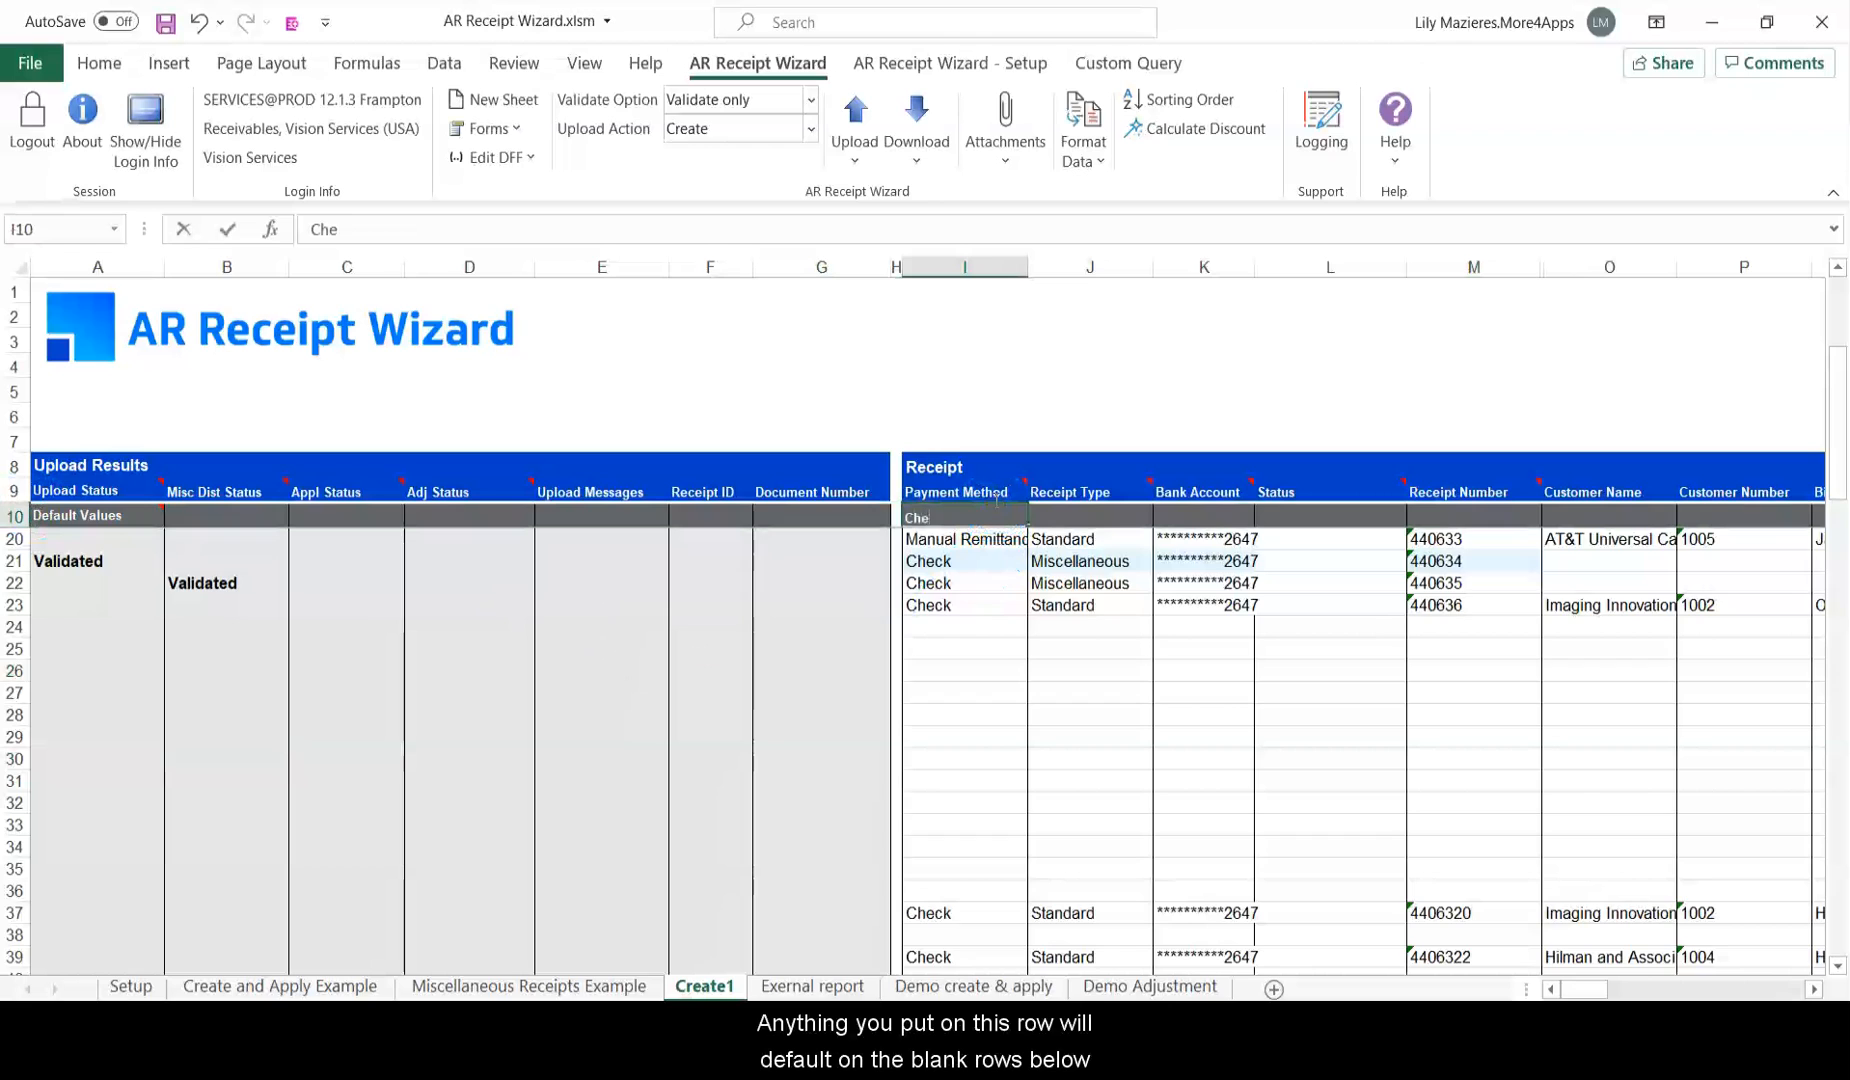
key("Return")
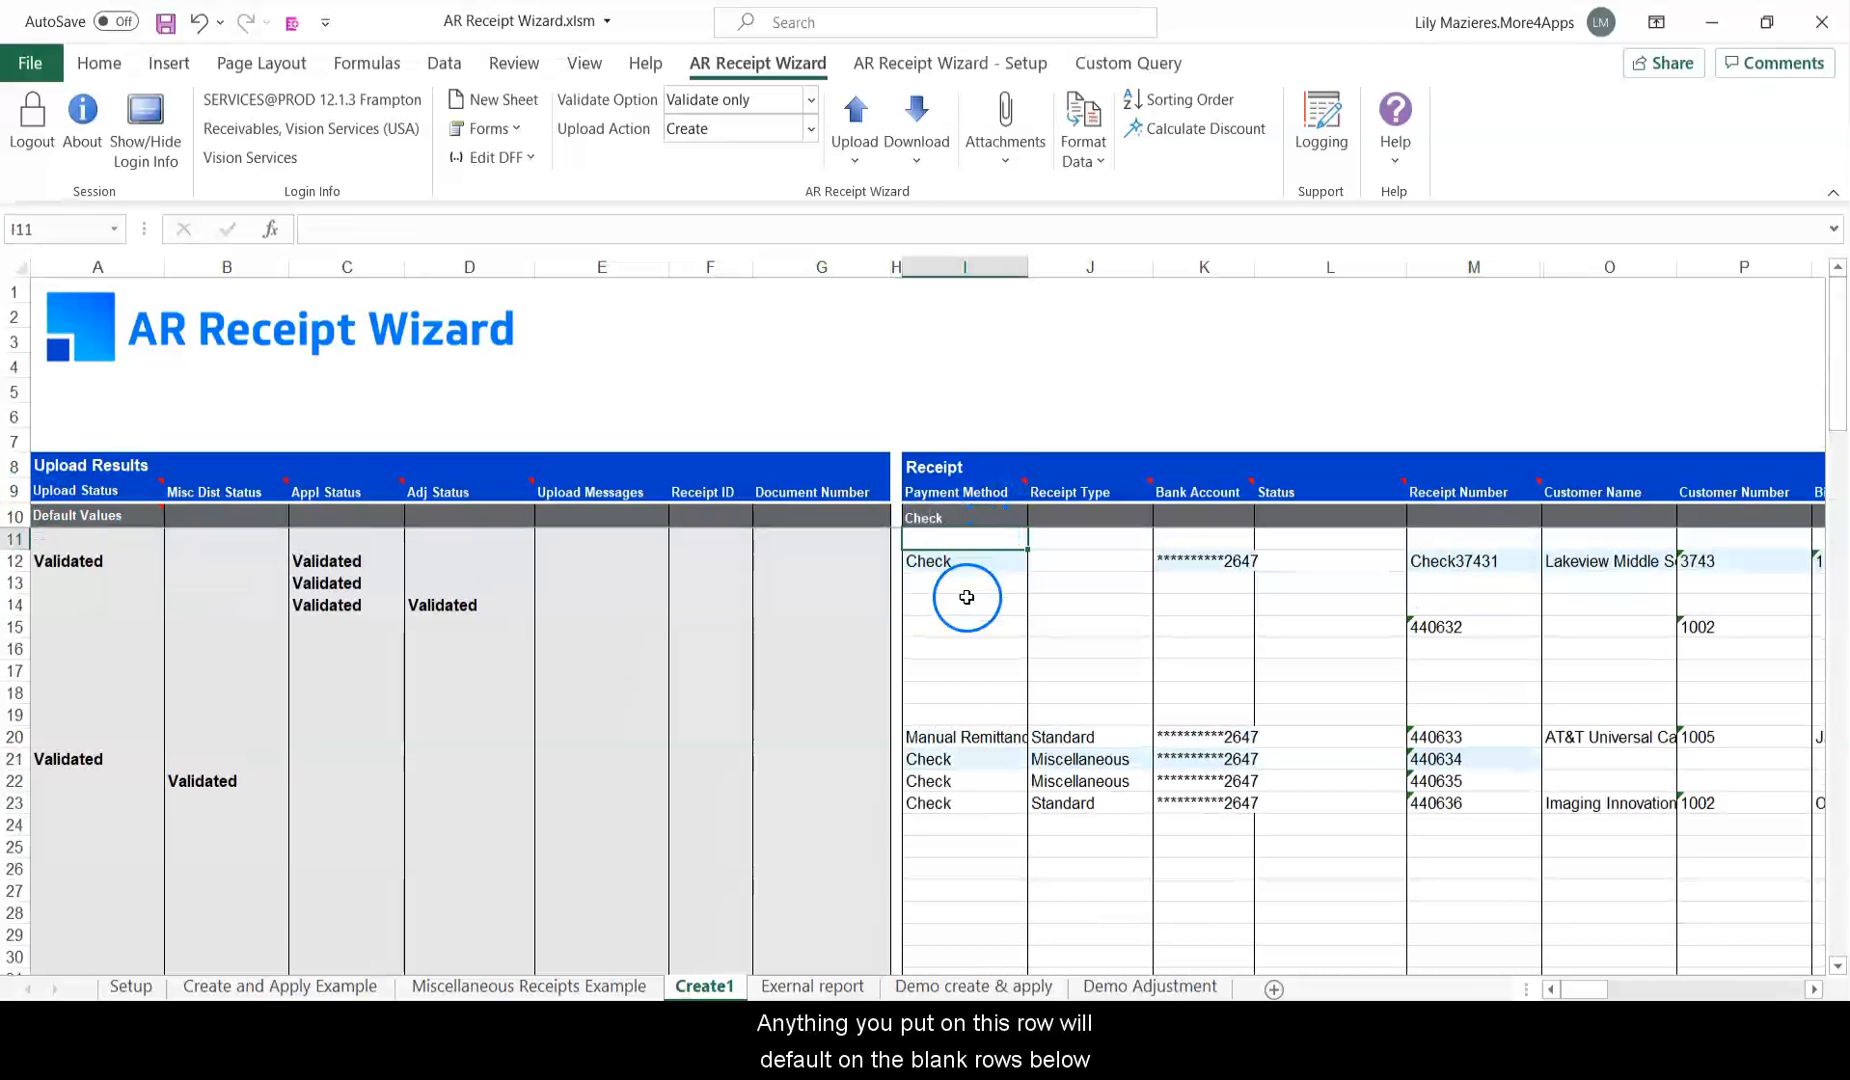
Clear the individual Check entries from I12 and I21:I23.
left_click(960, 558)
key("Delete")
left_click_drag(992, 759, 992, 803)
key("Delete")
left_click(992, 845)
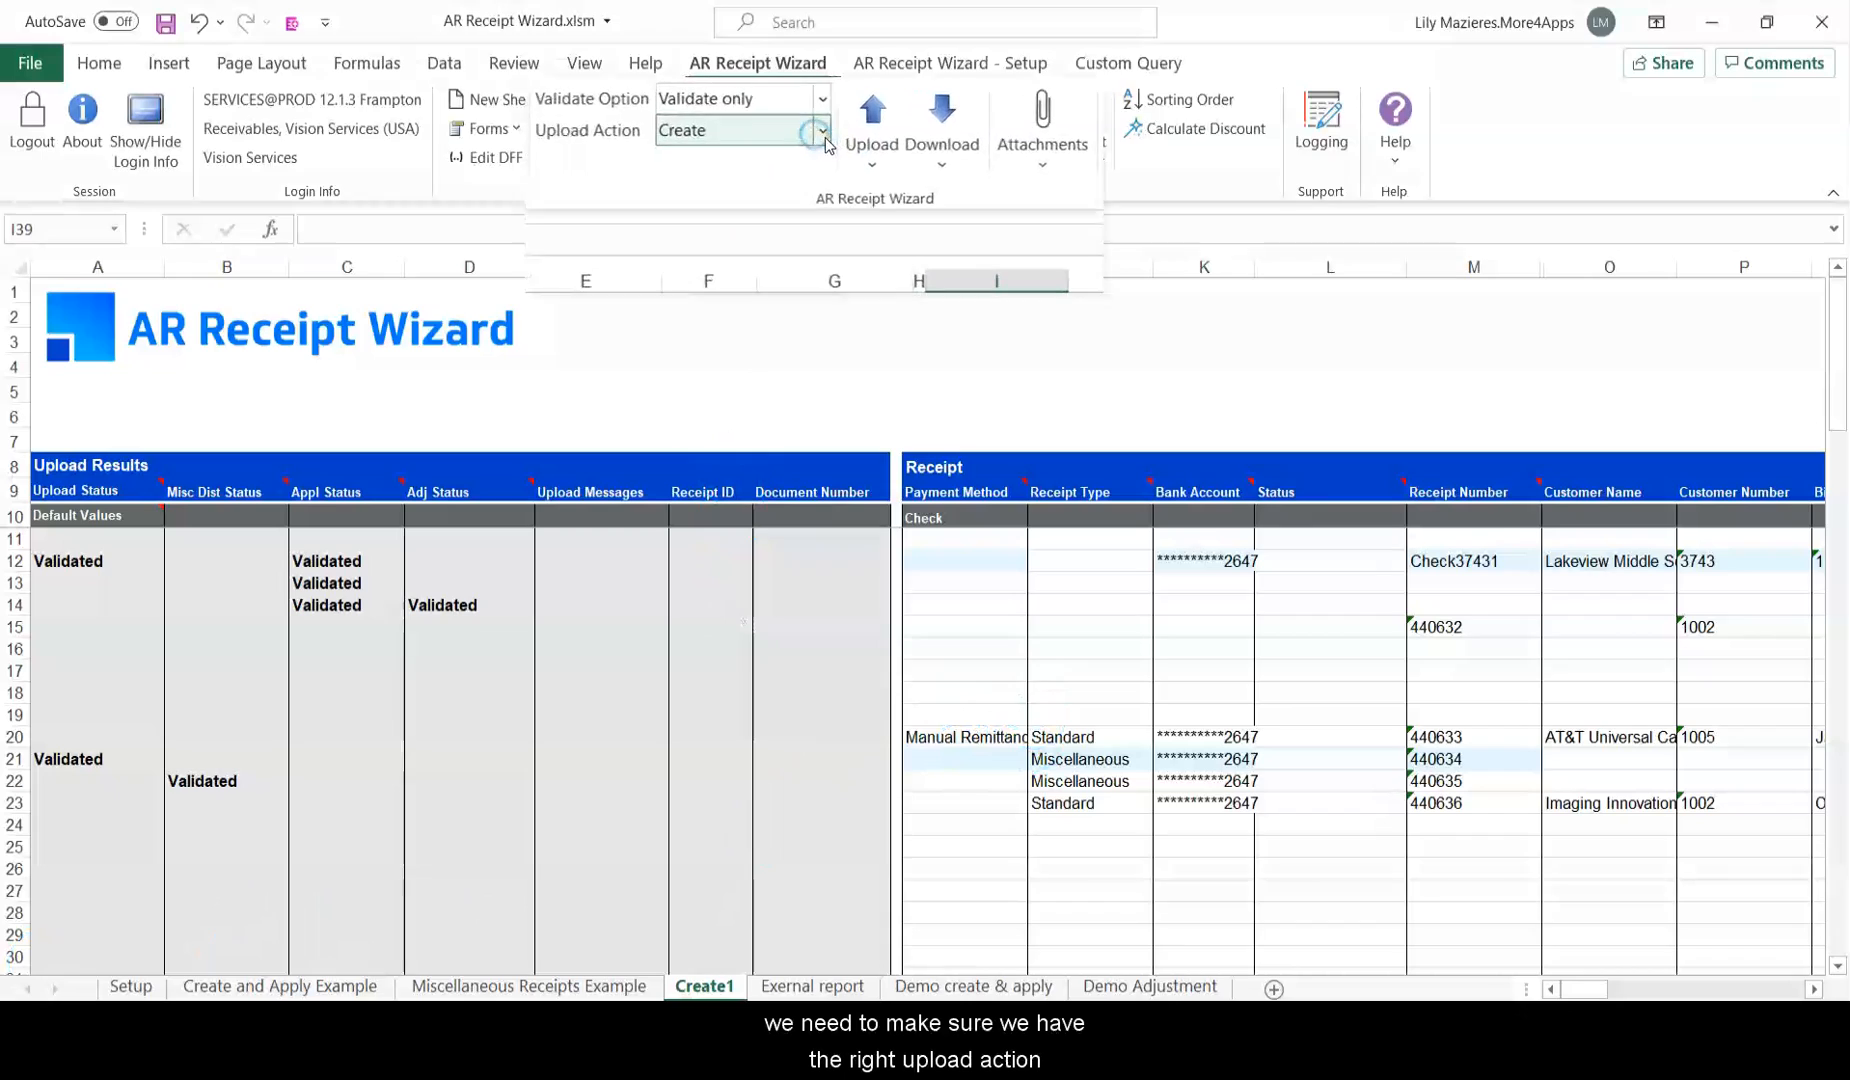
left_click(885, 170)
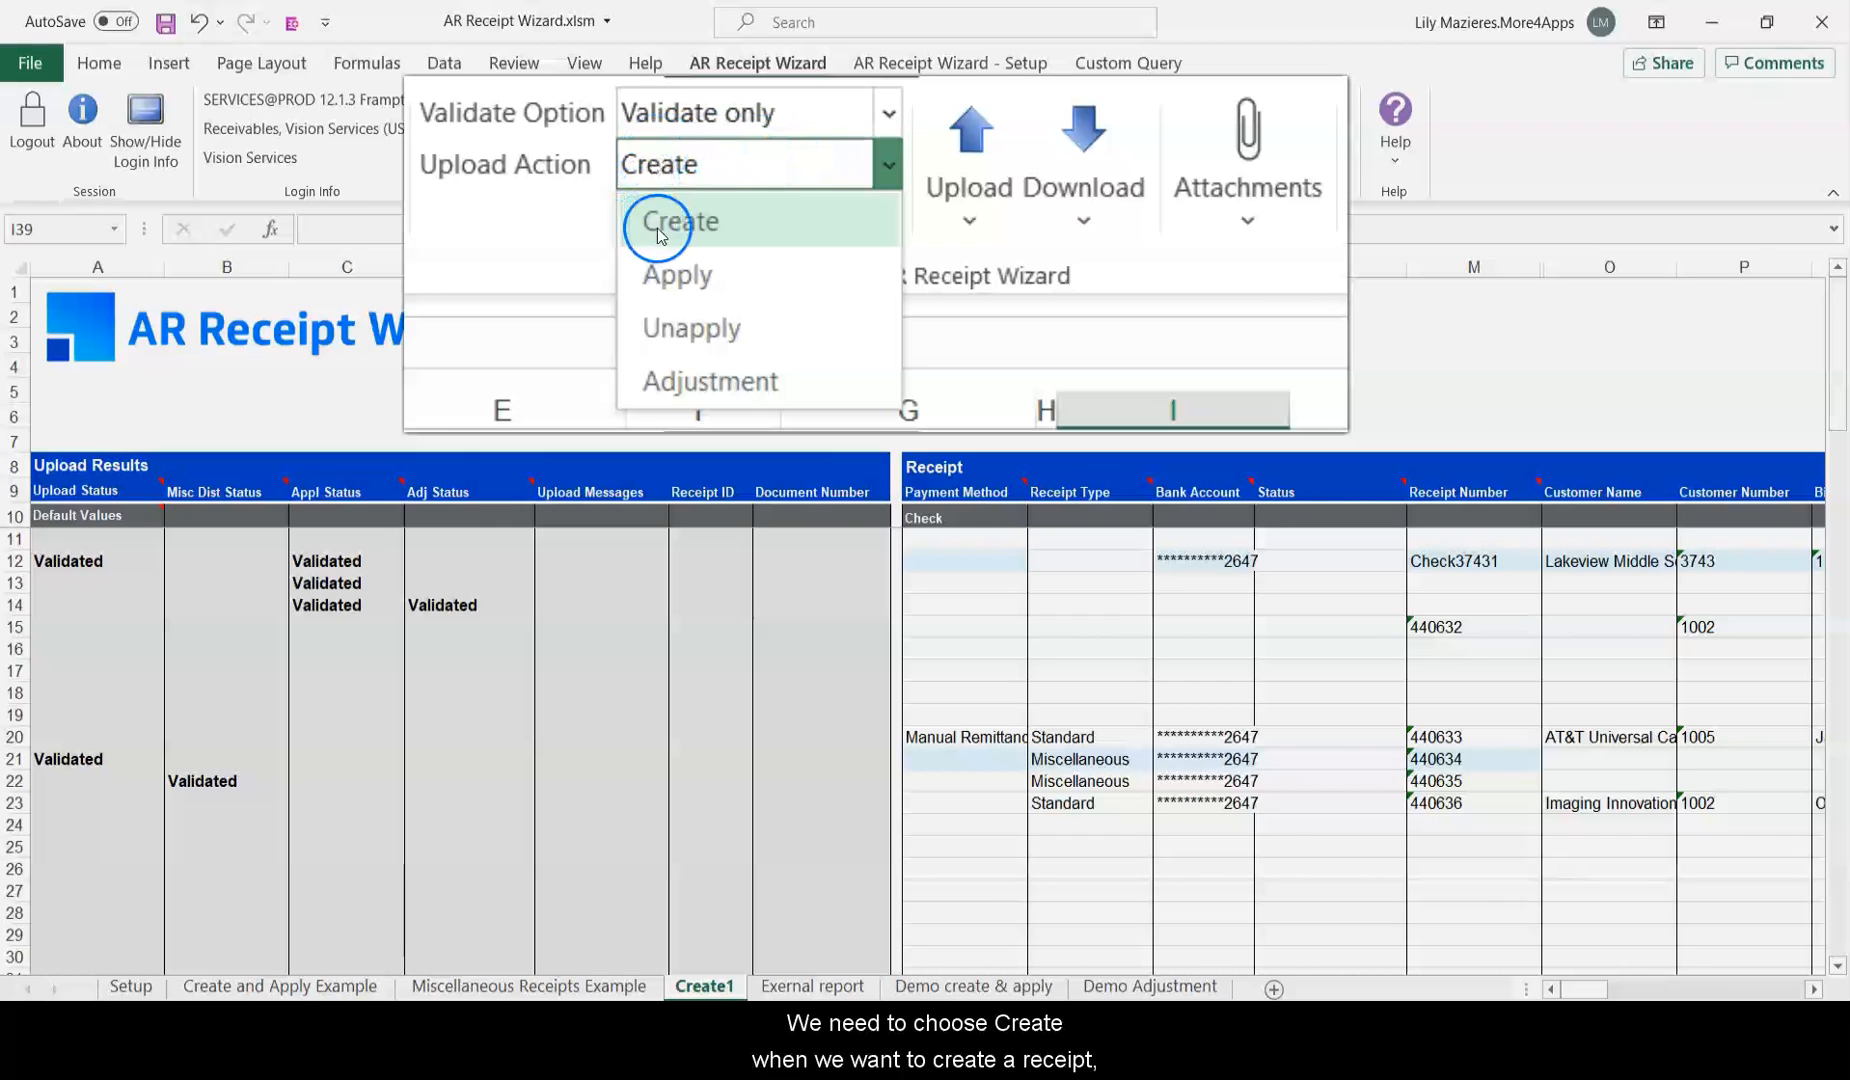
left_click(721, 224)
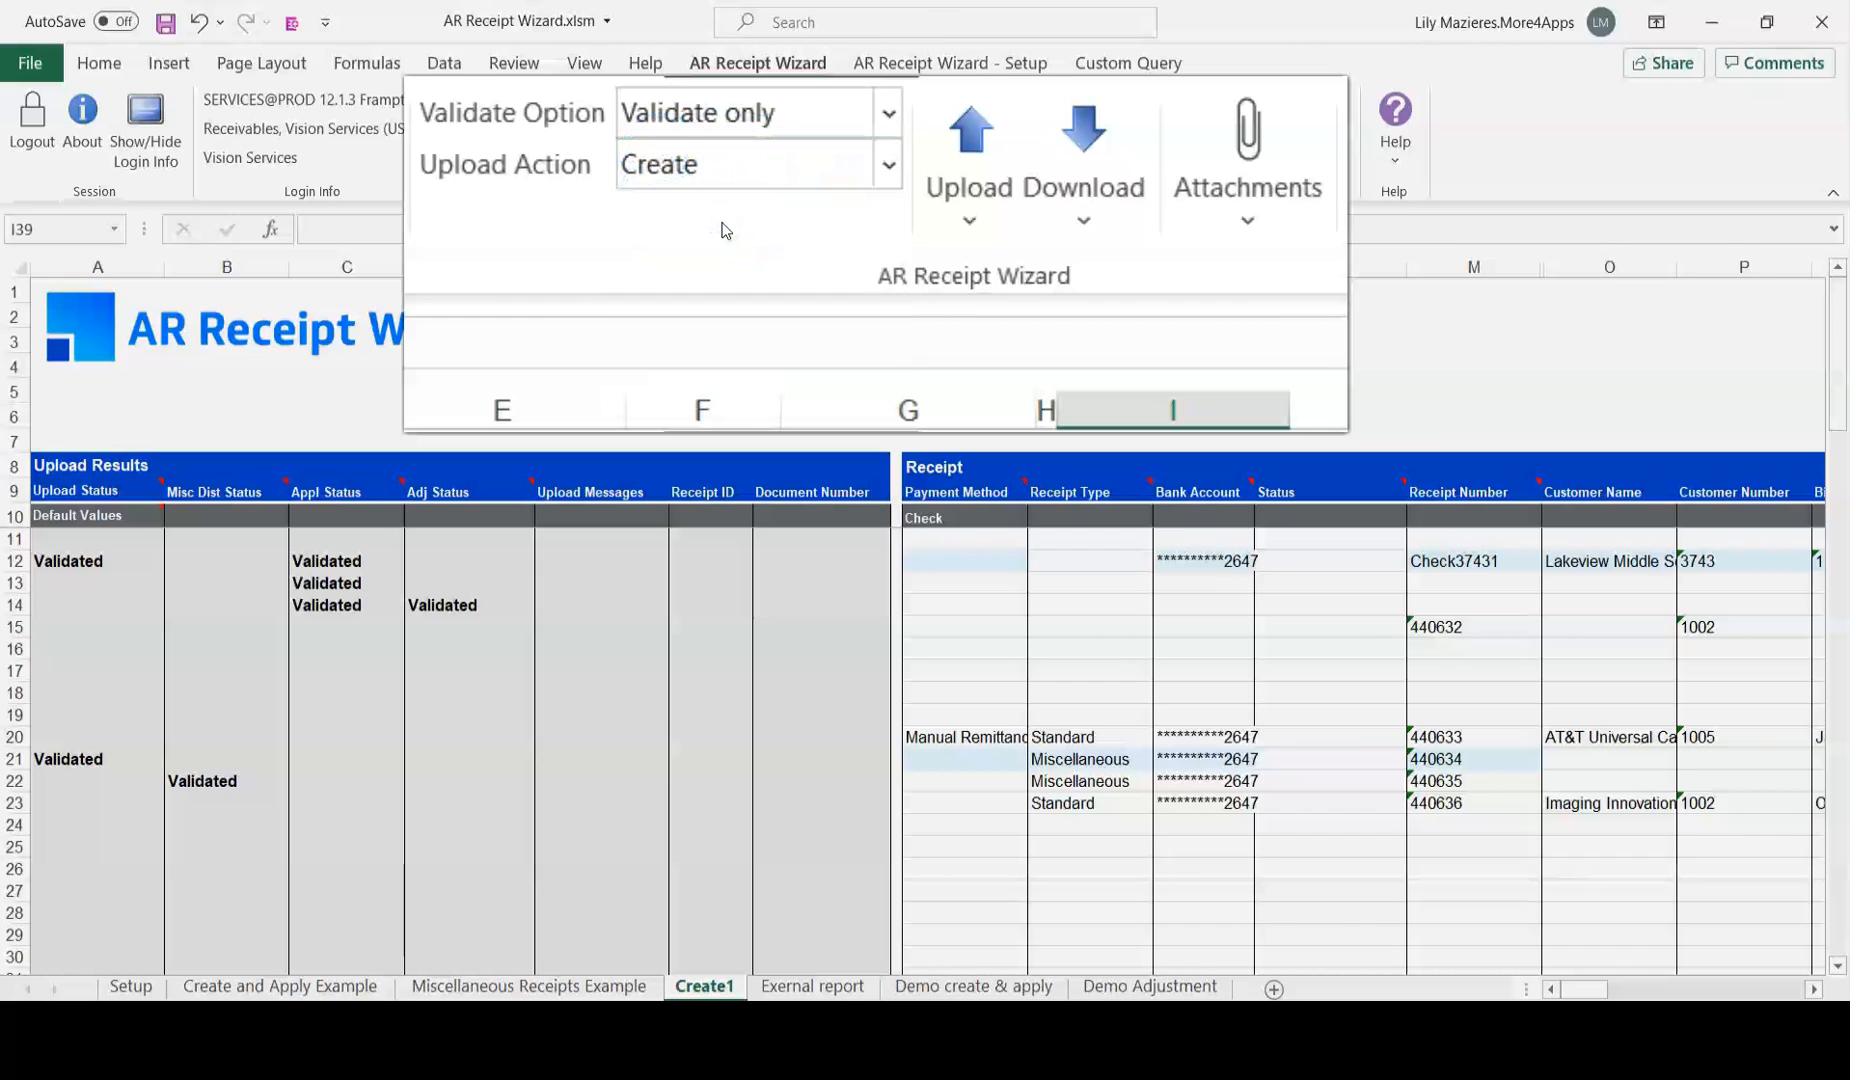
left_click(894, 185)
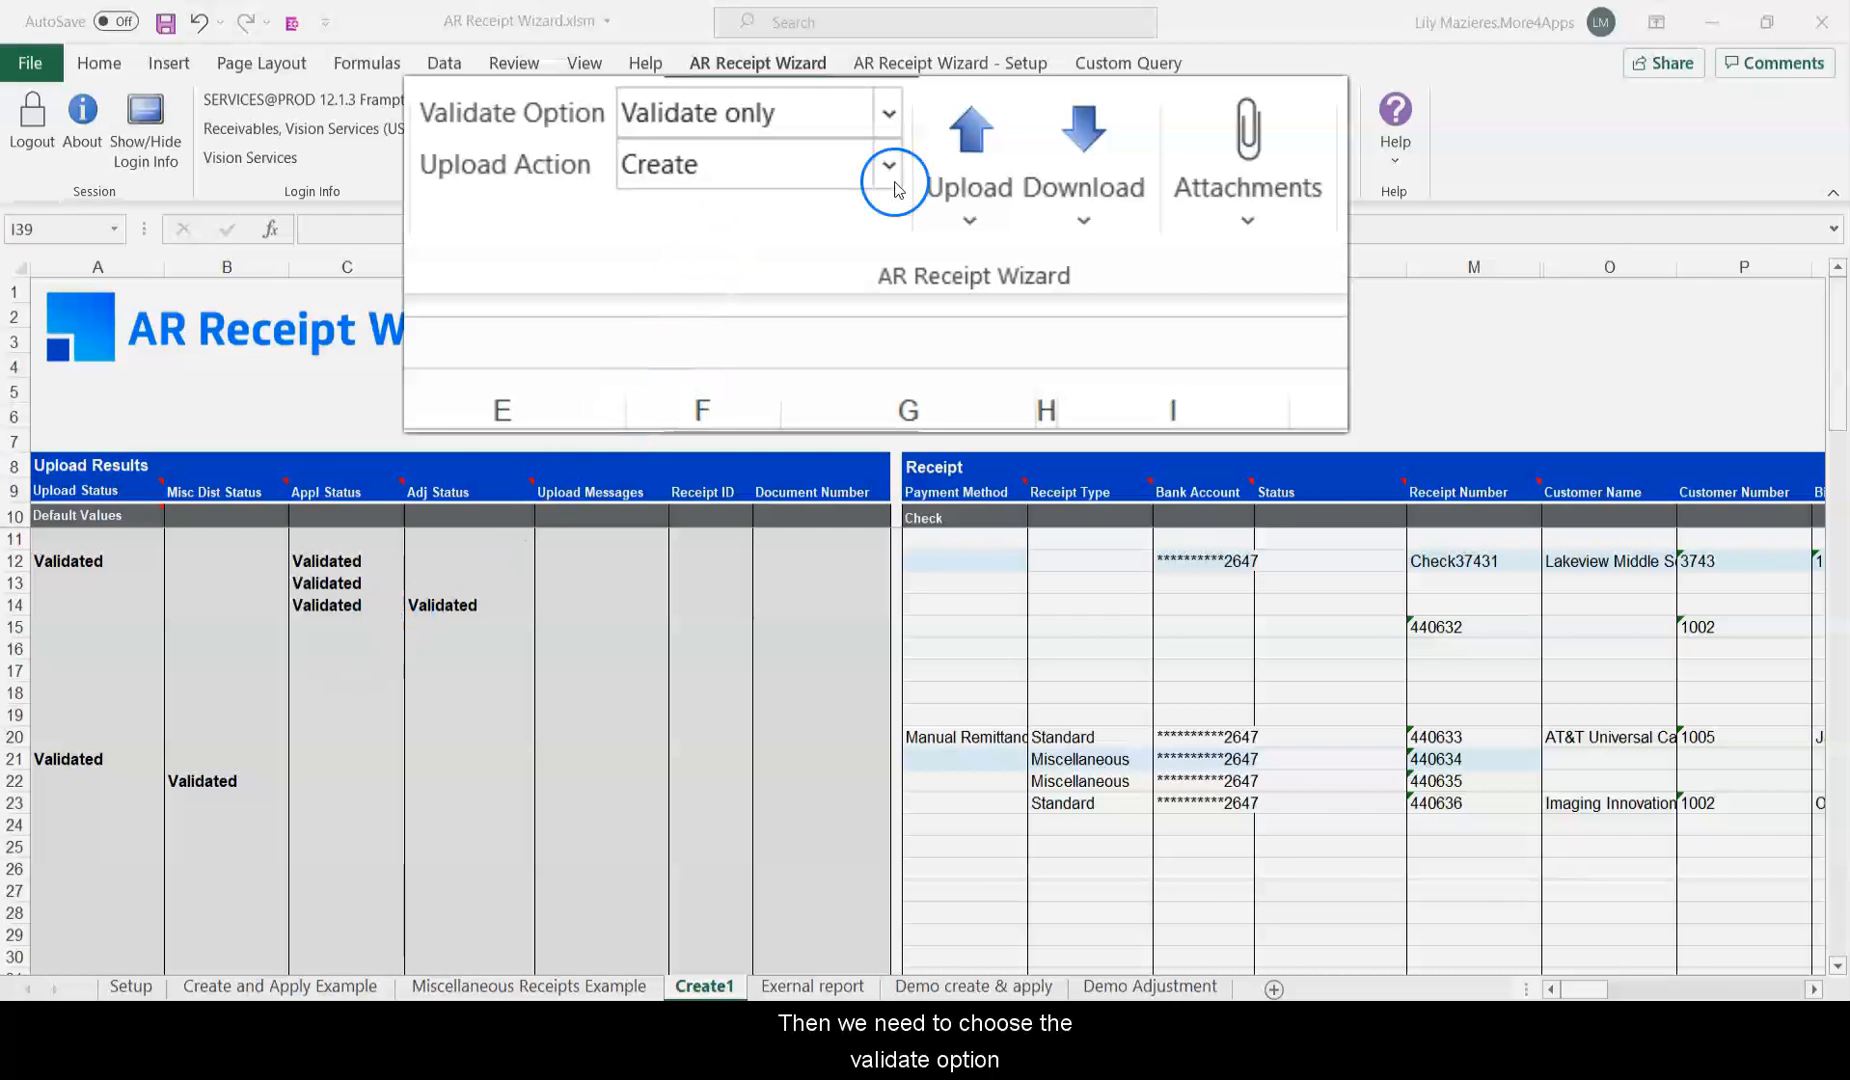
left_click(894, 113)
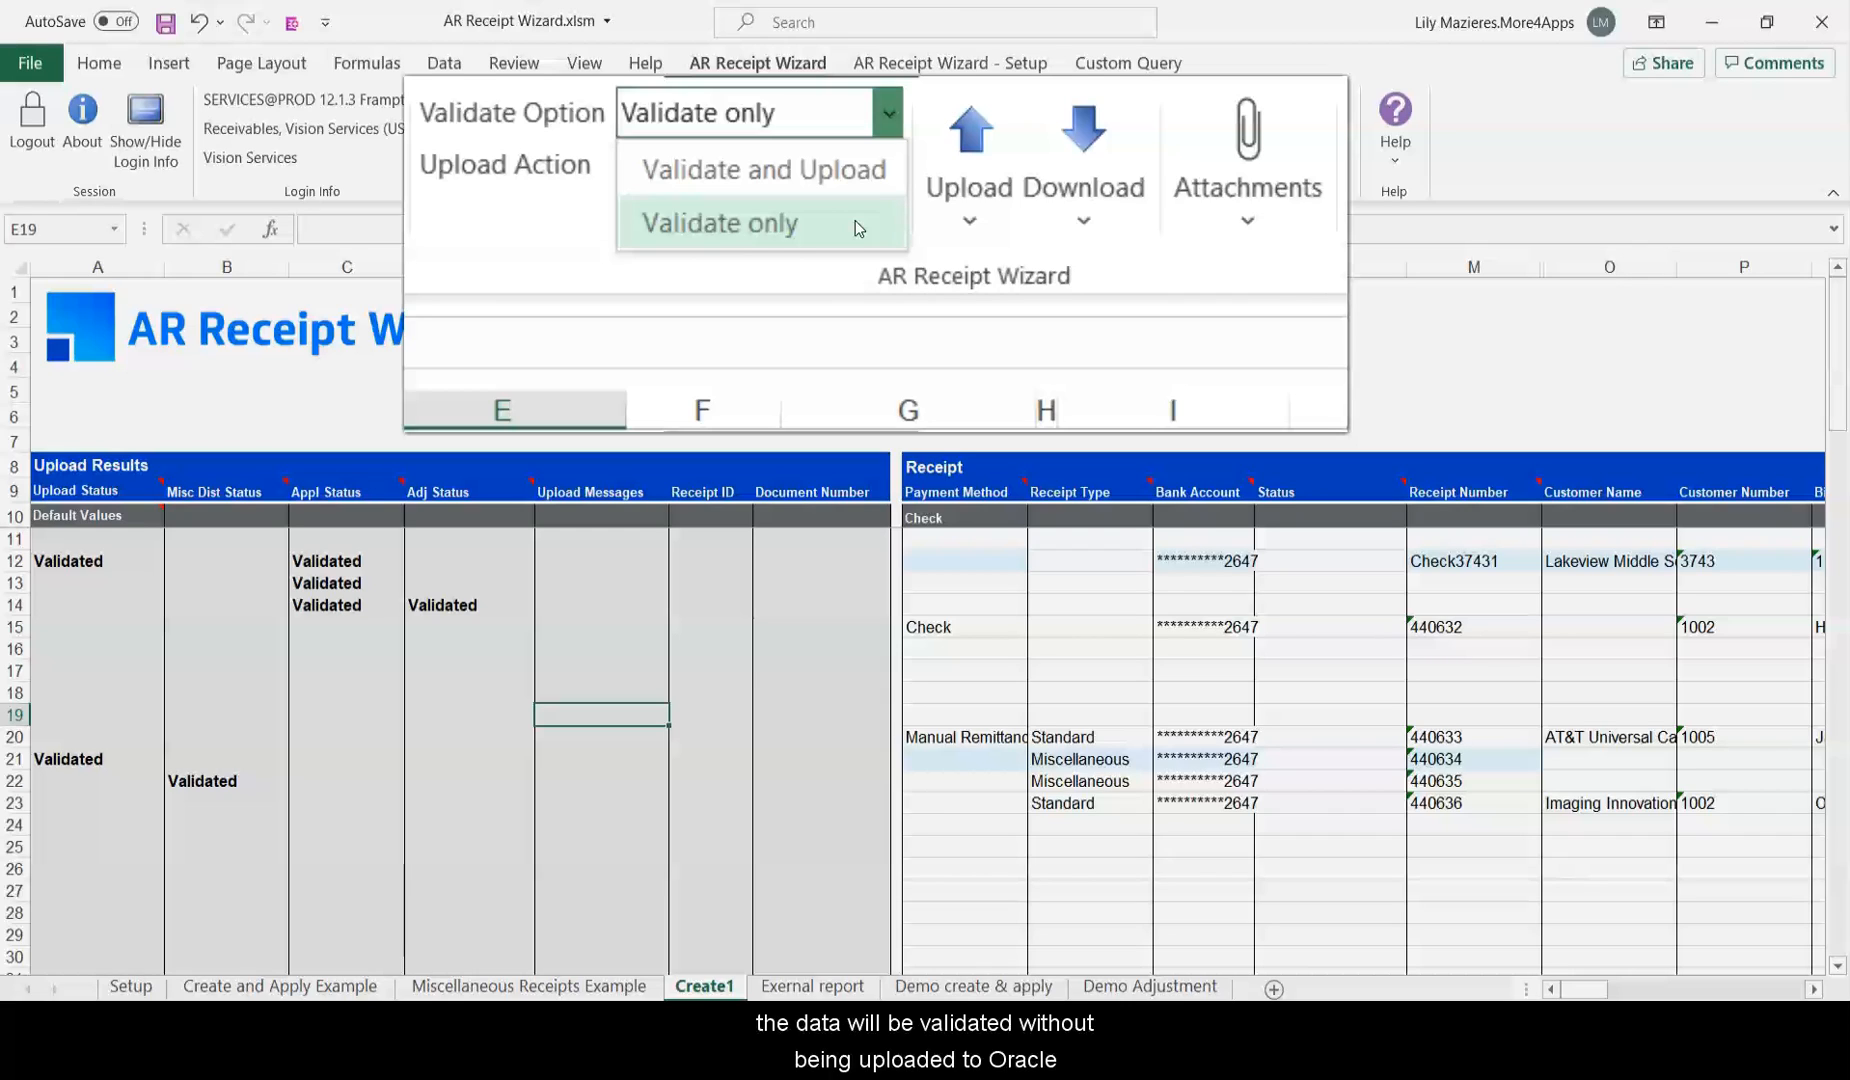
left_click(857, 213)
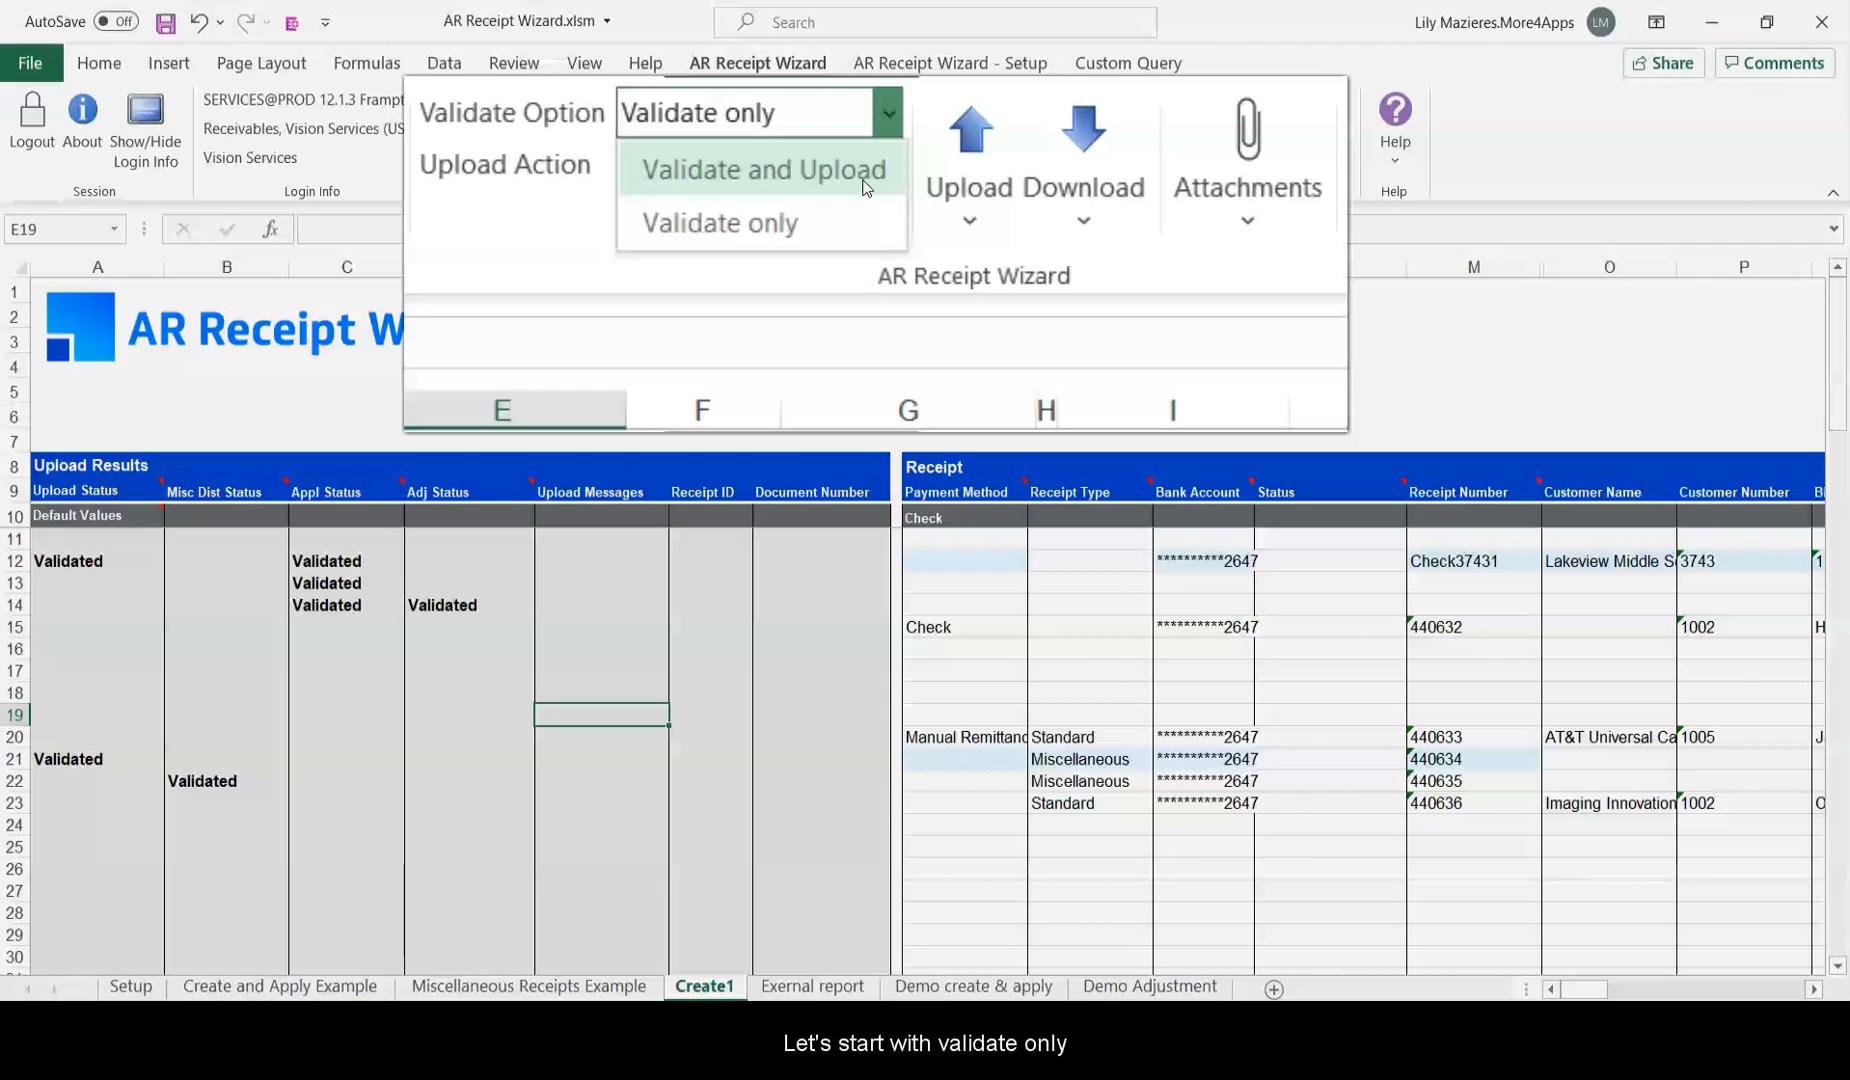
left_click(863, 222)
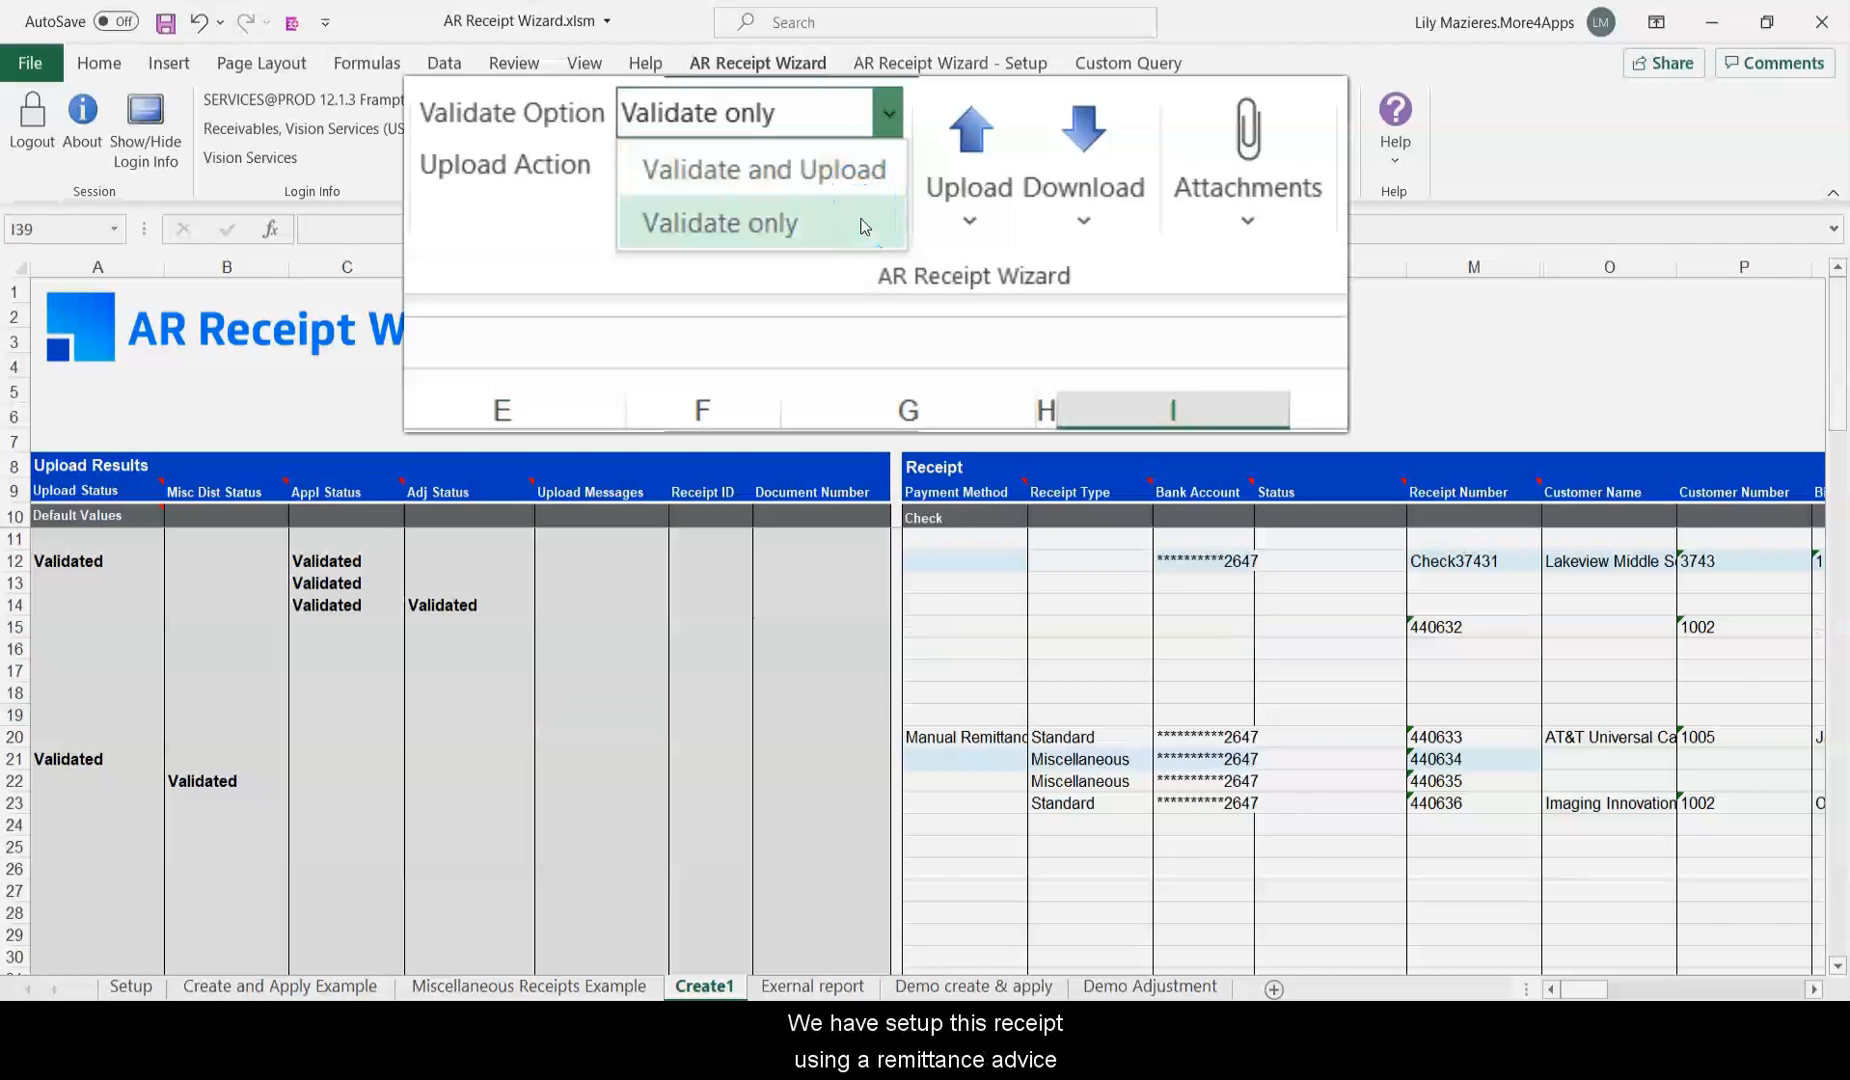
left_click(861, 220)
left_click_drag(1577, 988, 1596, 963)
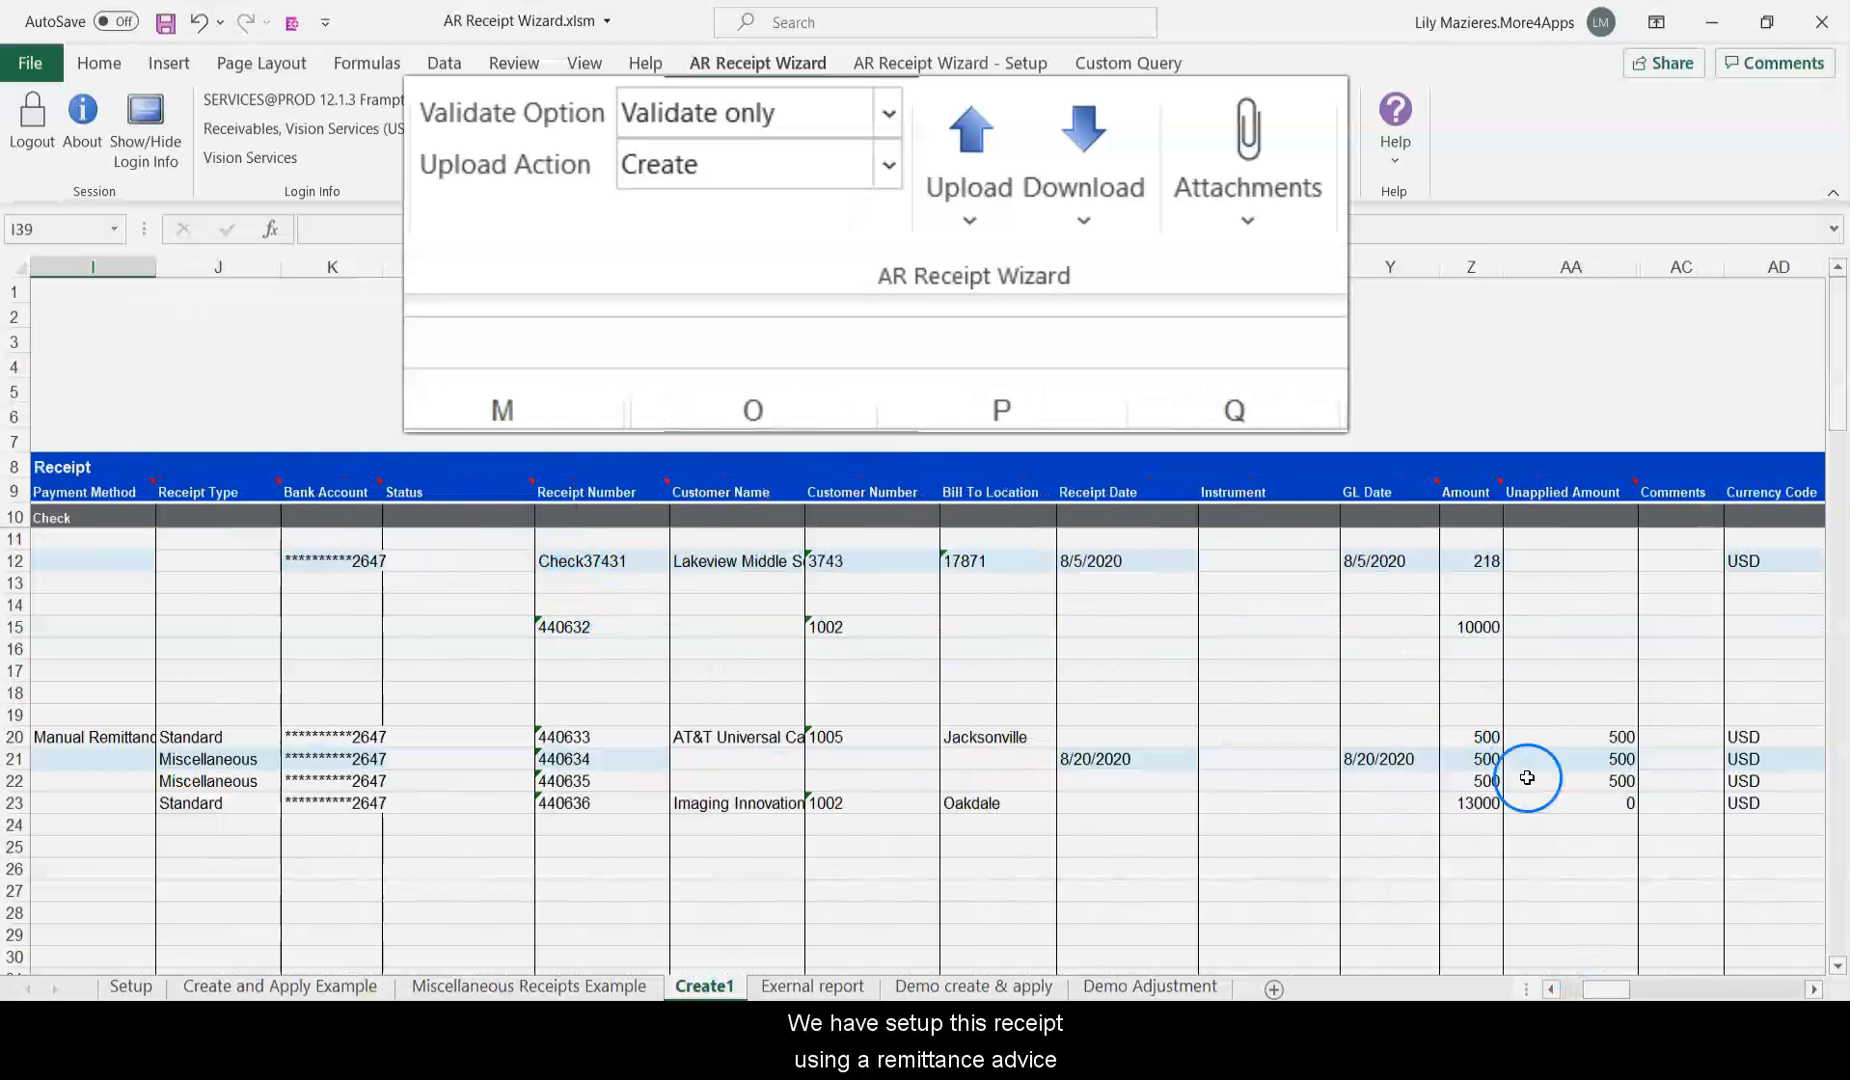
left_click_drag(1619, 960, 1694, 968)
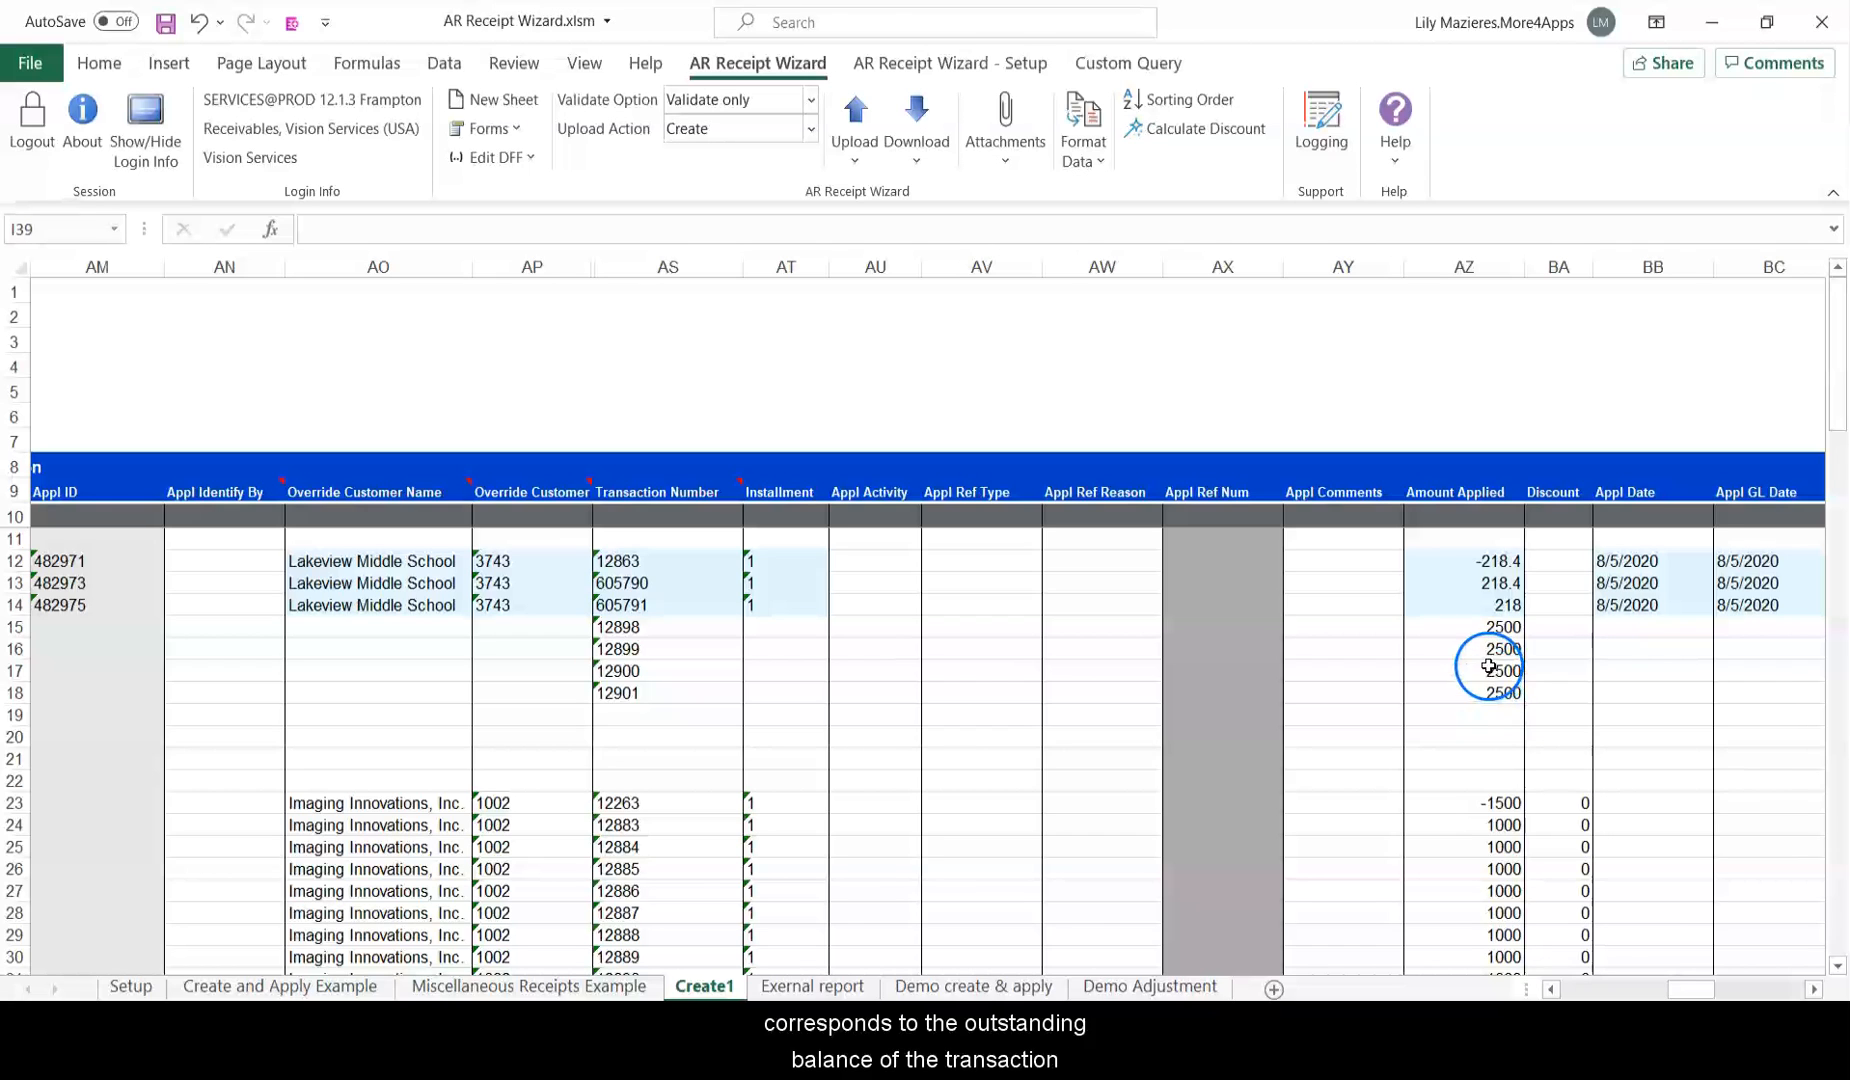
Select transaction numbers 12898, 12899, 129000 and 12901 in AS15:AS18.
mouse_move(1690, 962)
left_mouse_down()
mouse_move(1714, 962)
mouse_move(1710, 988)
left_mouse_up()
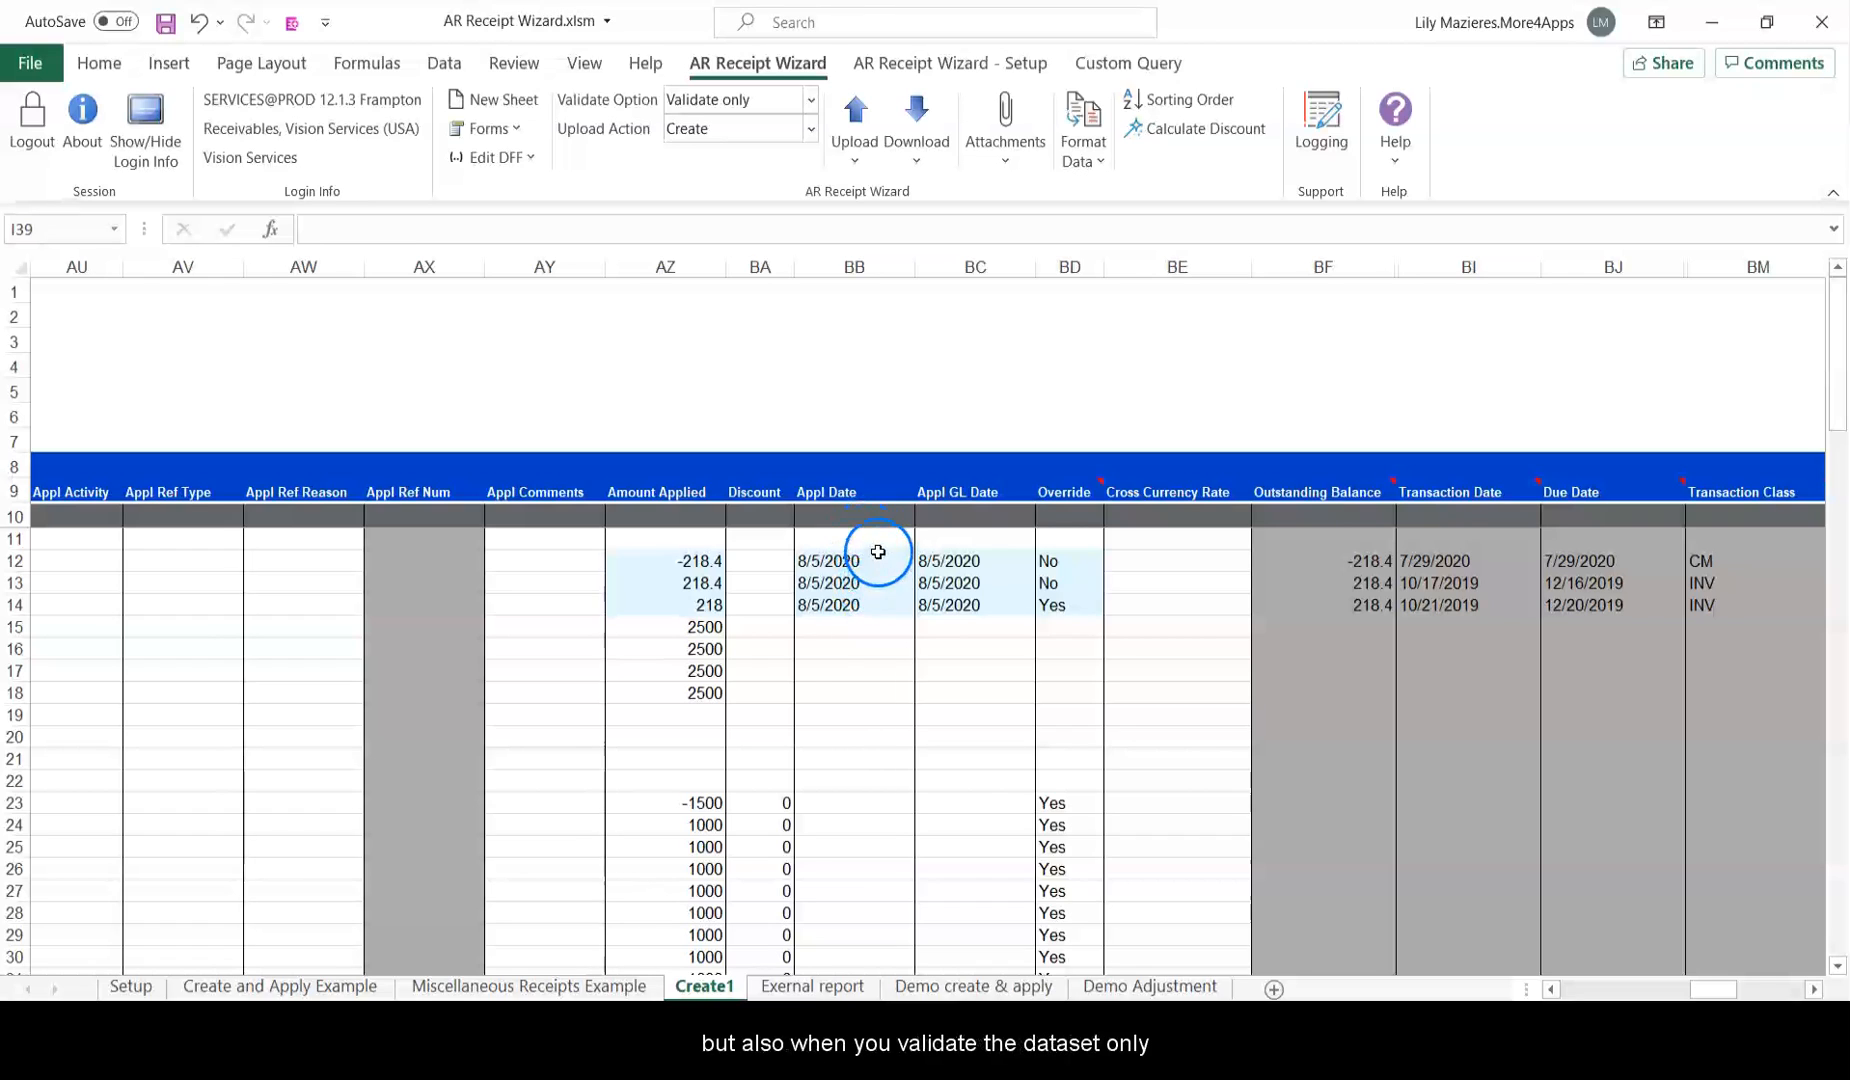
left_click_drag(700, 627, 708, 669)
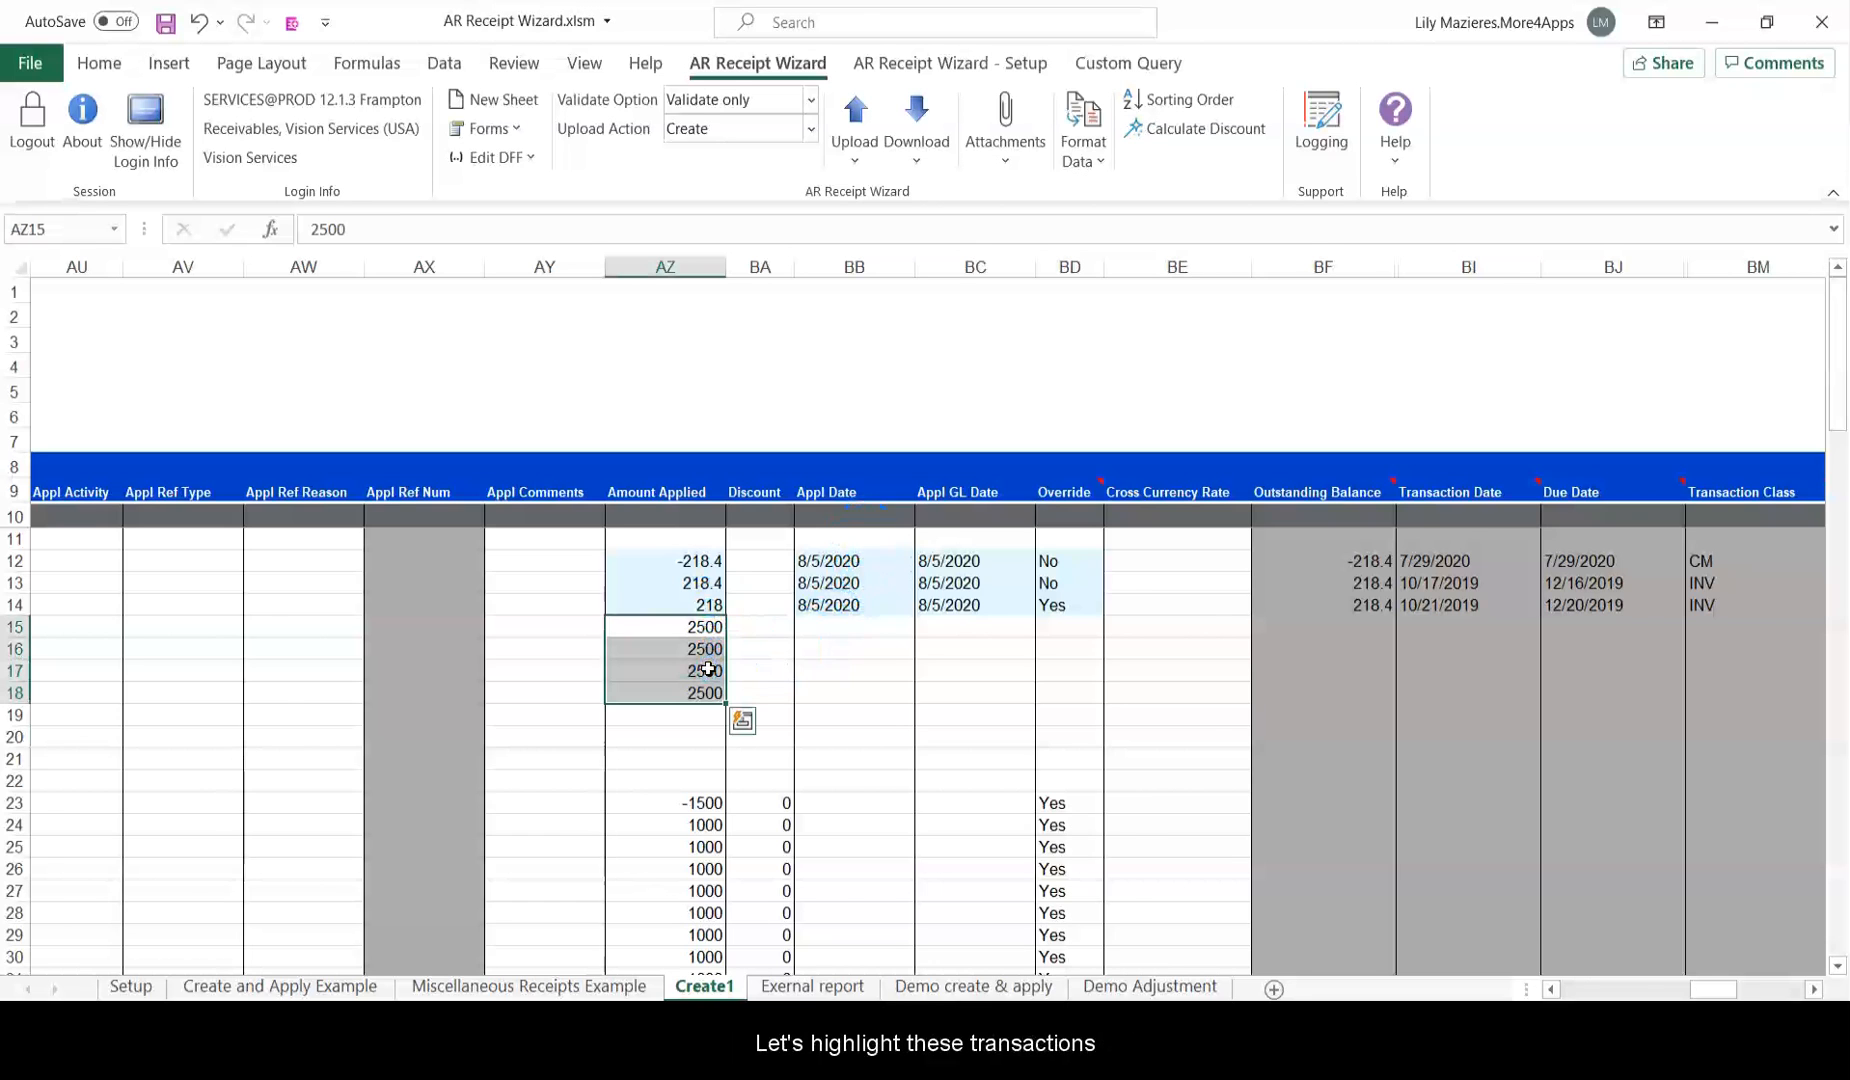
left_click(1551, 988)
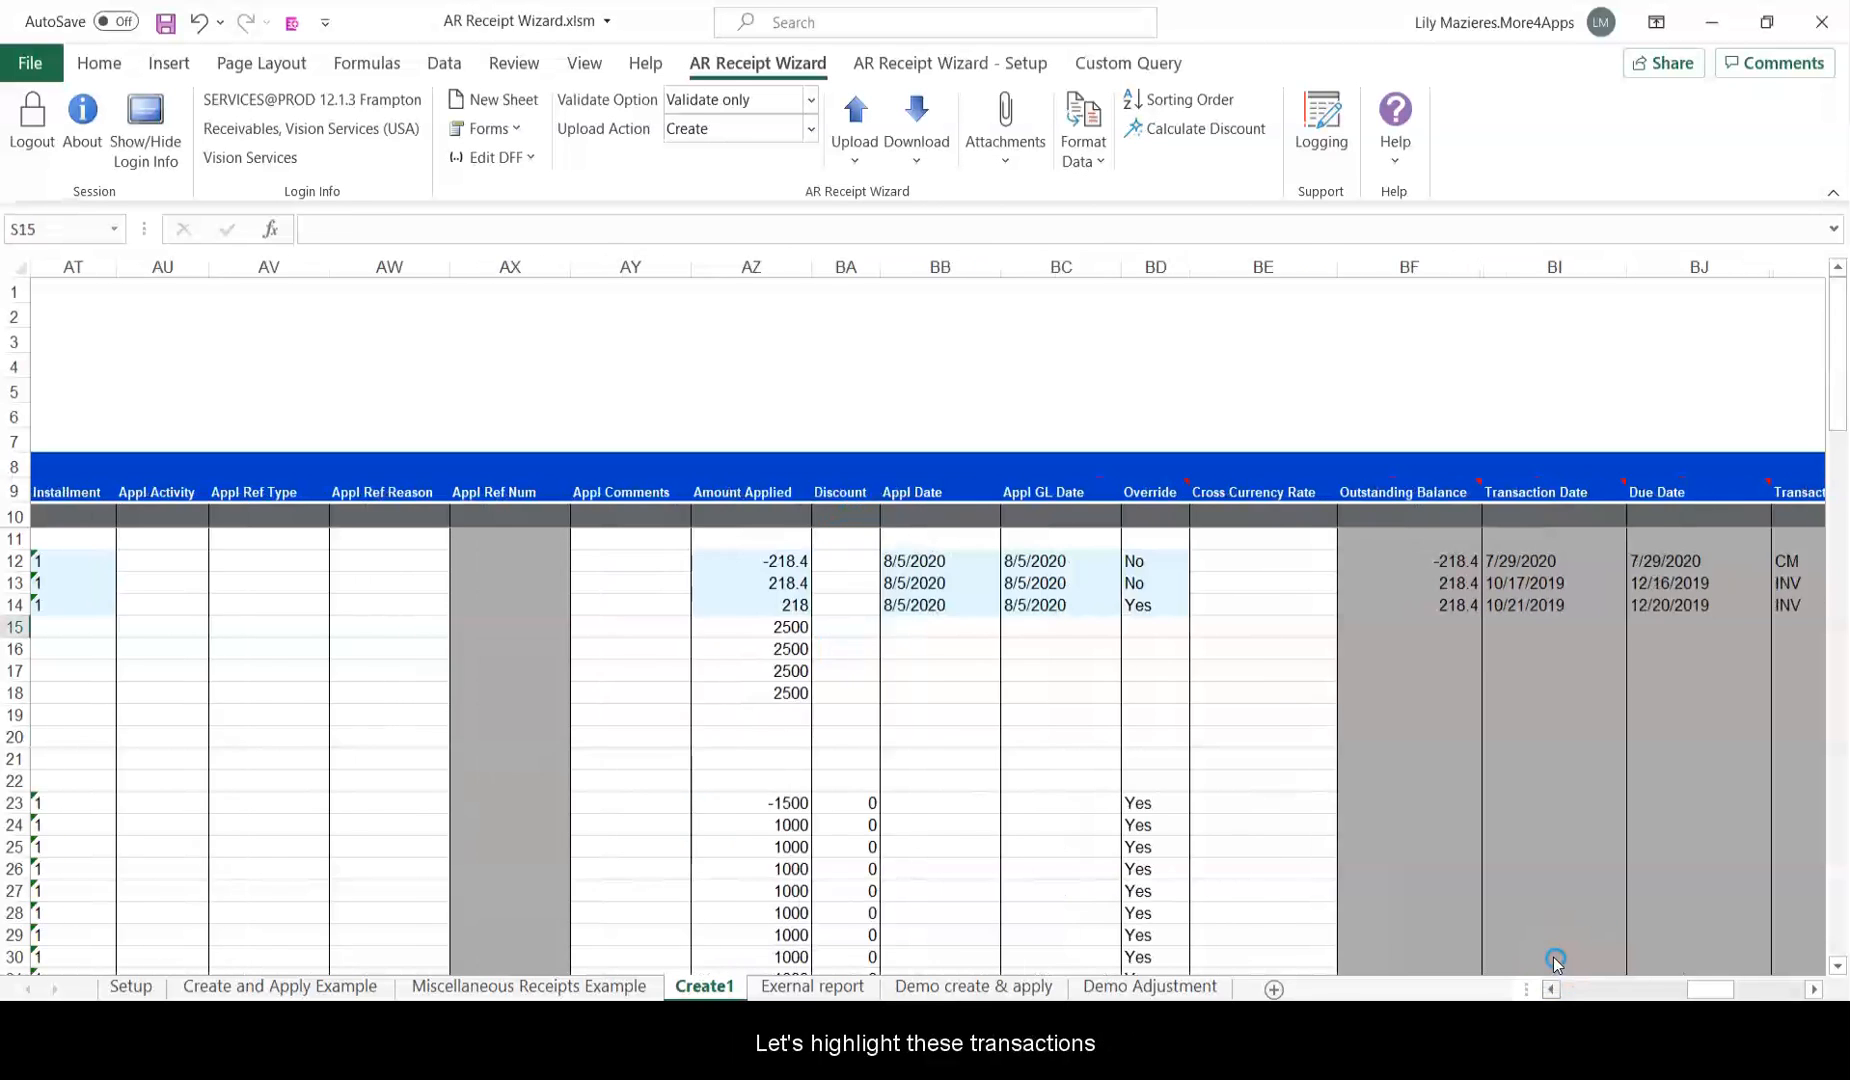
left_click(1551, 988)
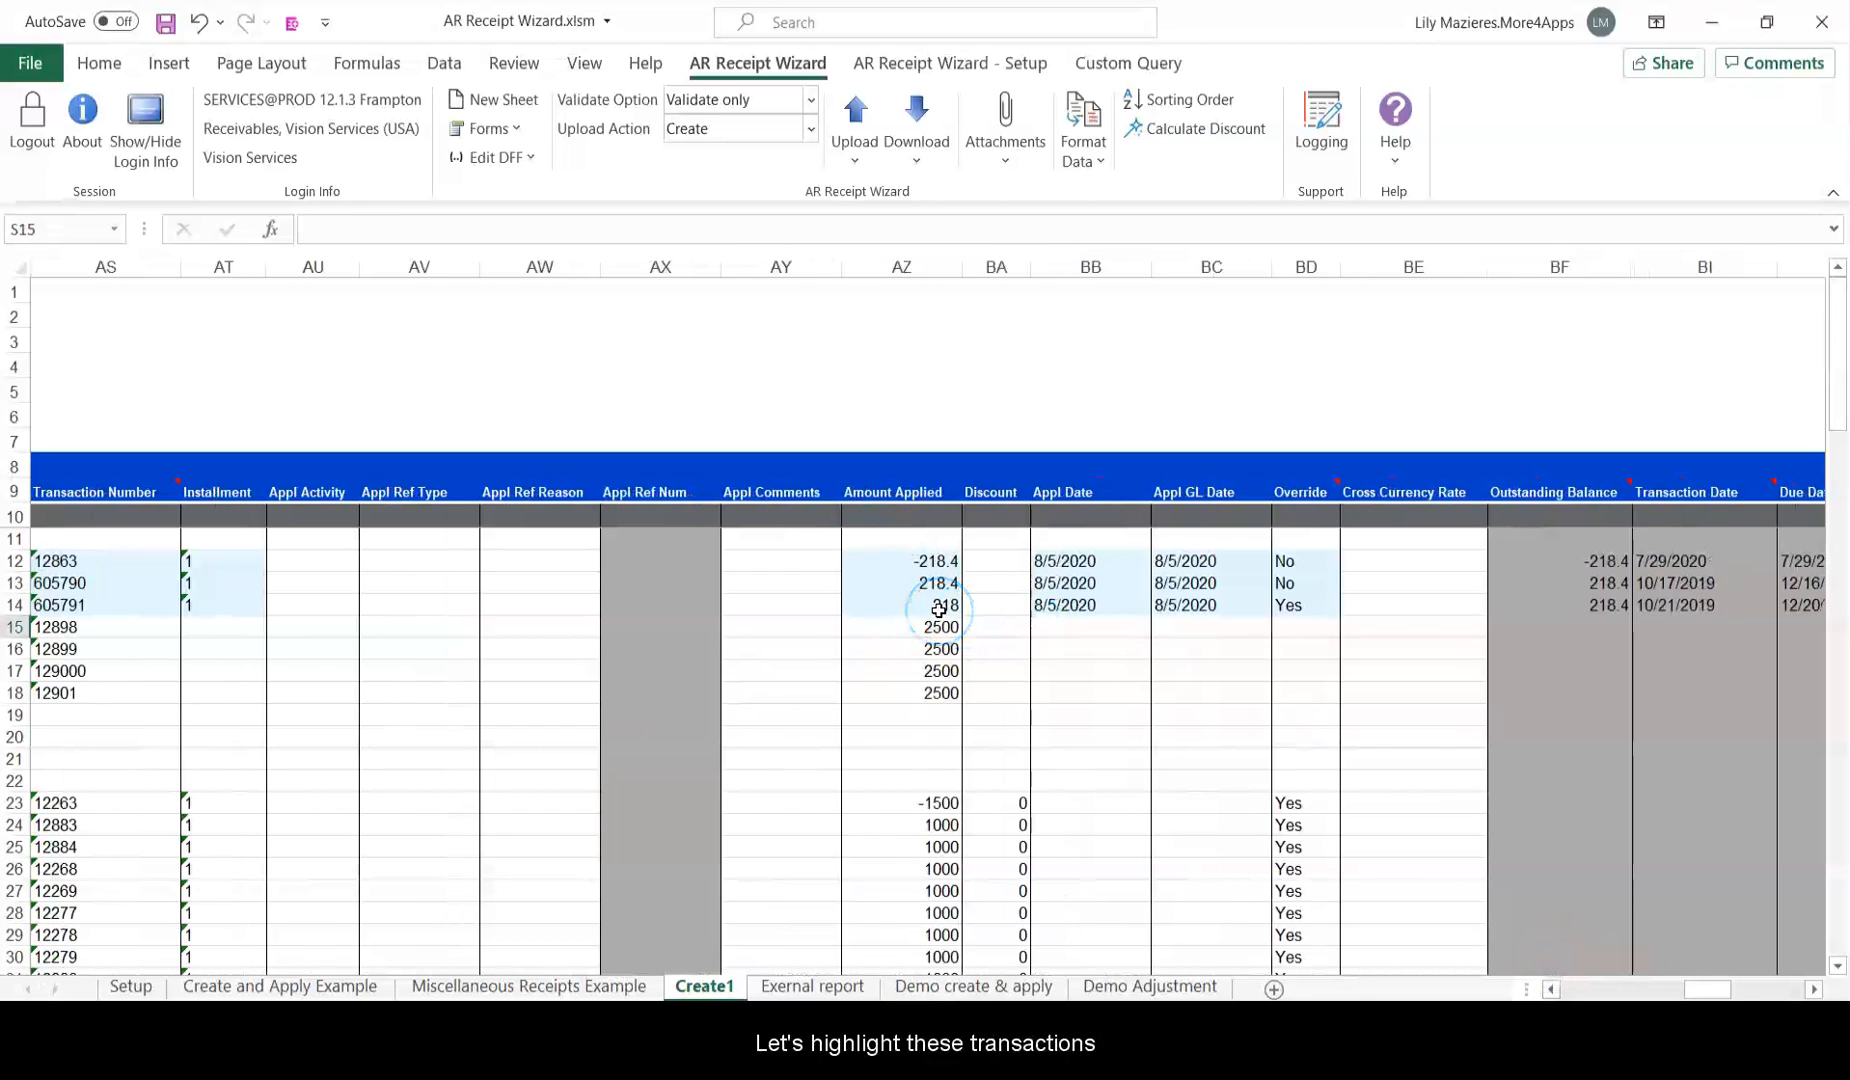
left_click_drag(938, 627, 940, 693)
left_click_drag(110, 627, 118, 663)
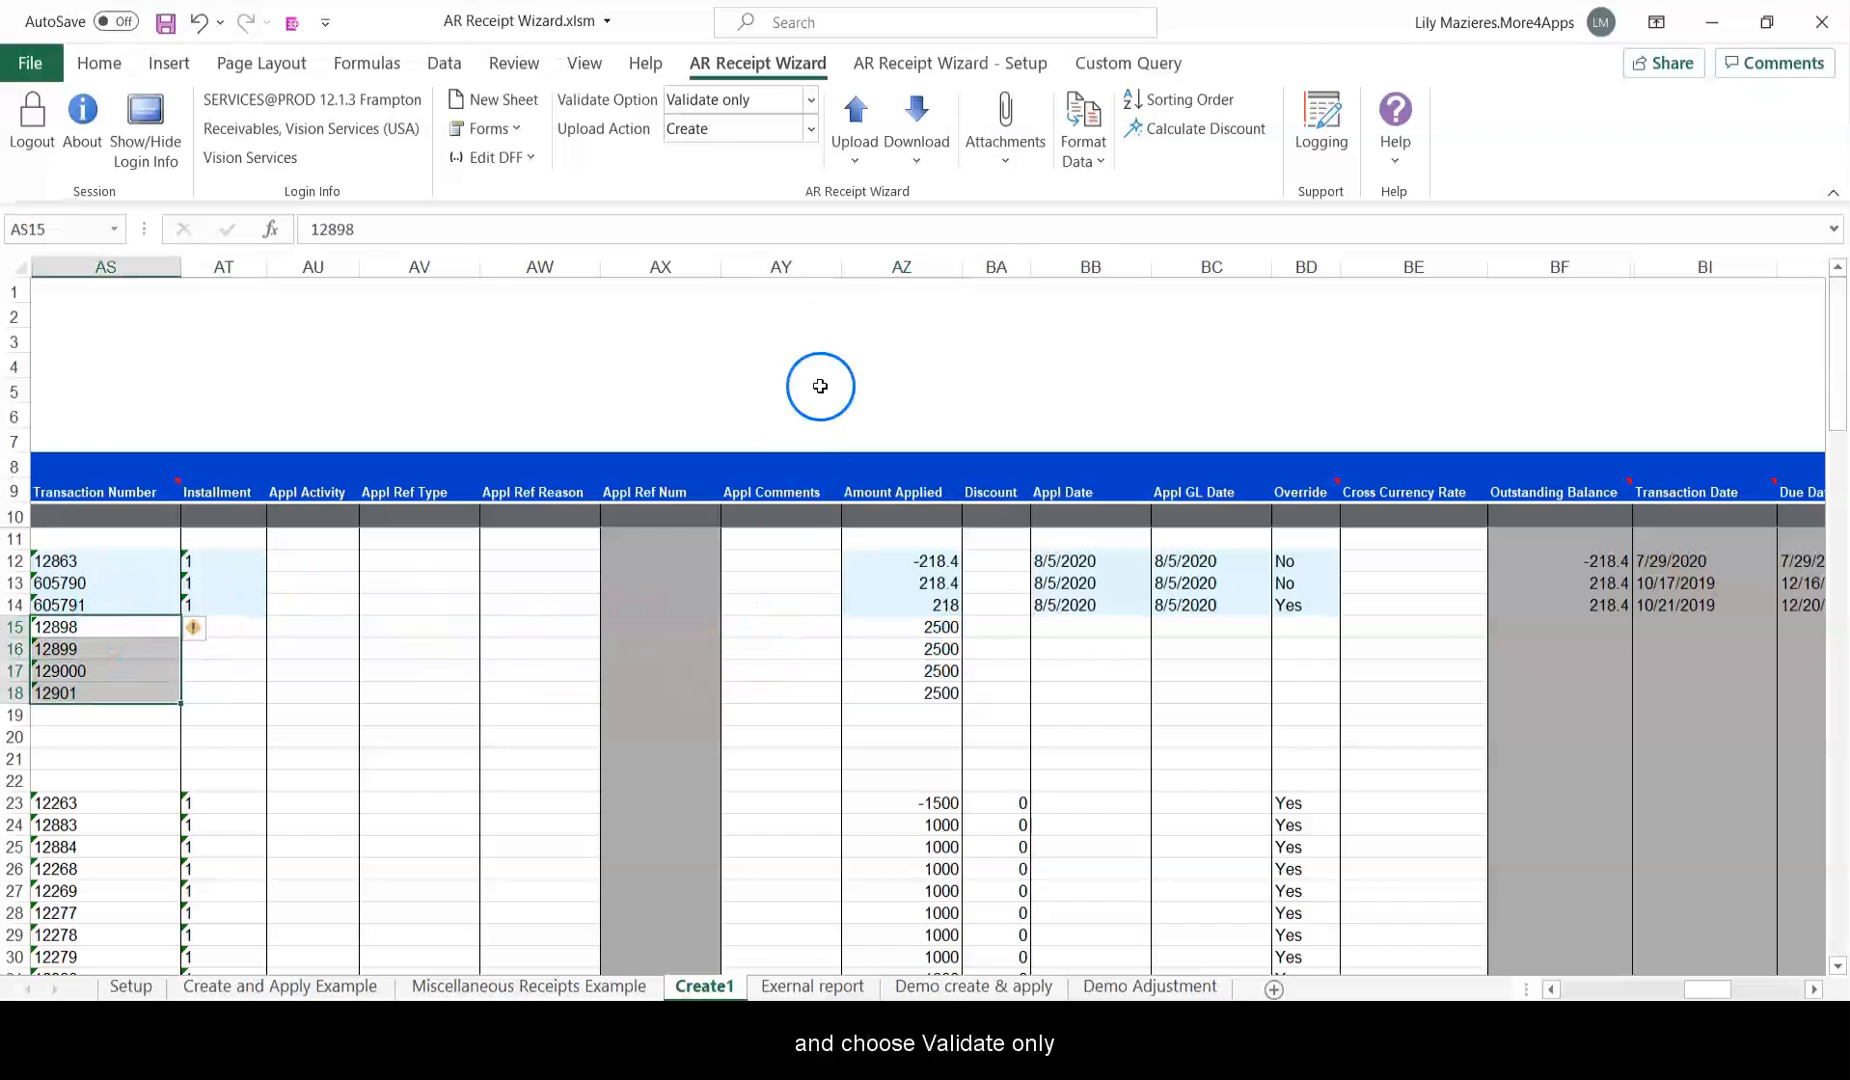
Validate only the selected rows 15–18 without uploading, using Upload Selected.
left_click(813, 100)
left_click(803, 163)
left_click(854, 140)
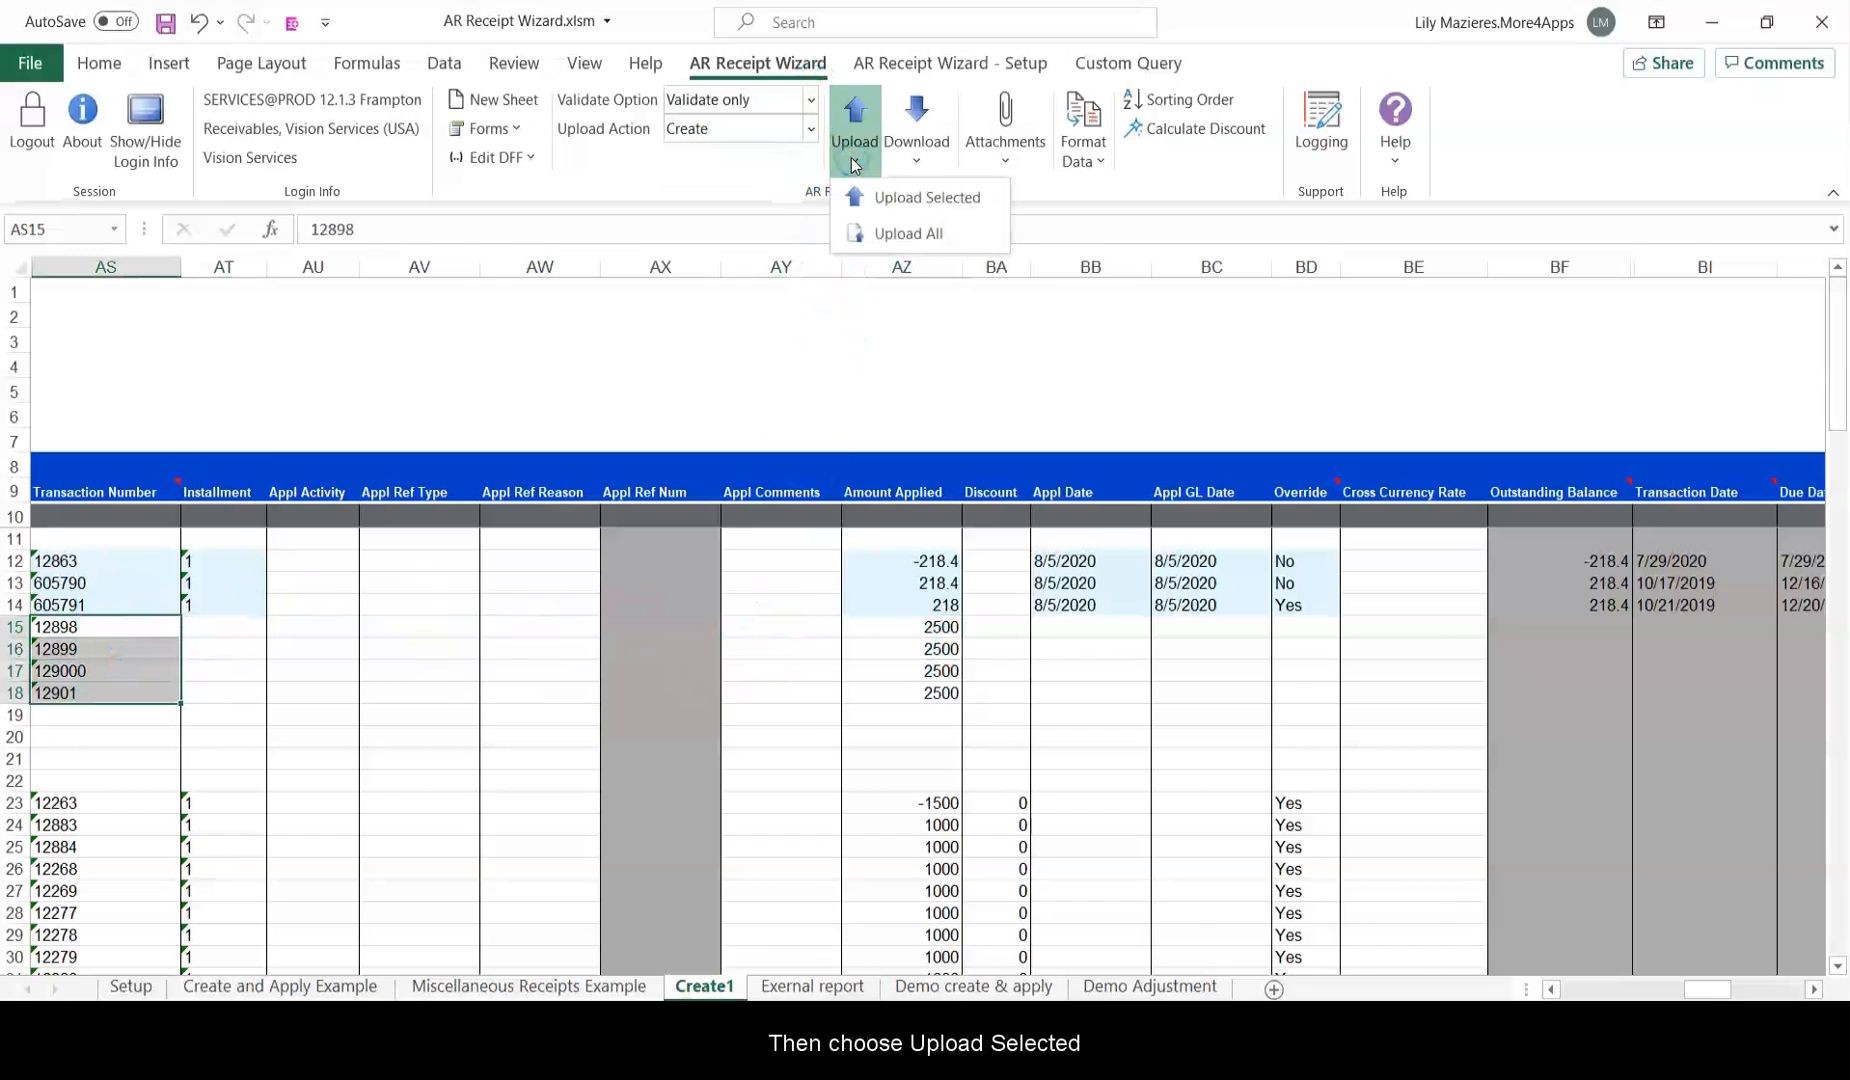
left_click(988, 195)
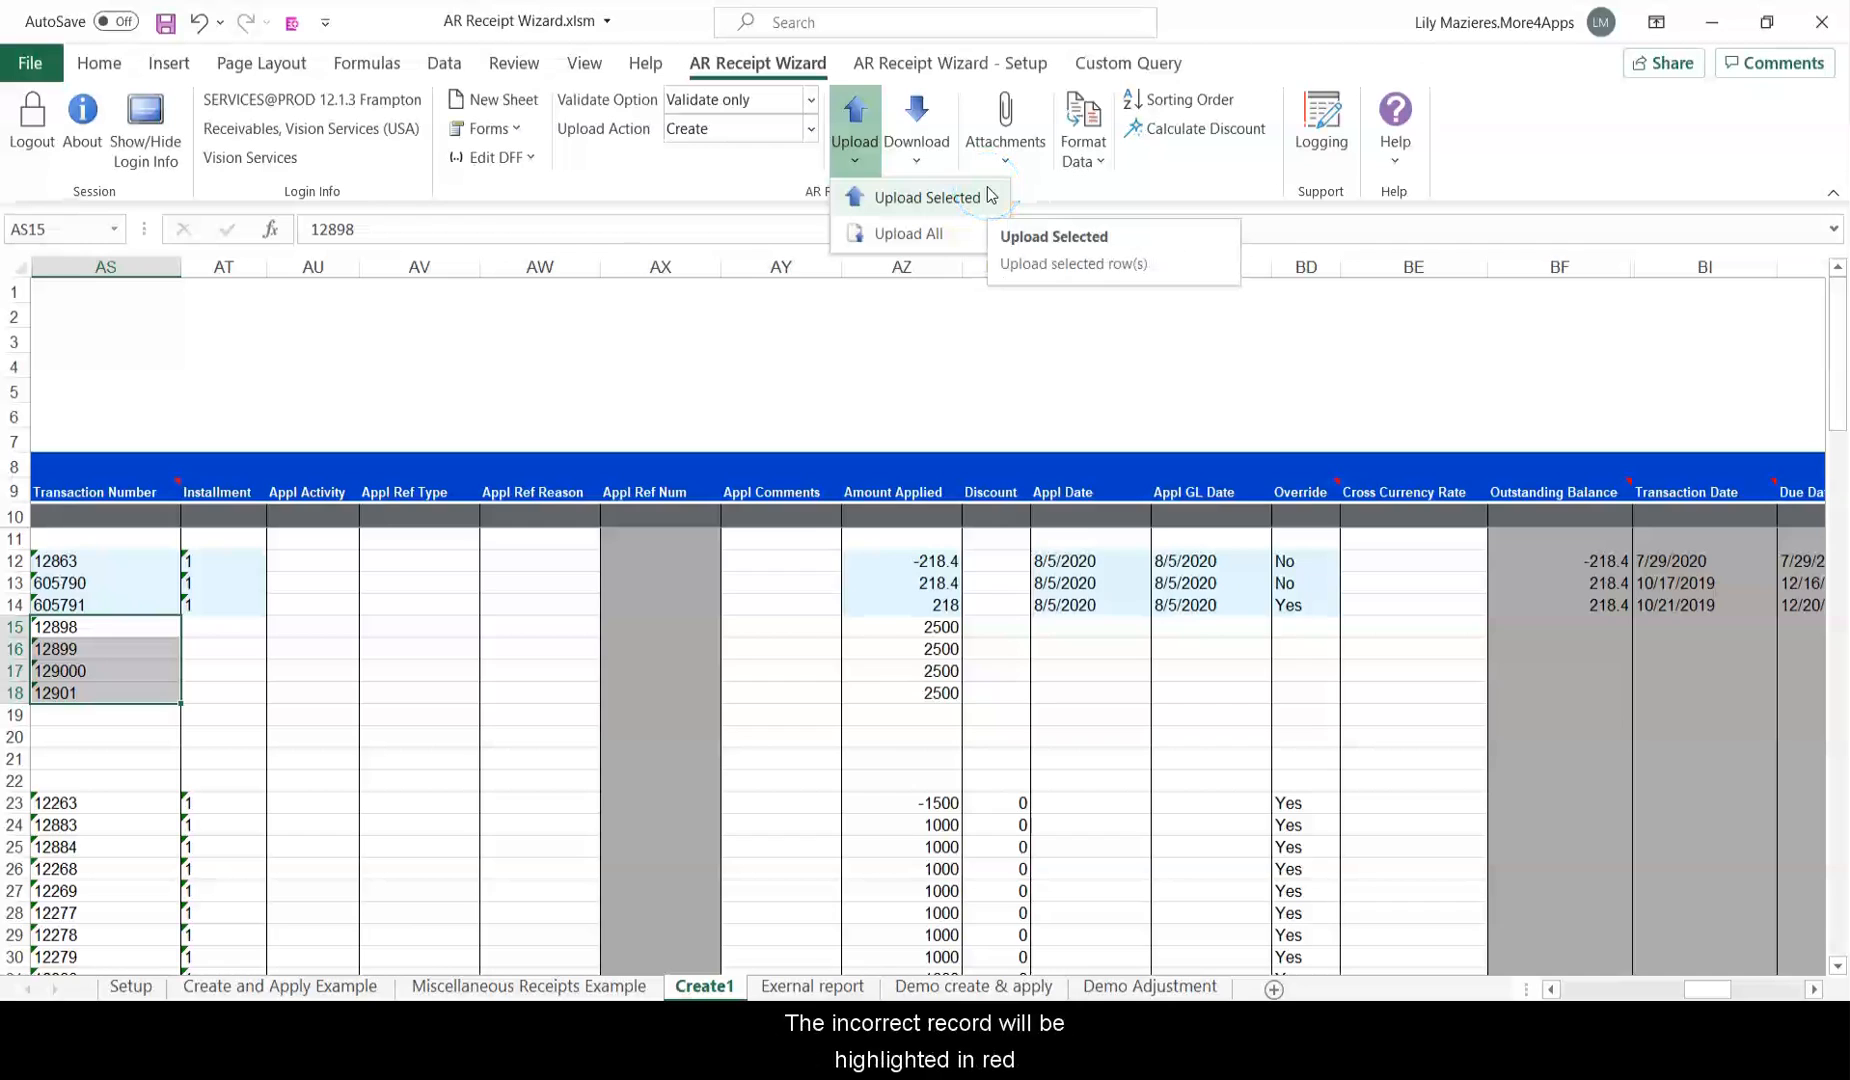
left_click(927, 197)
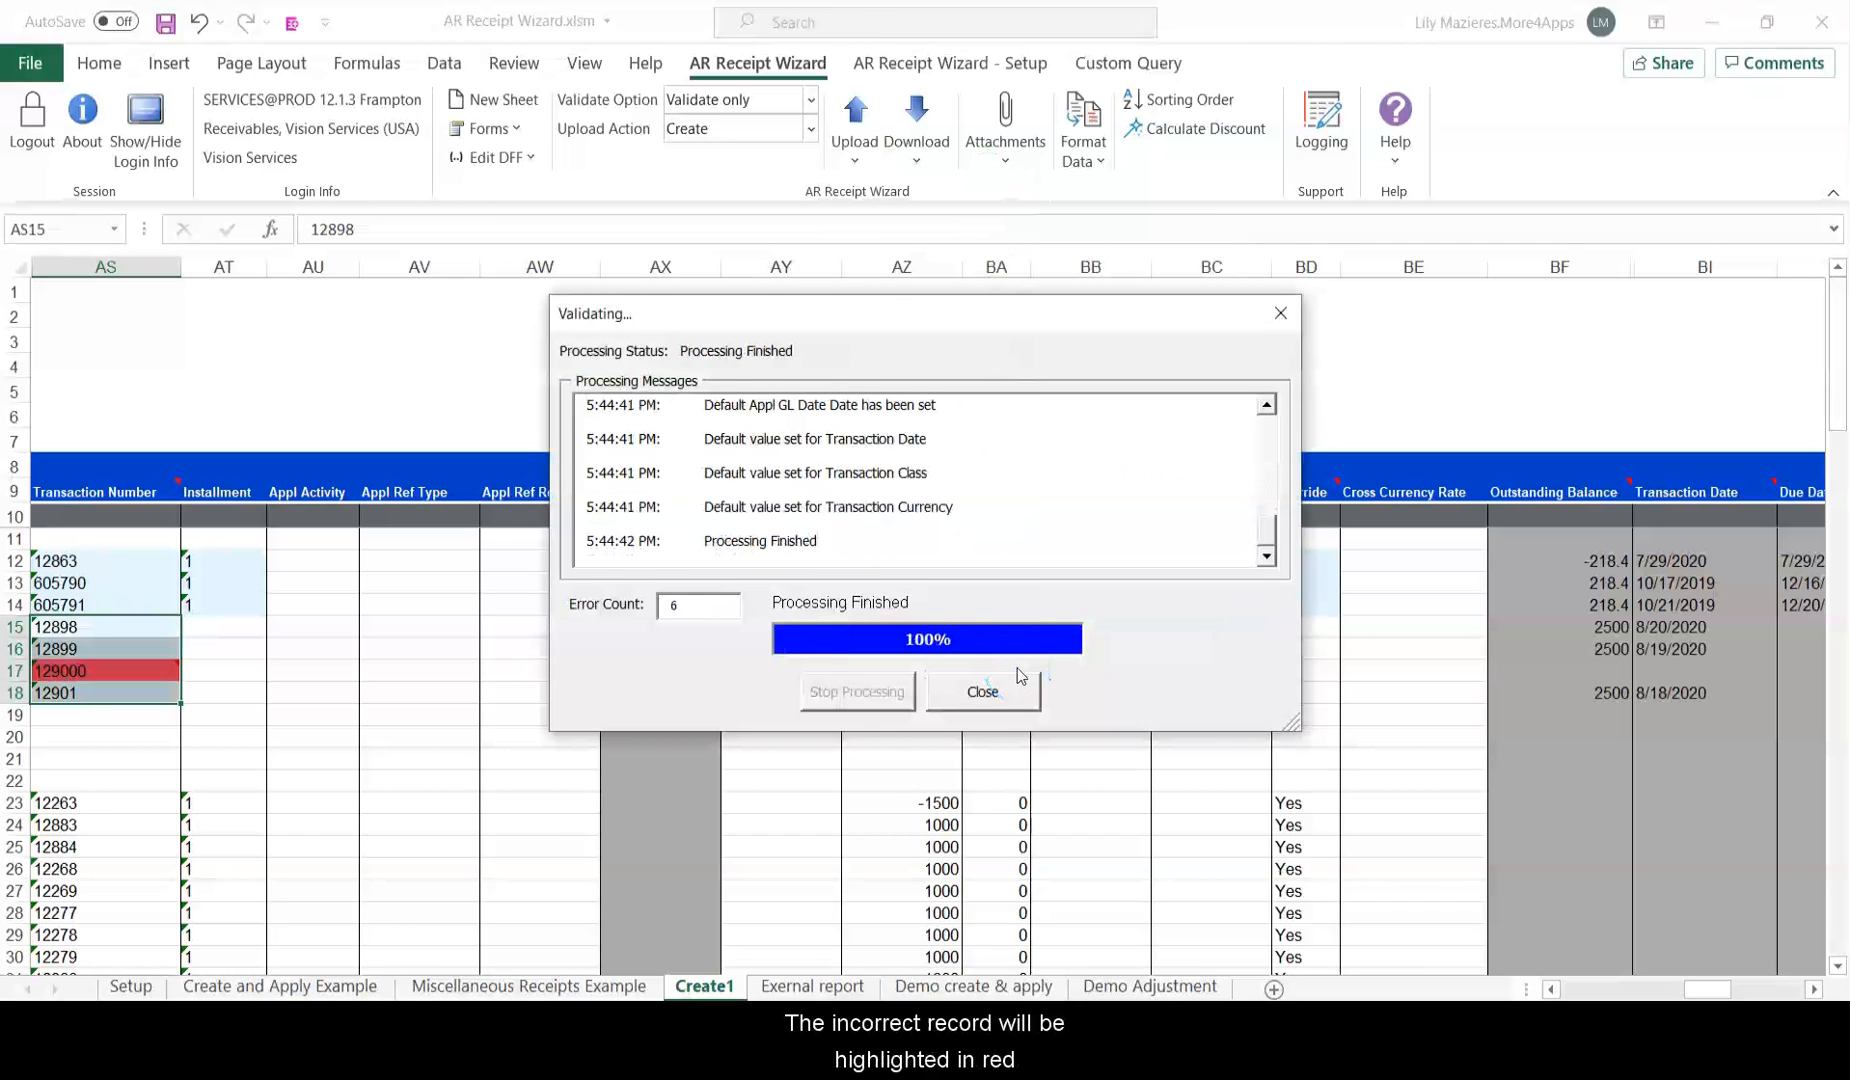
left_click(1015, 685)
Review row 17's 129000 error and the outstanding balance filled for row 15.
left_click(155, 670)
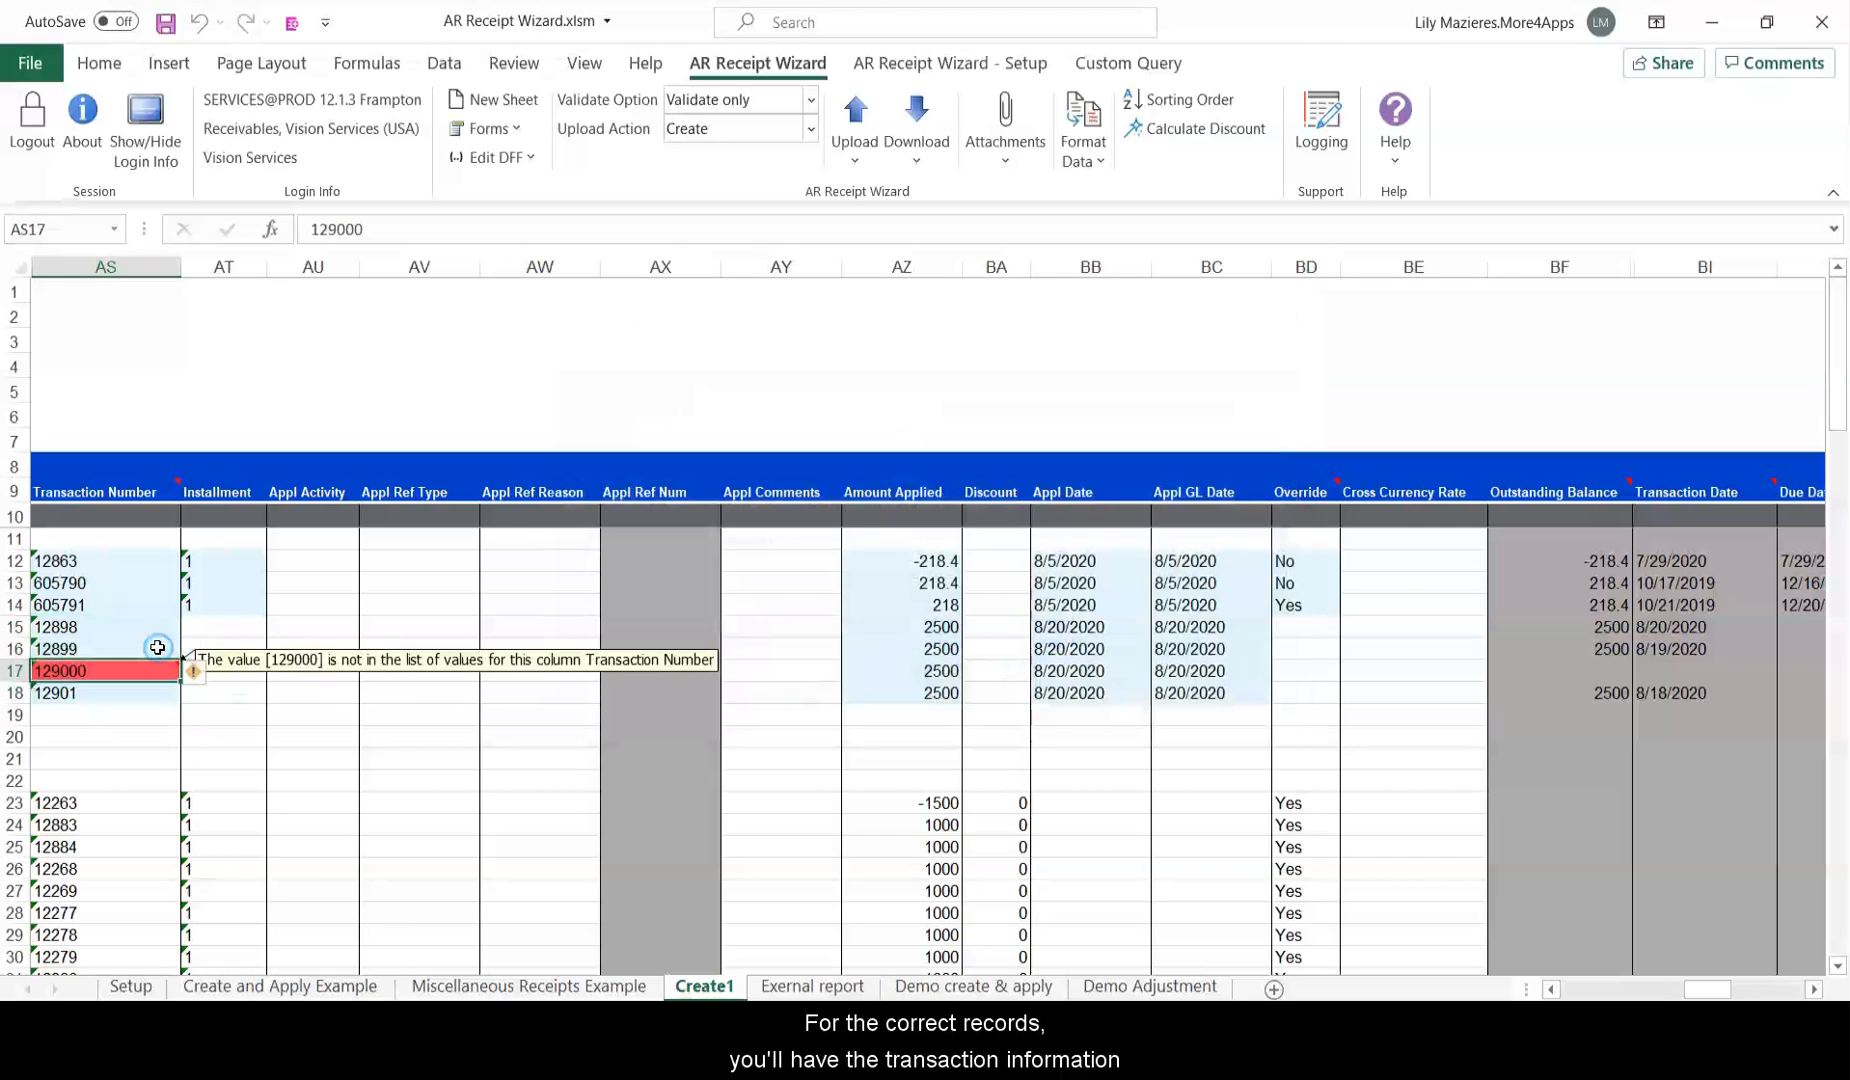
left_click(1598, 618)
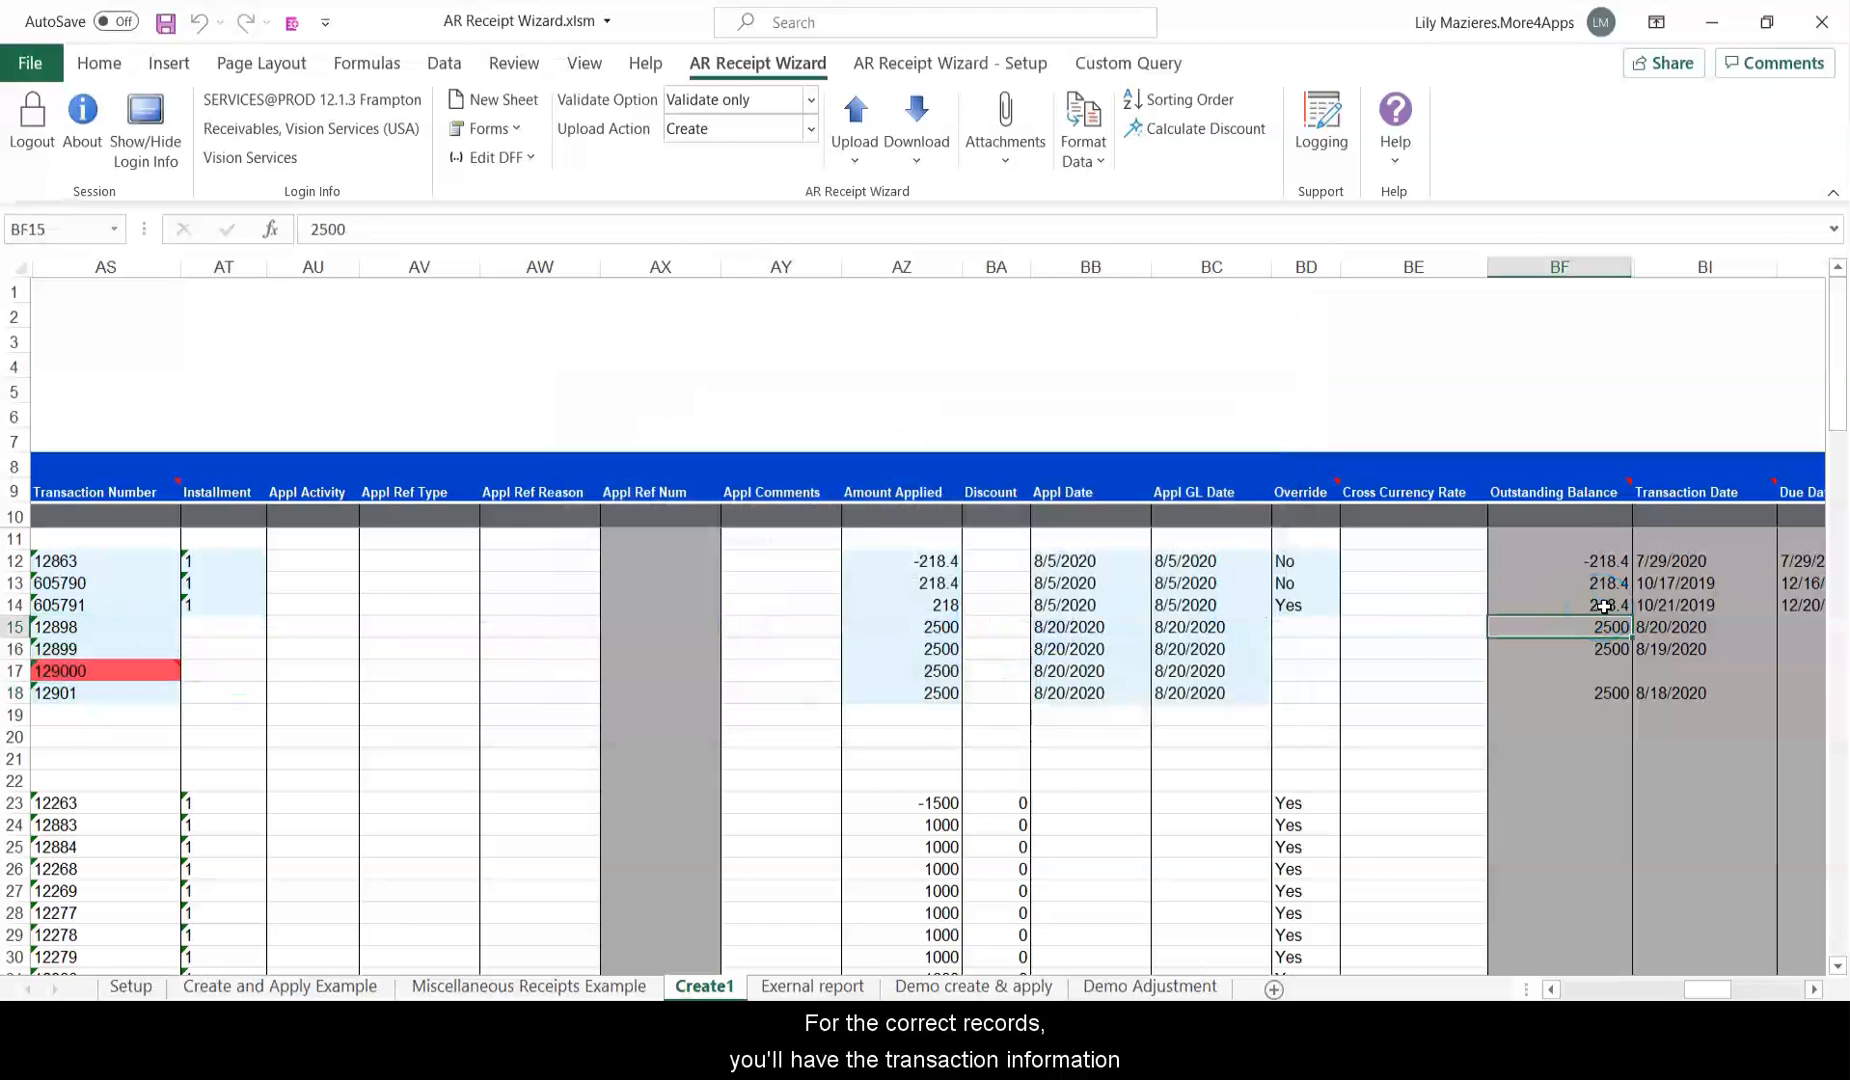
left_click_drag(1712, 962, 1729, 963)
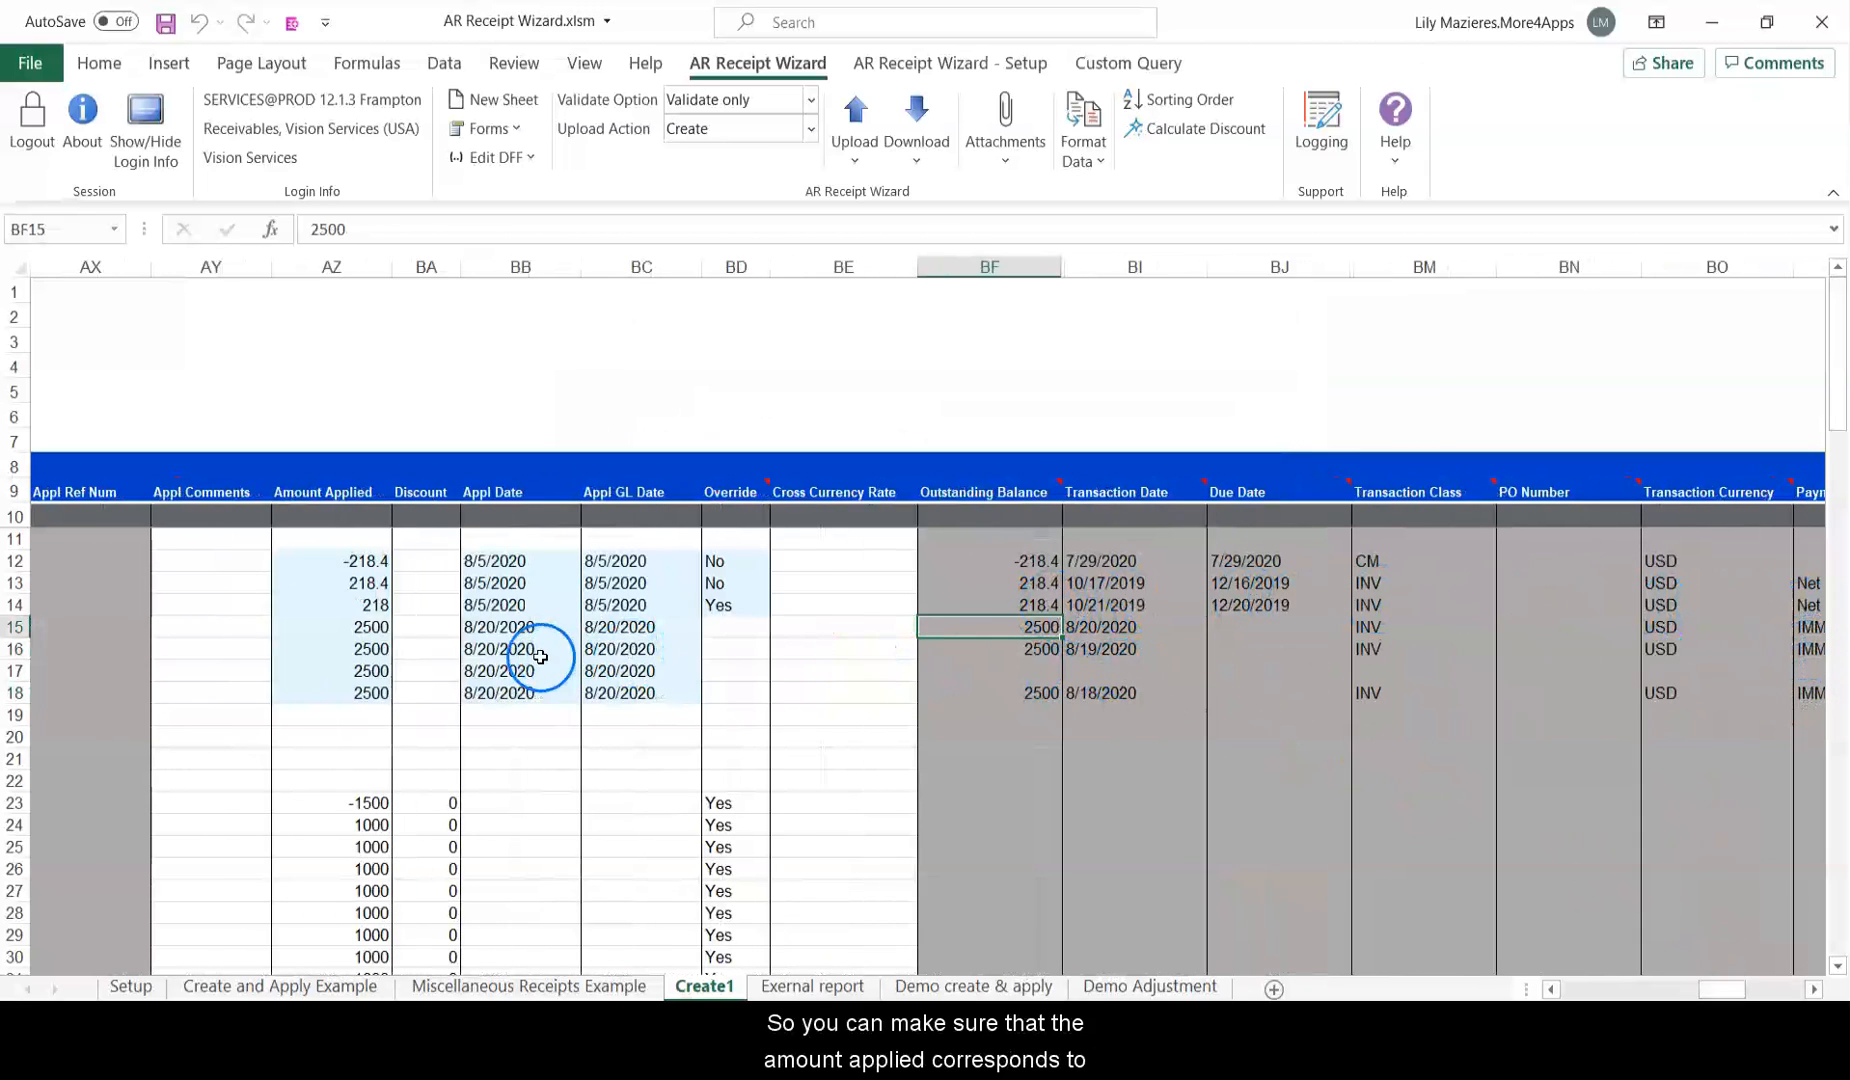
left_click(372, 583)
left_click(1018, 617)
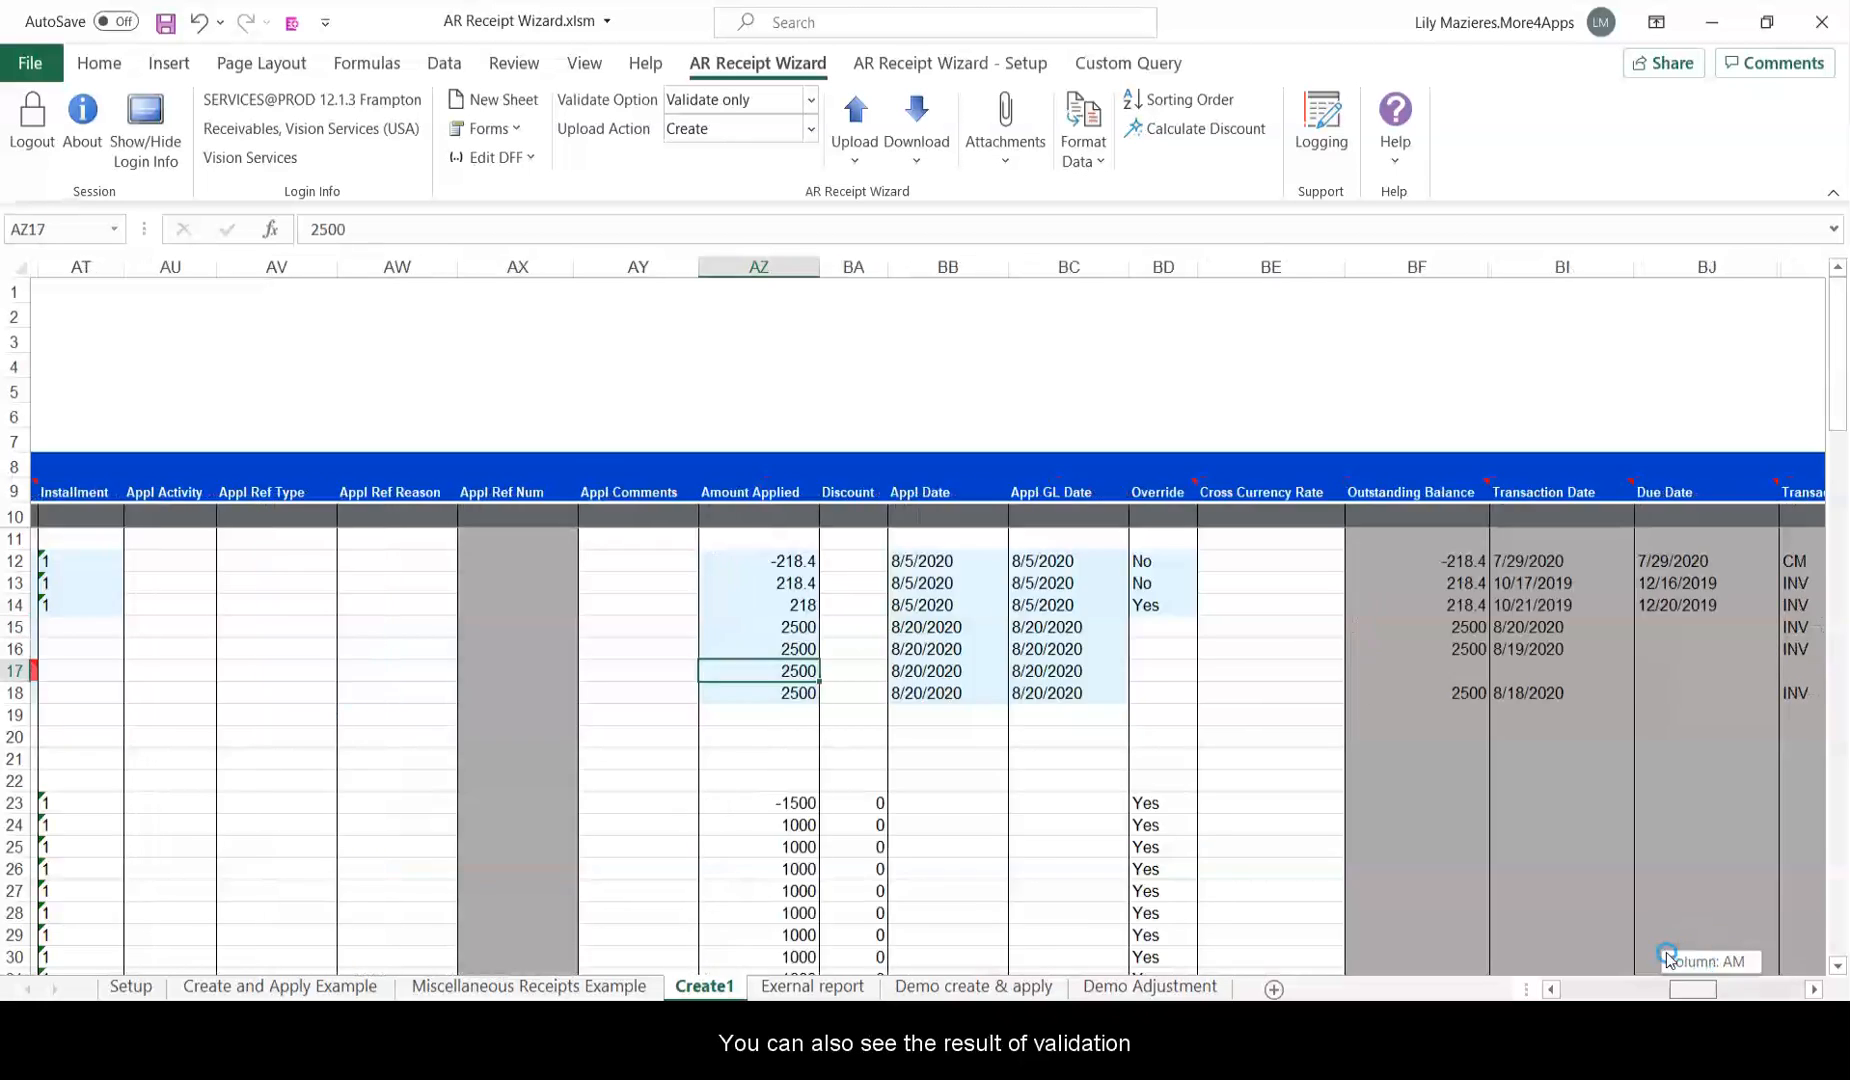
left_click_drag(1667, 957, 1558, 955)
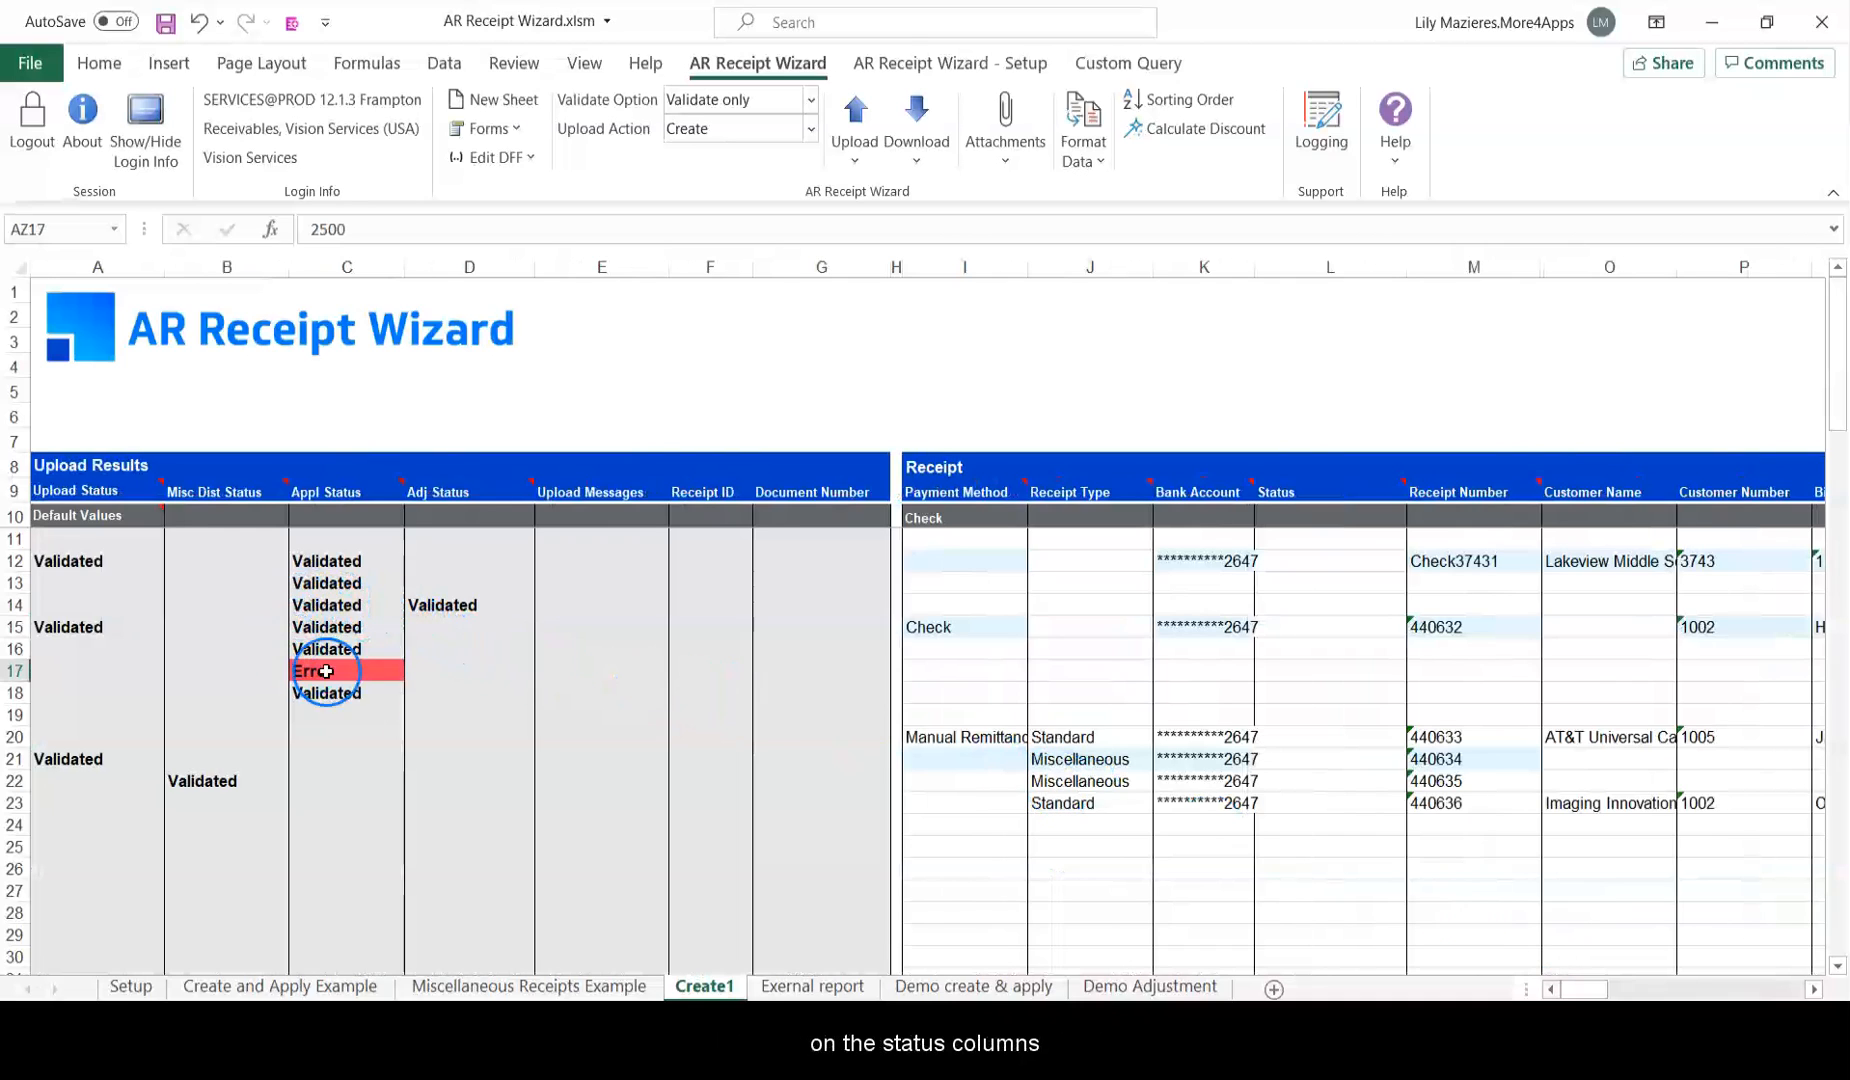
Correct row 17's transaction number from 129000 to 12900 via the lookup and accept.
left_click_drag(1585, 988, 1620, 962)
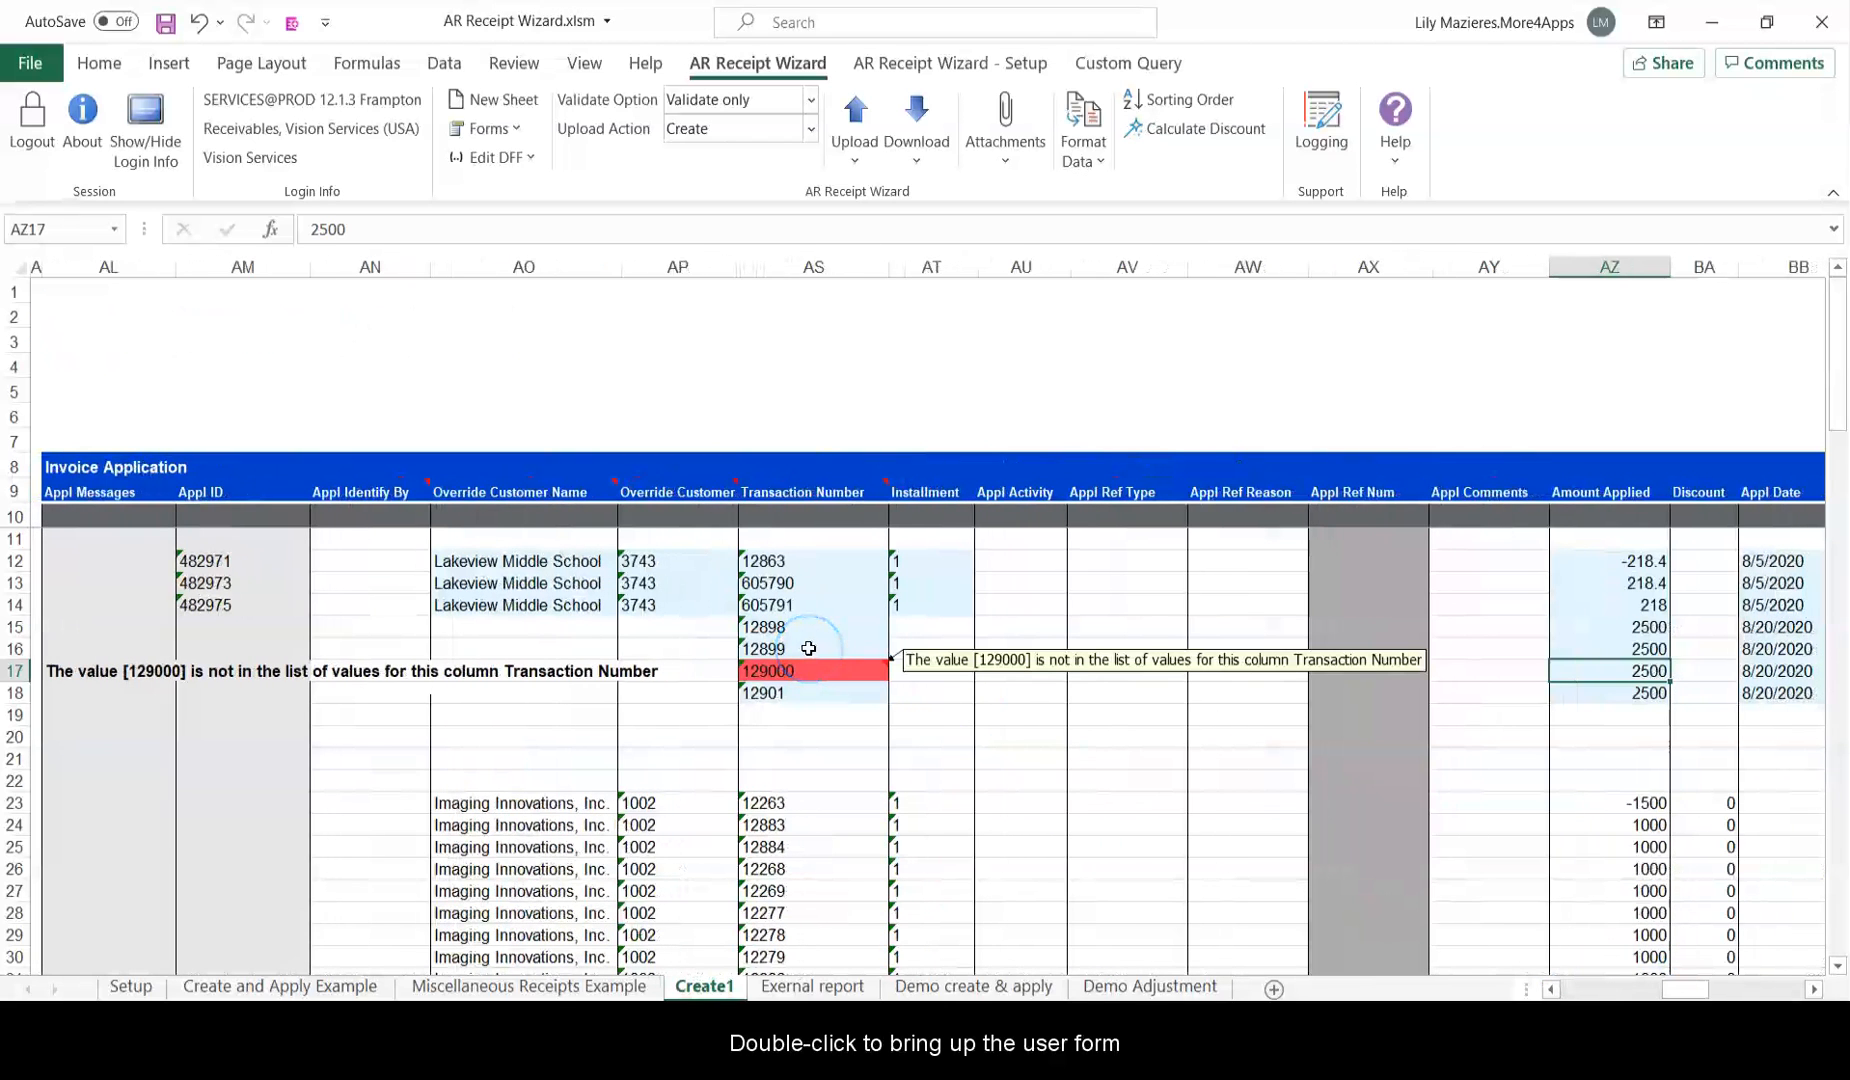
double_click(808, 650)
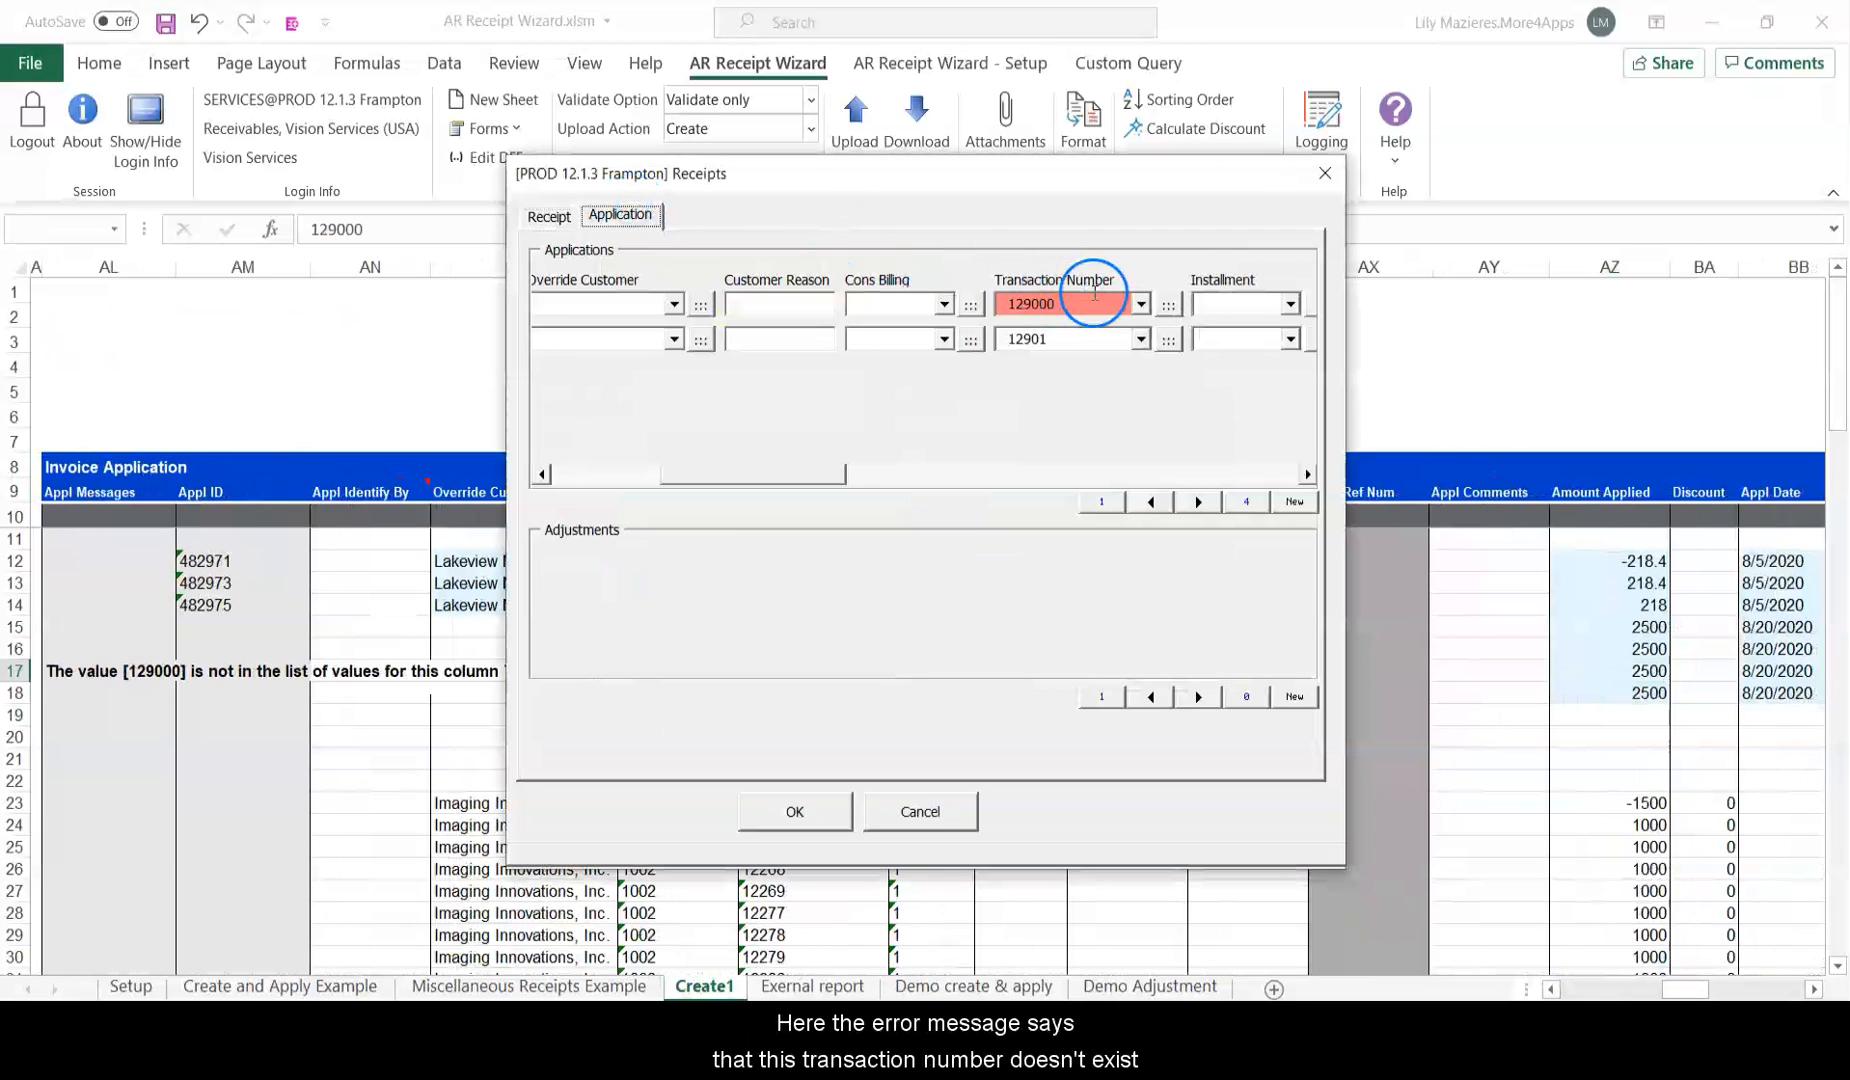
left_click(1094, 295)
left_click(1270, 300)
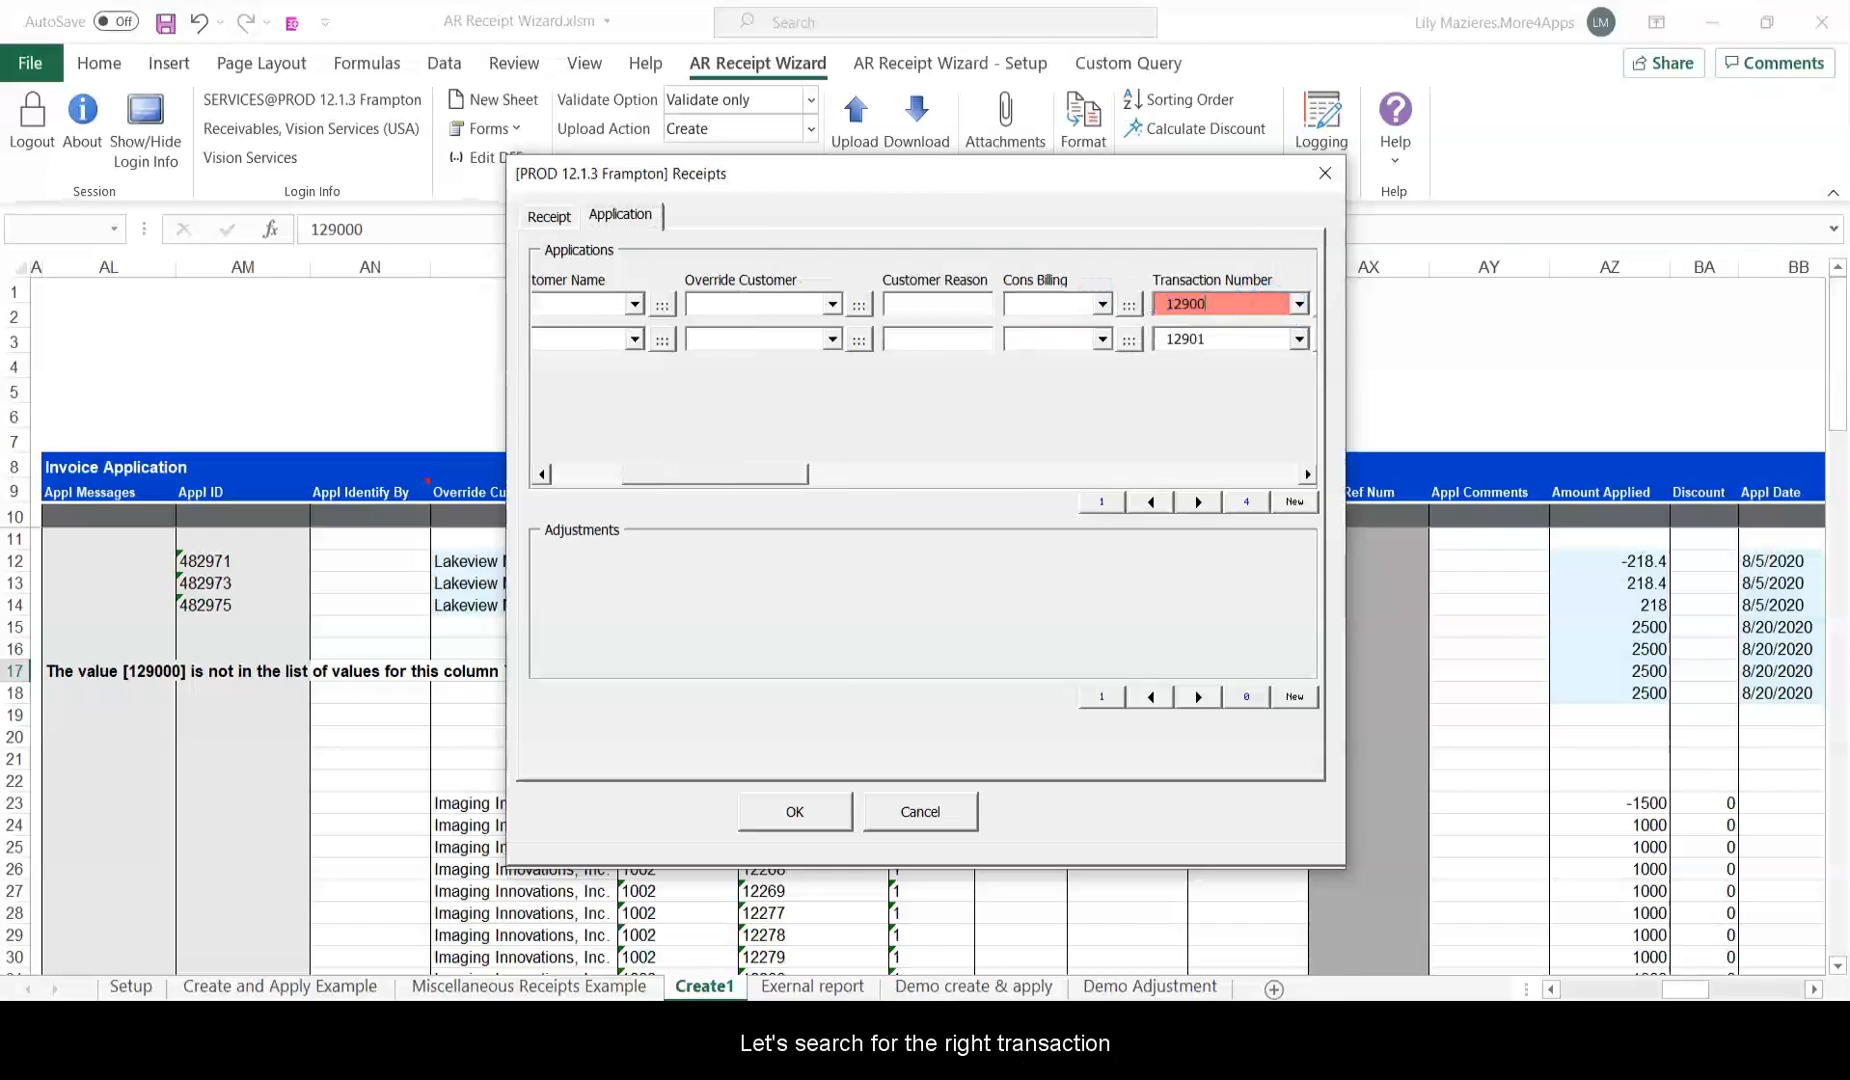
left_click_drag(798, 464, 821, 467)
left_click(1222, 302)
left_click(800, 808)
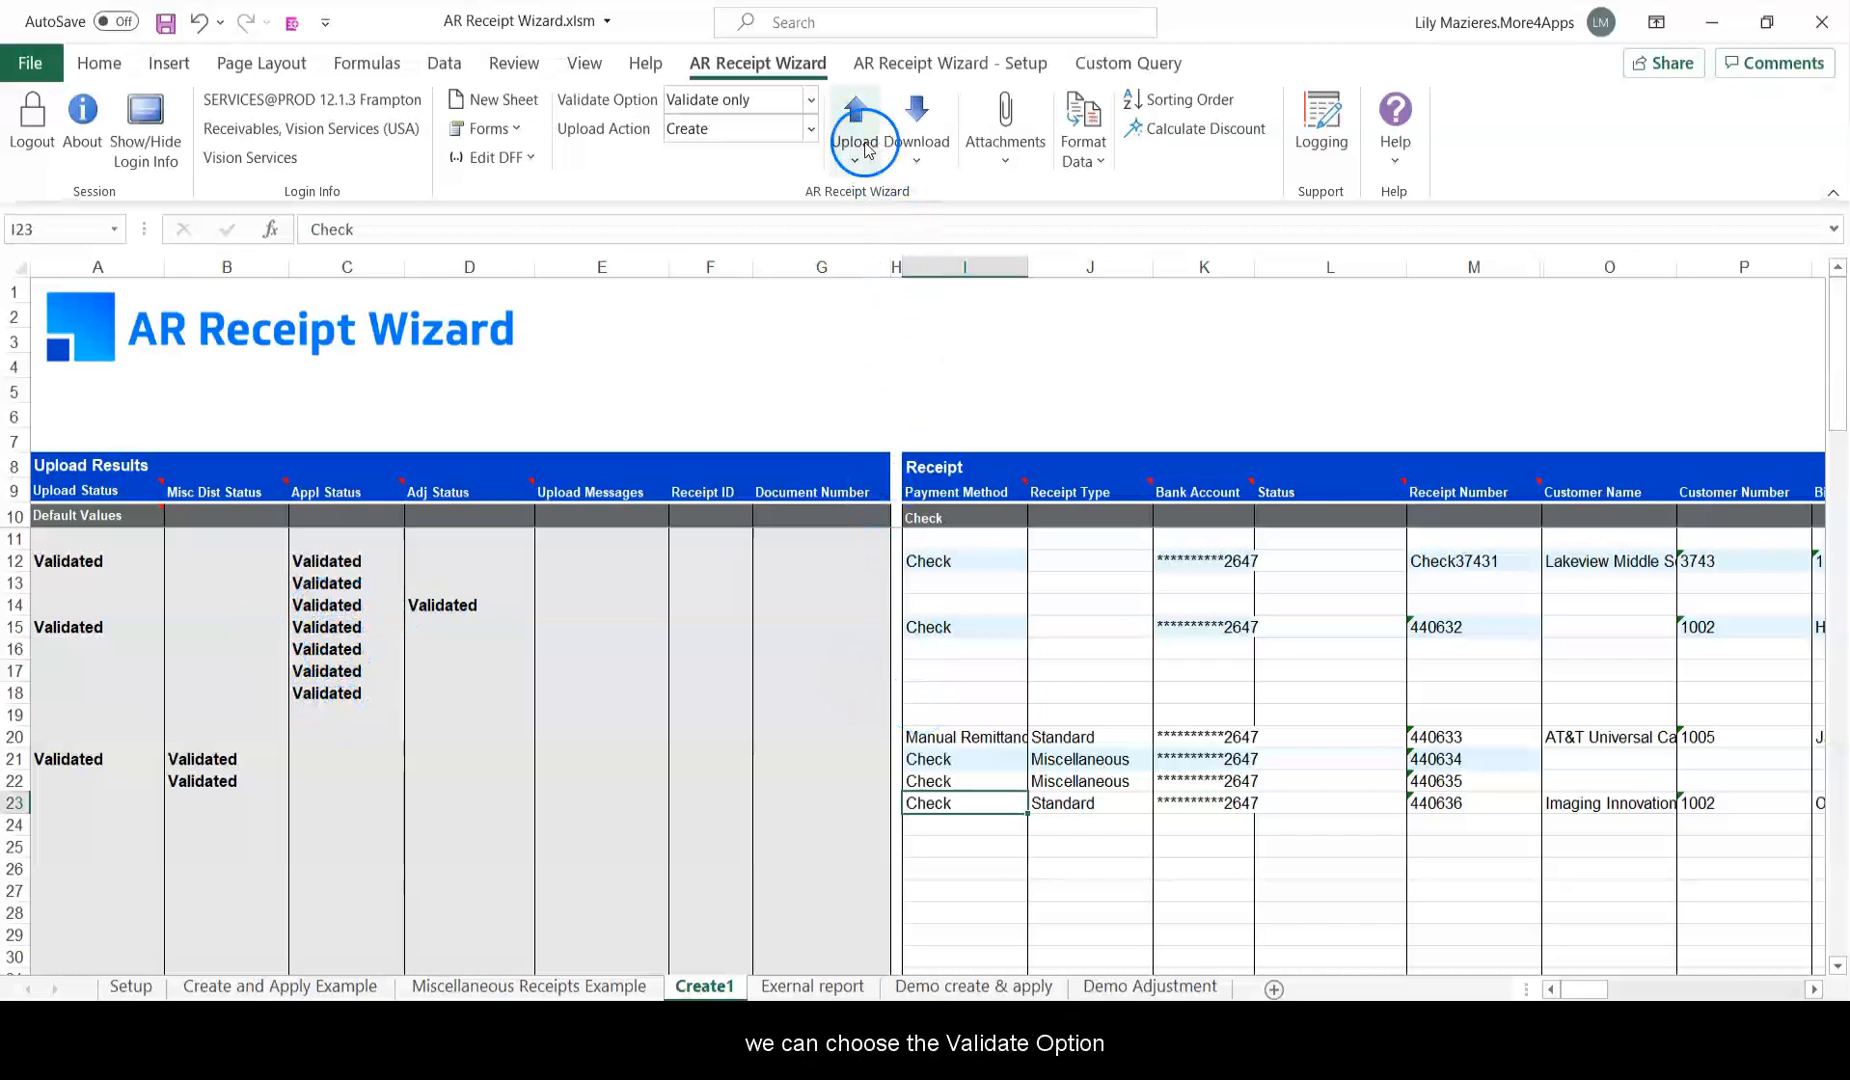
Validate and upload all Create1 receipt rows, creating receipts 193066 and 193067; rows 29 and 34 error.
left_click(811, 100)
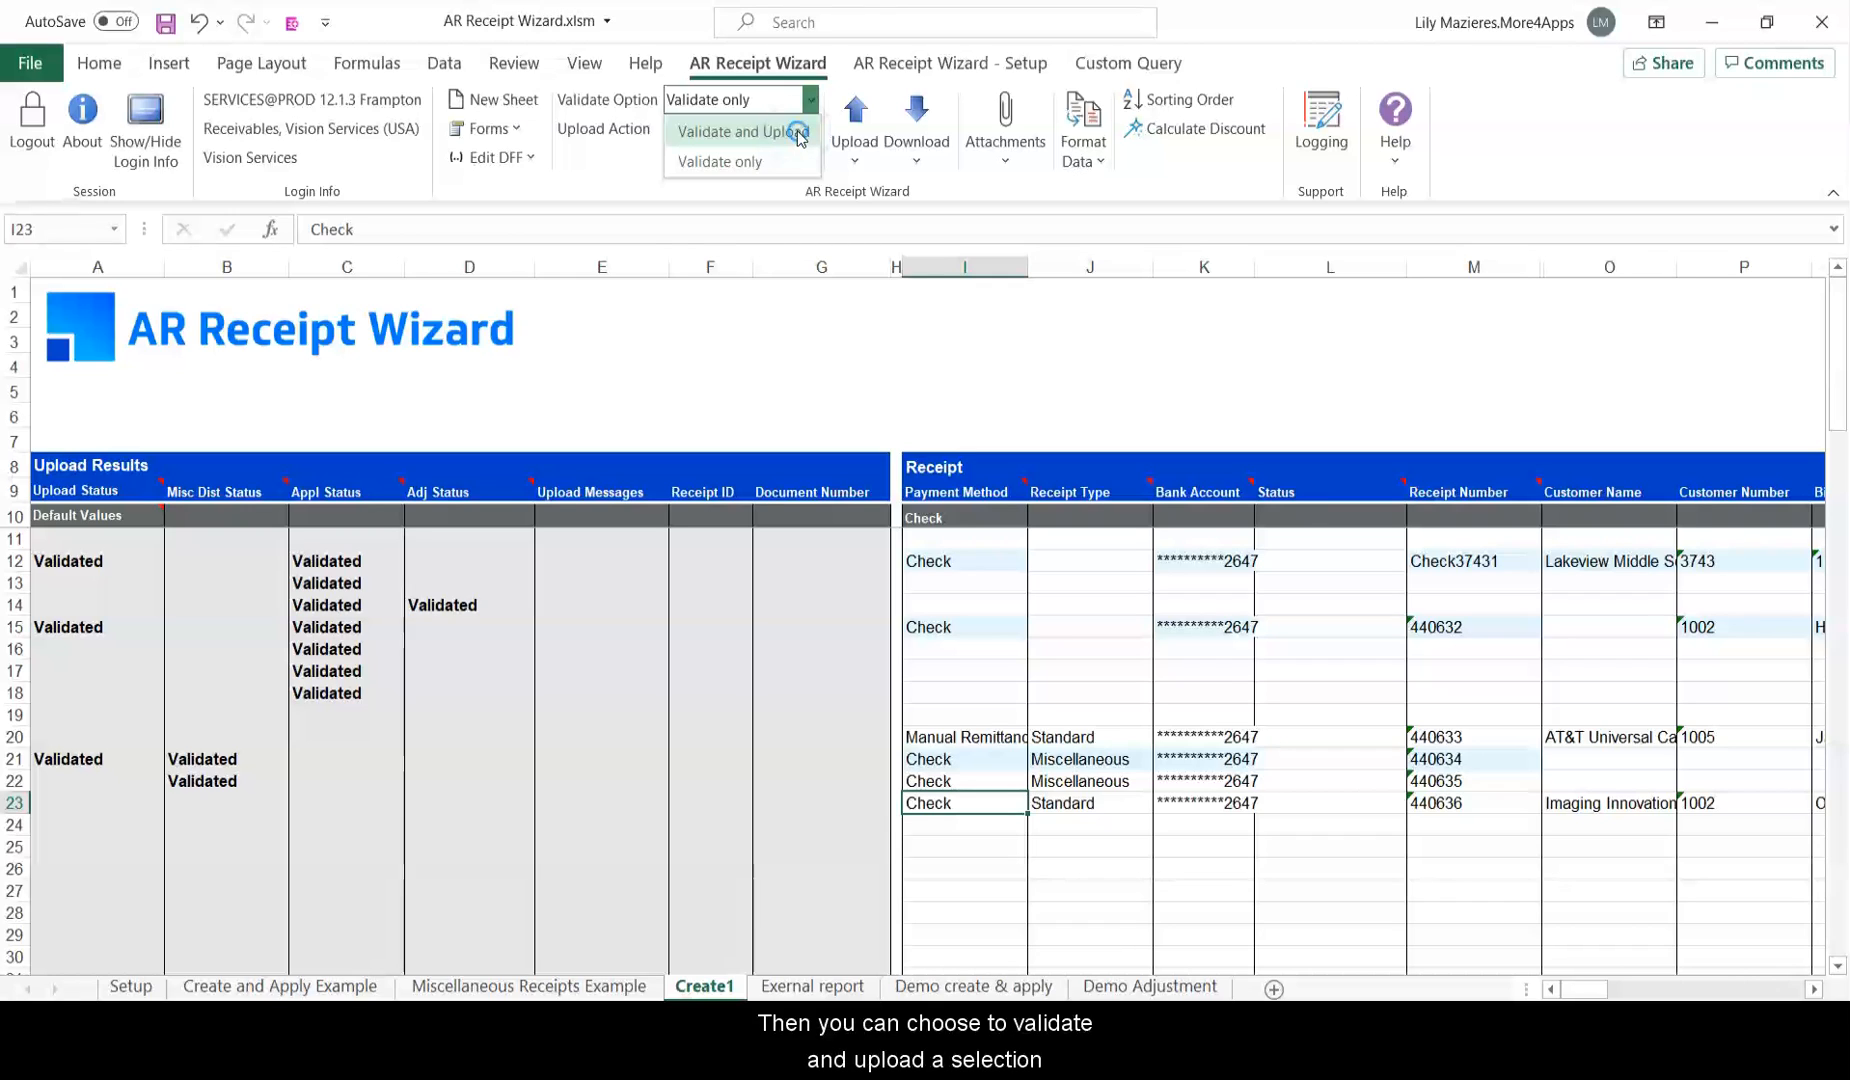
left_click(800, 134)
left_click(871, 162)
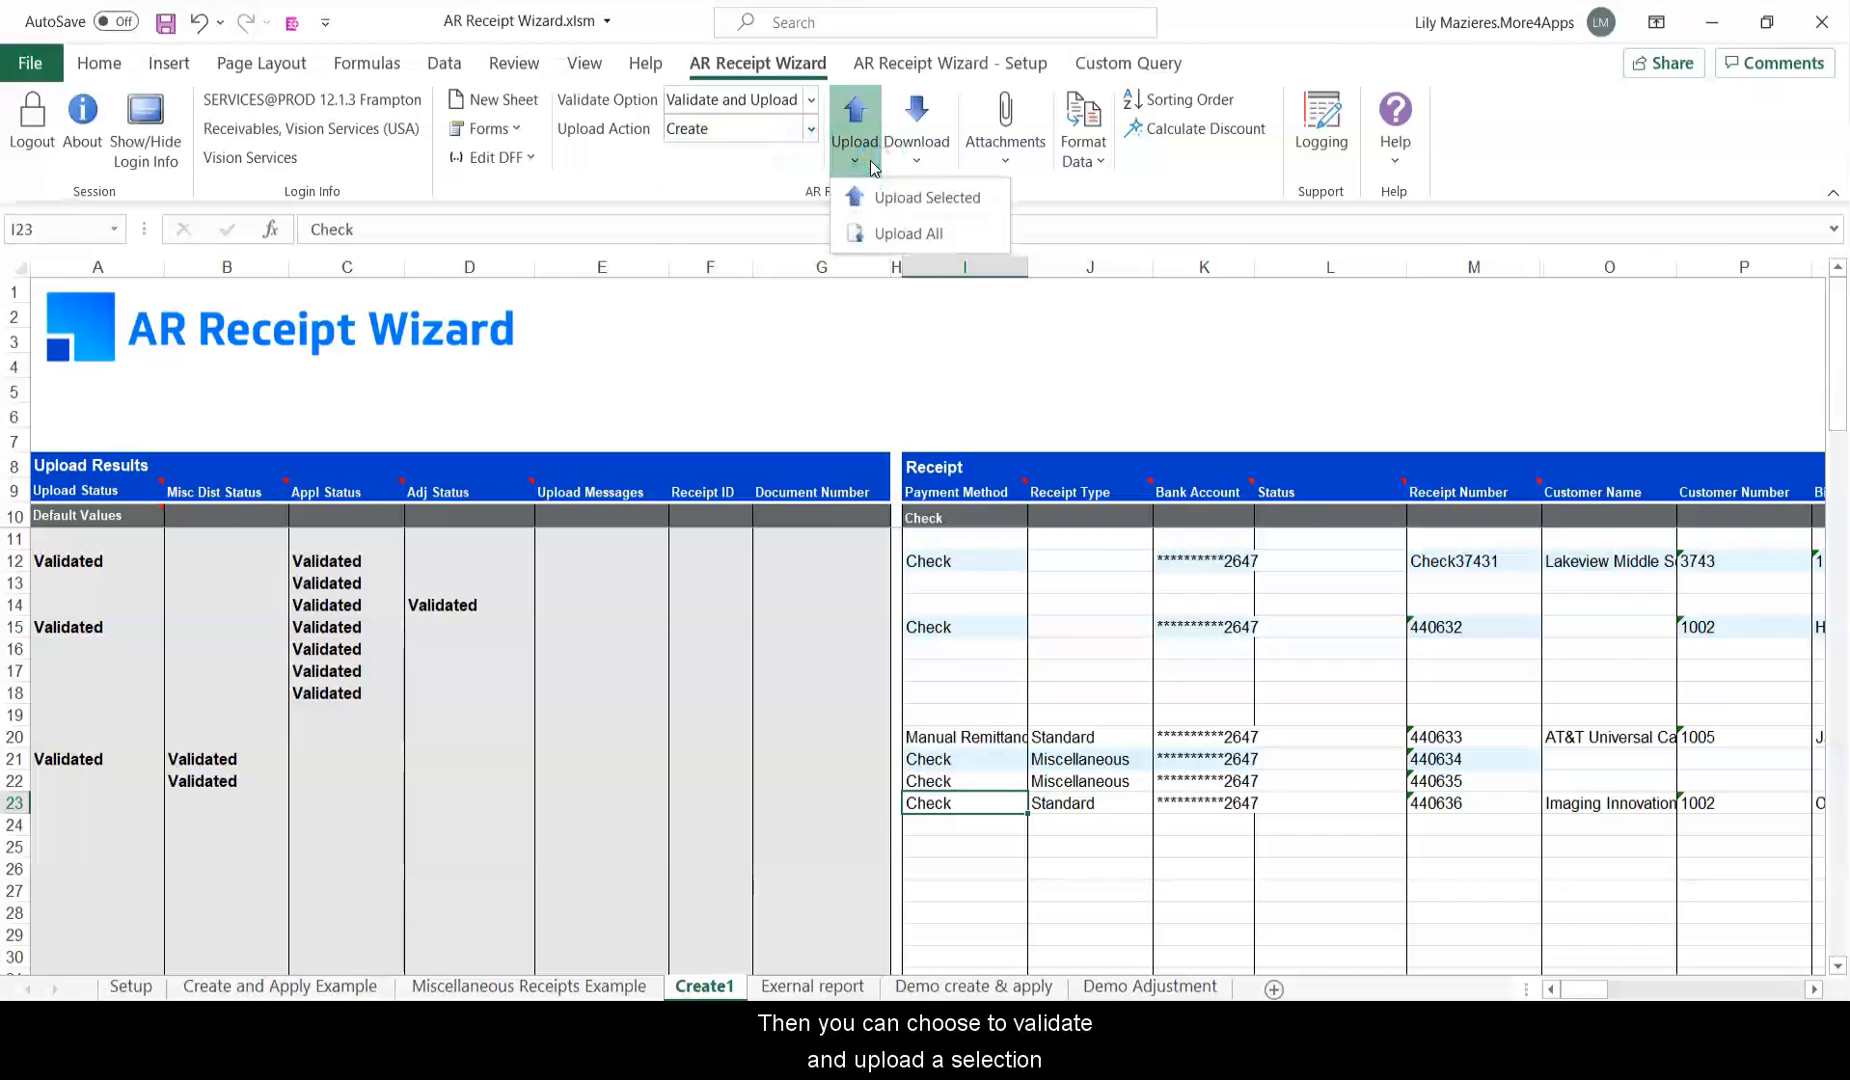
left_click(960, 233)
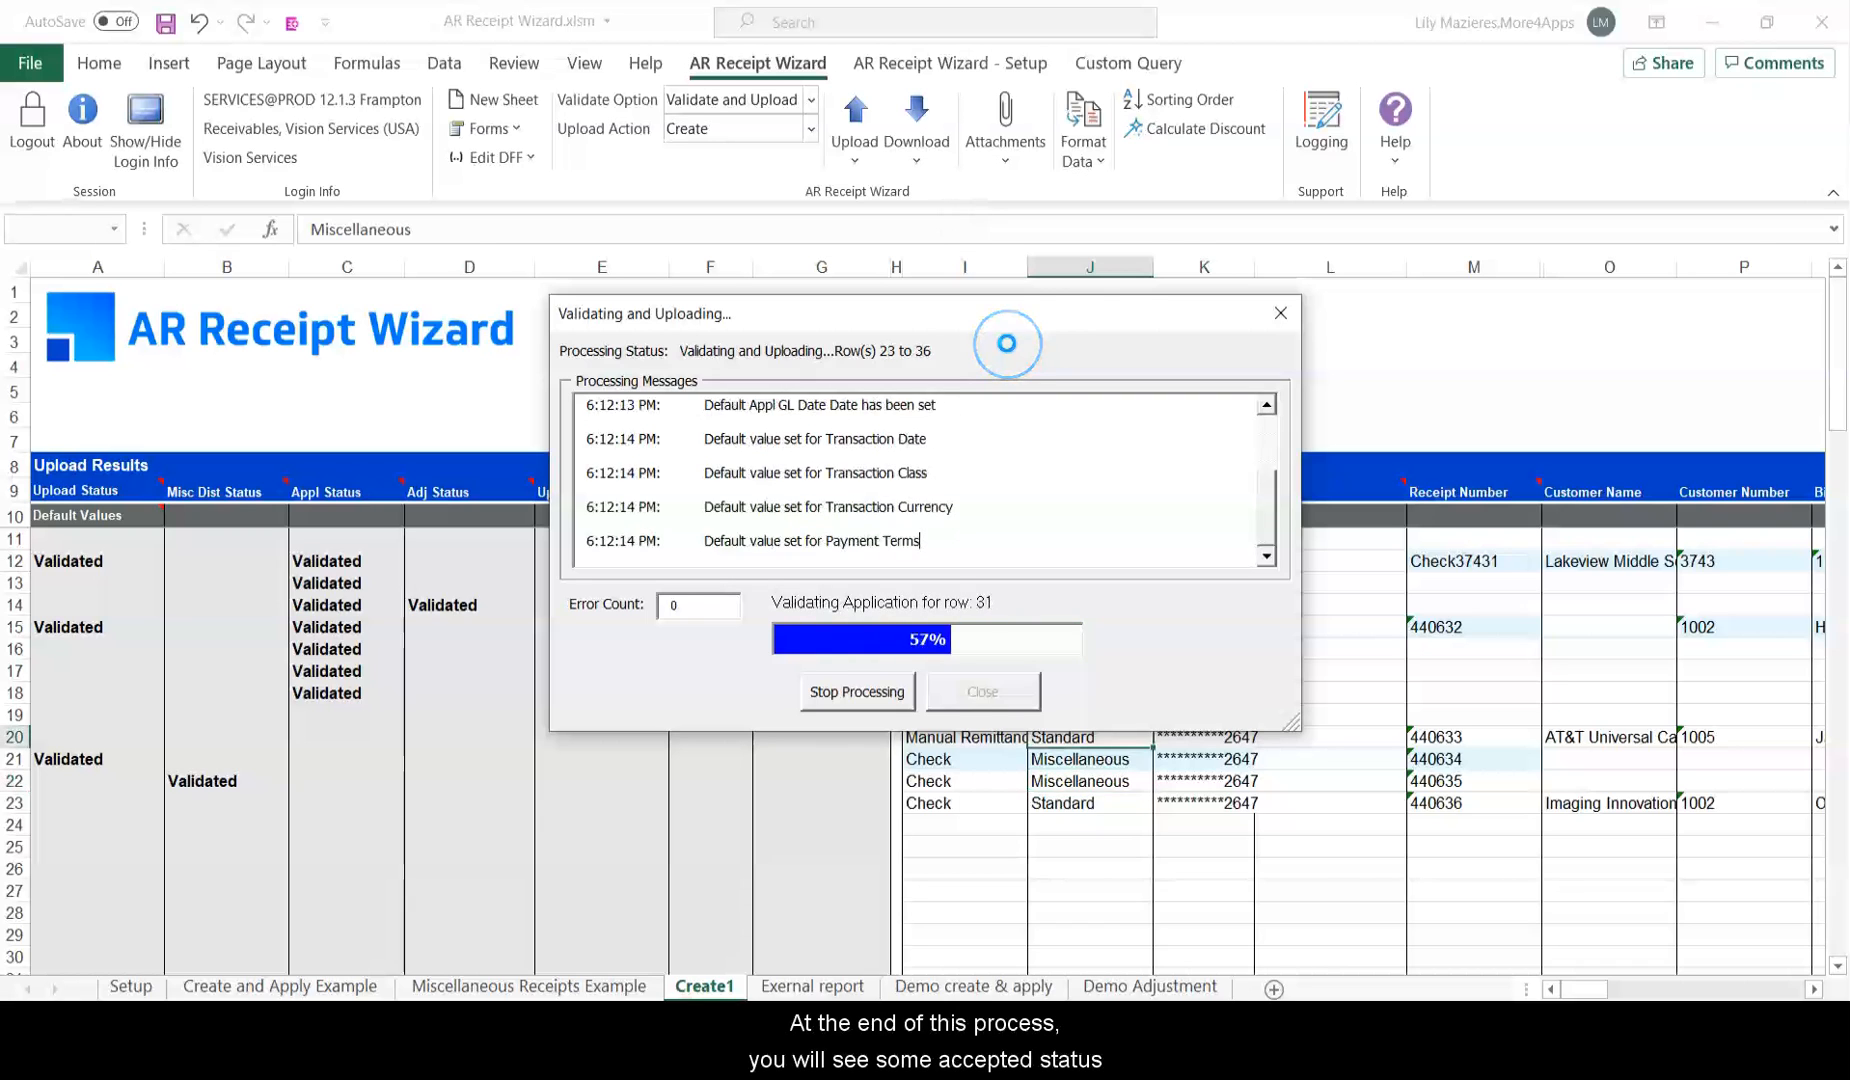
left_click(1018, 684)
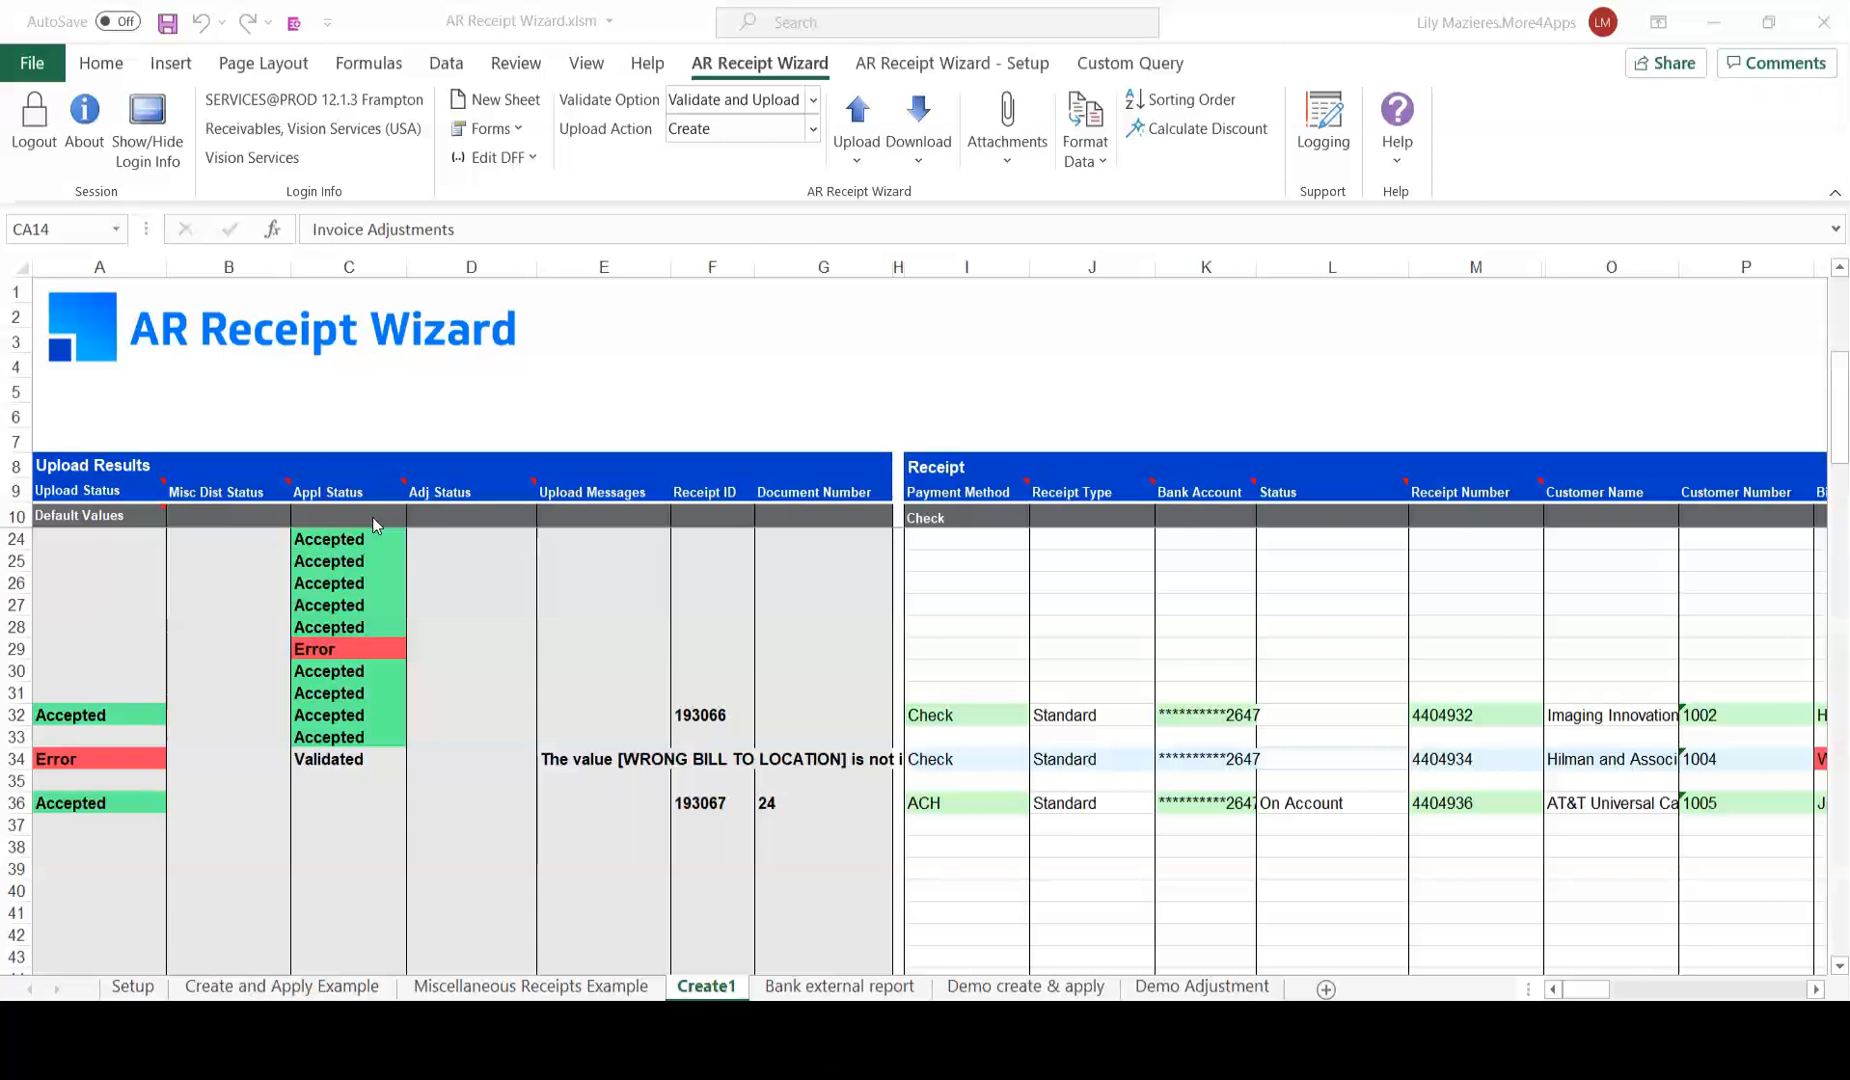
scroll(380, 540, "up", 5)
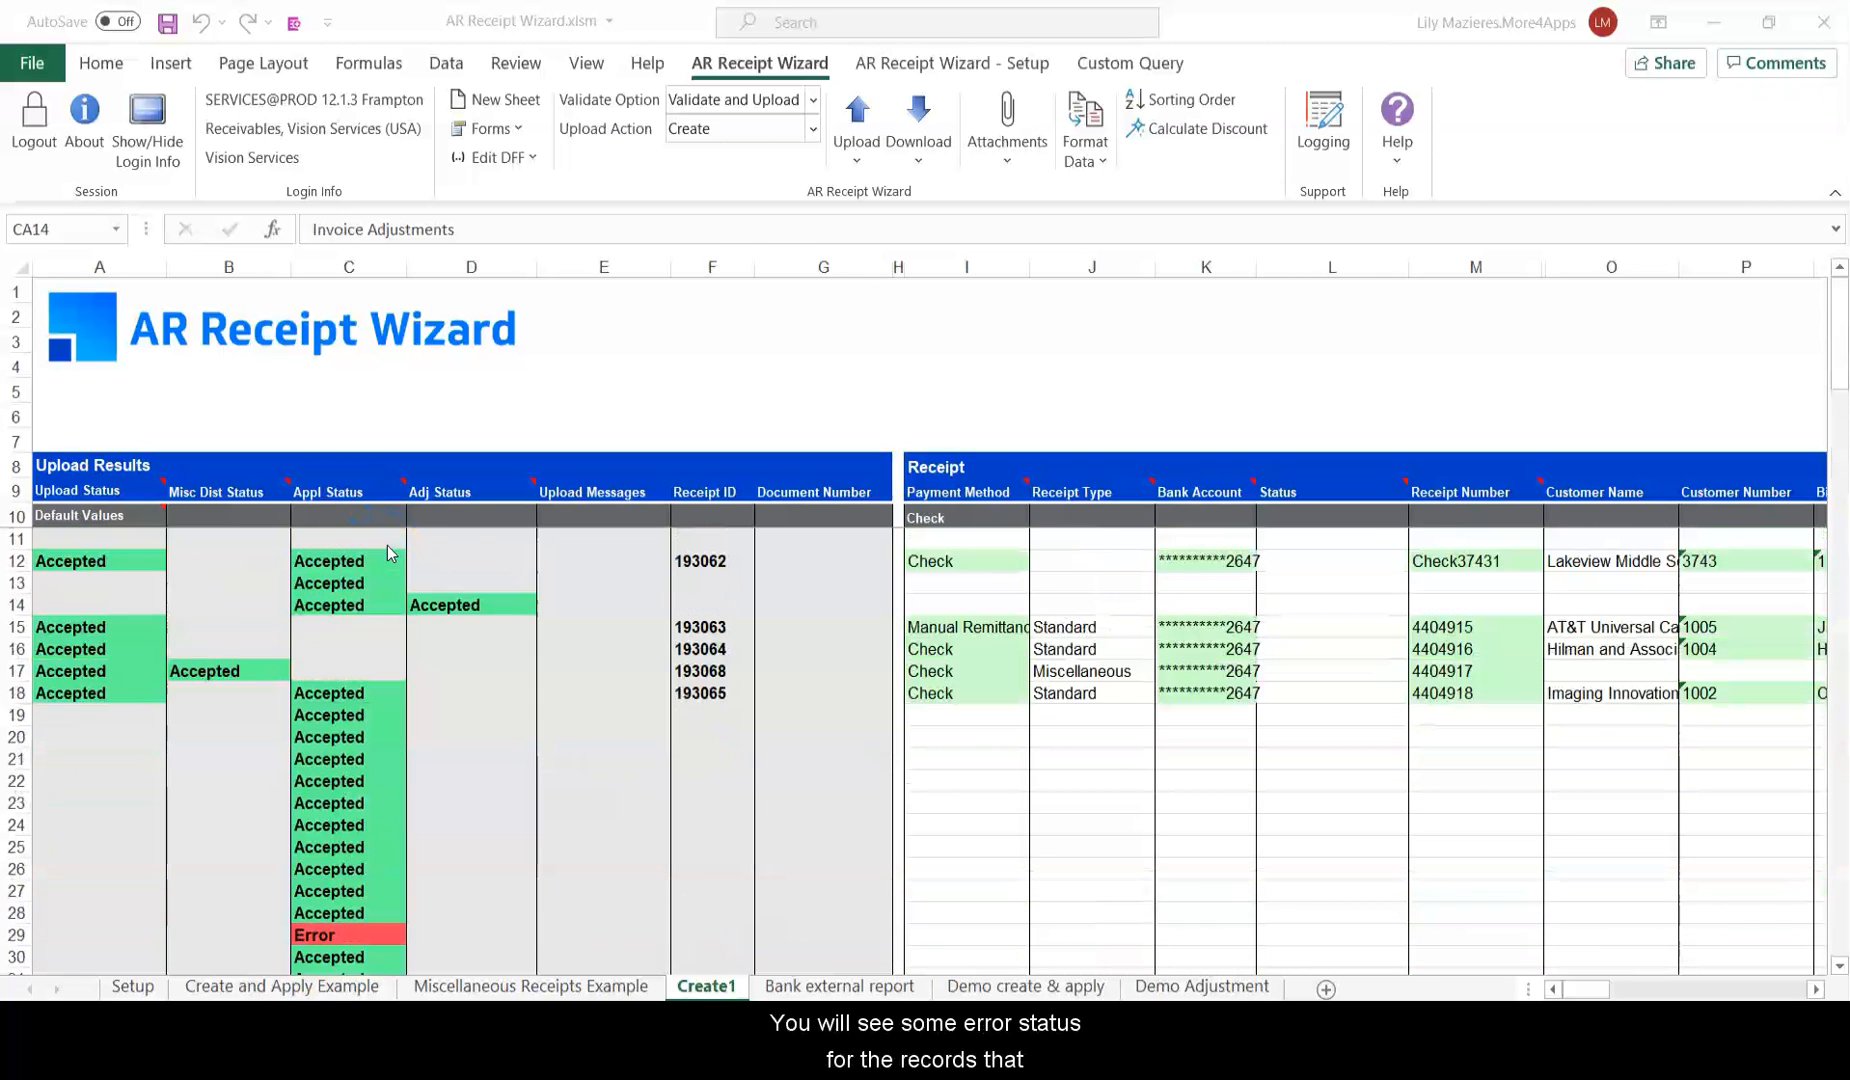
scroll(387, 545, "down", 4)
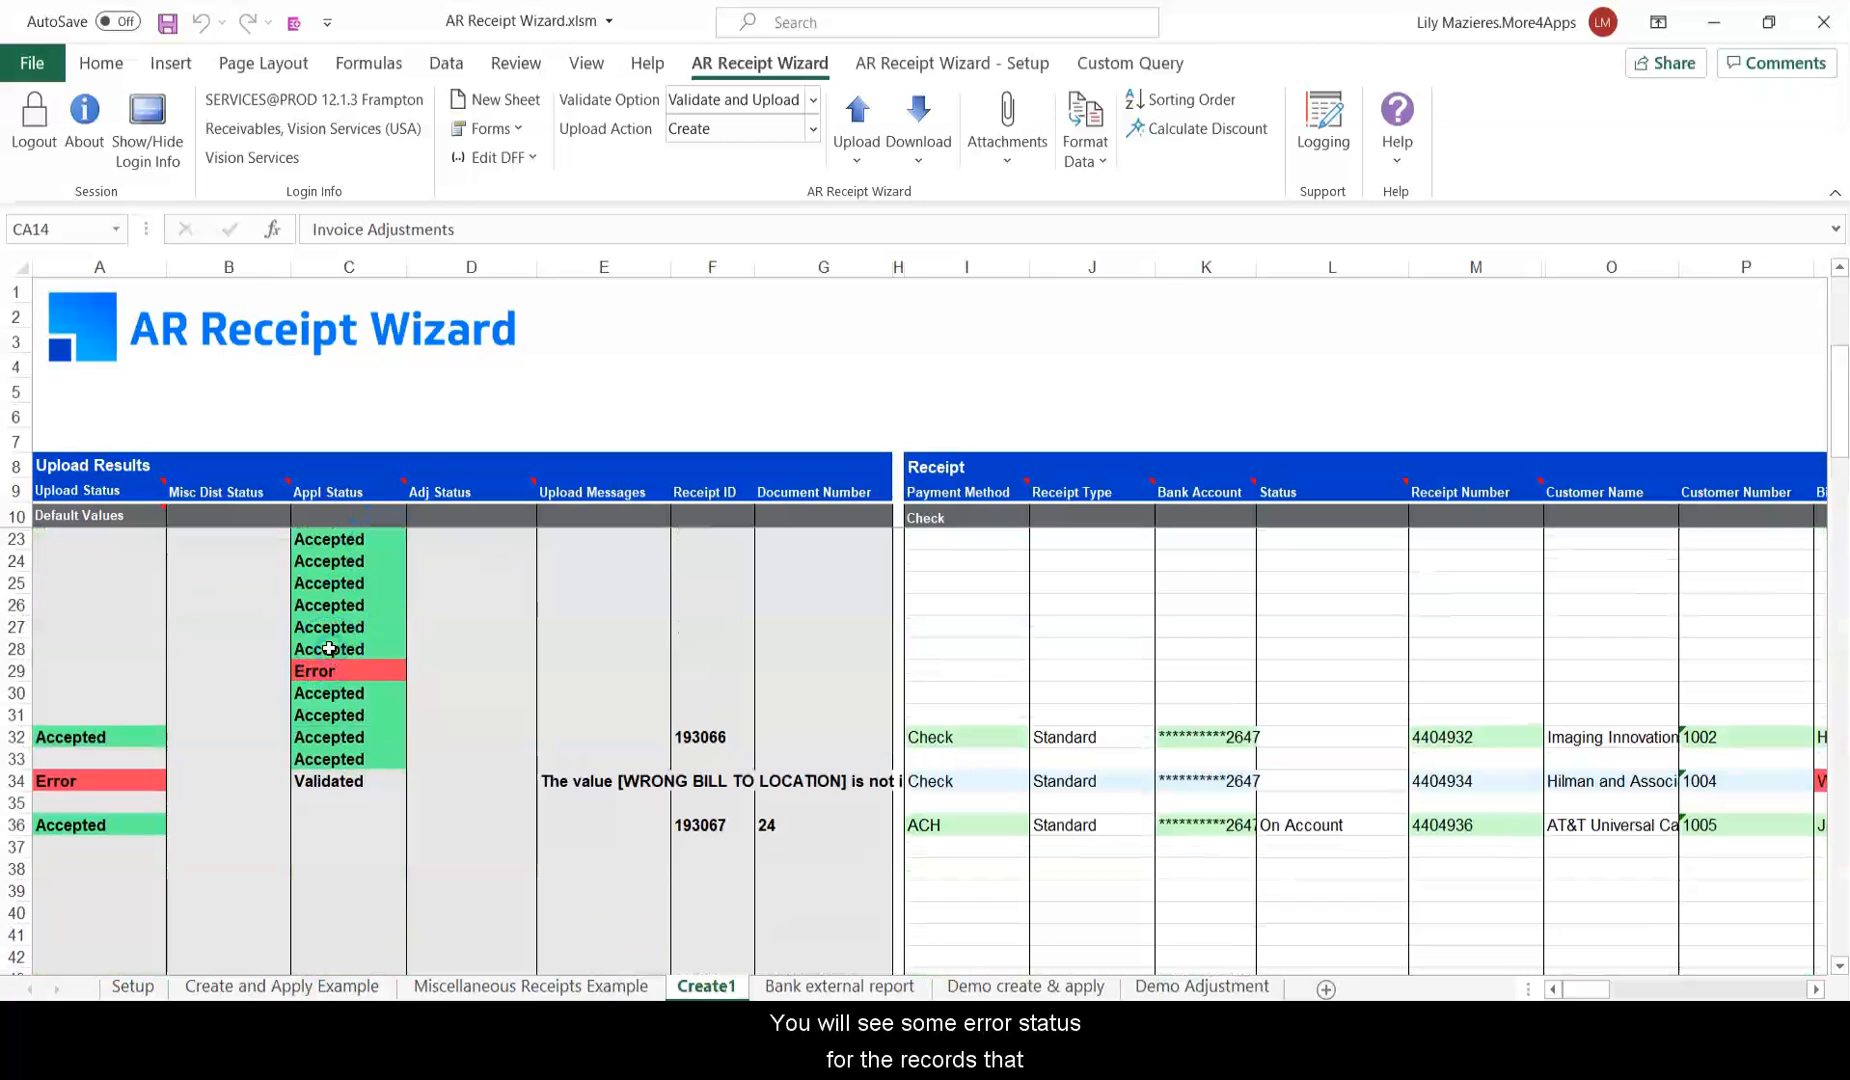
left_click(67, 776)
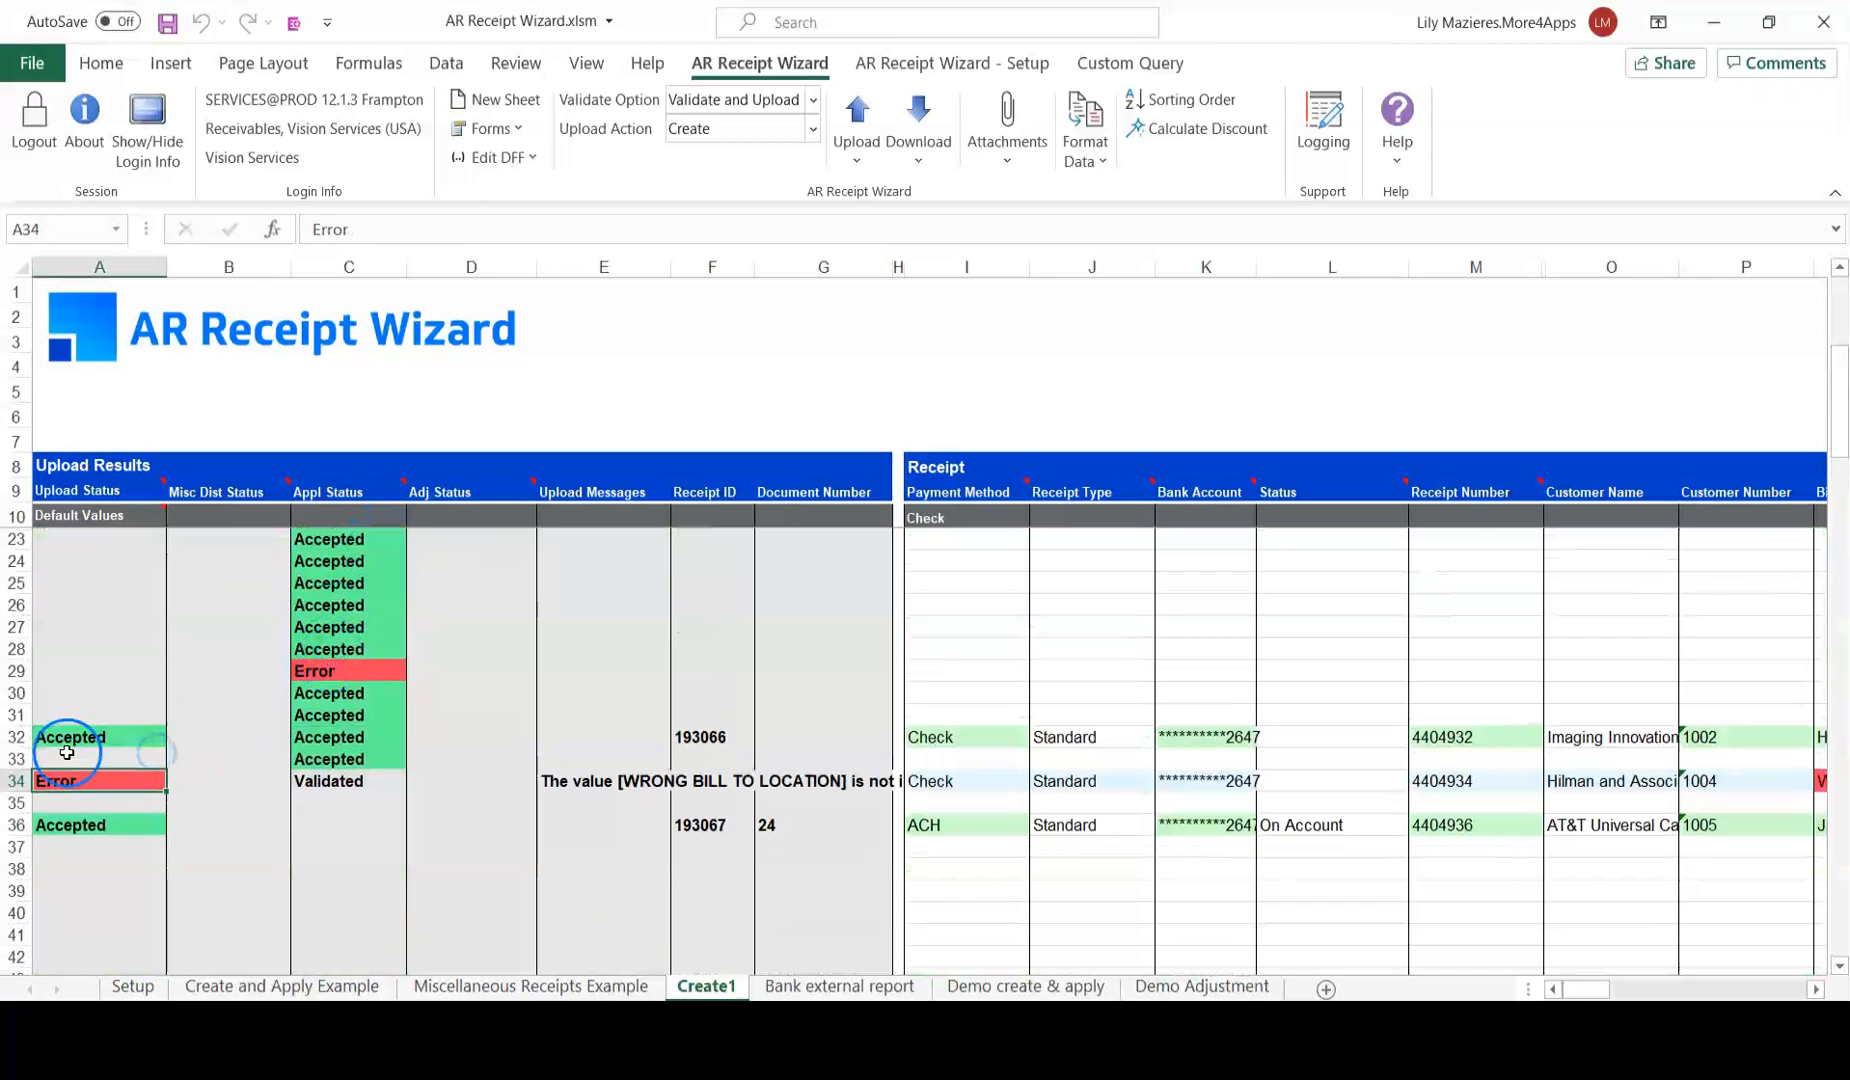
left_click(630, 751)
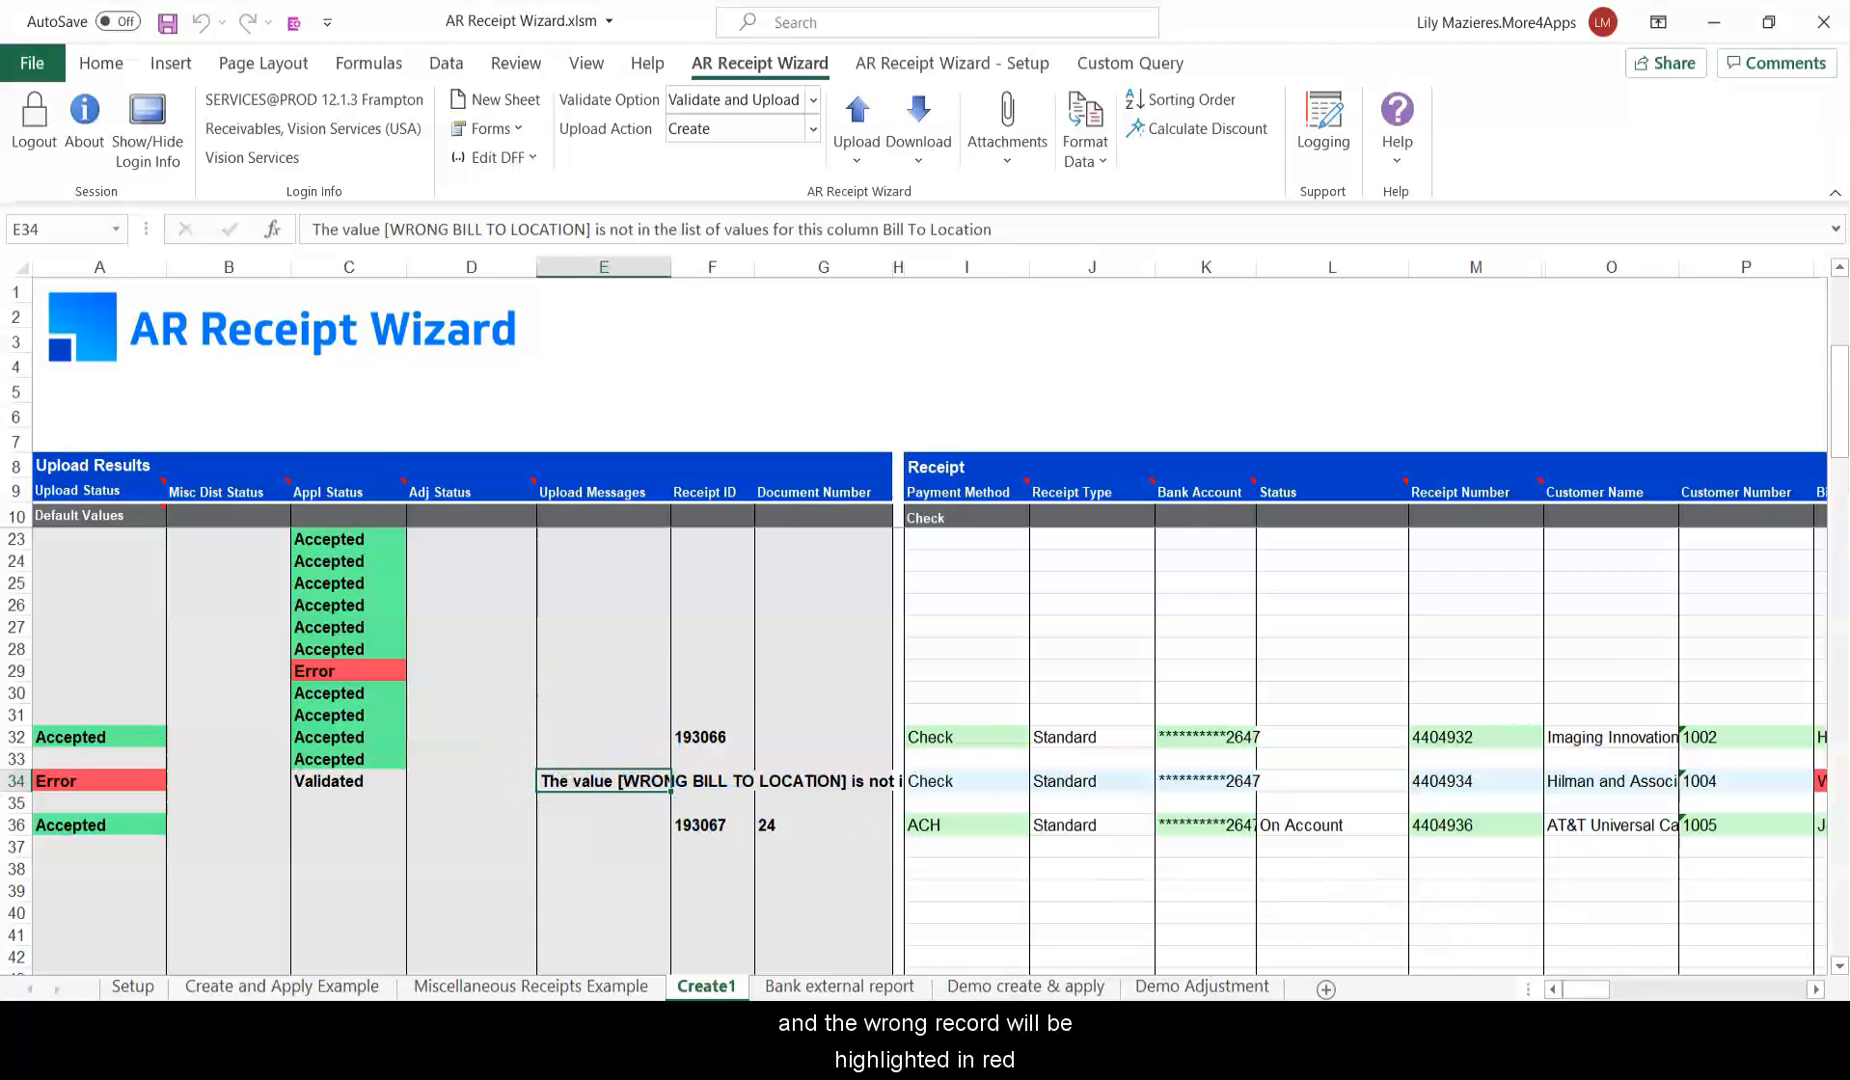
scroll(1605, 957, "right", 5)
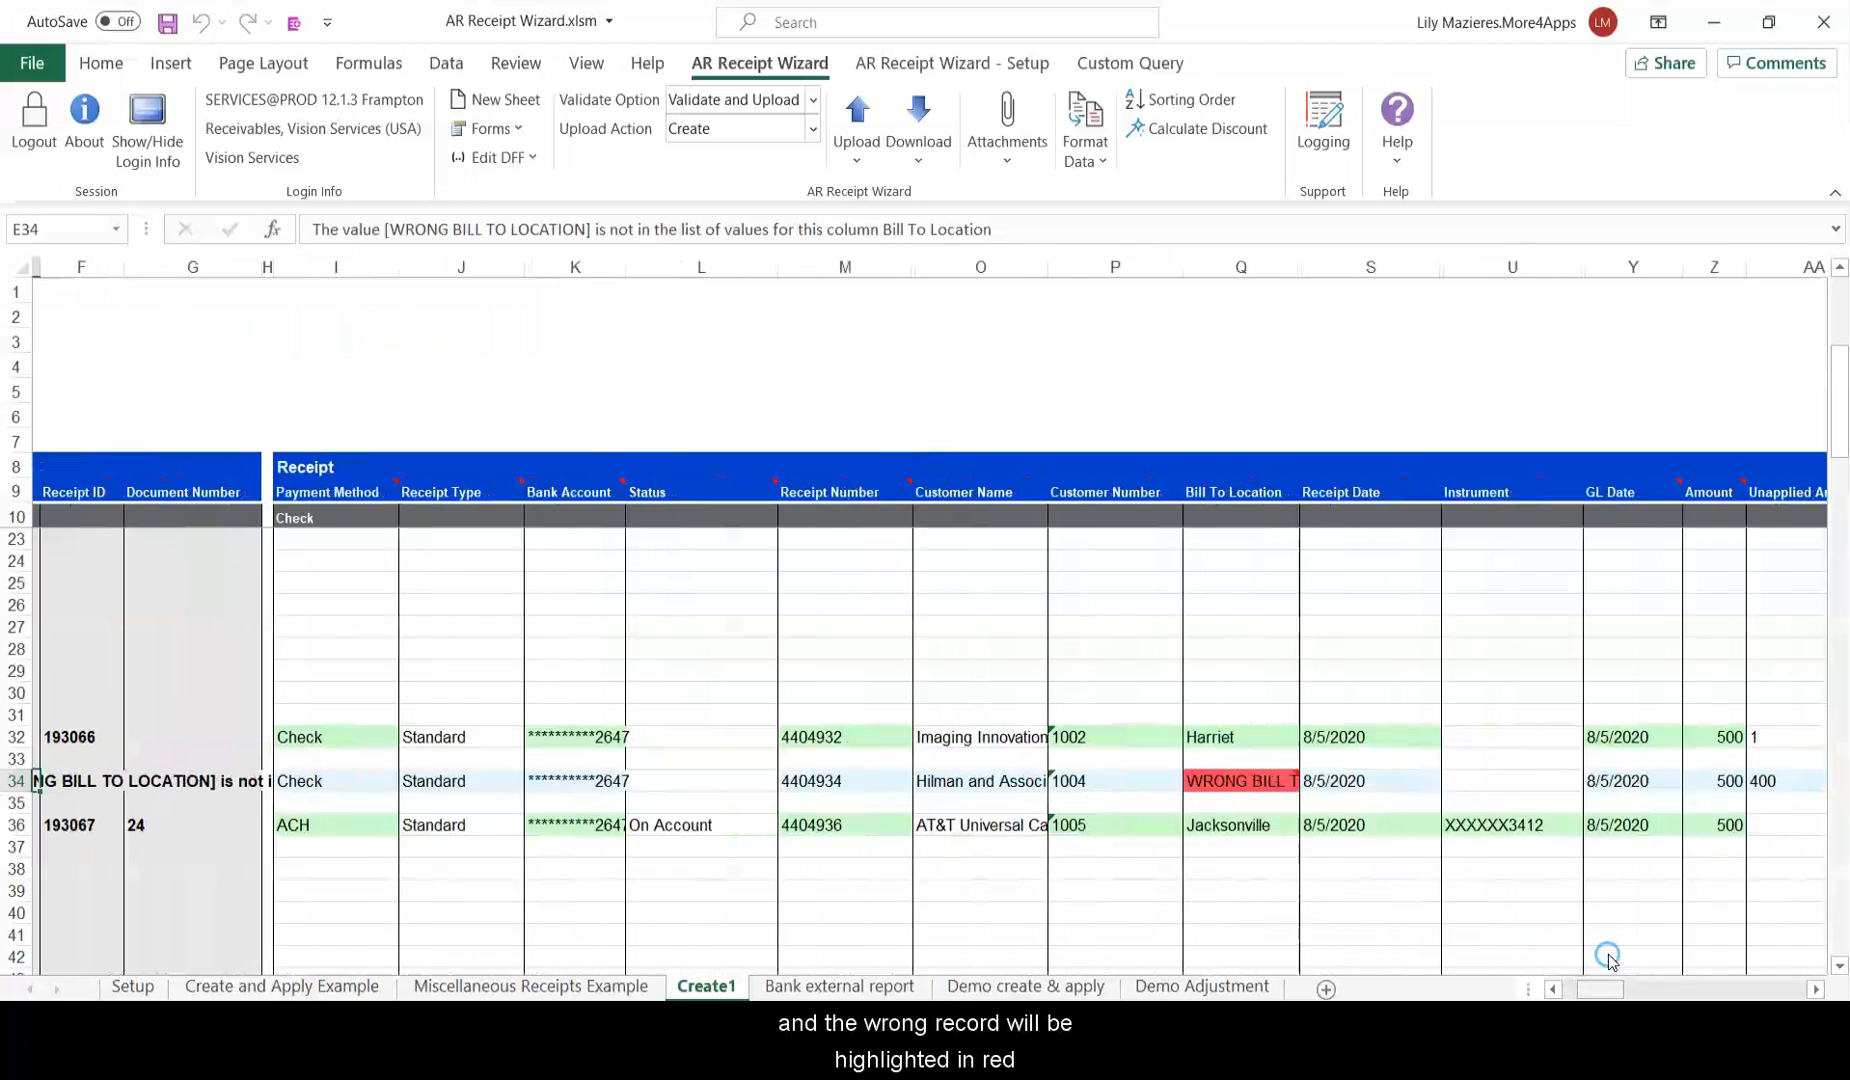
left_click(1240, 778)
mouse_move(1246, 755)
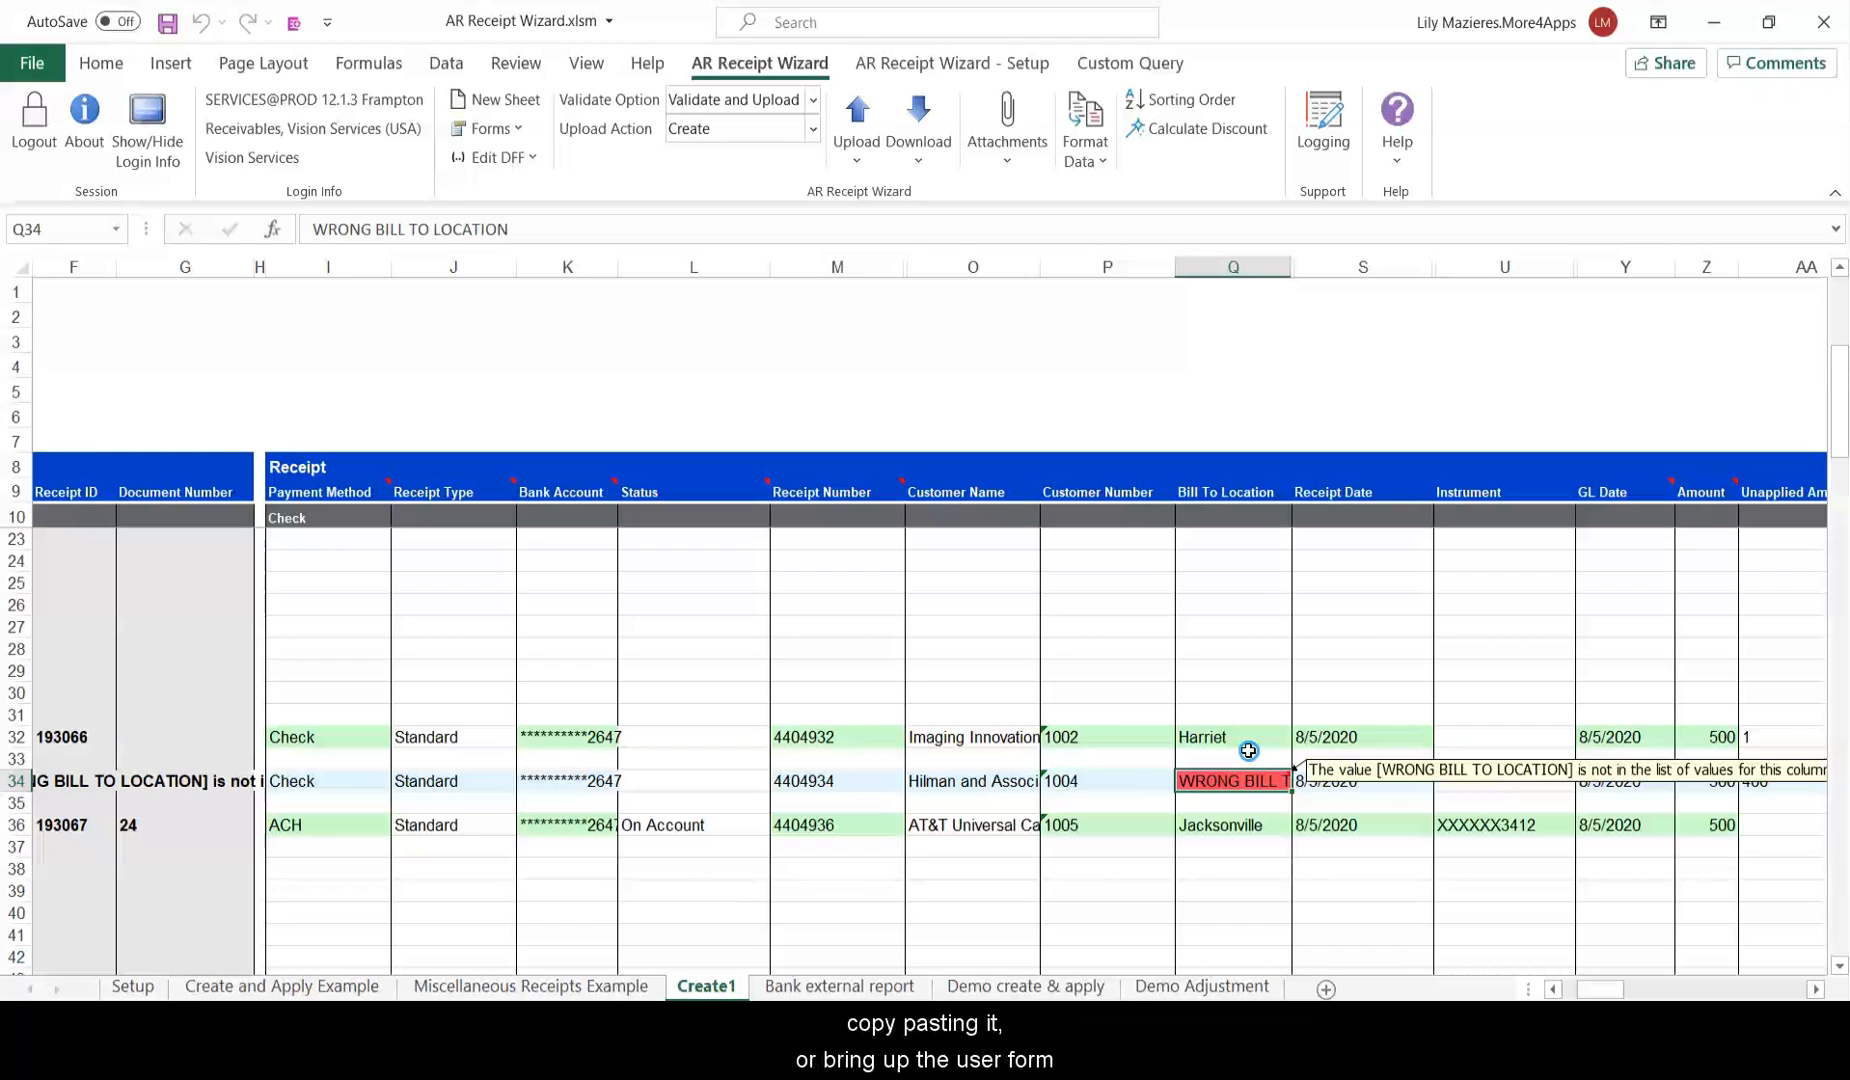
Correct row 34's Bill To Location to Hamburg in the receipt entry form.
double_click(1248, 750)
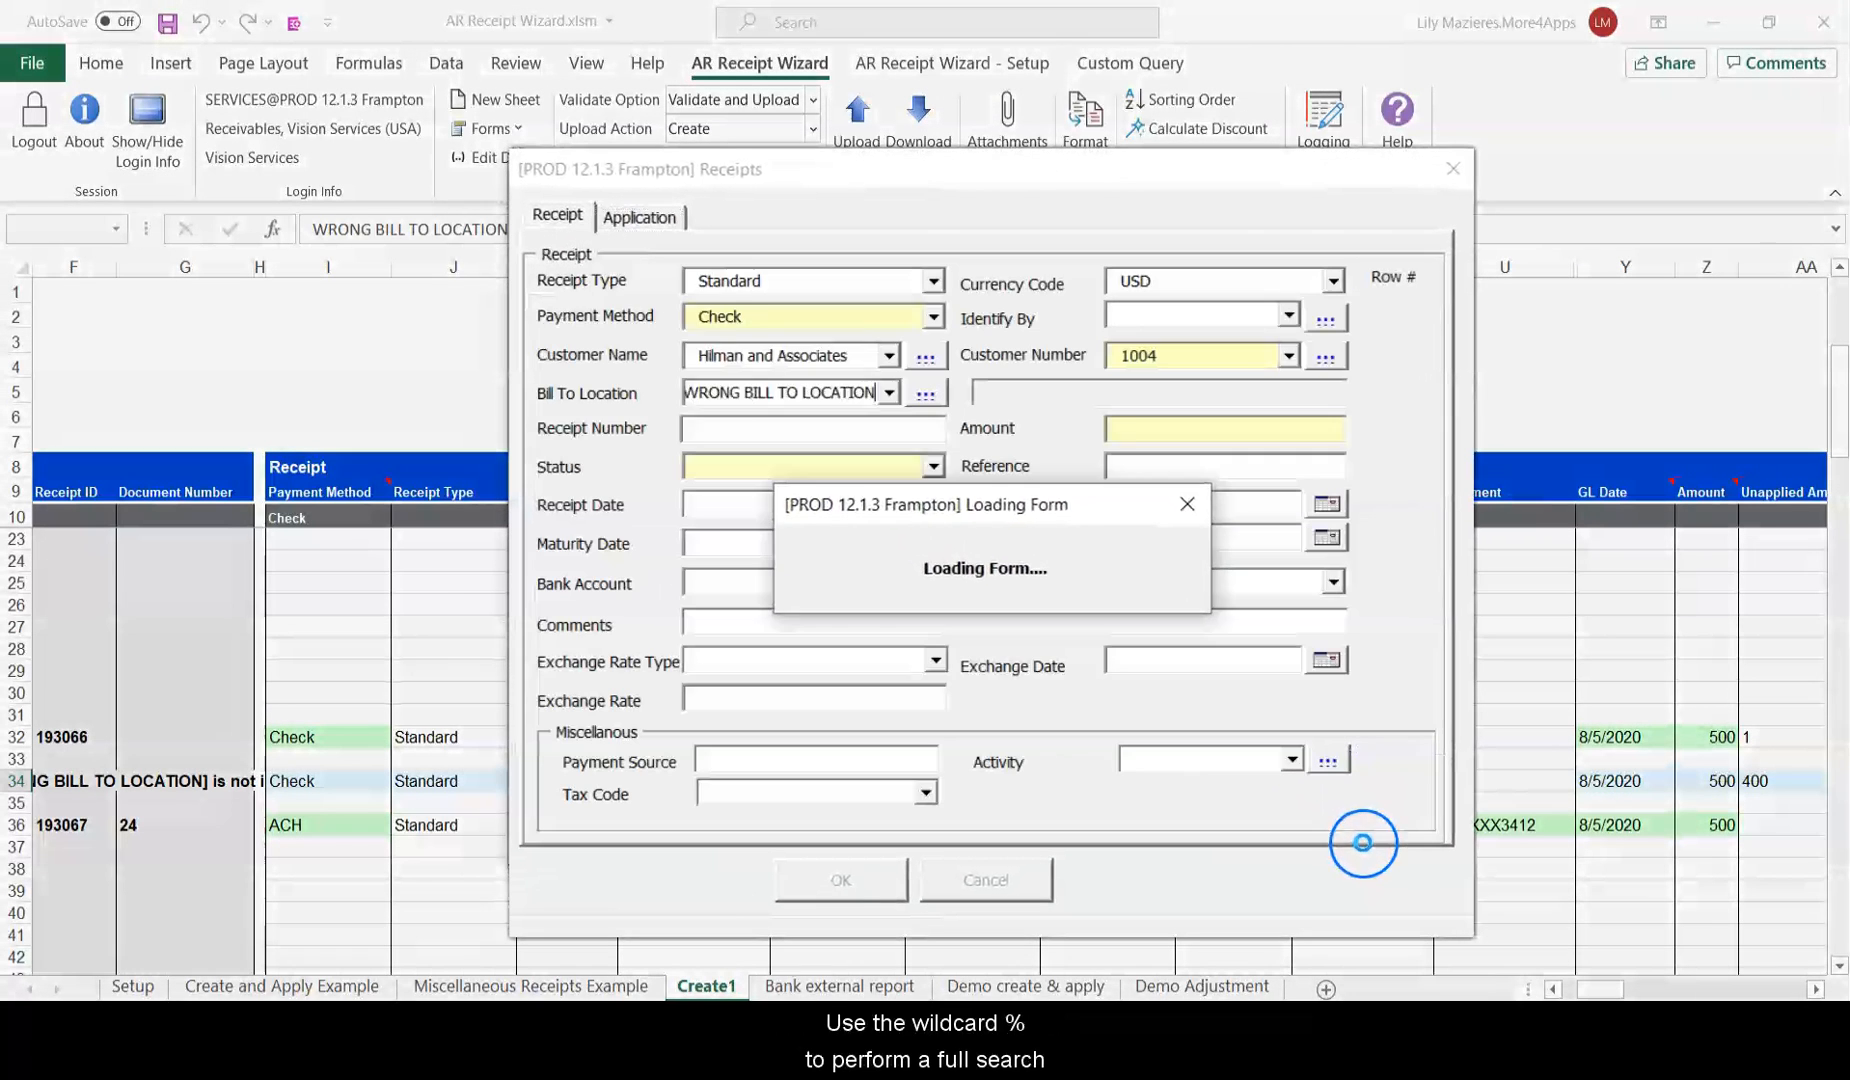
left_click(763, 392)
type("%")
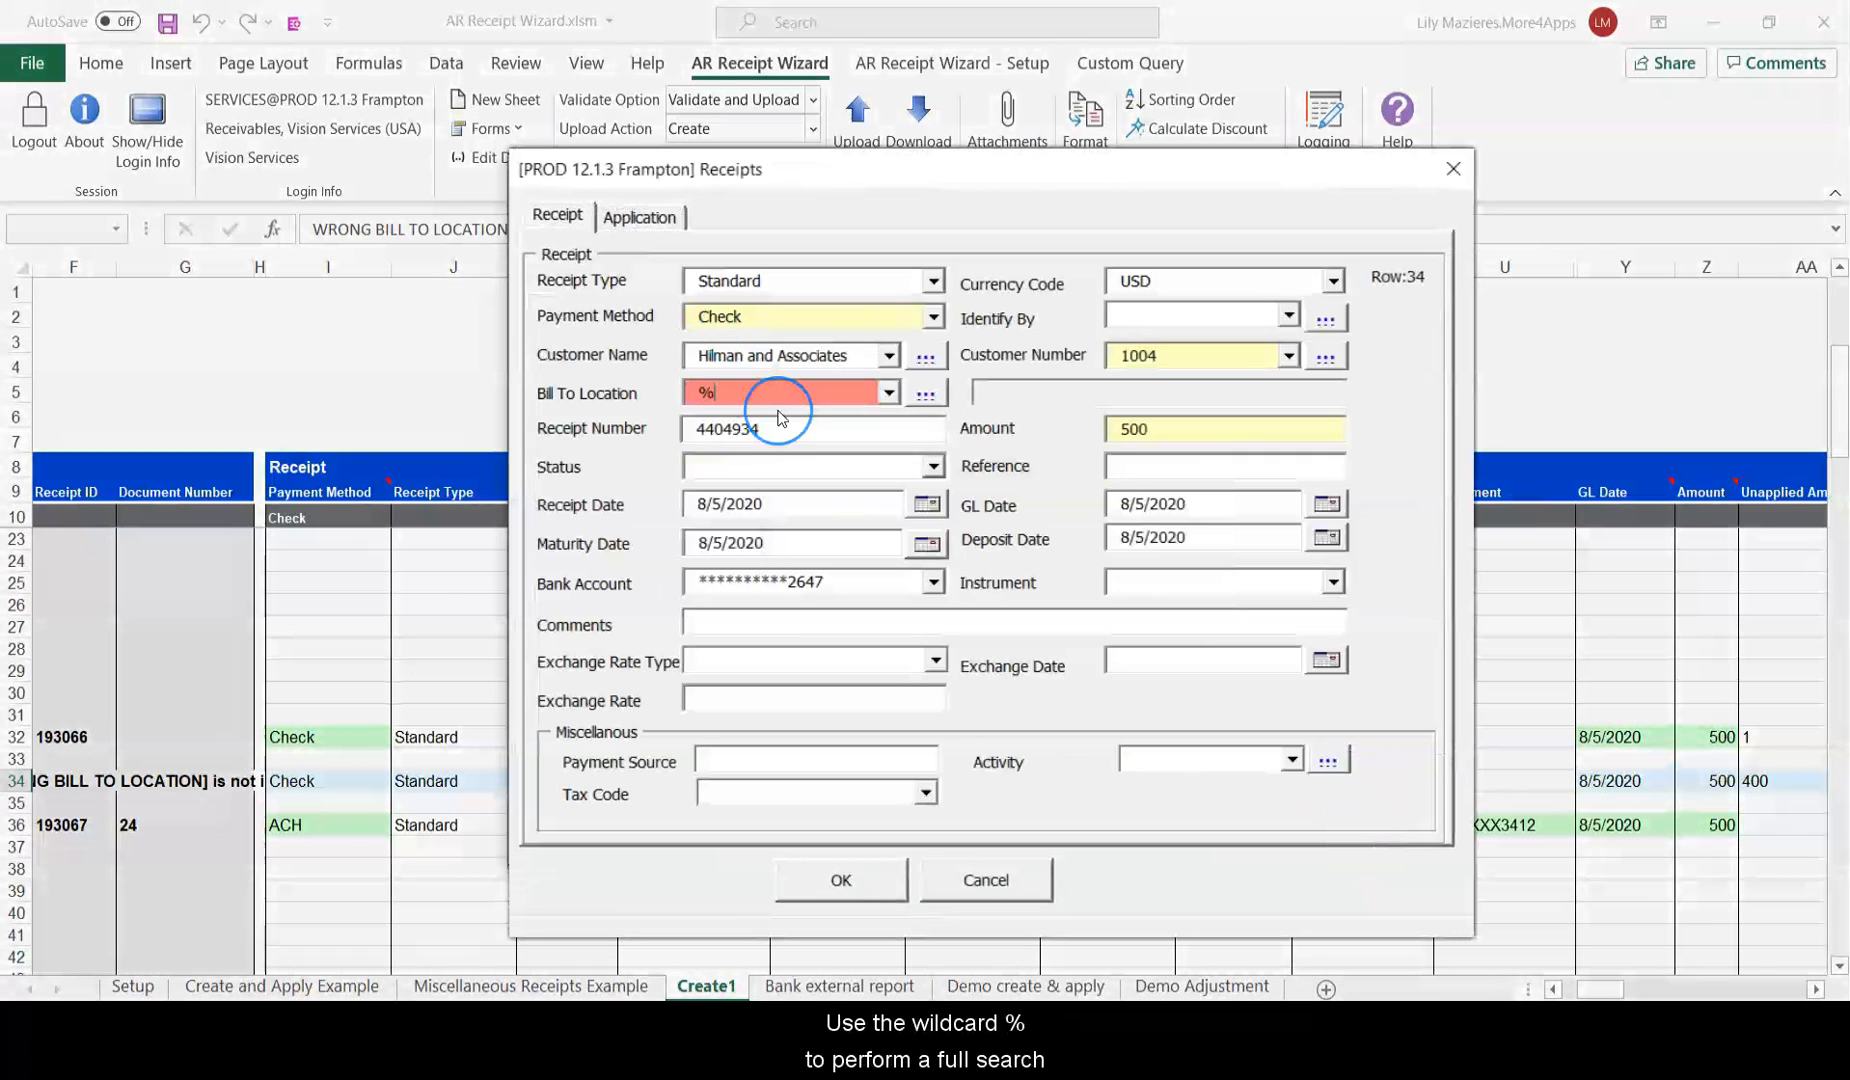
left_click(926, 395)
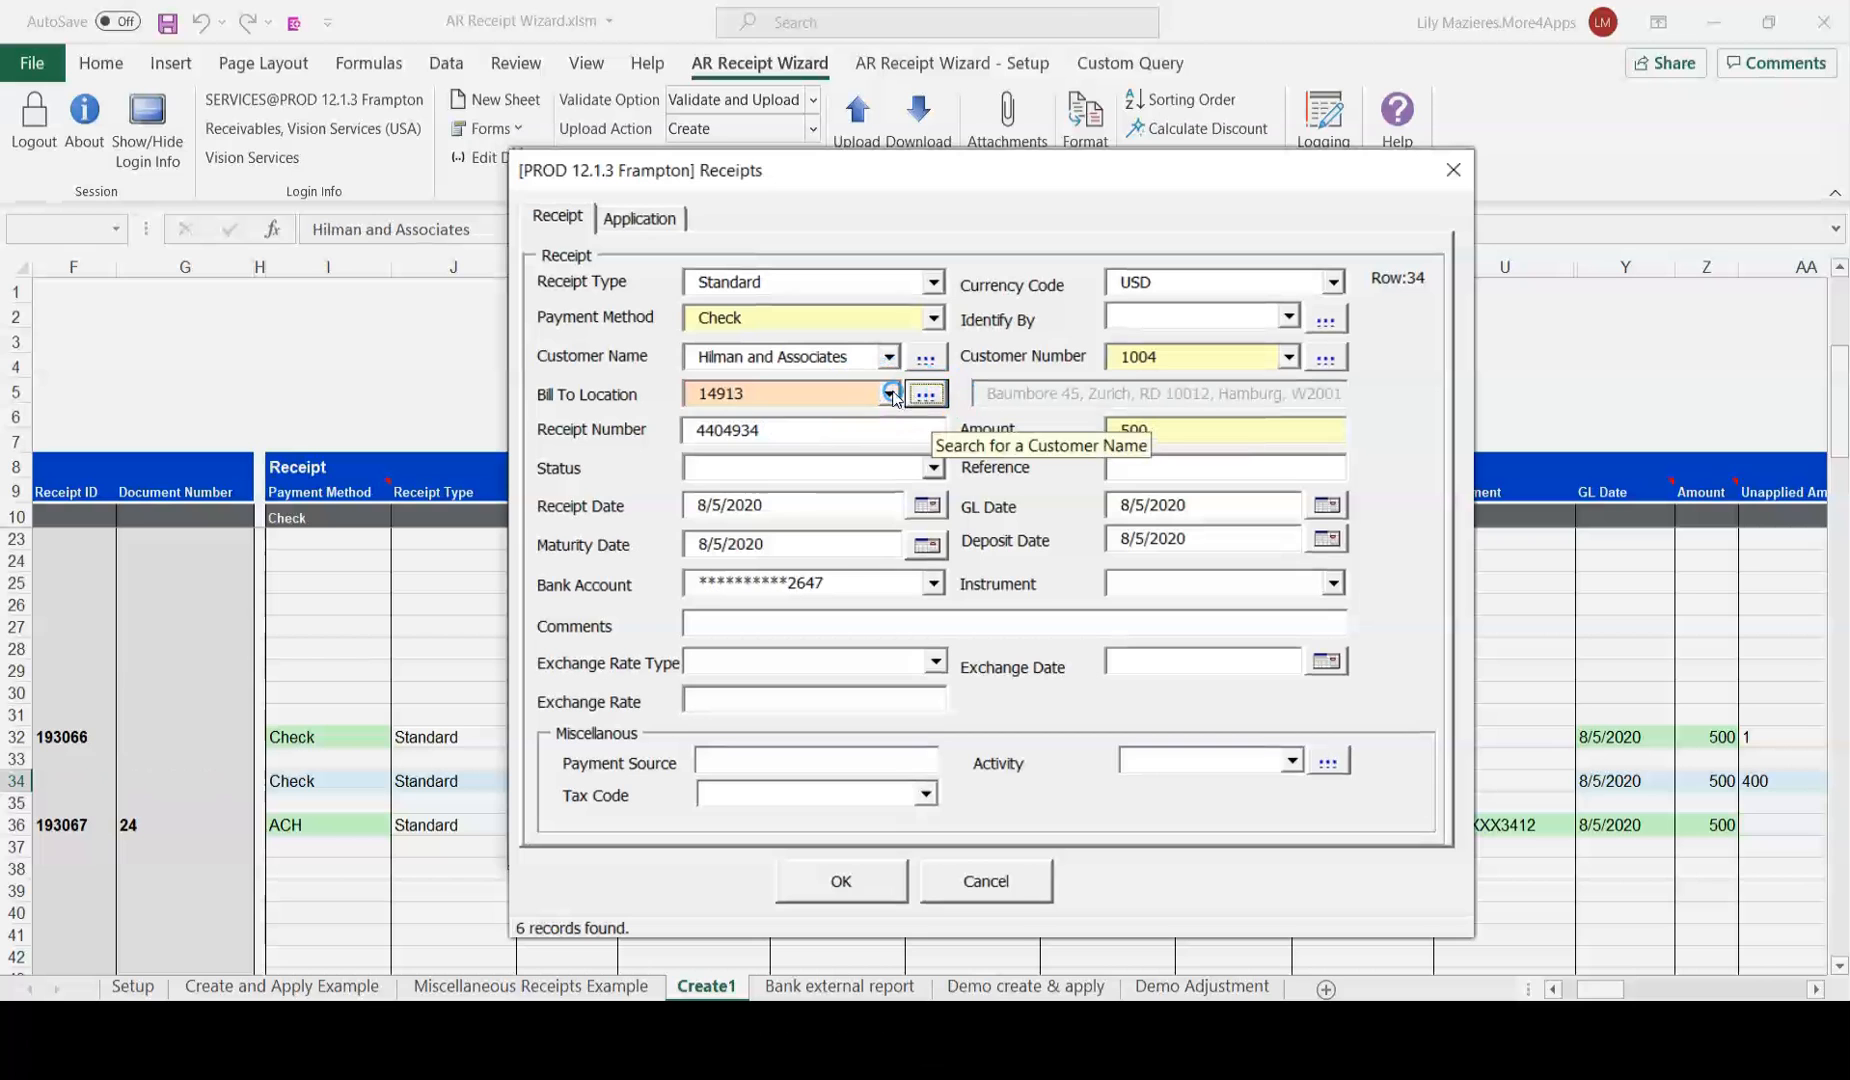
left_click(826, 848)
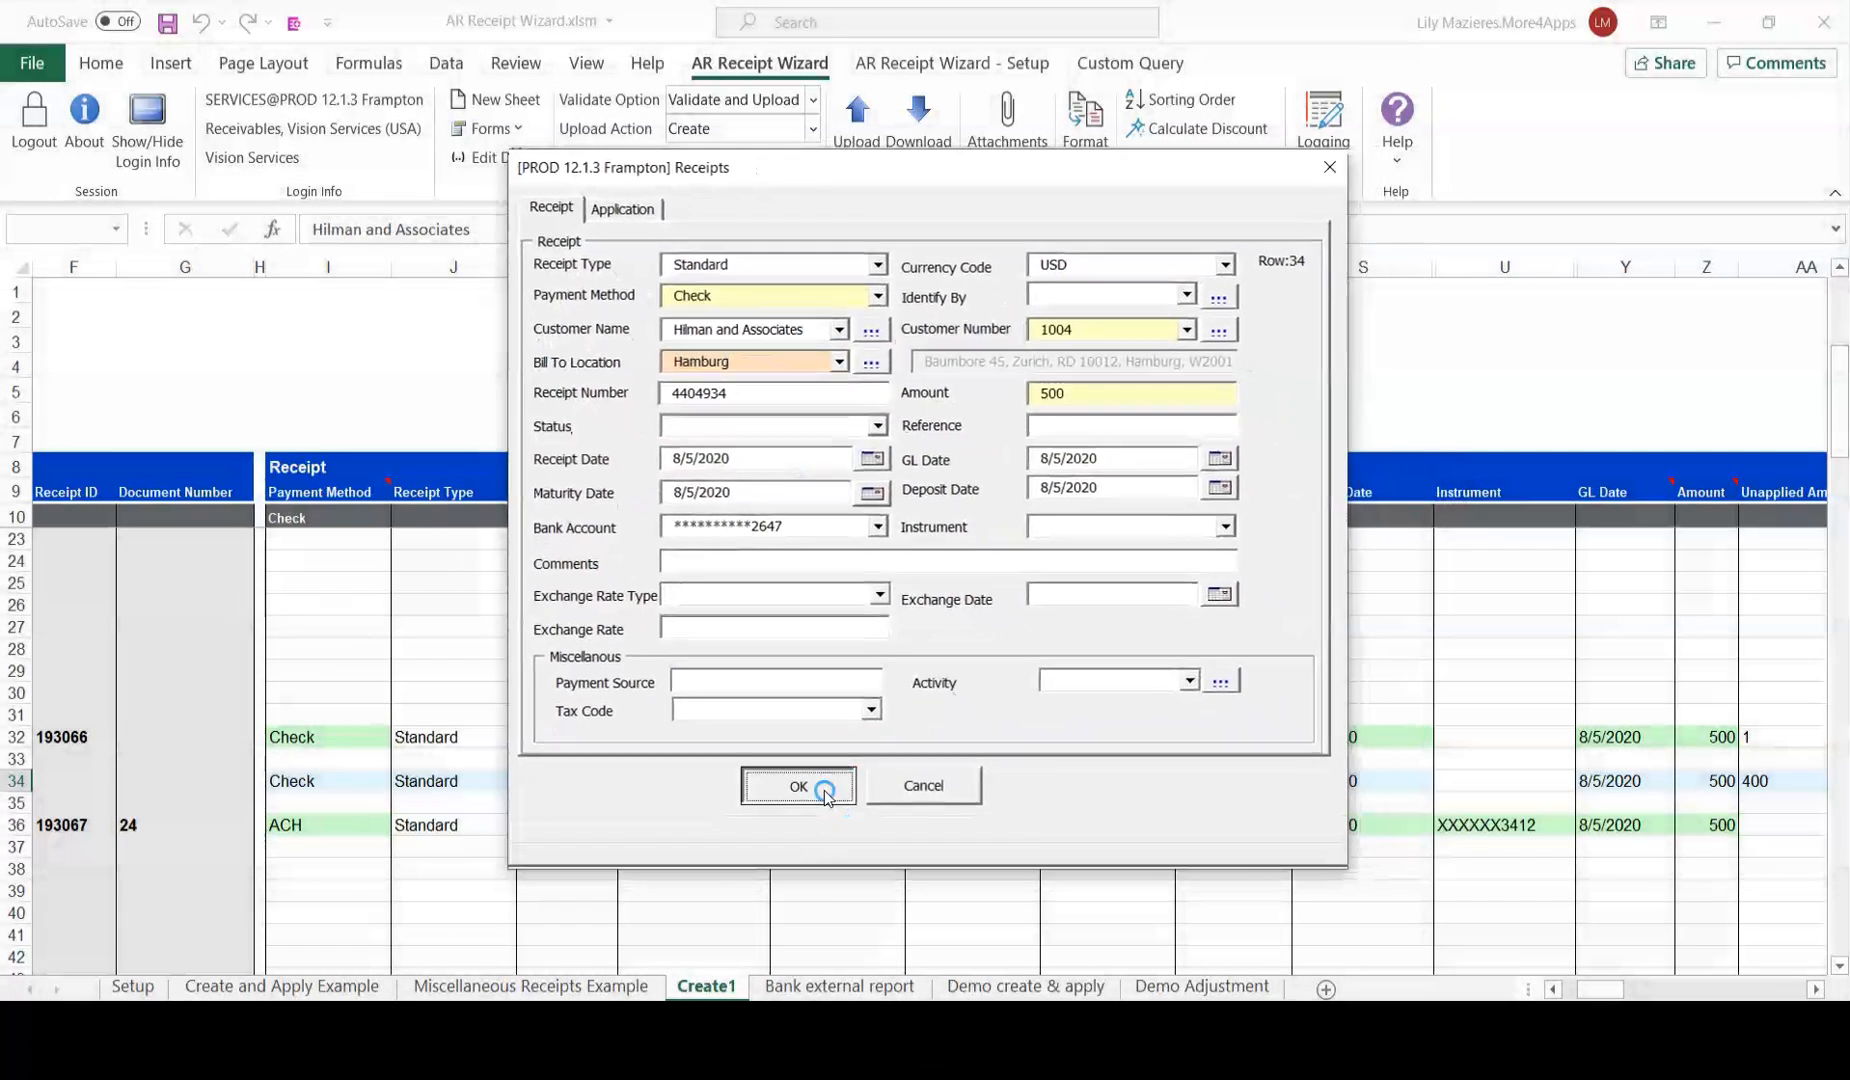
Upload only row 34's corrected receipt, creating receipt 193069 marked Accepted.
left_click_drag(1600, 988, 1577, 960)
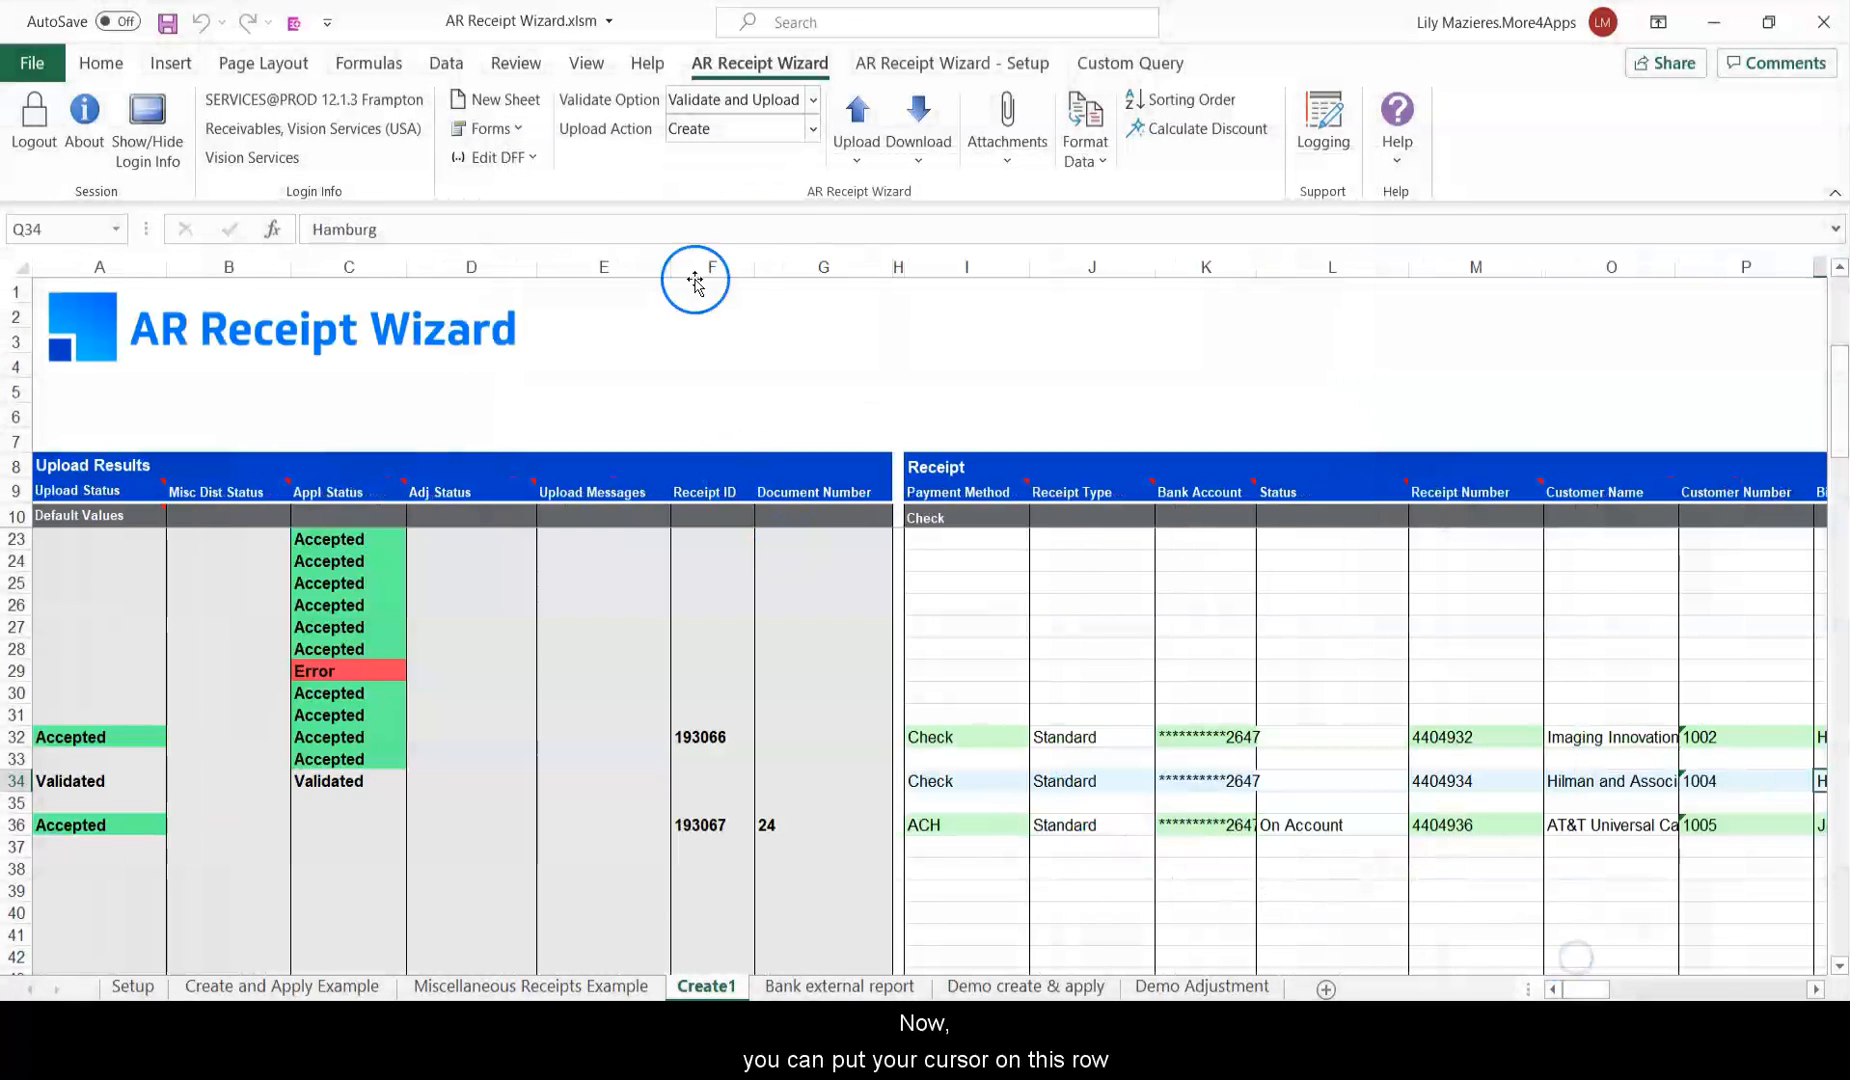
left_click(864, 159)
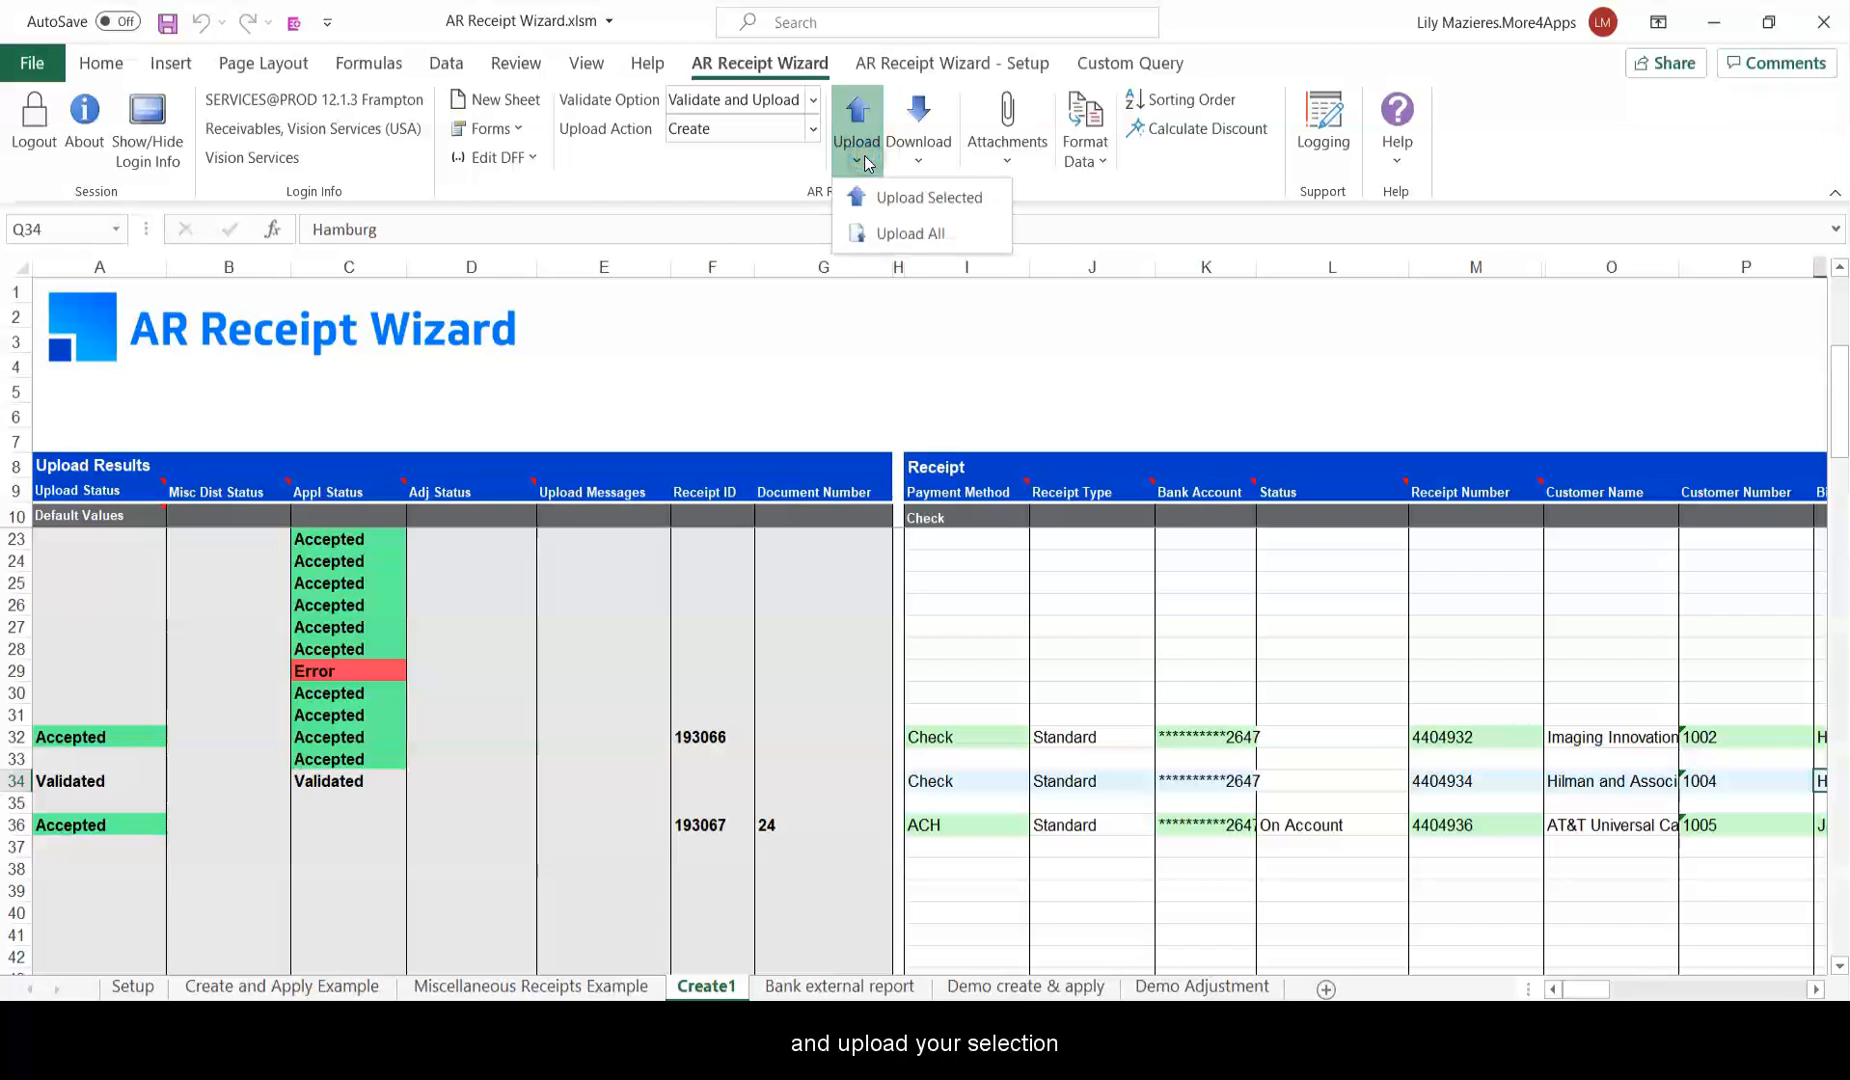
left_click(927, 196)
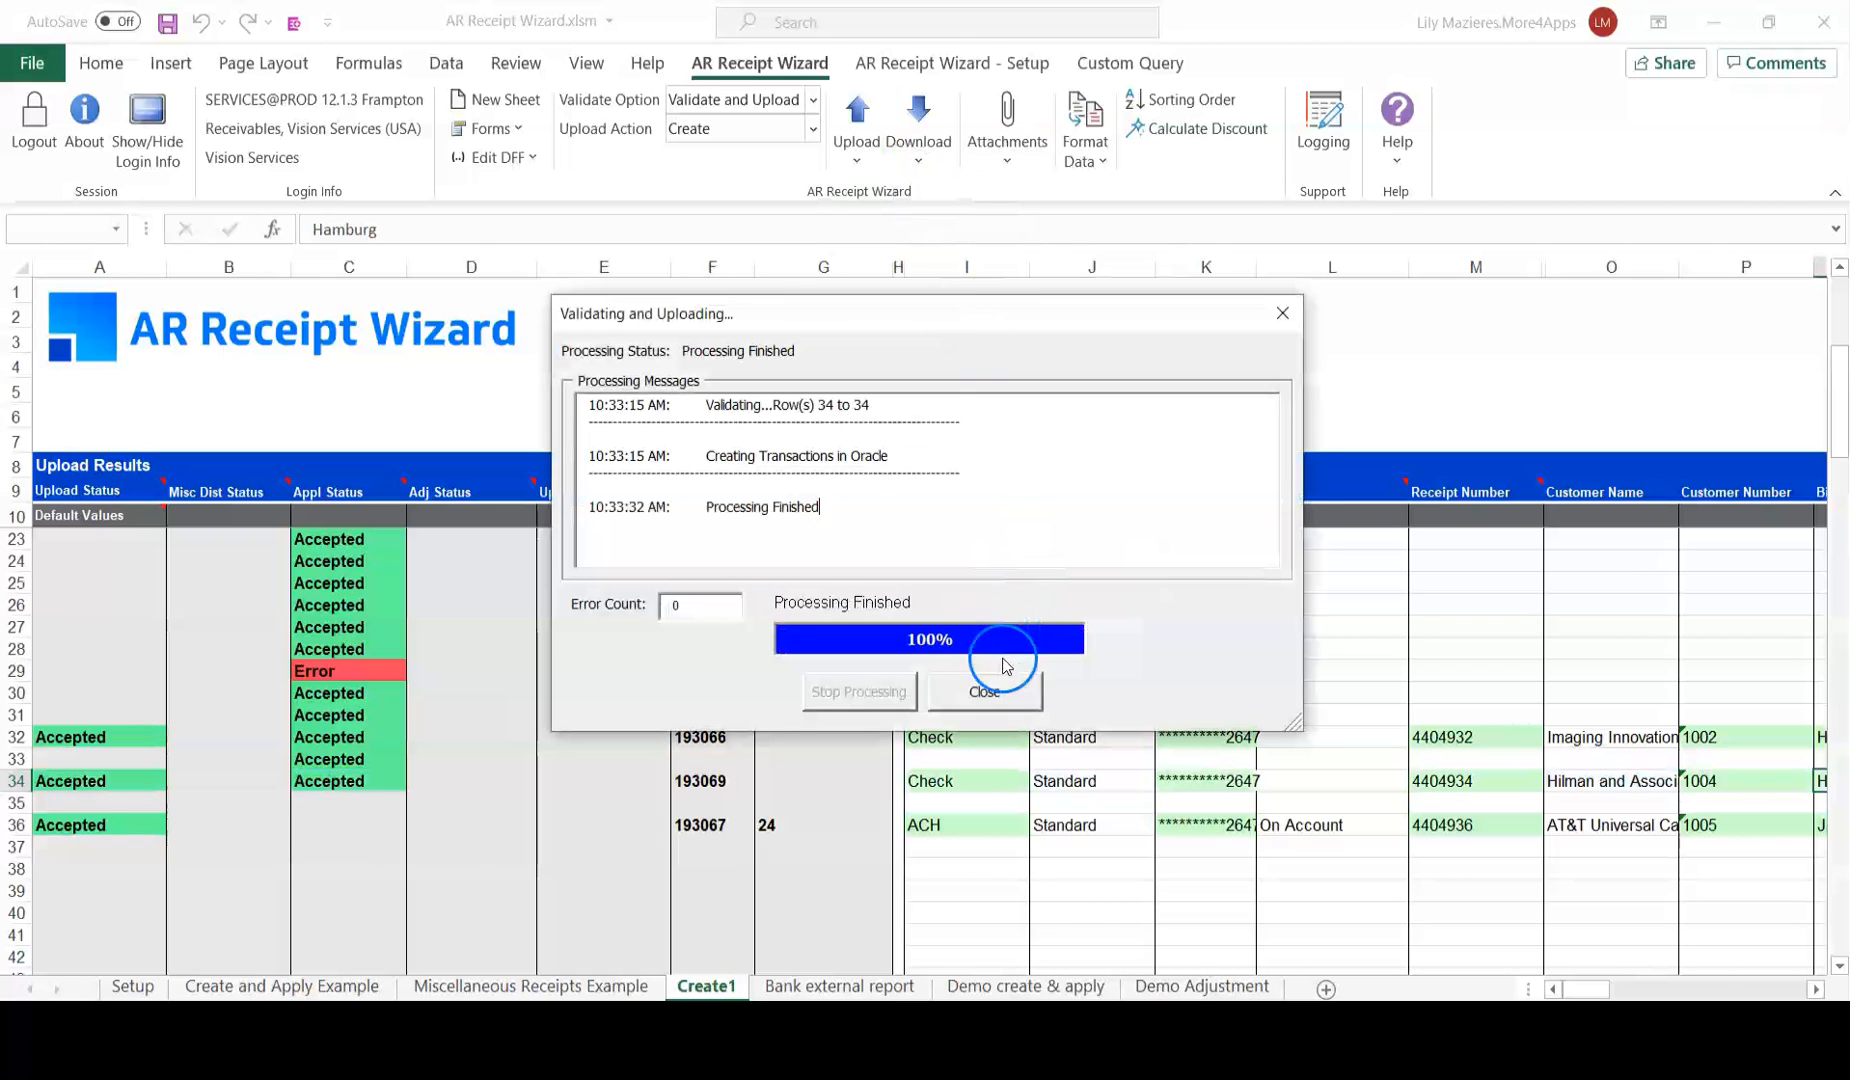
left_click(986, 690)
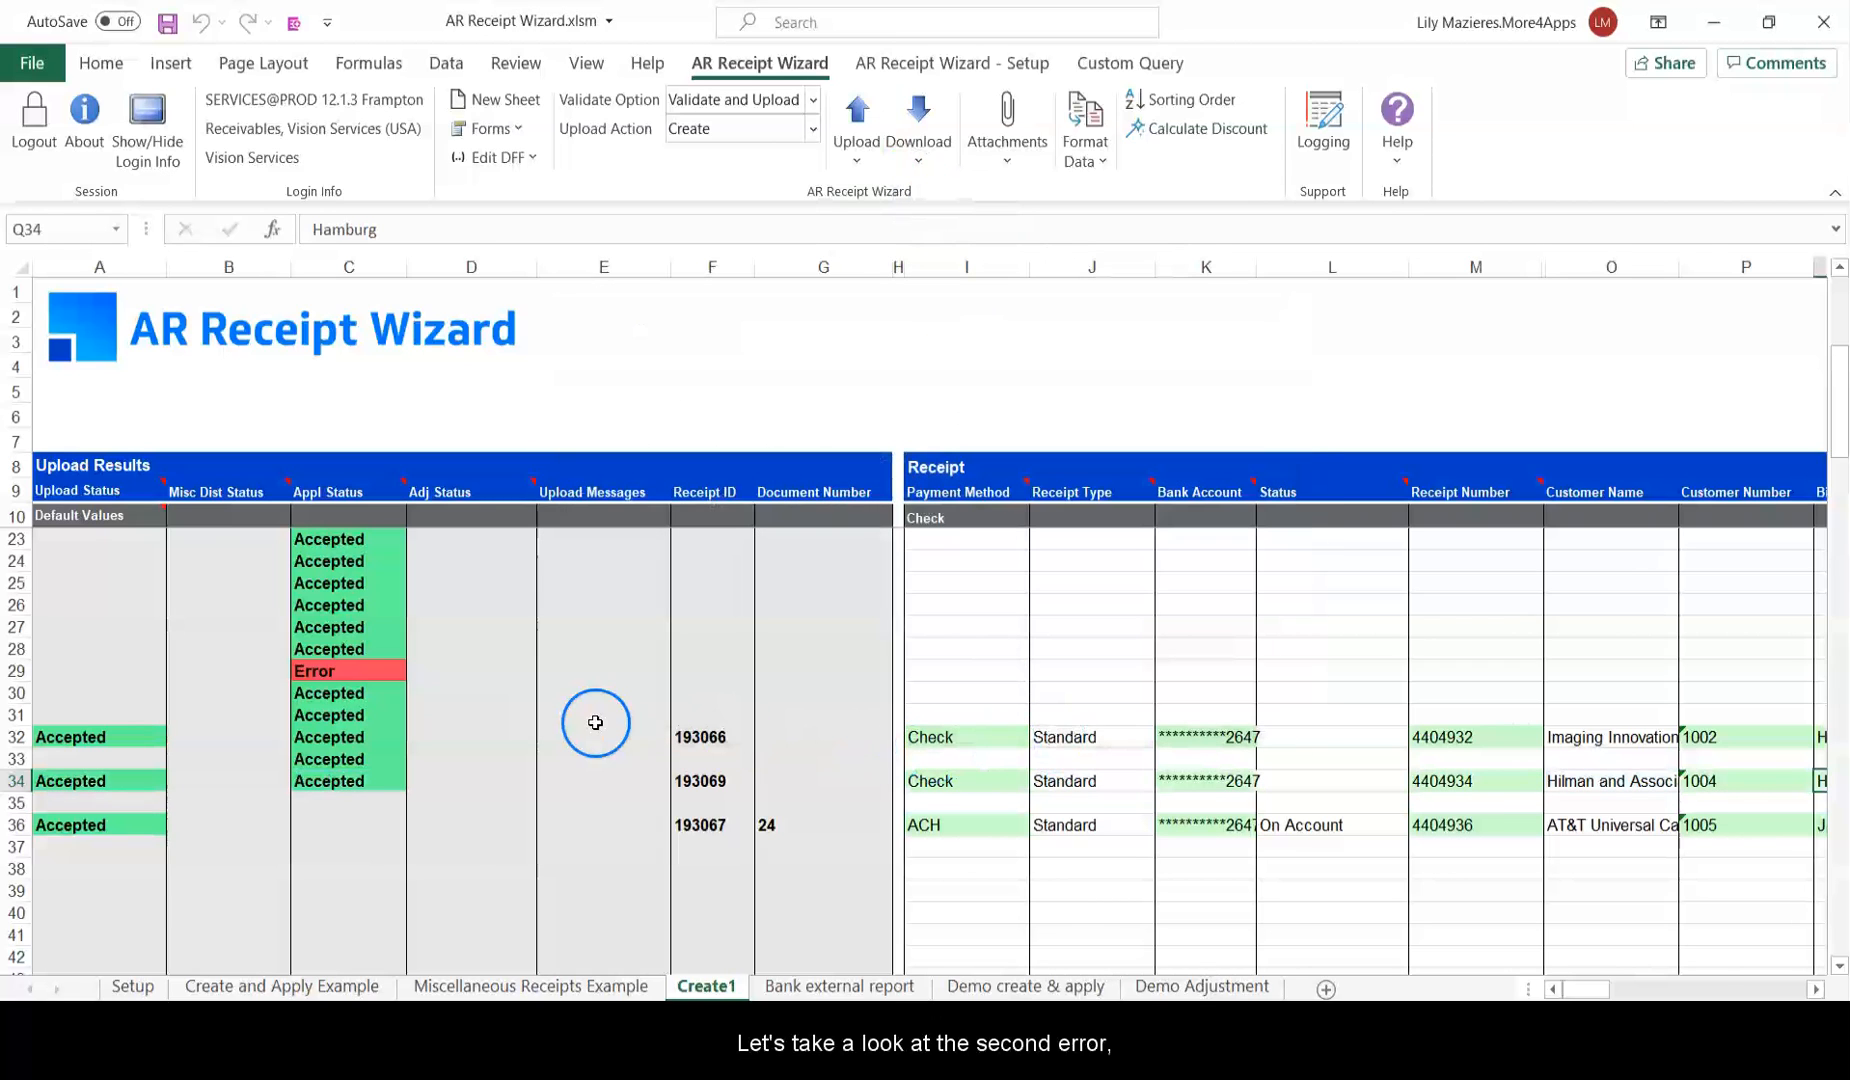
Show row 29's application error: transaction 12294 is not a valid value.
scroll(595, 721, "up", 2)
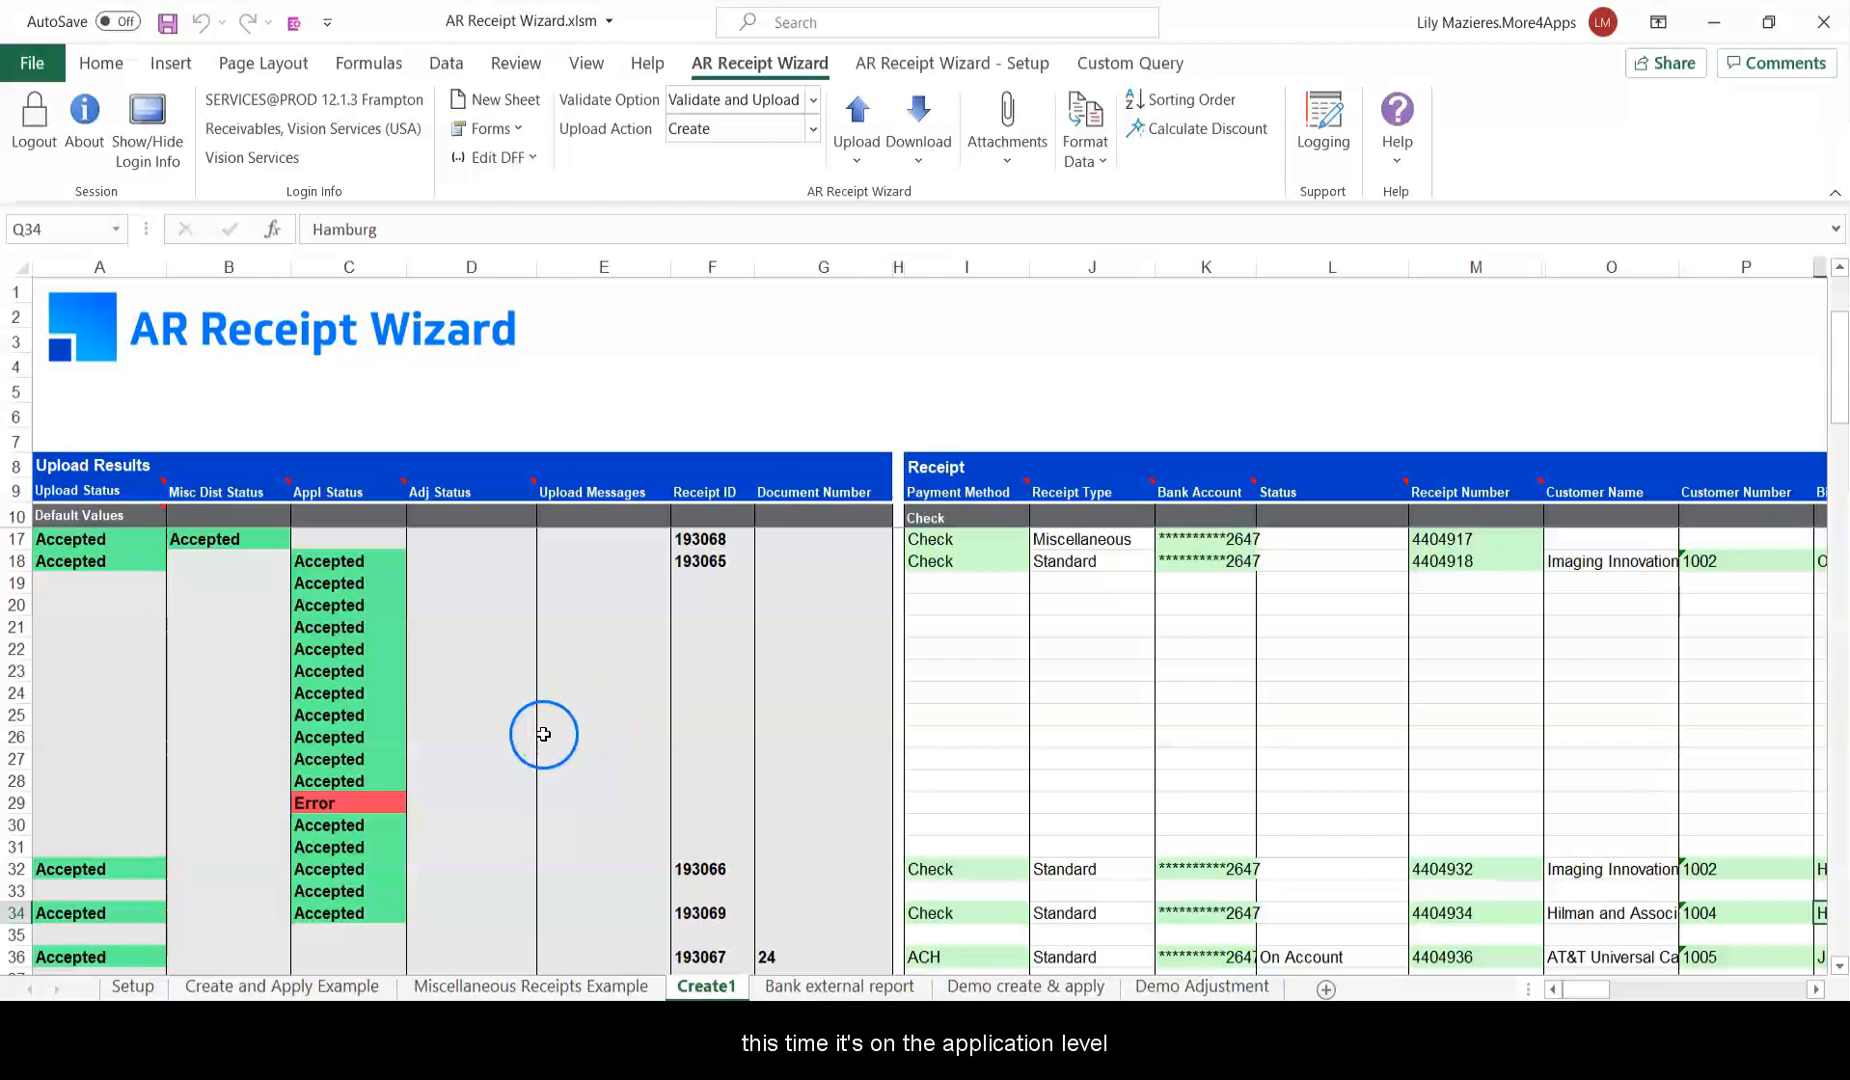
left_click(305, 802)
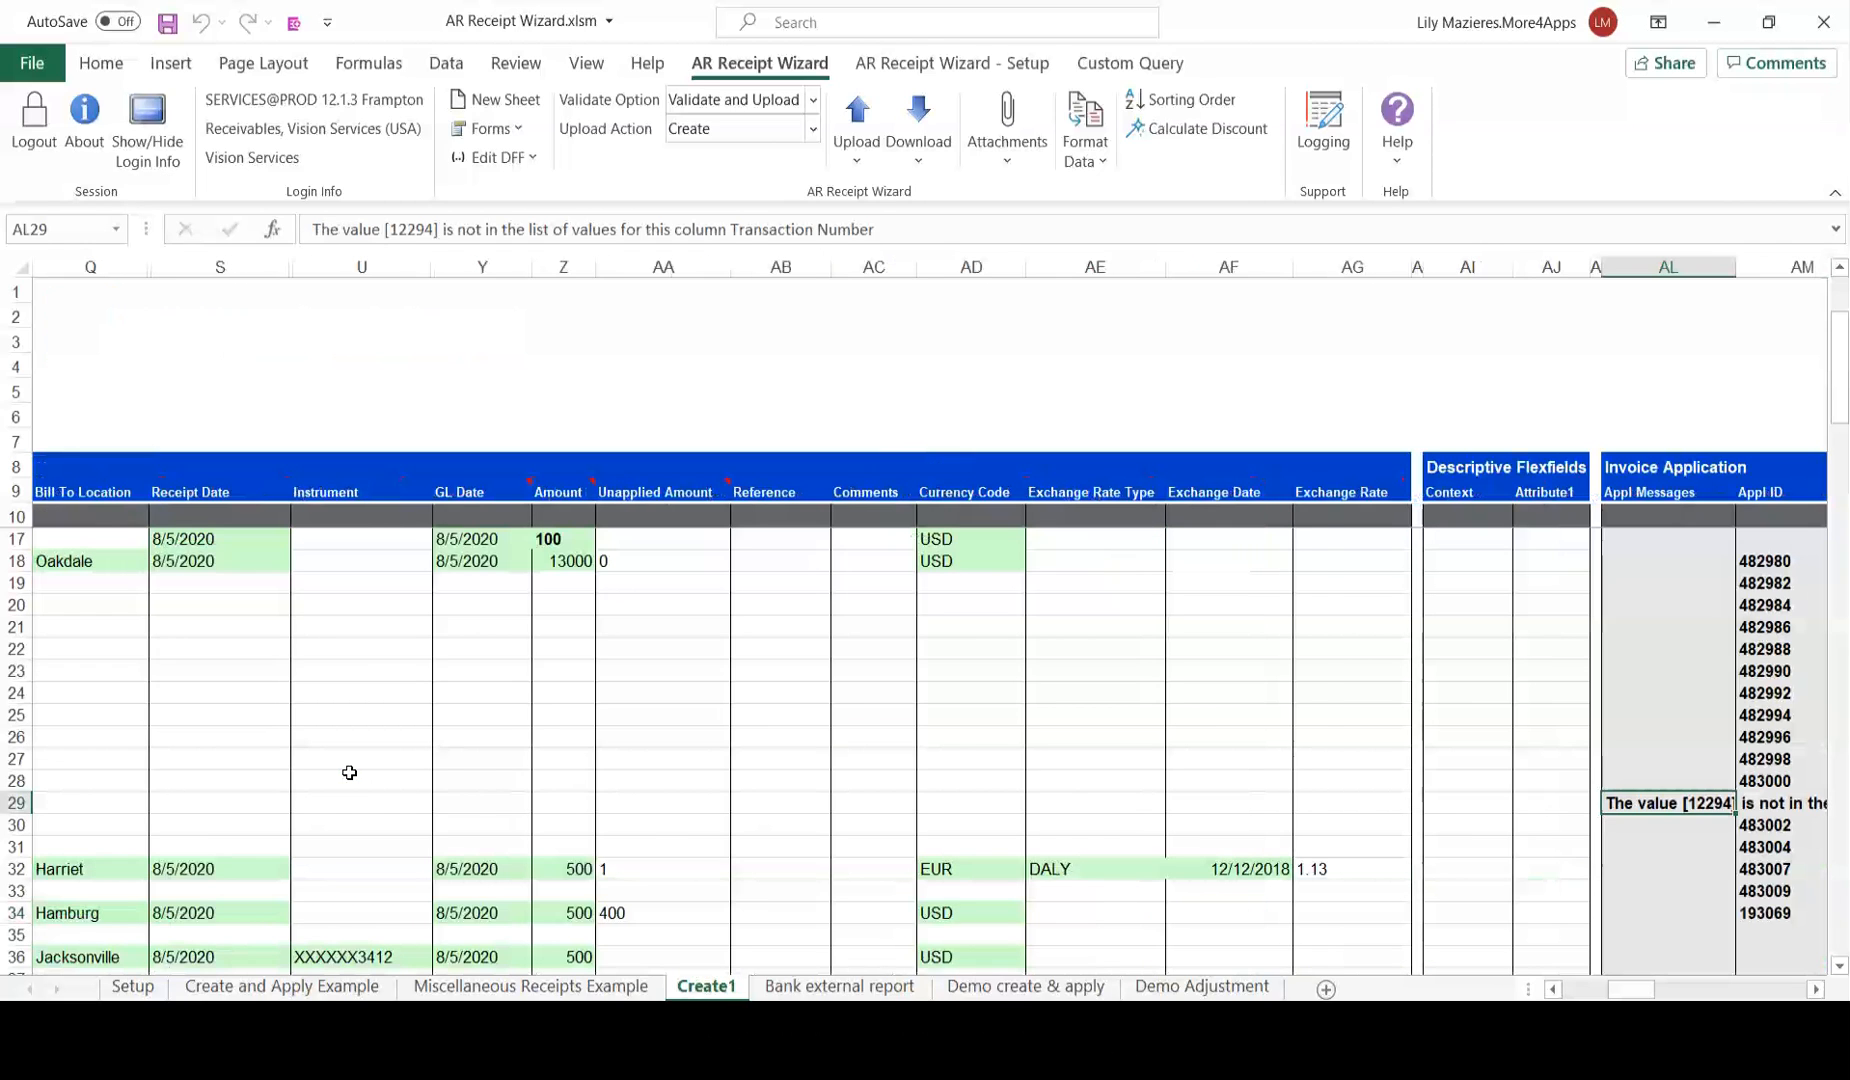
left_click_drag(1636, 960, 1683, 962)
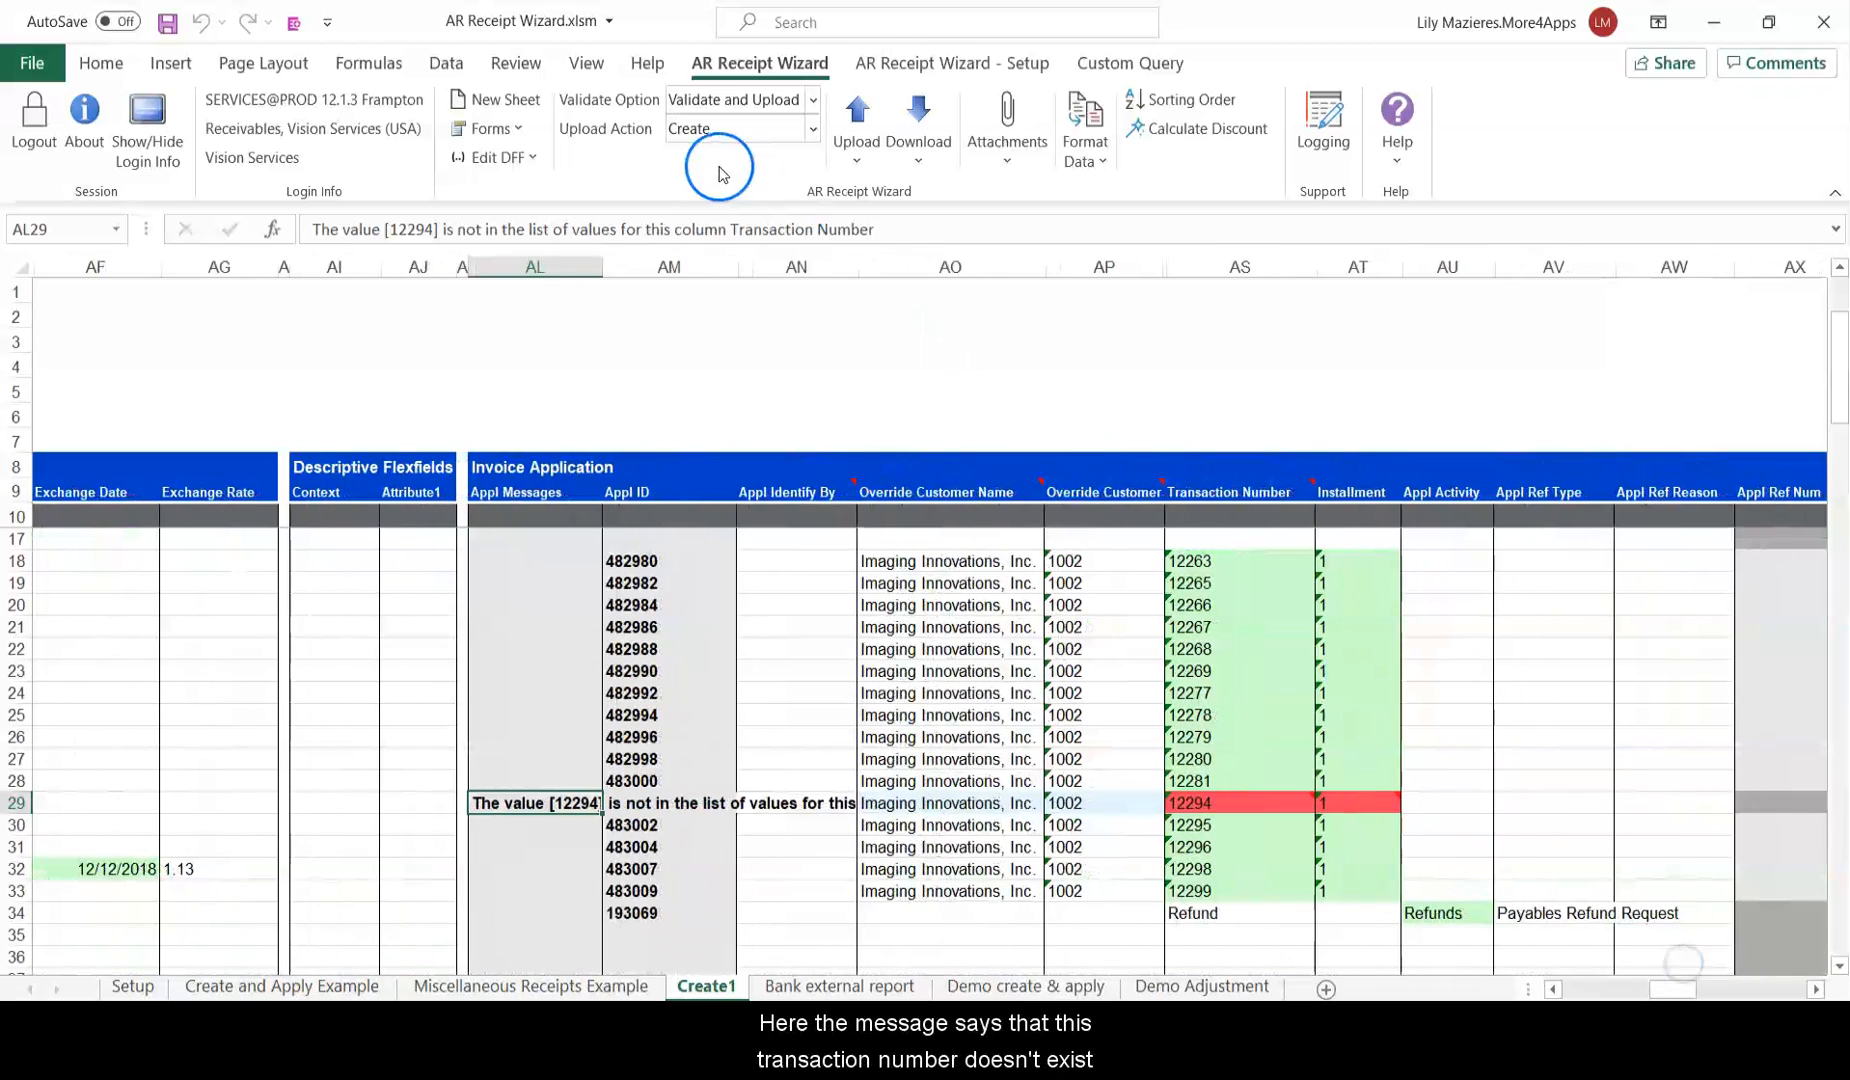
Replace row 29's invalid transaction 12294 with 12300 using the Transaction Number lookup.
double_click(1215, 775)
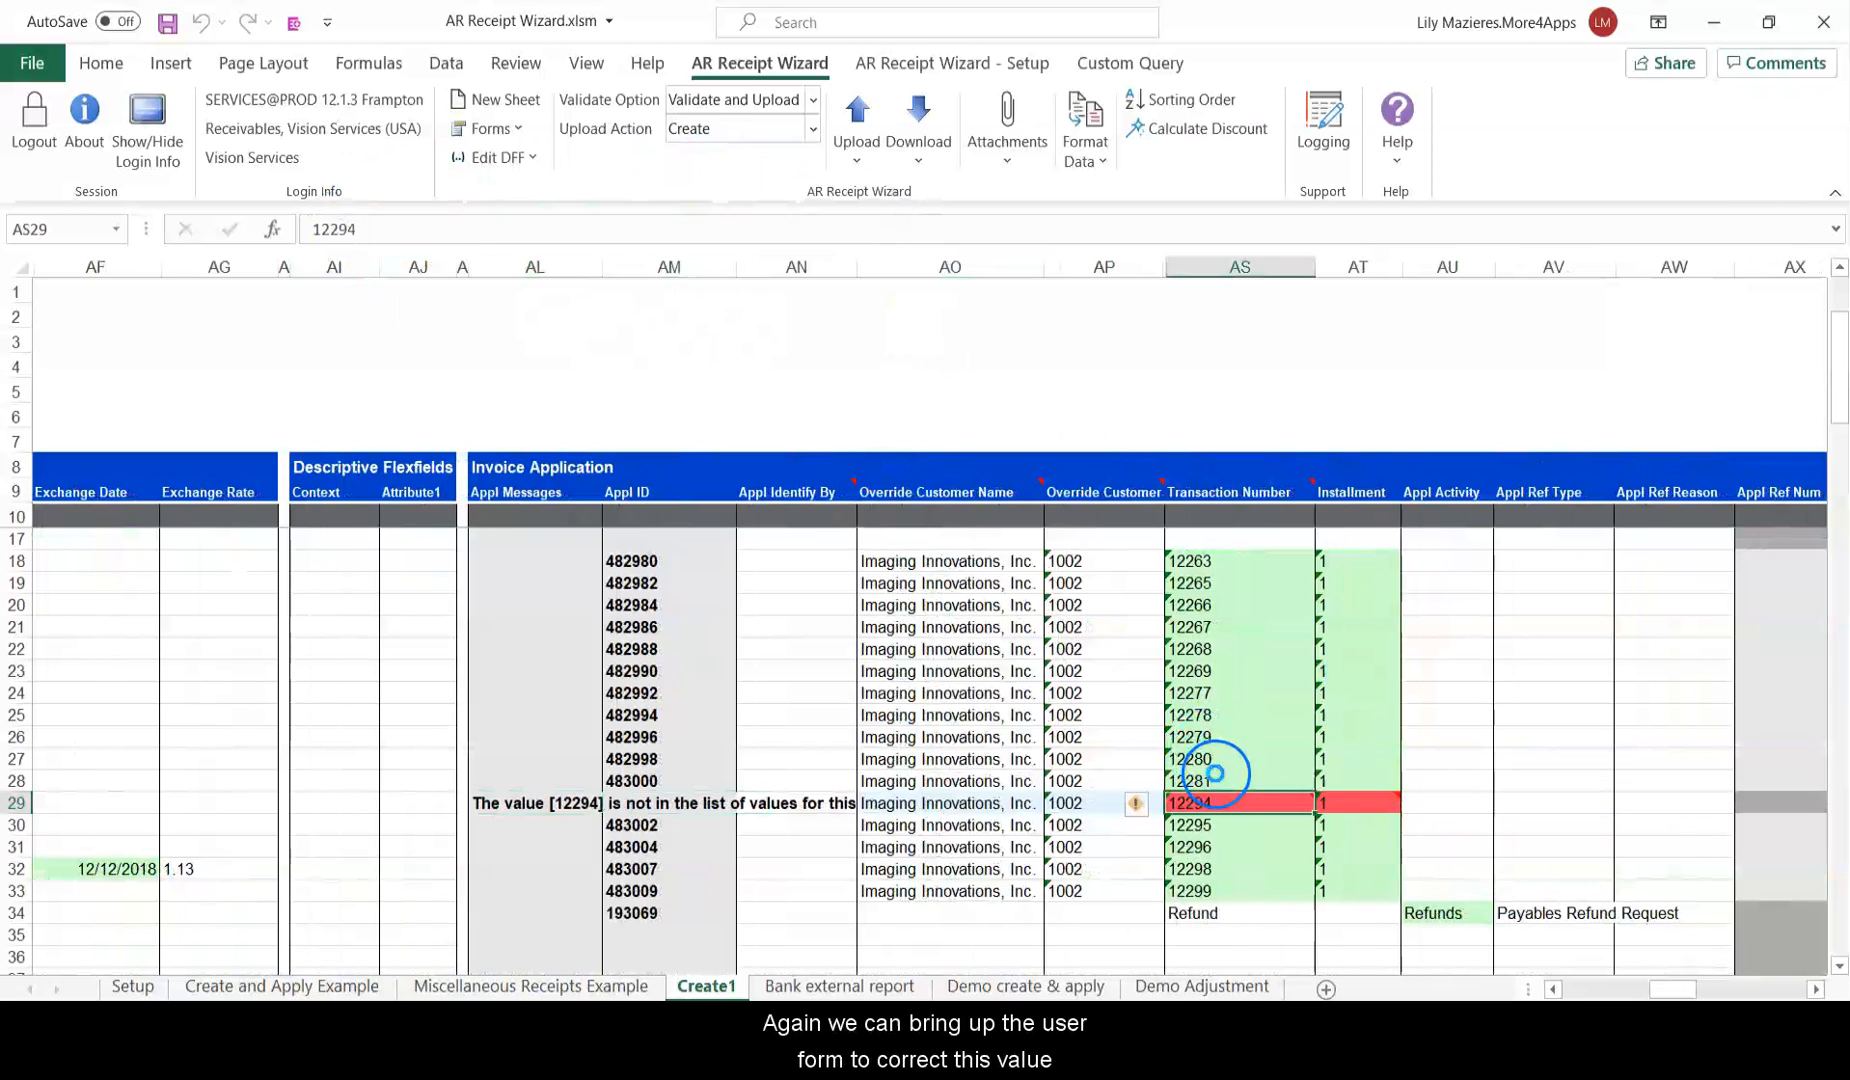
left_click(639, 216)
left_click_drag(745, 487, 918, 527)
left_click_drag(961, 317, 895, 317)
type("123")
left_click(1071, 316)
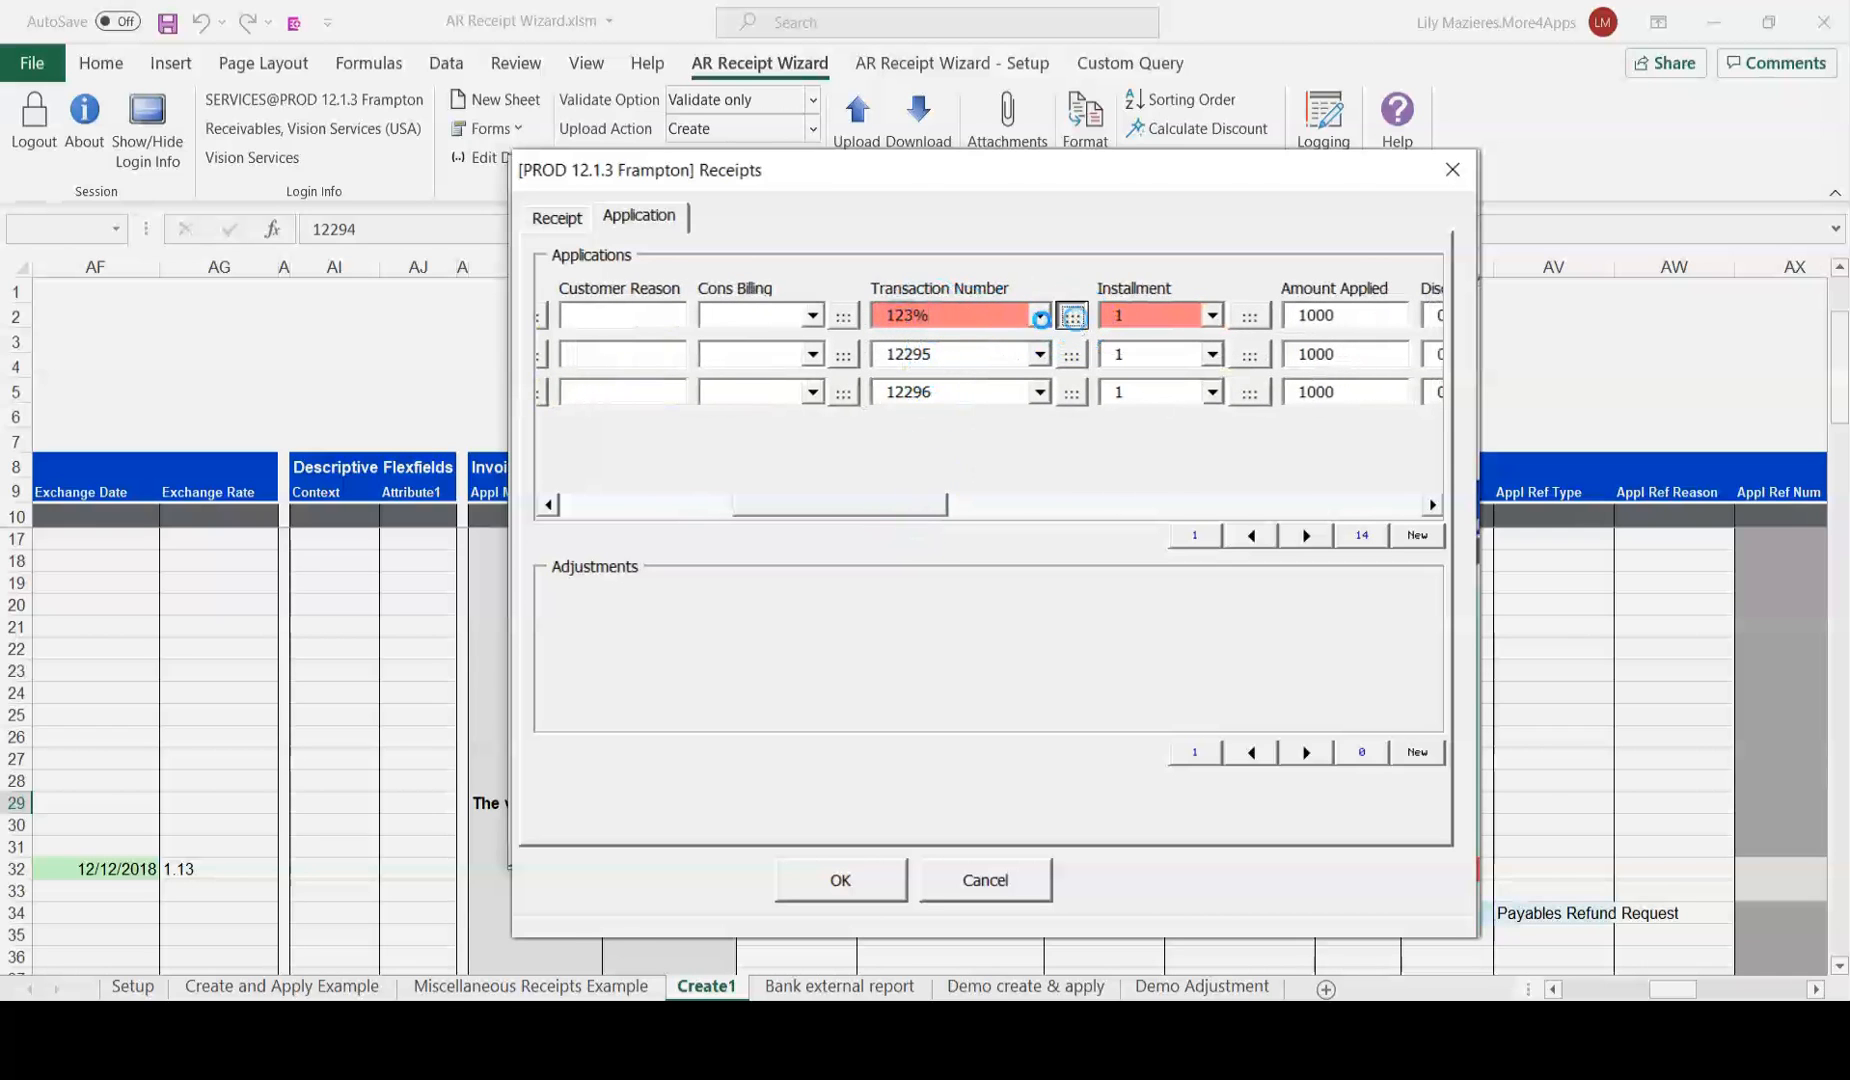
left_click(993, 337)
left_click(800, 786)
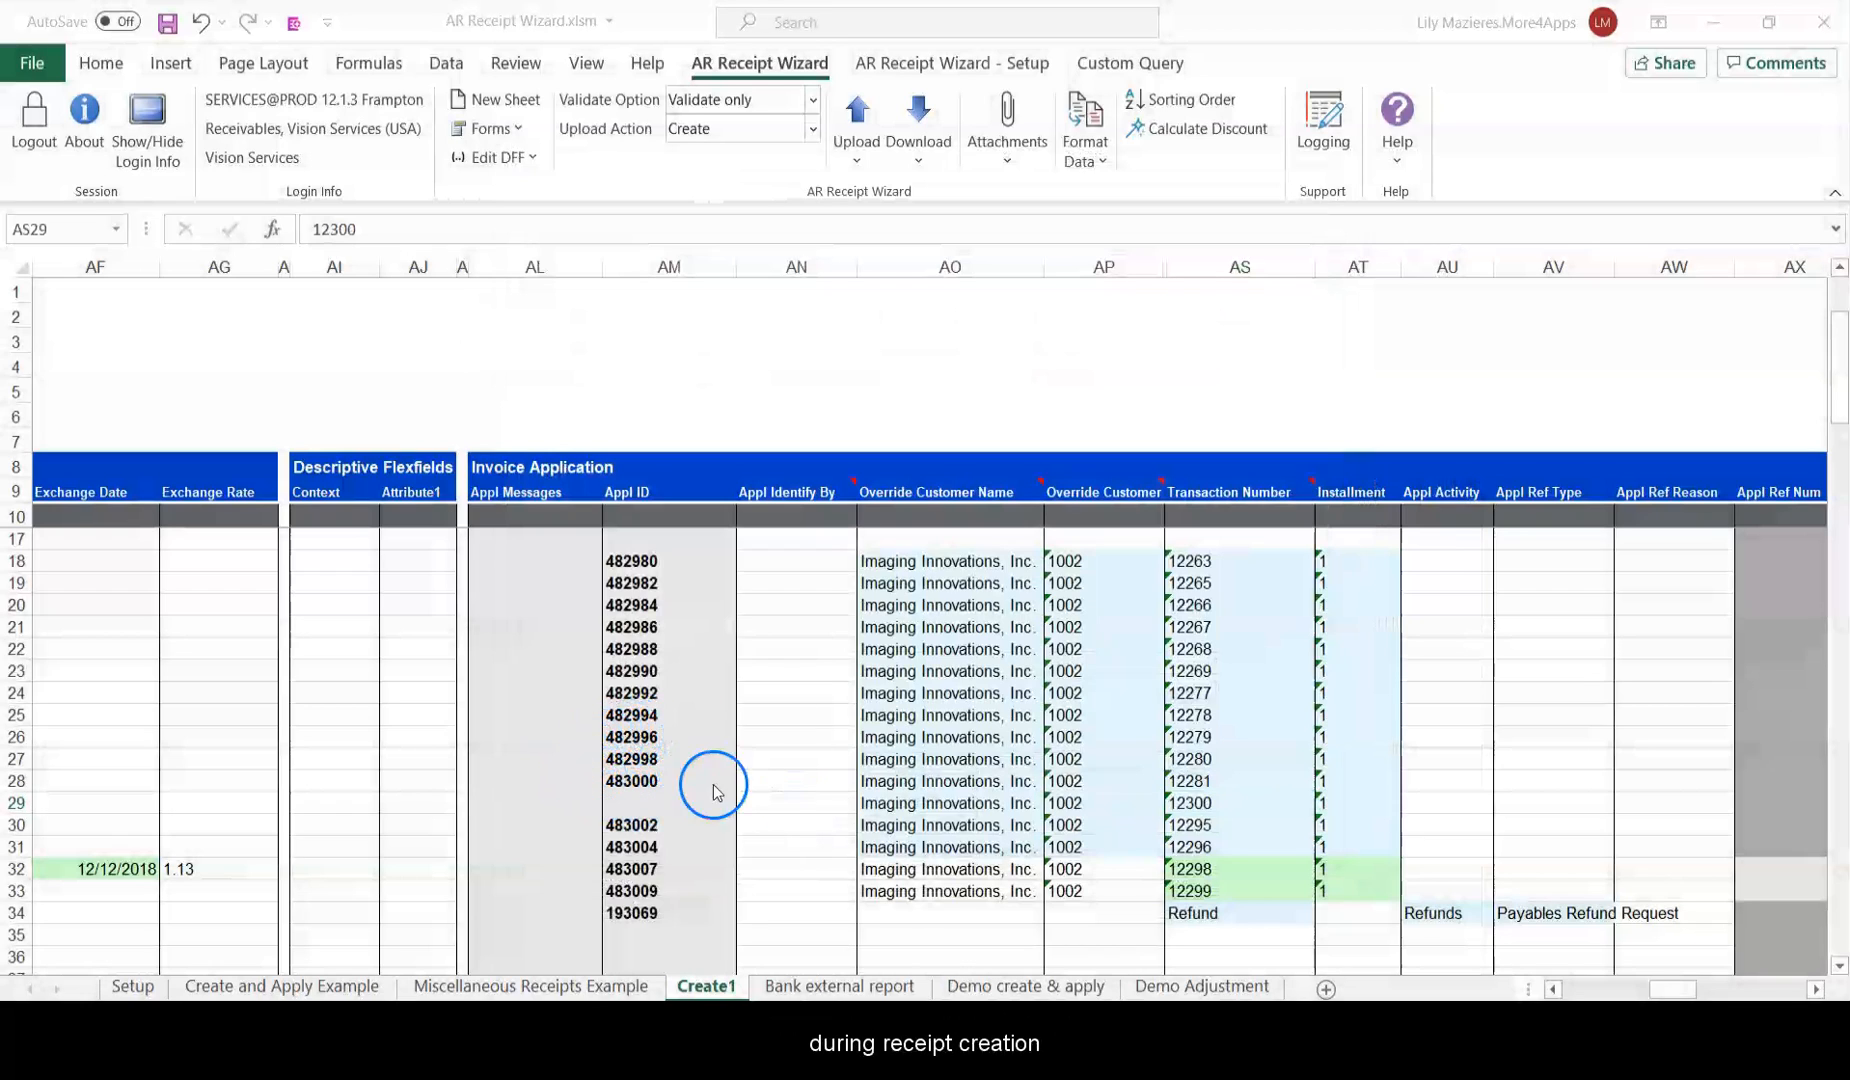
Return to the status columns to confirm row 29's application now reads Validated.
left_click_drag(957, 772, 680, 773)
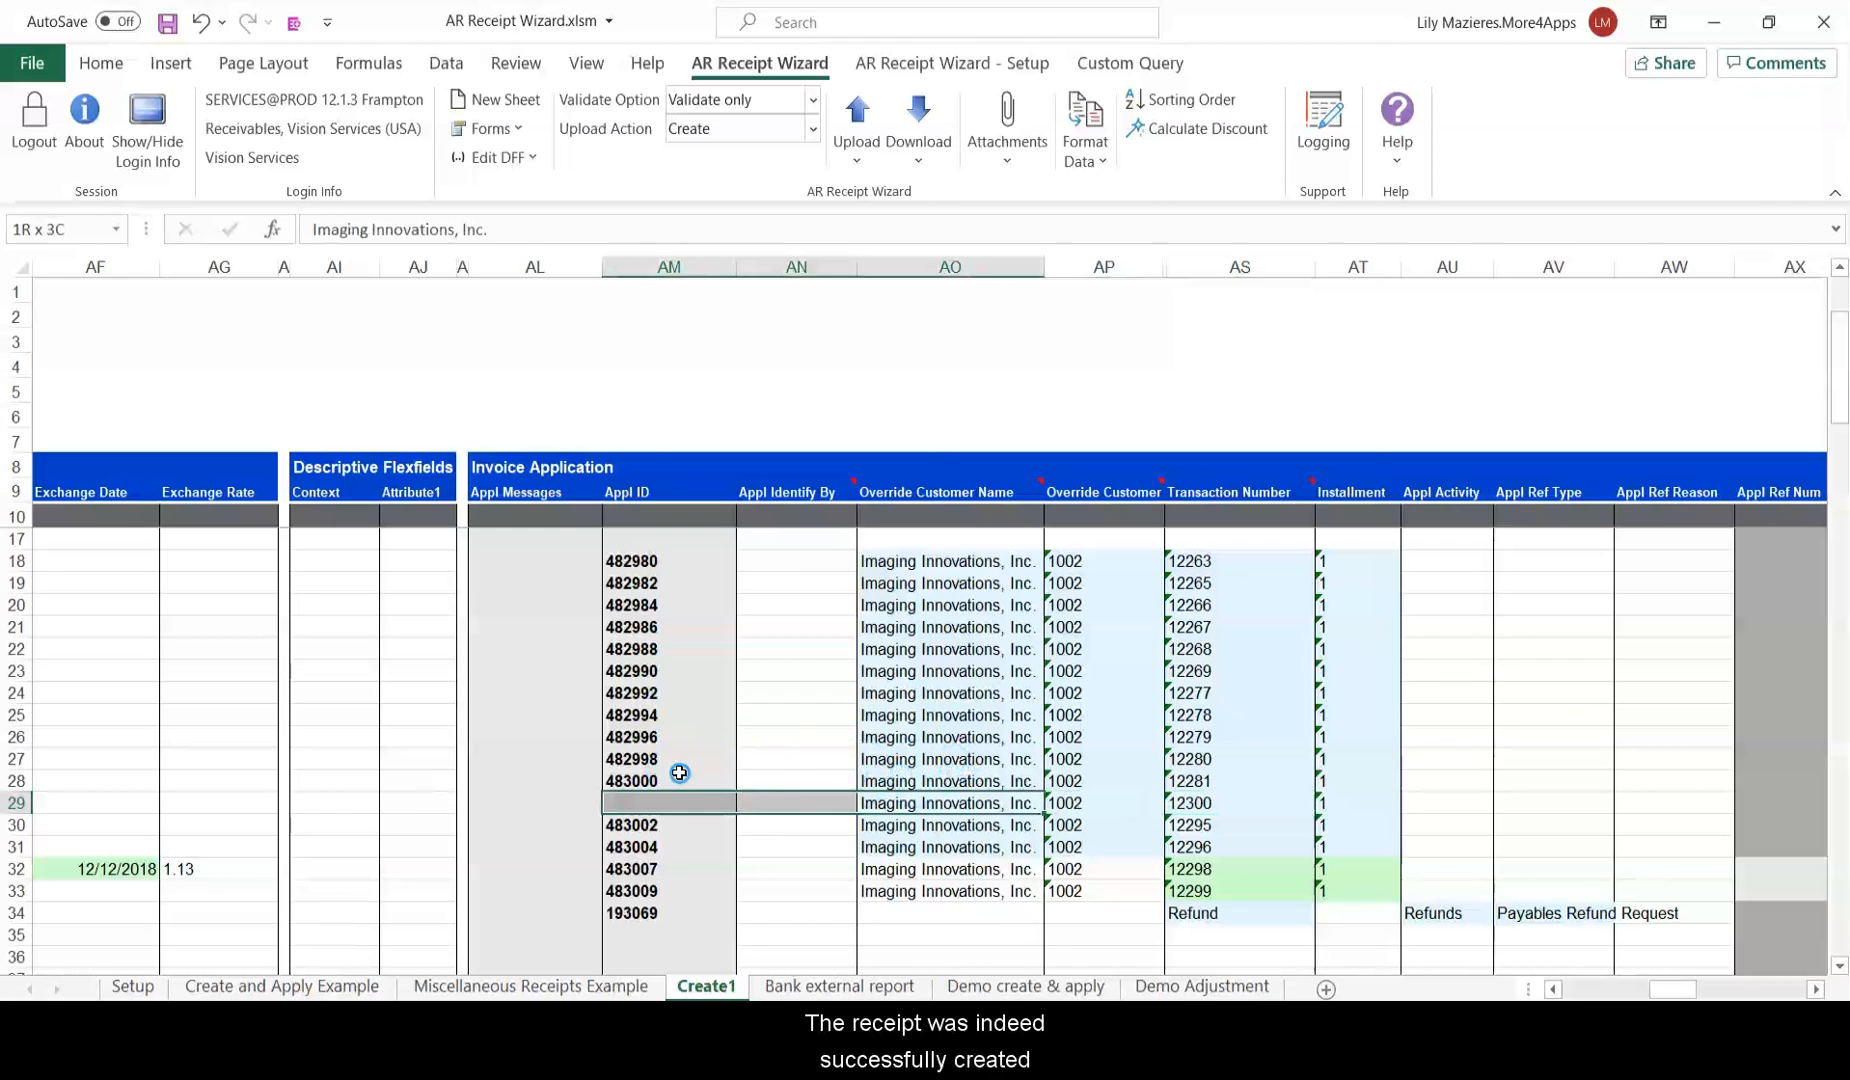
left_click(1240, 803)
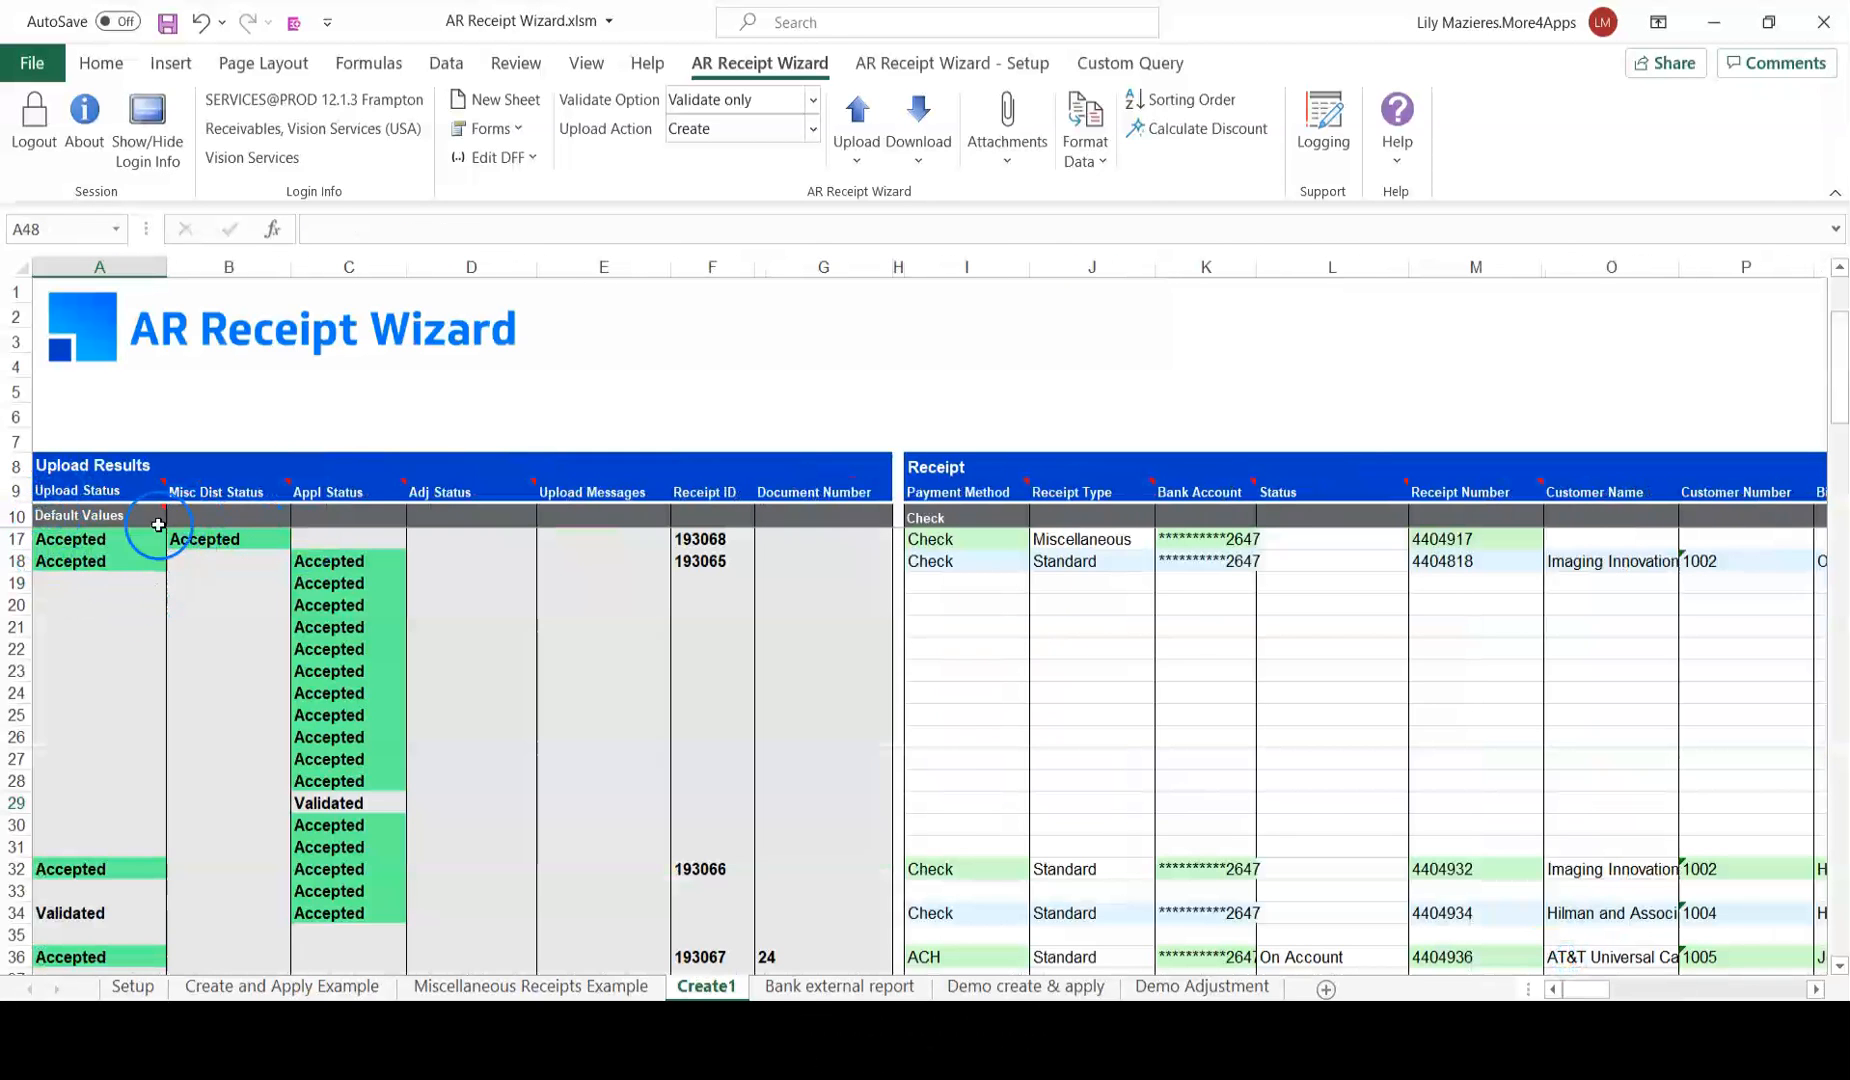
left_click(370, 798)
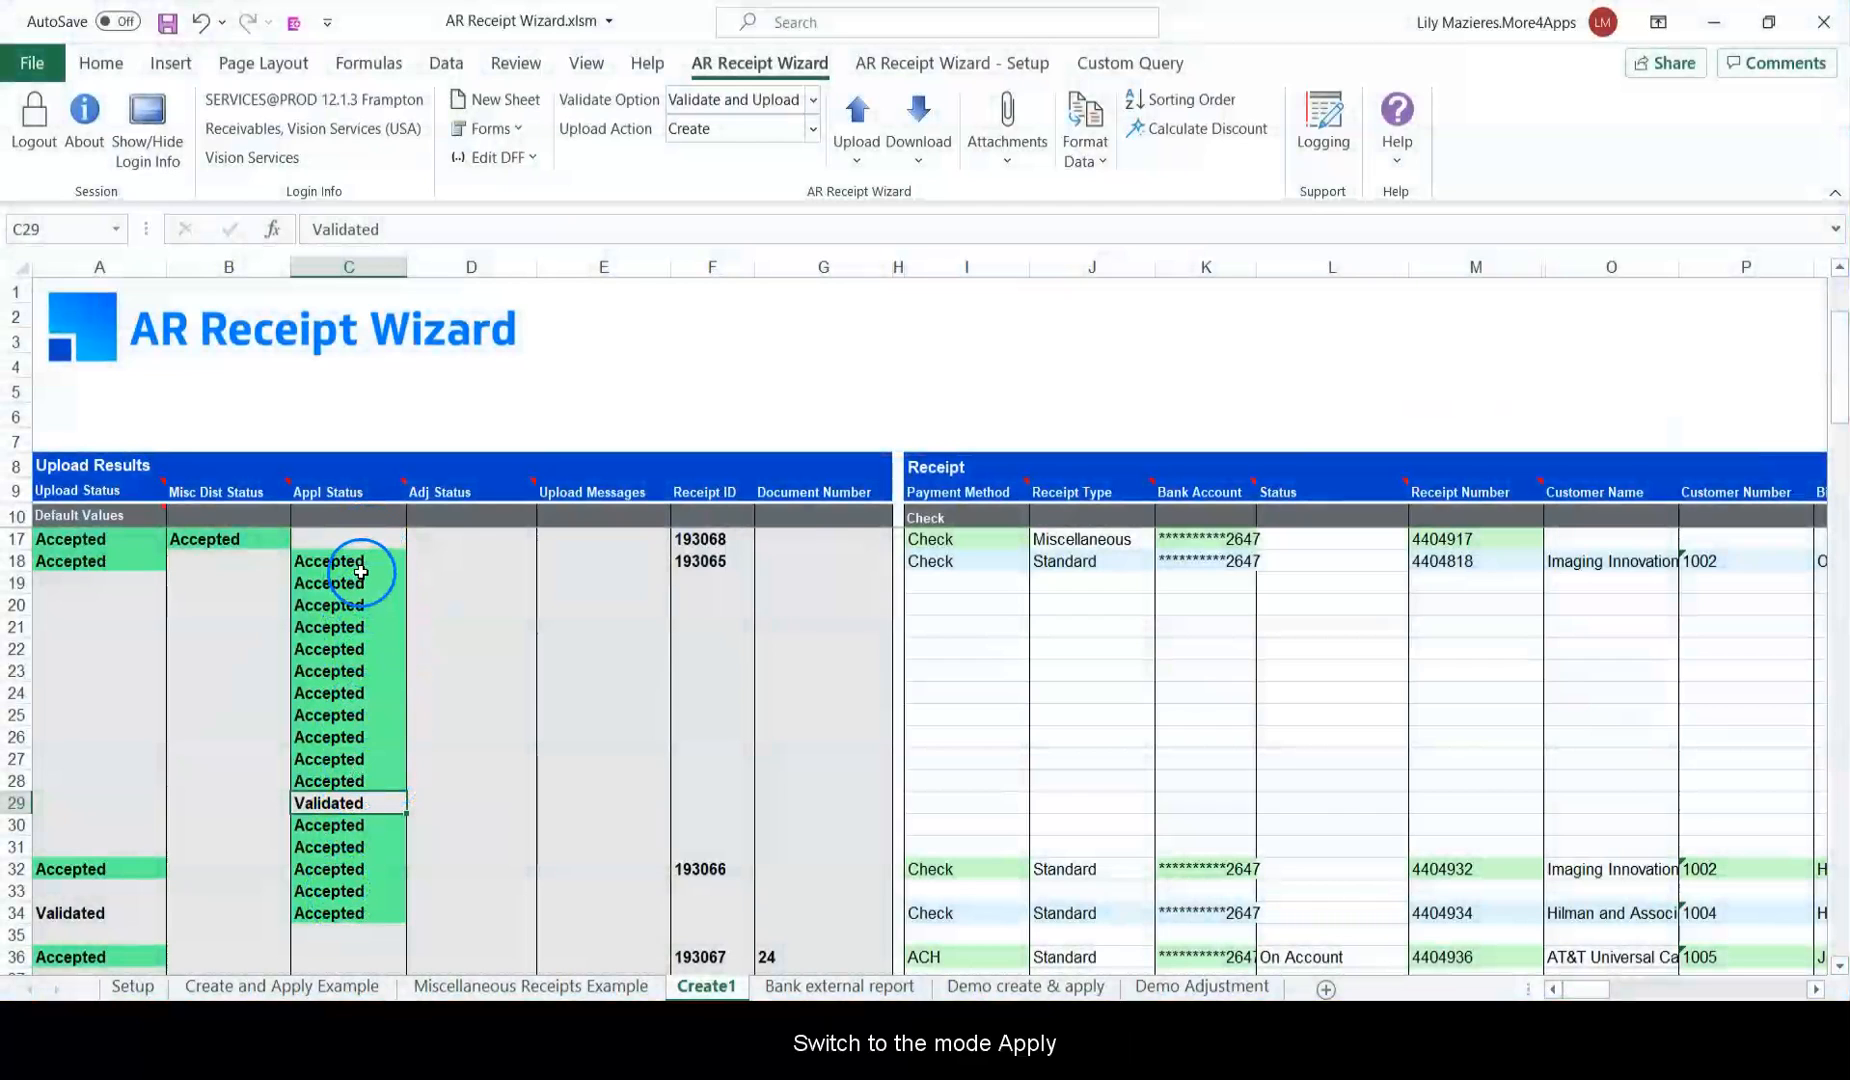
left_click(813, 130)
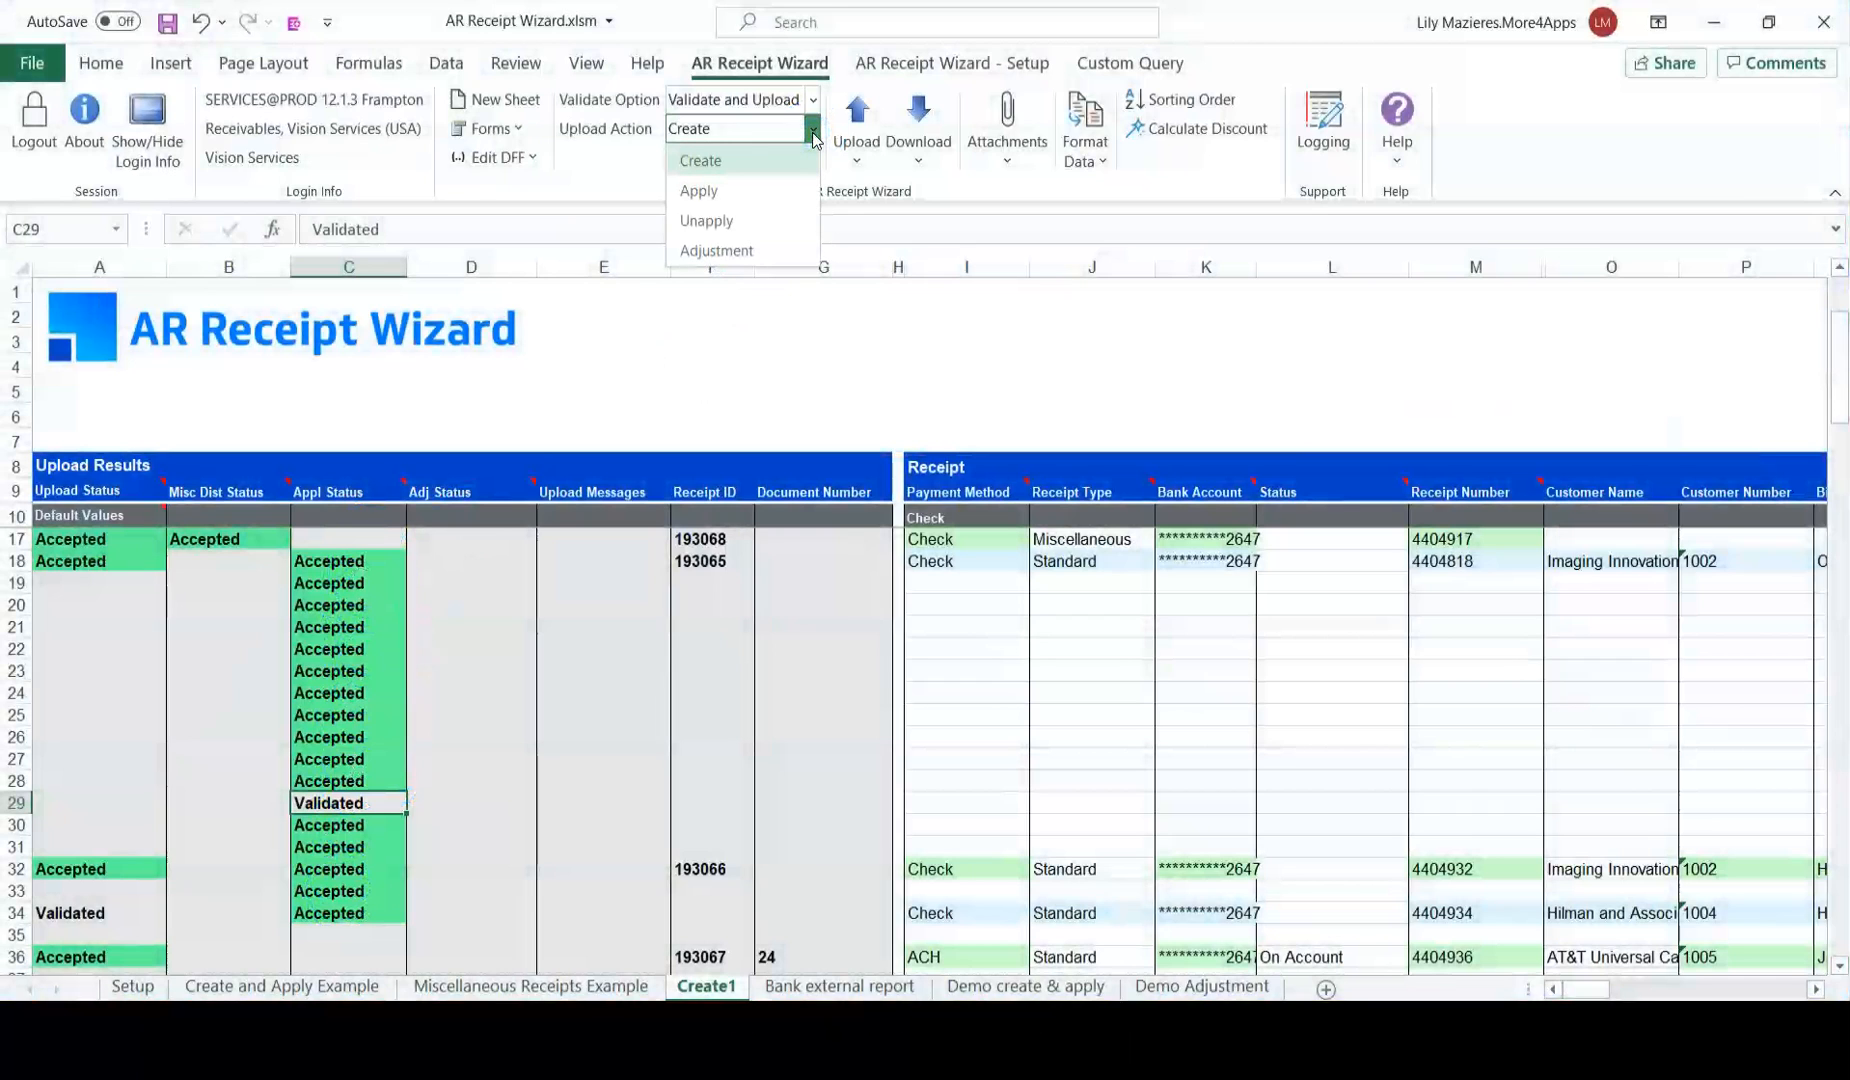
left_click(785, 193)
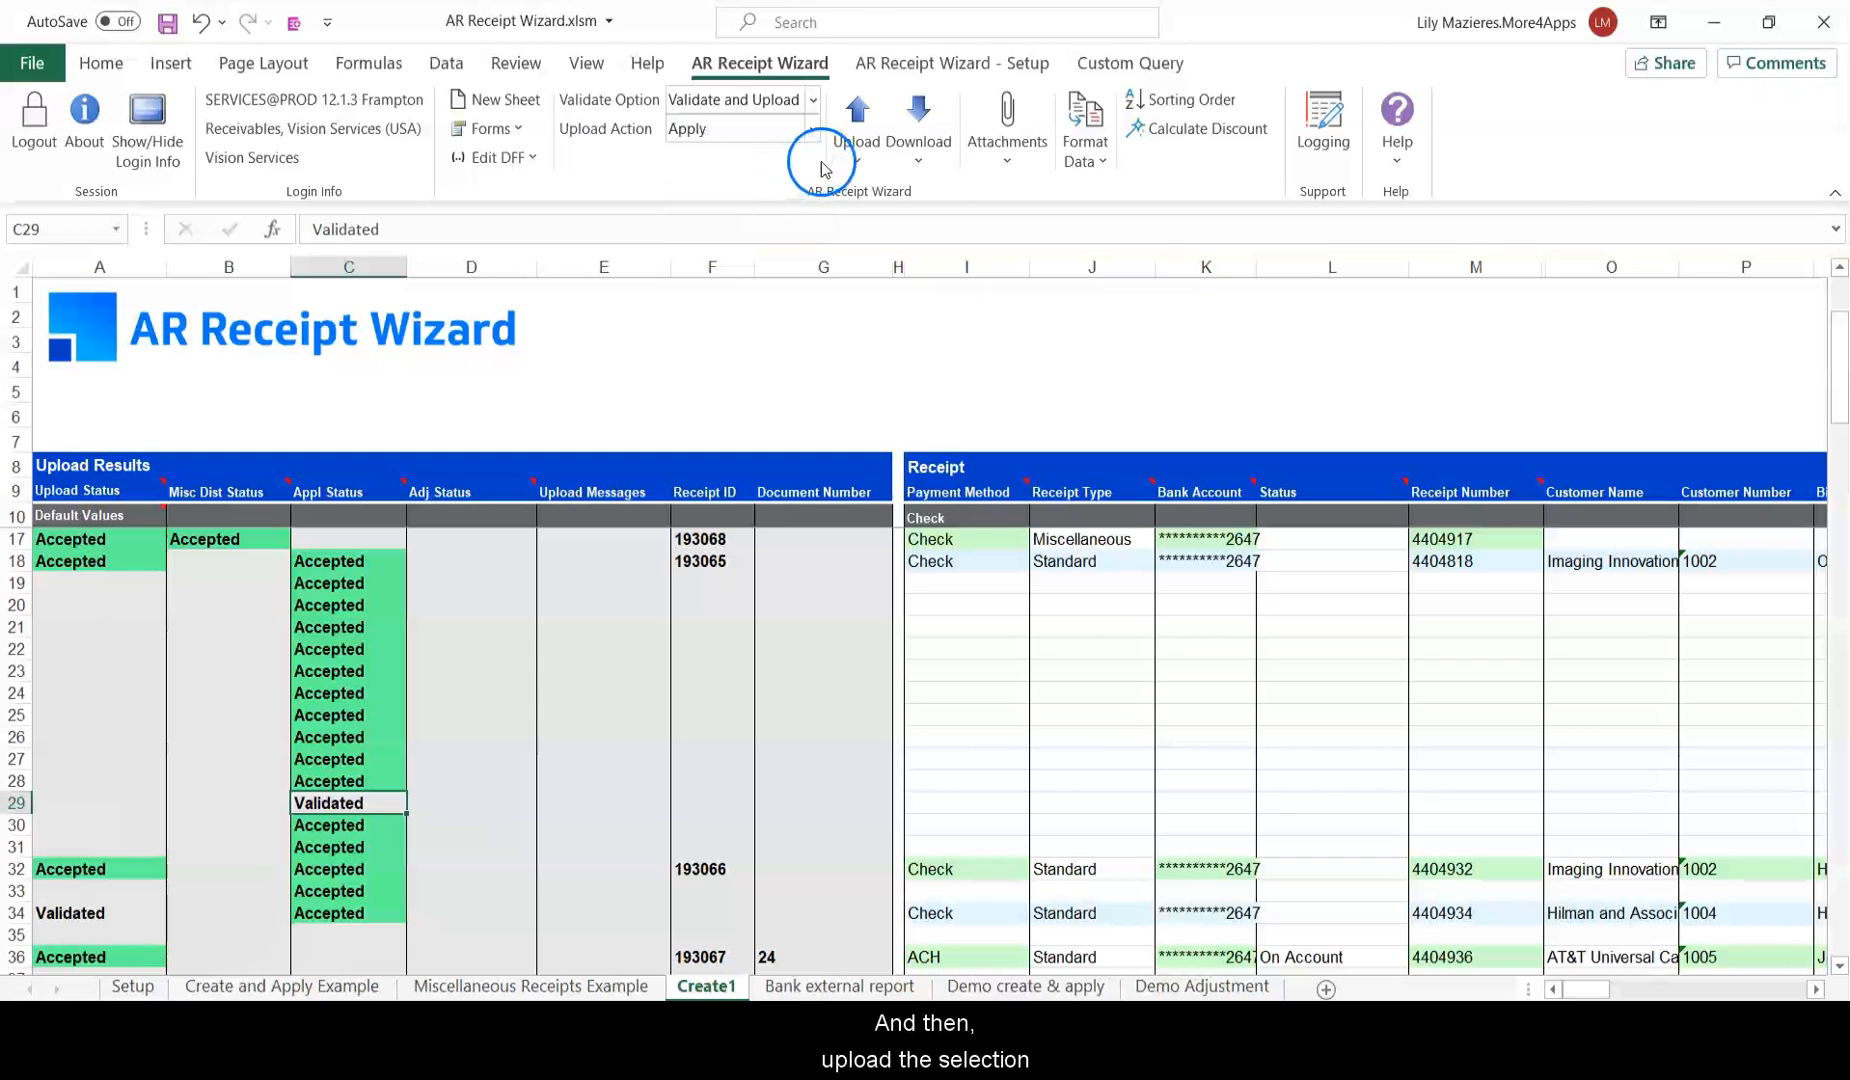
left_click(856, 150)
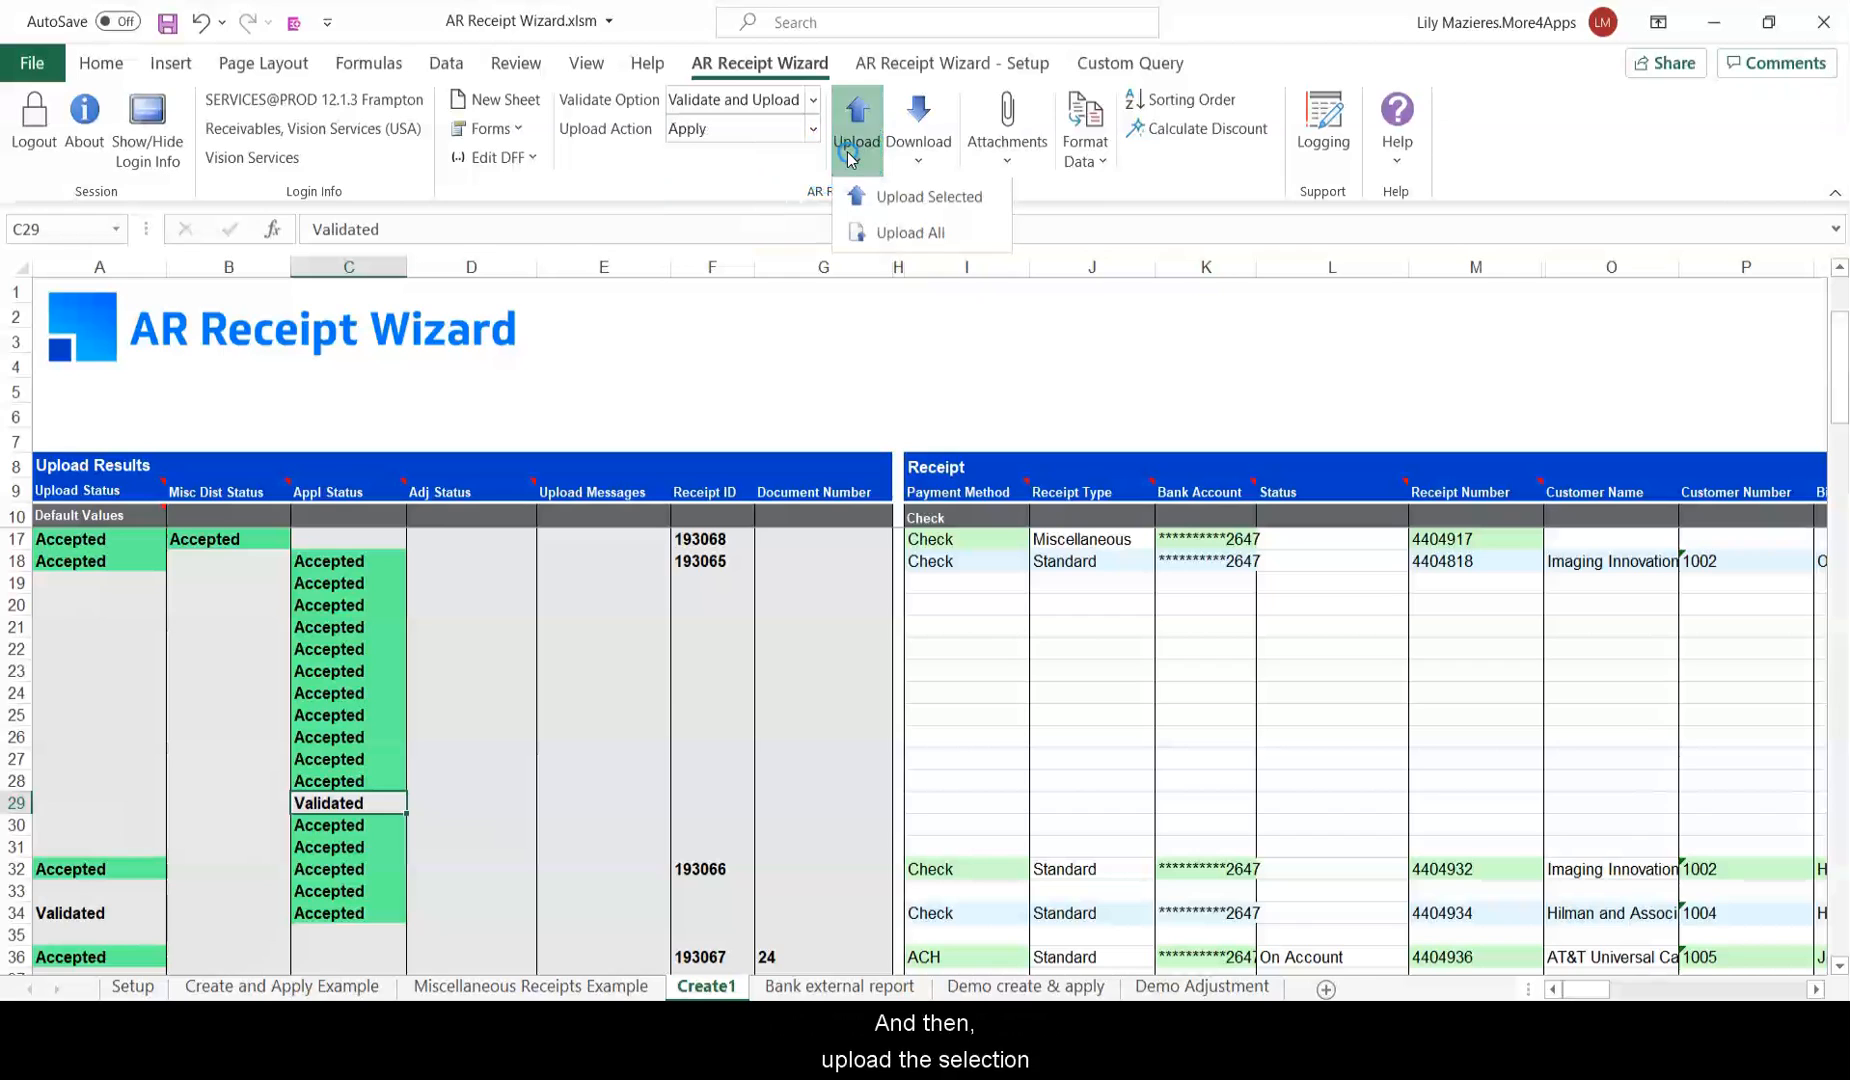
left_click(905, 192)
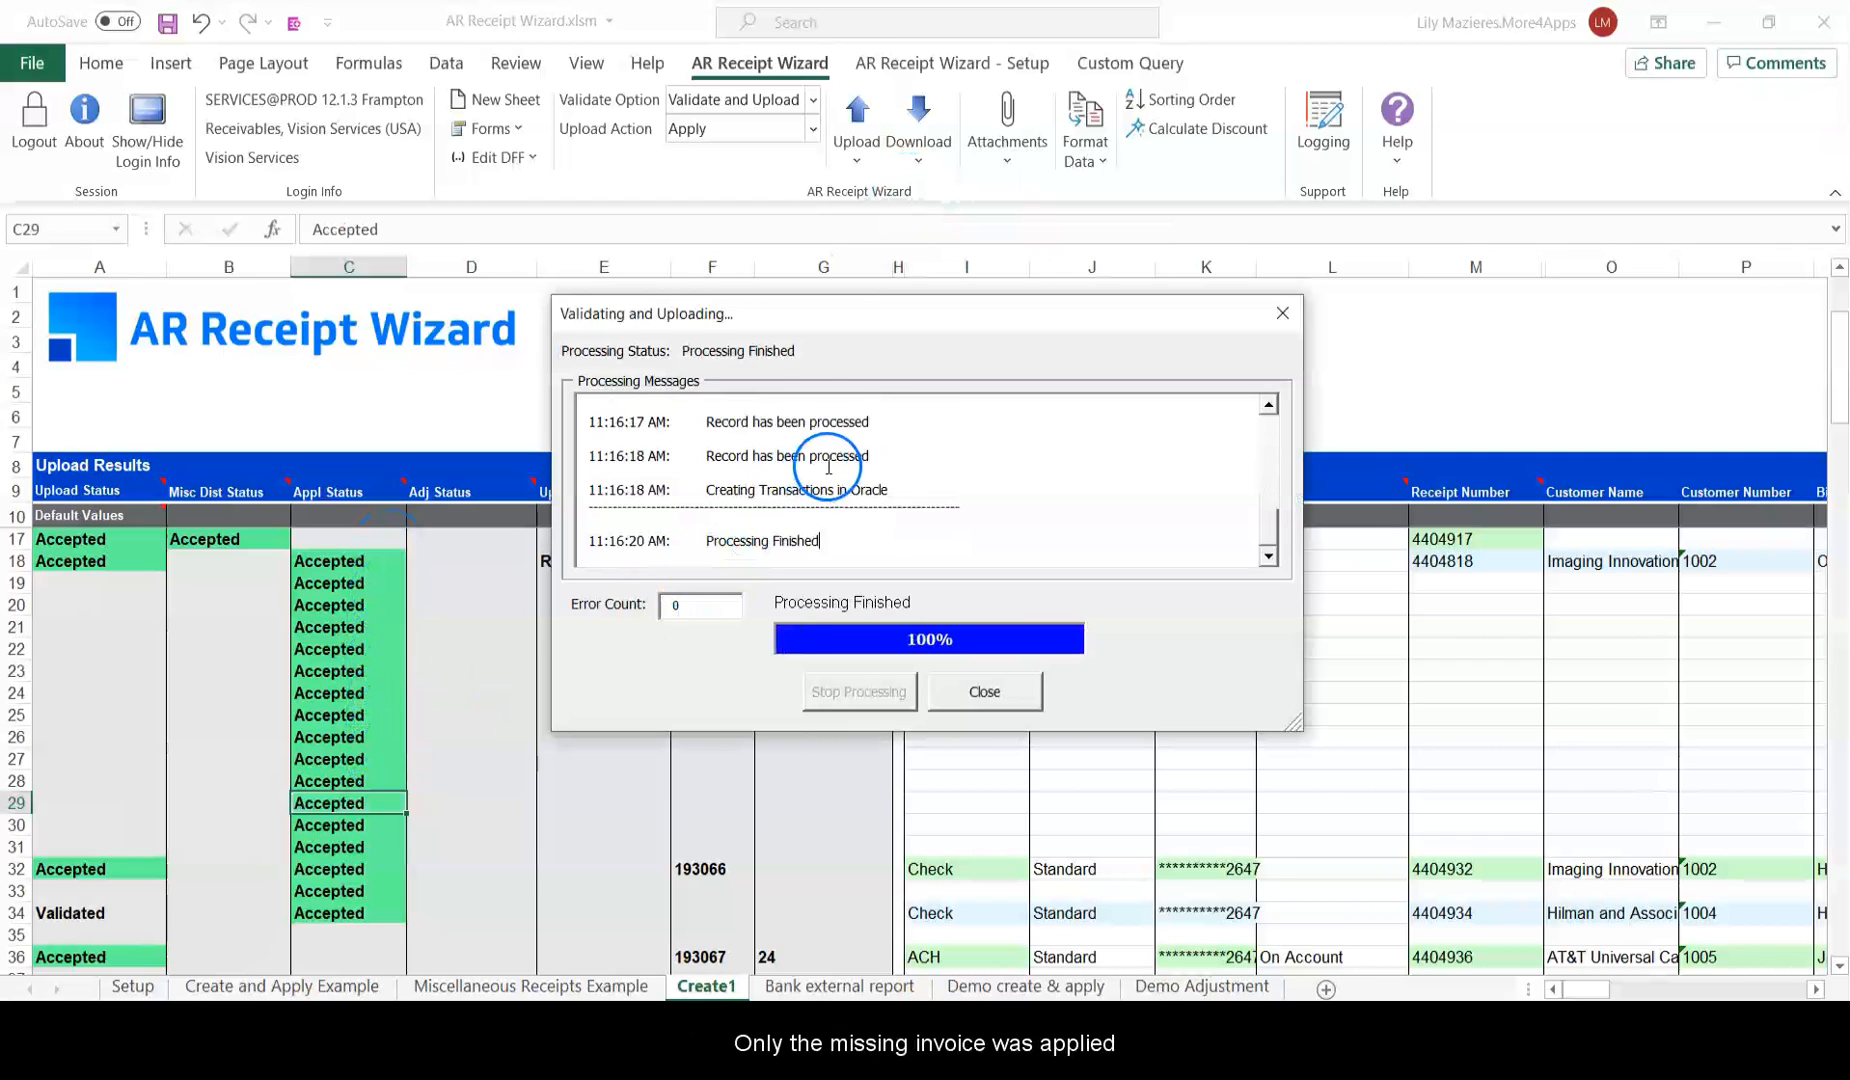
left_click_drag(862, 445, 680, 443)
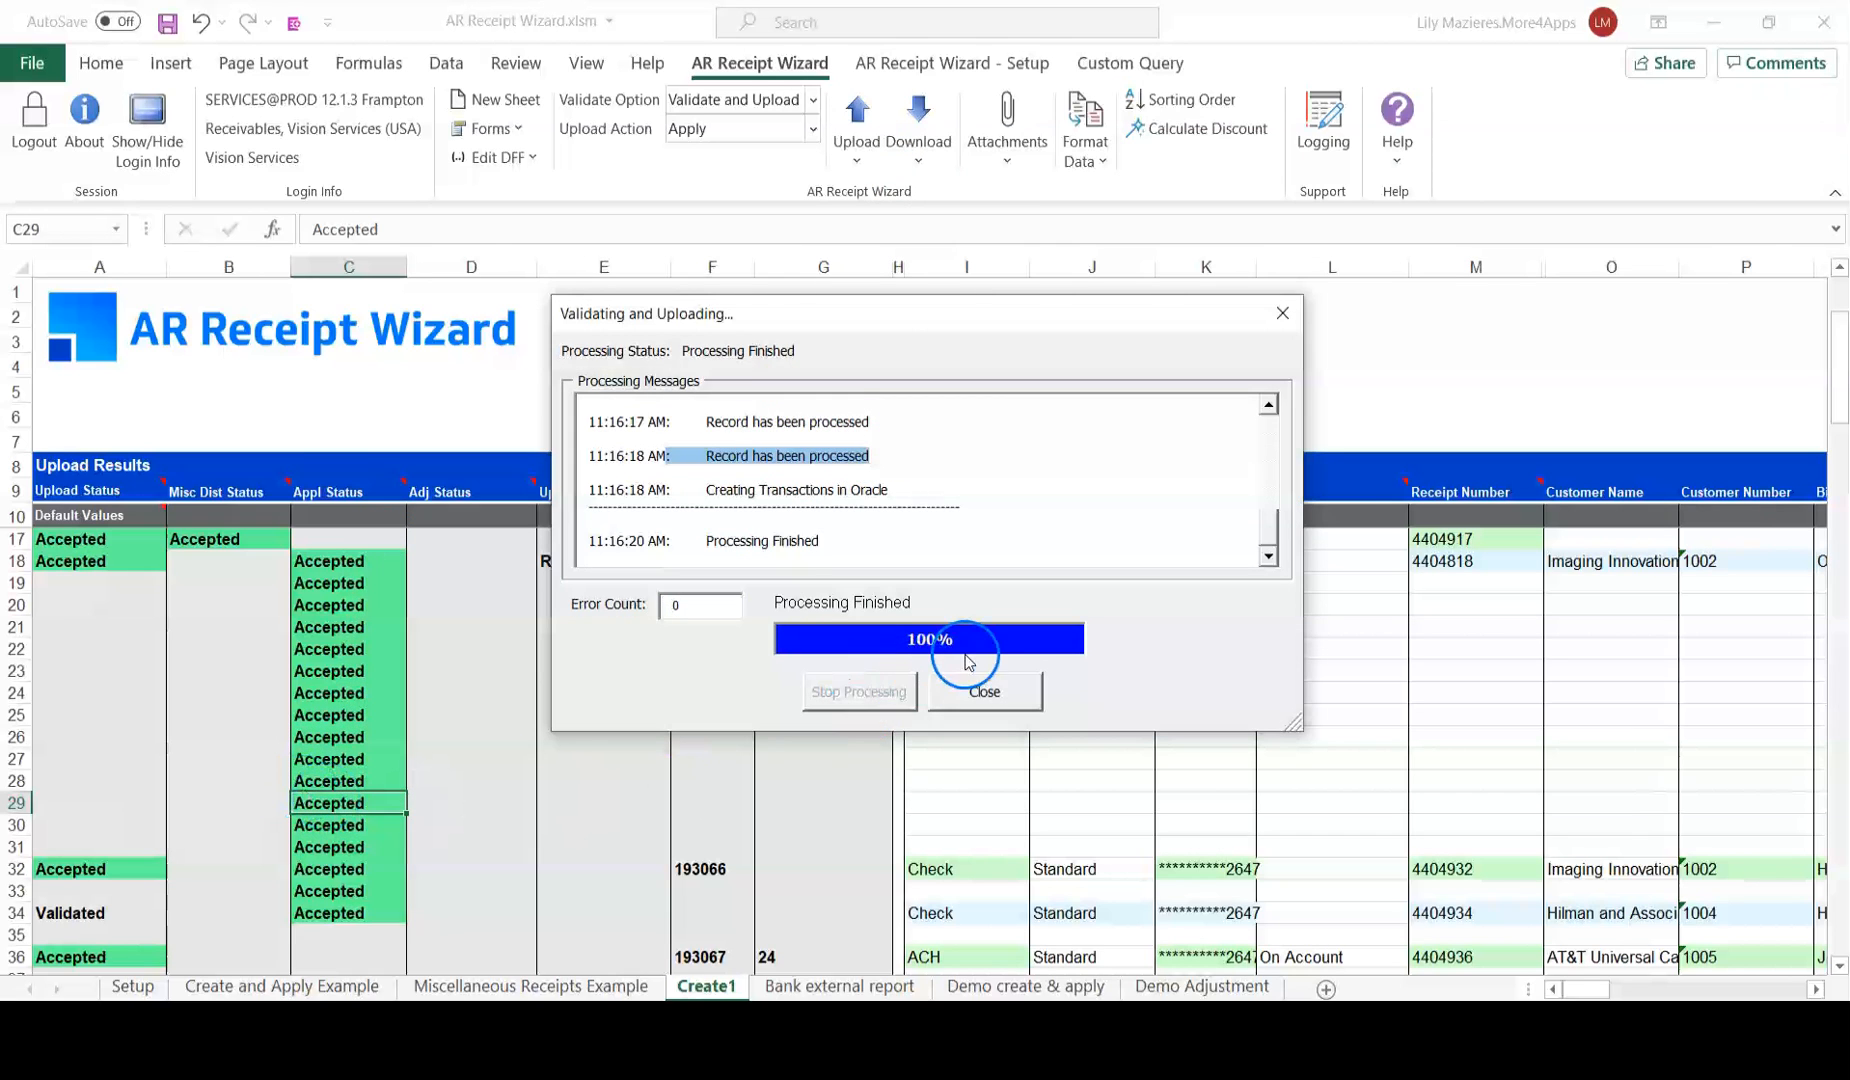
left_click(975, 688)
left_click(1496, 551)
key("ctrl+c")
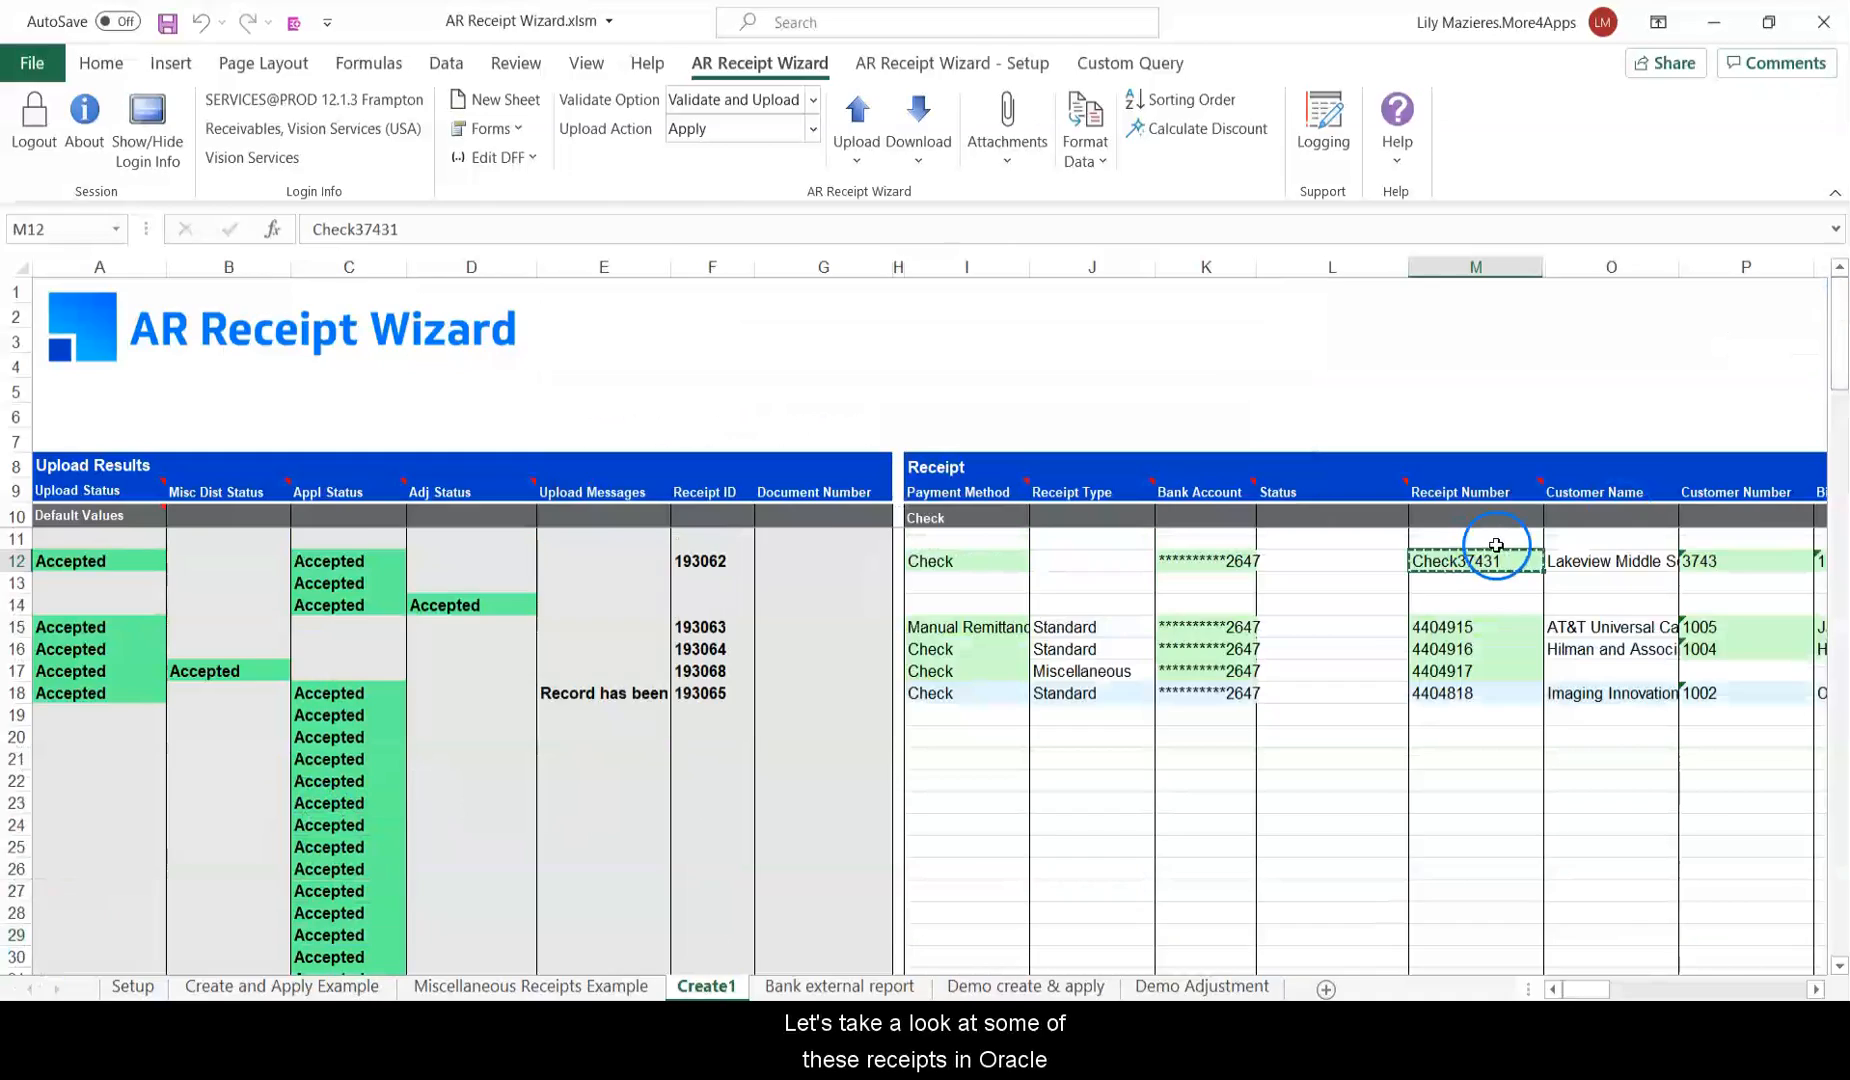
left_click(680, 608)
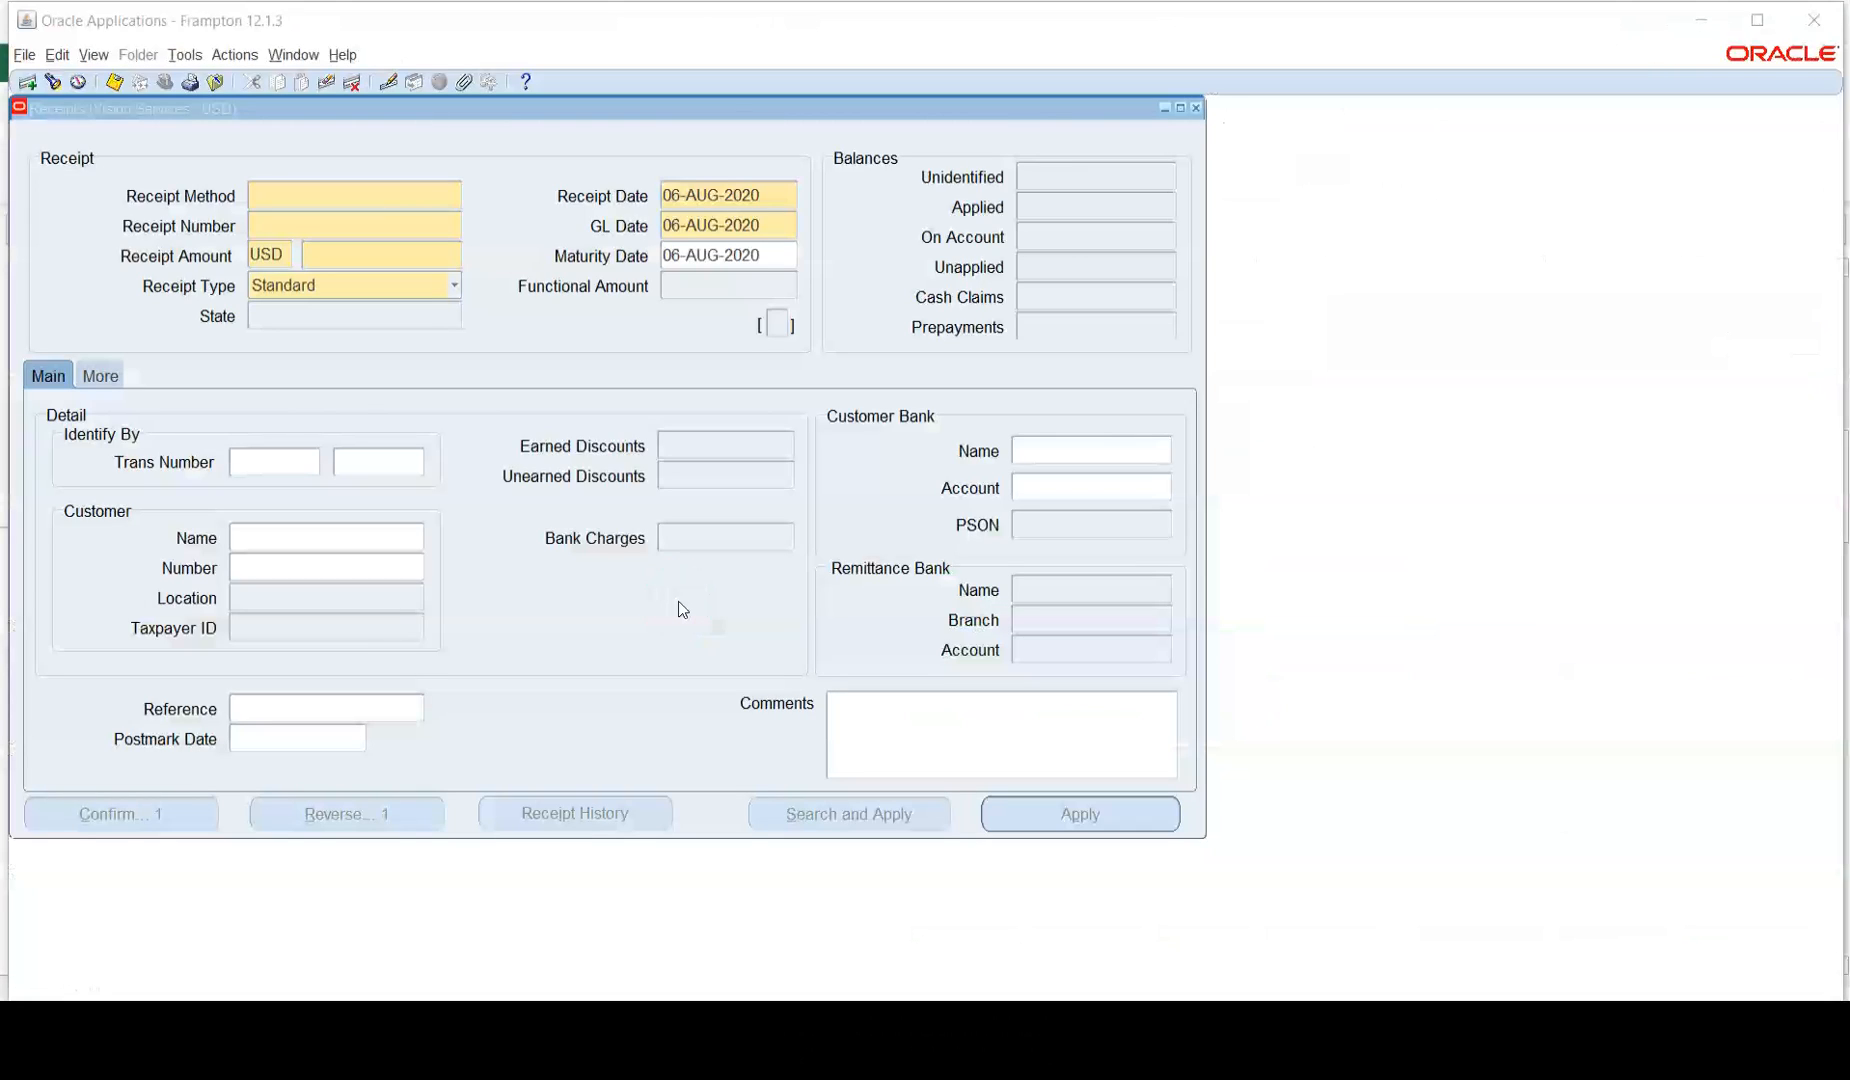
left_click(246, 216)
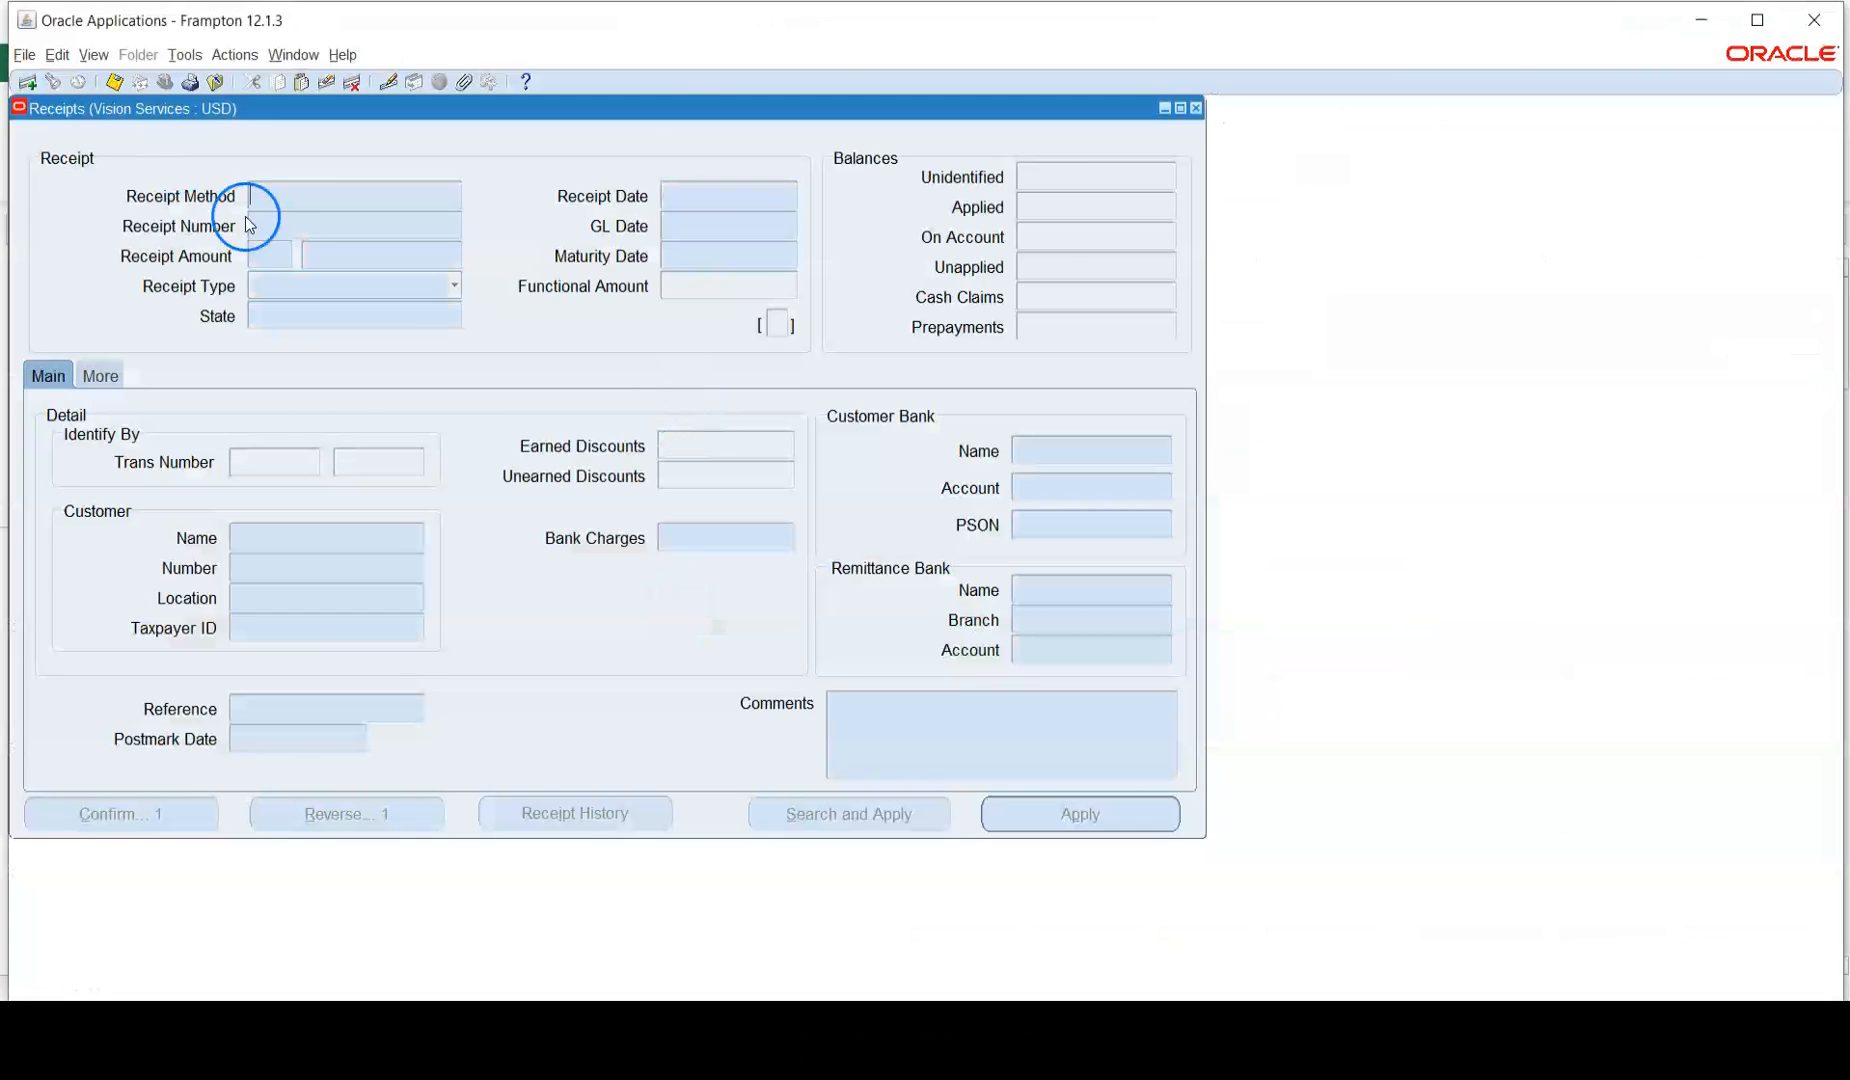
key("ctrl+F11")
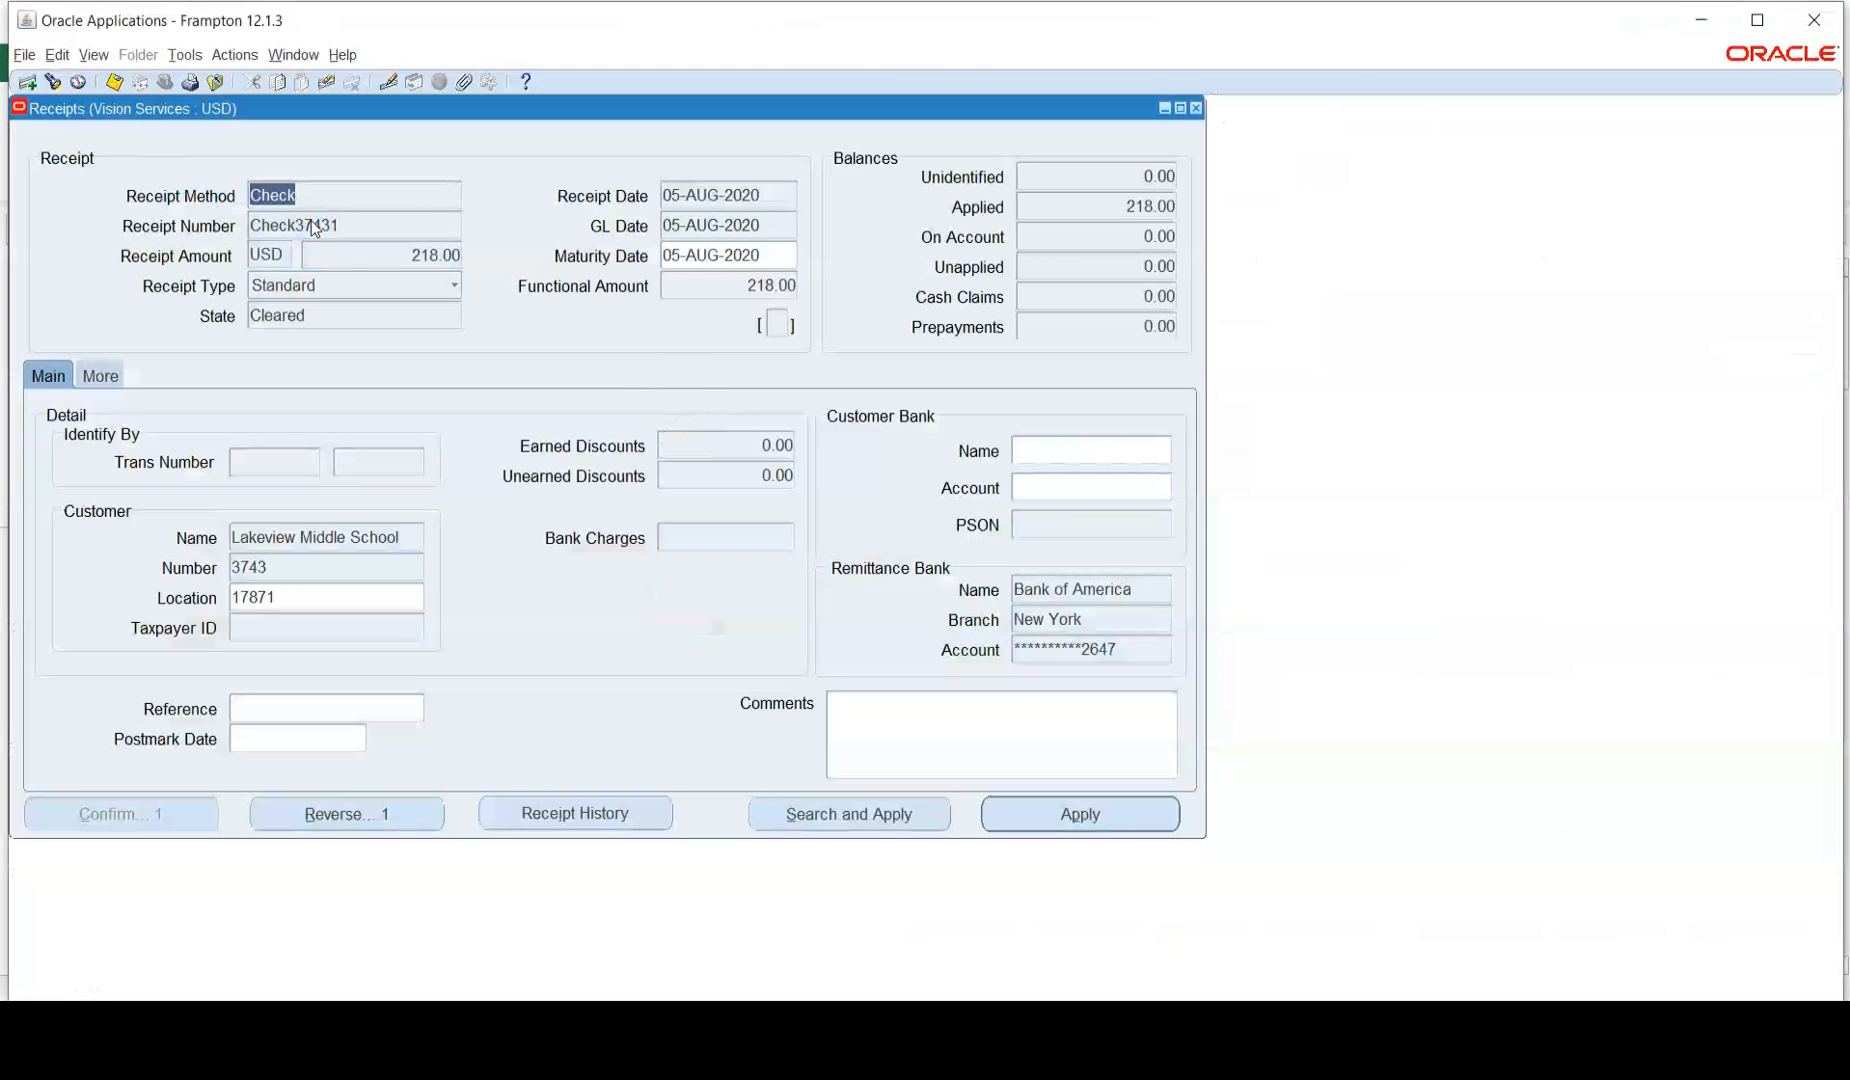
left_click(968, 741)
left_click(1105, 802)
left_click(844, 477)
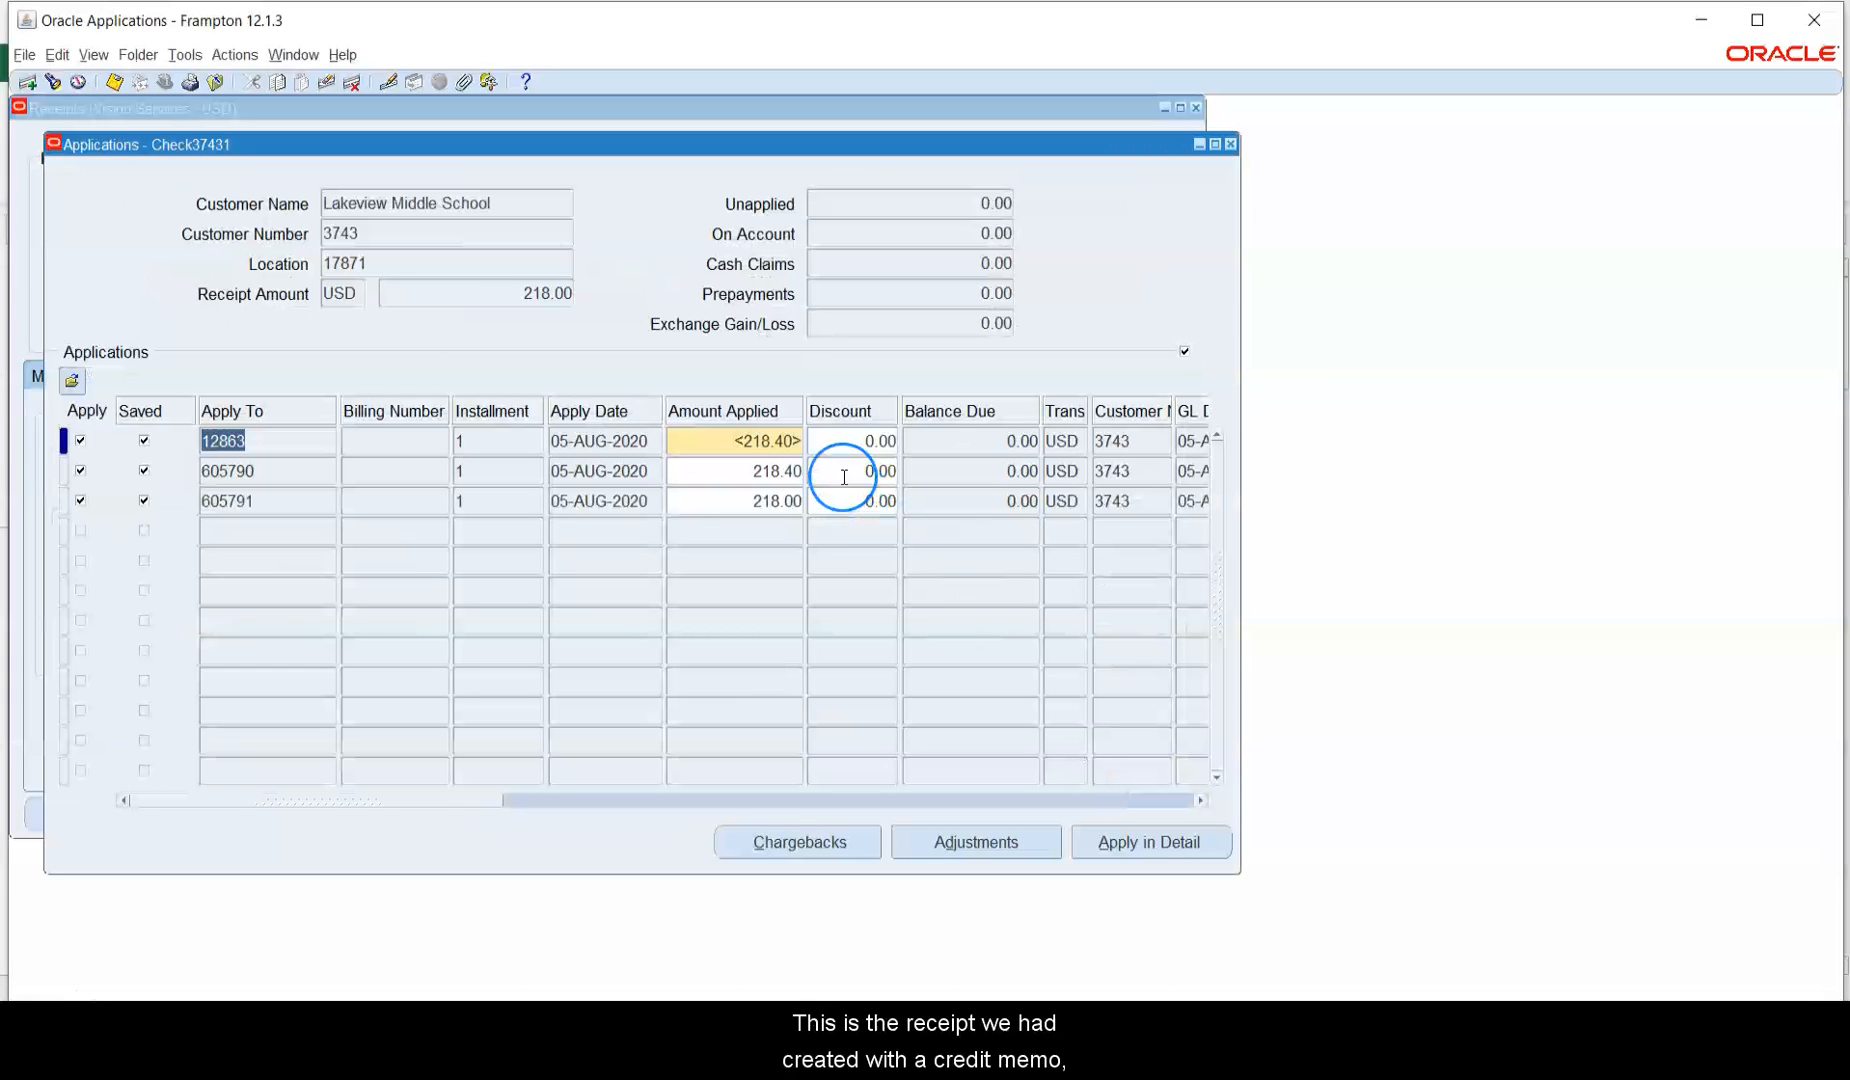
left_click(768, 440)
left_click(781, 471)
left_click(786, 497)
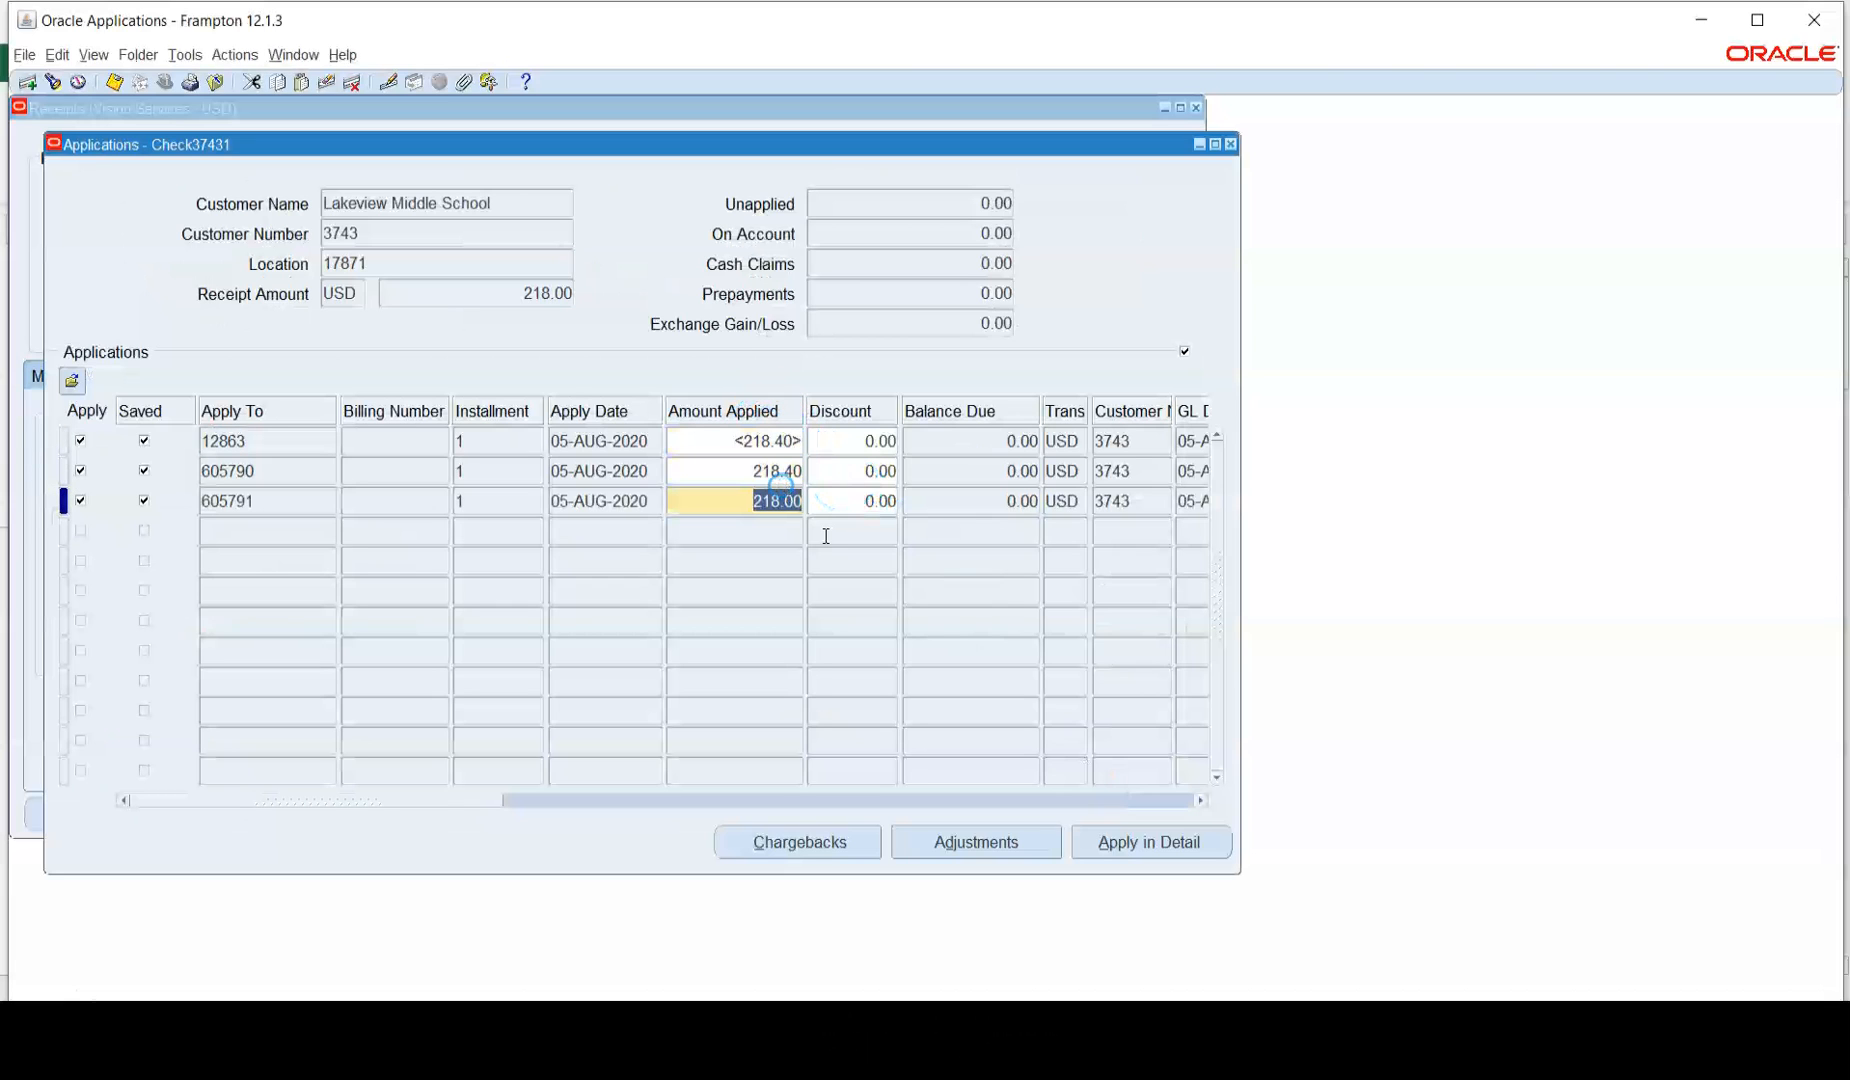
left_click(980, 838)
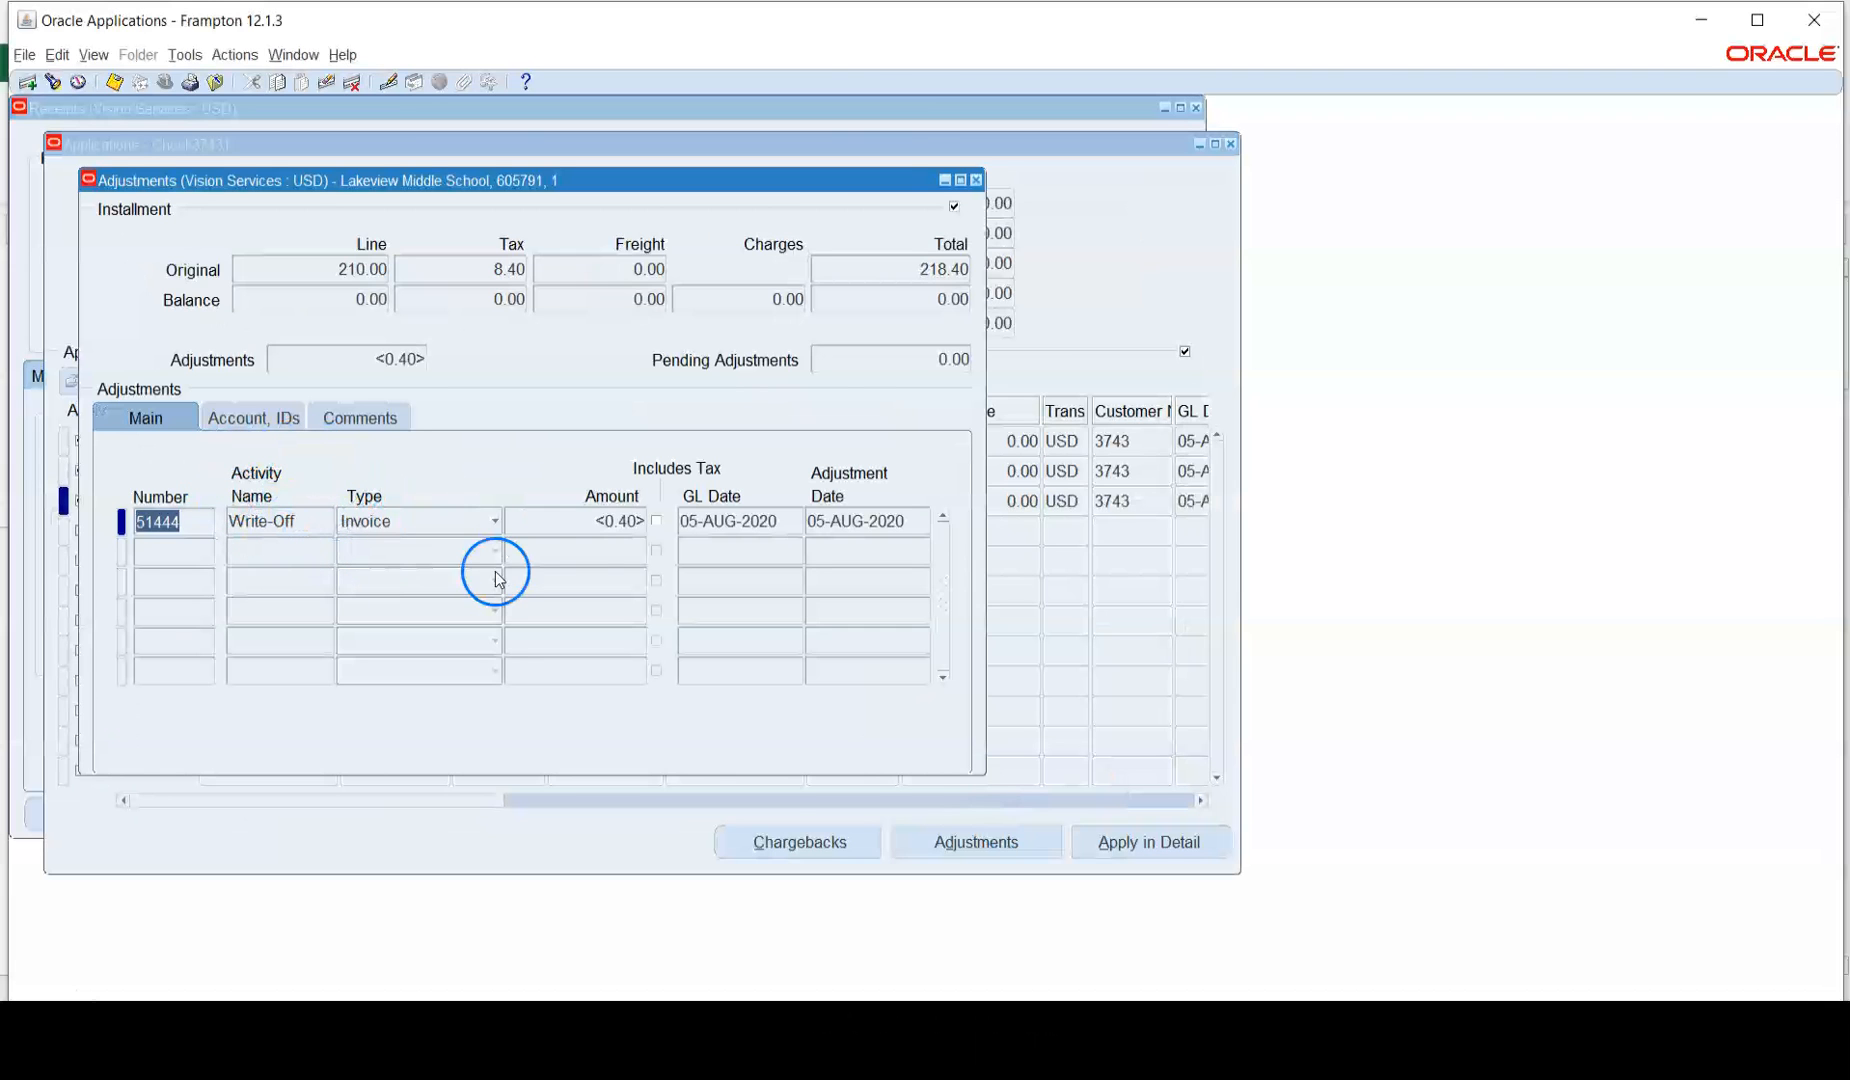
left_click(978, 180)
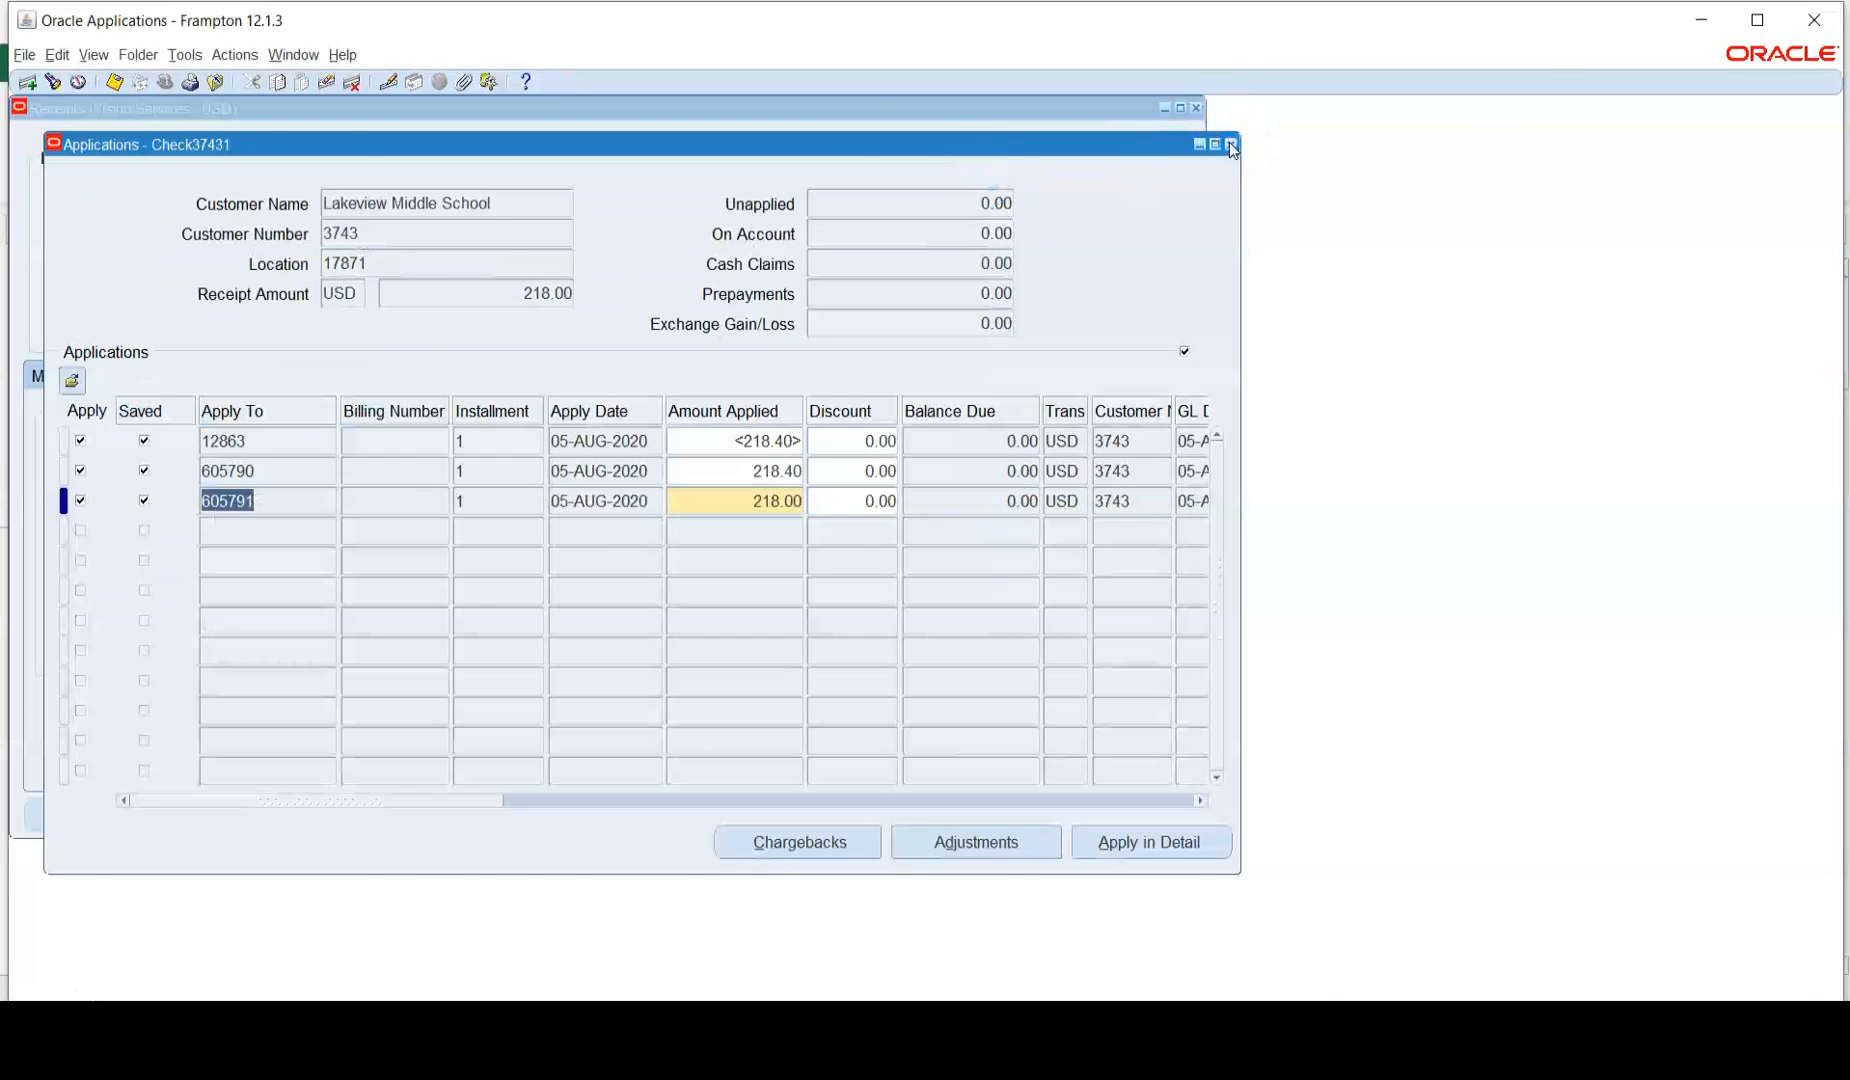
left_click(1229, 143)
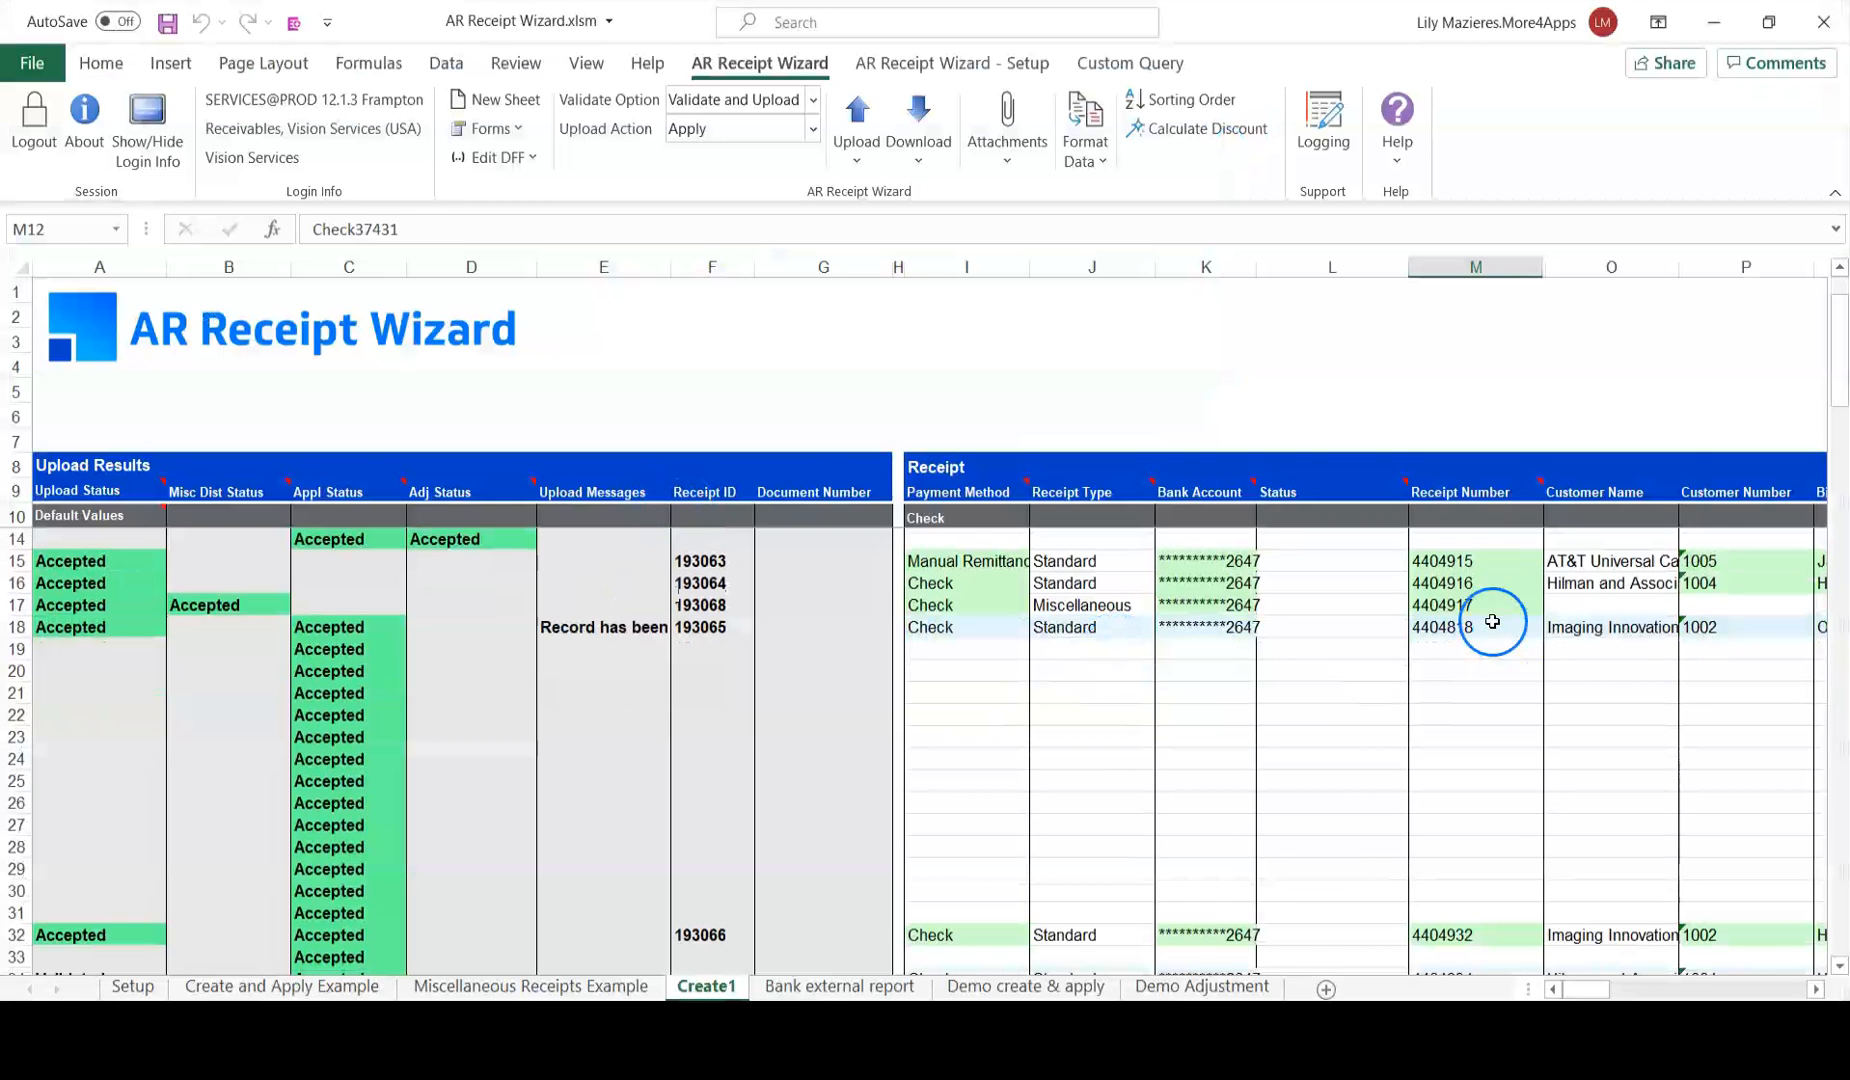
left_click(1492, 622)
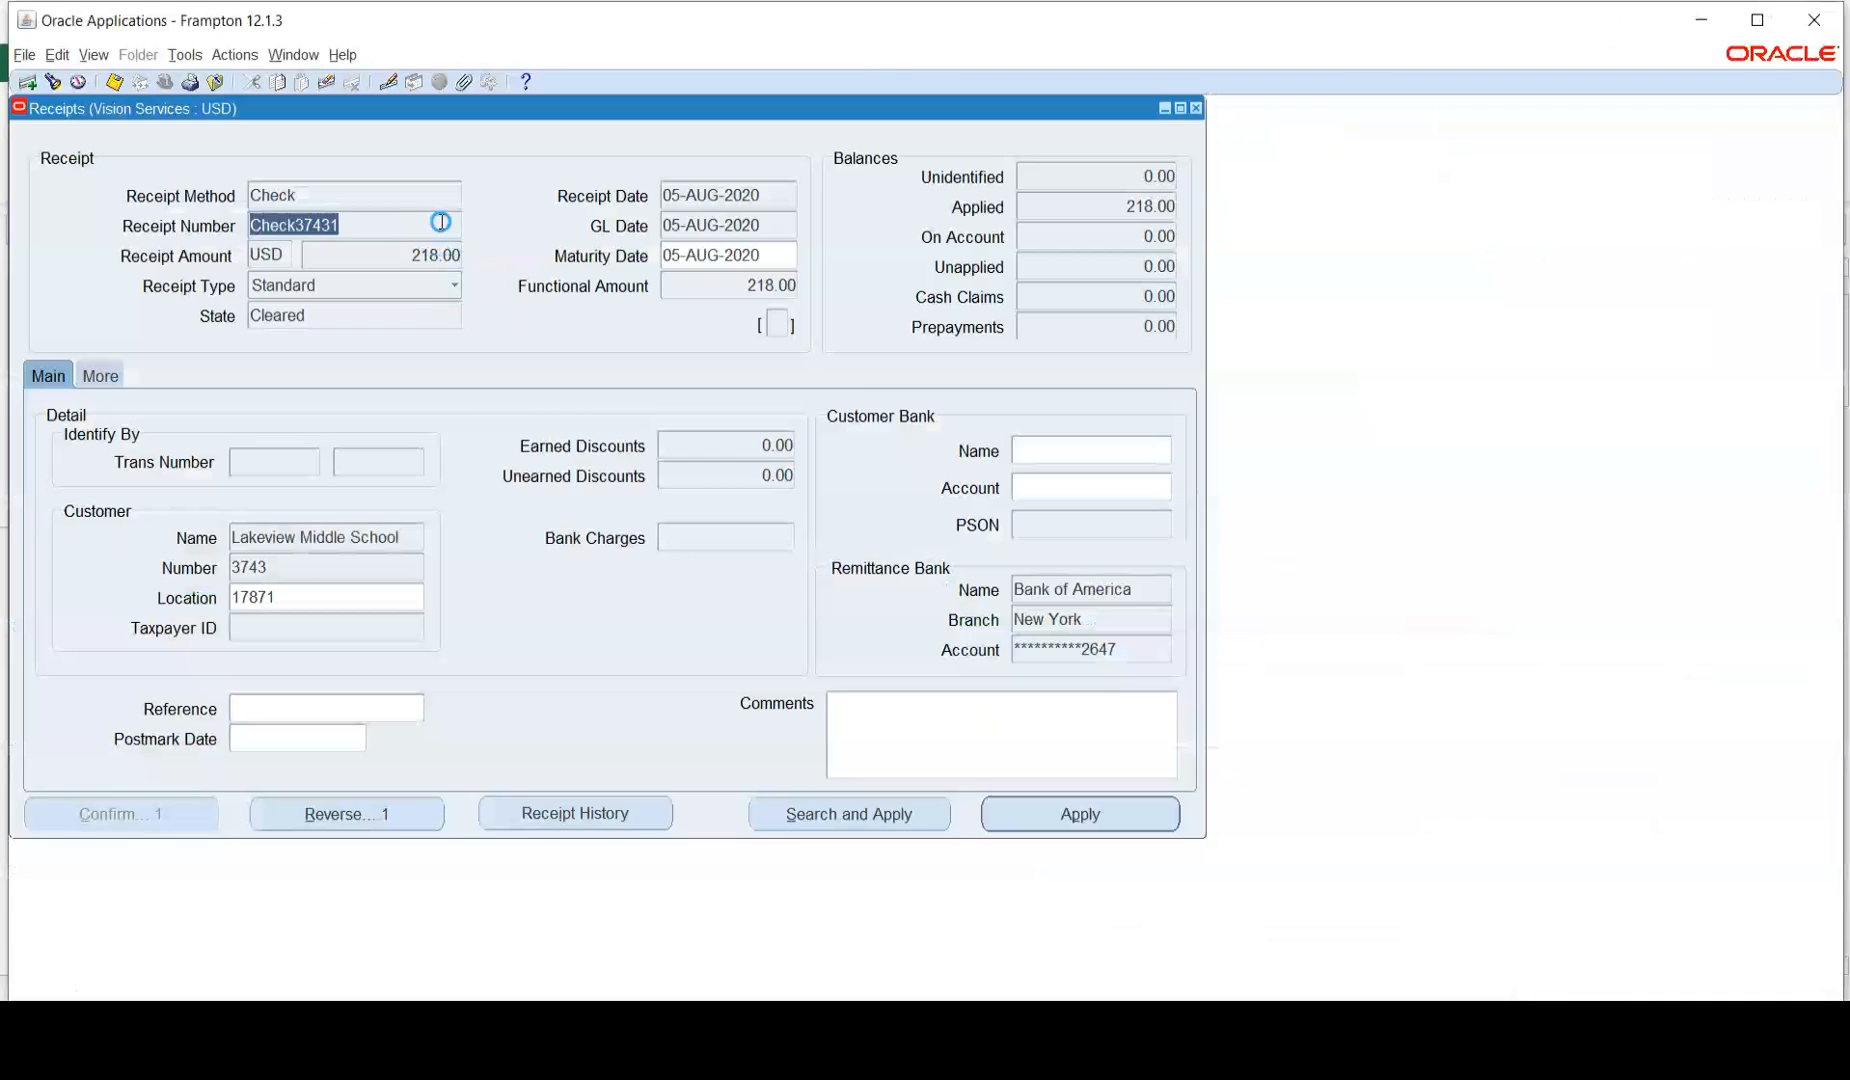
left_click(1067, 795)
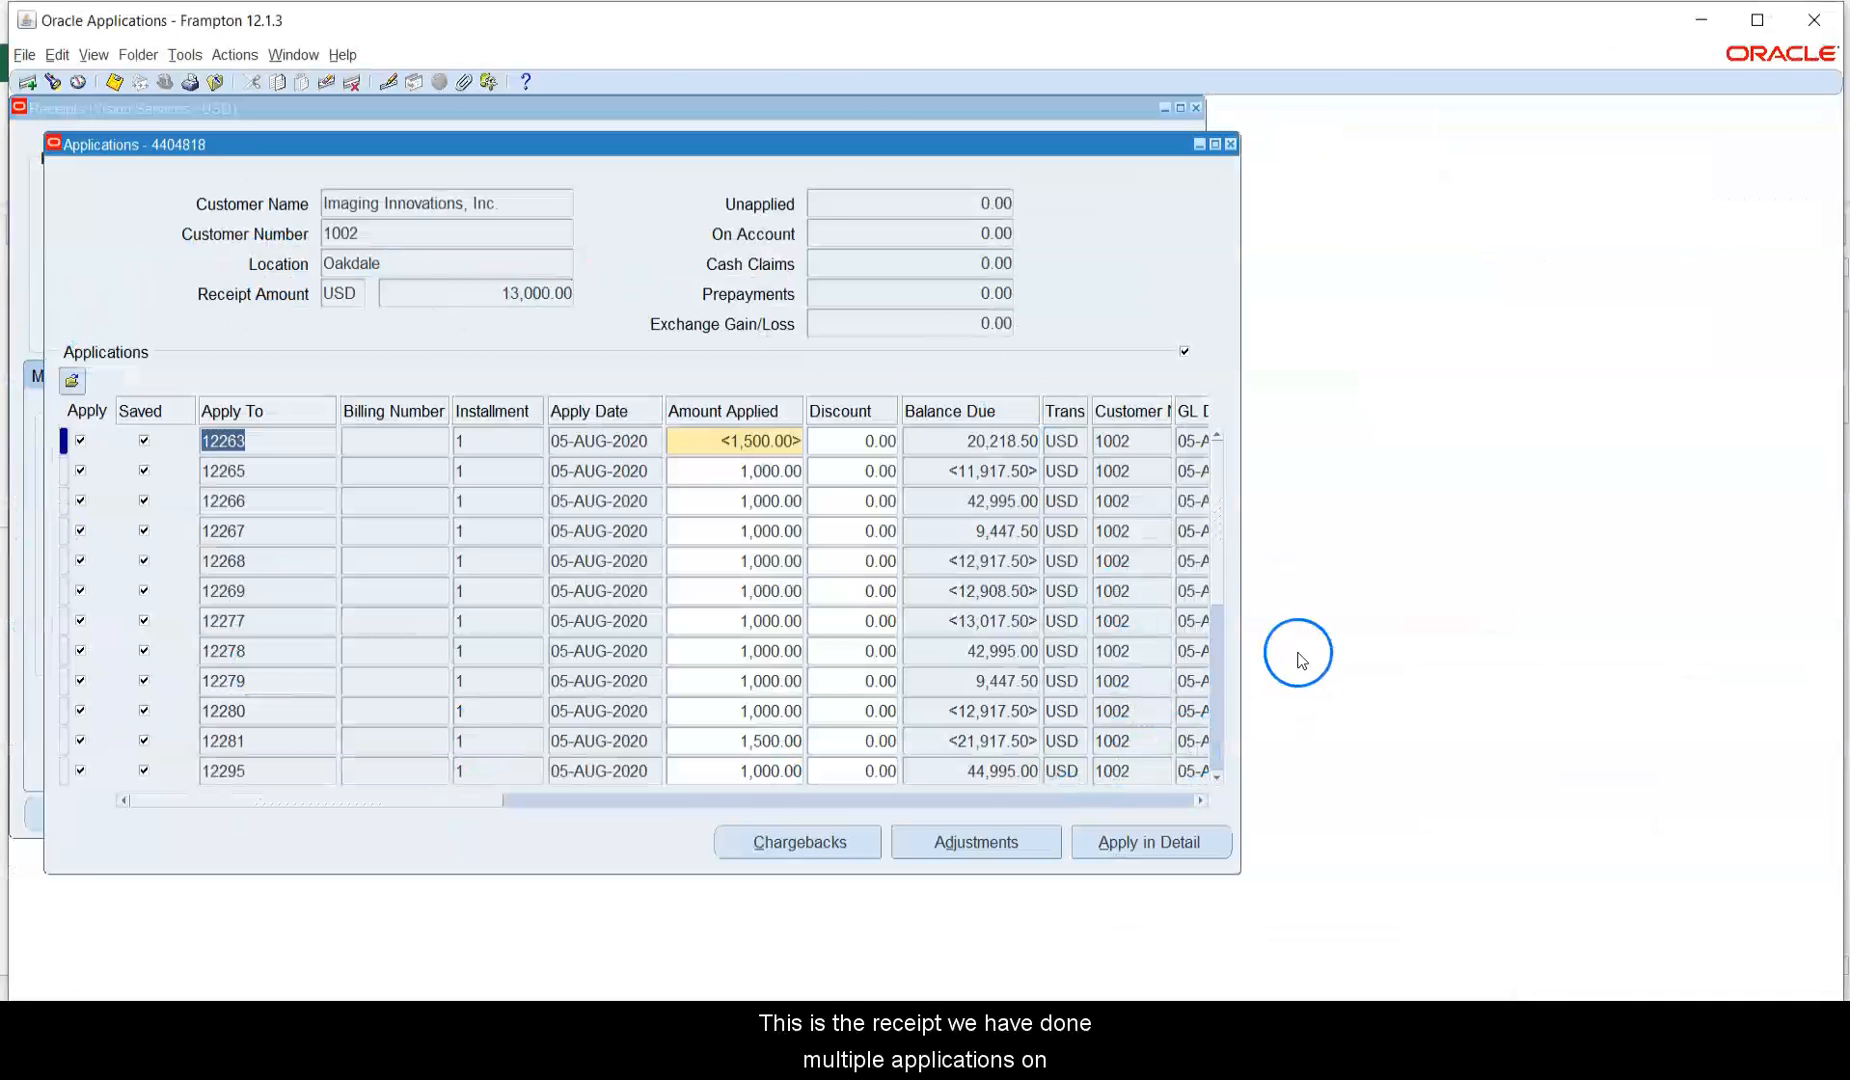
left_click(1216, 776)
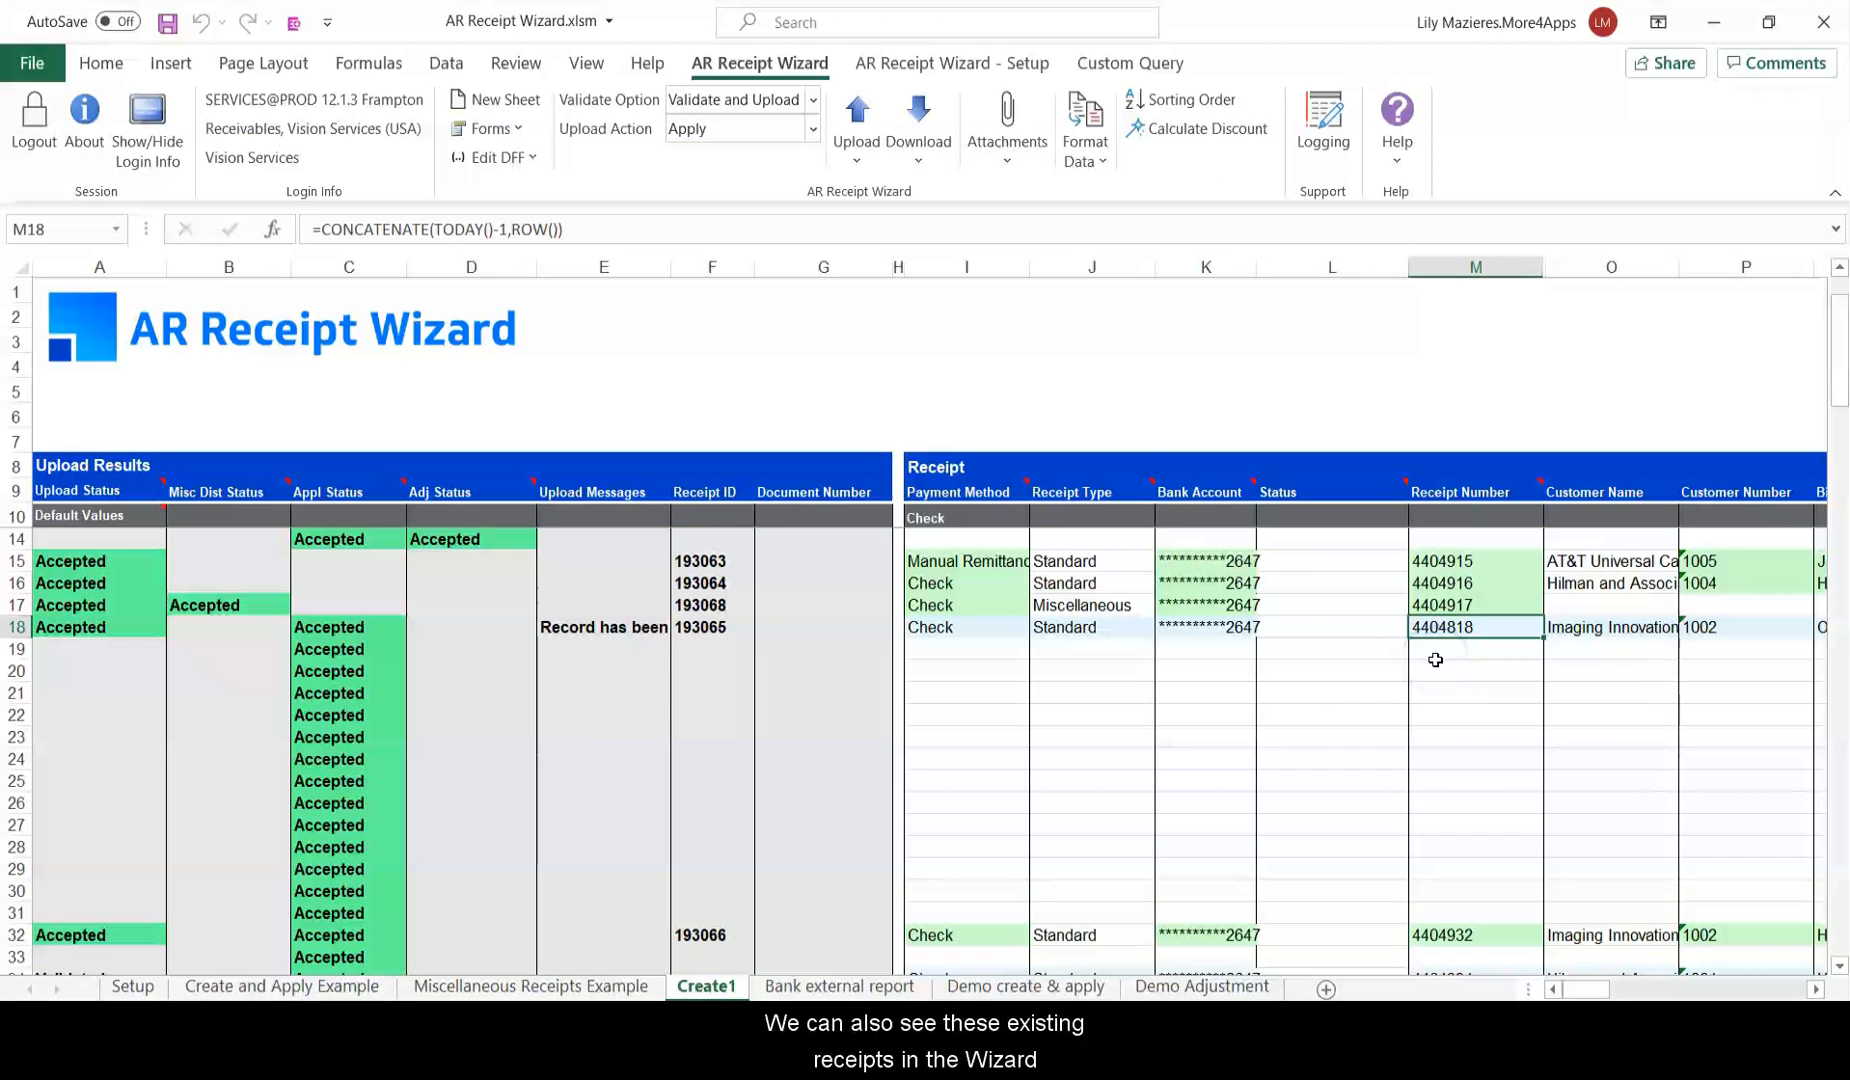
Start a Receipt download via form into the first empty row, M39.
scroll(1415, 660, "down", 6)
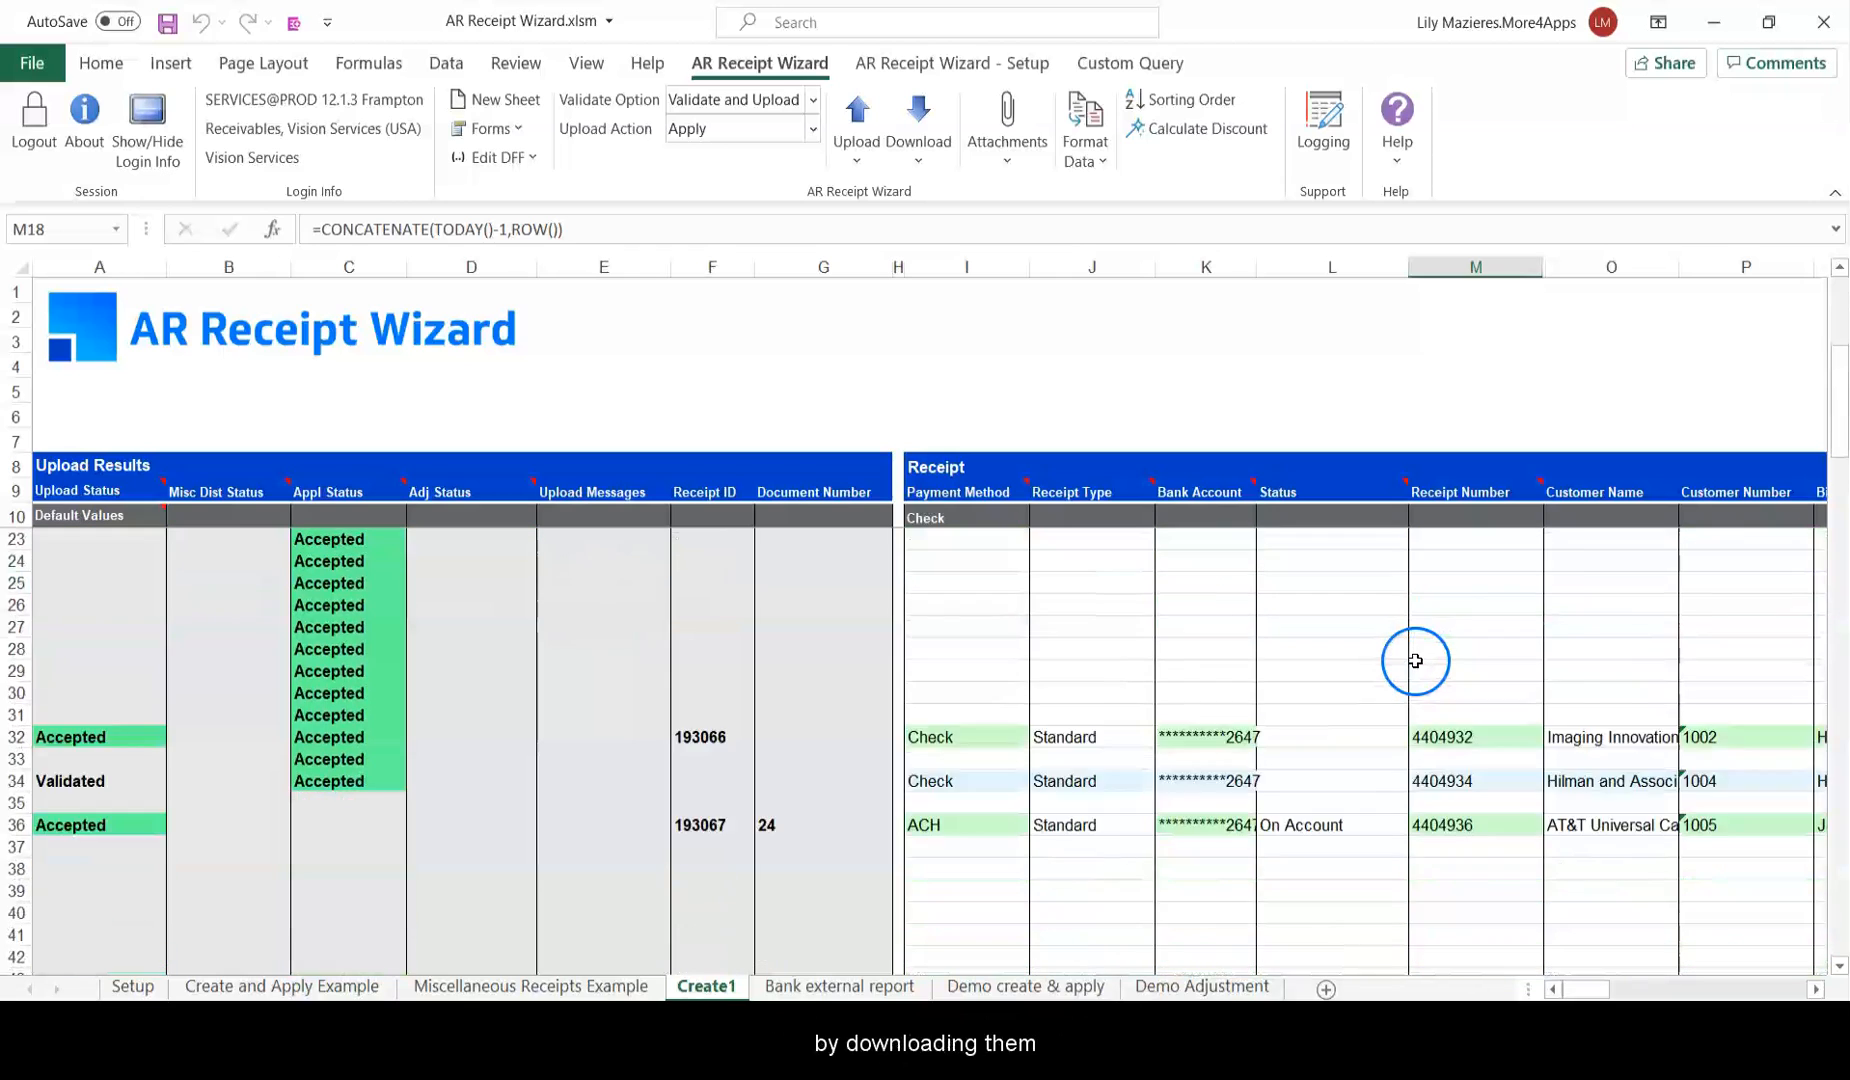
scroll(1445, 600, "down", 2)
left_click(1448, 556)
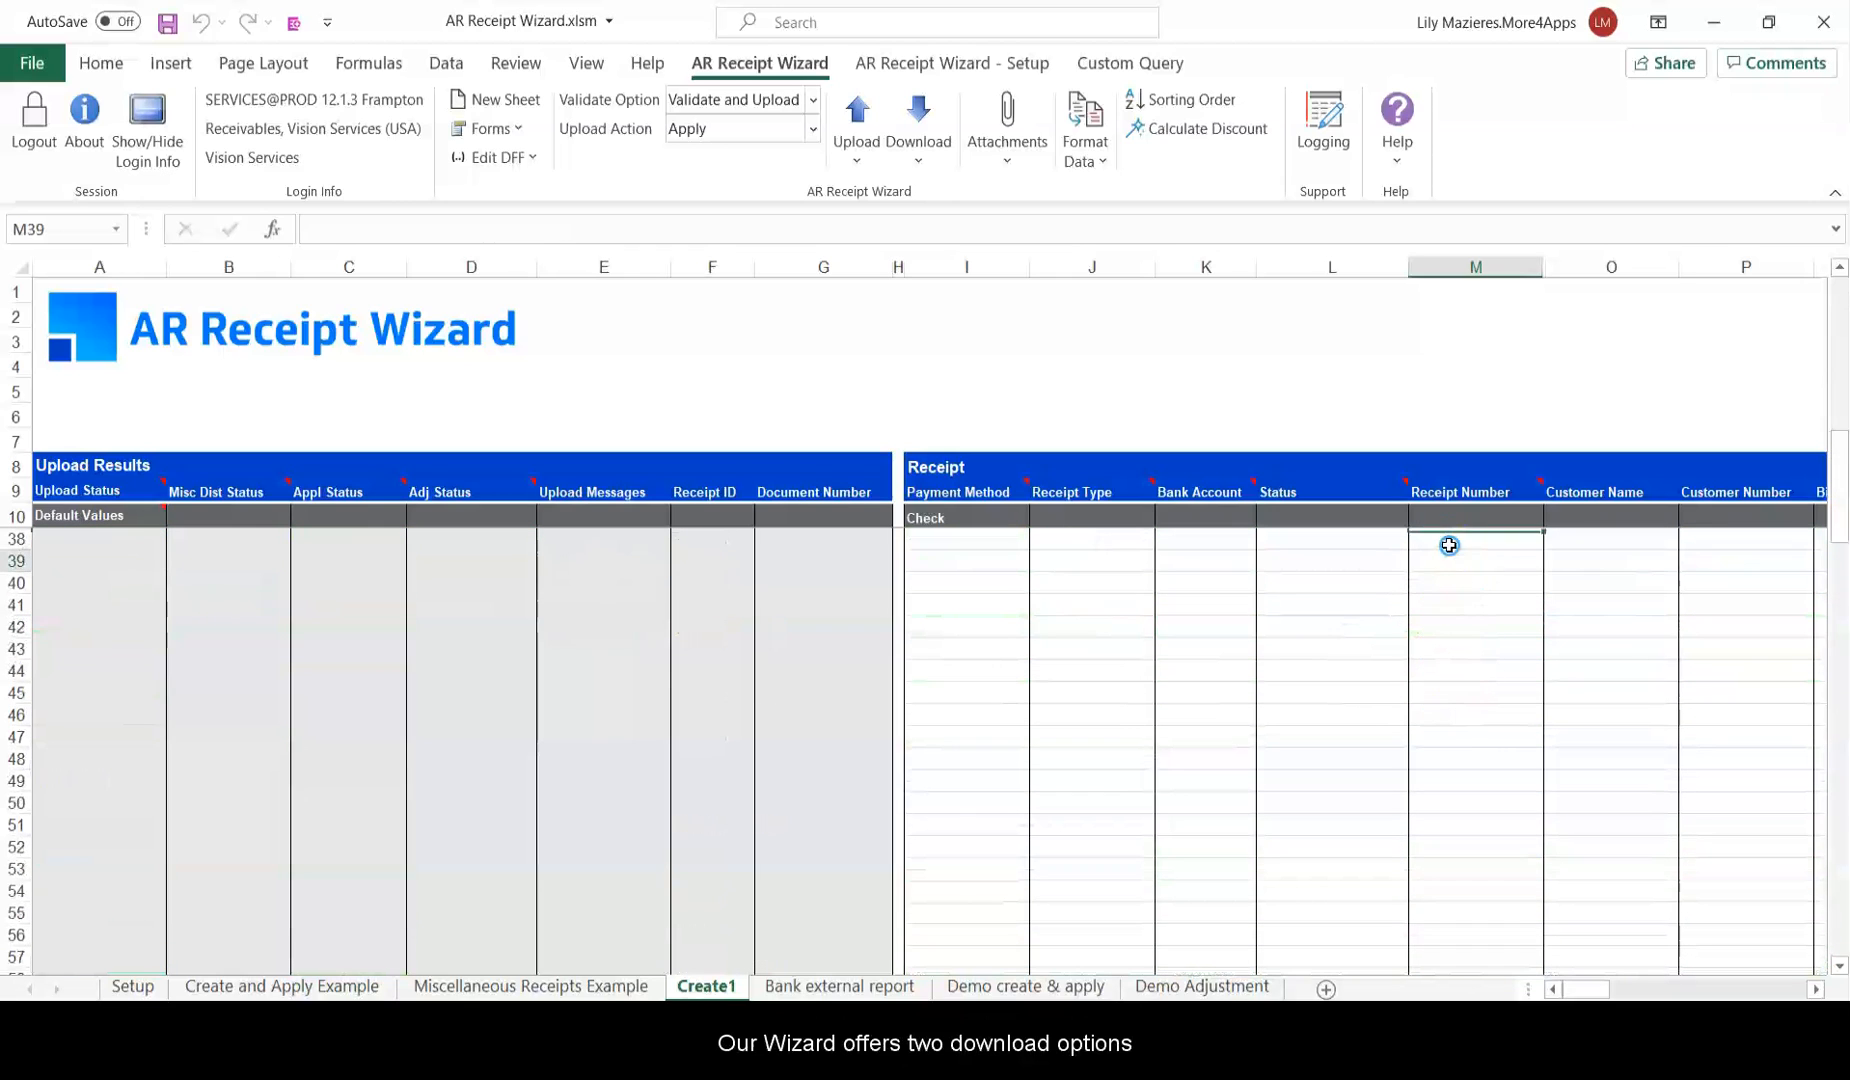
left_click(919, 160)
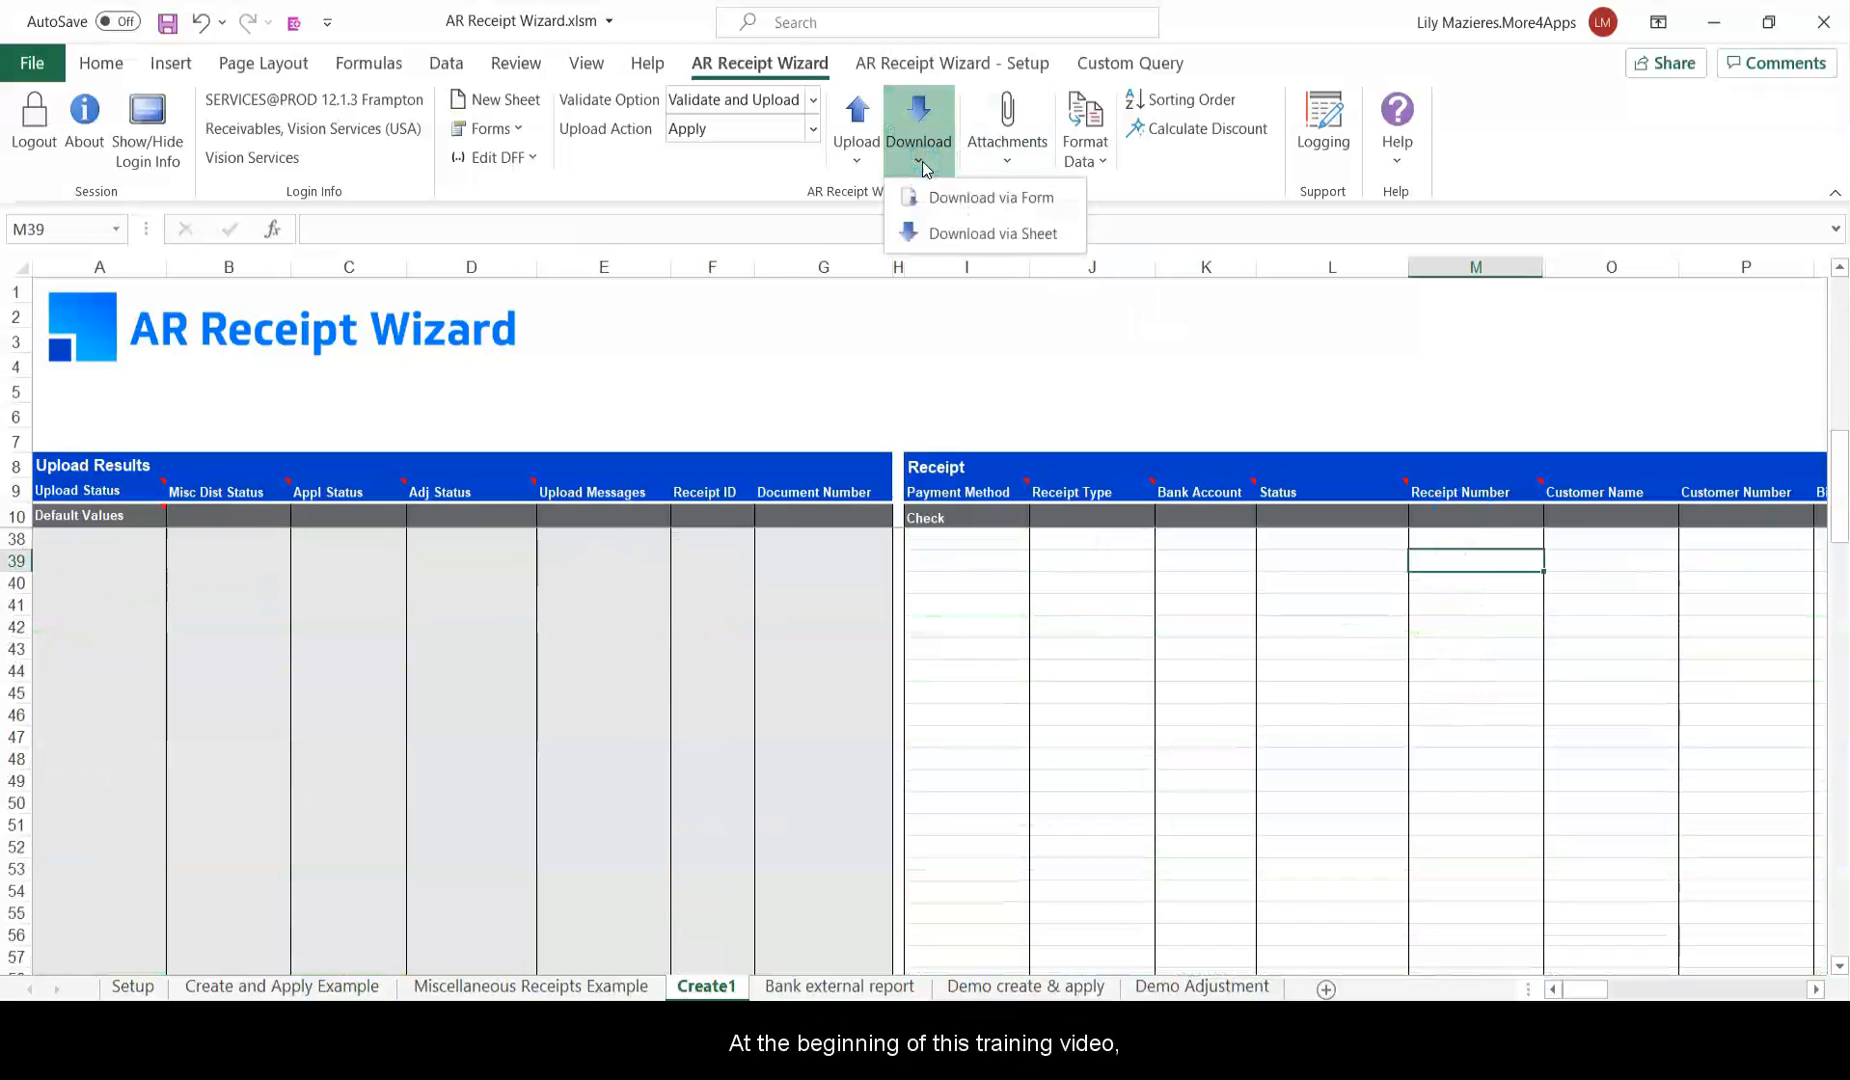
left_click(1052, 199)
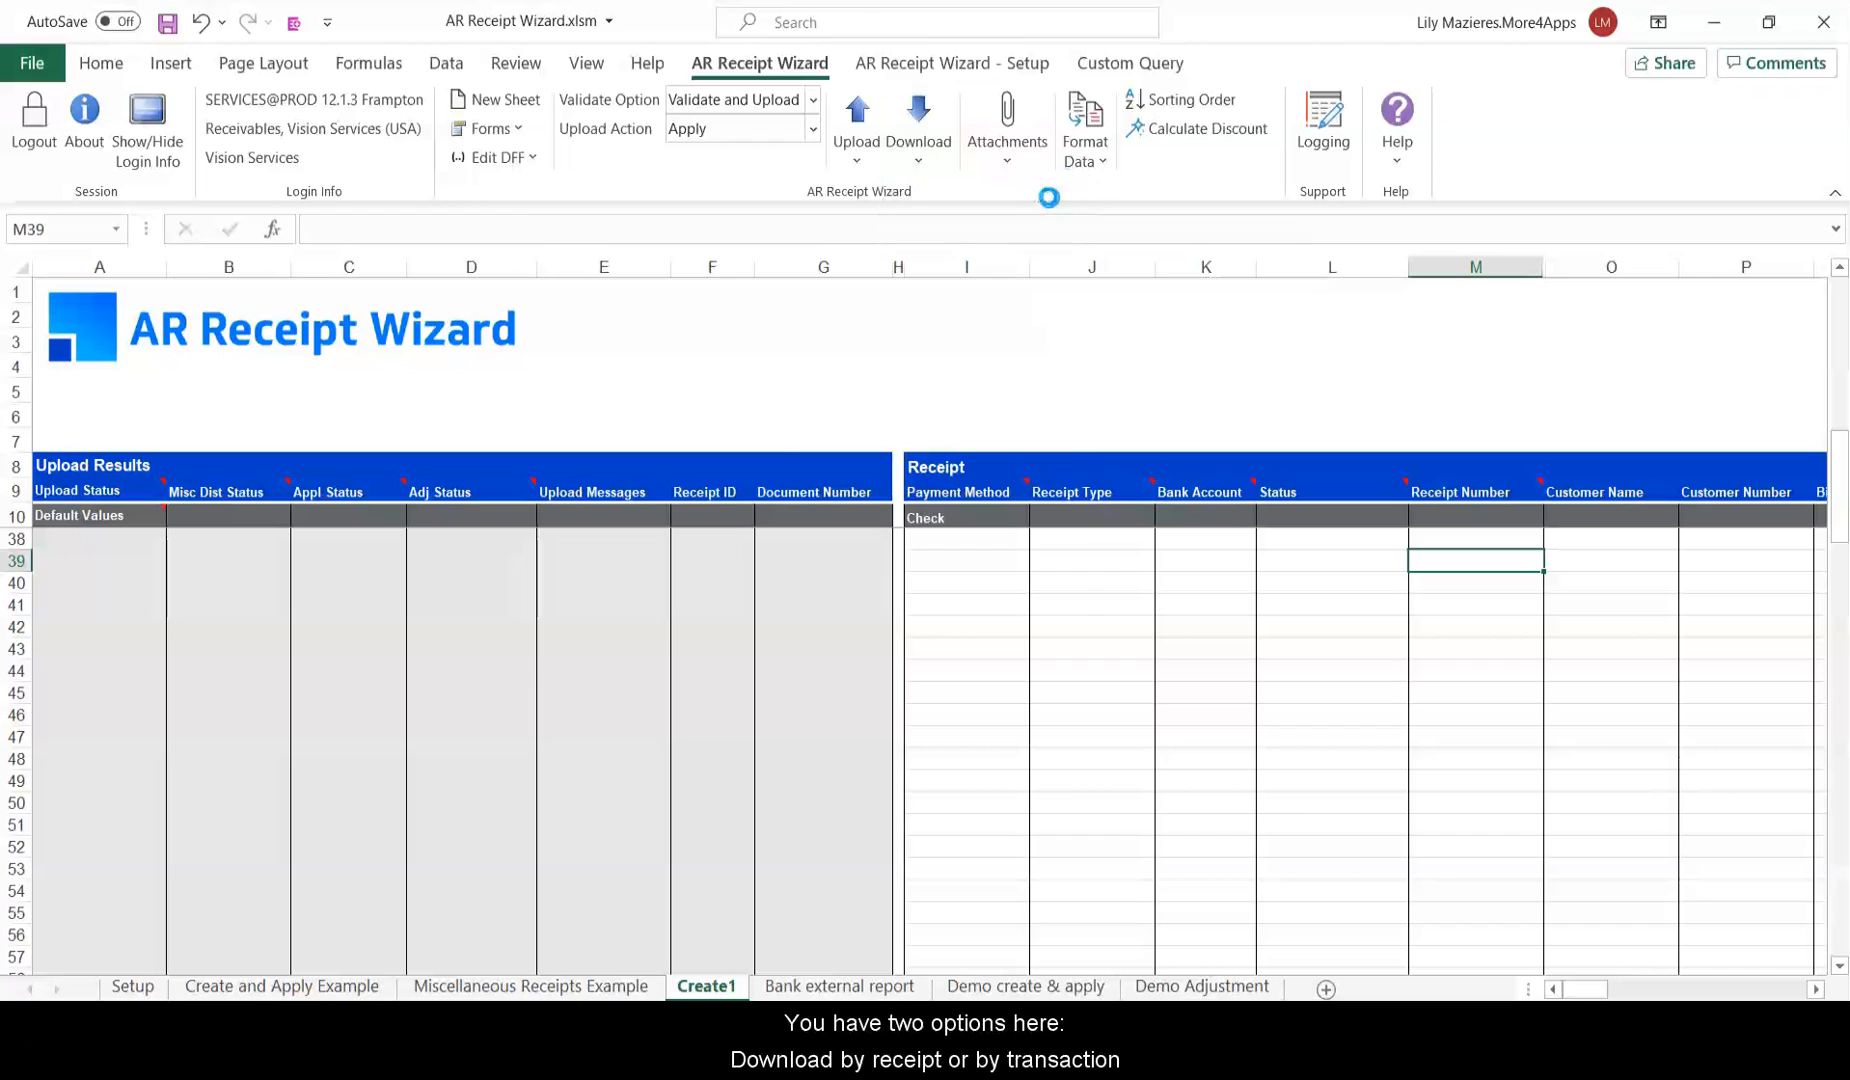
left_click(1040, 515)
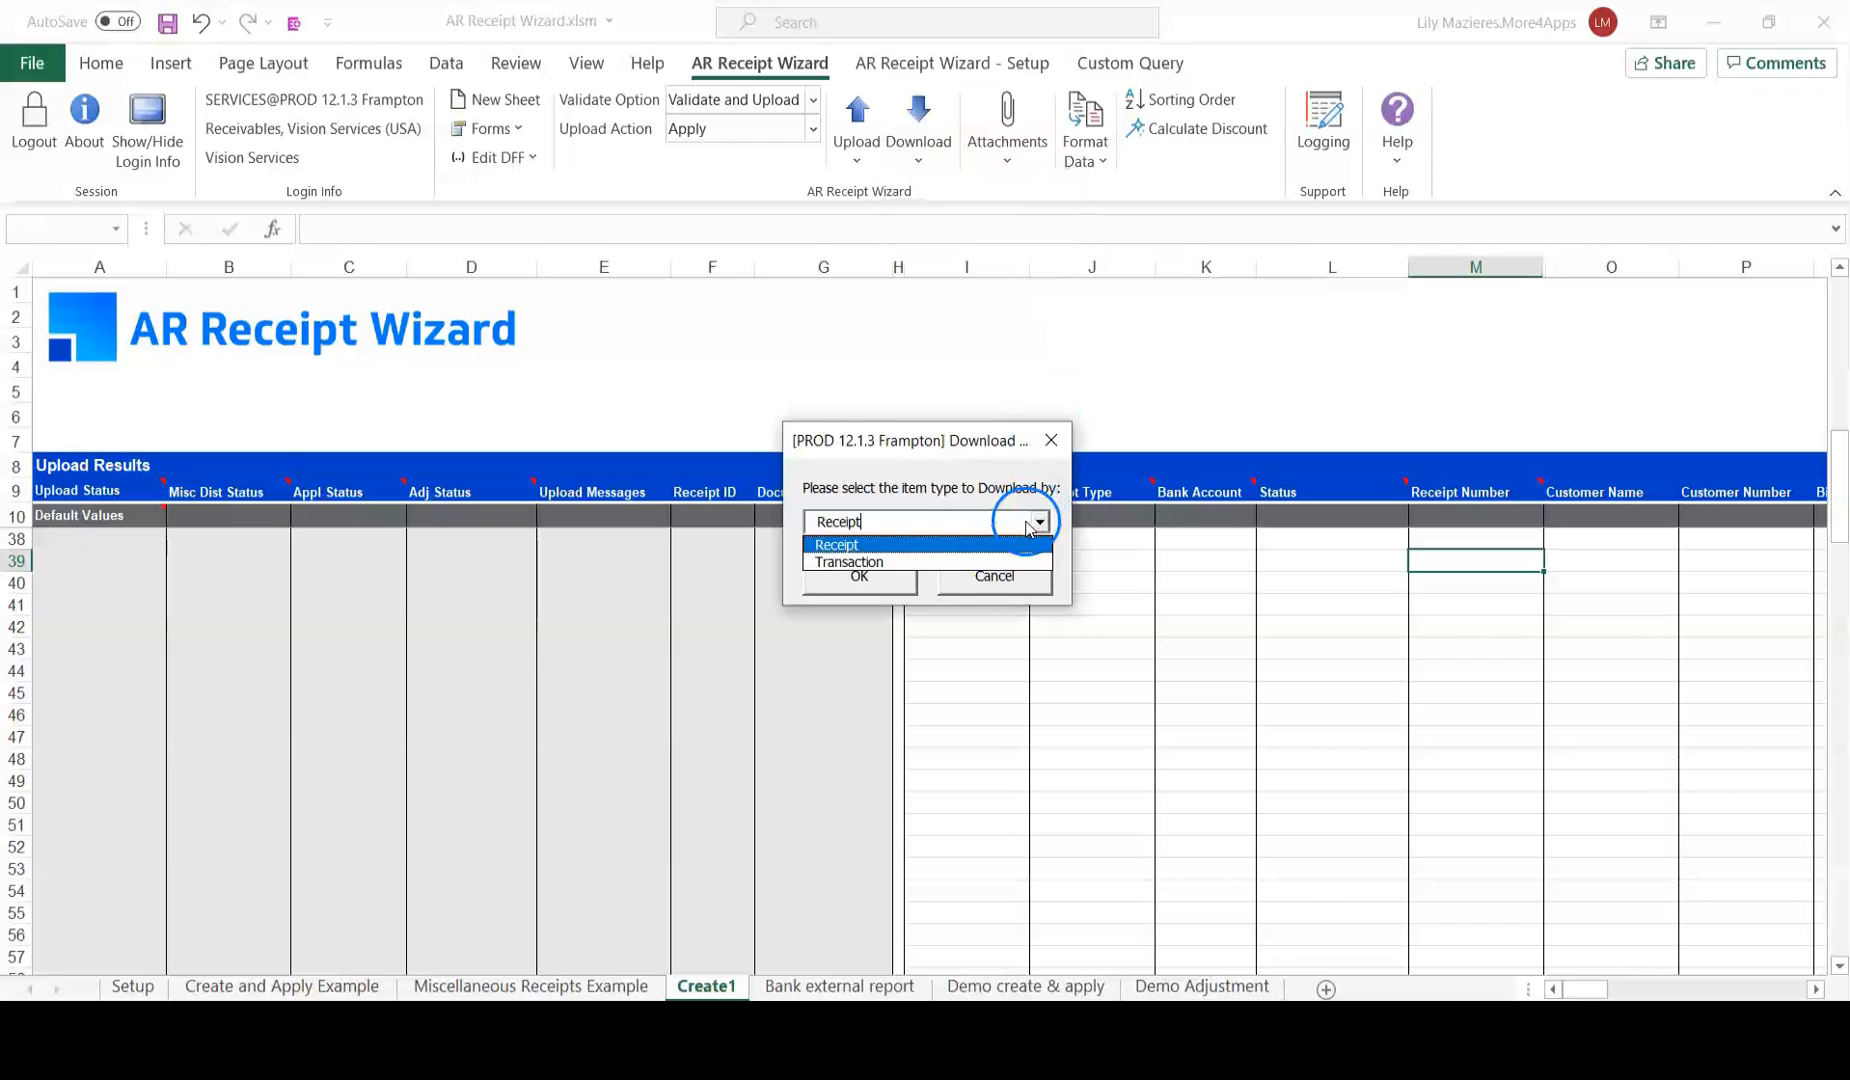
left_click(1038, 521)
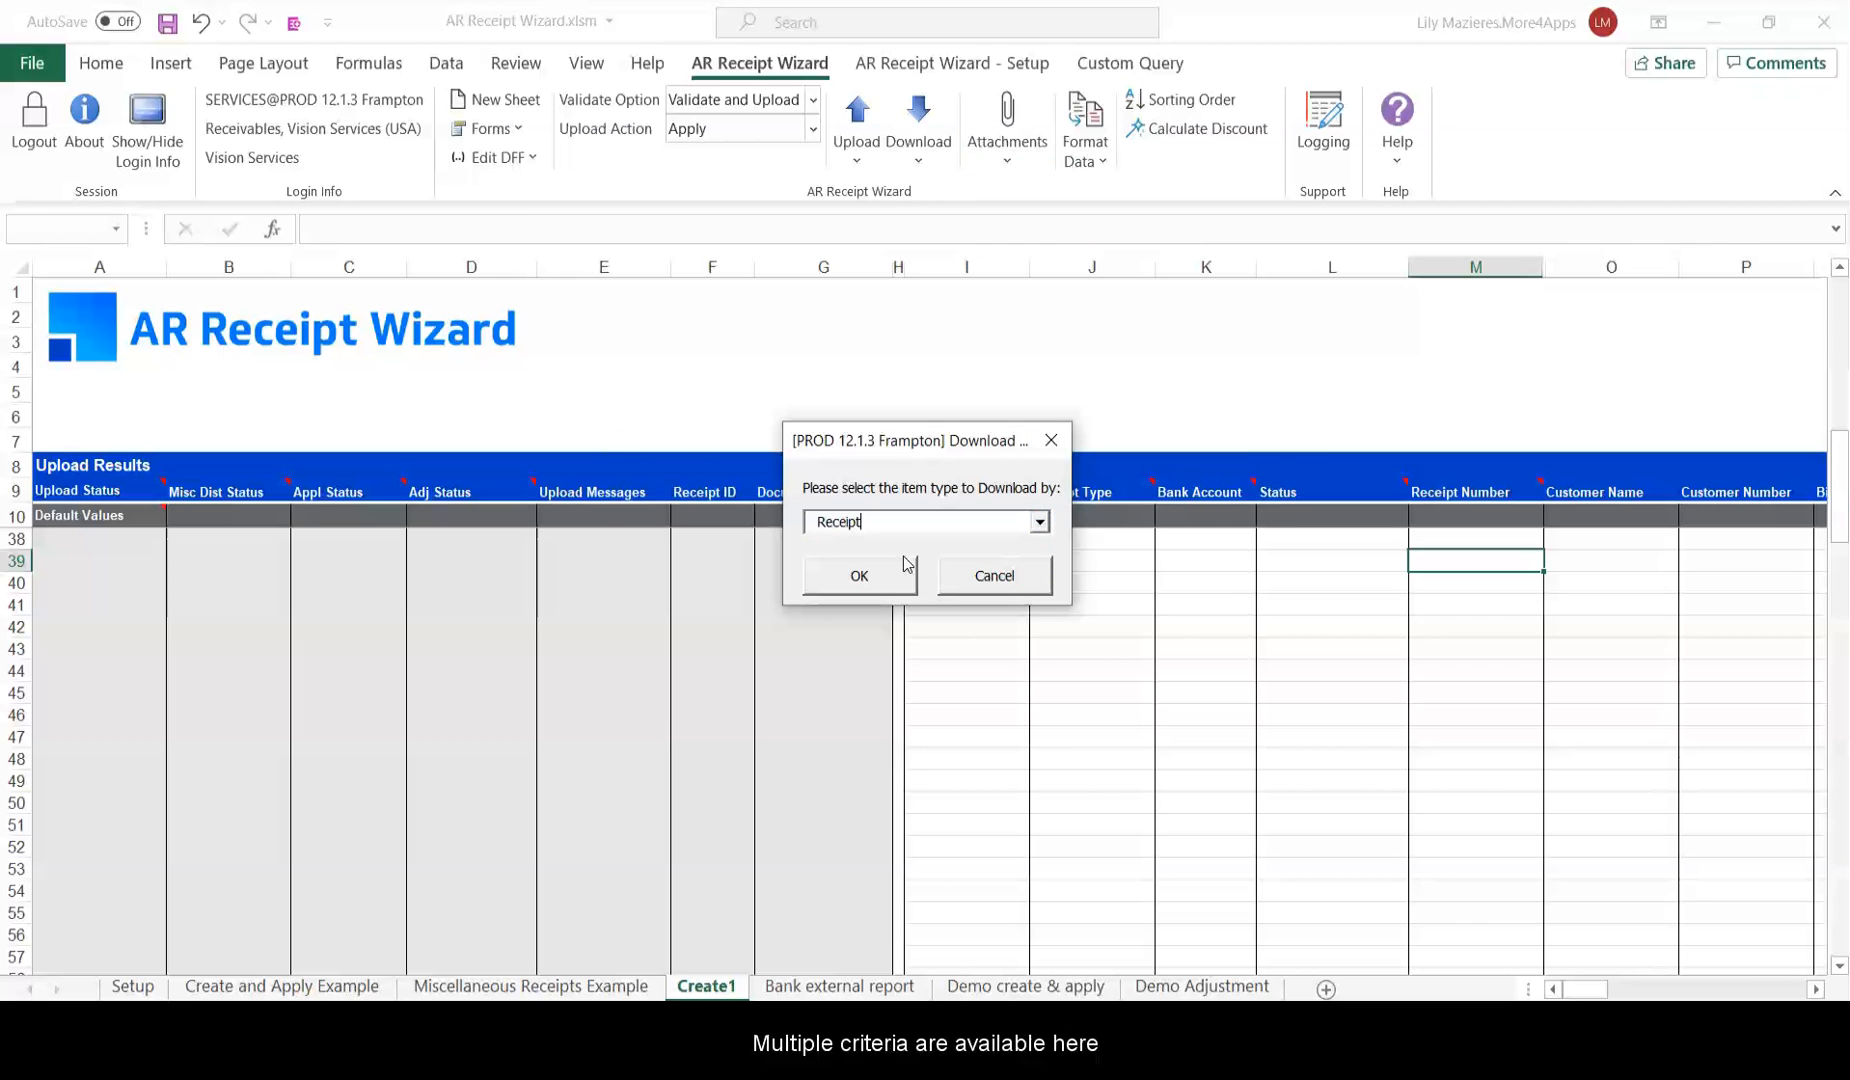
left_click(905, 568)
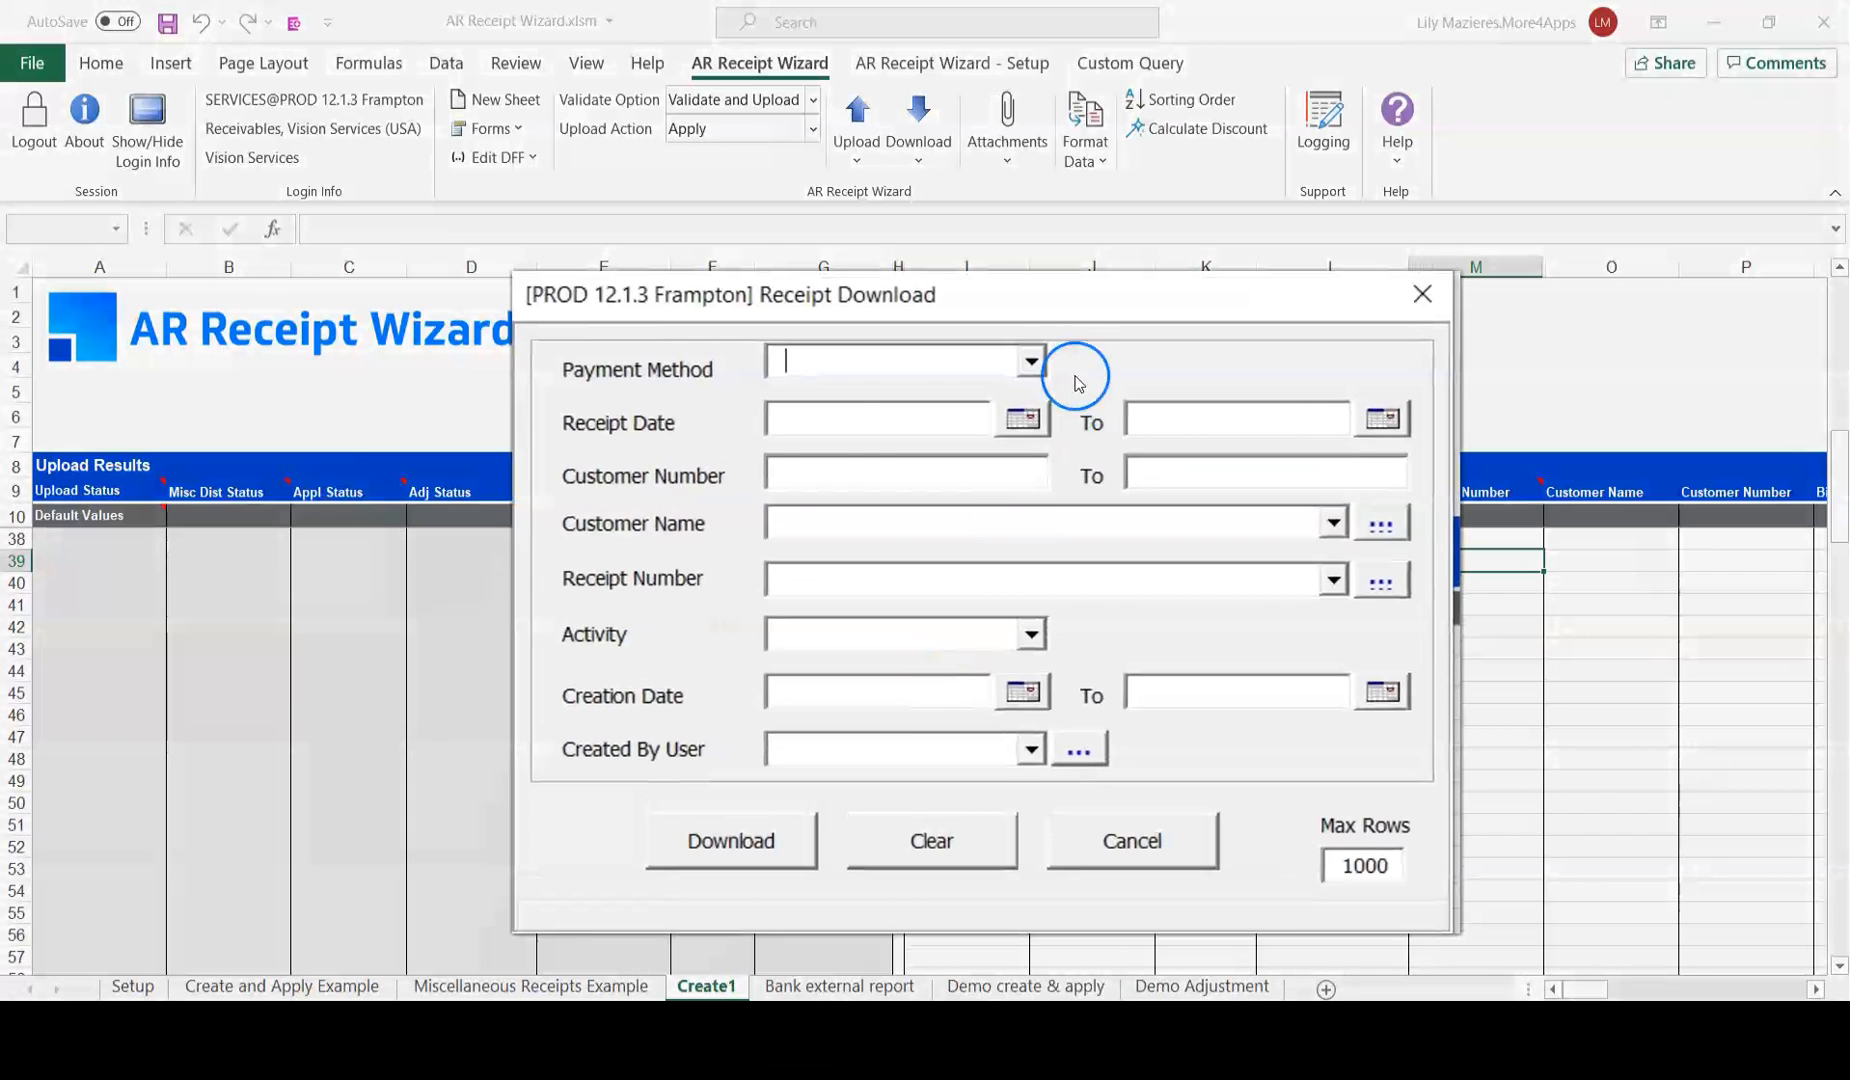
Download receipts dated 8/3/2020 to 8/6/2020.
left_click(1022, 415)
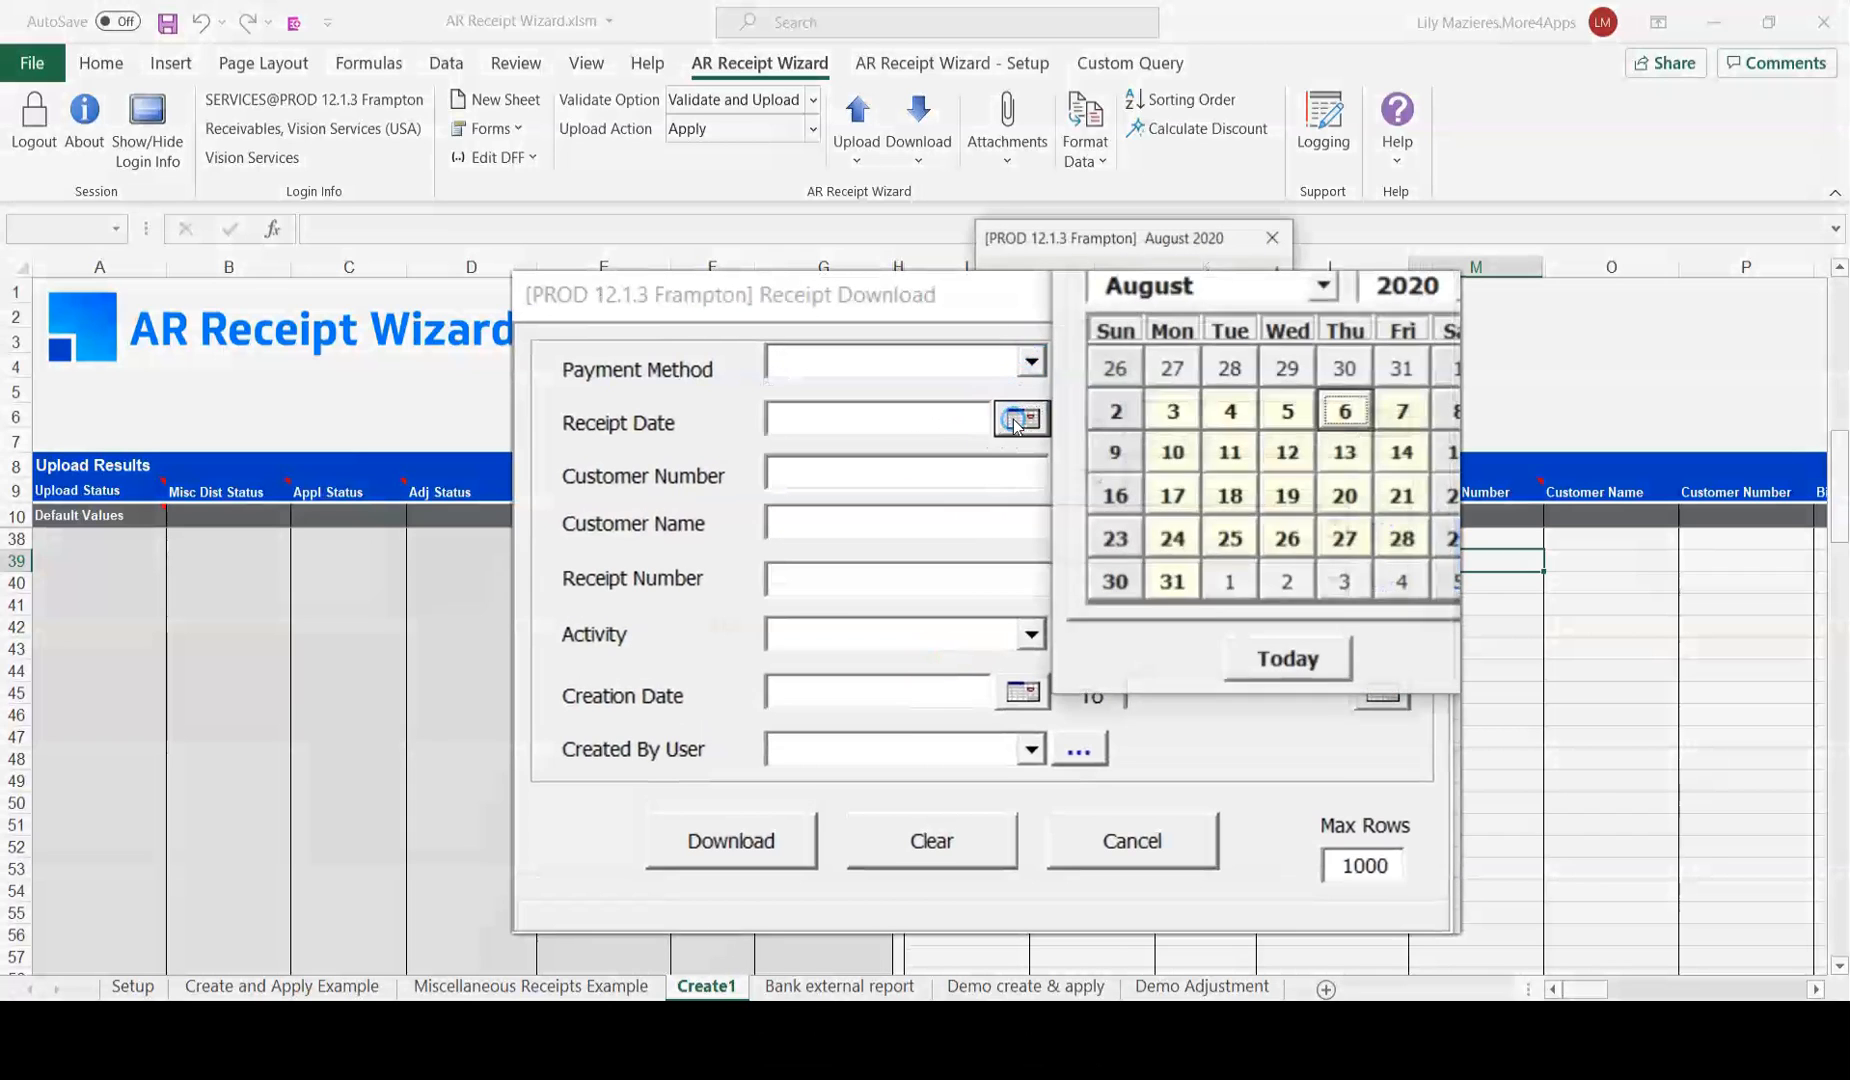
left_click(1190, 412)
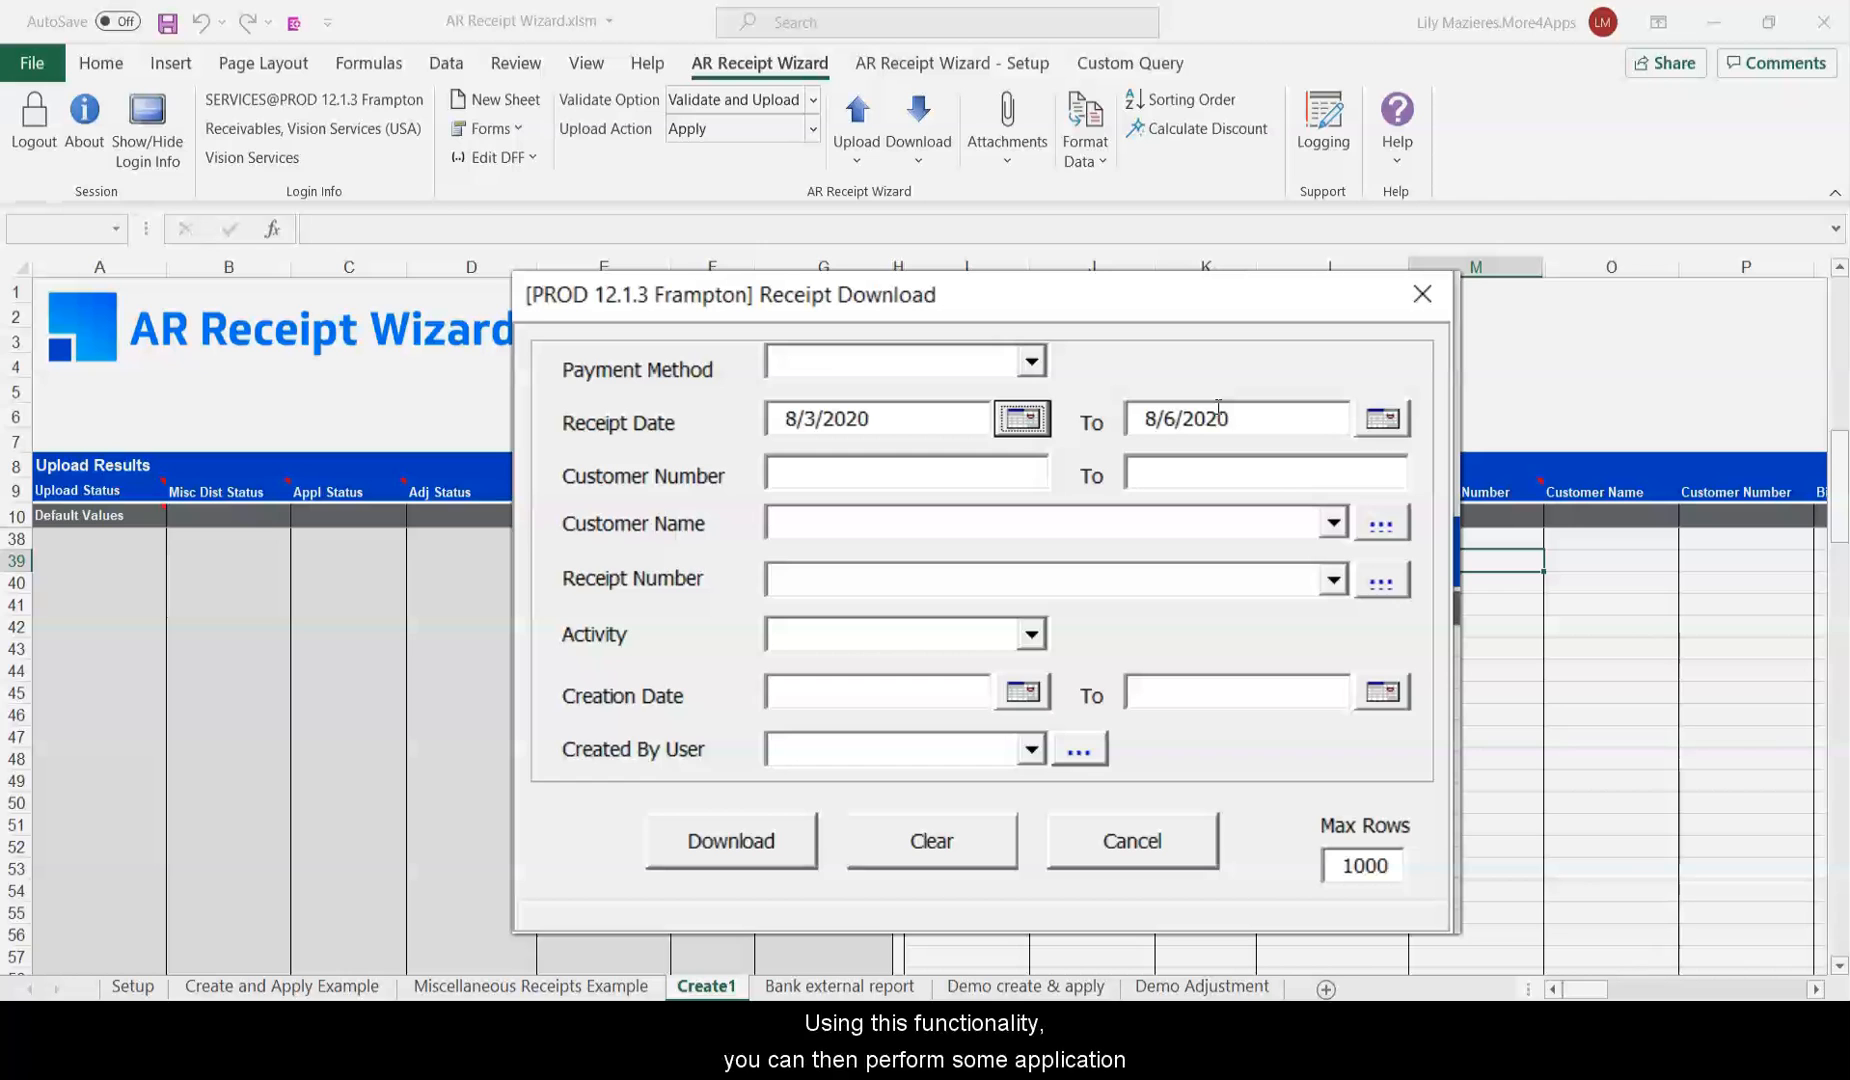
left_click(795, 678)
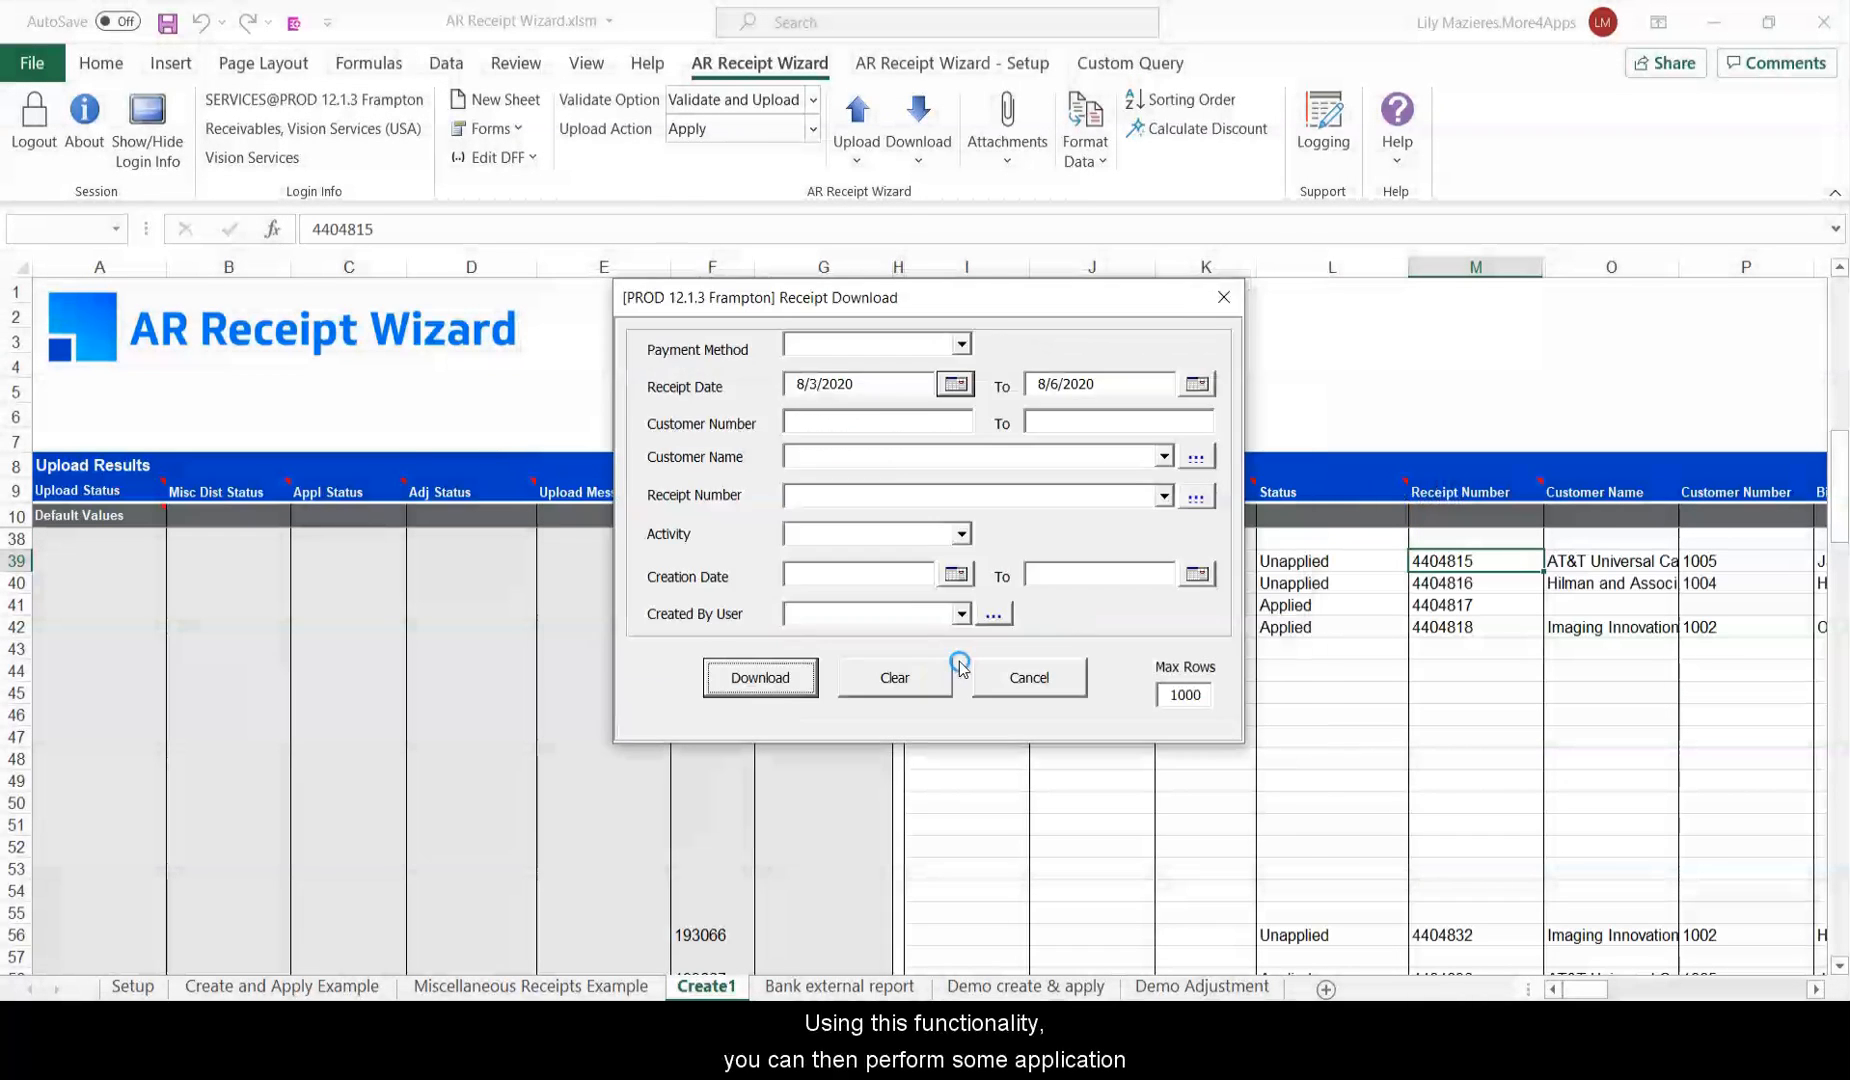
left_click(1040, 682)
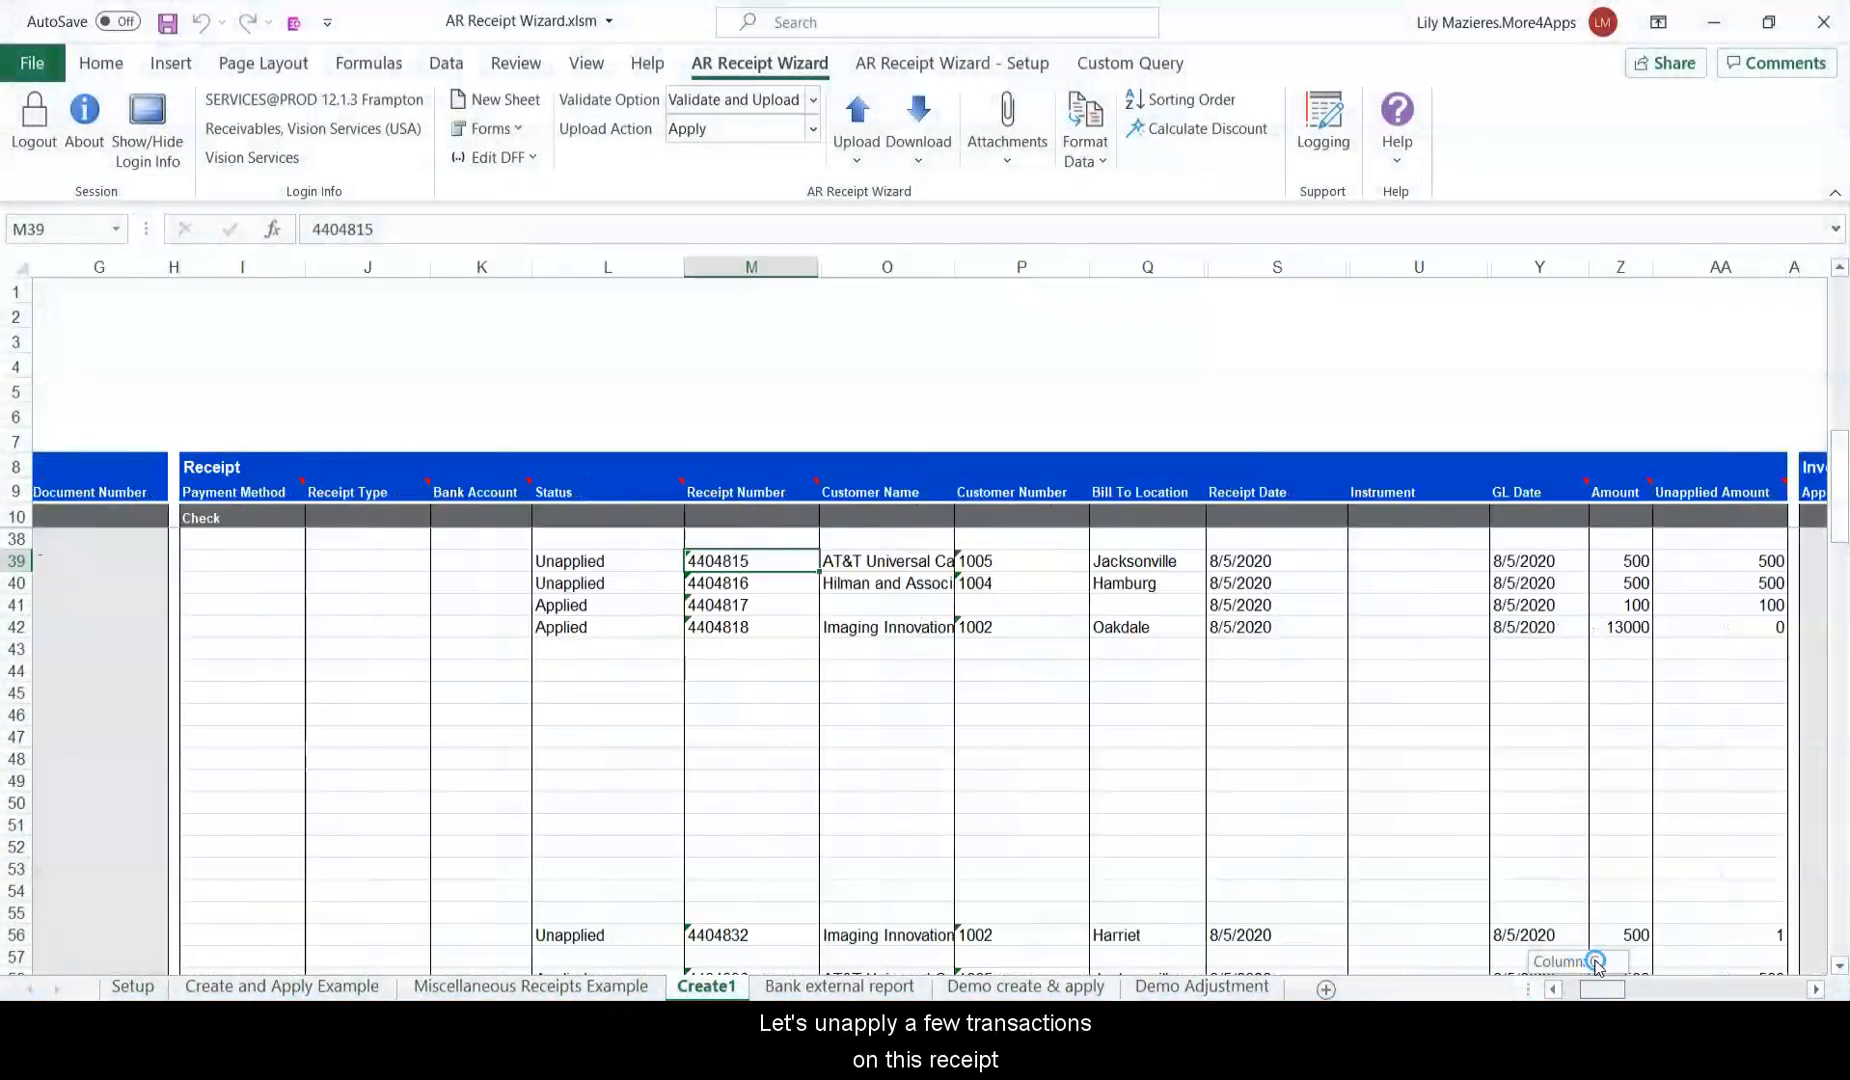
Clear the application lines on rows 51–55 for transactions 12280 through 12300.
left_click_drag(1595, 963, 1620, 970)
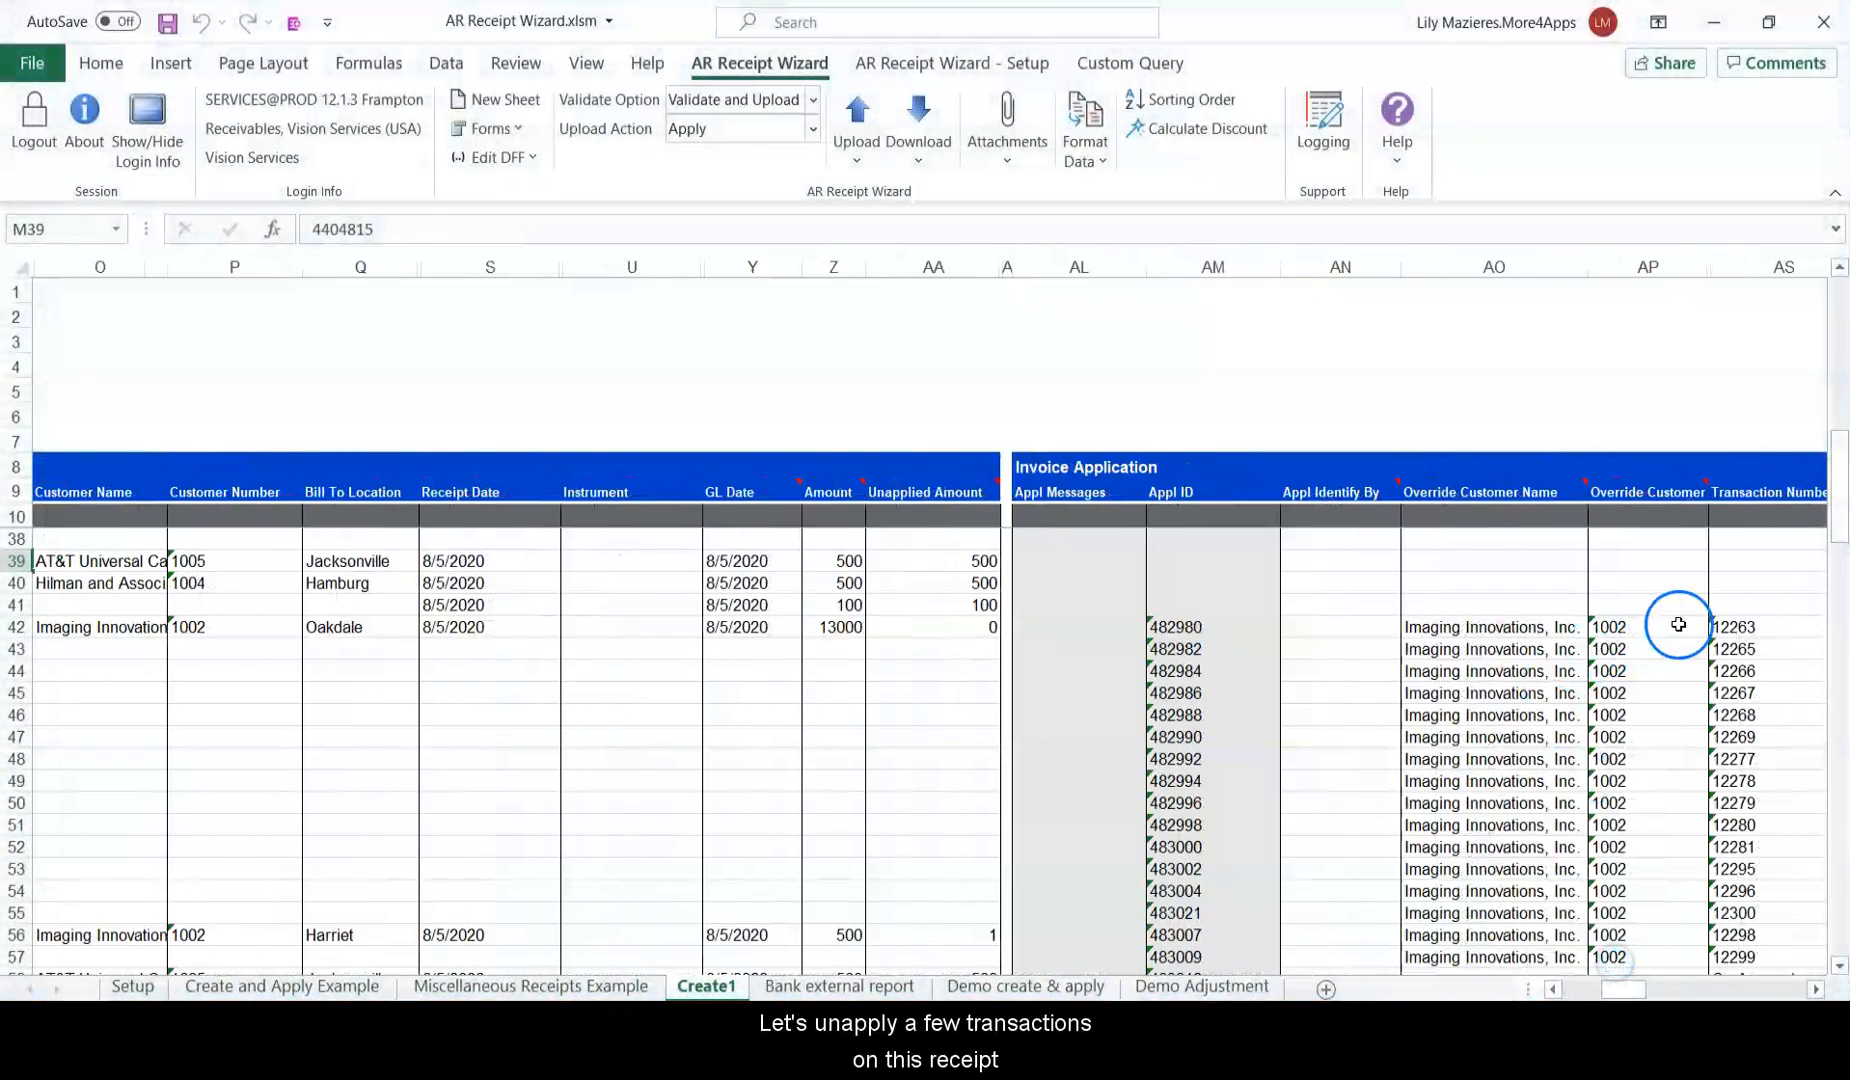
scroll(1630, 940, "right", 2)
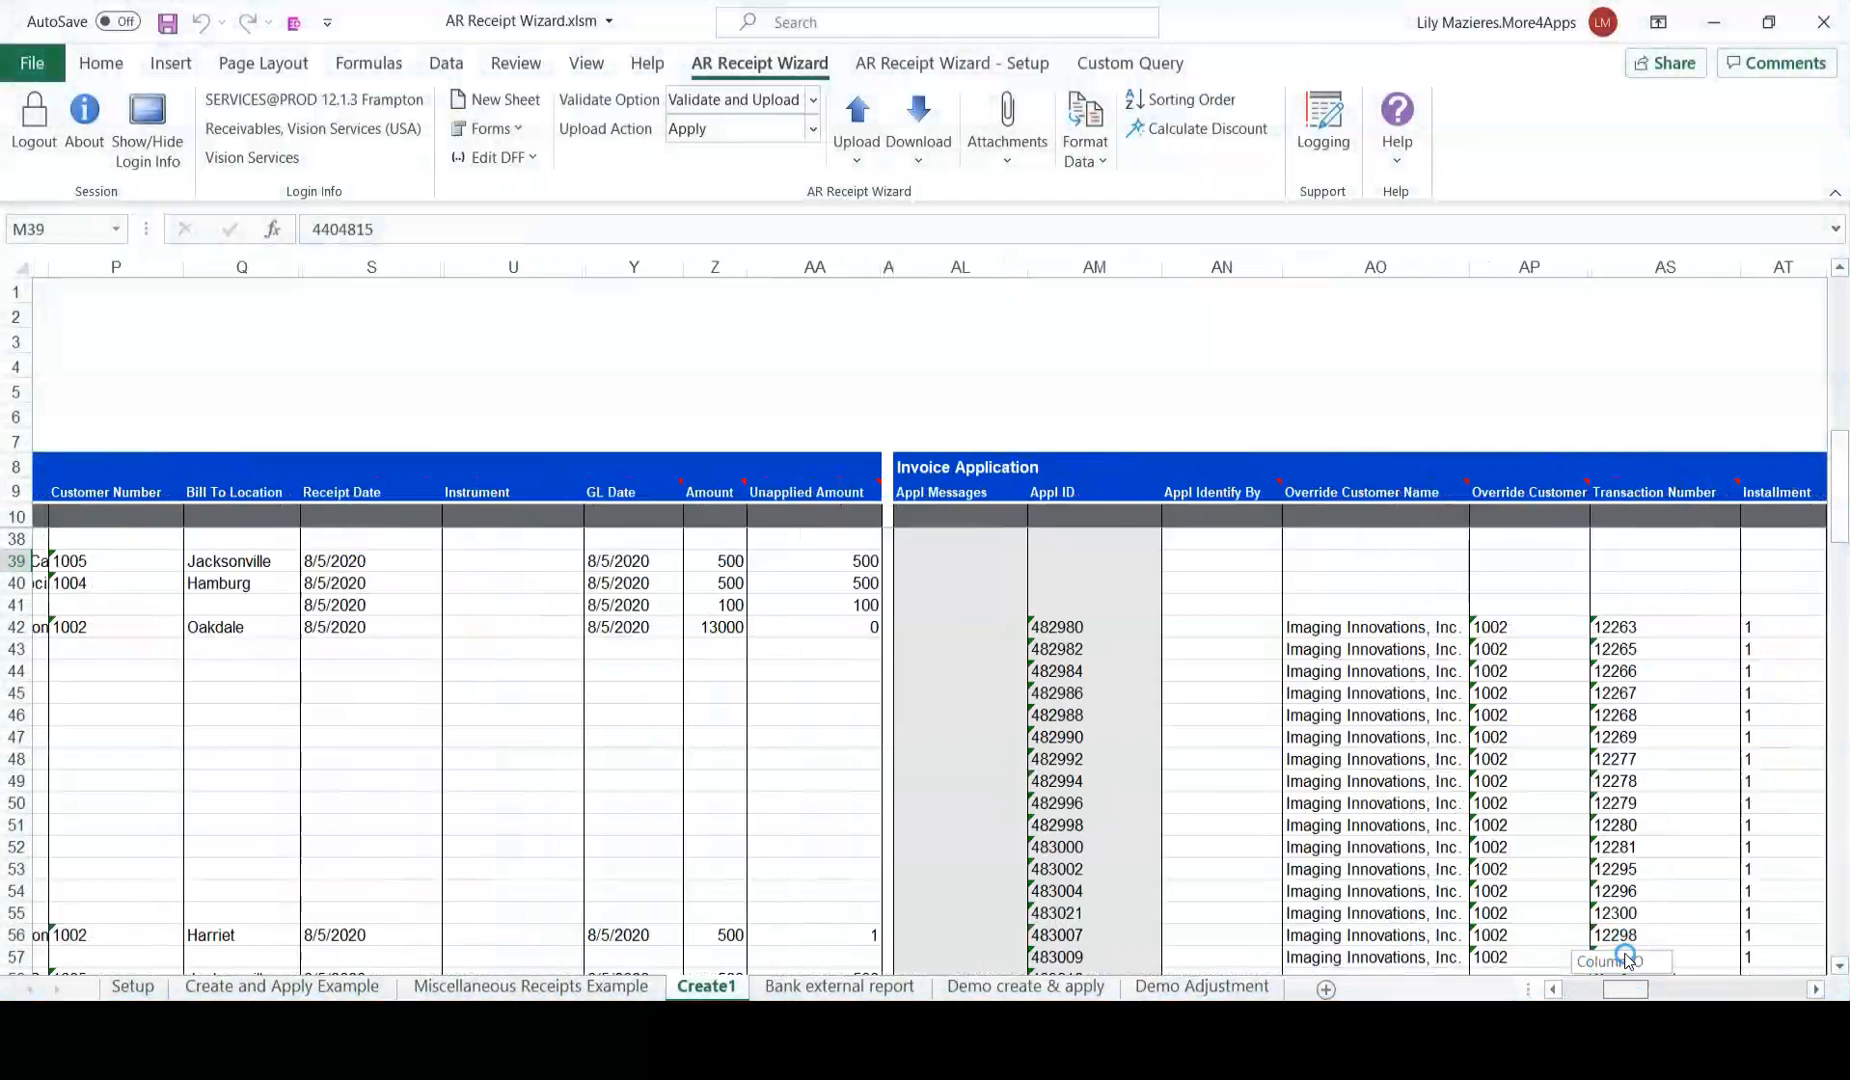
left_click_drag(16, 825, 16, 913)
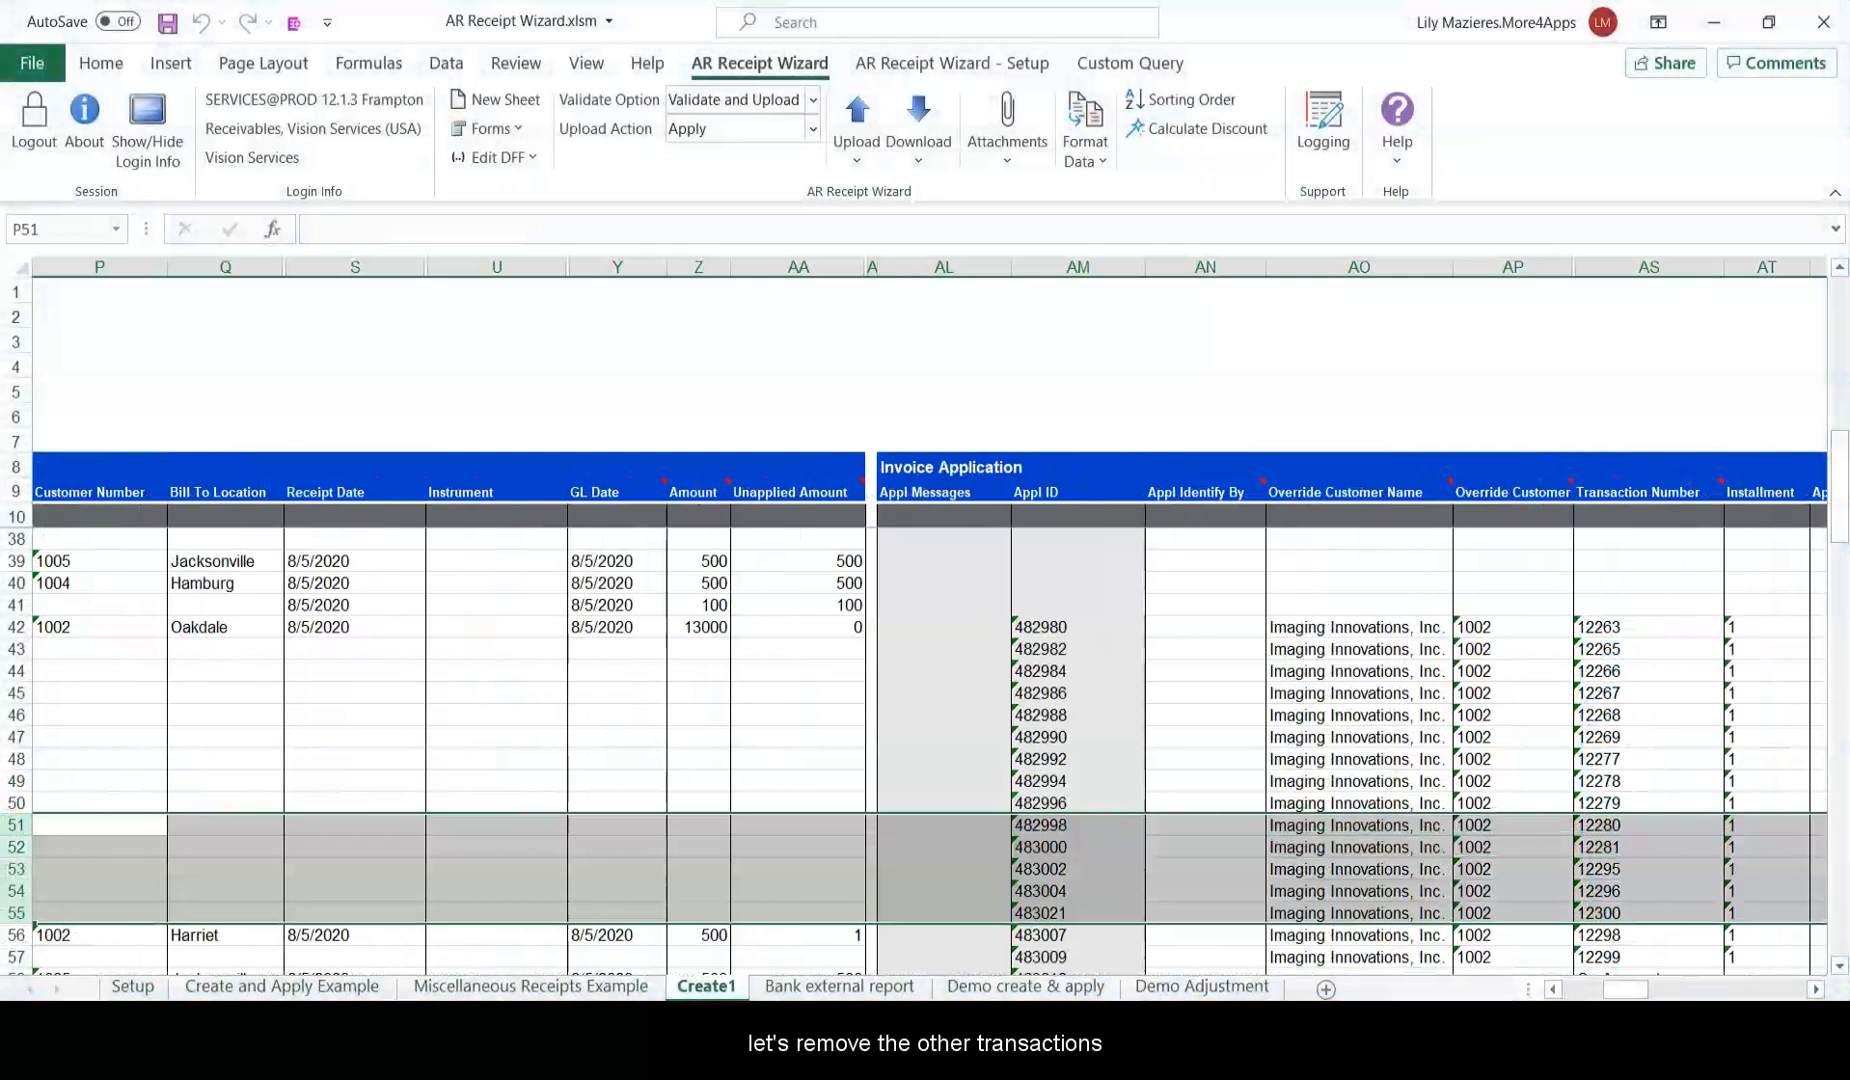
key("Delete")
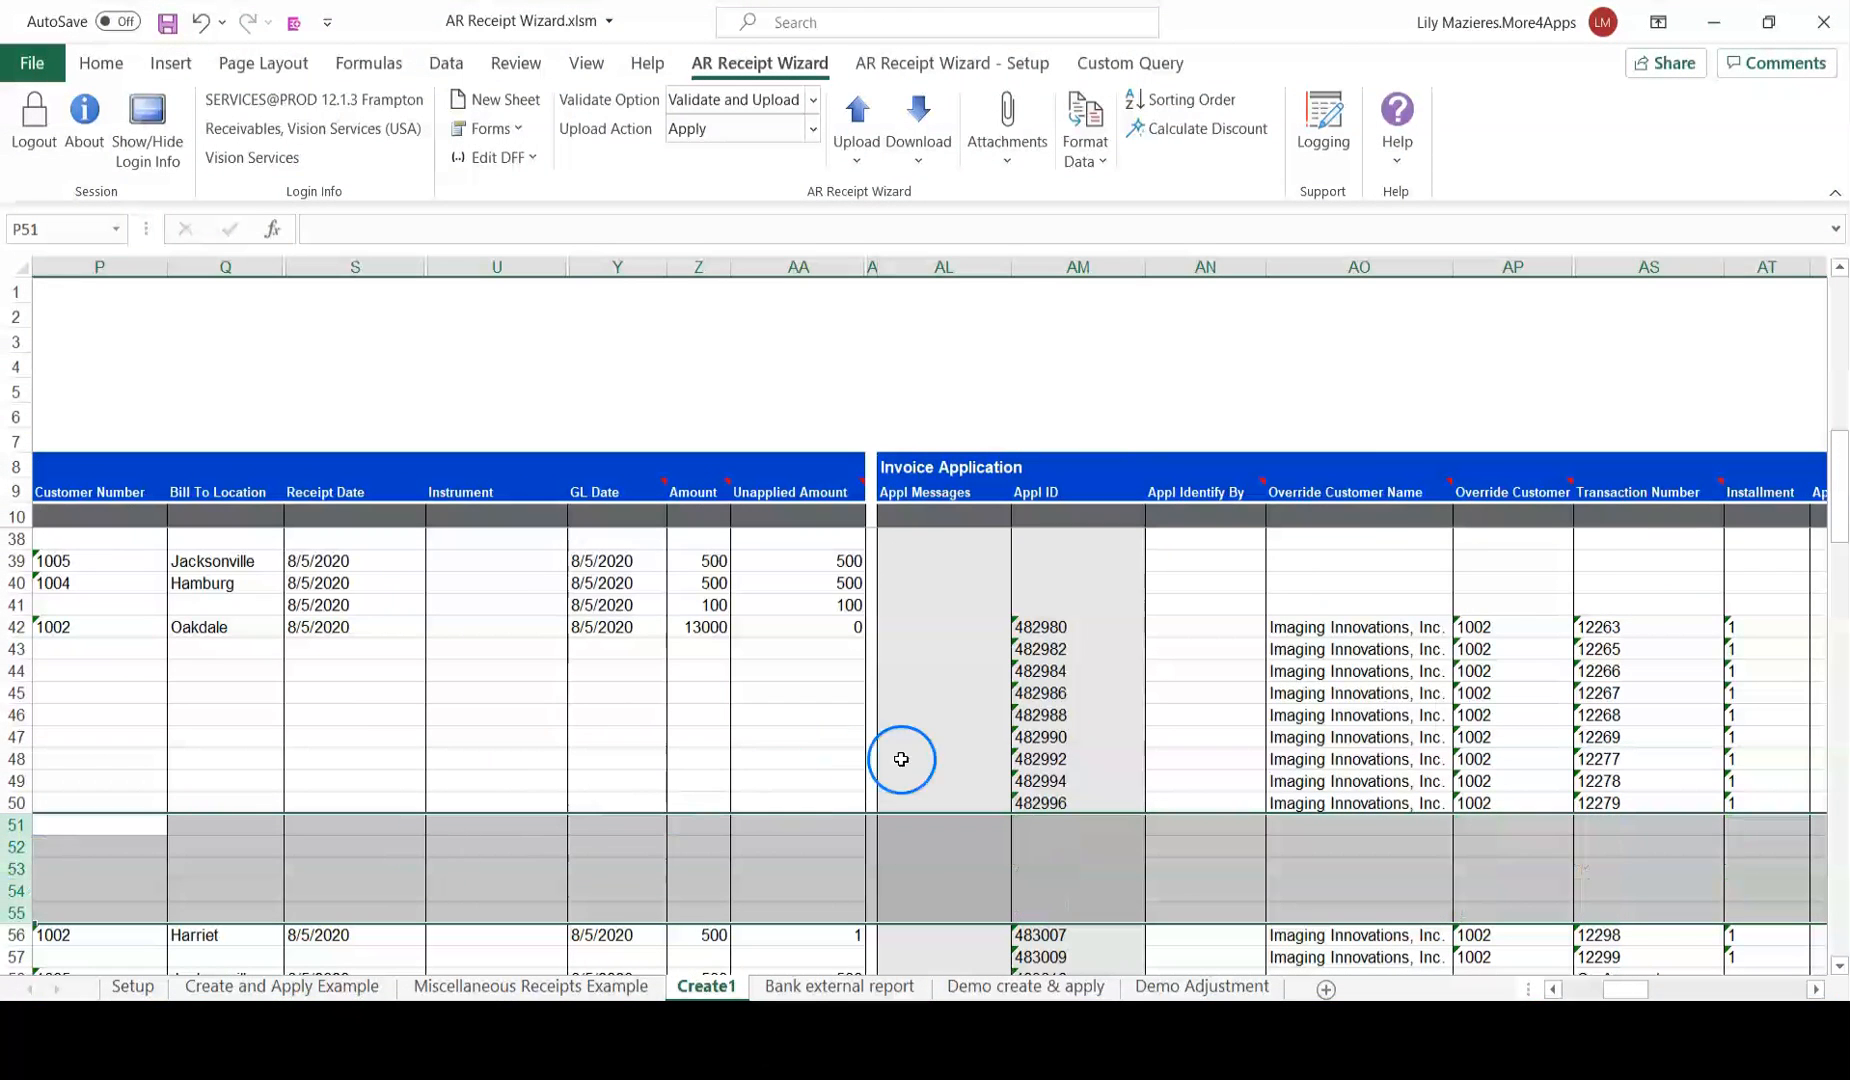
left_click(1098, 705)
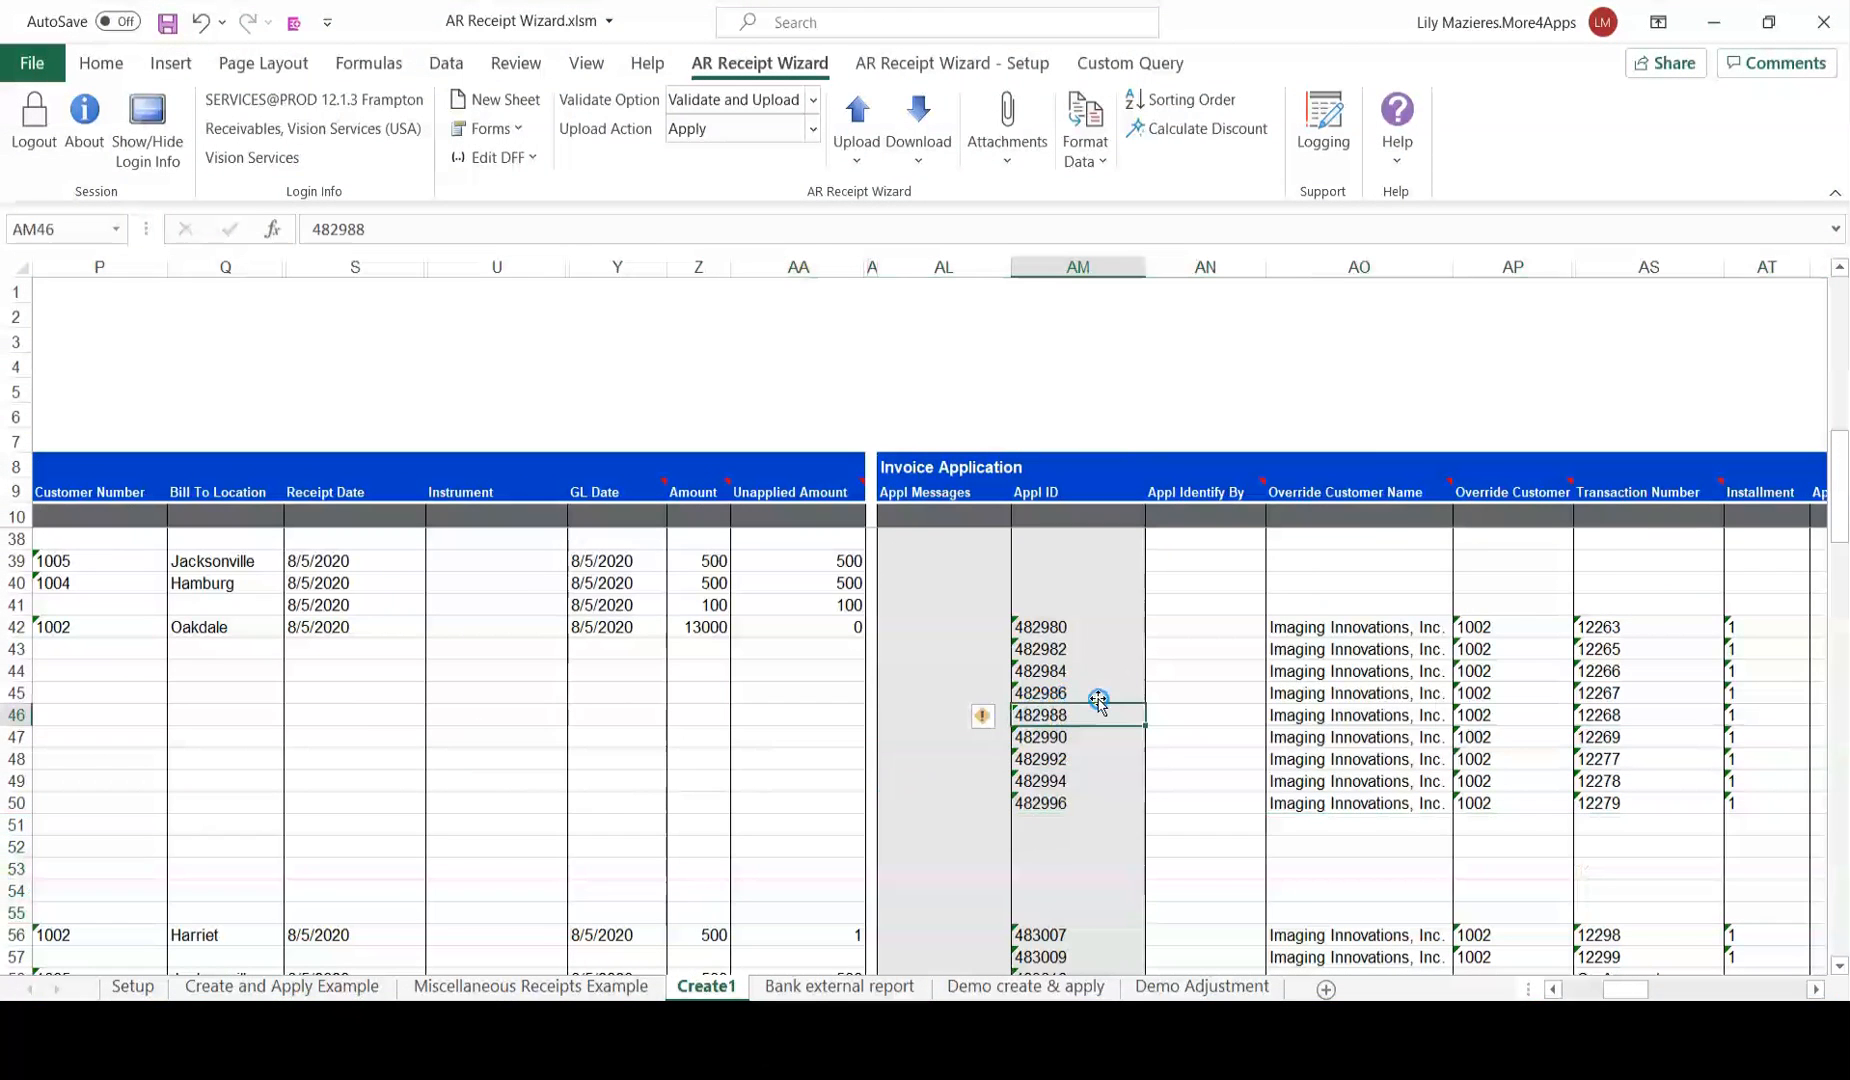
Select receipt 4404818's row and bring up the Upload Action choices.
left_click(1304, 620)
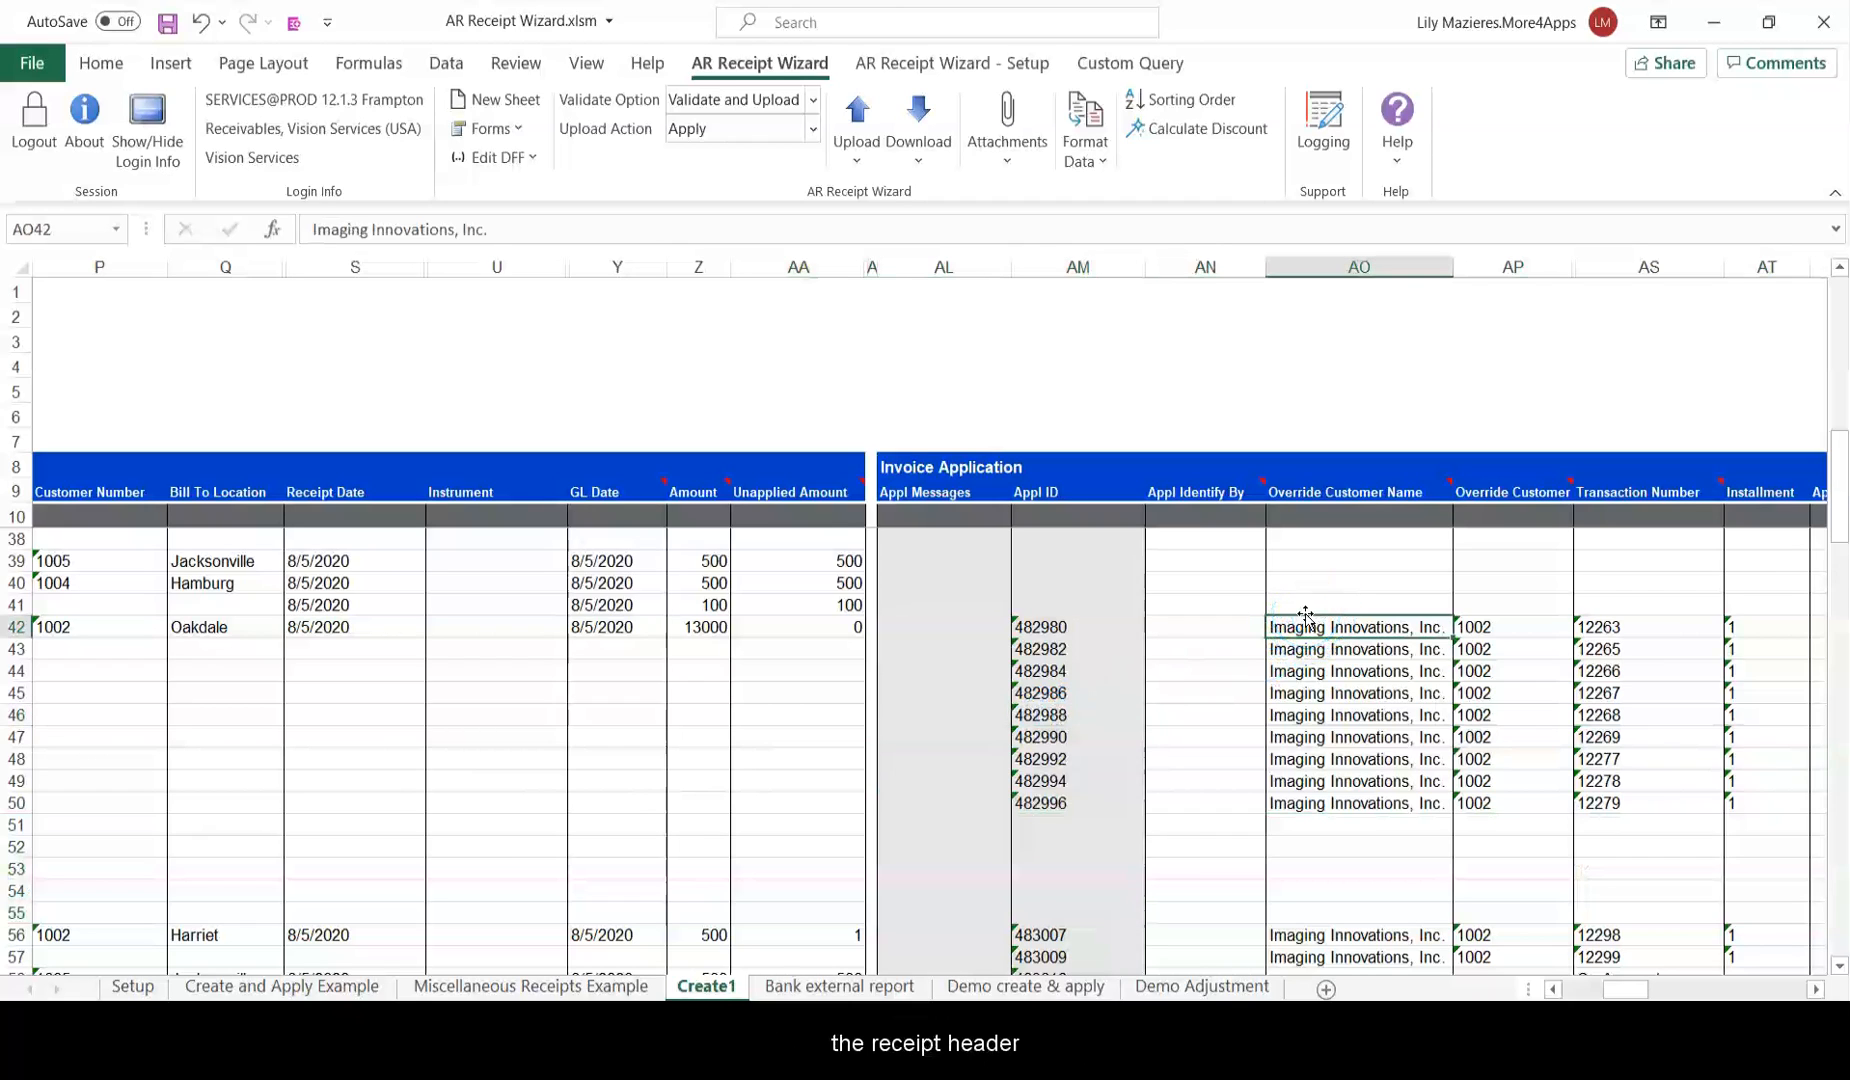
left_click(700, 627)
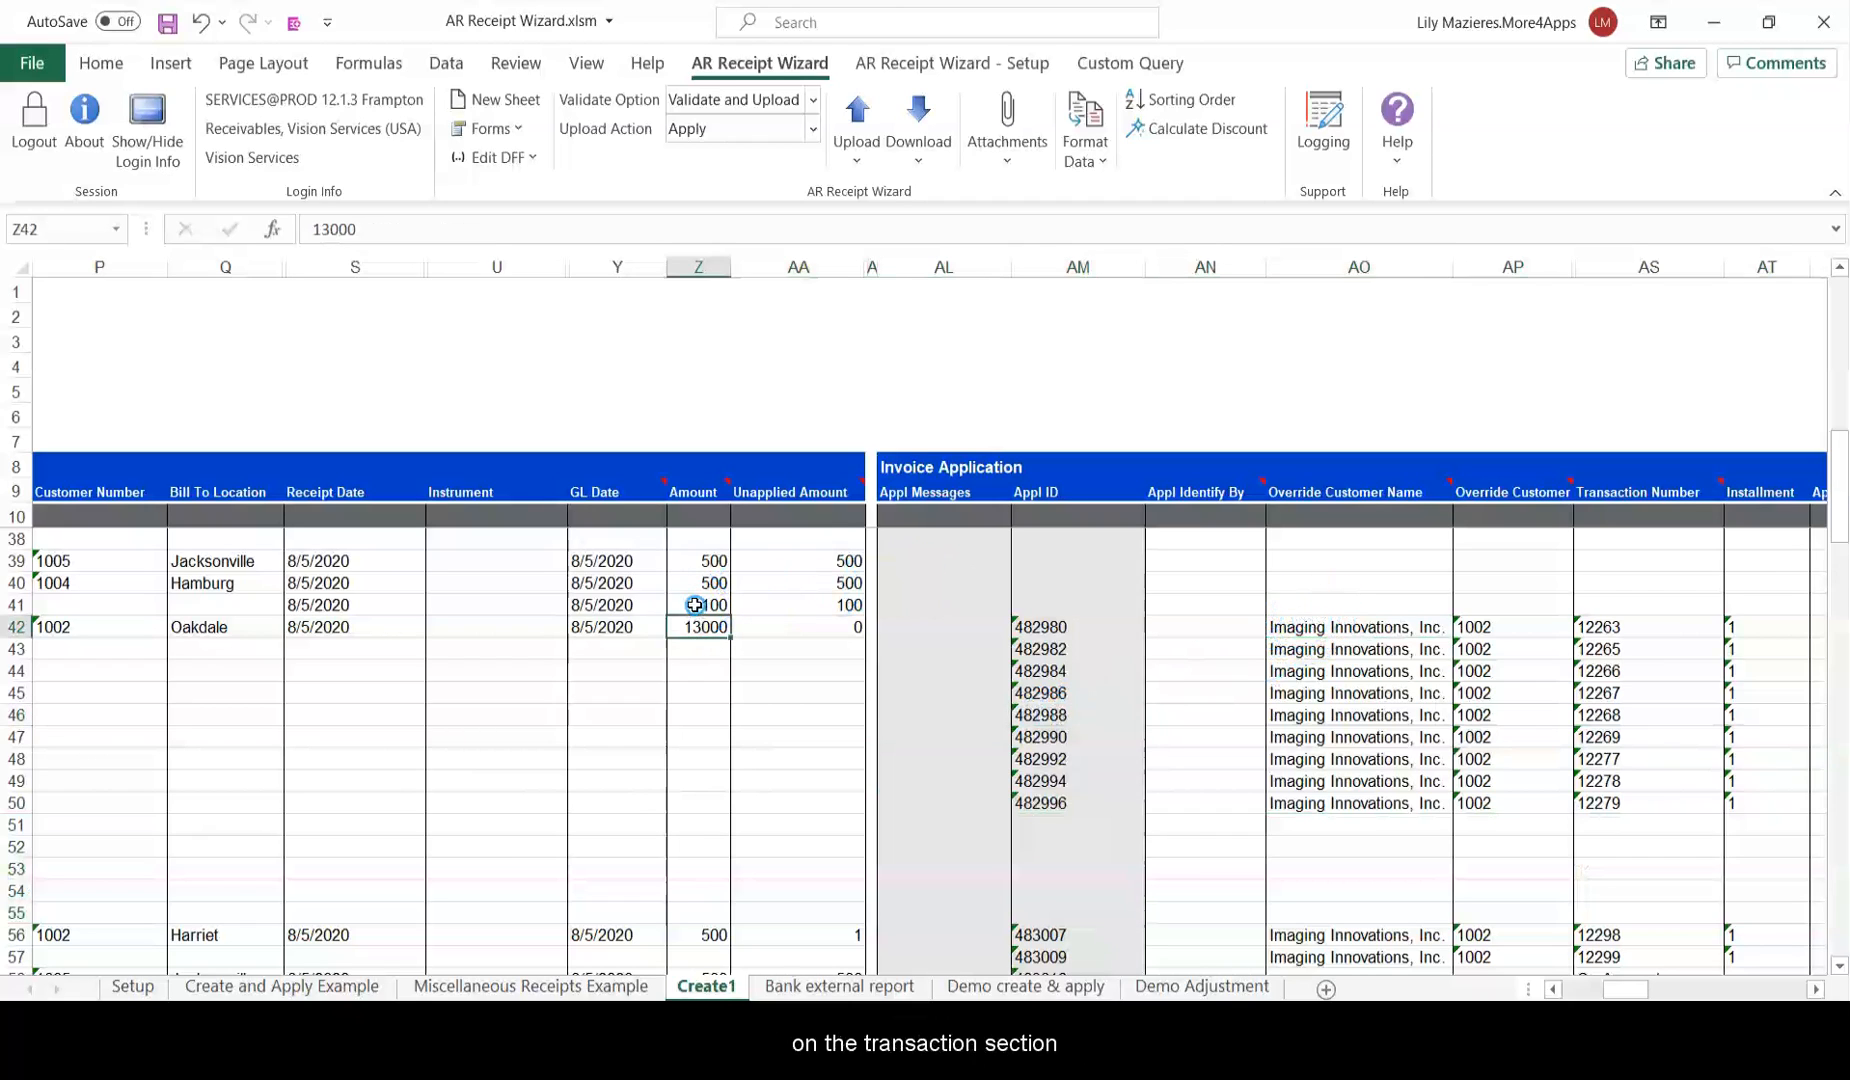
left_click(1310, 622)
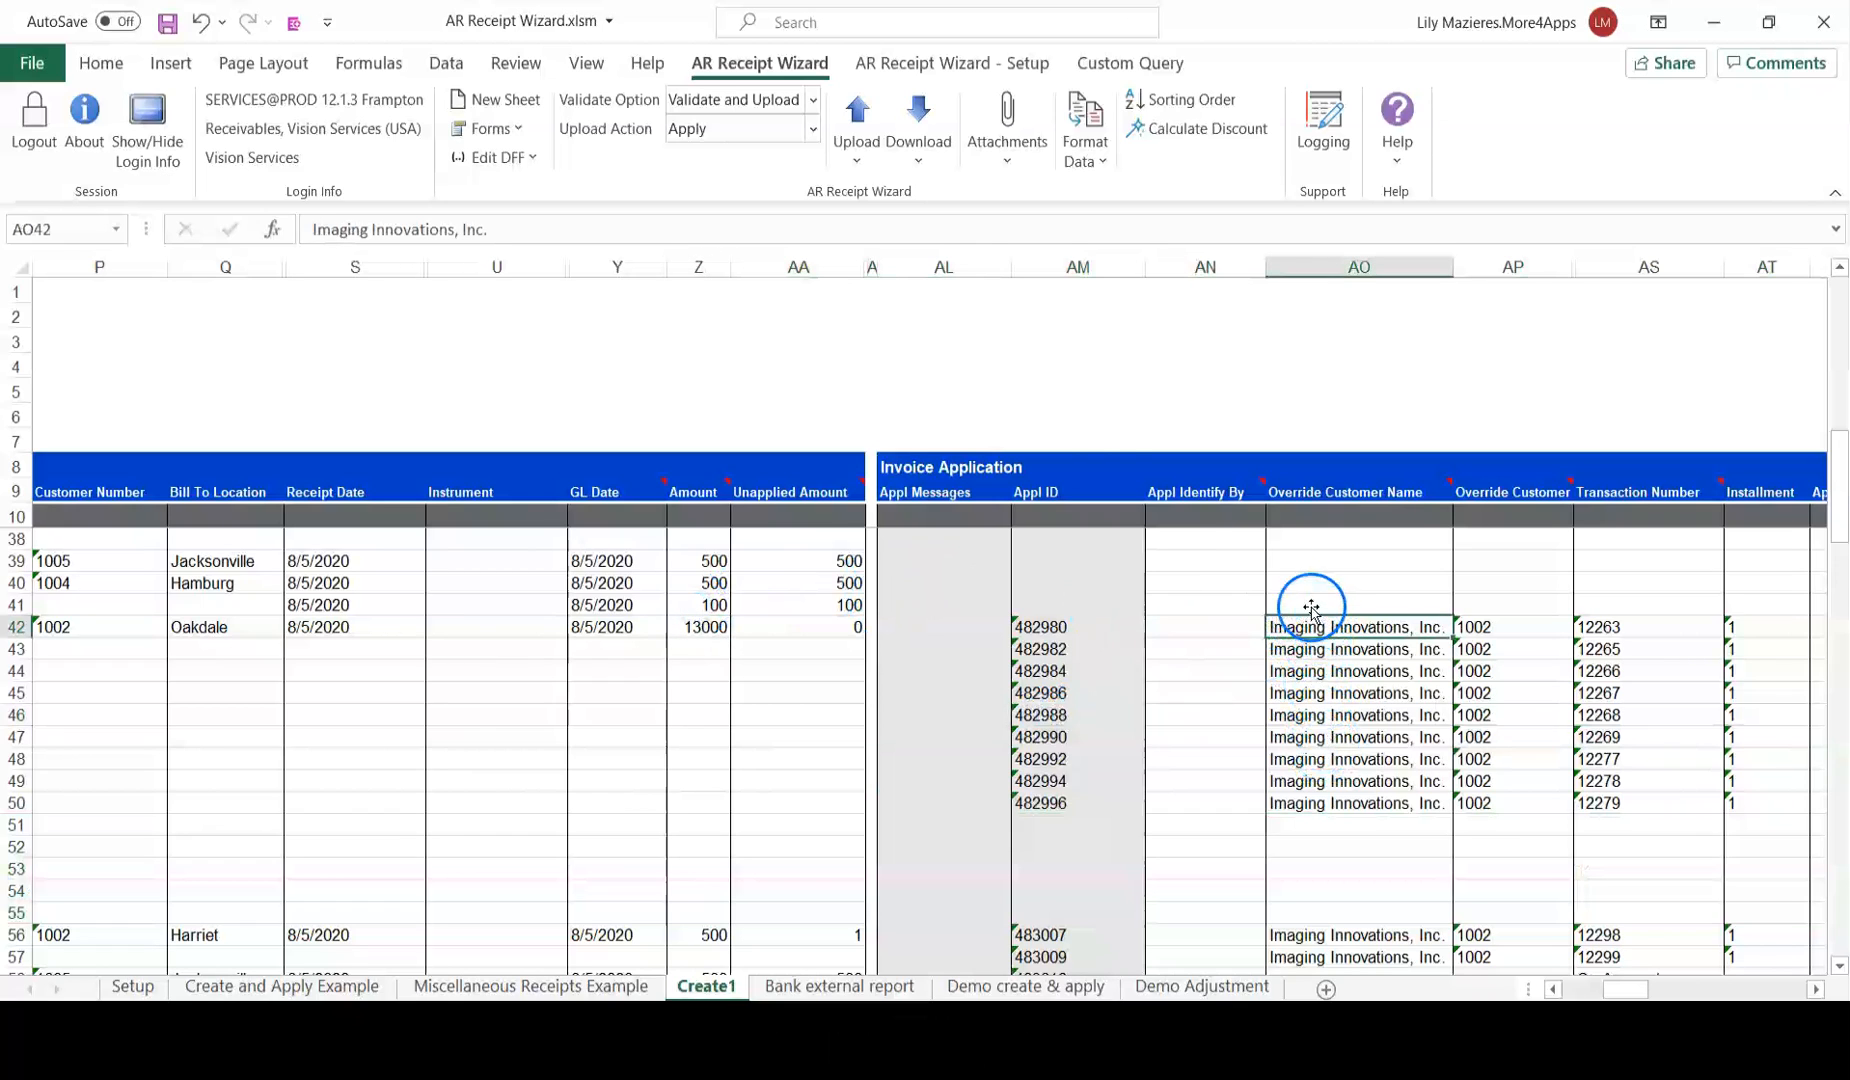
left_click(811, 129)
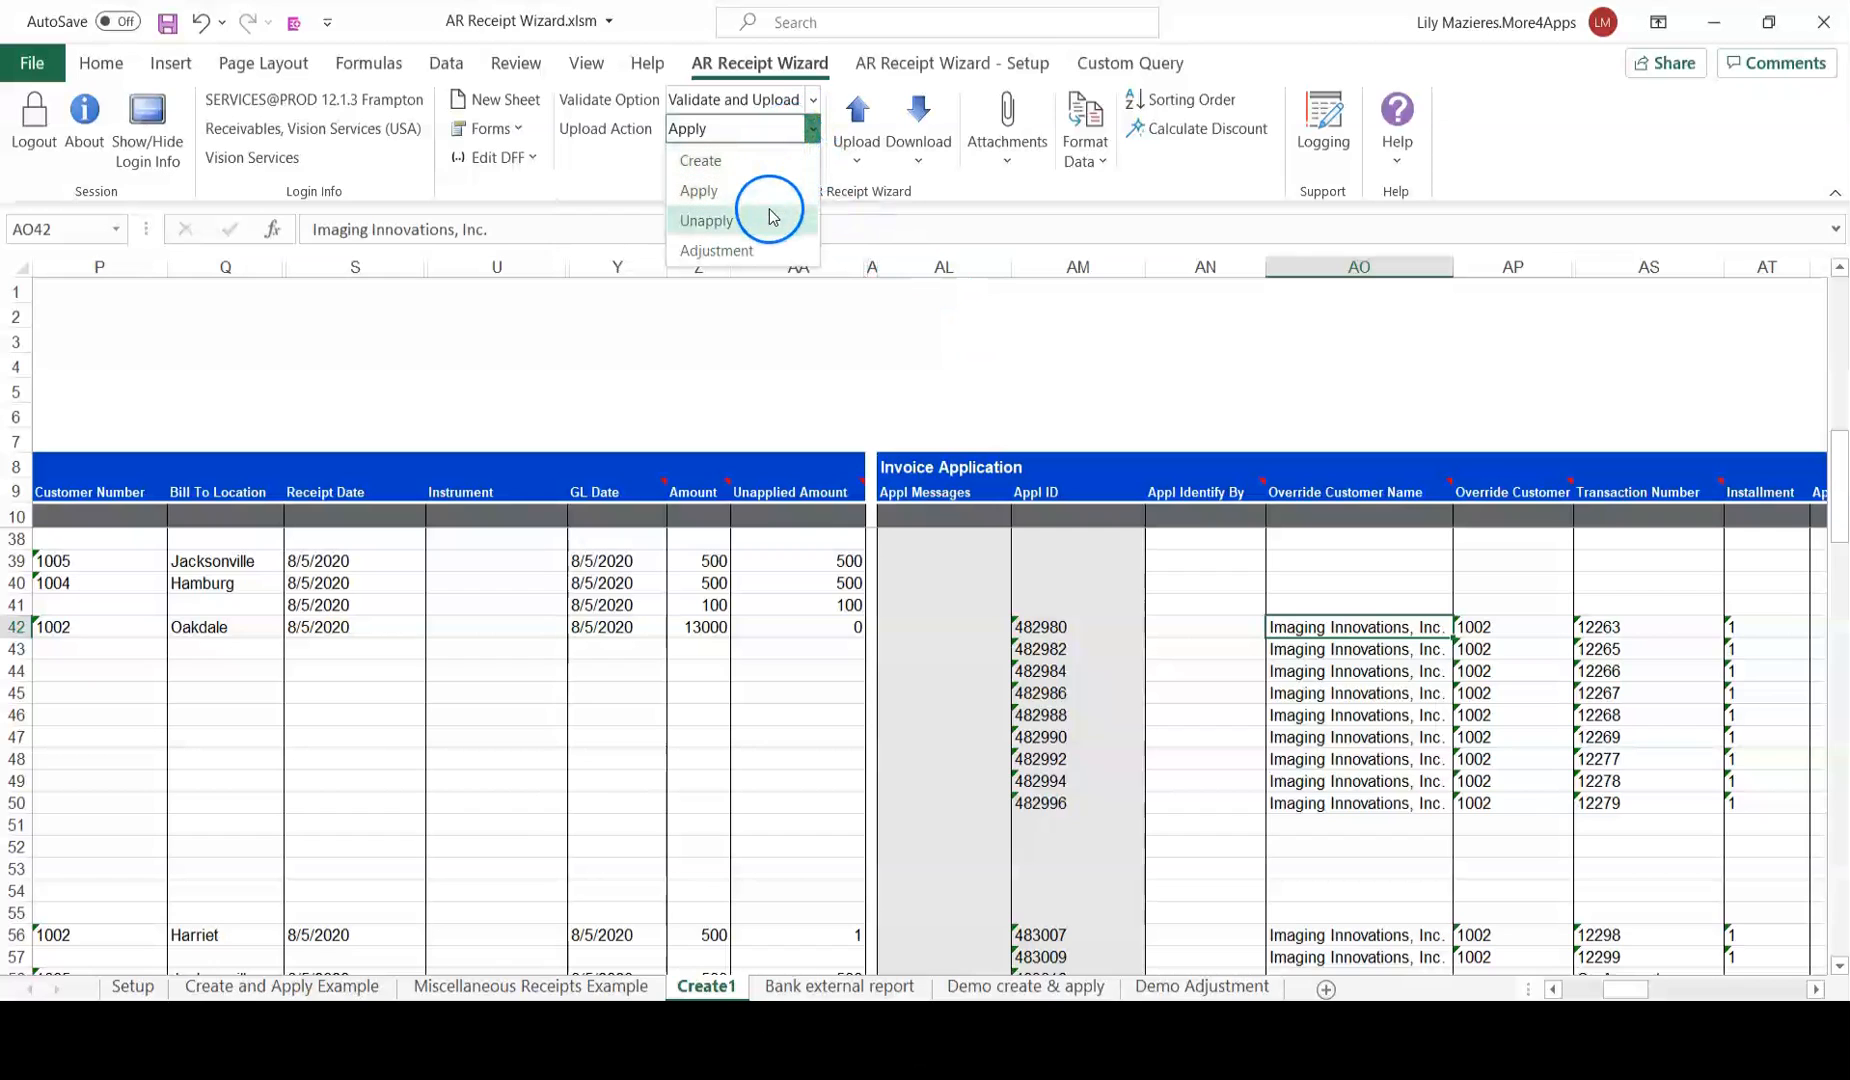
Set Upload Action to Unapply and upload receipt 4404818's nine application lines, all Accepted.
left_click(769, 212)
left_click_drag(1625, 989, 1567, 985)
left_click(864, 162)
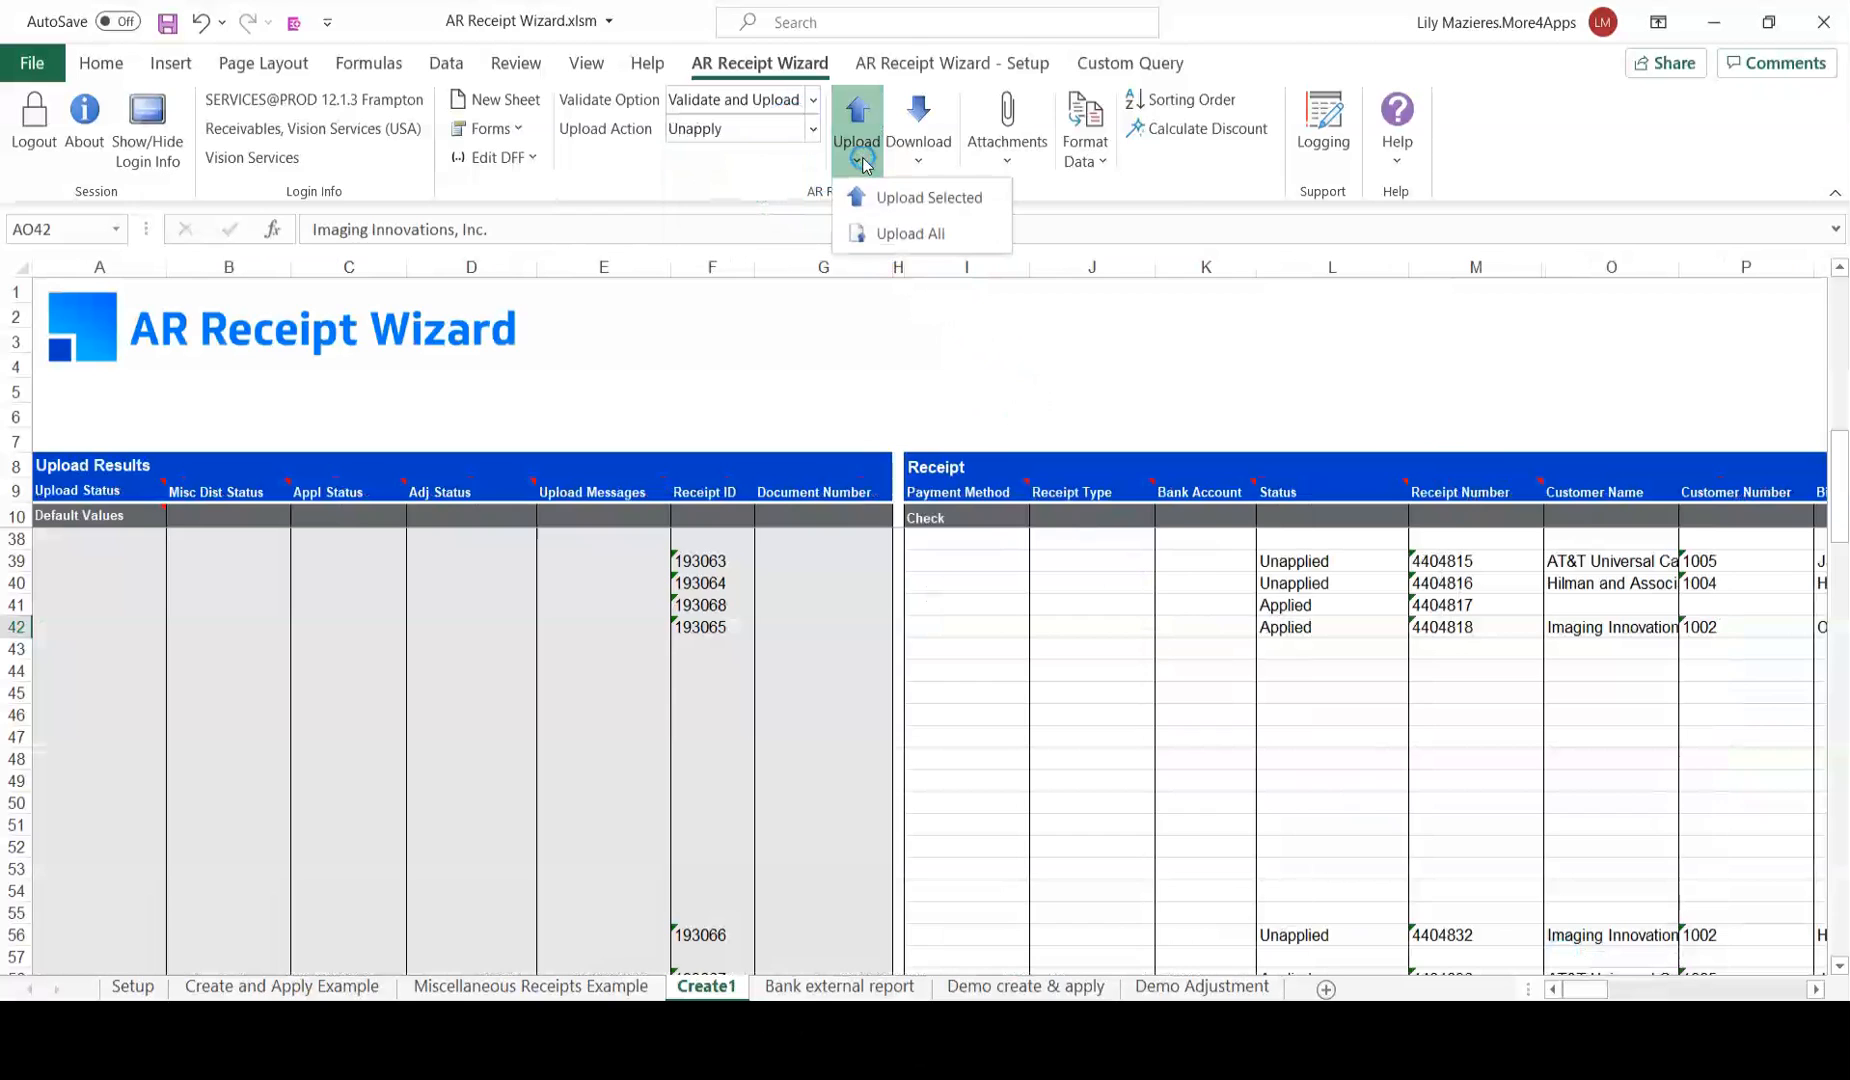
left_click(903, 197)
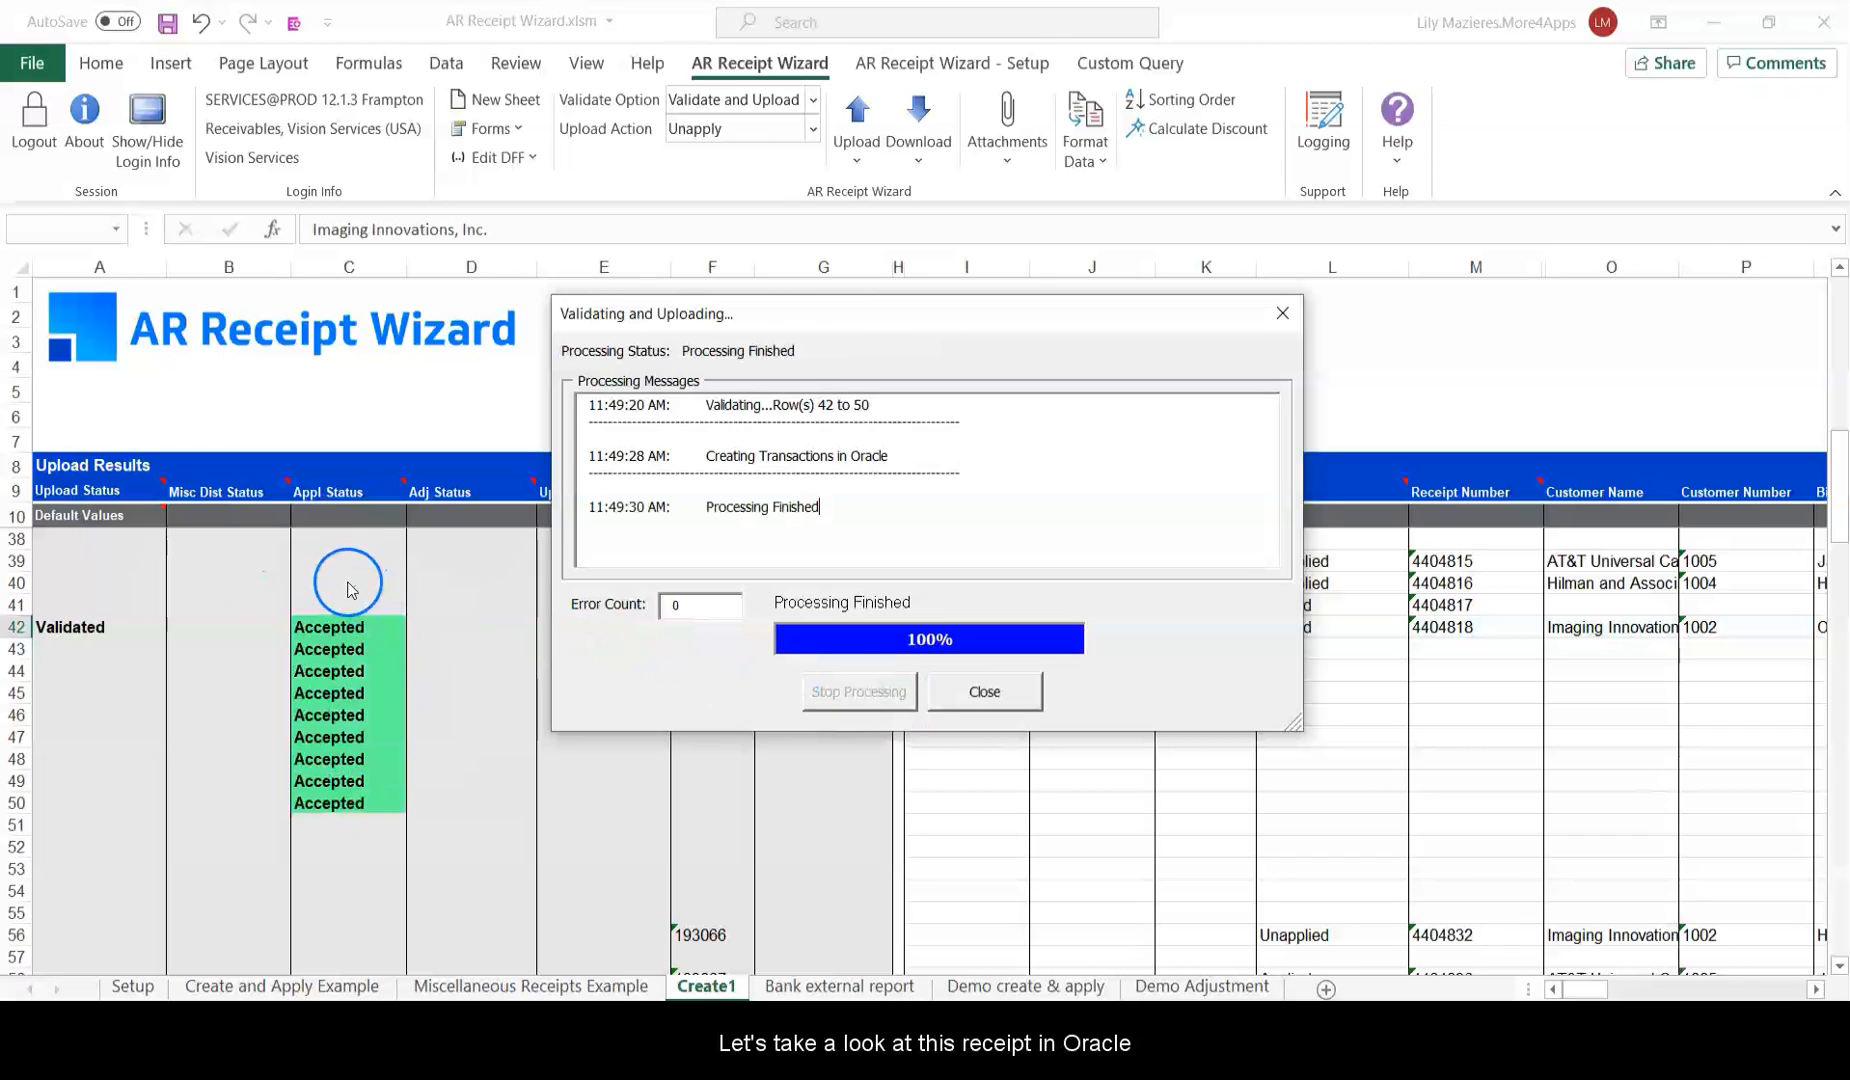
left_click(1014, 680)
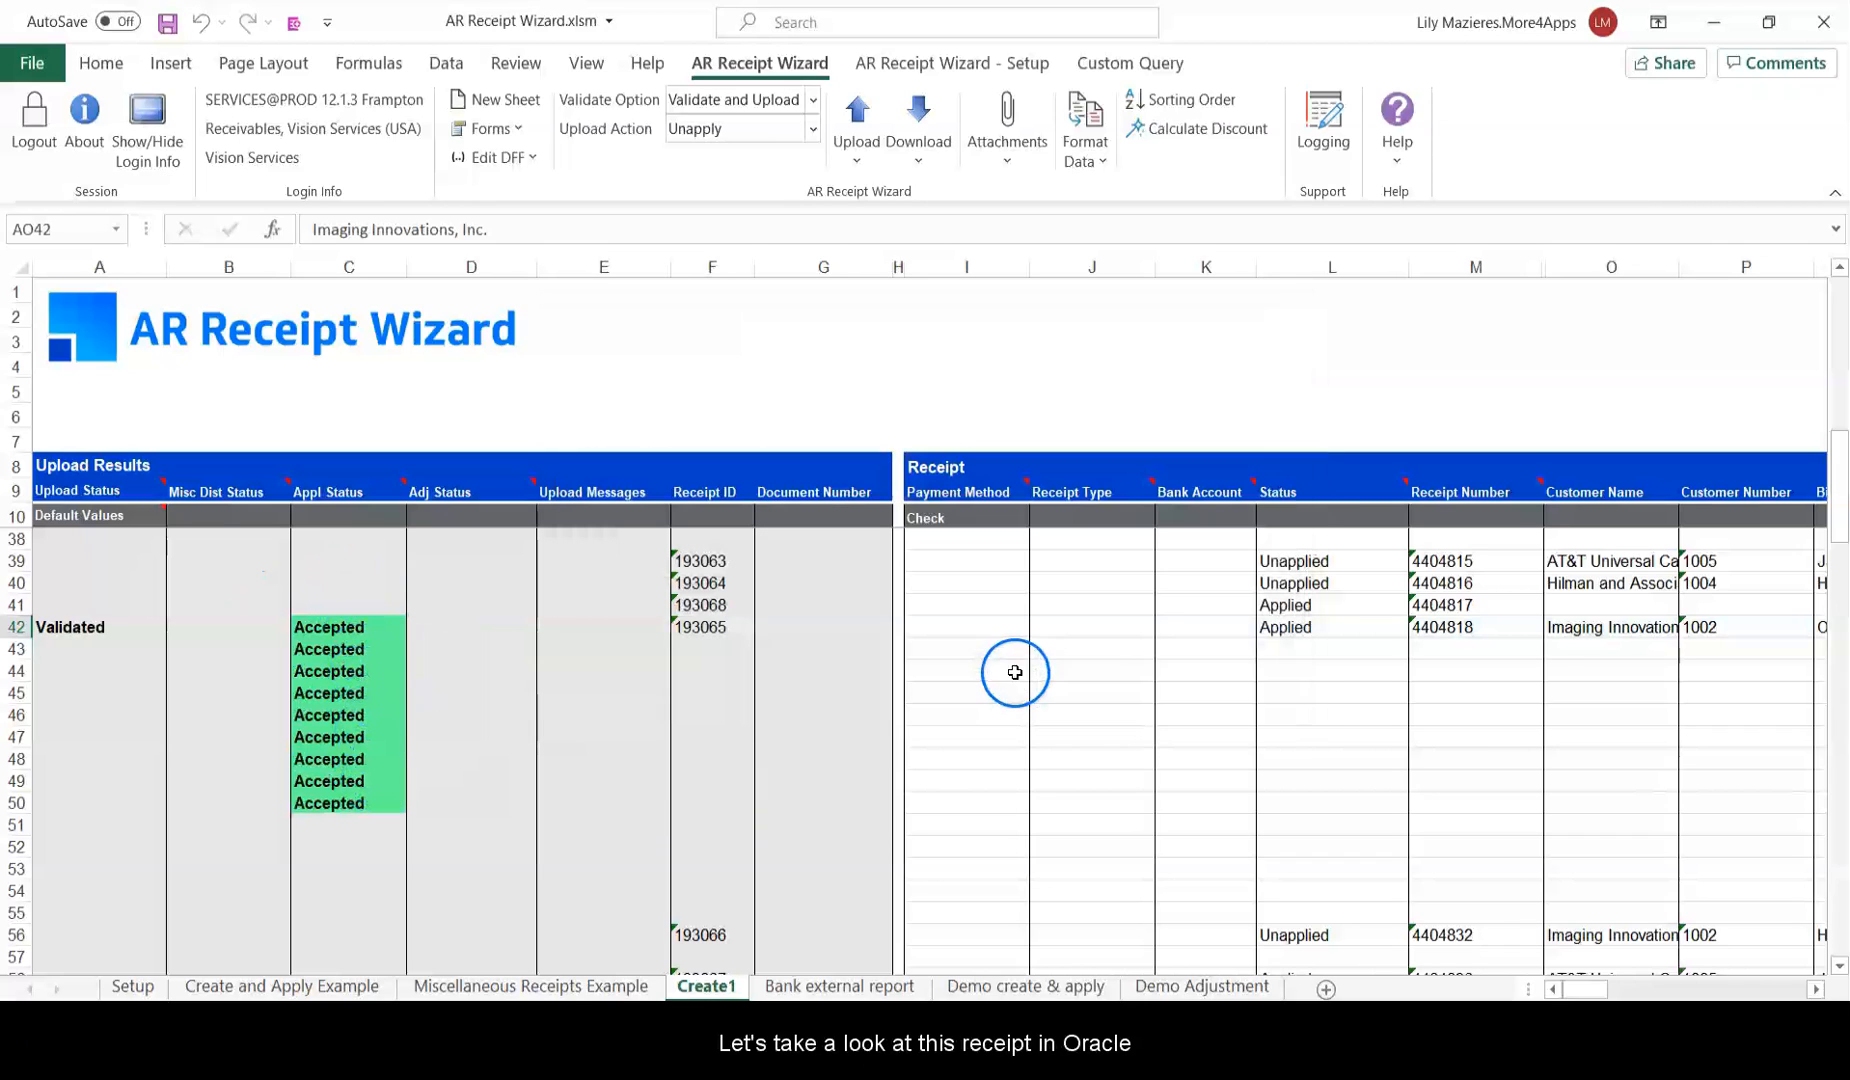
left_click(1438, 625)
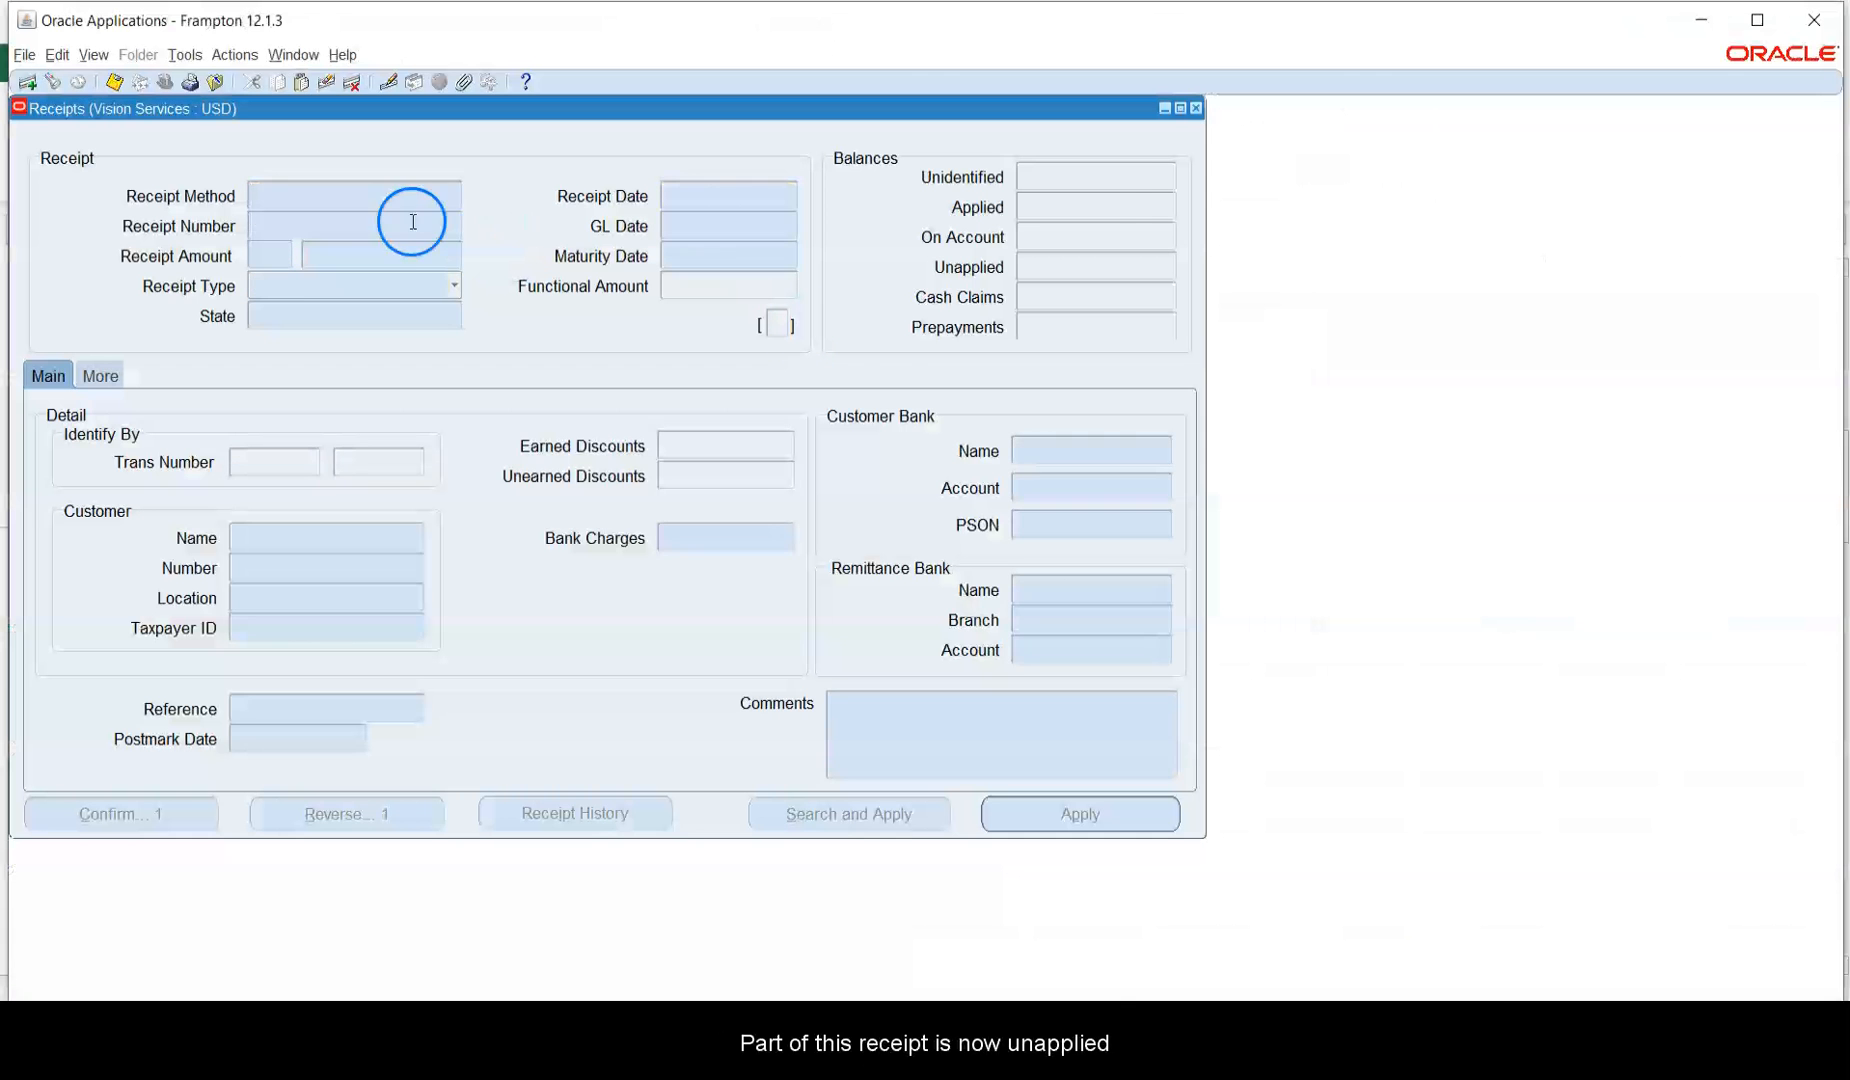
Query receipt 4404818 in Oracle and view its applications: 6,500.00 applied, 6,500.00 unapplied.
left_click(1163, 264)
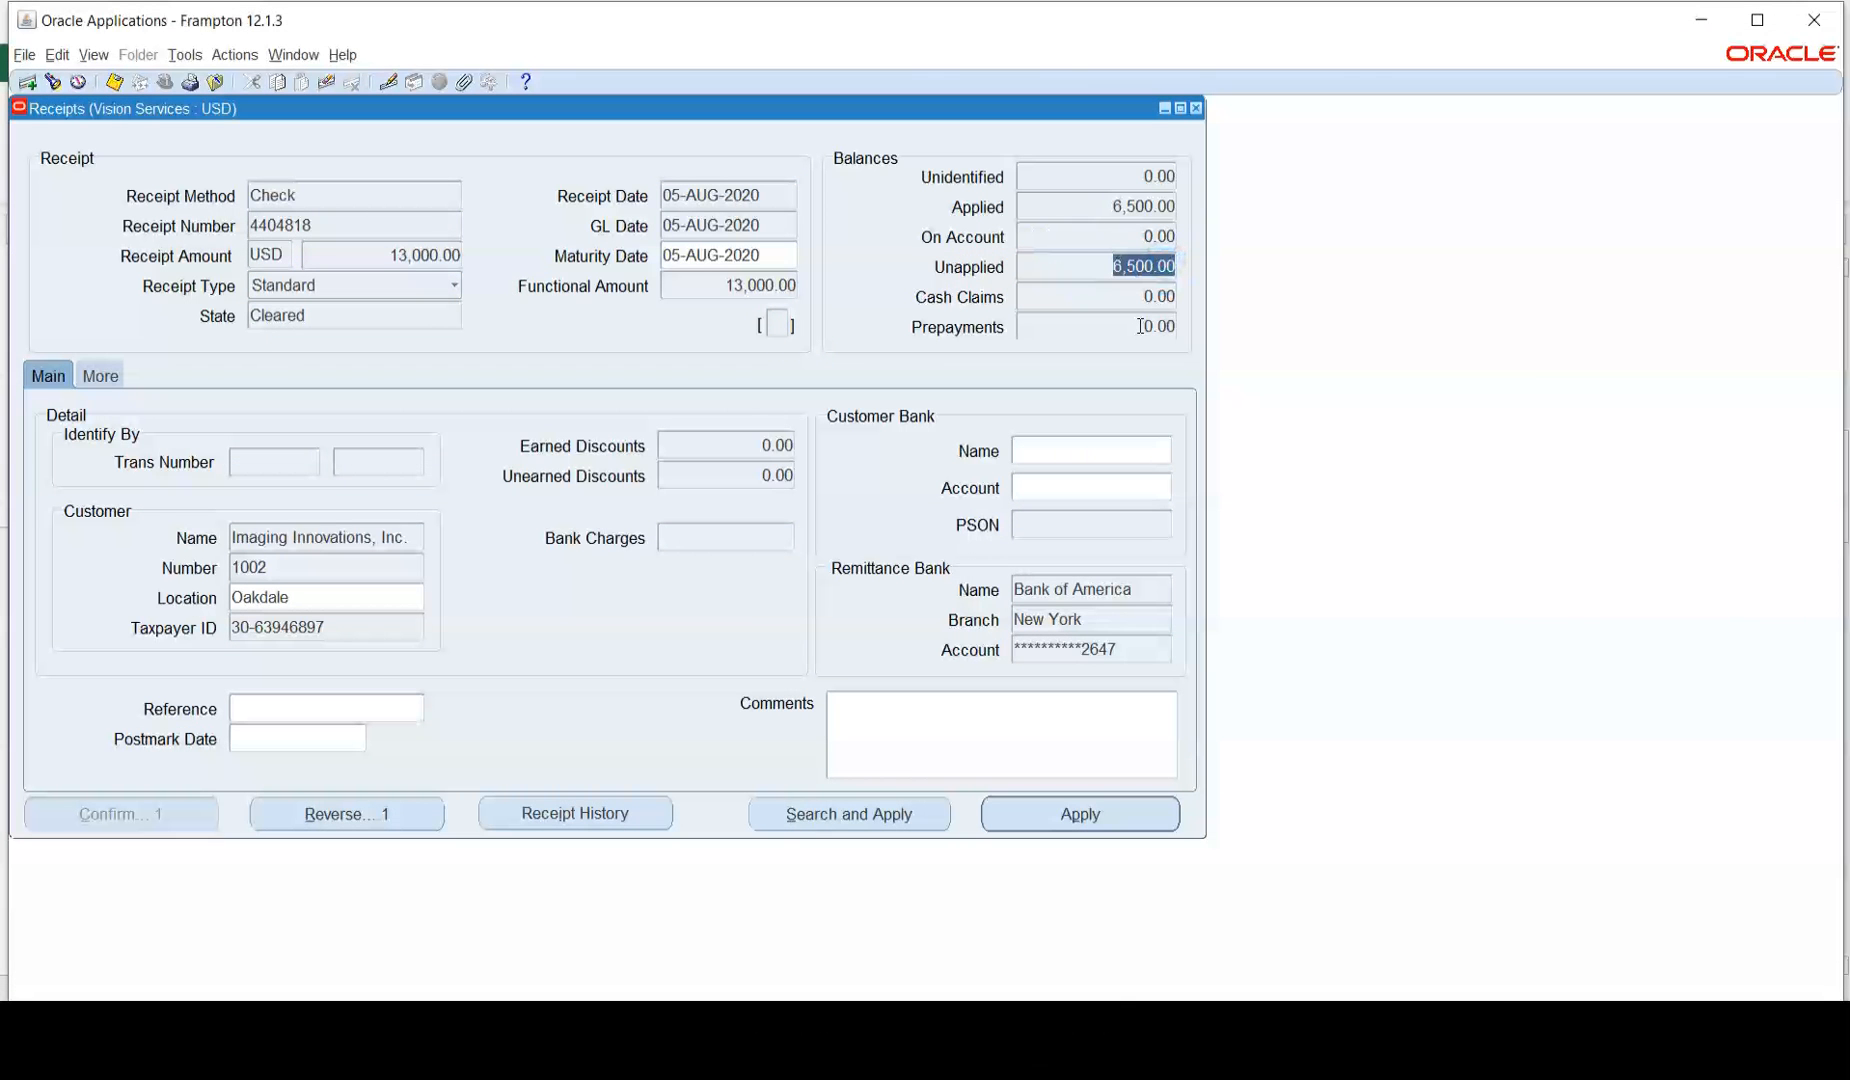
left_click(1126, 805)
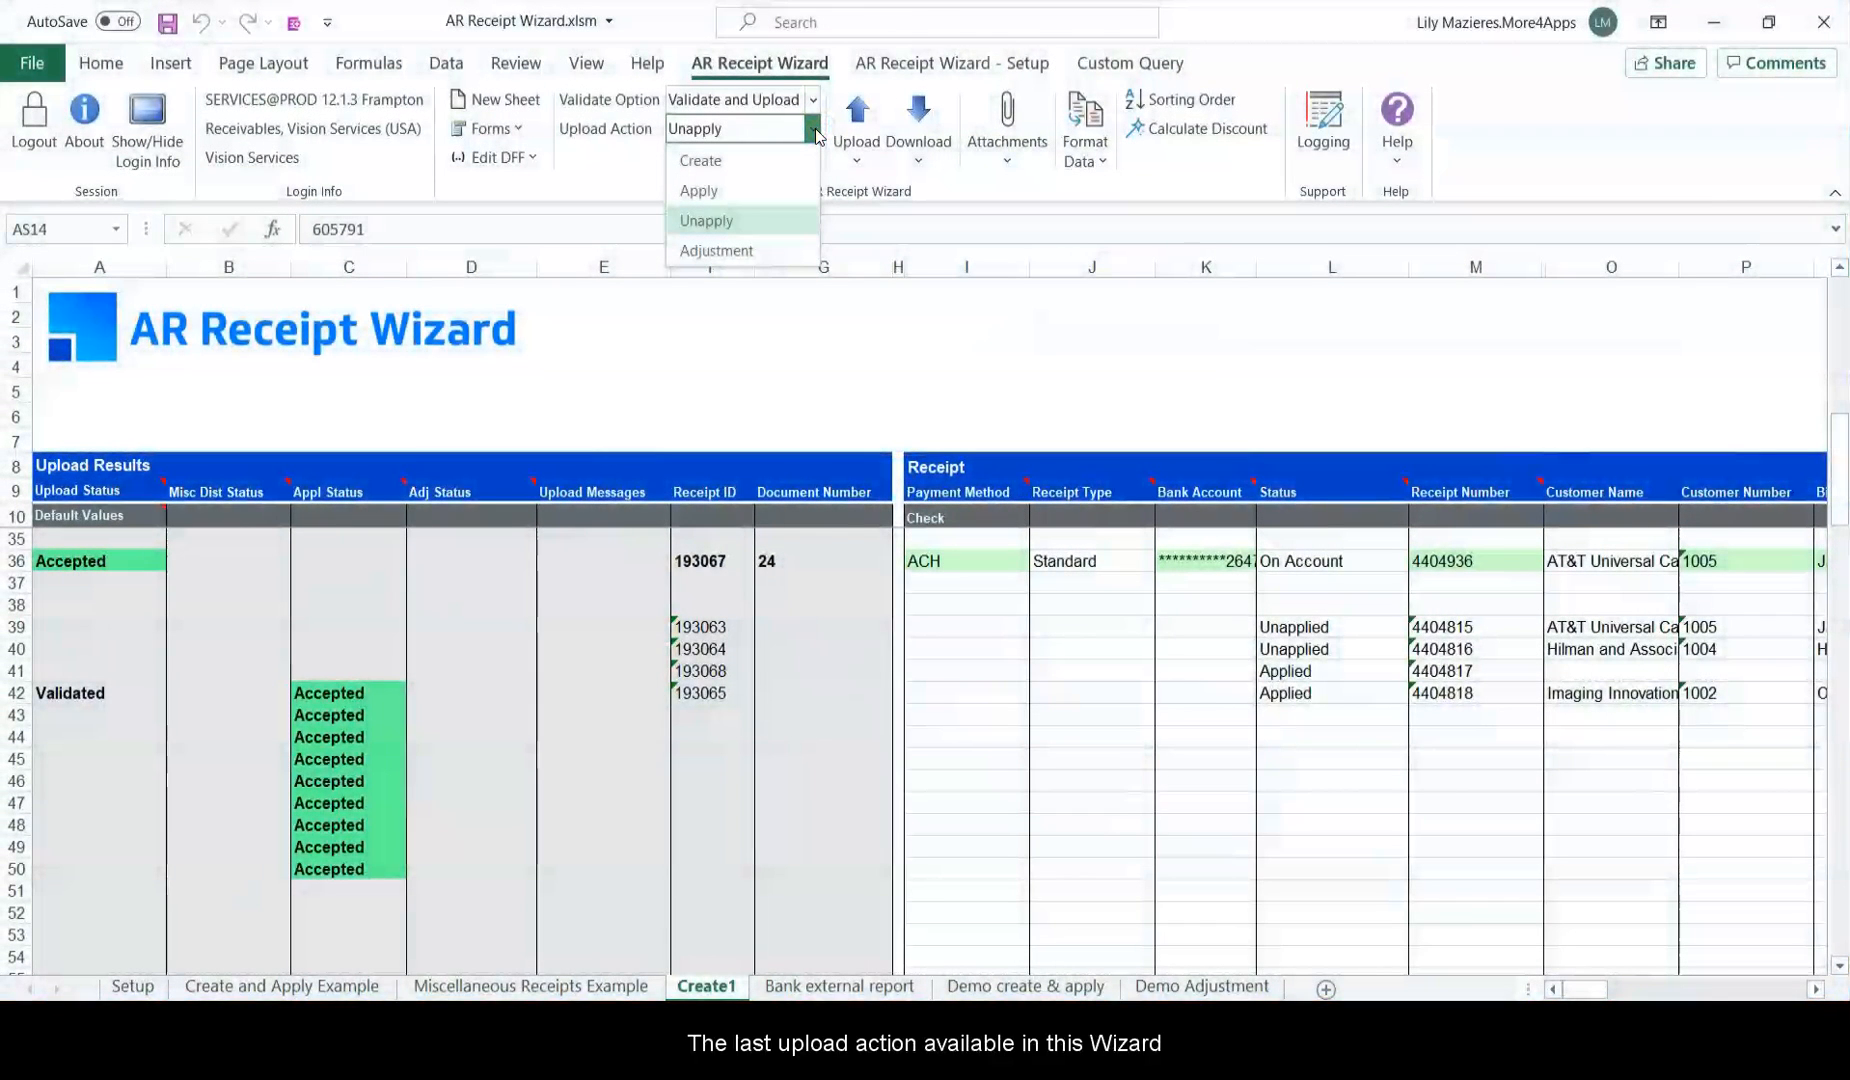
Set Upload Action to Adjustment and create a new Adjustment1 sheet from the Adjustment template.
left_click(783, 249)
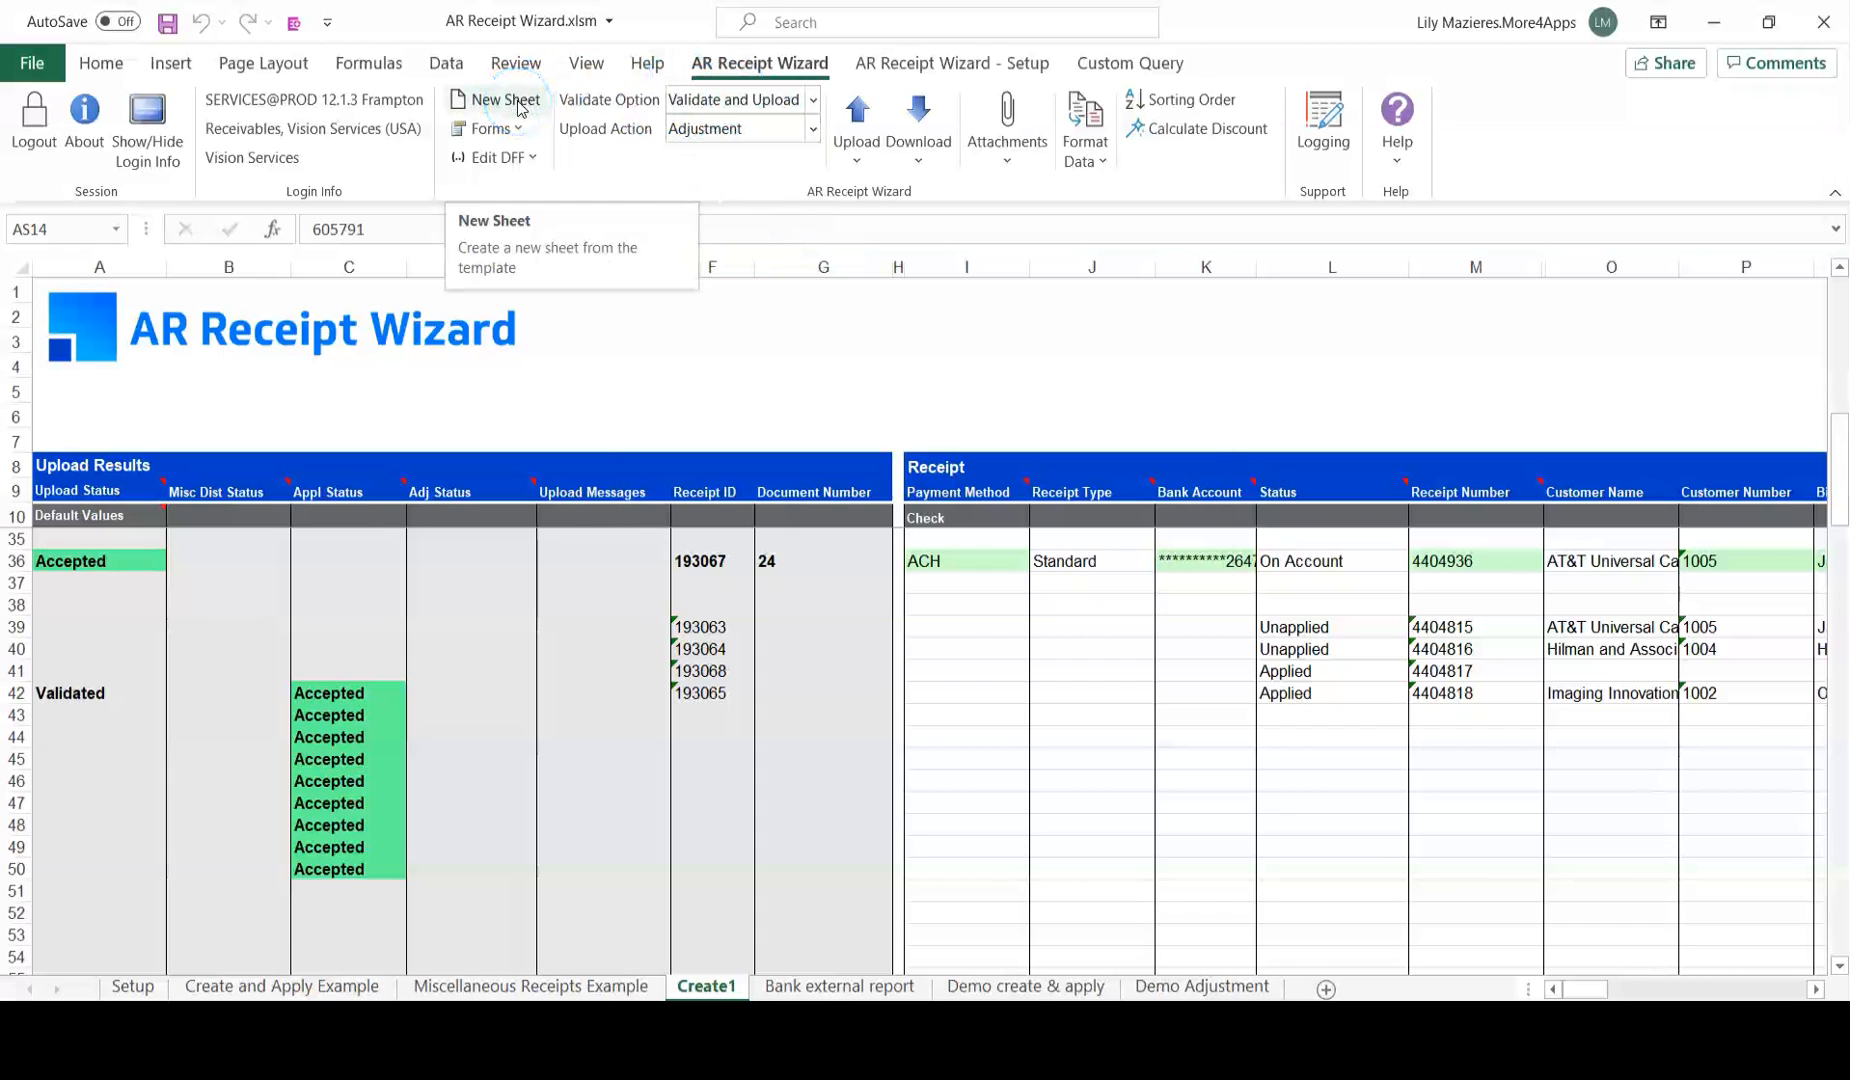
left_click(520, 108)
left_click(1155, 522)
left_click(1155, 522)
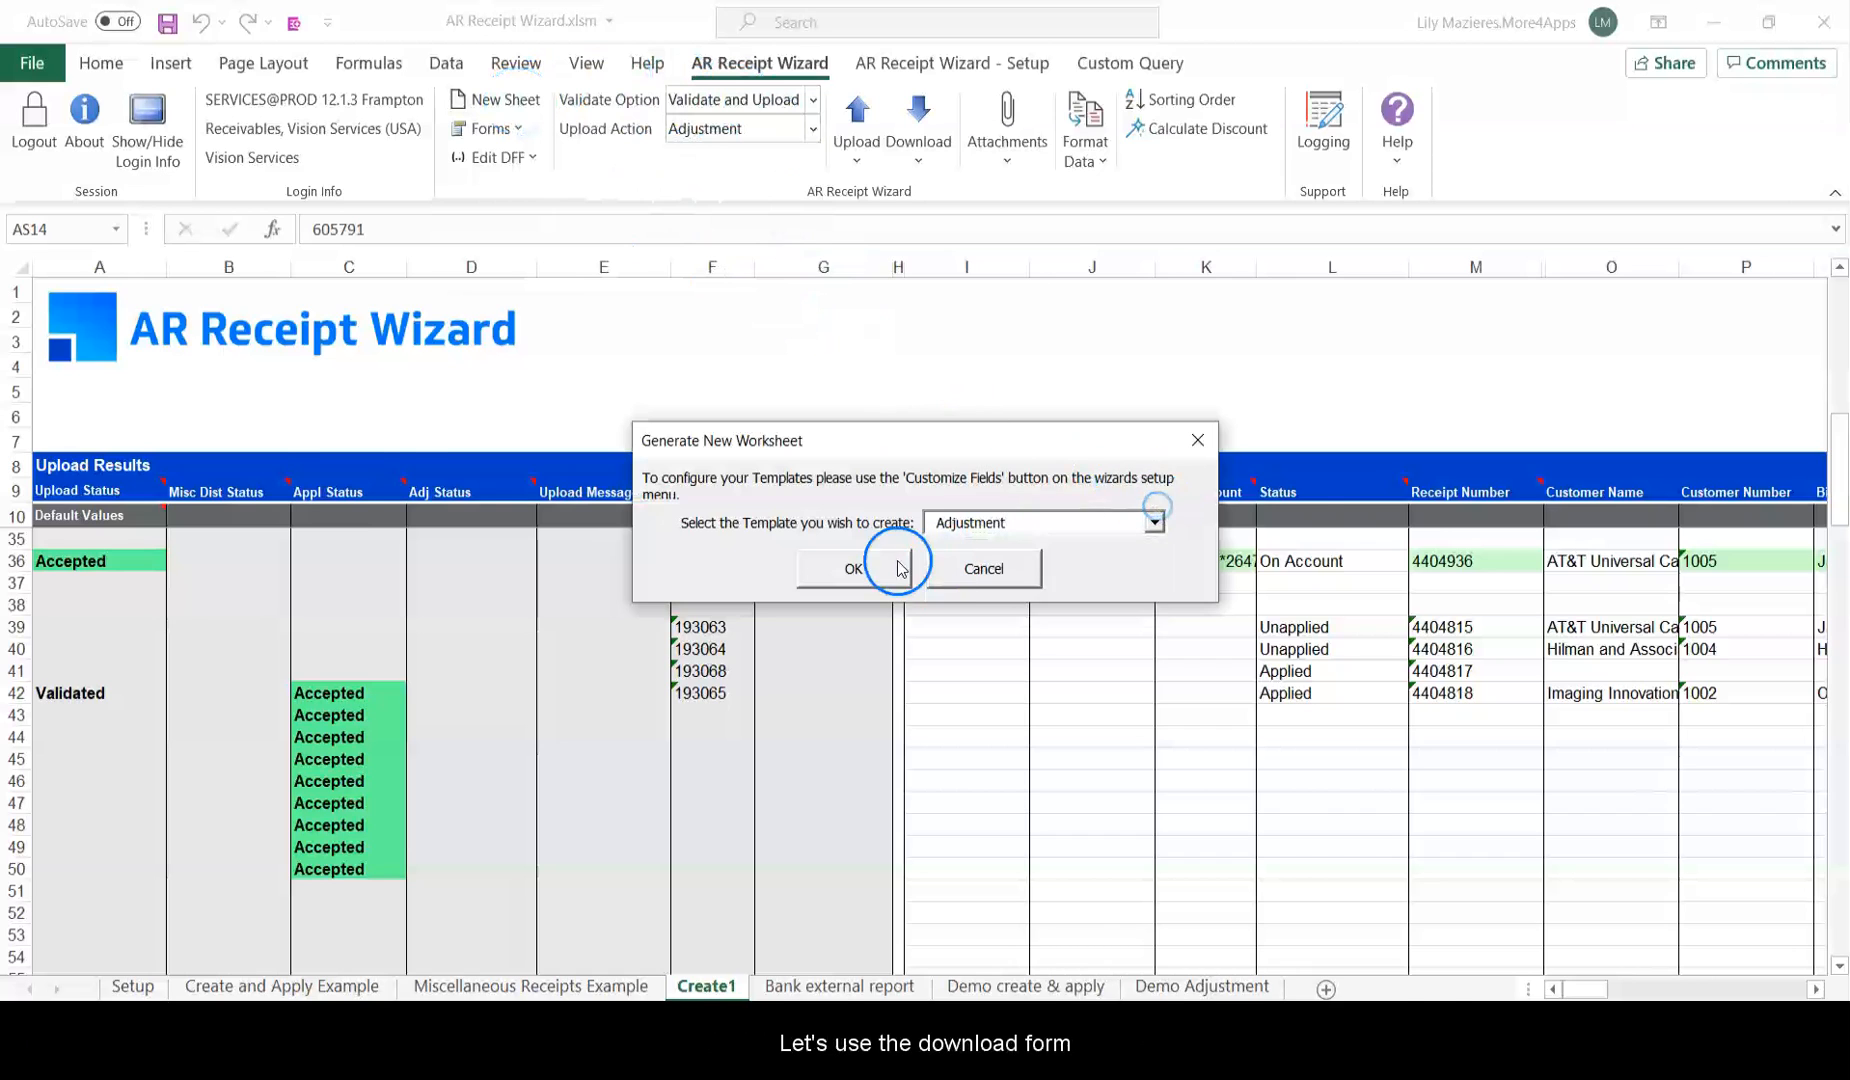
left_click(853, 568)
left_click(1053, 611)
Start a download via form with Transaction as the item type.
left_click(920, 155)
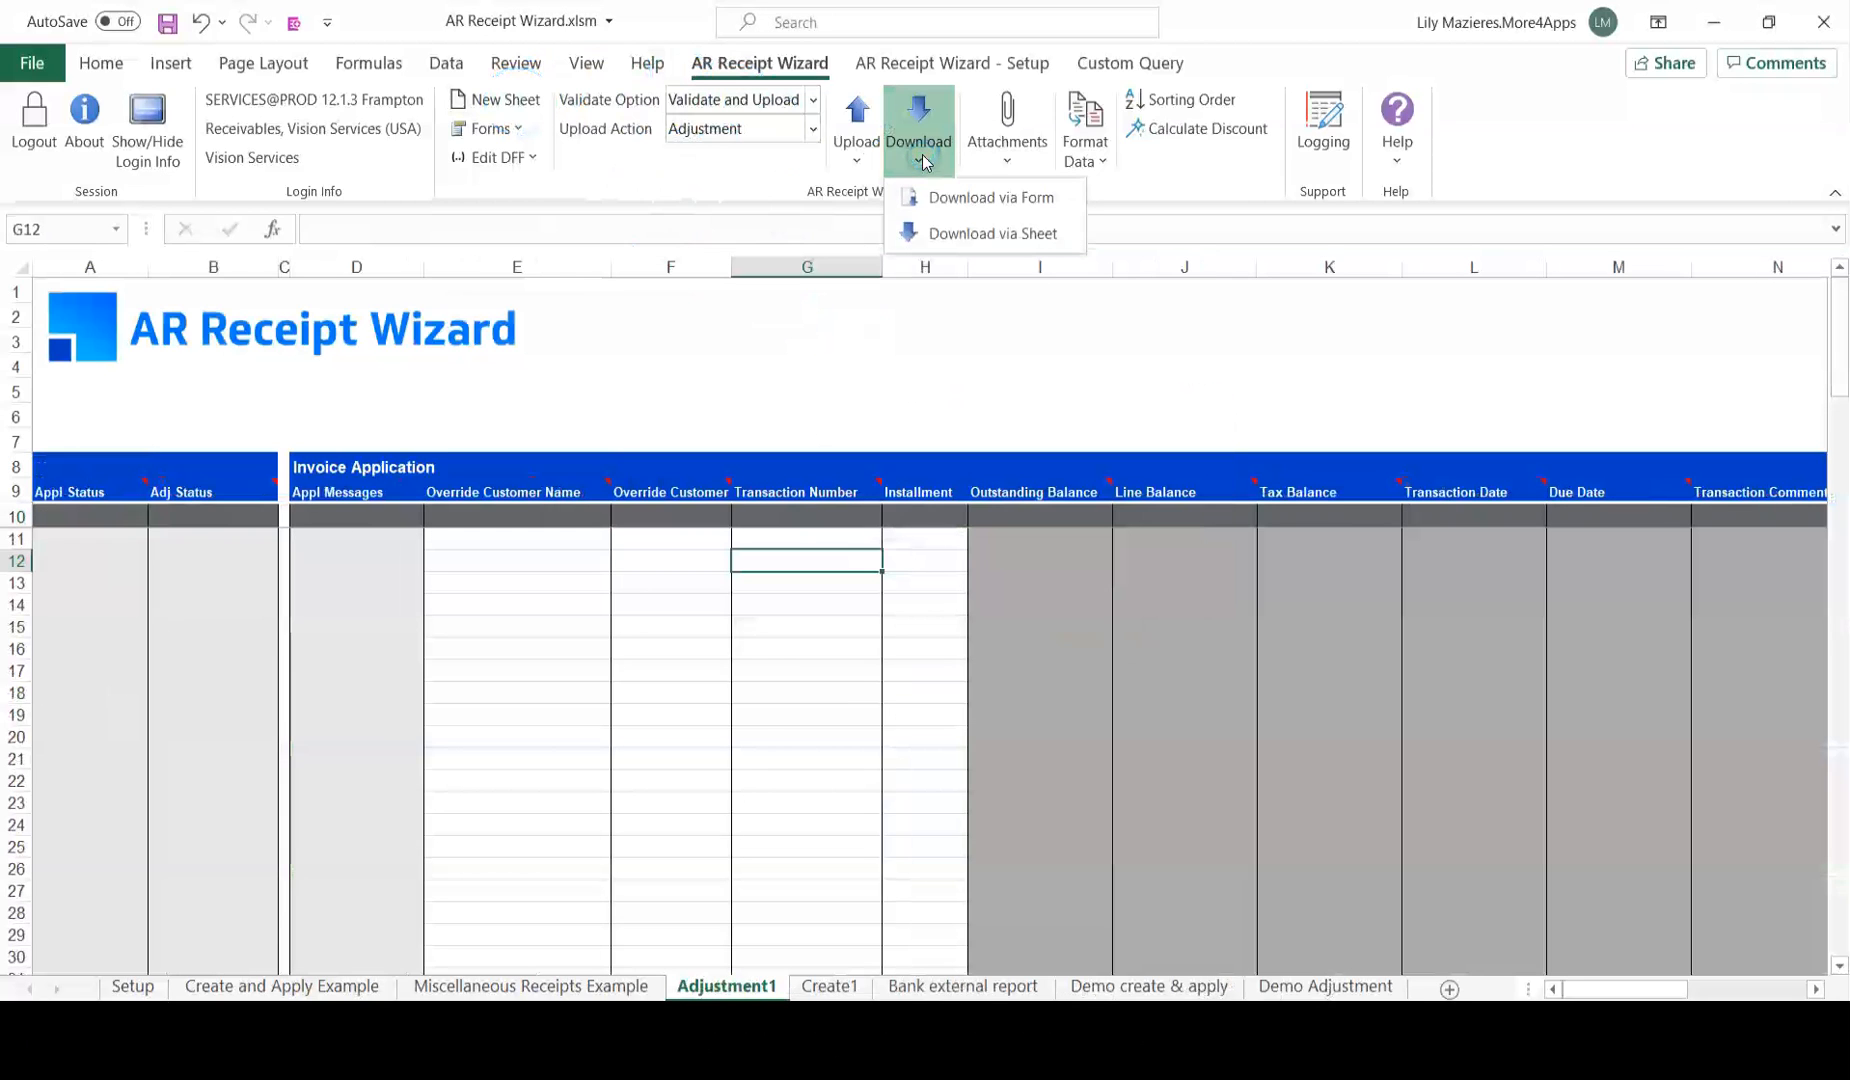
left_click(1000, 197)
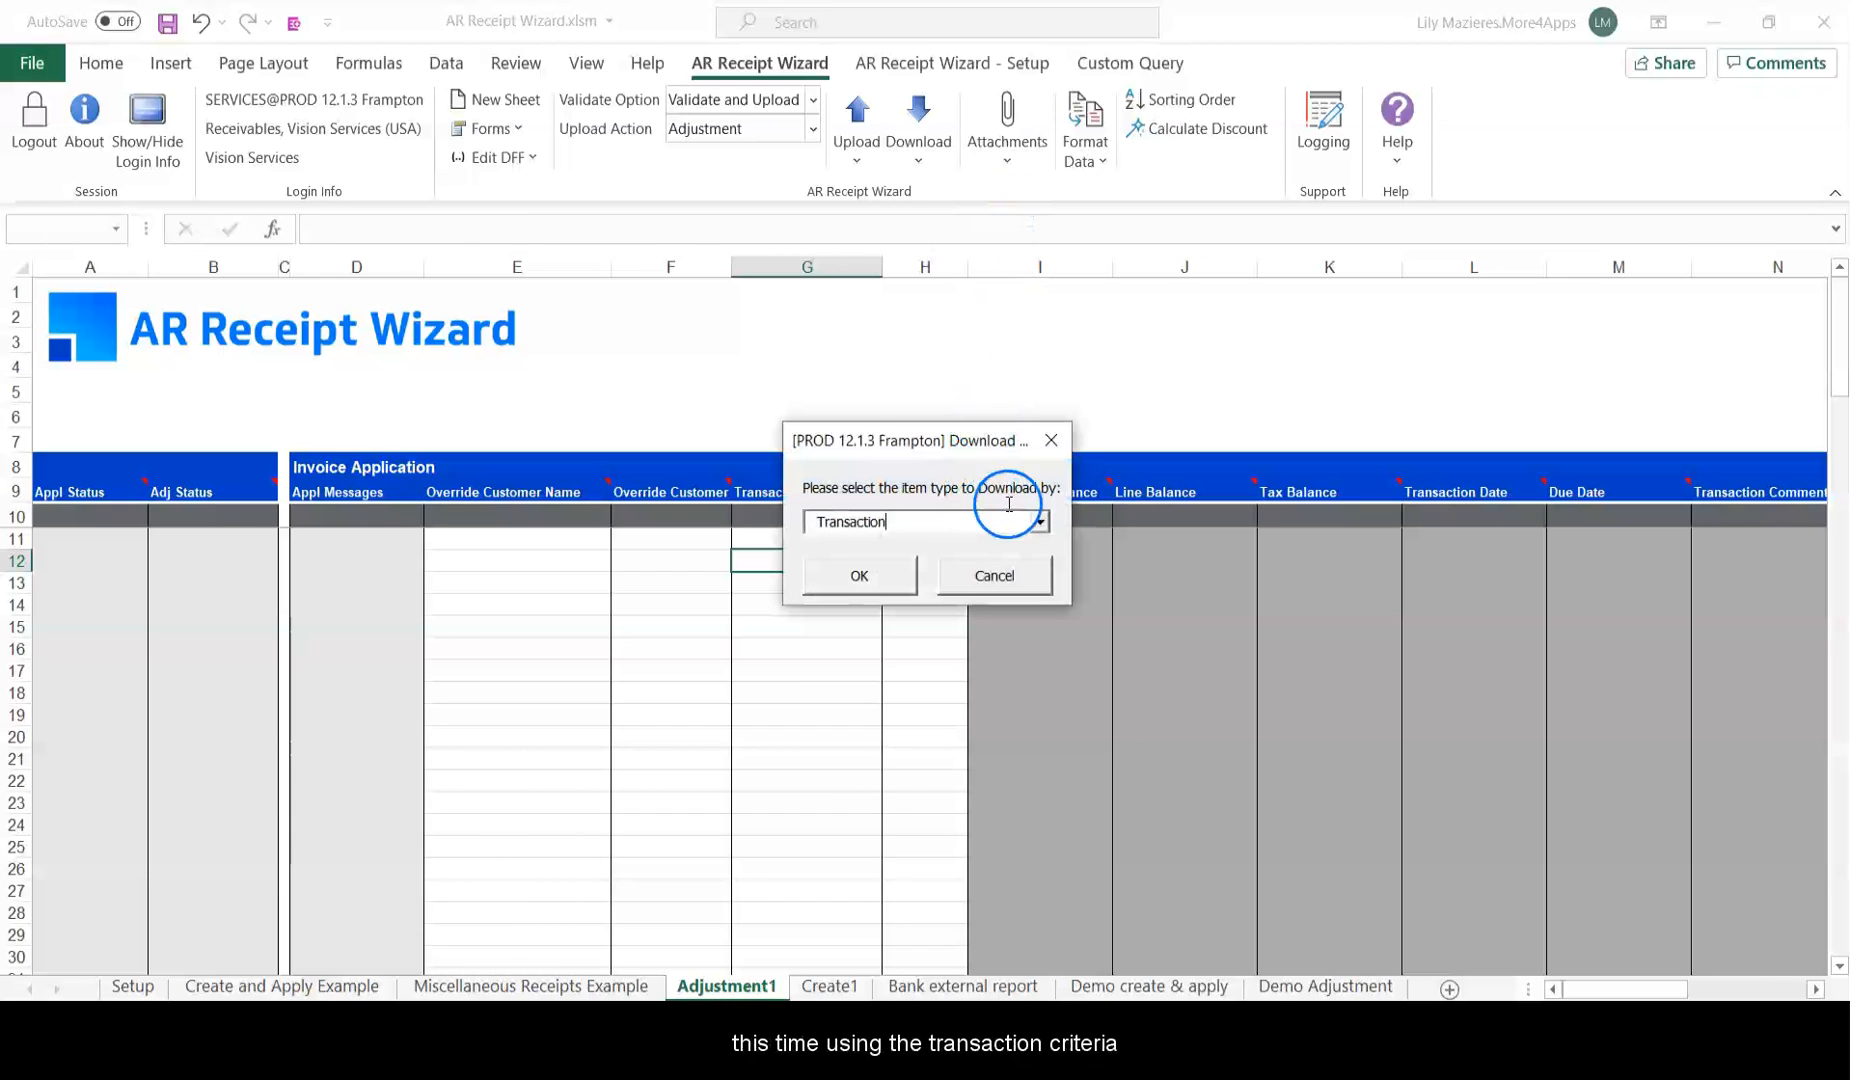
left_click(1041, 518)
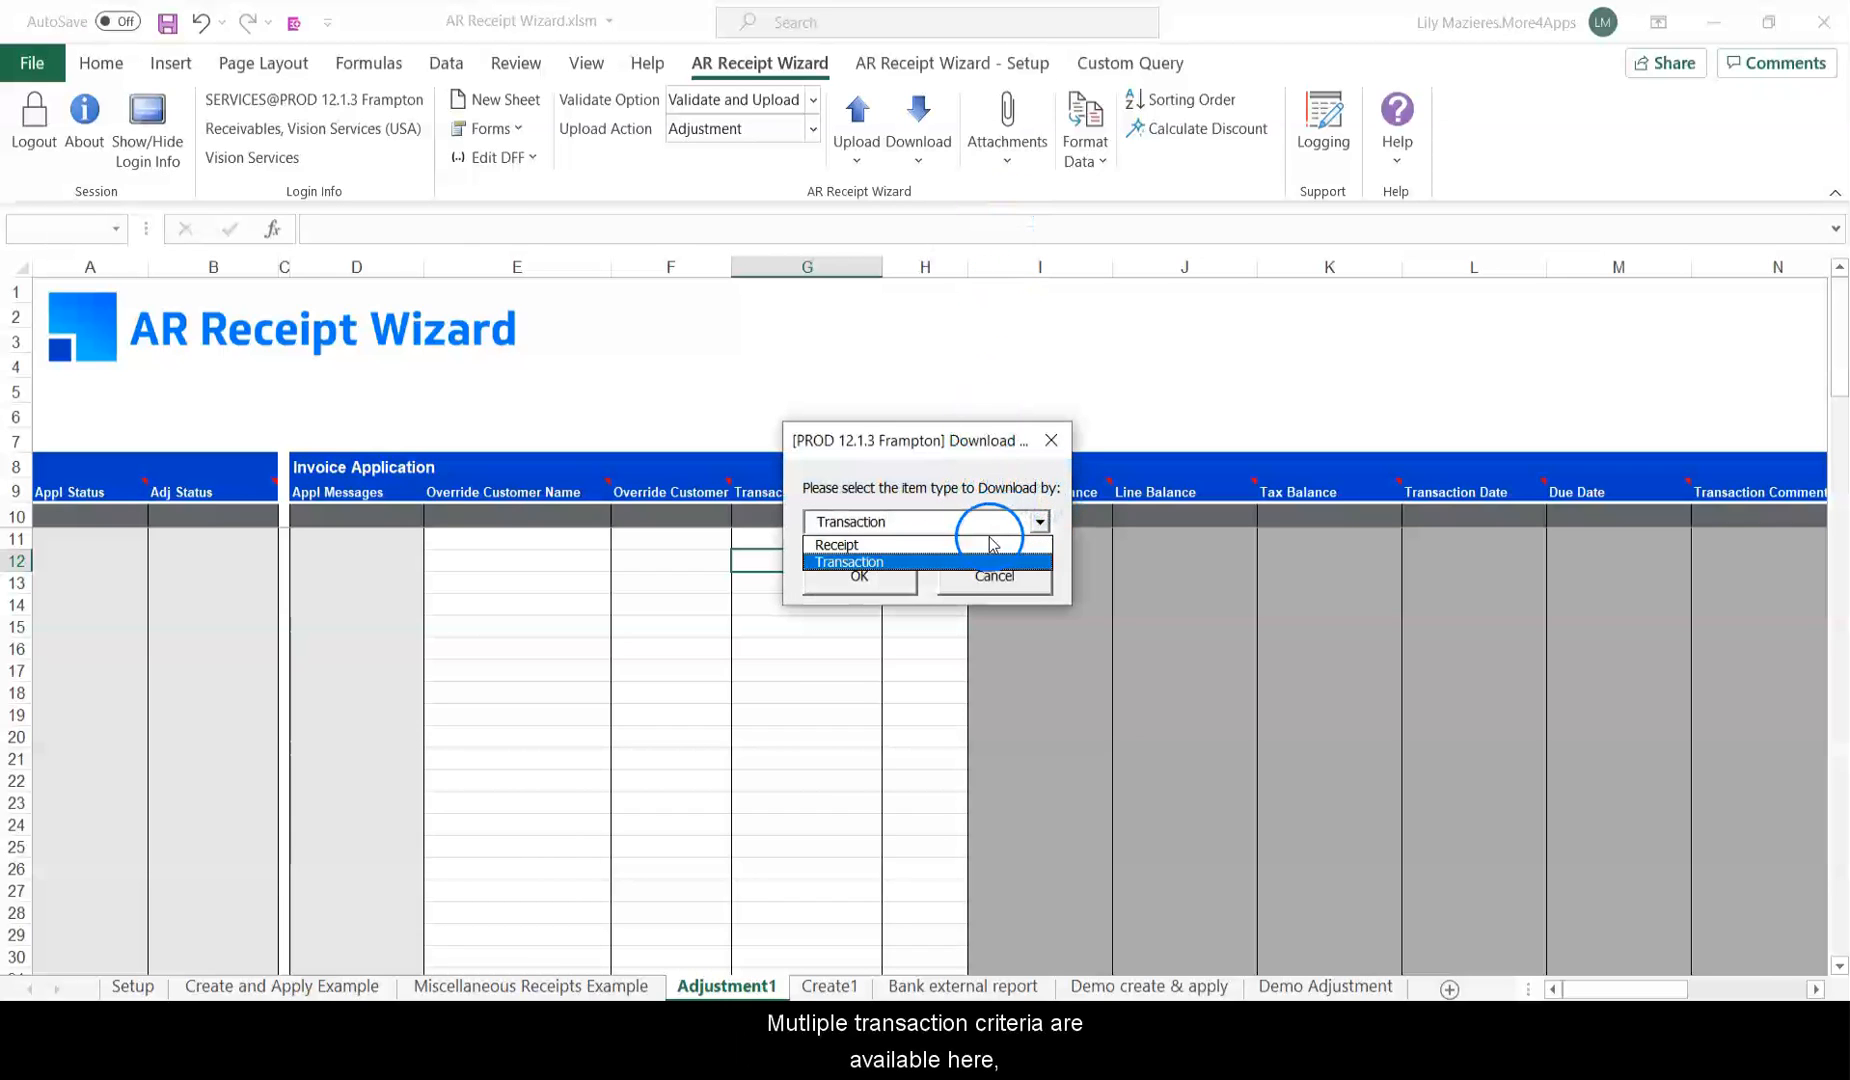
left_click(905, 561)
left_click(875, 578)
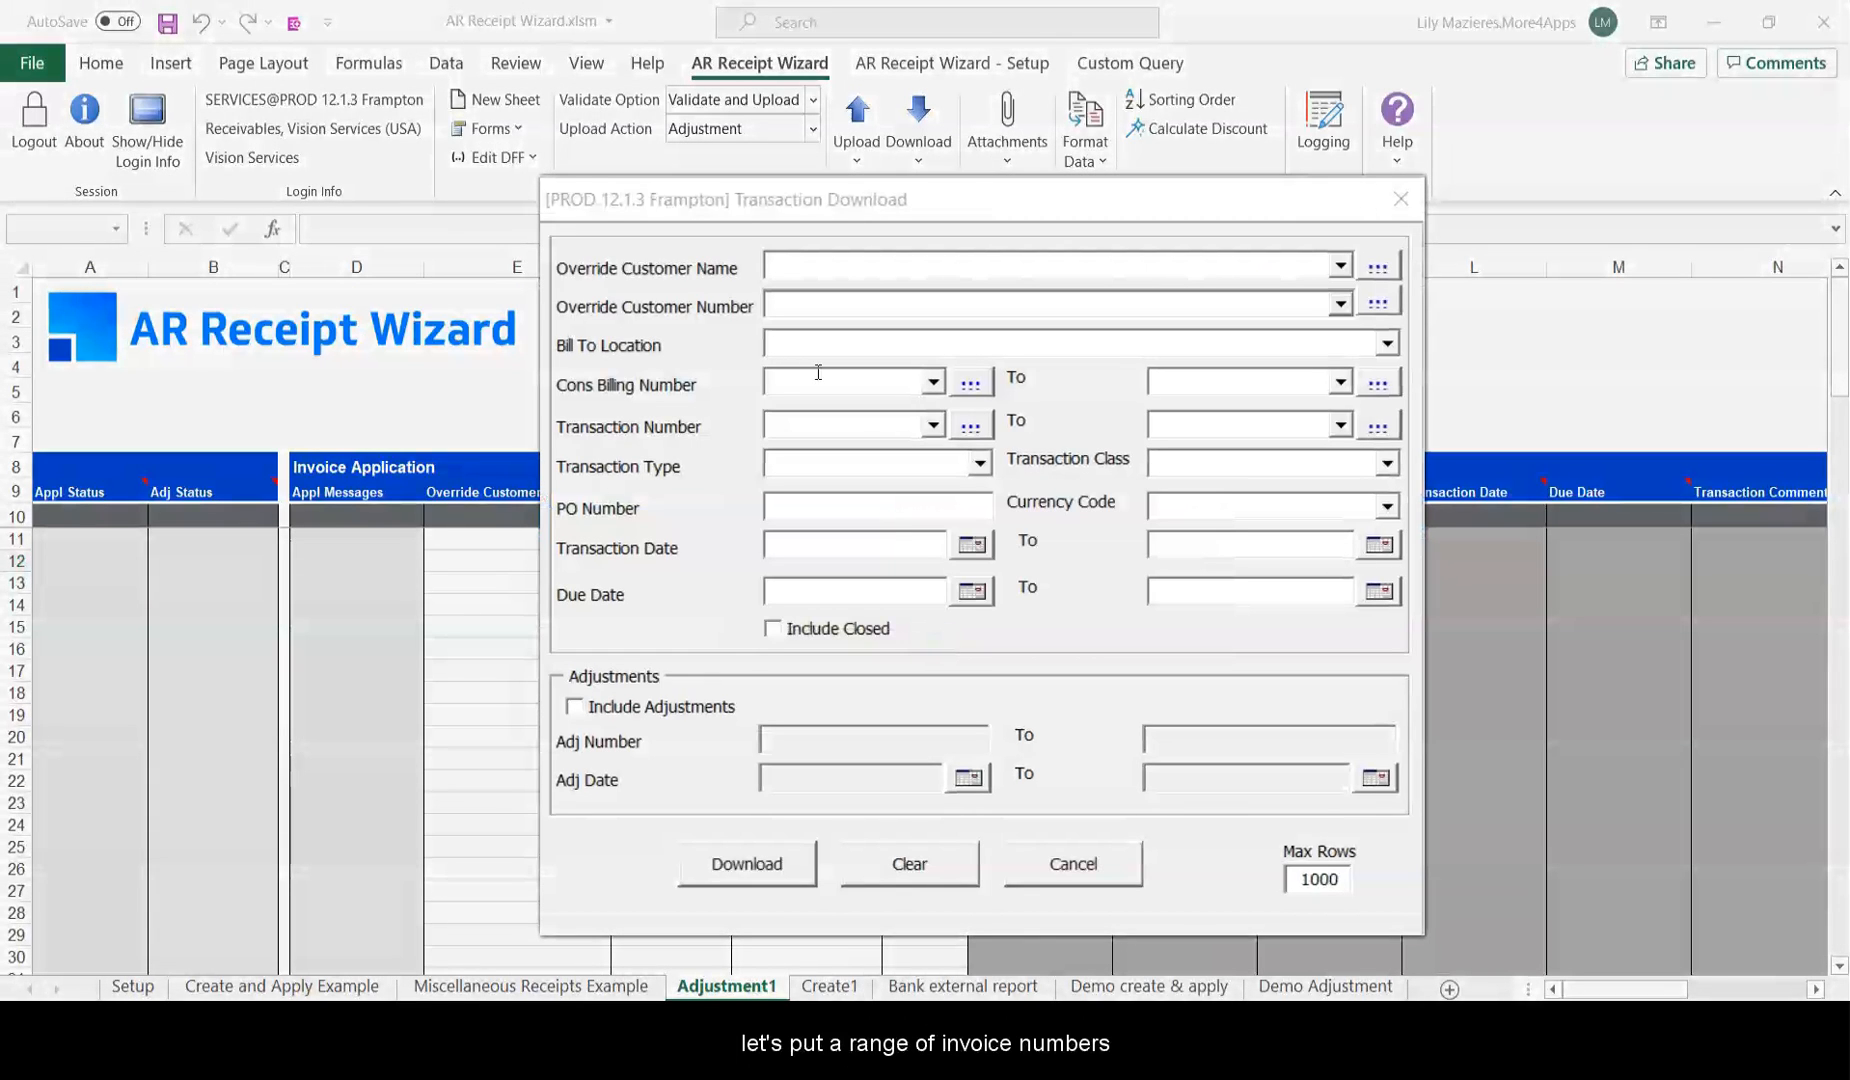
Download transactions 605791 to 605799 including their existing adjustments.
left_click(828, 425)
type("605791")
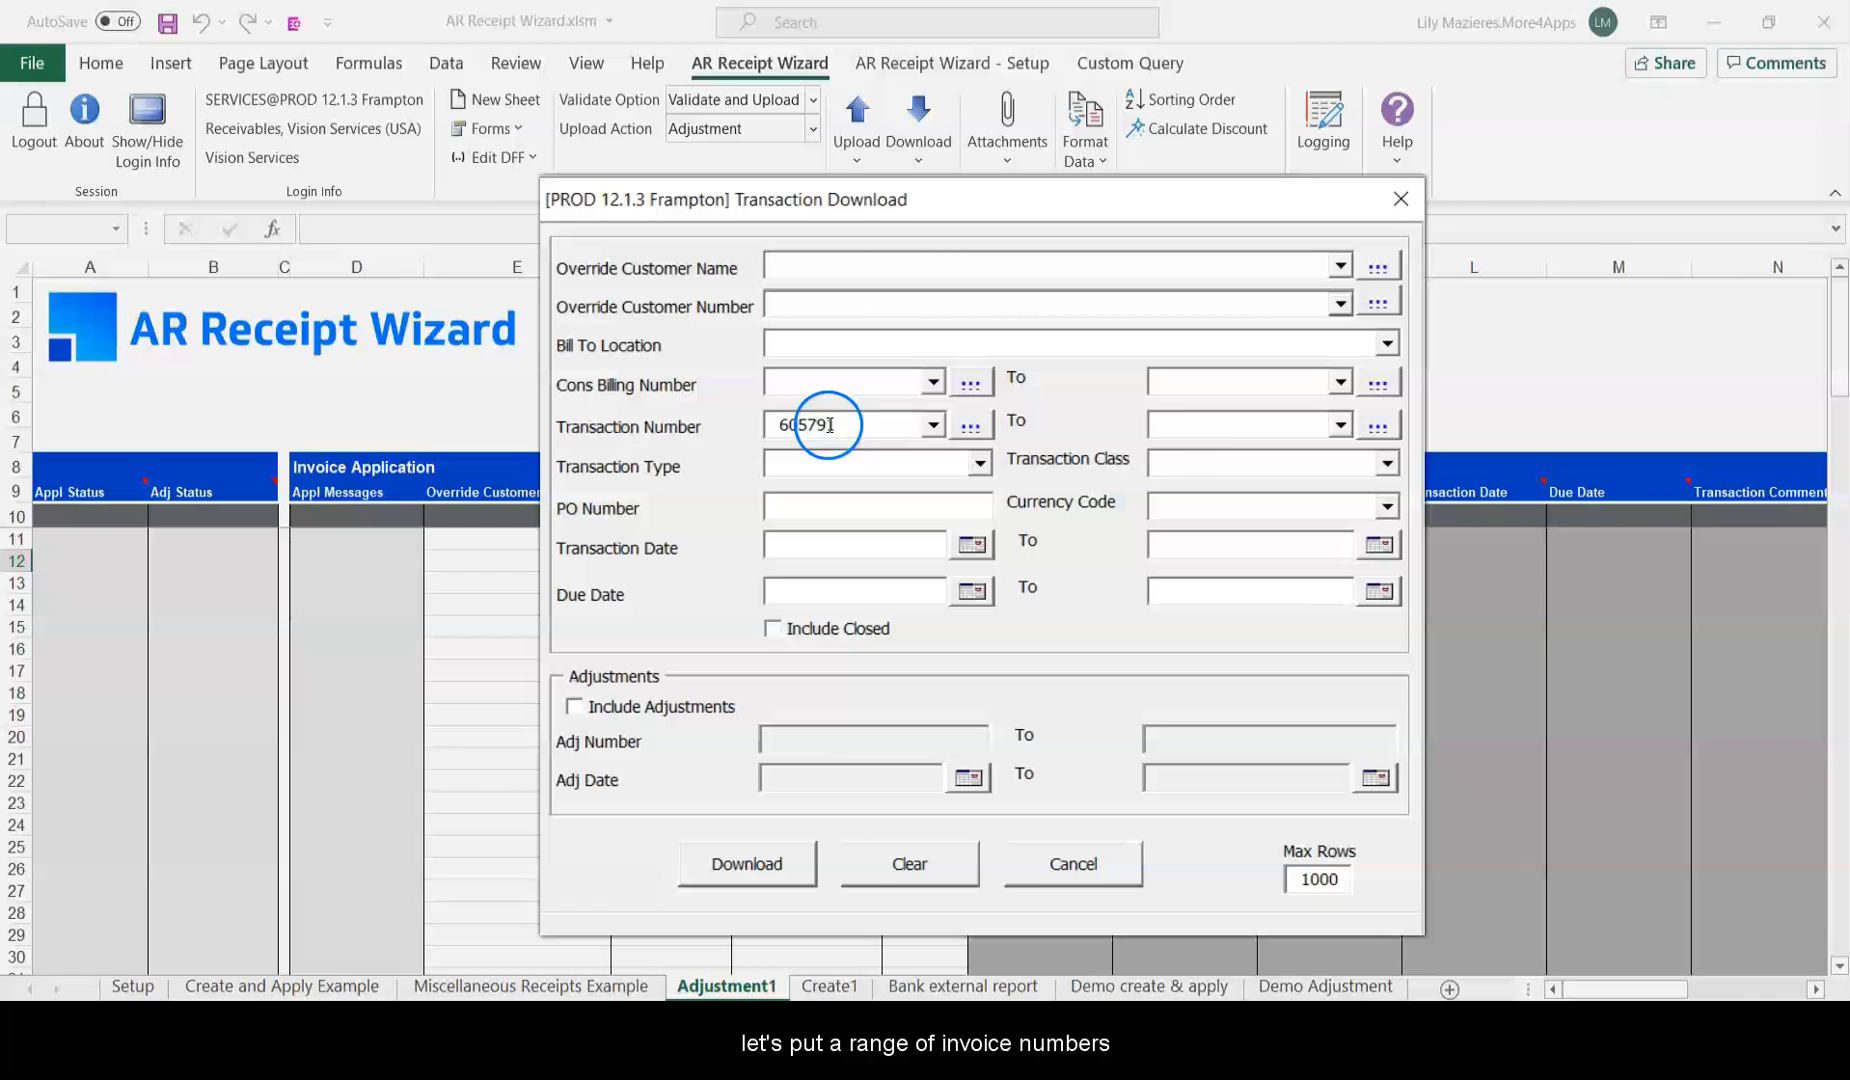
left_click(1193, 435)
type("605791")
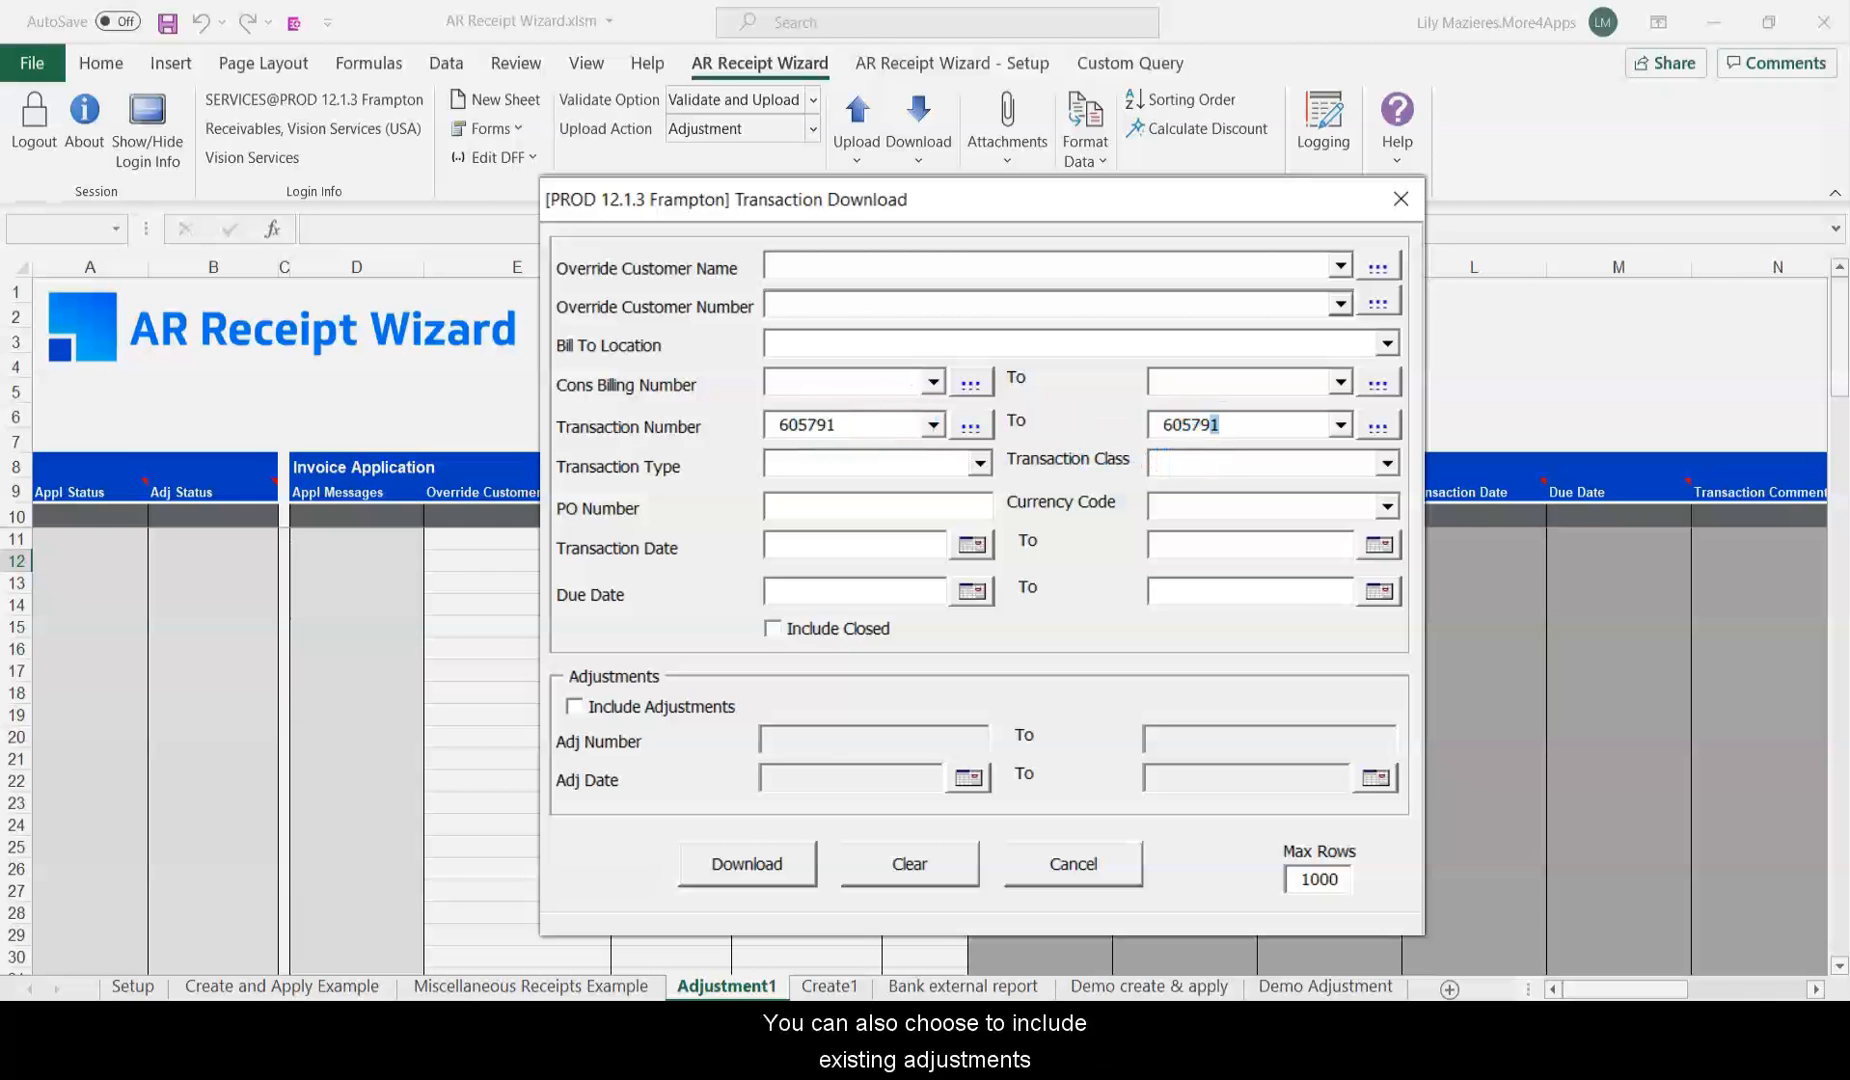
left_click(574, 707)
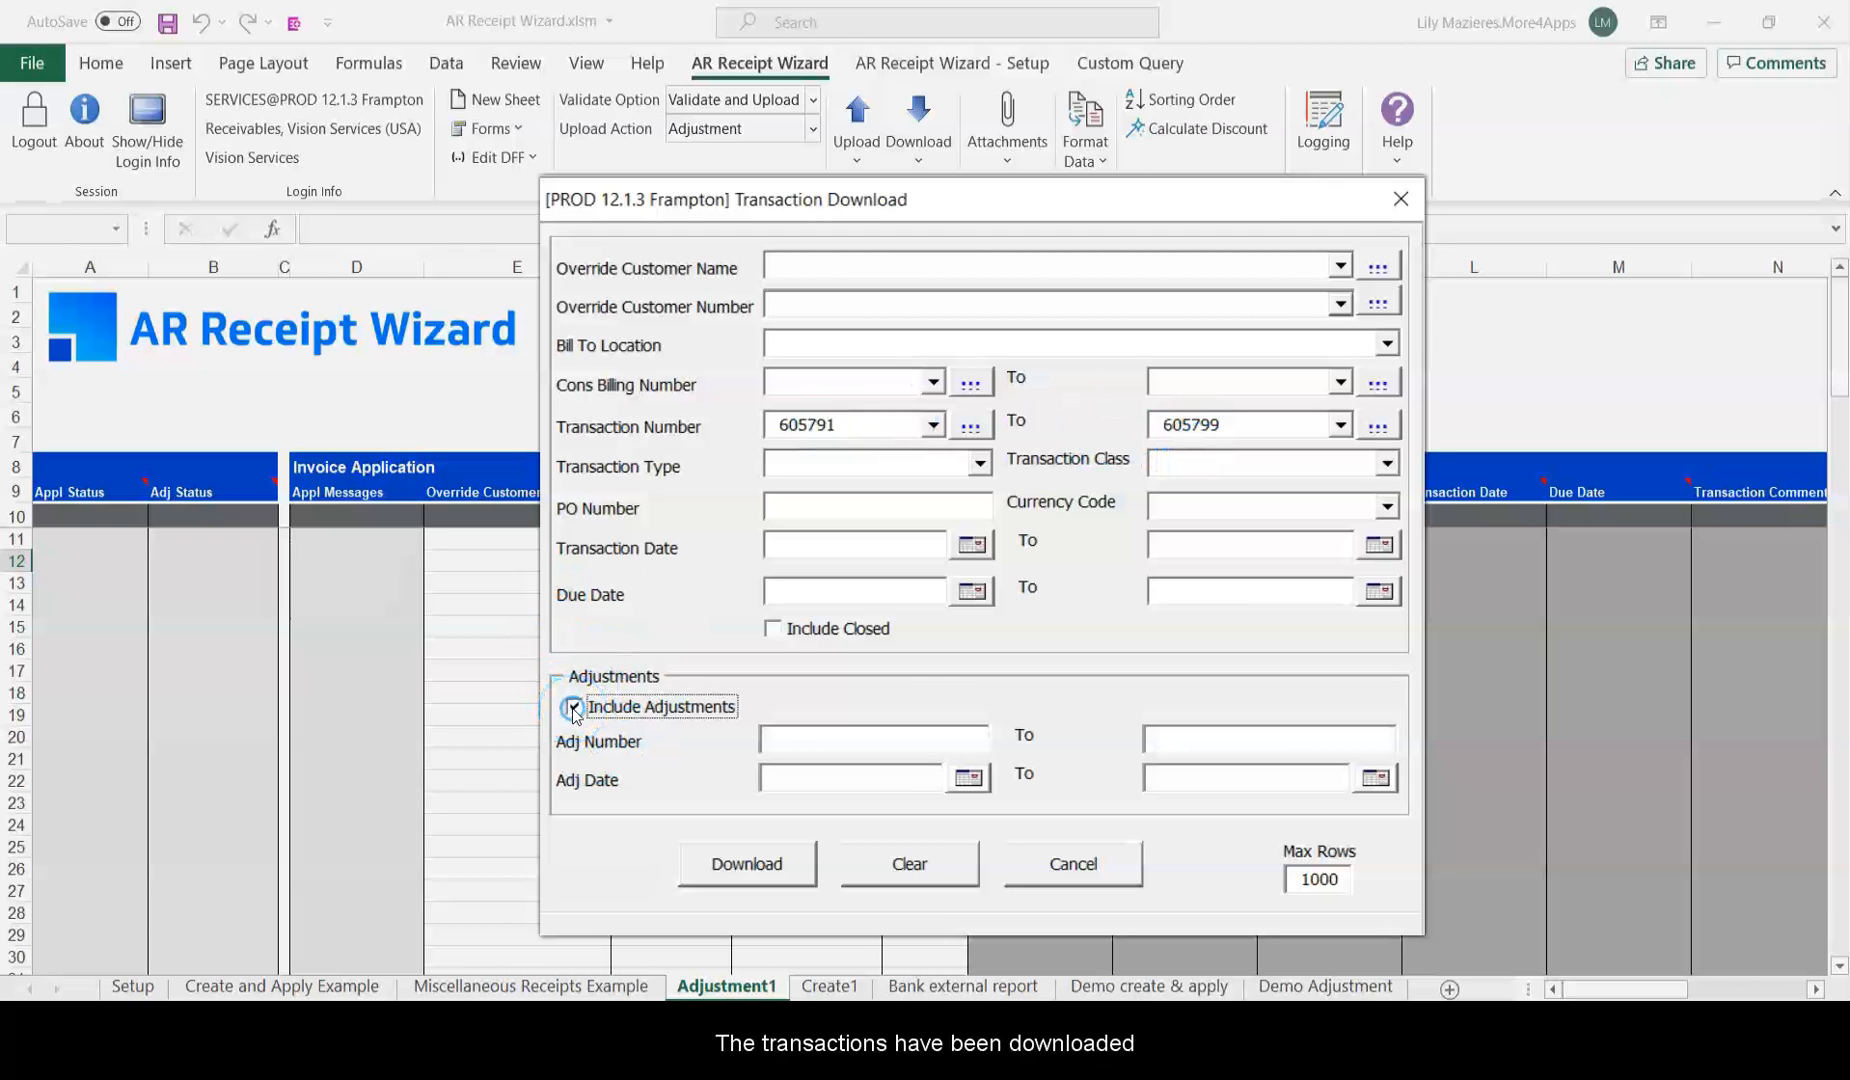
left_click(747, 863)
left_click(979, 669)
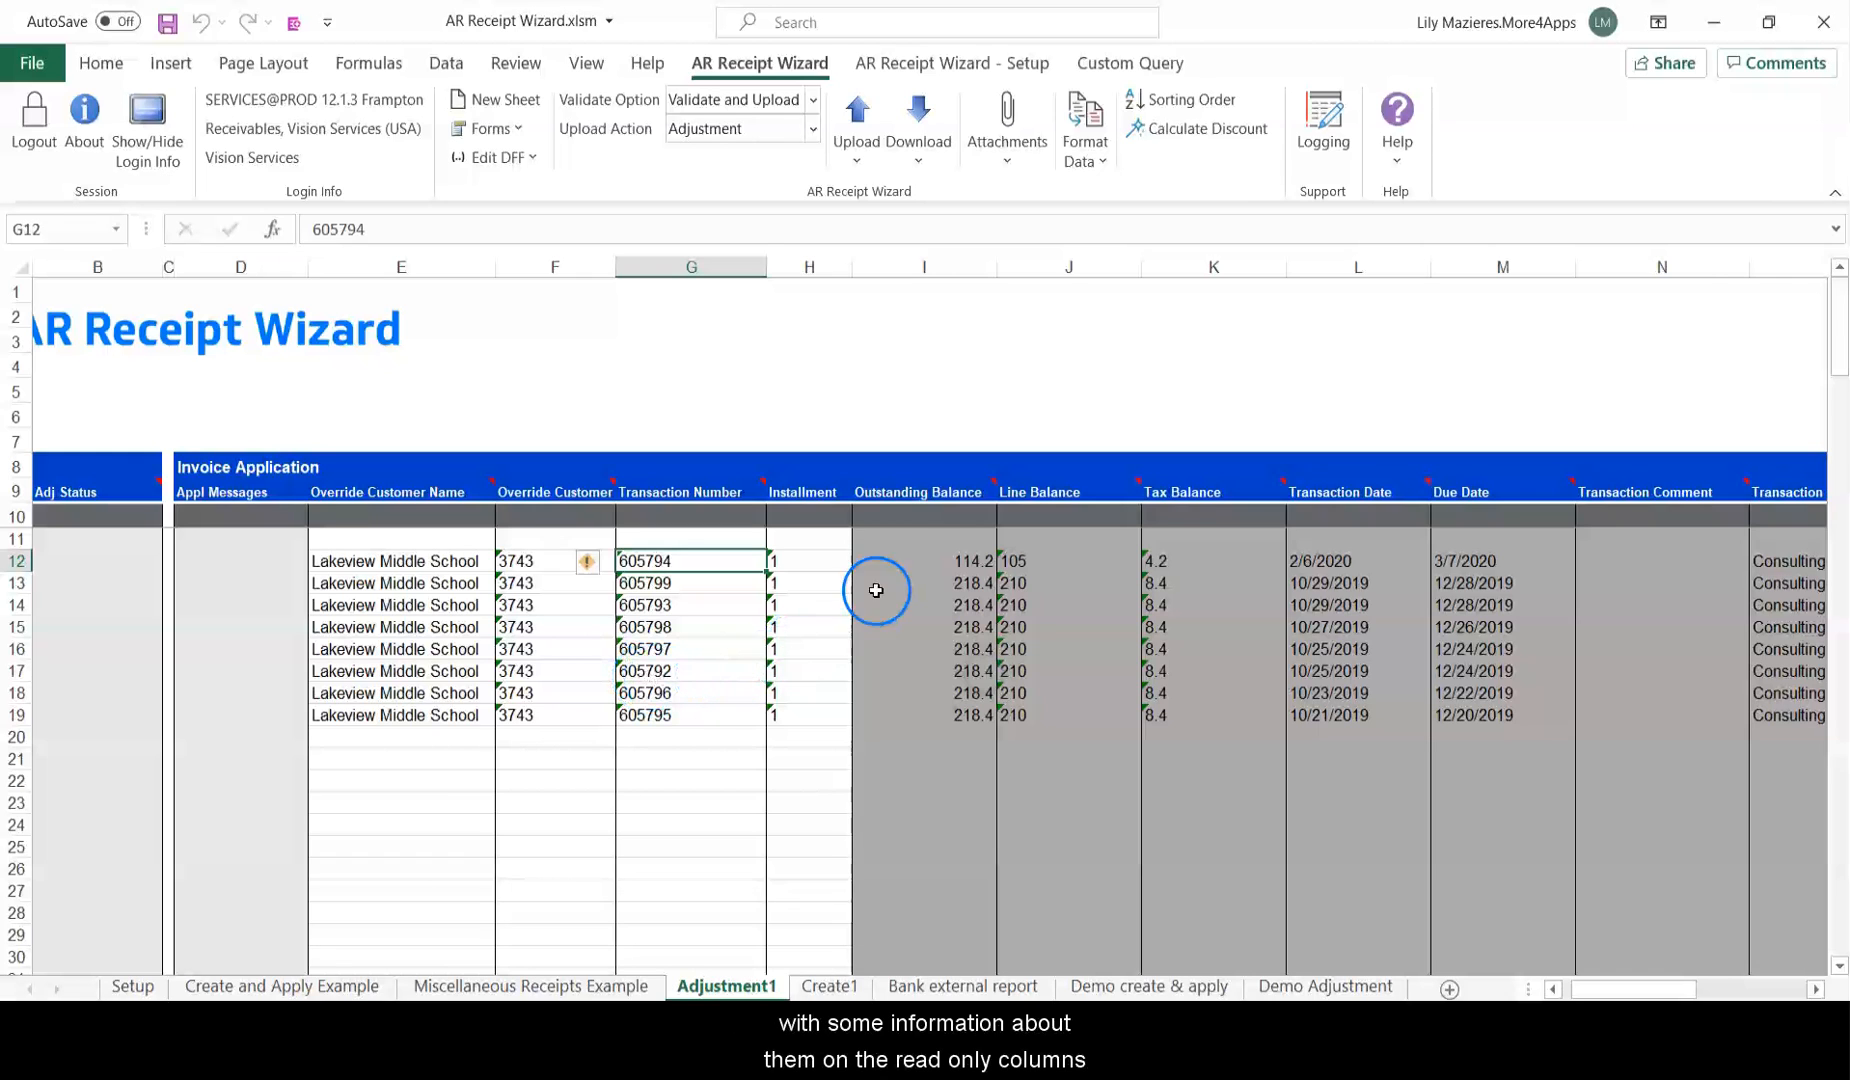
Review the read-only downloaded columns and widen column U to fit Charges Adjustments.
left_click(978, 548)
left_click_drag(979, 540, 1798, 682)
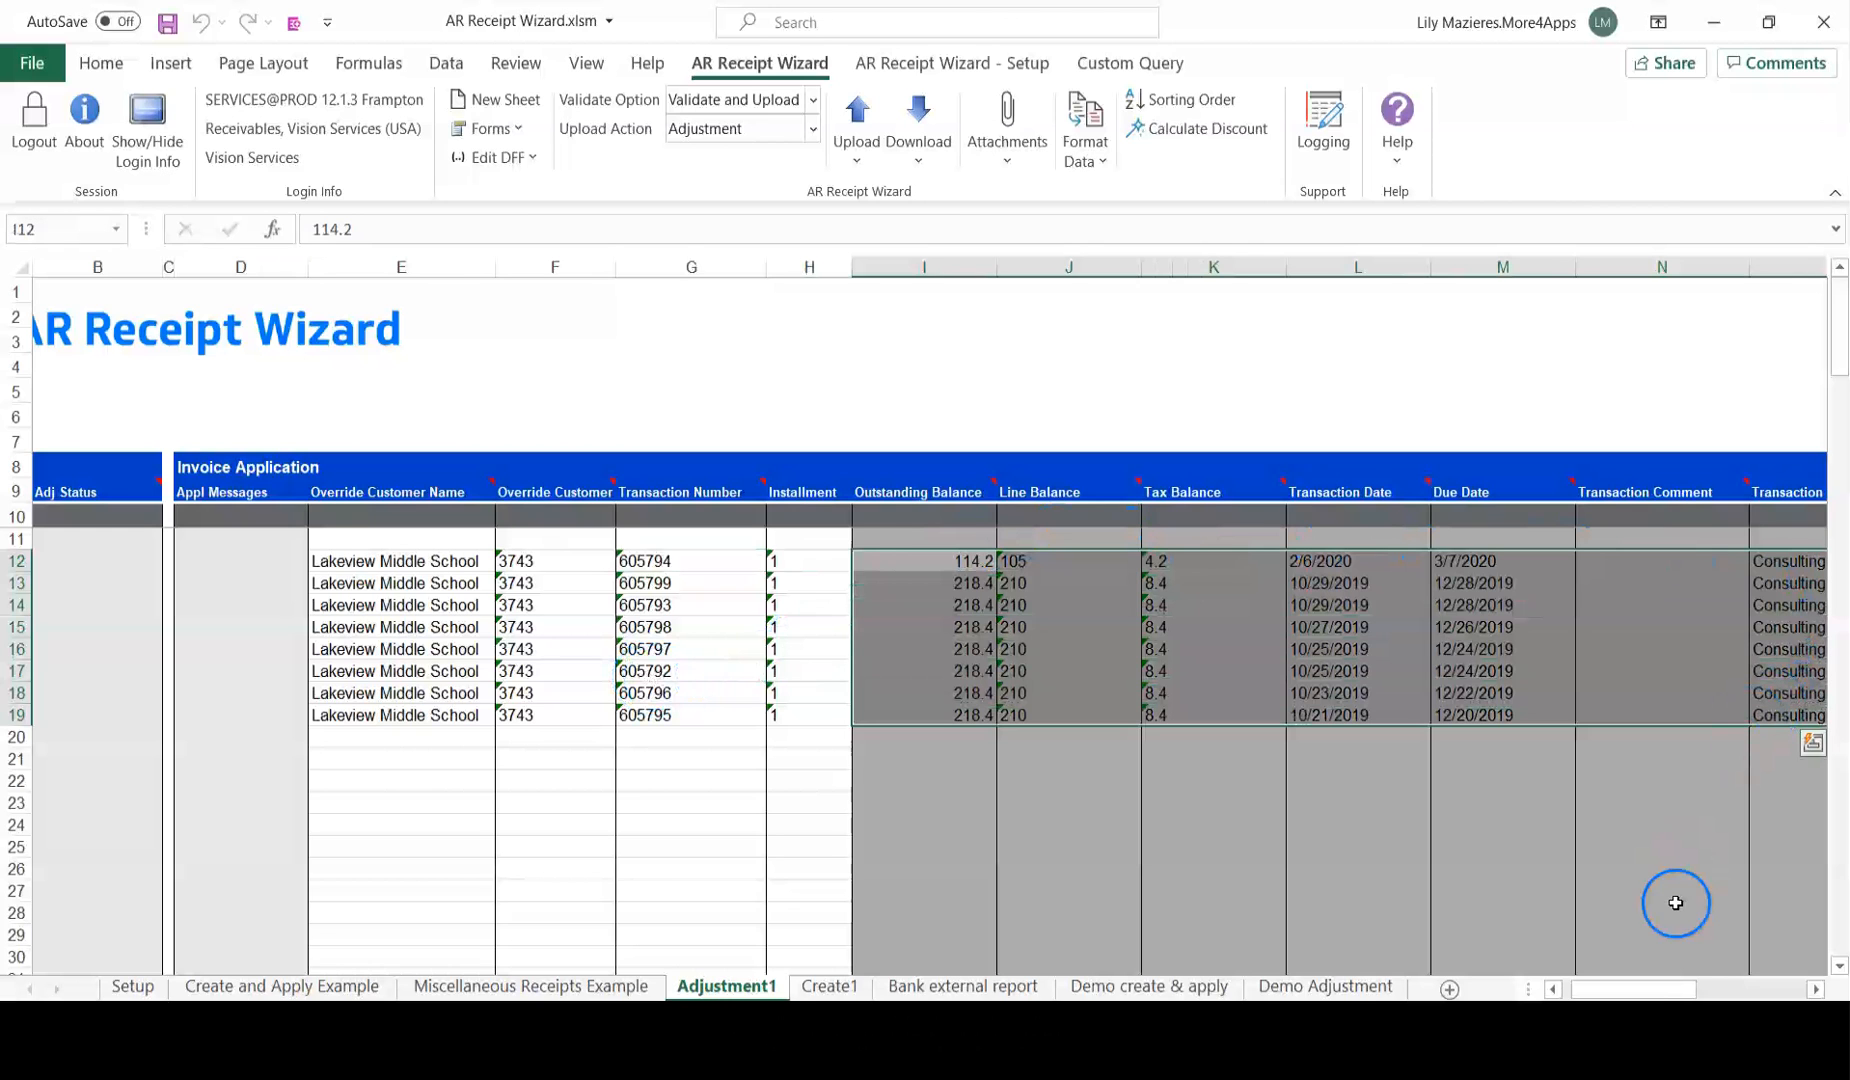
left_click_drag(1645, 988, 1765, 980)
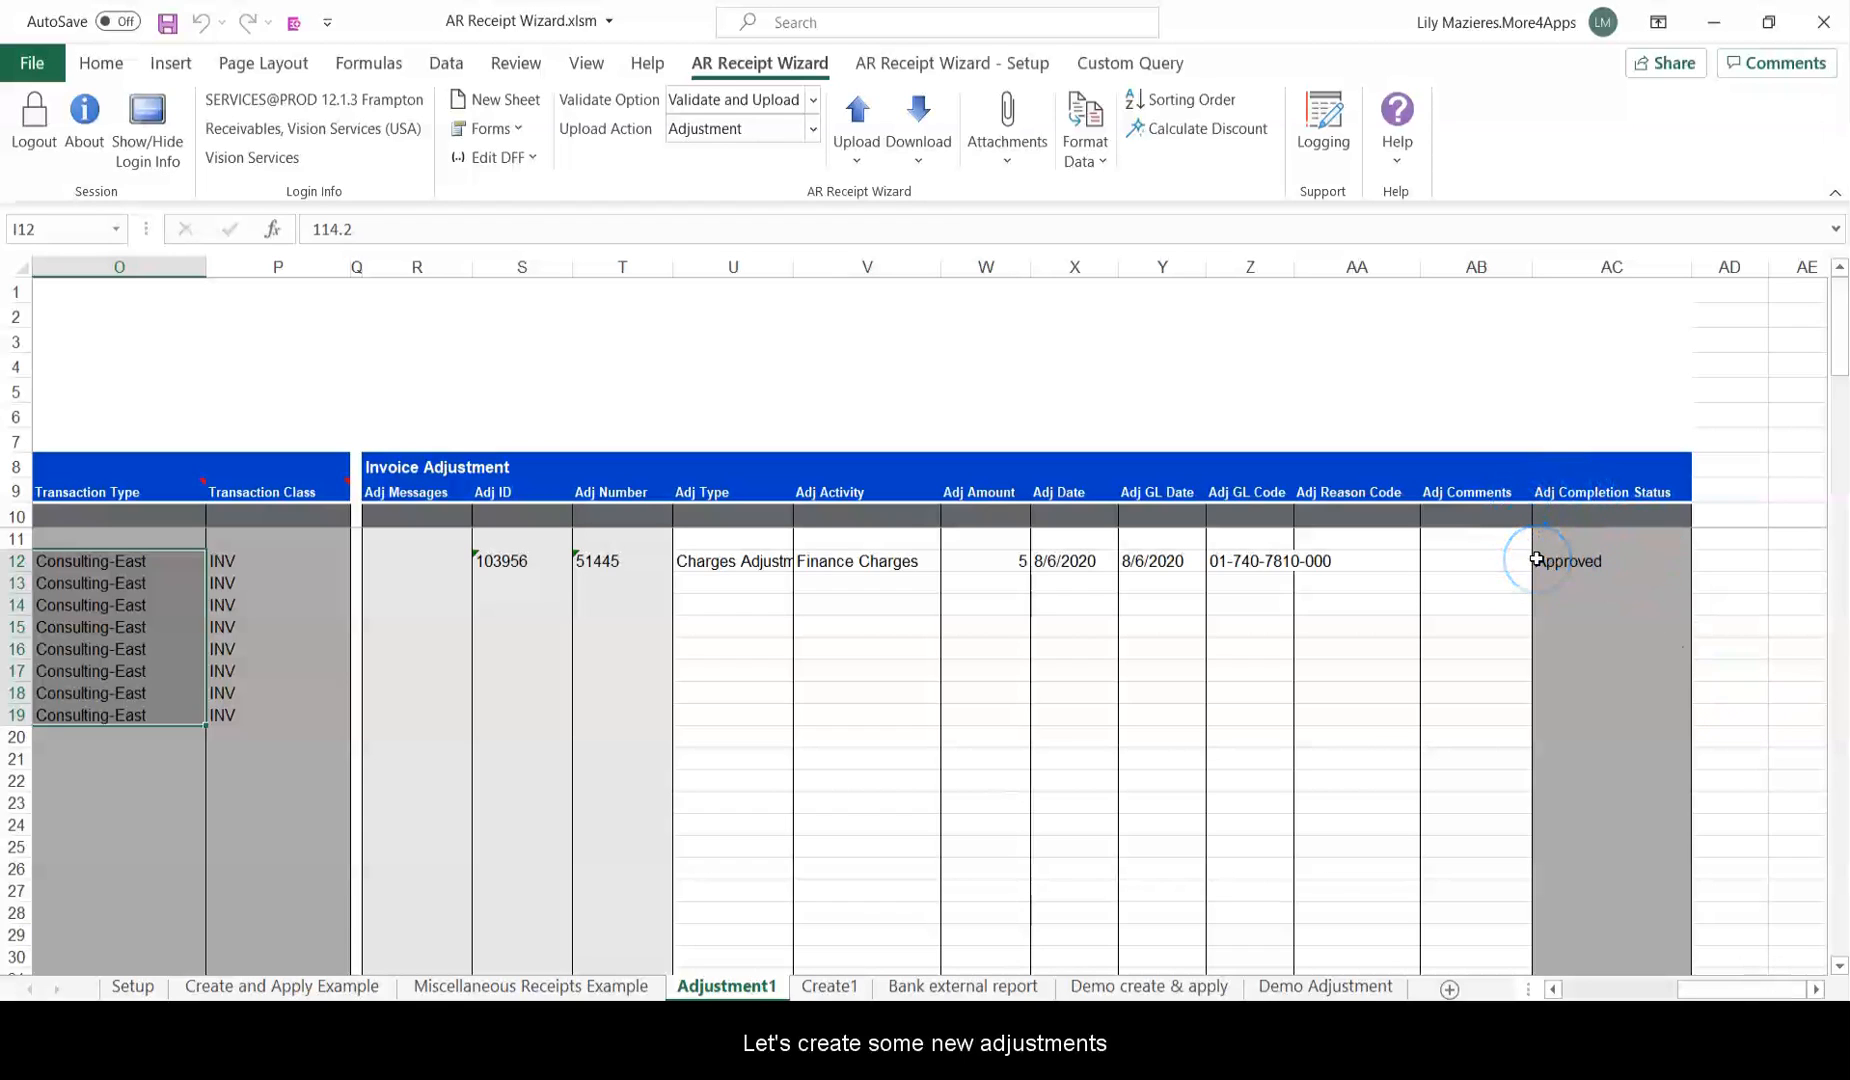
left_click(733, 583)
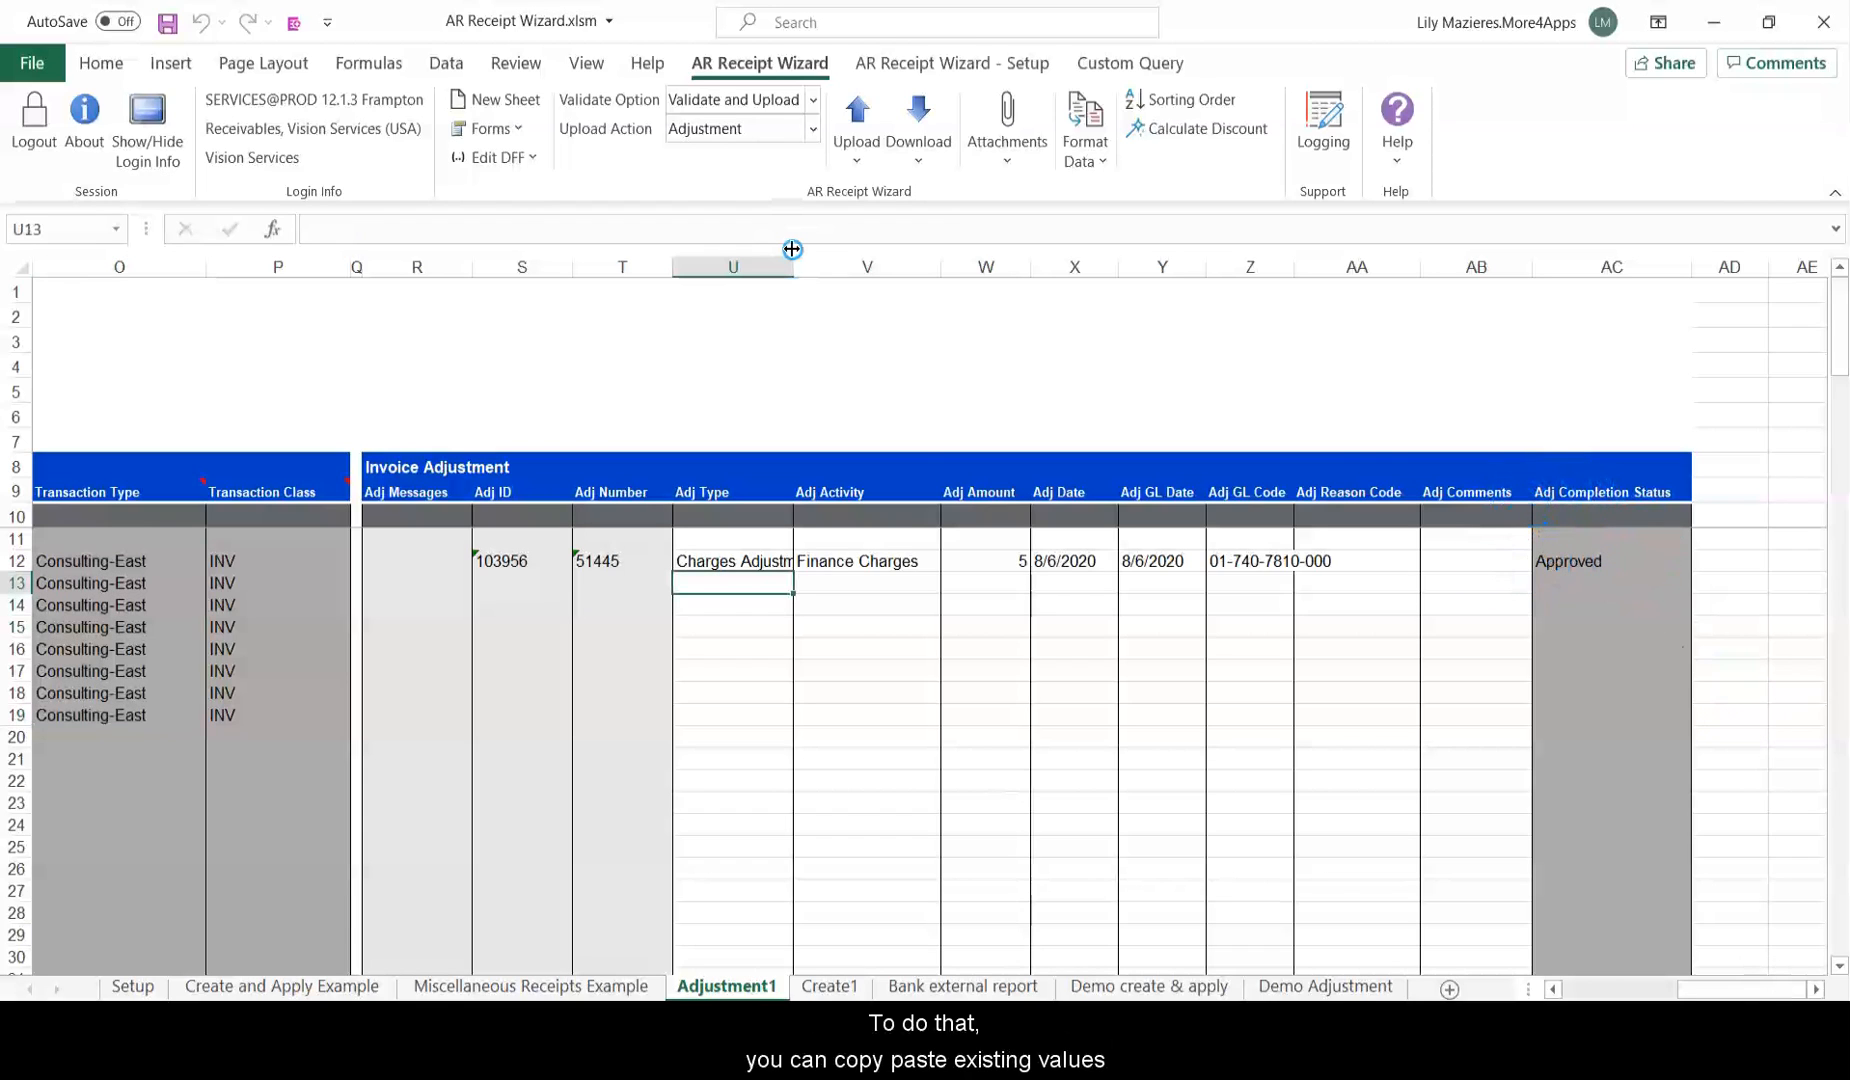
double_click(792, 249)
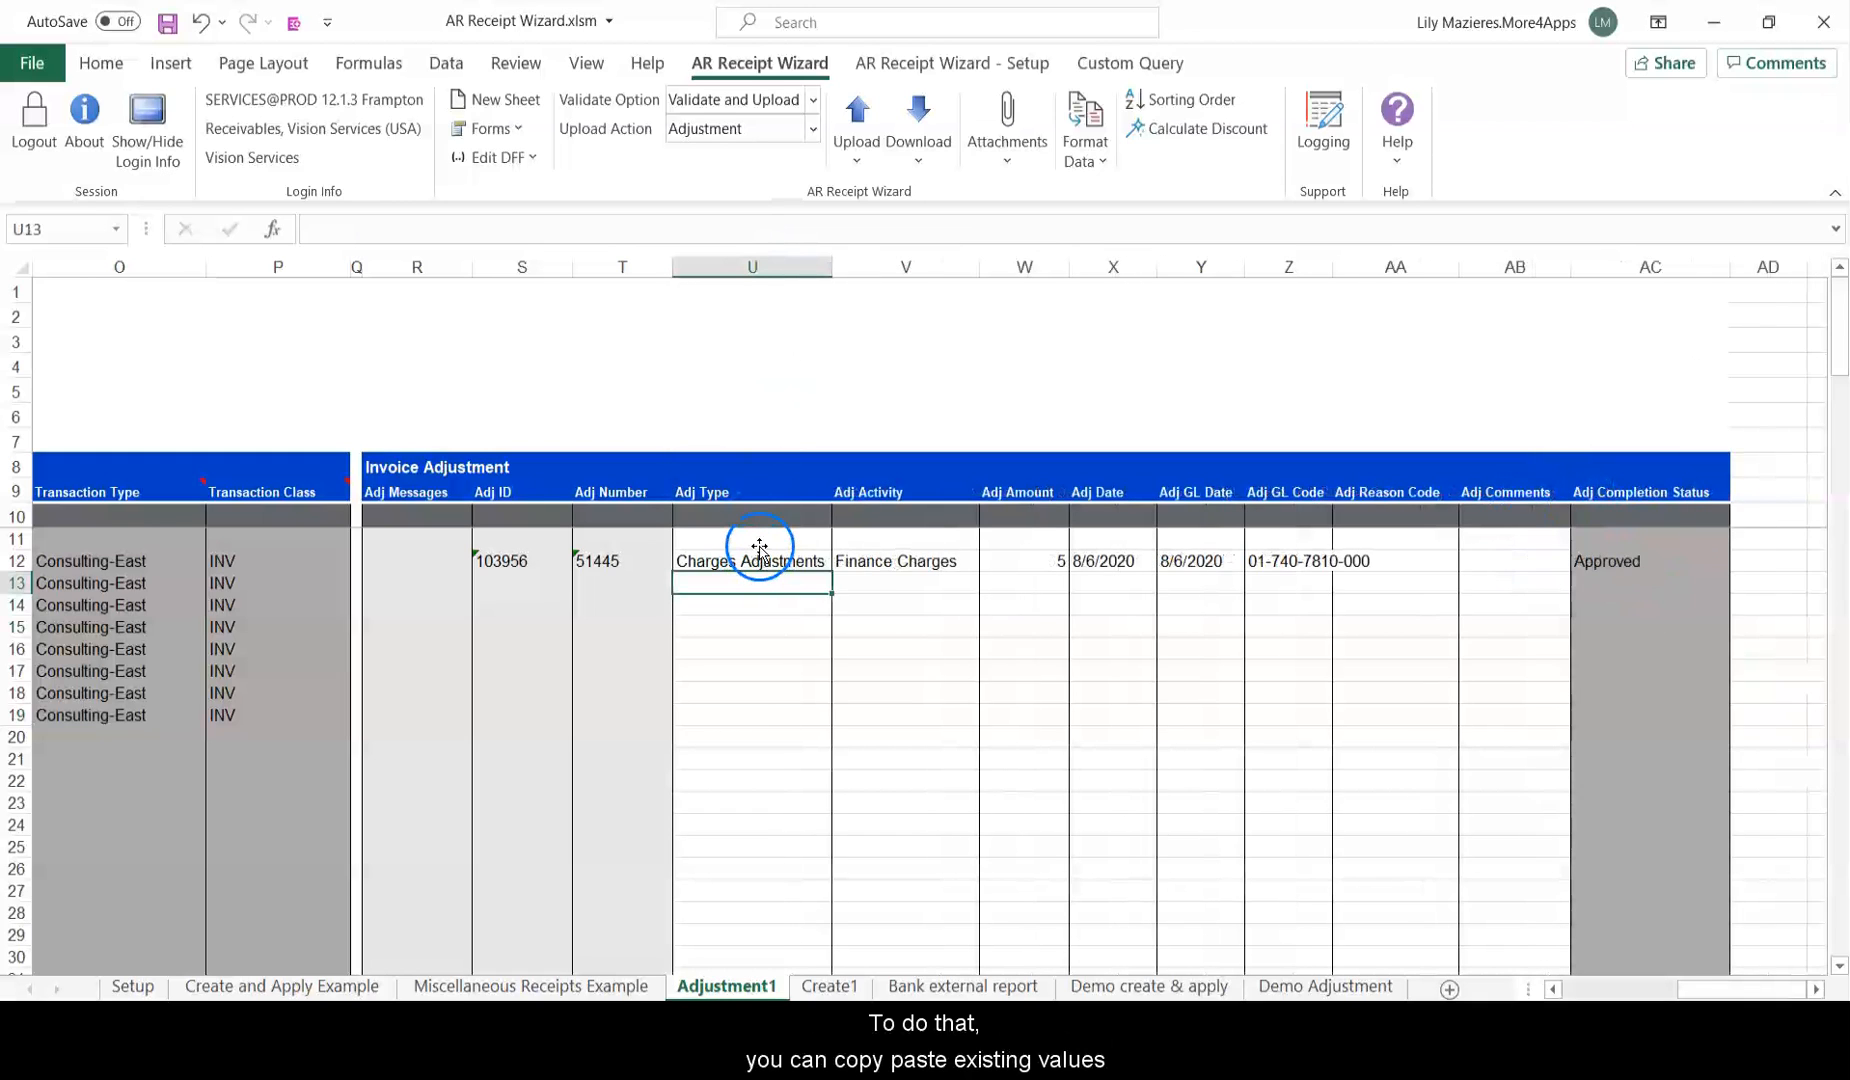
Copy the row 12 adjustment values U12:Z12 into rows 13–18.
left_click_drag(759, 550, 1293, 547)
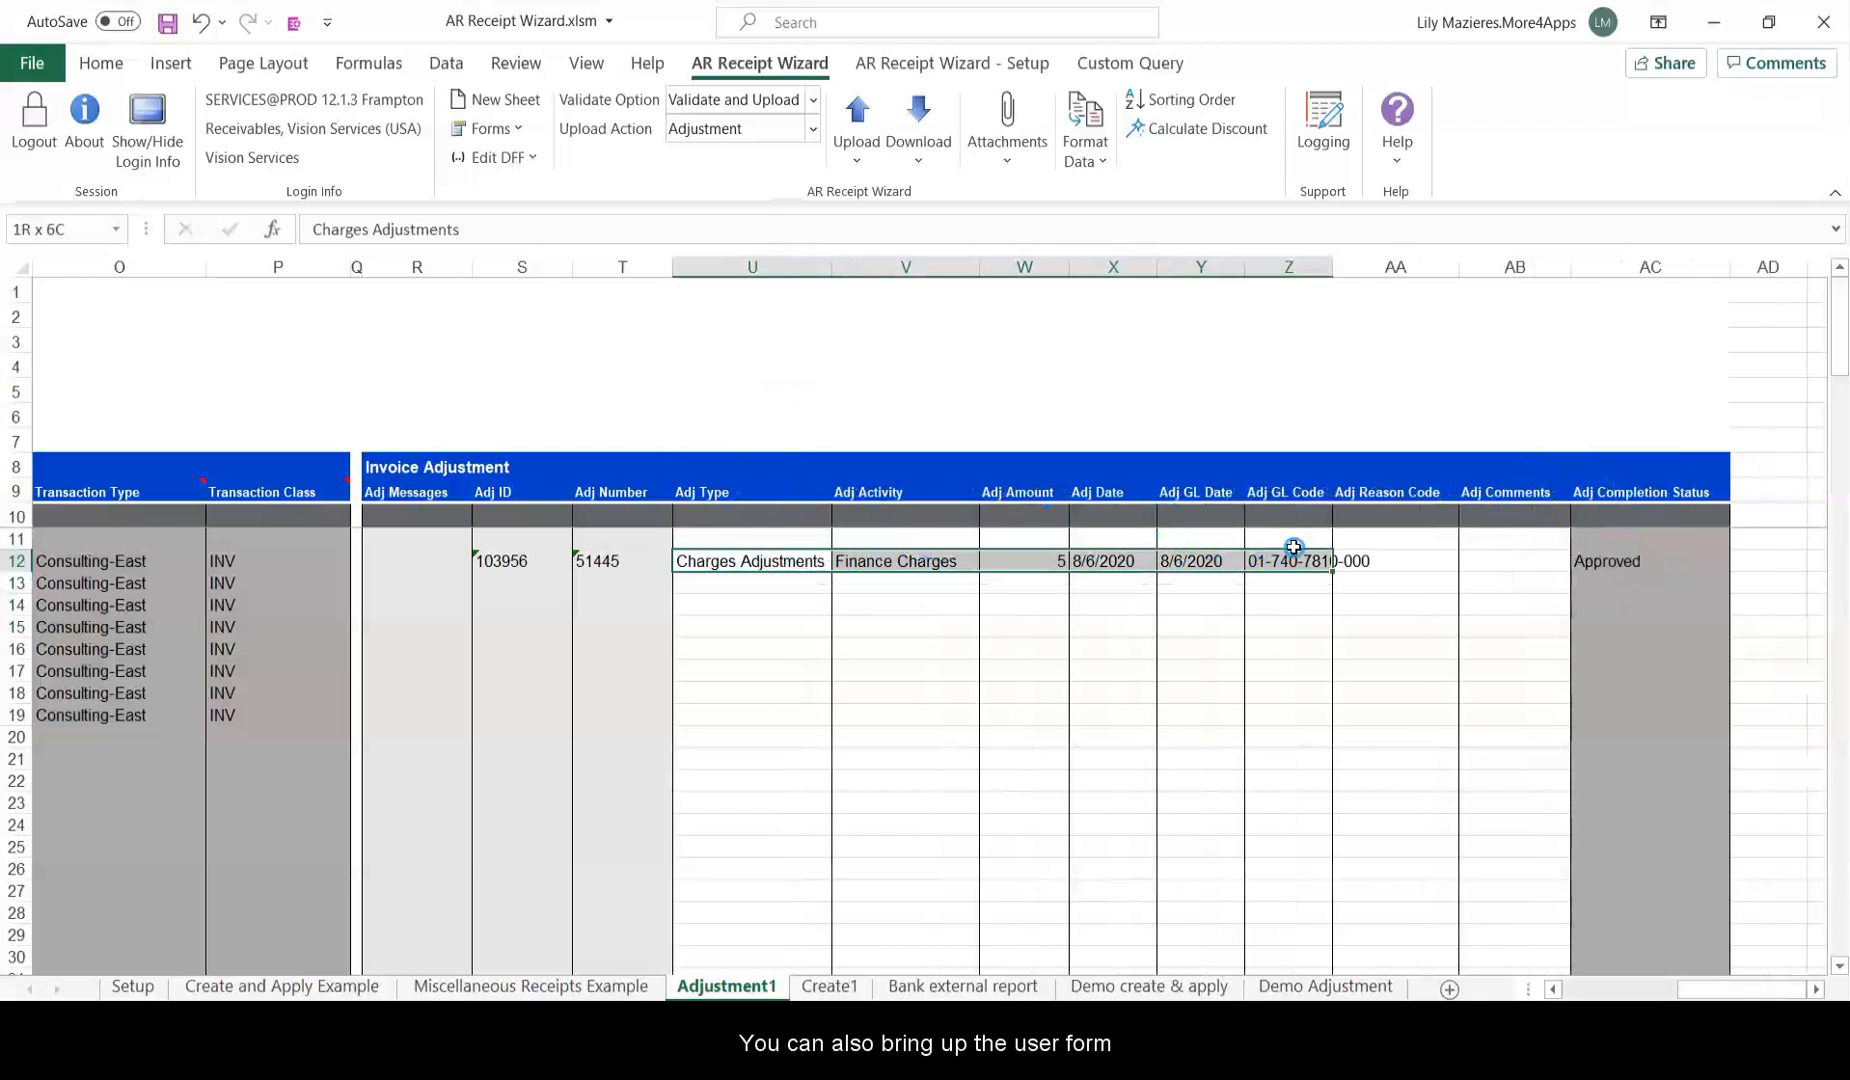
key("ctrl+c")
left_click_drag(765, 580, 1310, 690)
key("ctrl+v")
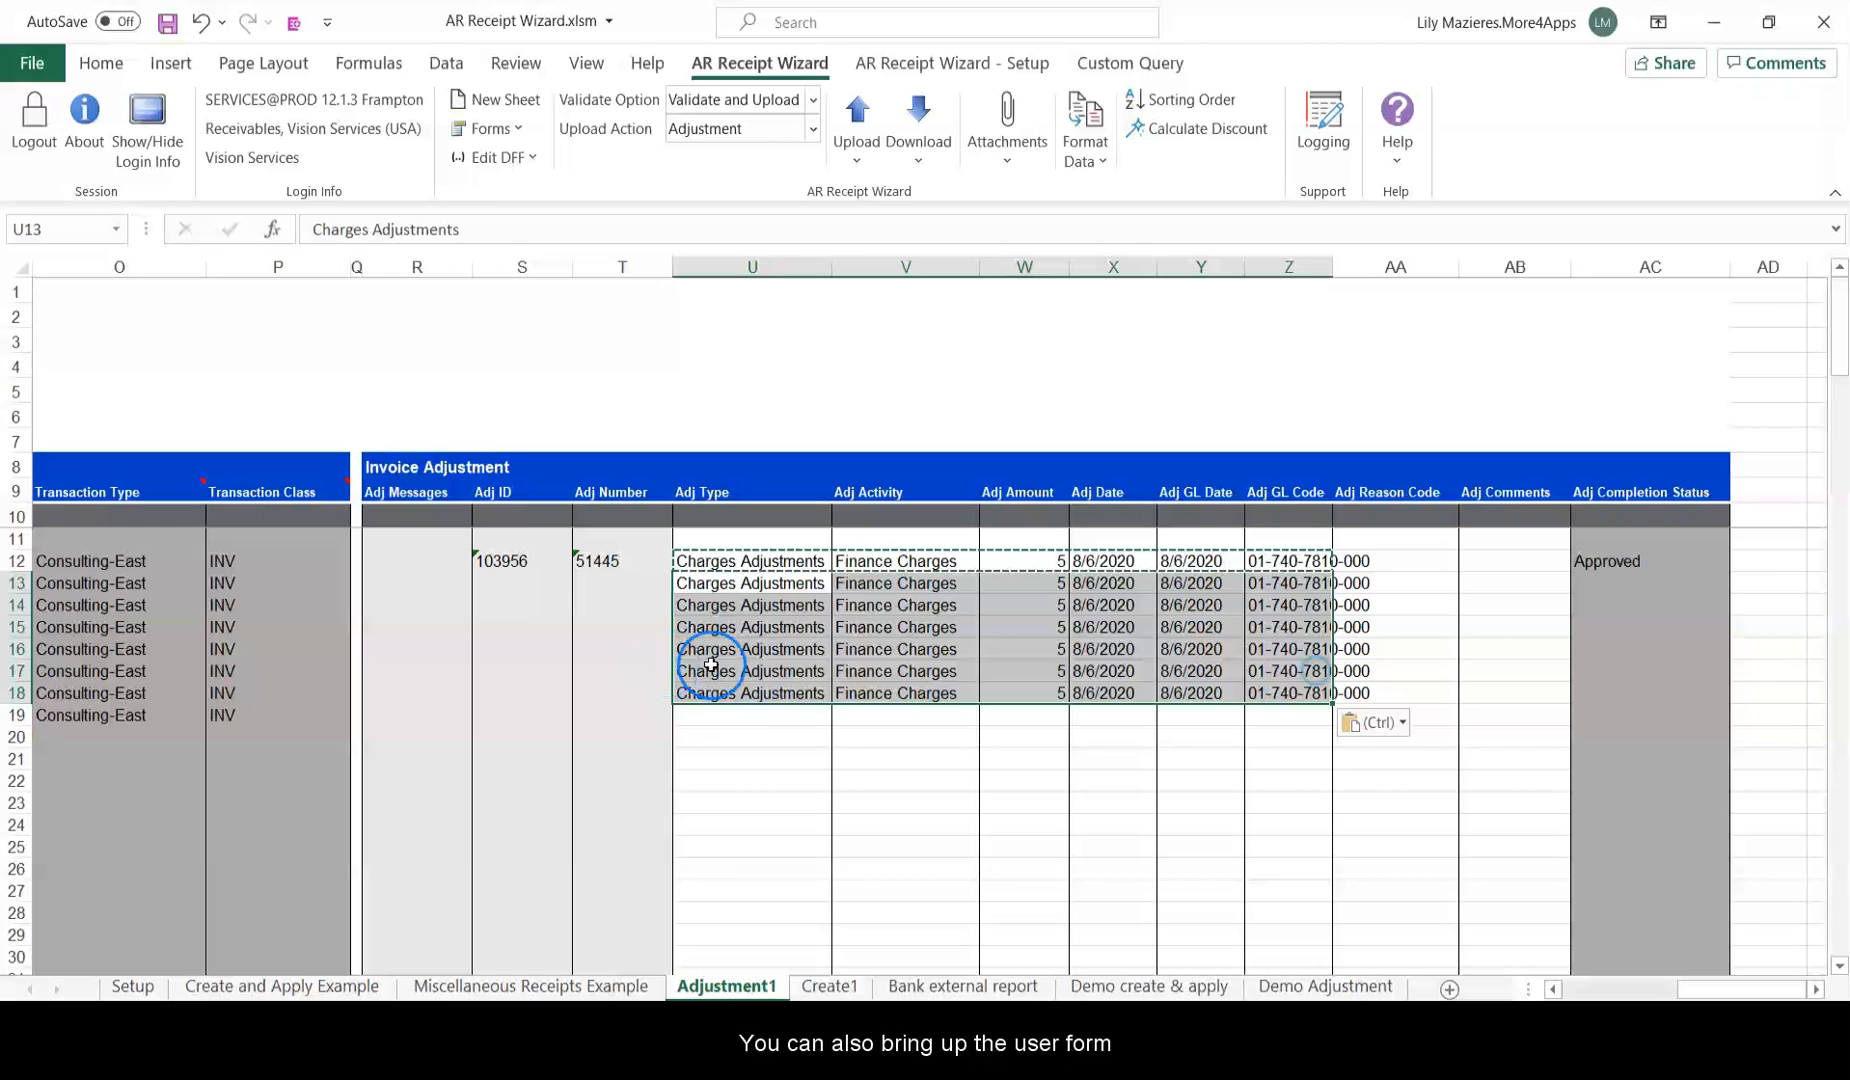
Add a row 19 Charges Adjustments line of 2 with activity Adjustment, dated 8/6/2020.
double_click(751, 715)
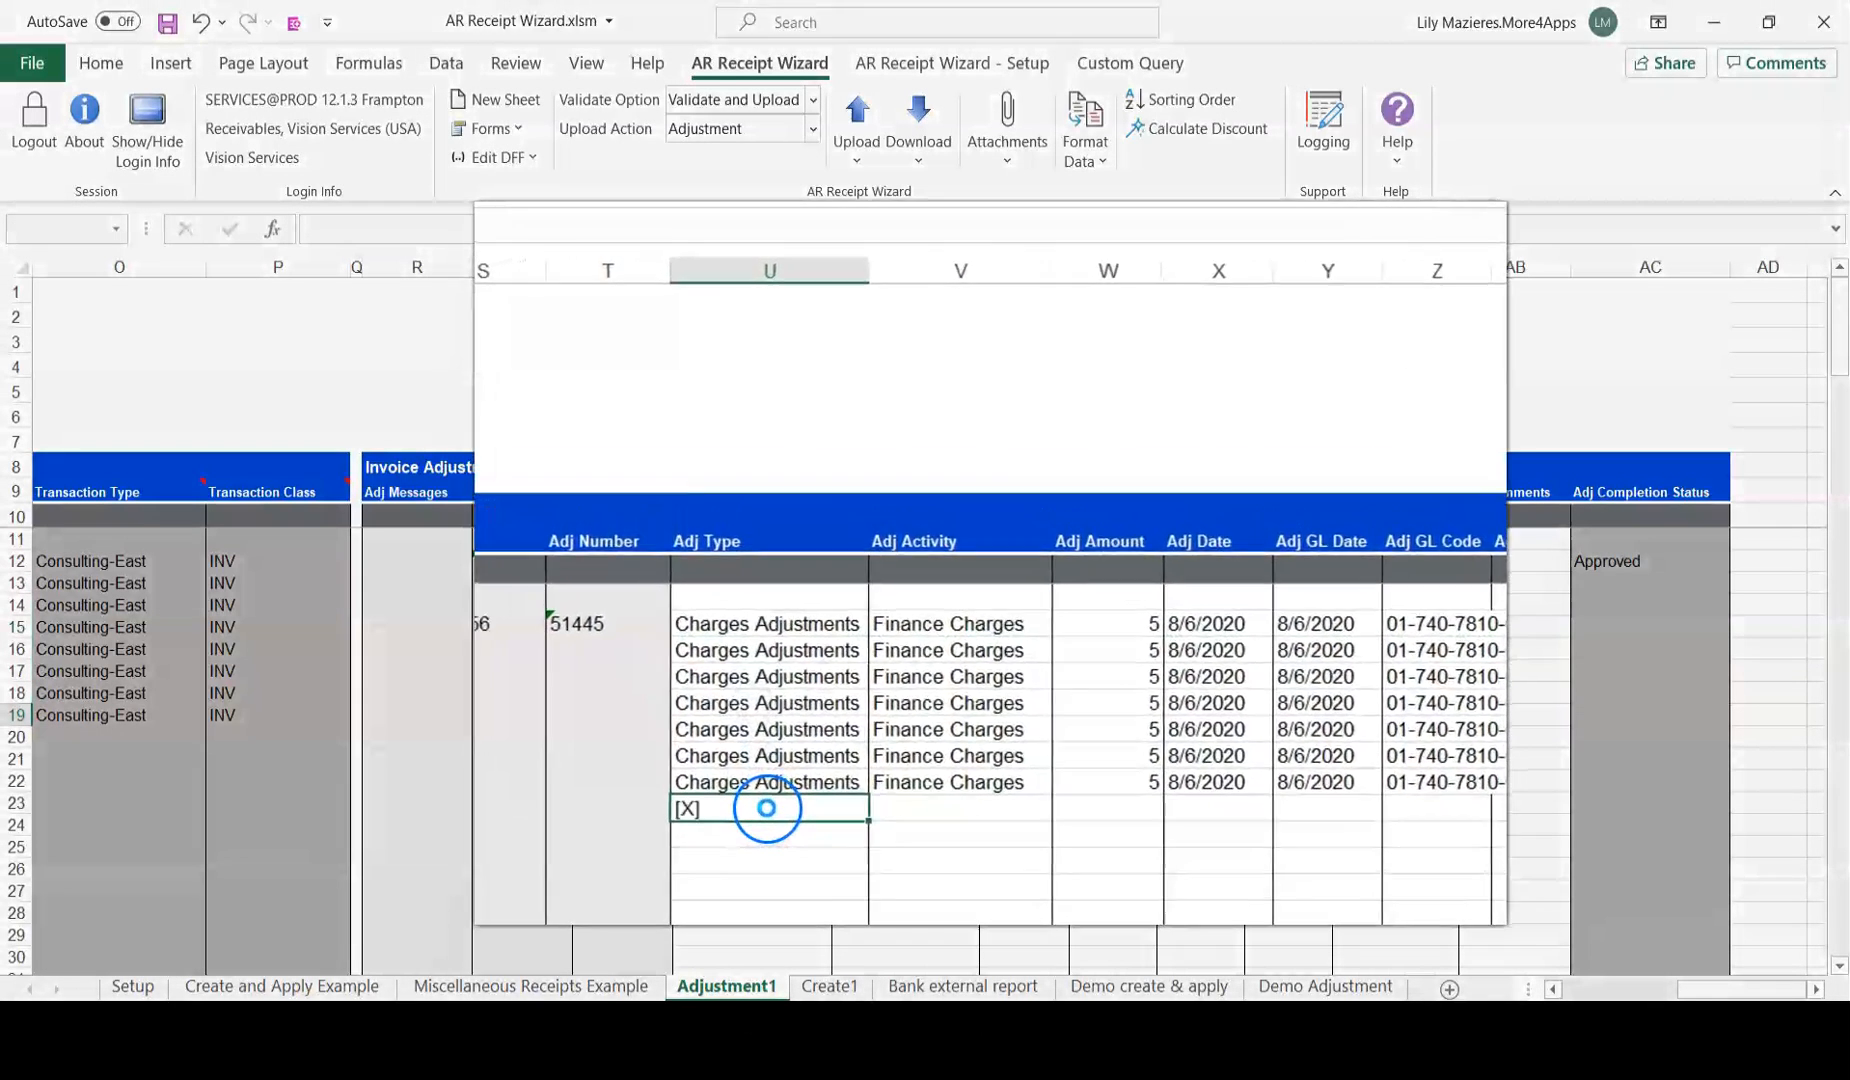
left_click(691, 528)
left_click(615, 551)
left_click(842, 528)
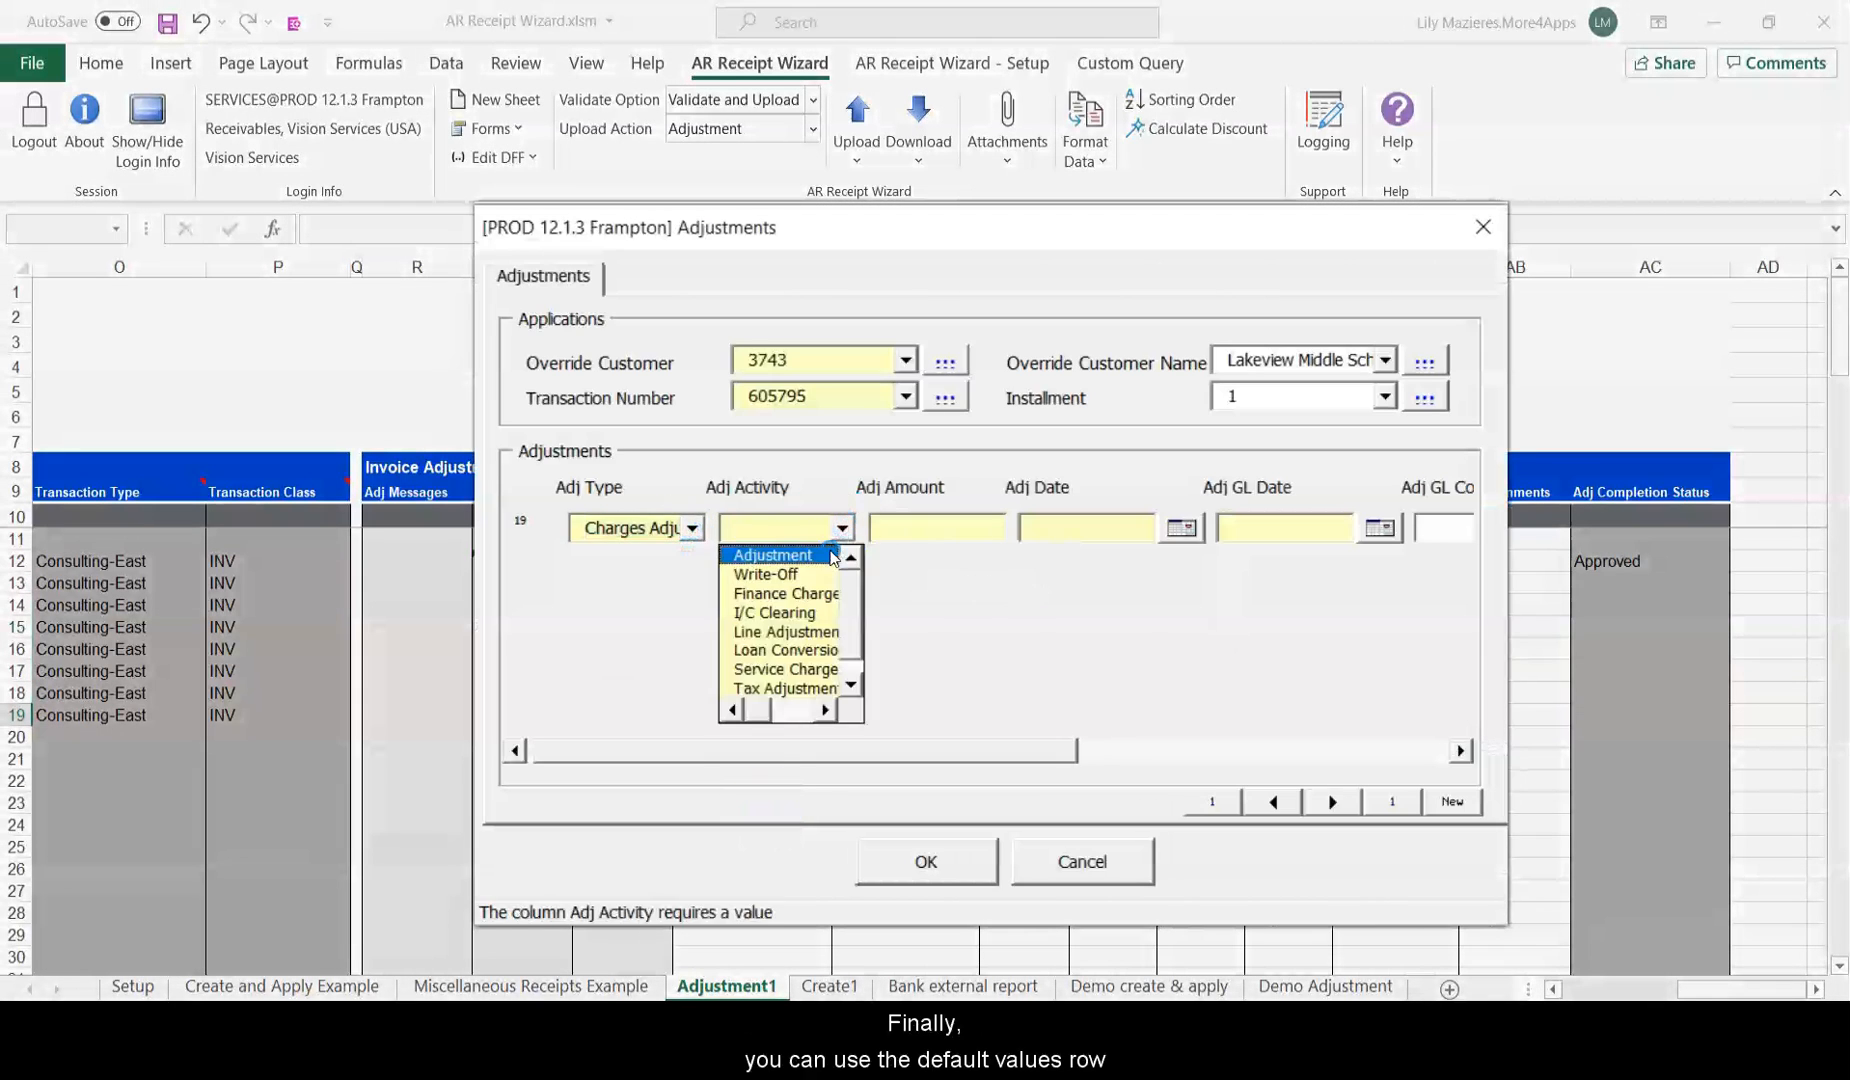
left_click(765, 551)
left_click(908, 523)
type("2")
left_click(993, 480)
left_click(900, 742)
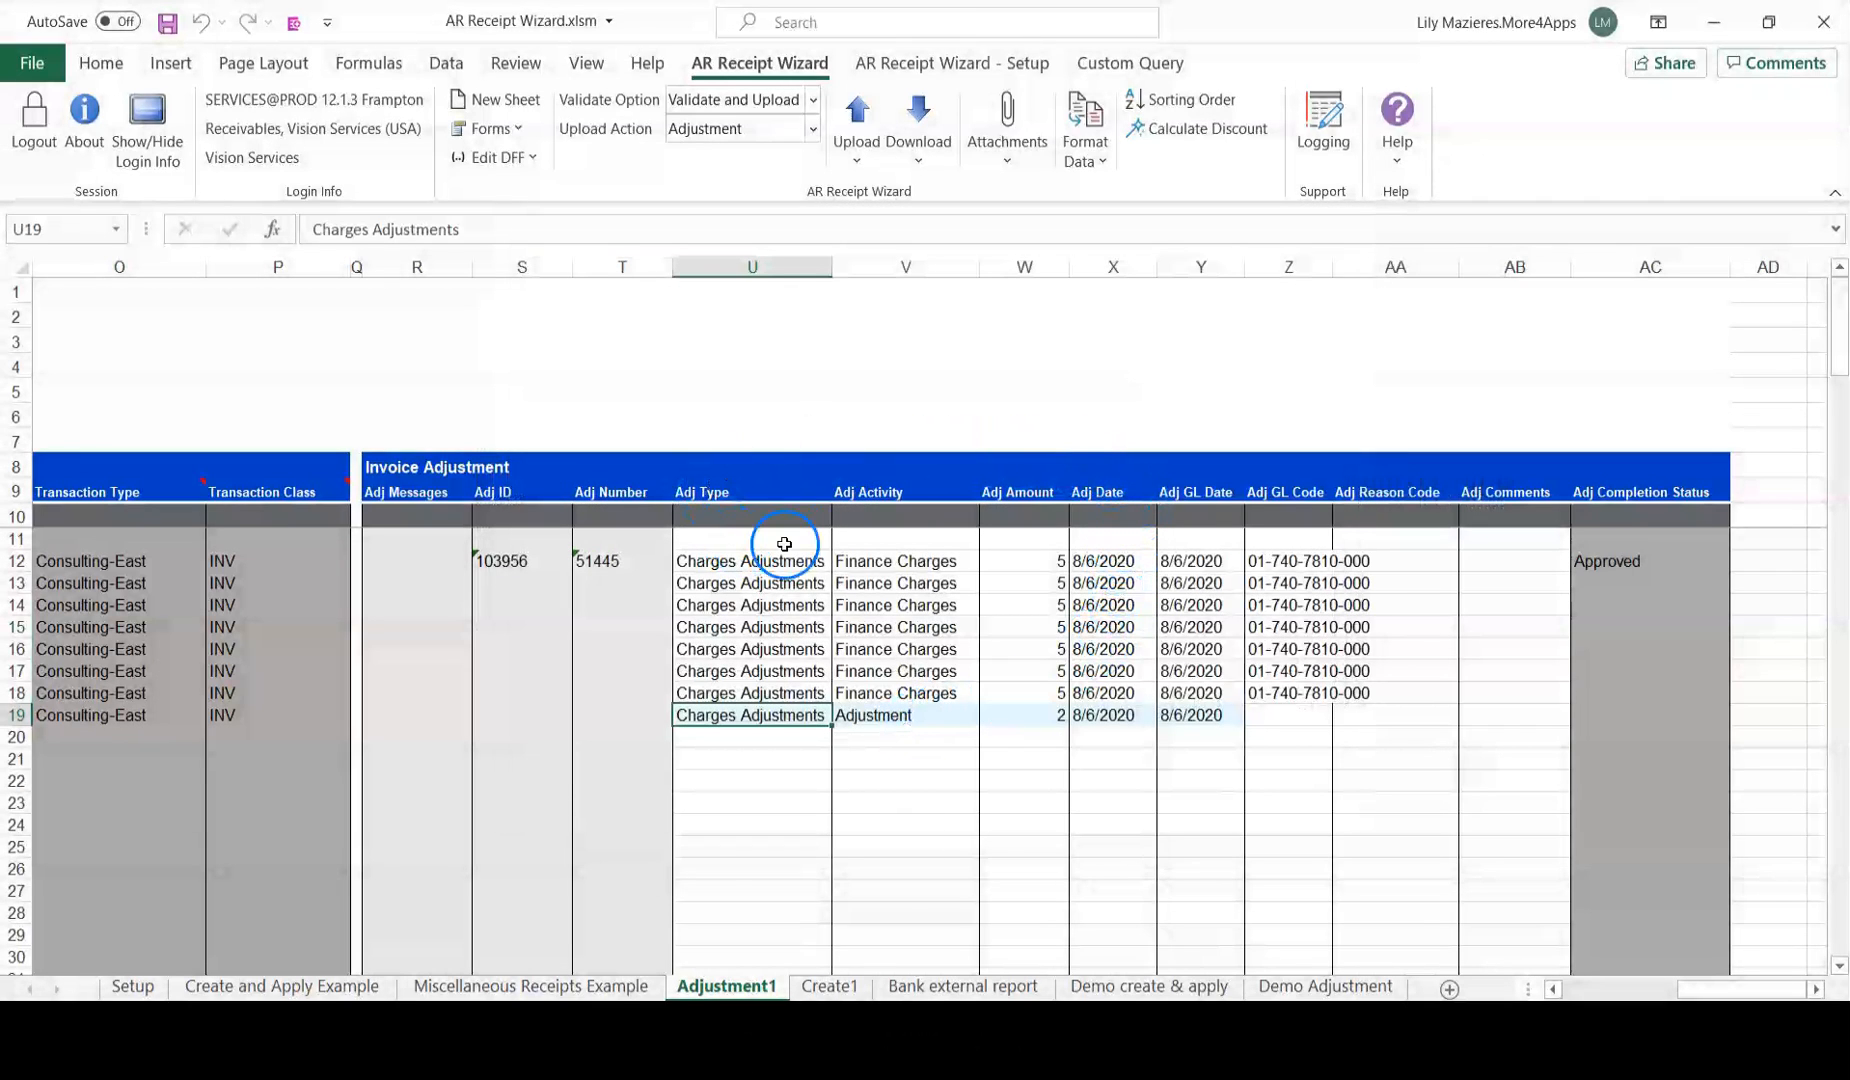
Paste Charges Adjustments and Finance Charges into default row U10:V10, then clear U12:V18.
left_click_drag(800, 556, 875, 554)
key("ctrl+c")
right_click(760, 508)
left_click(861, 853)
left_click_drag(760, 562, 898, 692)
key("Delete")
left_click(896, 643)
left_click_drag(1735, 989, 1602, 954)
left_click_drag(525, 583, 535, 714)
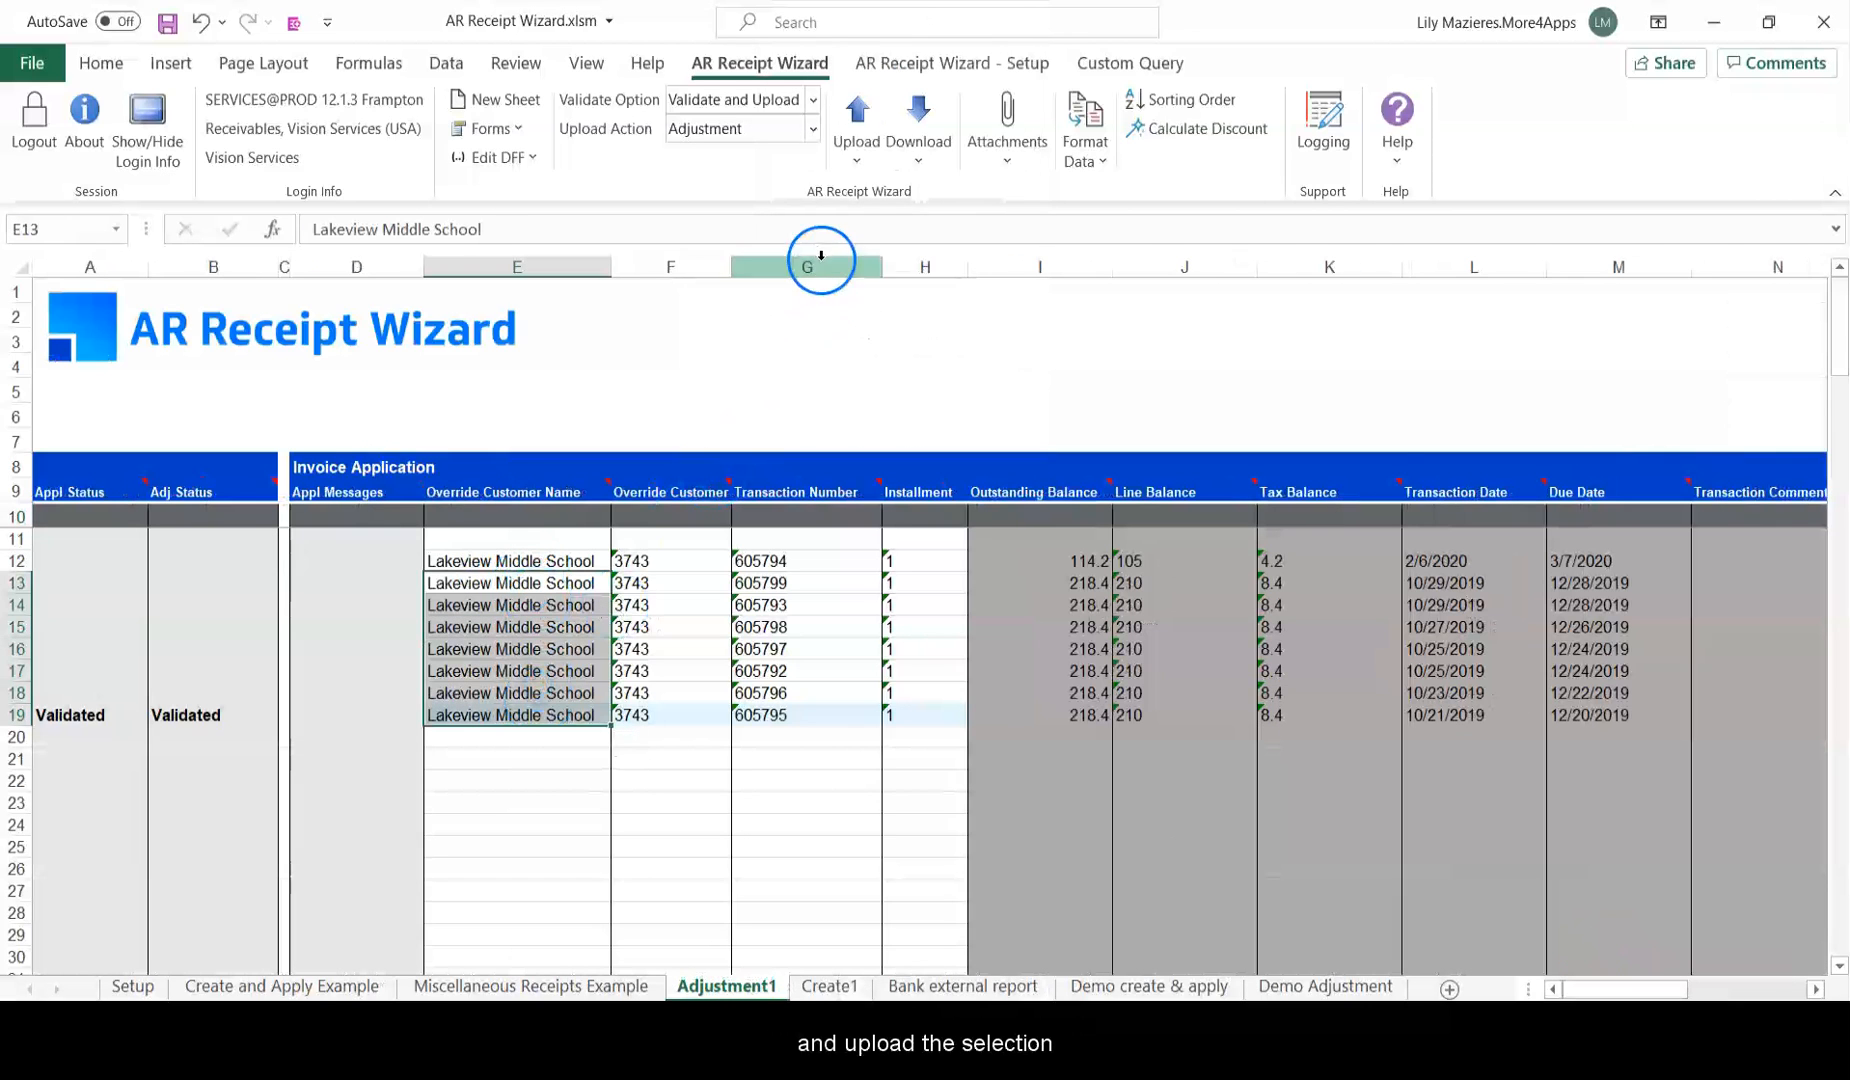
Upload rows 13–19 as Upload Selected, giving accepted adjustments with Adj IDs 103957–103963.
left_click(855, 160)
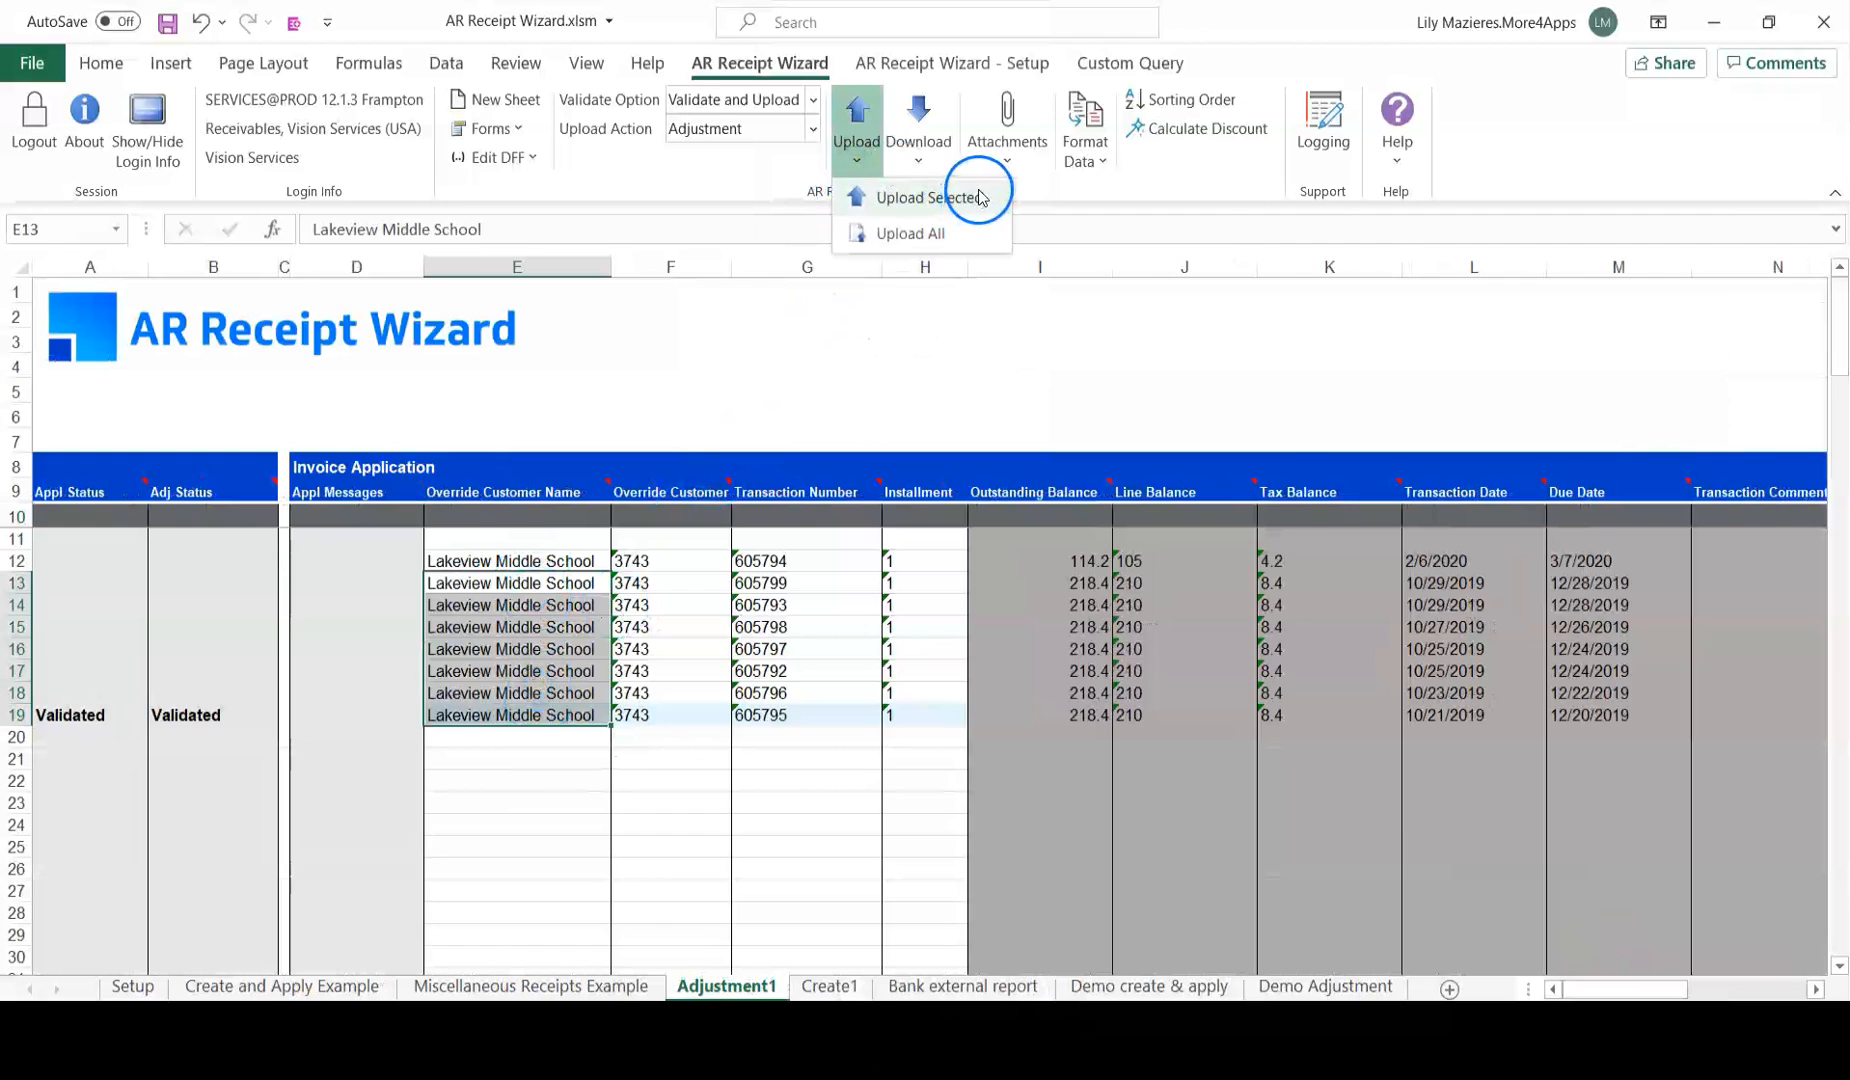
left_click(926, 197)
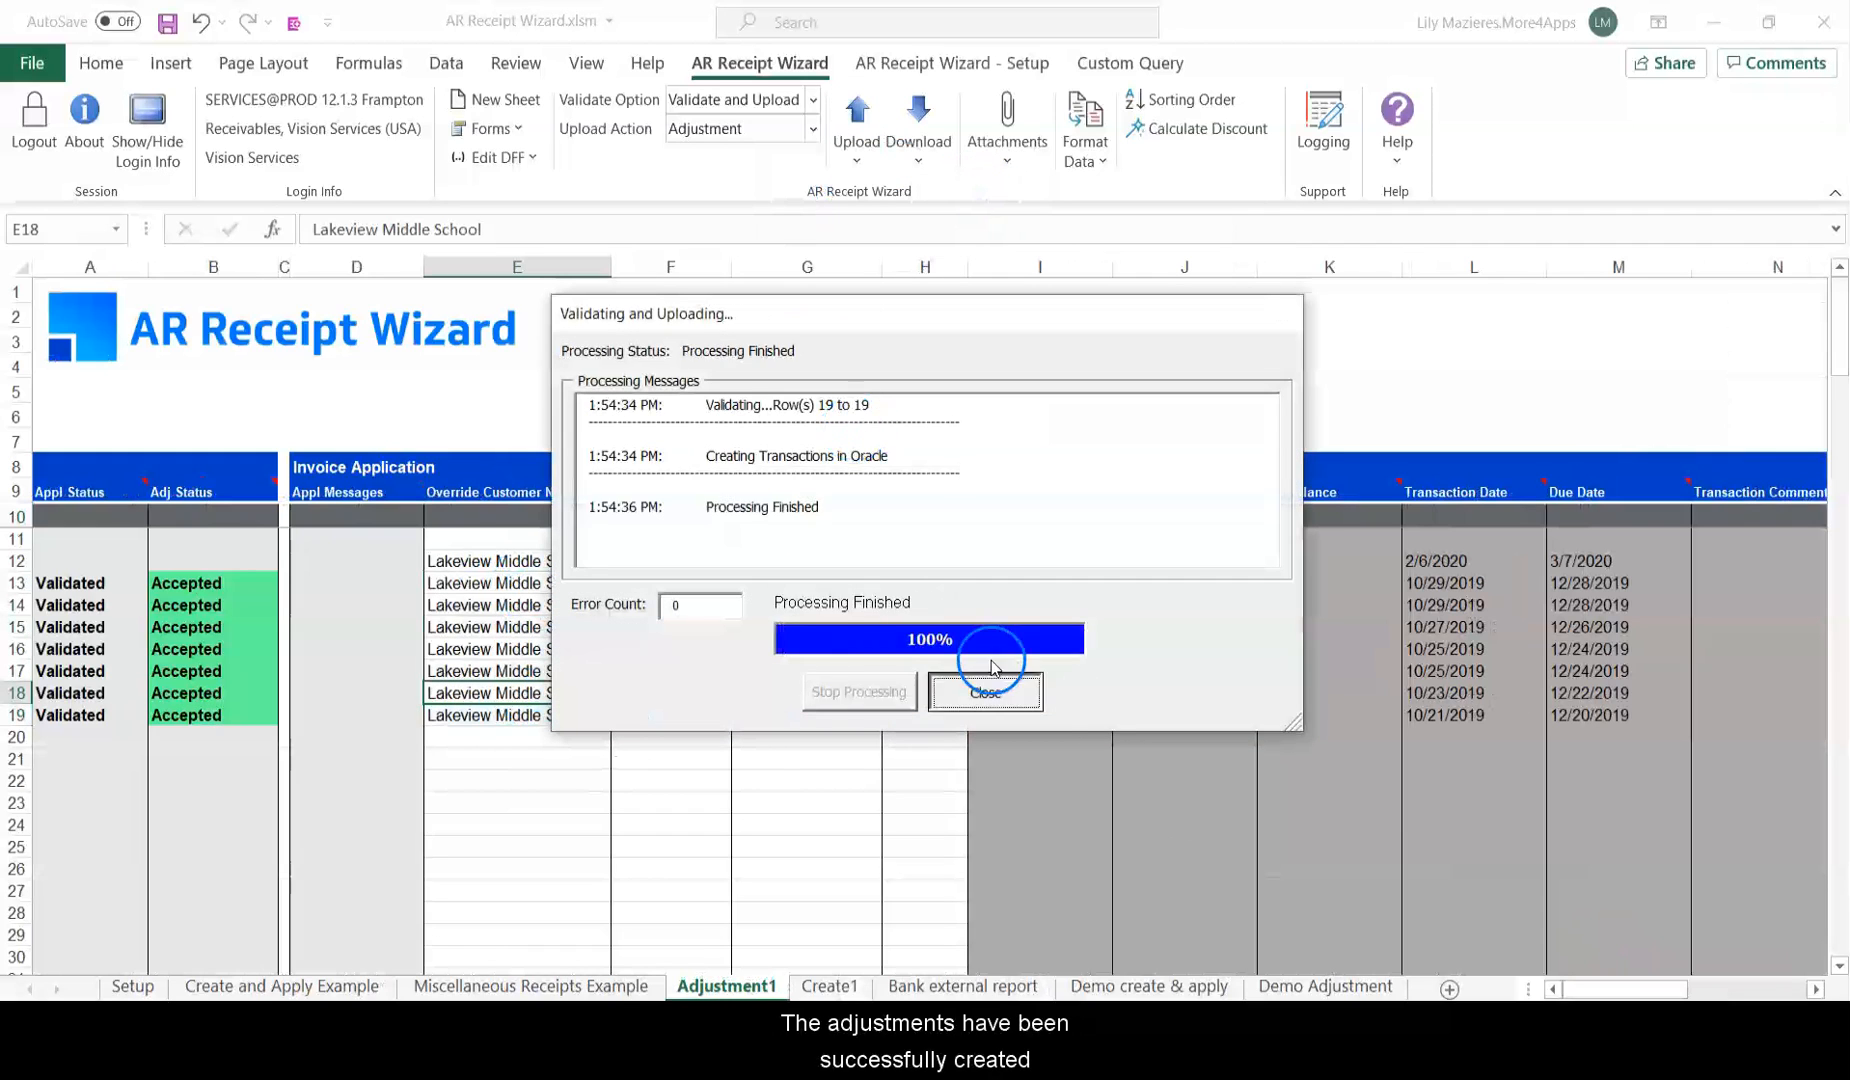
left_click(984, 690)
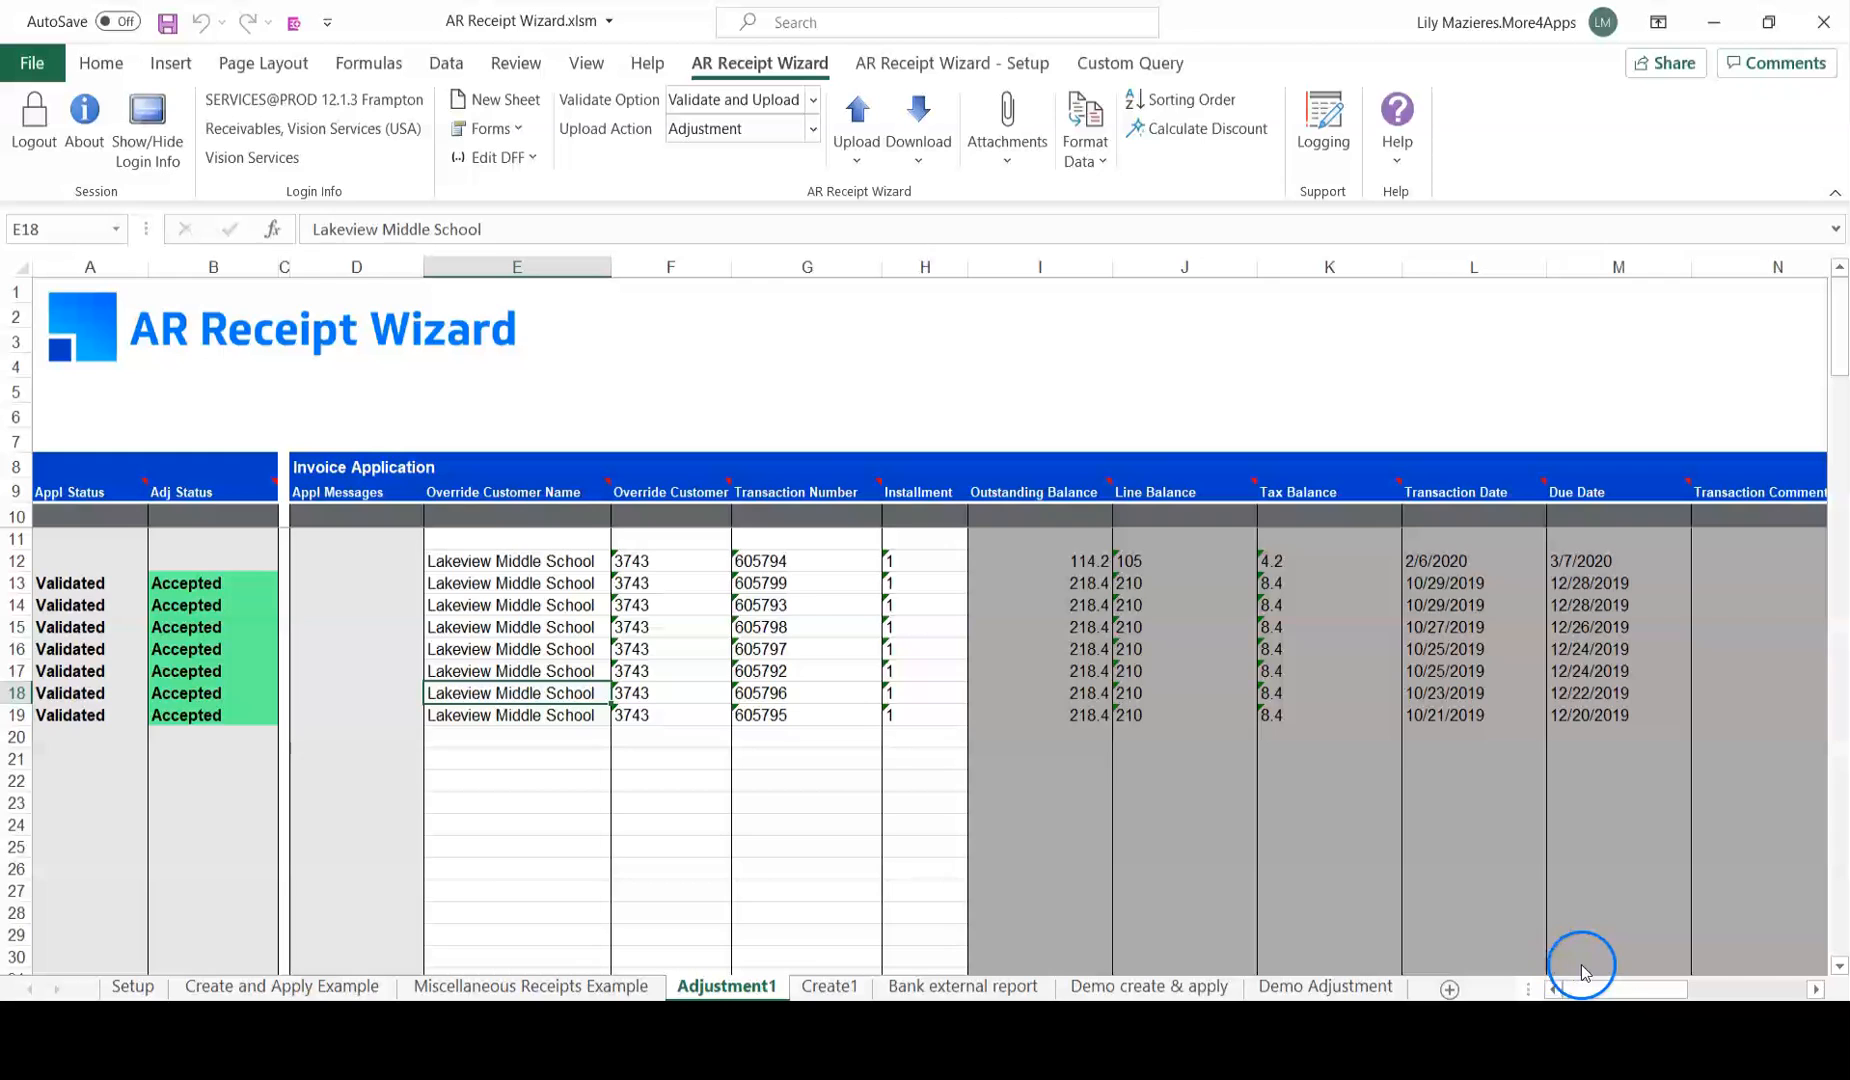
left_click_drag(1612, 988, 1733, 962)
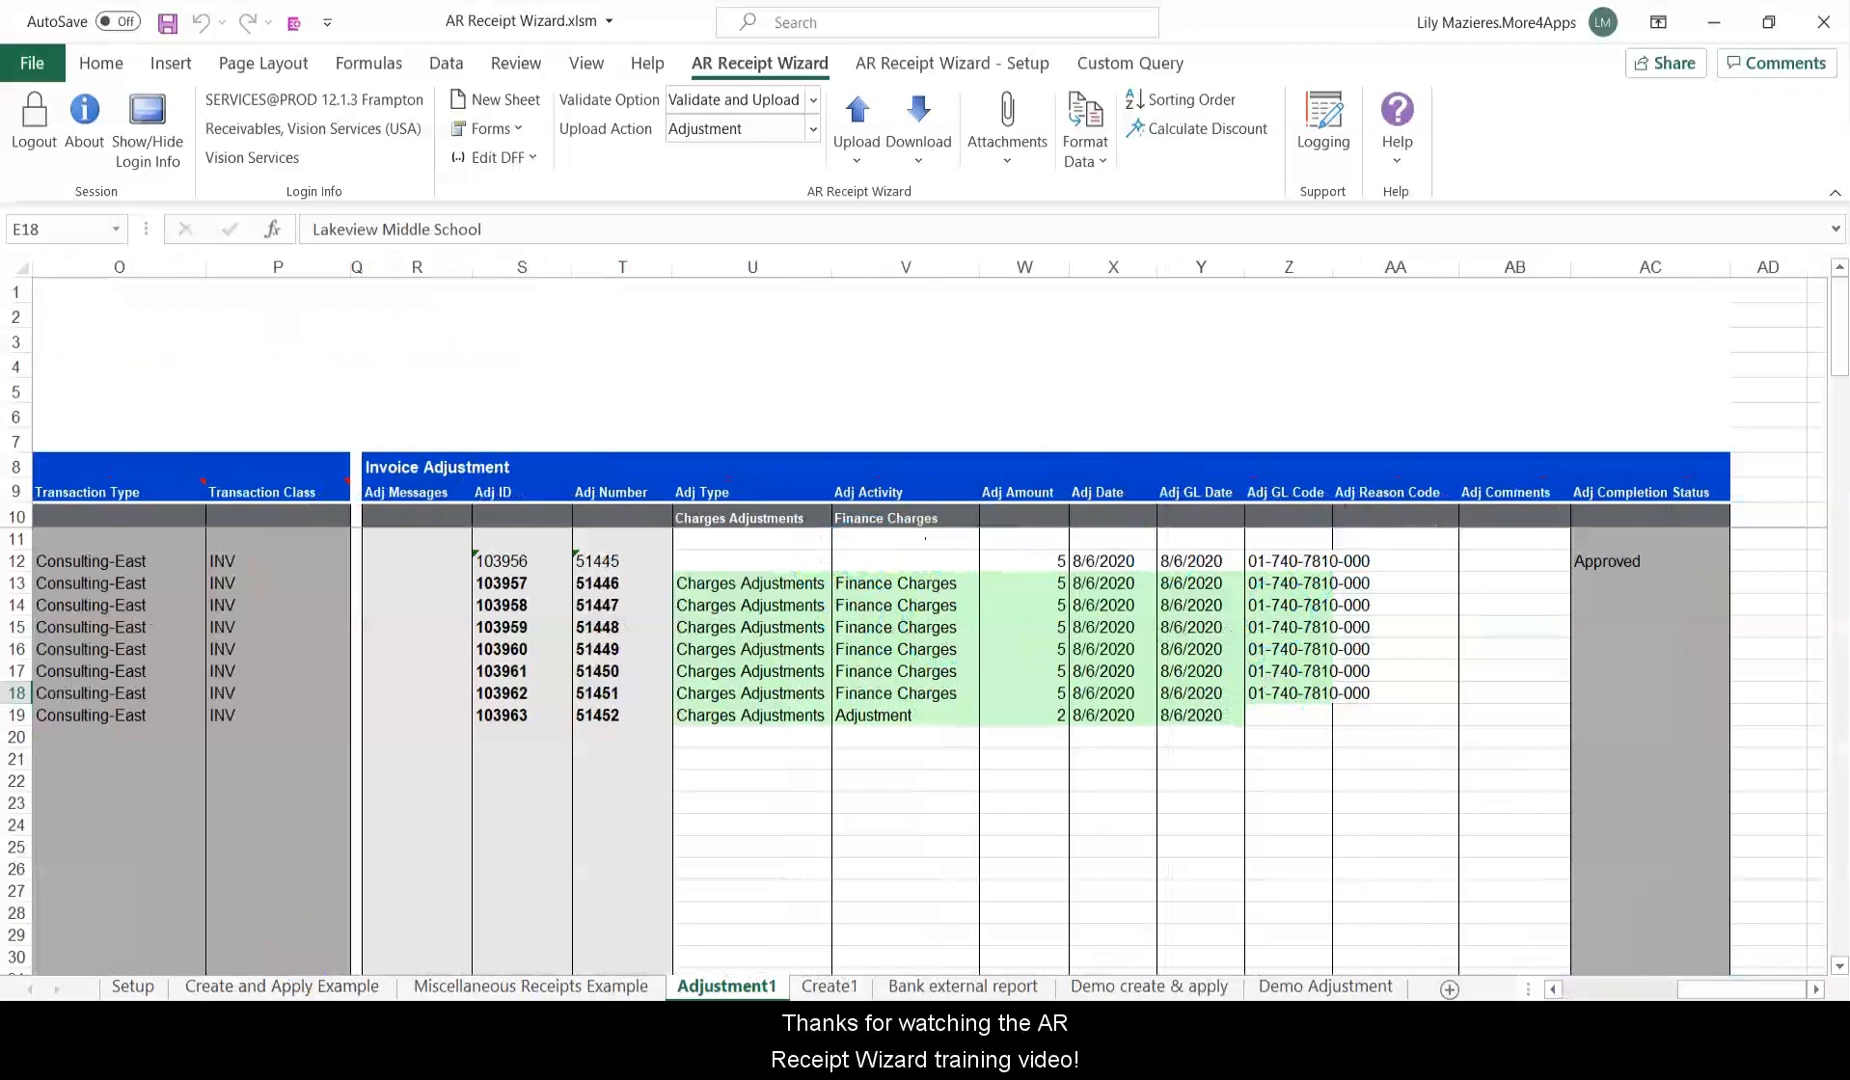